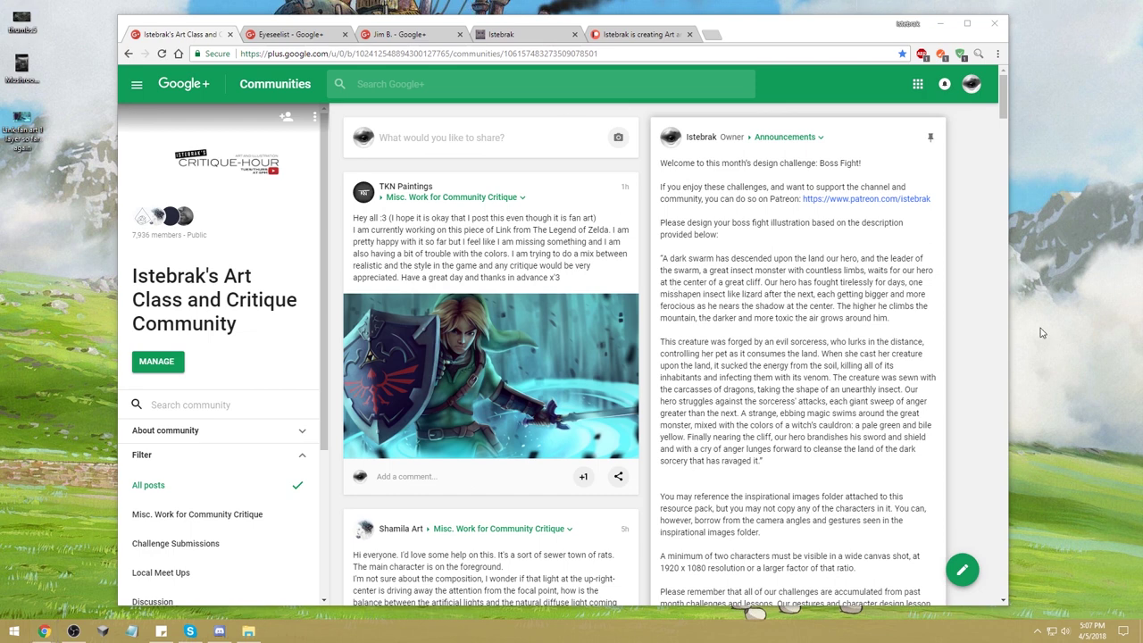
Highlight "Boss Fight!" in the pinned announcement and bring the "Inspirational Images for Boss Fight Challenge!" folder window into view.
left_click(821, 165)
left_click_drag(821, 165, 863, 164)
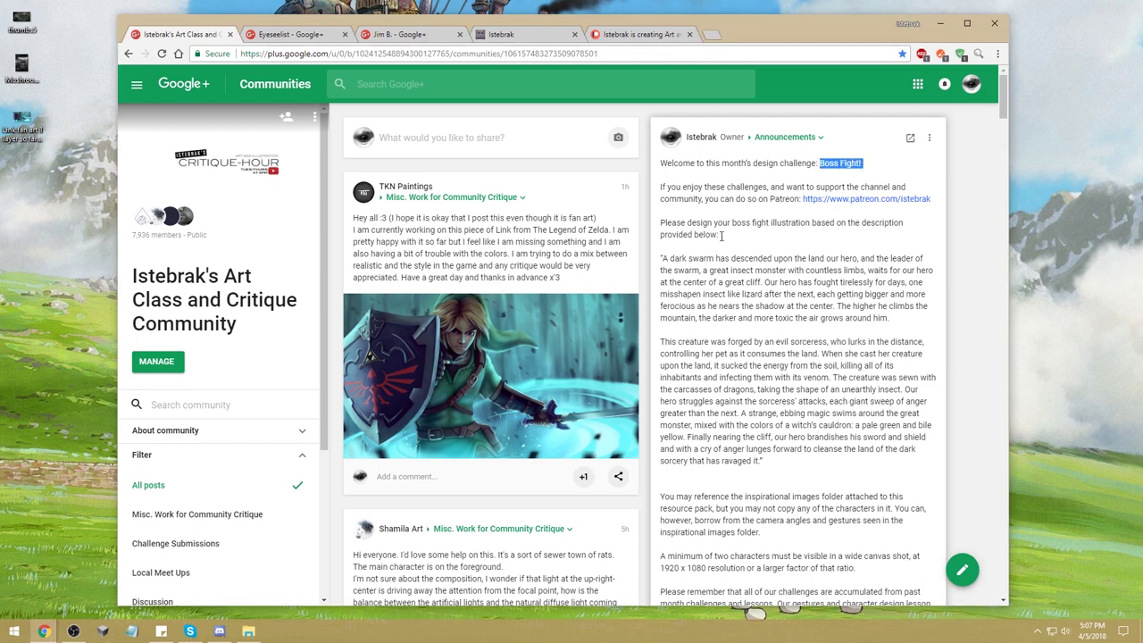
key("alt+Tab")
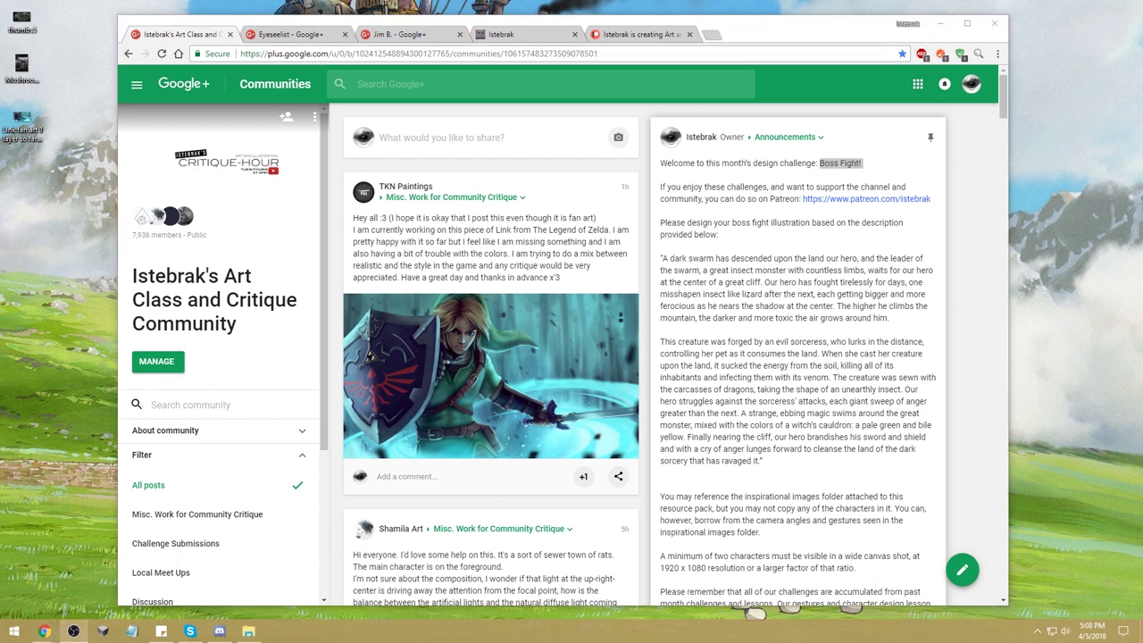
key("alt+Tab")
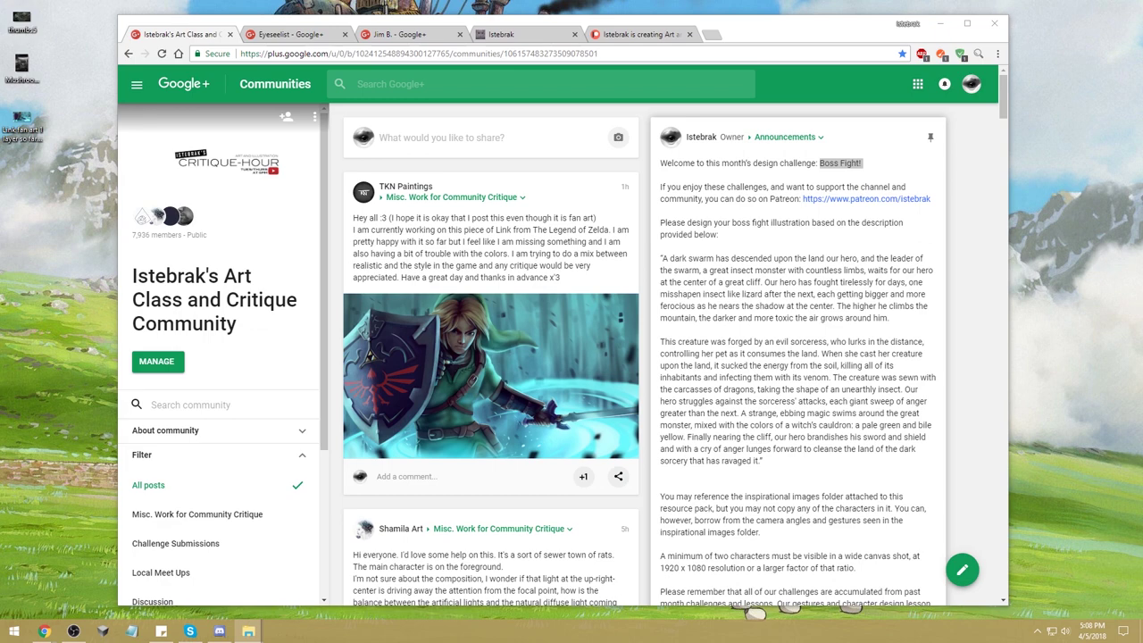
left_click_drag(1142, 161, 533, 68)
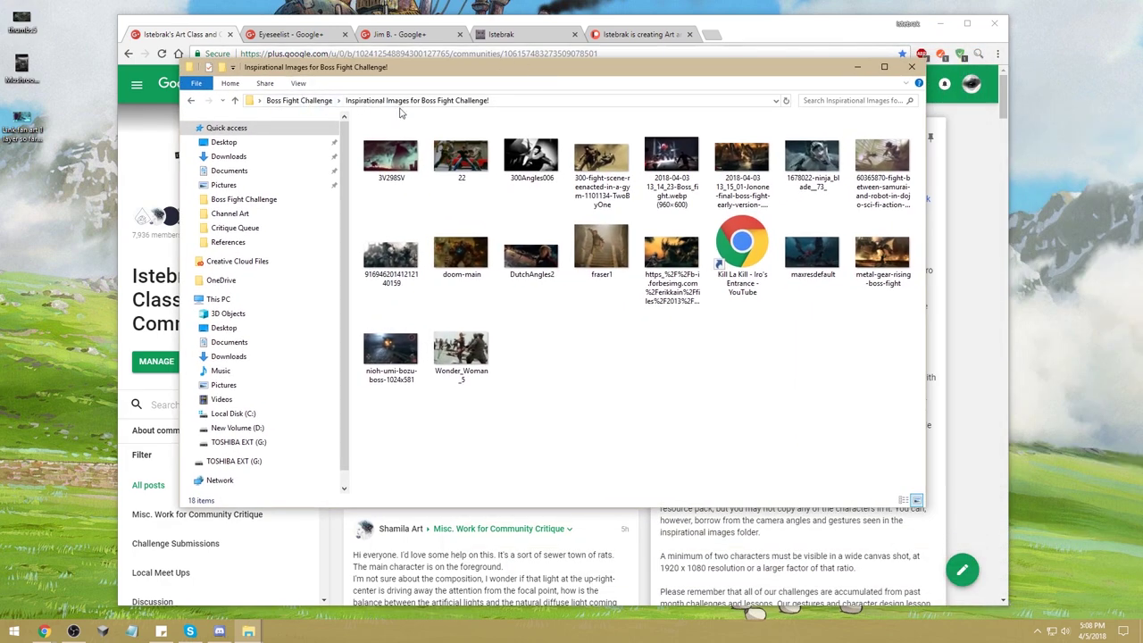
Open the 3V298SV image from the inspirational images folder.
right_click(550, 346)
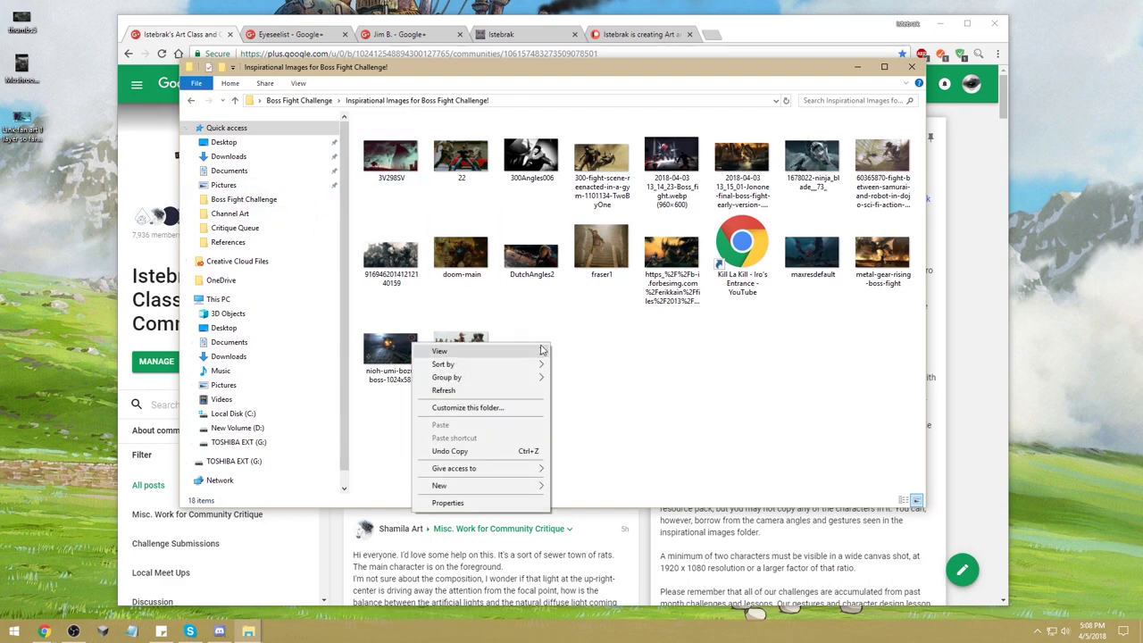
left_click(416, 177)
double_click(415, 177)
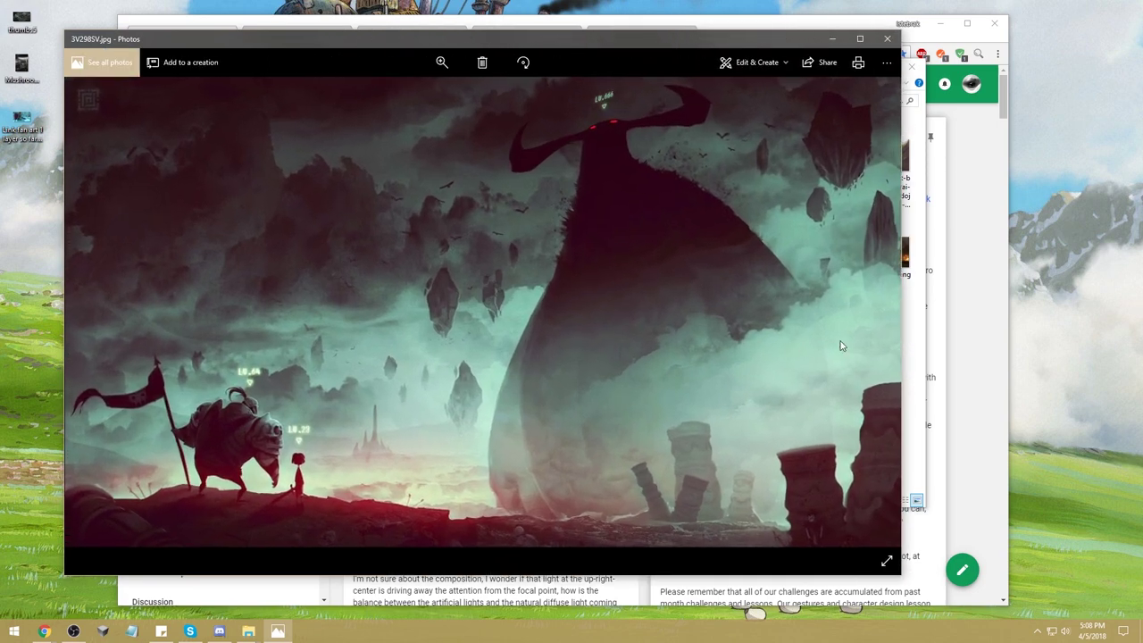
View the remaining inspirational images through Wonder_Woman_5, and put away the image viewer and the folder window.
left_click(871, 288)
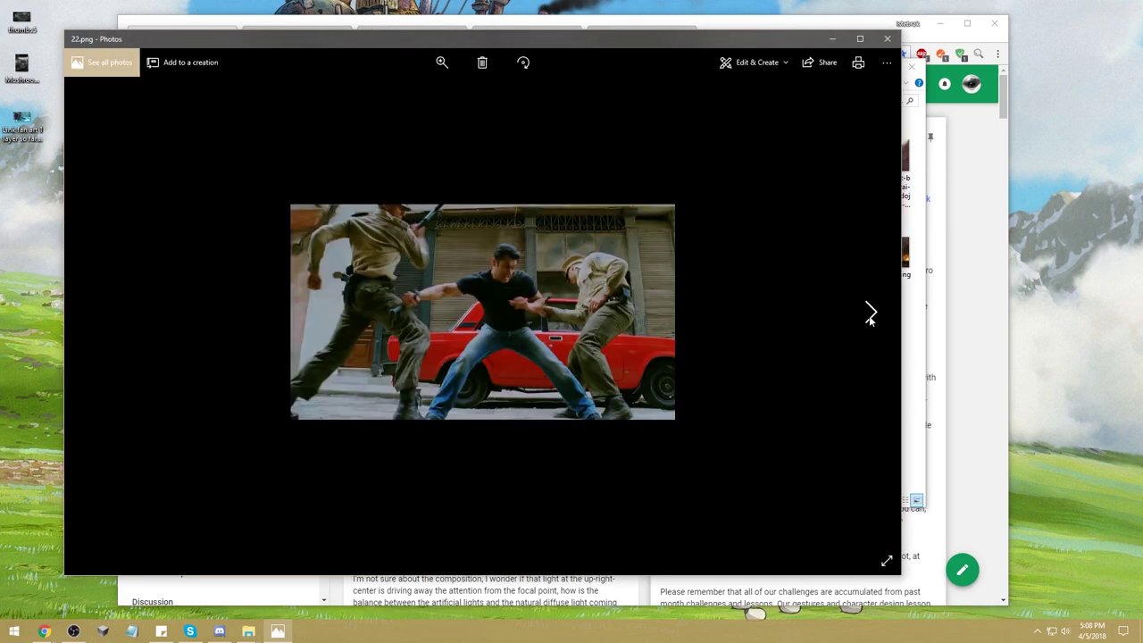
left_click(872, 320)
left_click(872, 319)
left_click(872, 319)
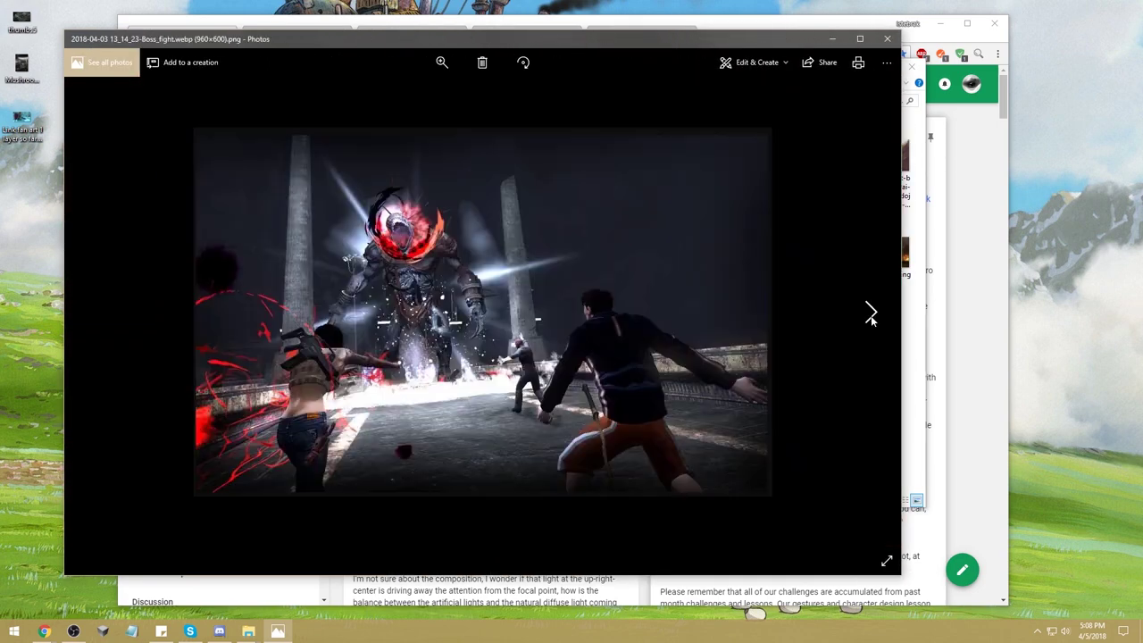
left_click(872, 319)
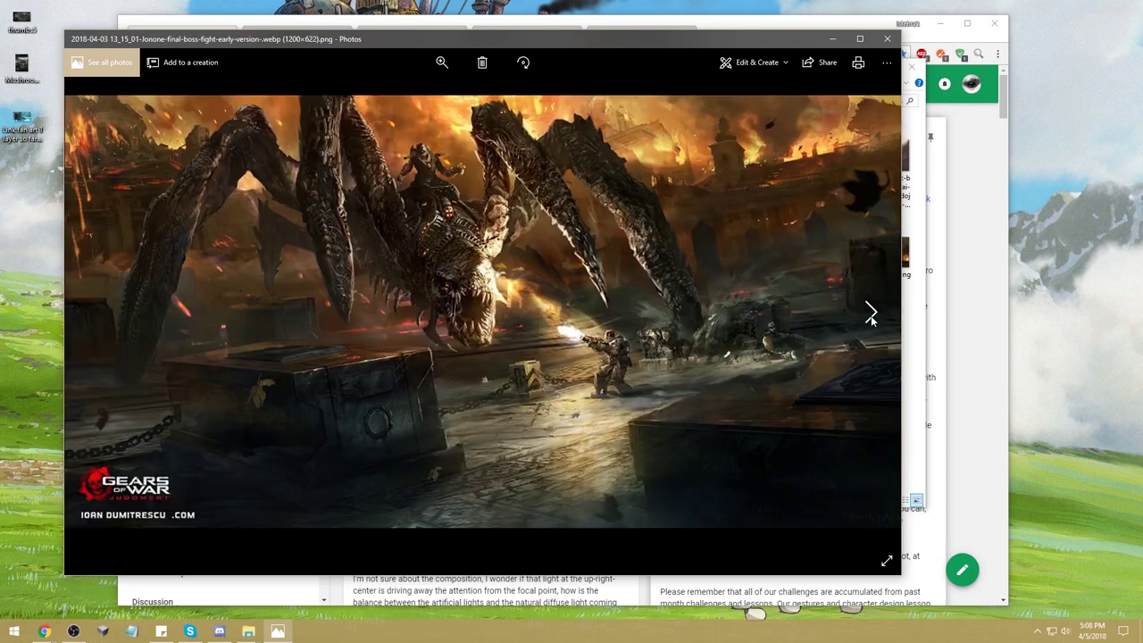
left_click(872, 319)
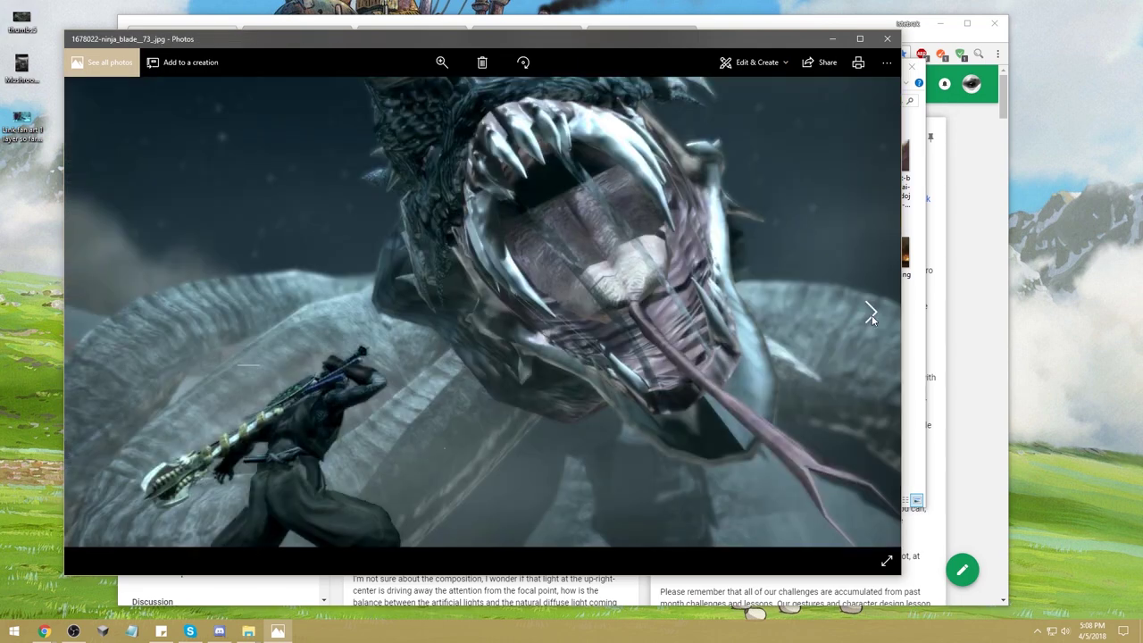
left_click(871, 315)
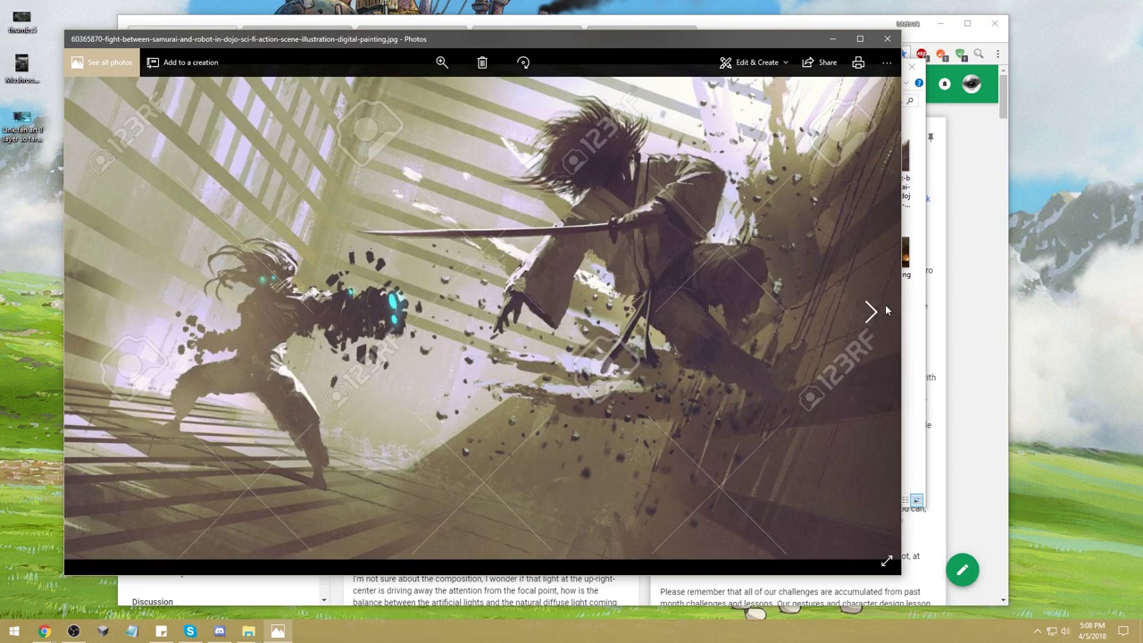
left_click(884, 310)
left_click(887, 309)
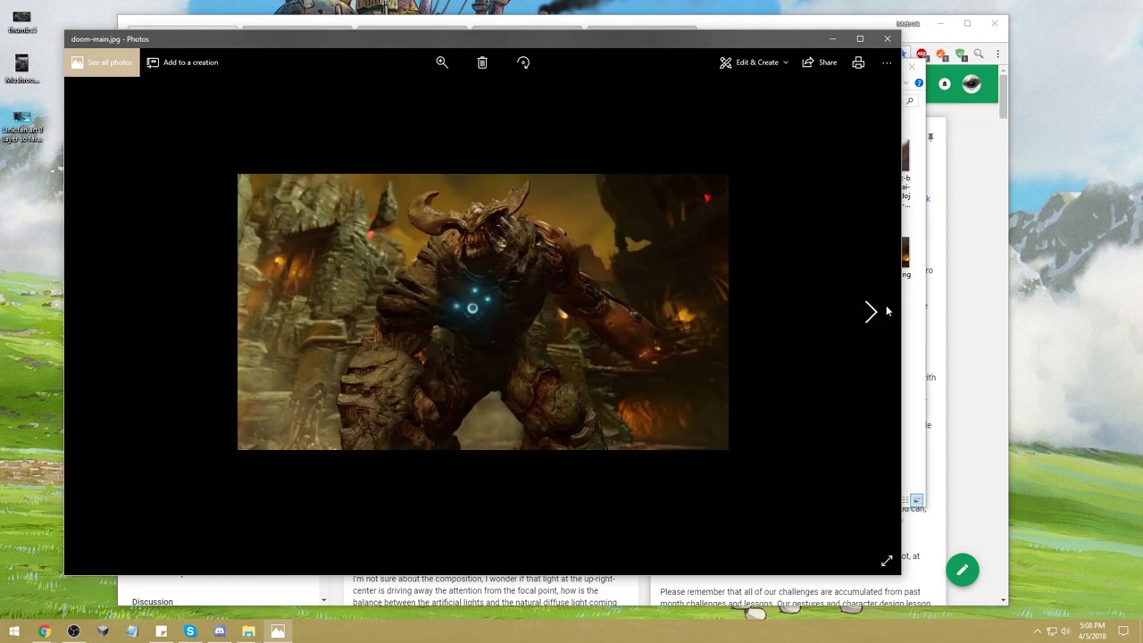
left_click(887, 309)
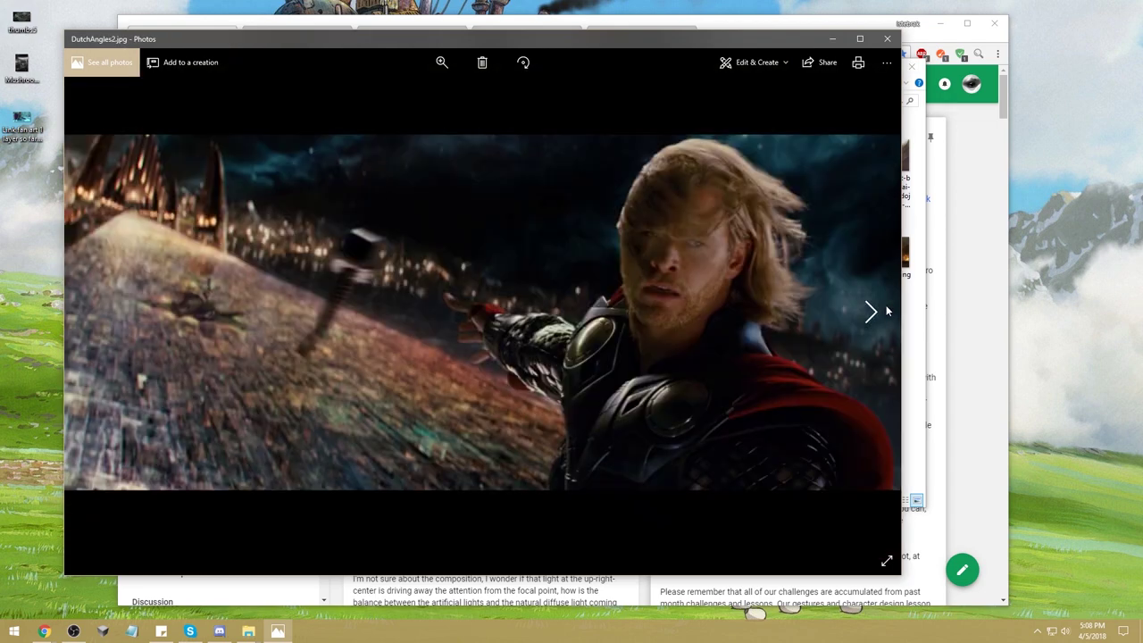
left_click(886, 310)
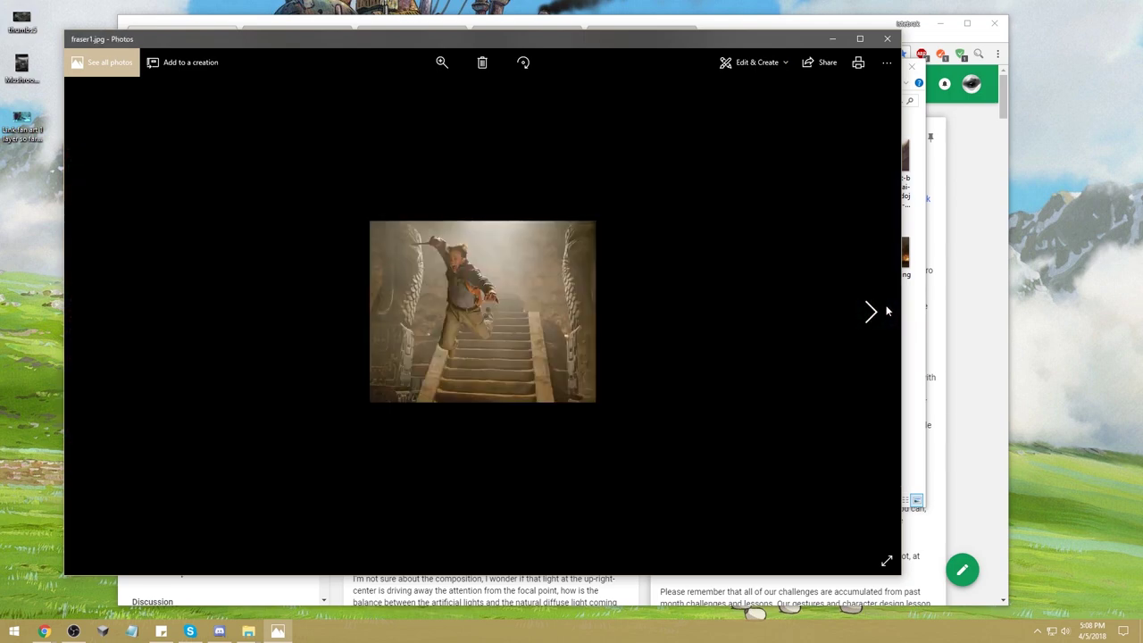
left_click(886, 310)
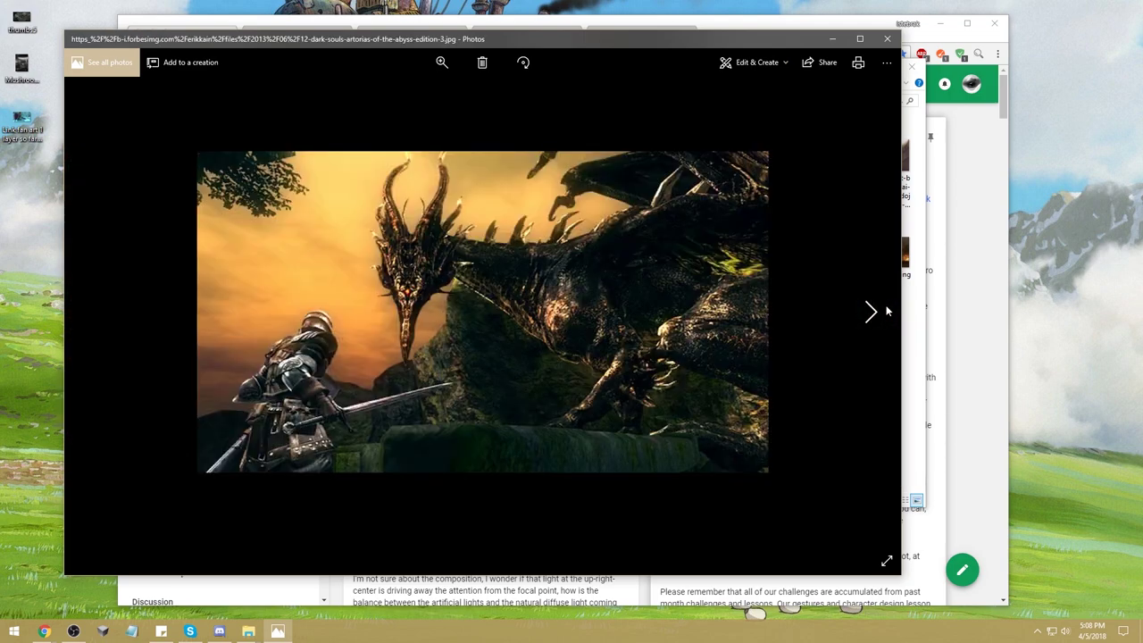
left_click(886, 310)
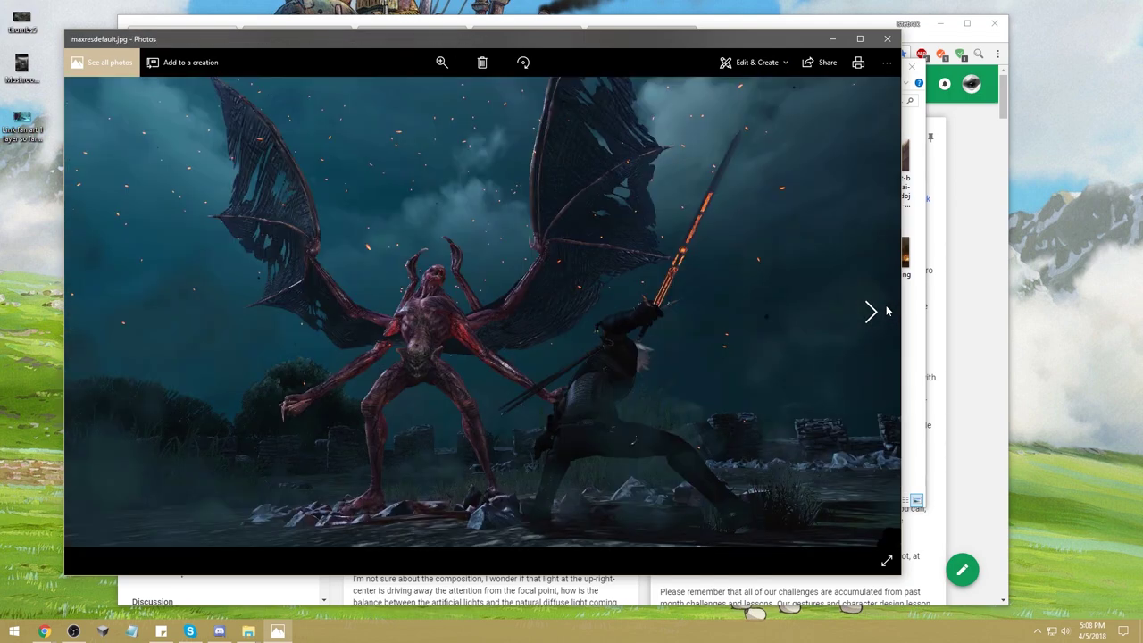
left_click(887, 310)
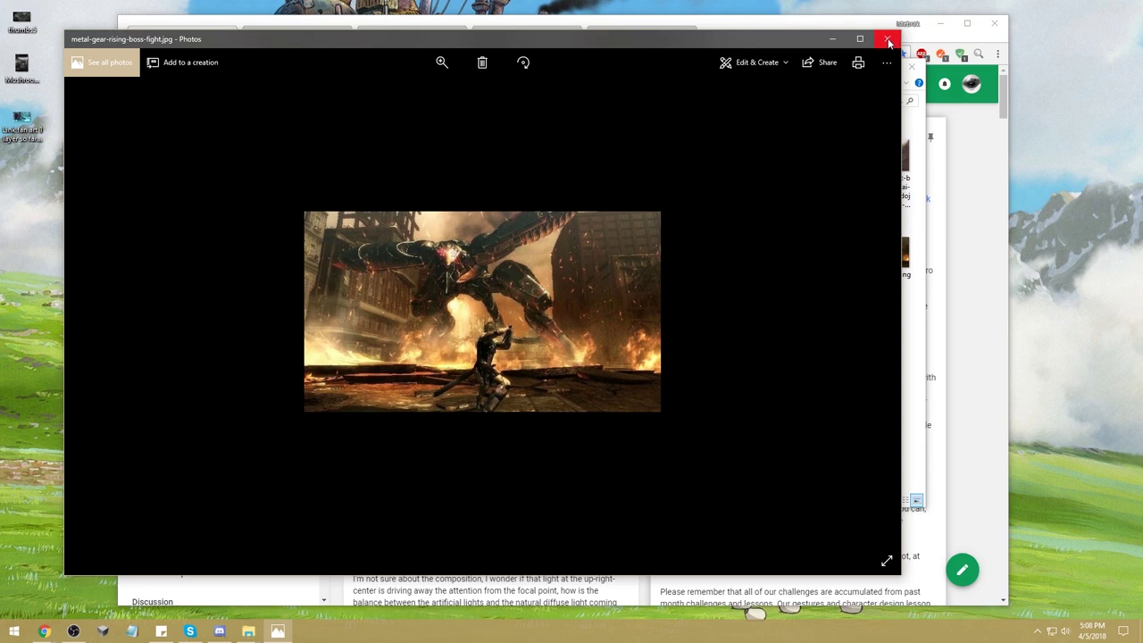
left_click(873, 310)
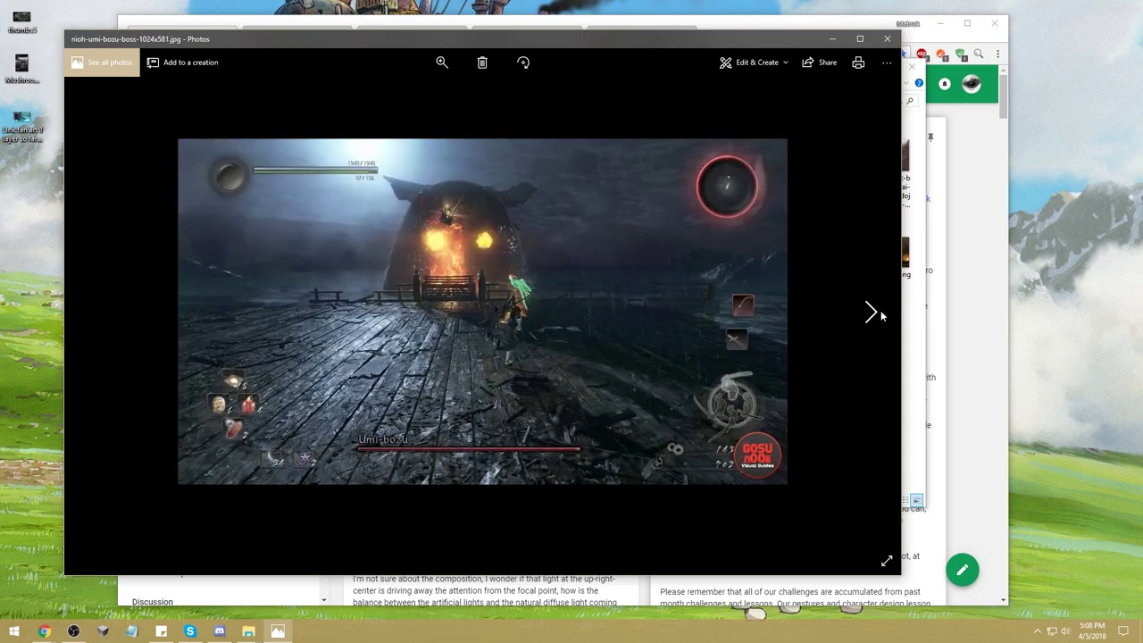
left_click(879, 311)
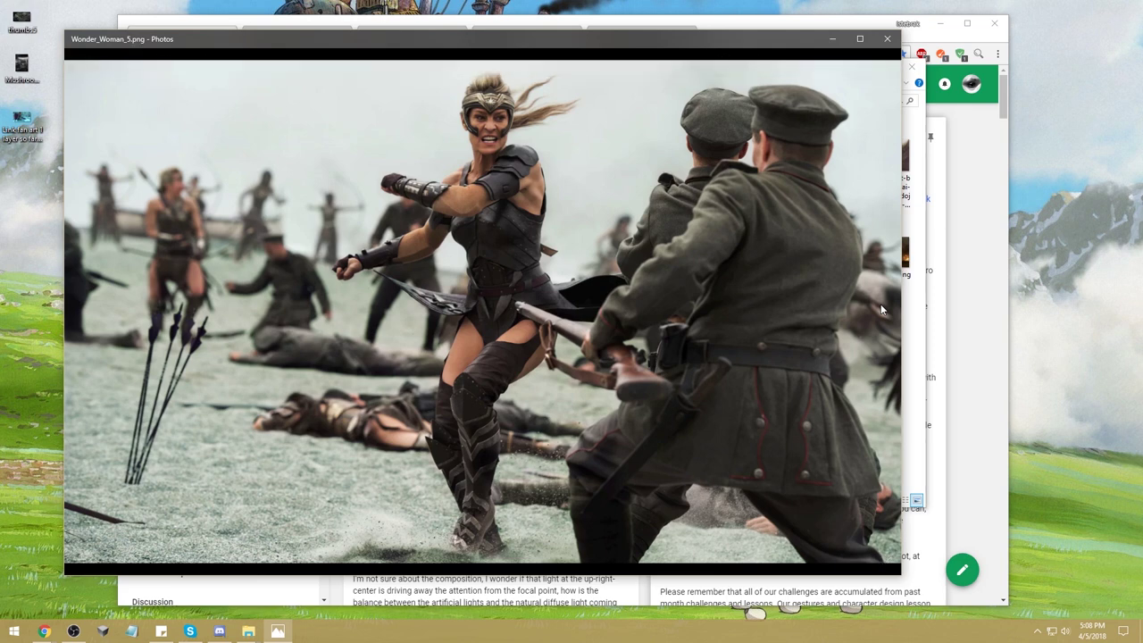
left_click(888, 41)
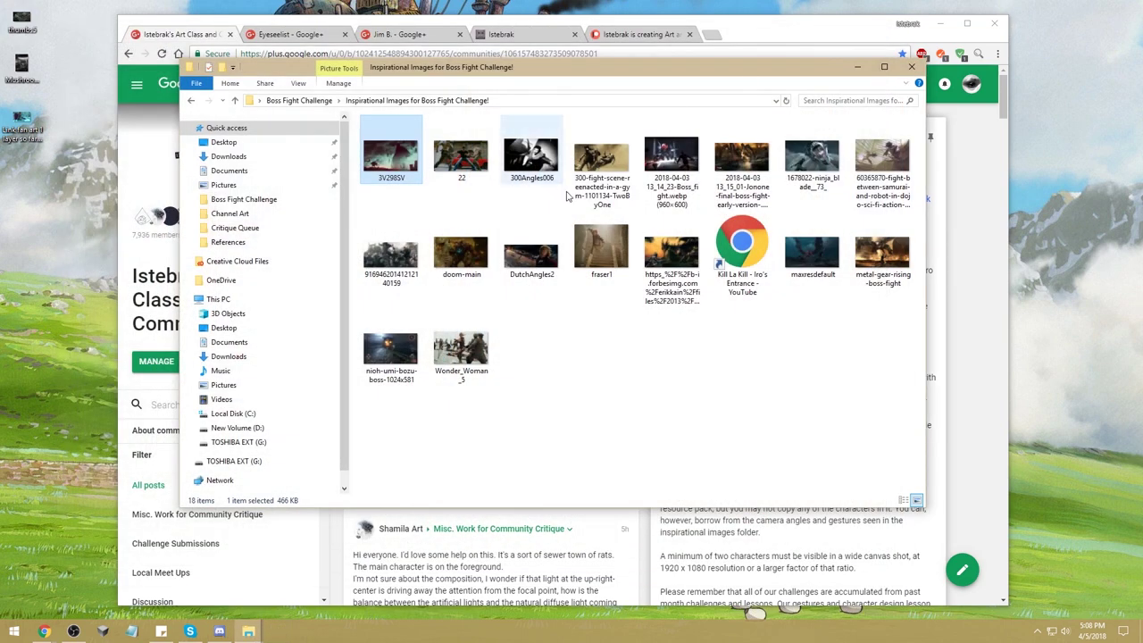
left_click(857, 68)
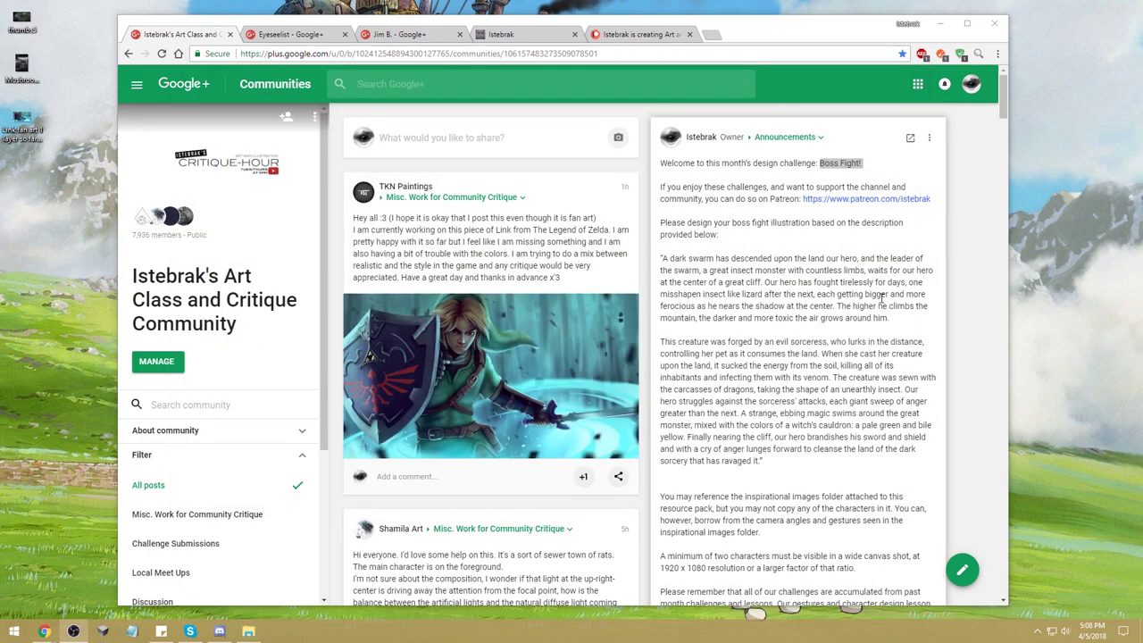
Clear the text highlight and read the remaining Boss Fight challenge rules in the pinned announcement.
left_click(863, 289)
left_click(931, 265)
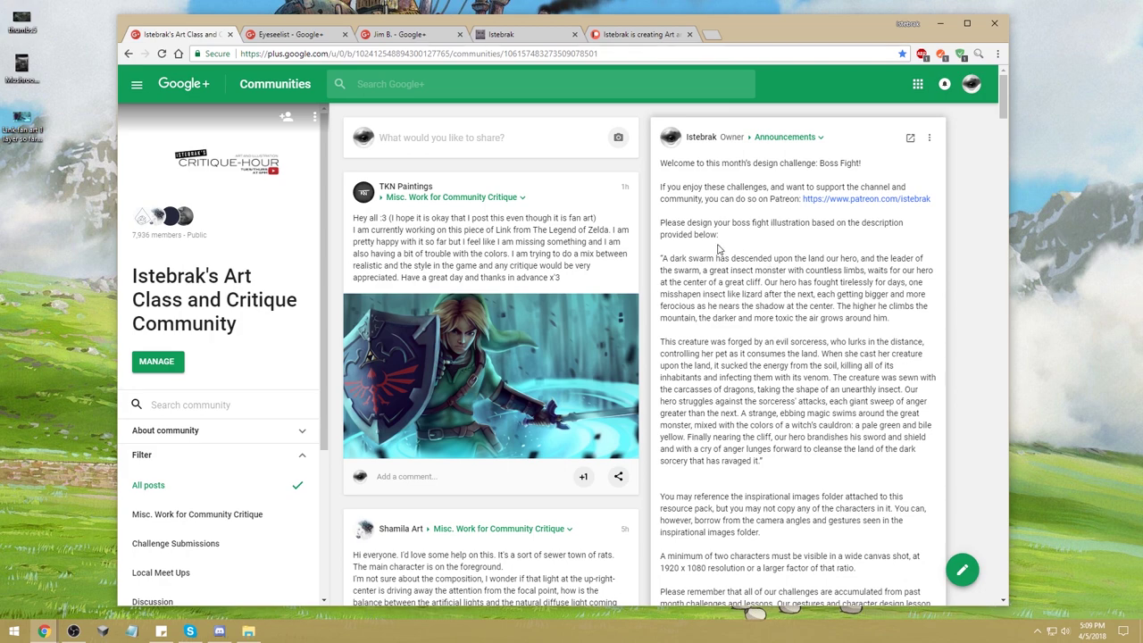
scroll(719, 249, "down", 3)
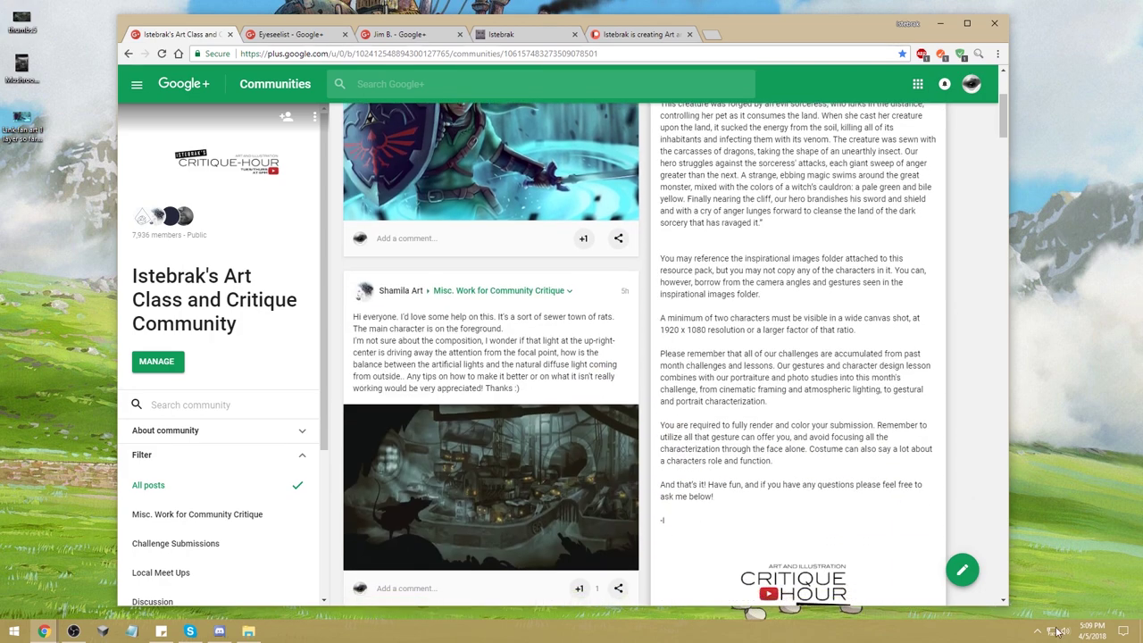
Check the April 2018 dates in the system calendar.
left_click(1091, 630)
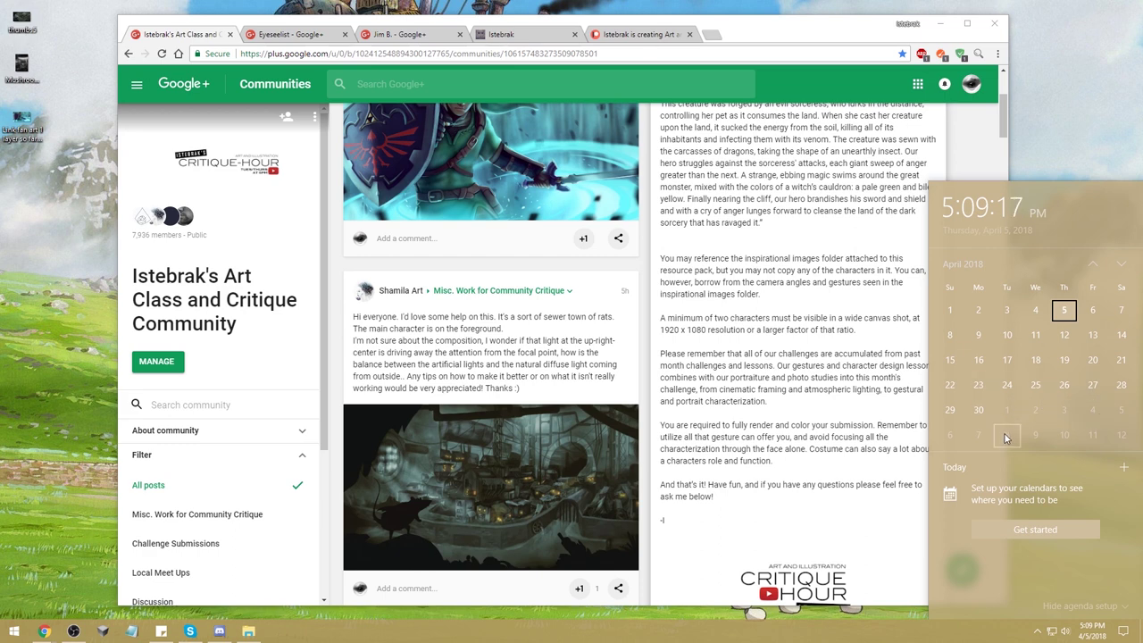
key("Escape")
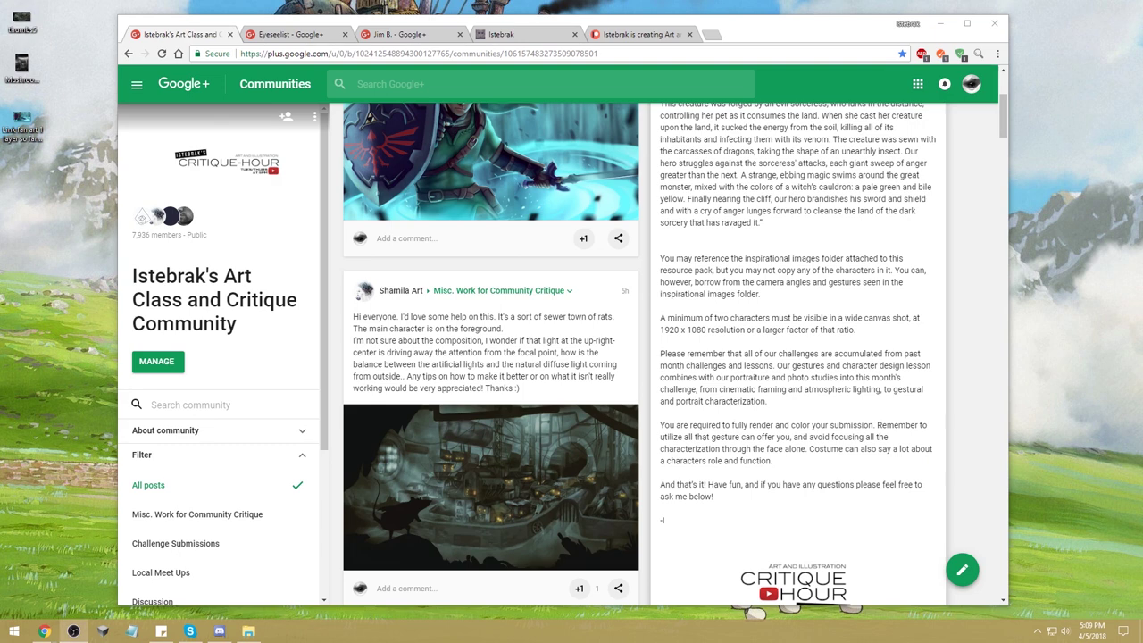
left_click(1091, 632)
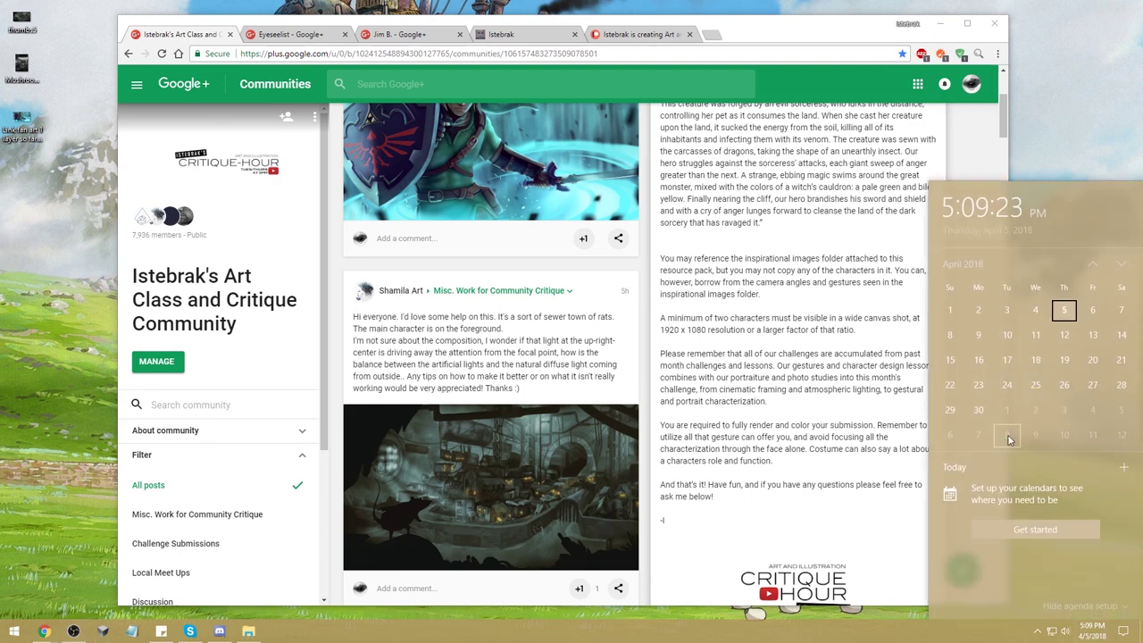
key("Escape")
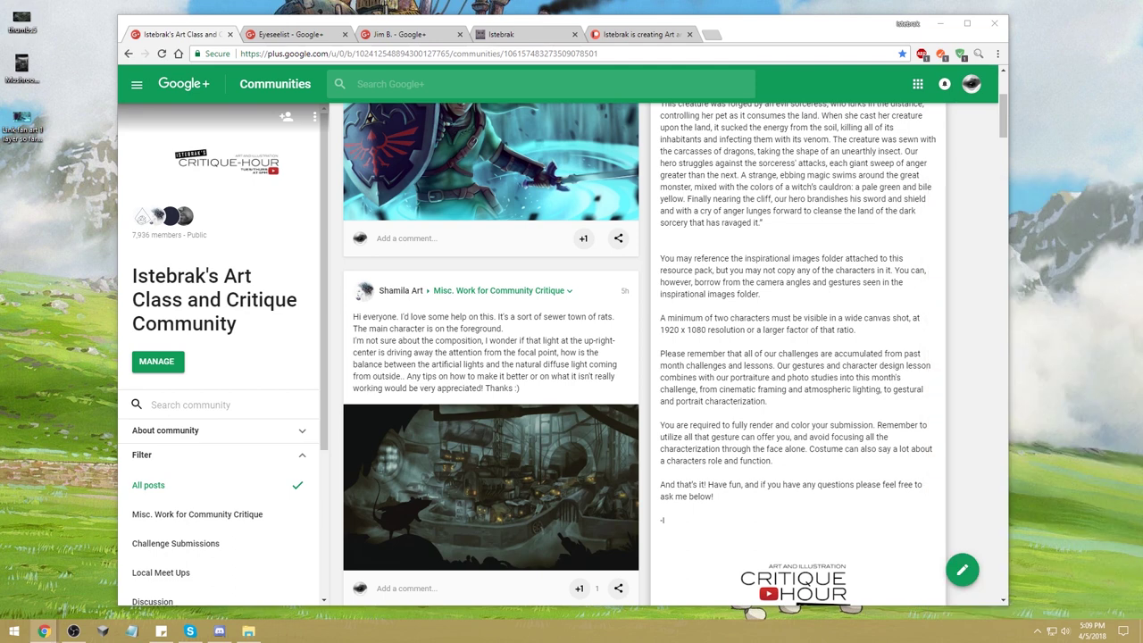
left_click(1088, 632)
left_click(1087, 632)
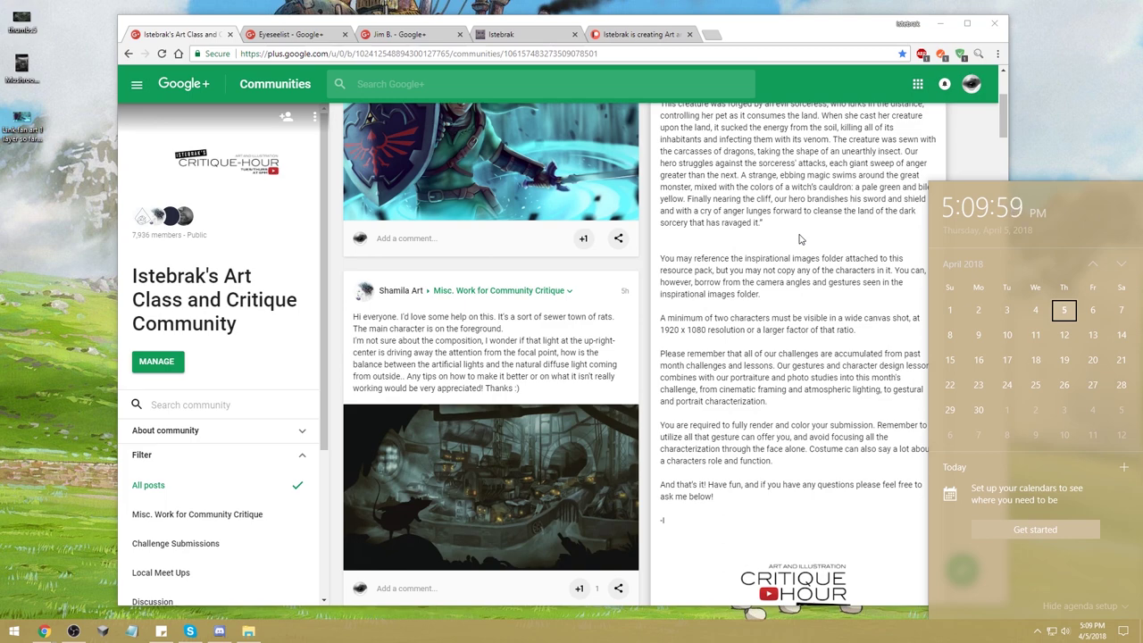
Switch to the already open member profile with the daily portrait studies and review its posts from Day 11 back to Day 1.
left_click(279, 29)
left_click(280, 32)
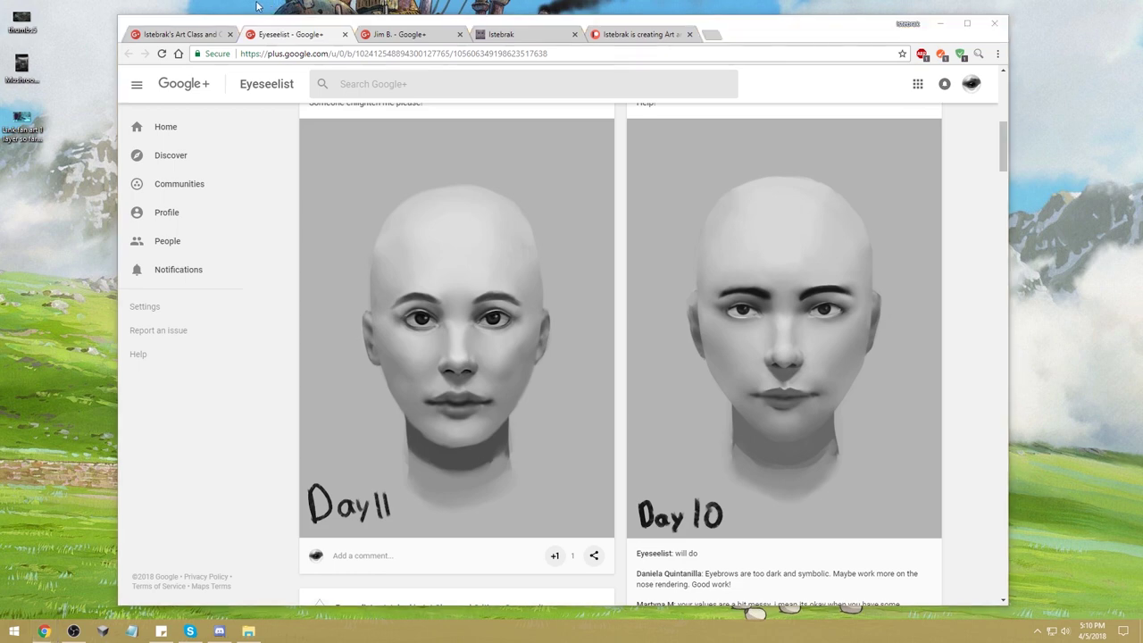
scroll(276, 335, "up", 2)
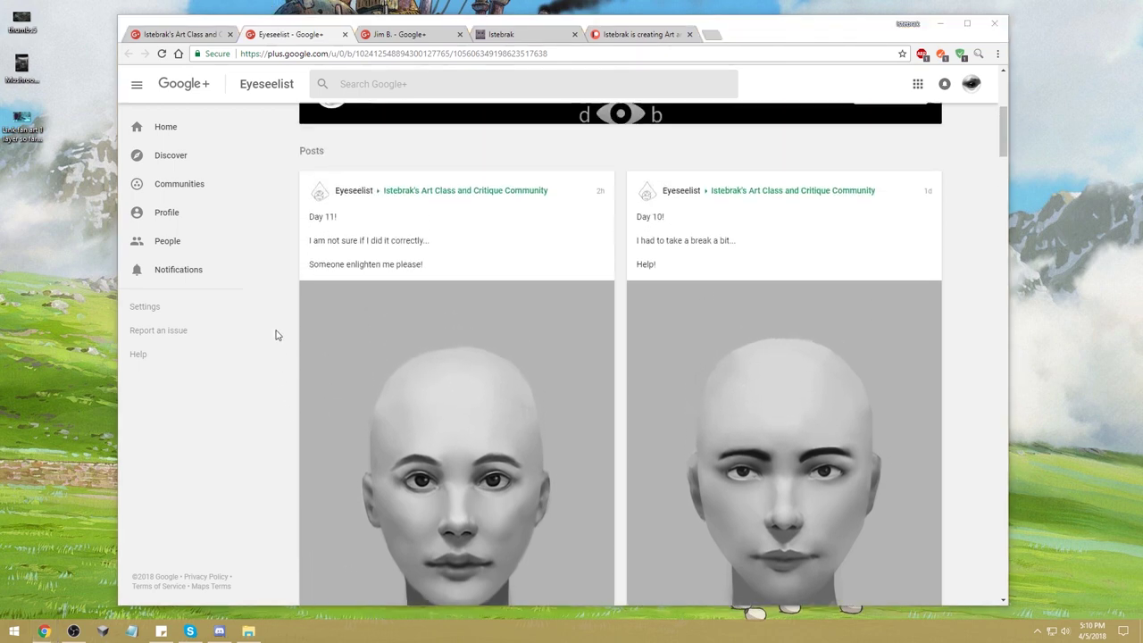
scroll(276, 335, "up", 2)
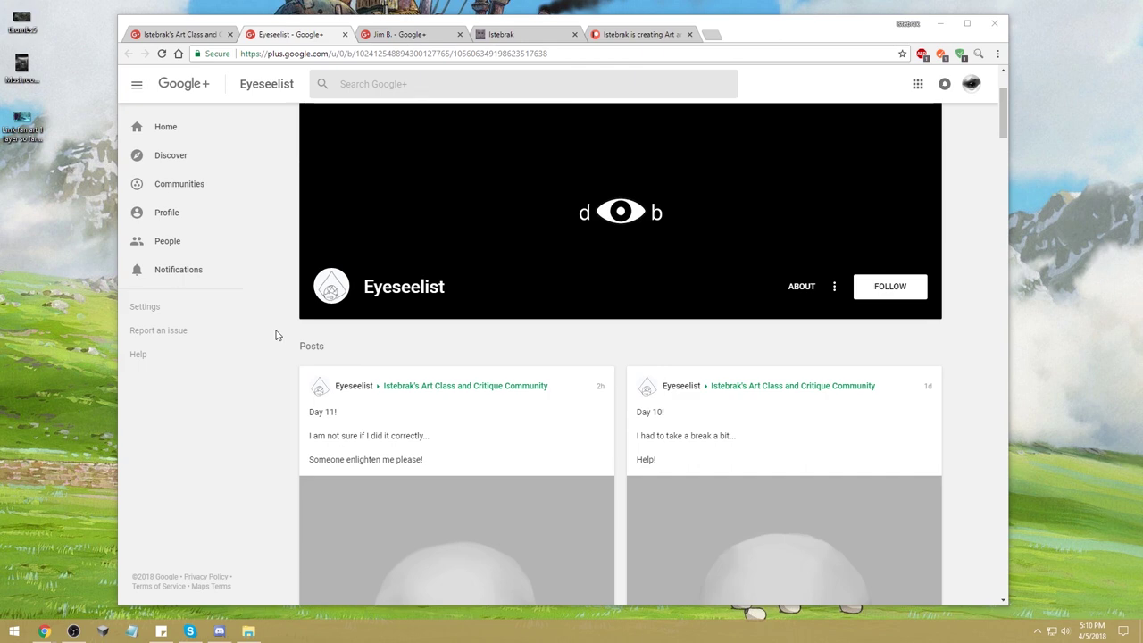
scroll(276, 335, "down", 2)
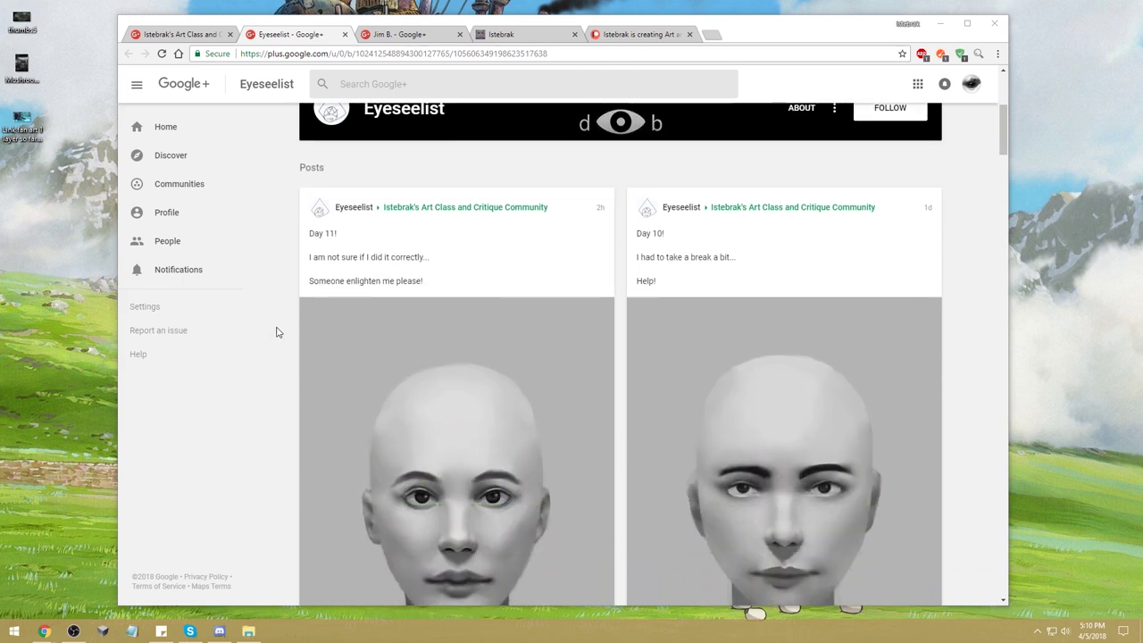
scroll(276, 332, "down", 10)
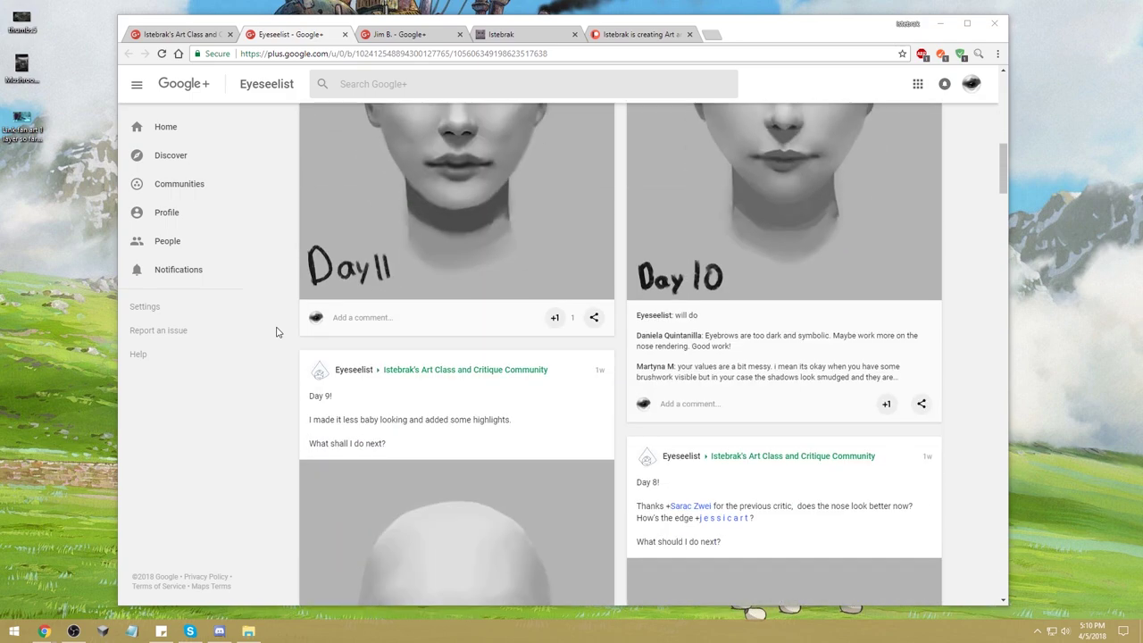
scroll(276, 332, "down", 15)
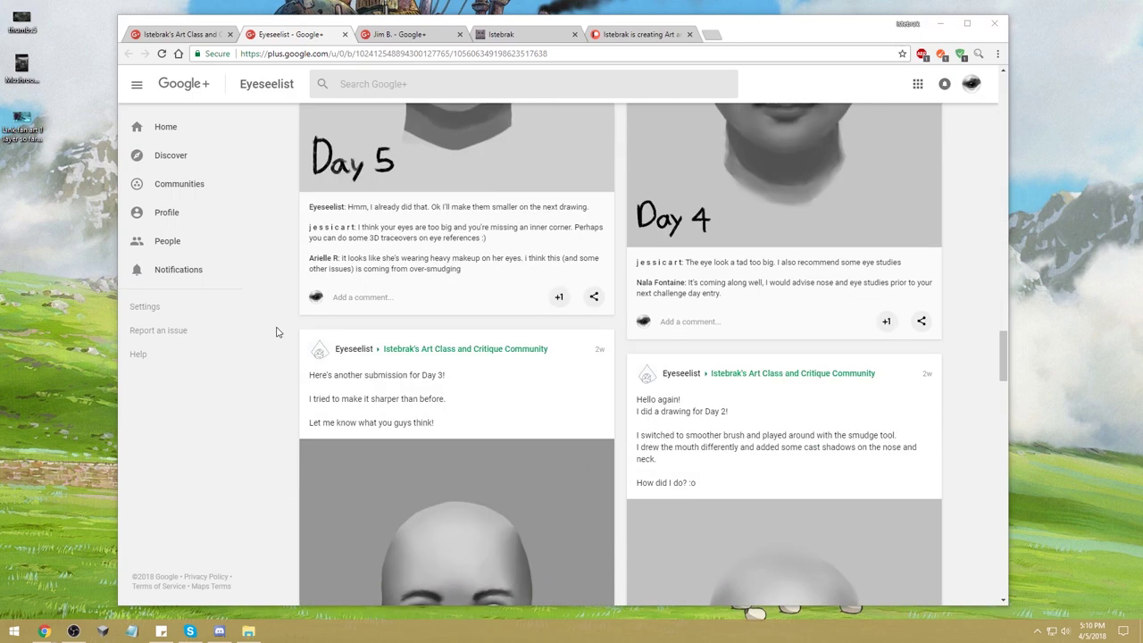
scroll(276, 332, "down", 9)
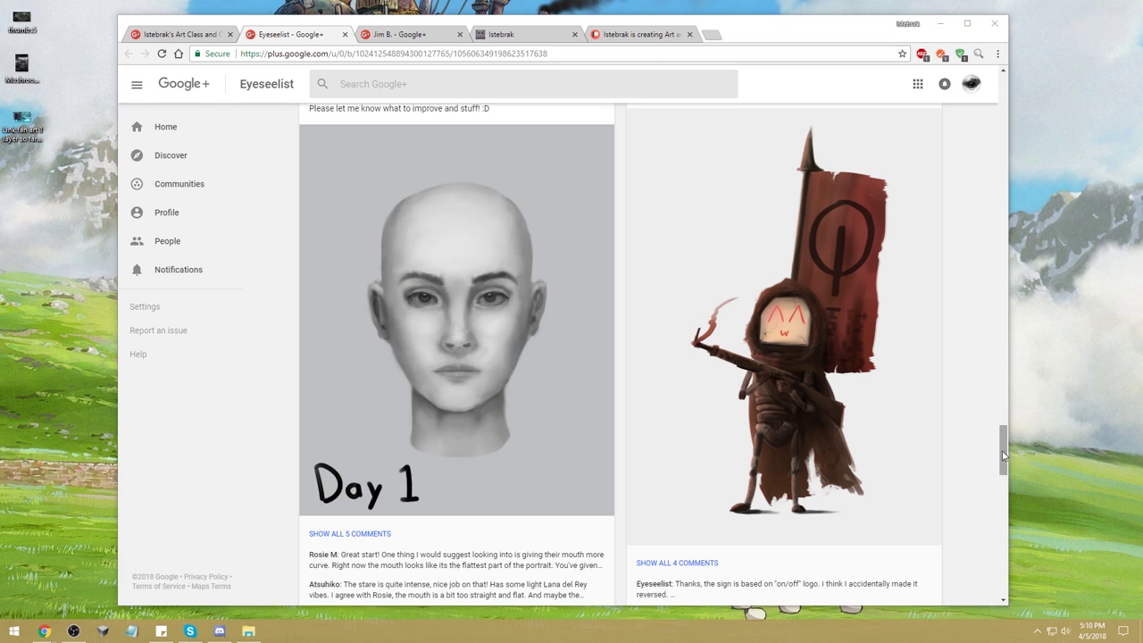
Capture the Day 1 portrait as a screen snippet, open the saved image in Photos, and shrink its window to fit the portrait.
key("Print")
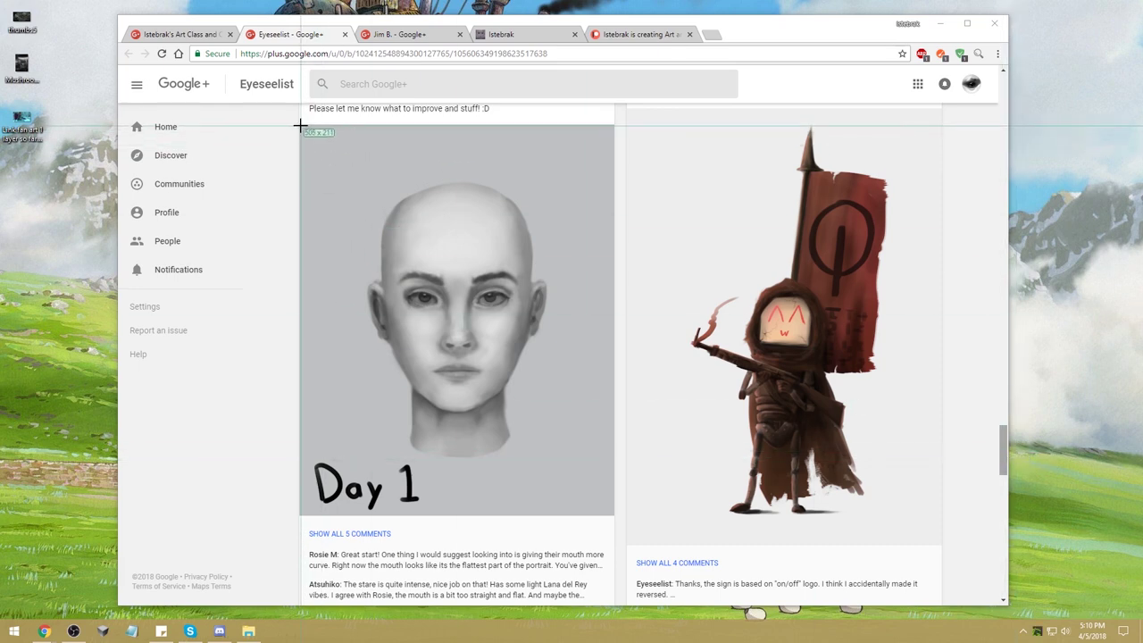
left_click_drag(300, 126, 613, 515)
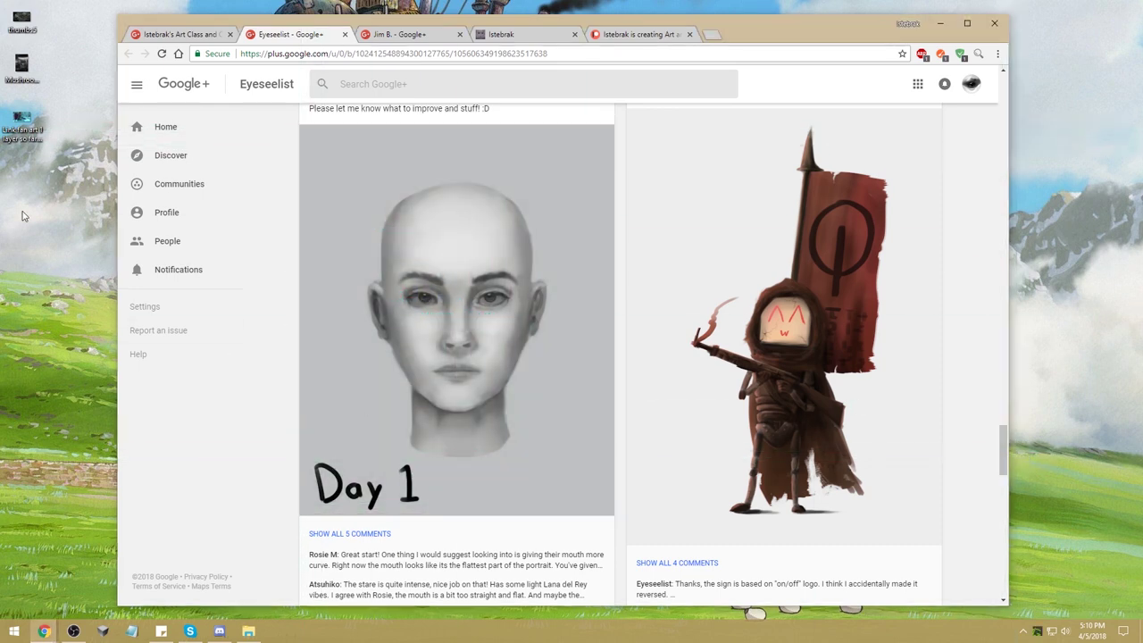
double_click(22, 175)
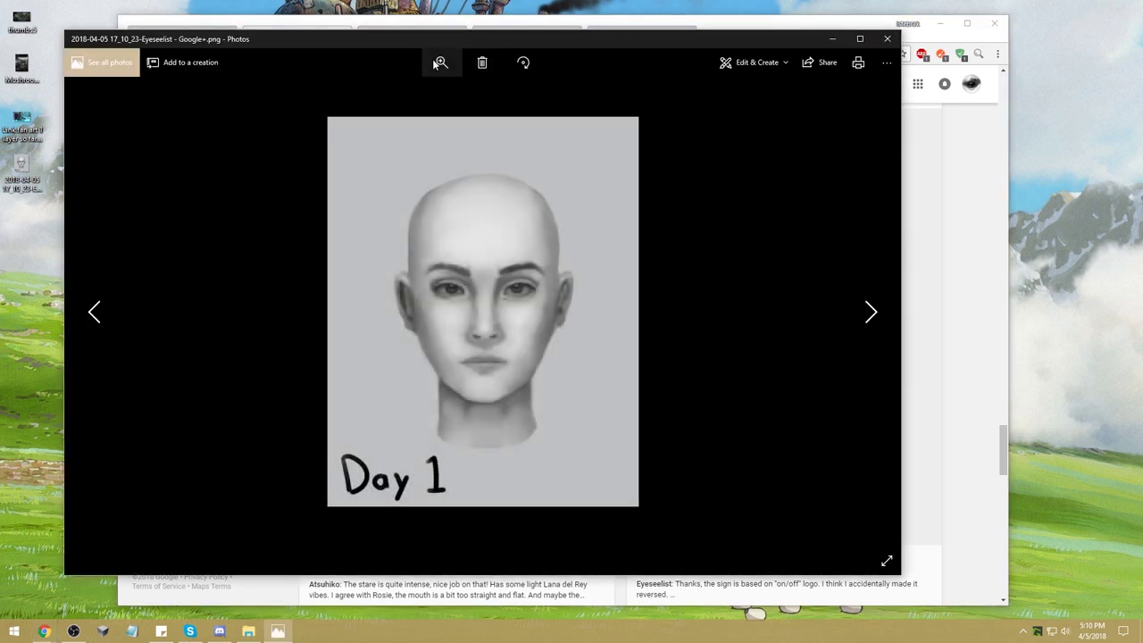
left_click_drag(829, 270, 352, 209)
left_click_drag(158, 70, 198, 72)
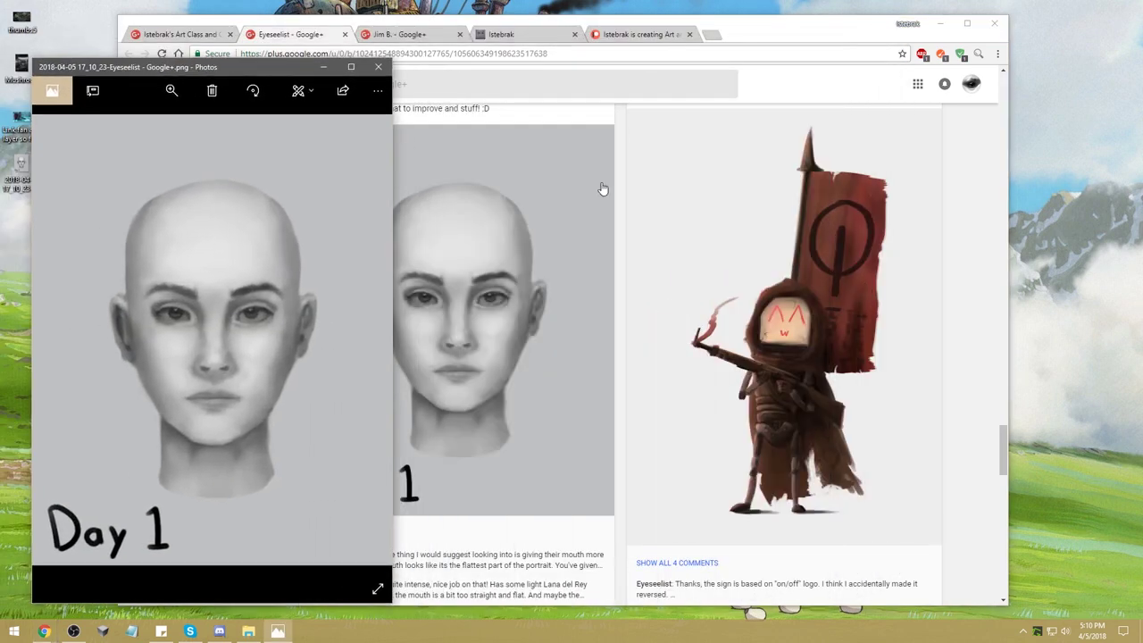
Return to the Day 11 portrait on the member's profile and move the browser and Photos windows so it shows beside the Day 1 image.
left_click(1002, 459)
left_click_drag(1002, 458, 1001, 89)
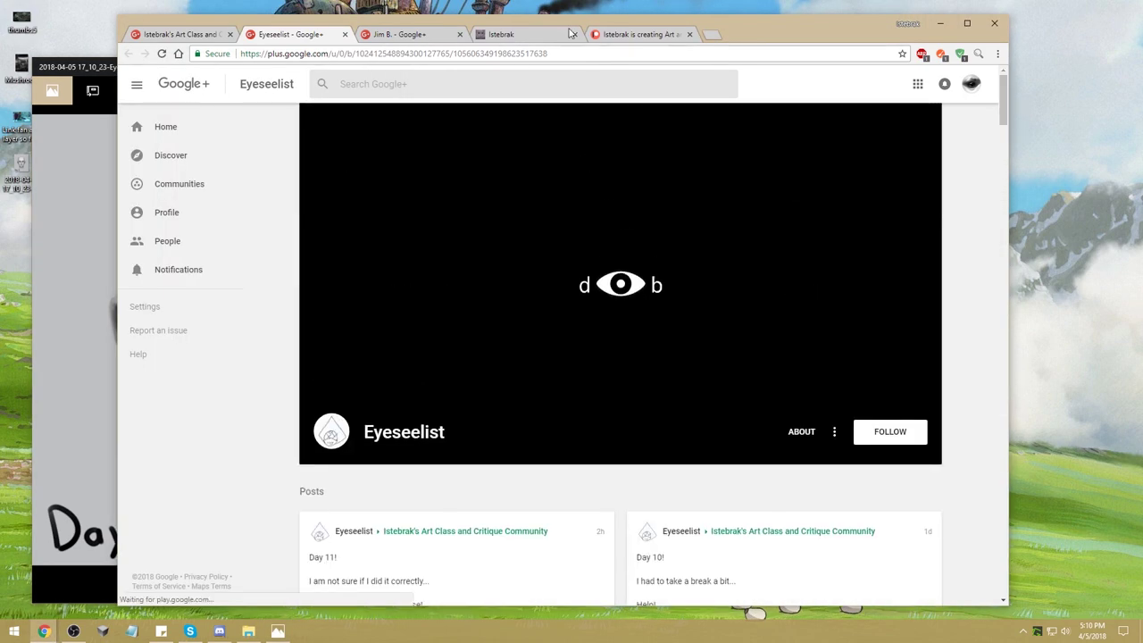
scroll(545, 389, "down", 4)
scroll(573, 397, "down", 2)
left_click_drag(765, 36, 1031, 43)
left_click_drag(277, 75, 451, 53)
scroll(851, 368, "up", 1)
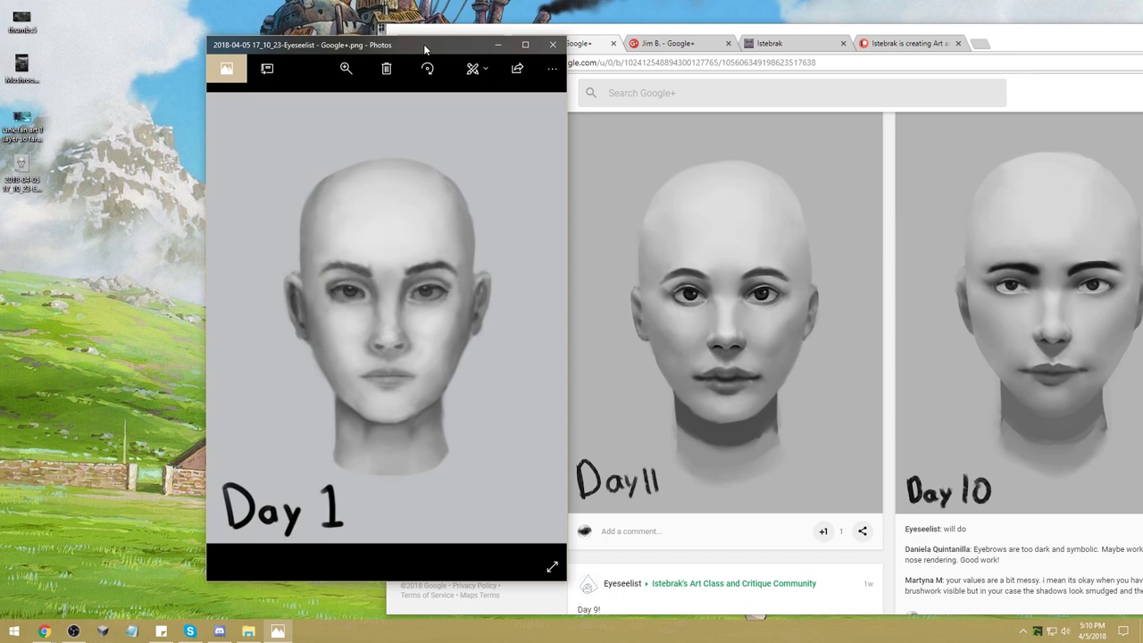
Adjust the Photos window's placement and narrow the browser window so the Day 1, Day 11 and Day 10 portraits sit side by side.
left_click_drag(423, 43, 295, 50)
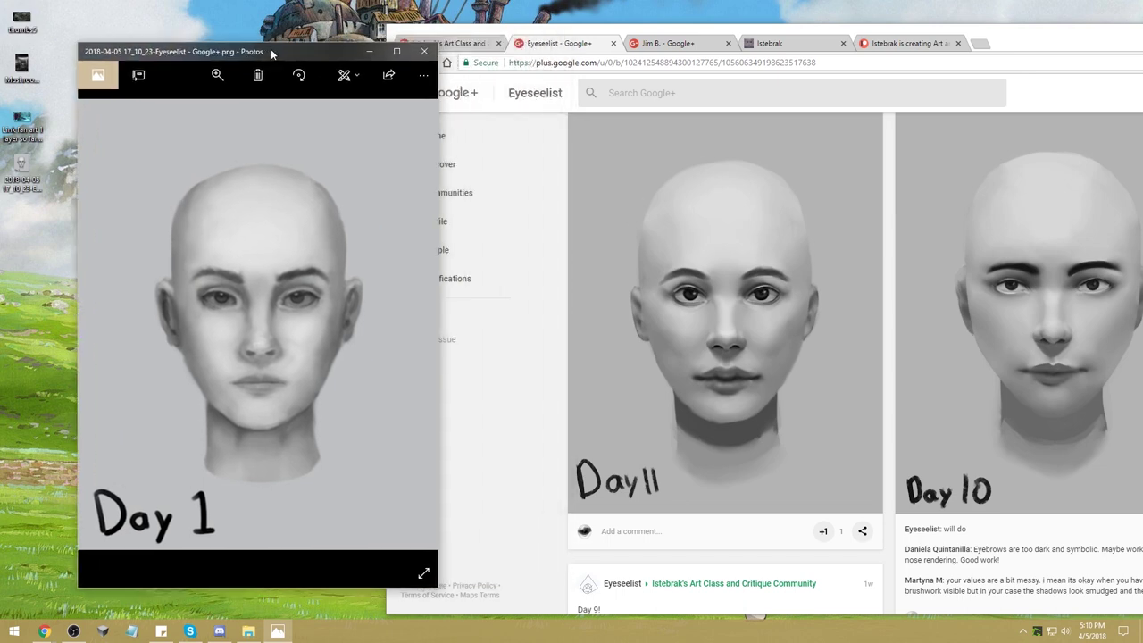
left_click_drag(822, 30, 715, 28)
left_click(256, 54)
left_click_drag(256, 54, 284, 55)
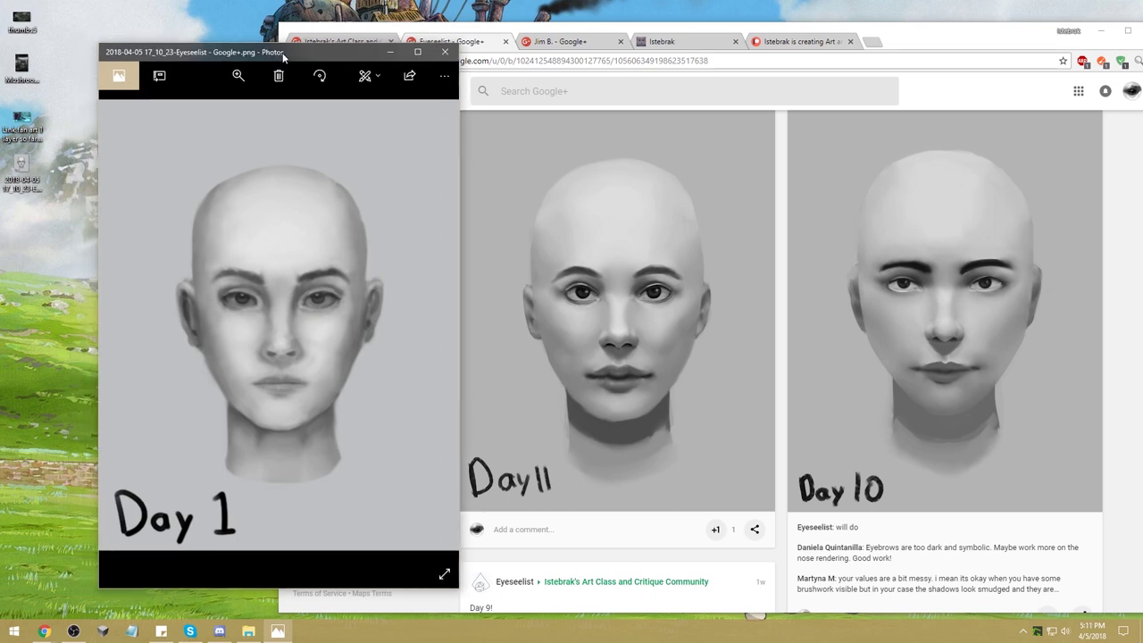
left_click(235, 5)
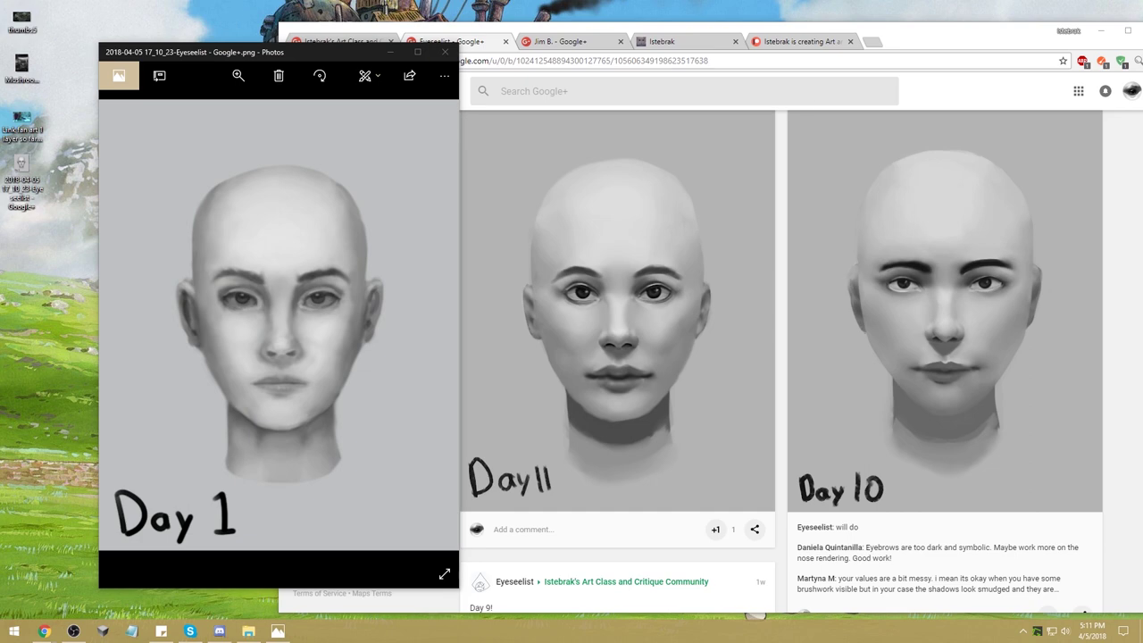
left_click_drag(1142, 215, 1082, 225)
left_click(168, 51)
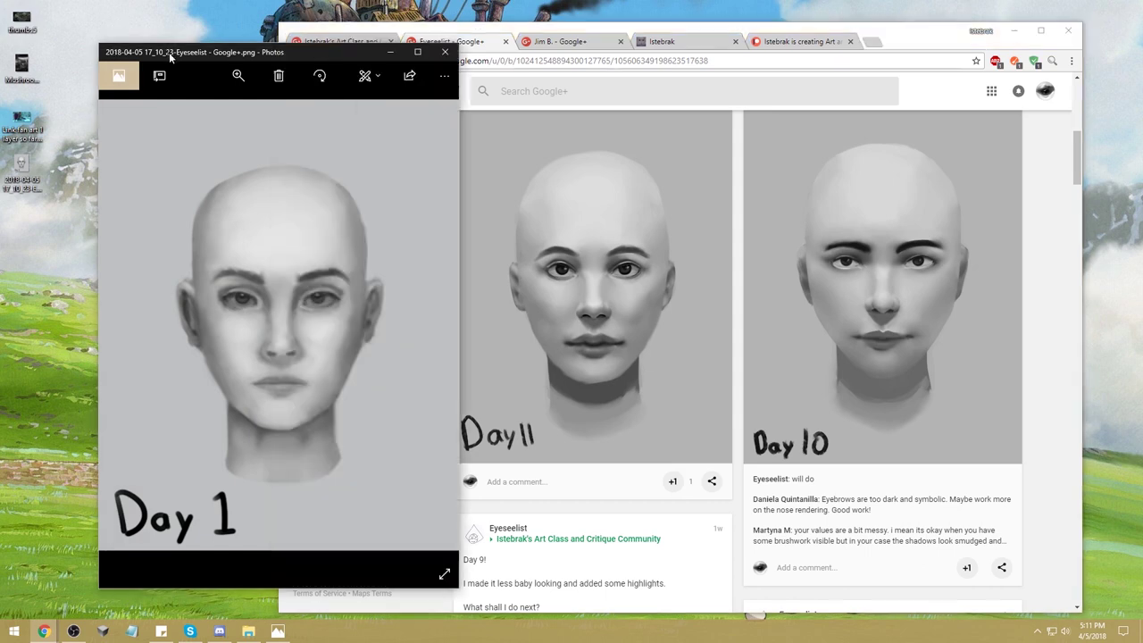
Compare the captured Day 1 portrait with the Day 11 and Day 10 posts and their descriptions.
scroll(671, 318, "up", 1)
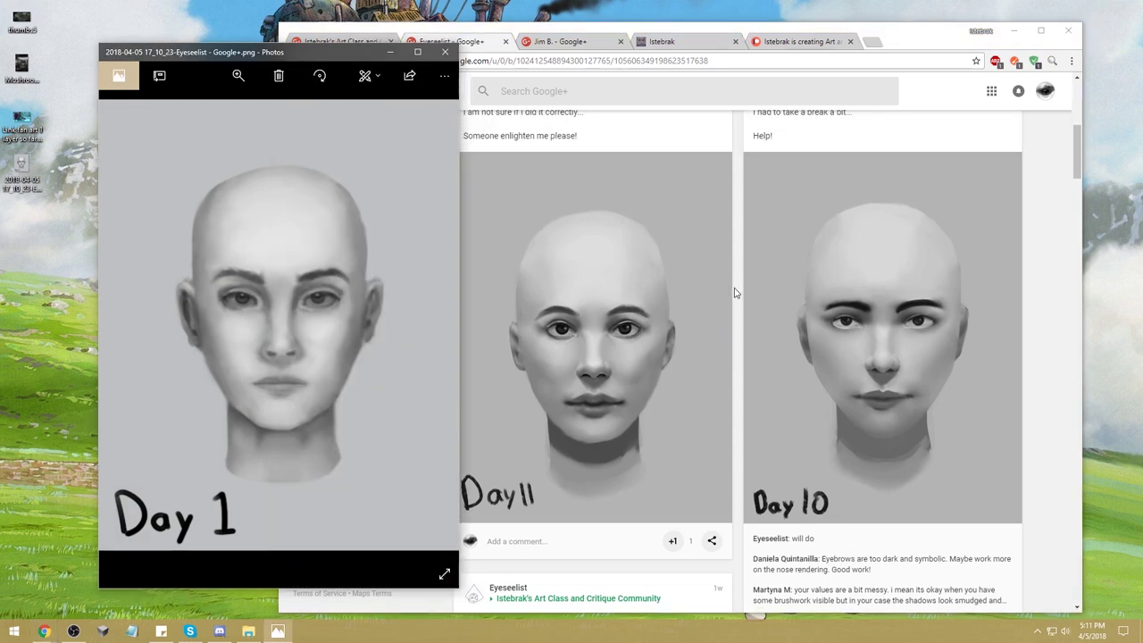
scroll(735, 293, "down", 1)
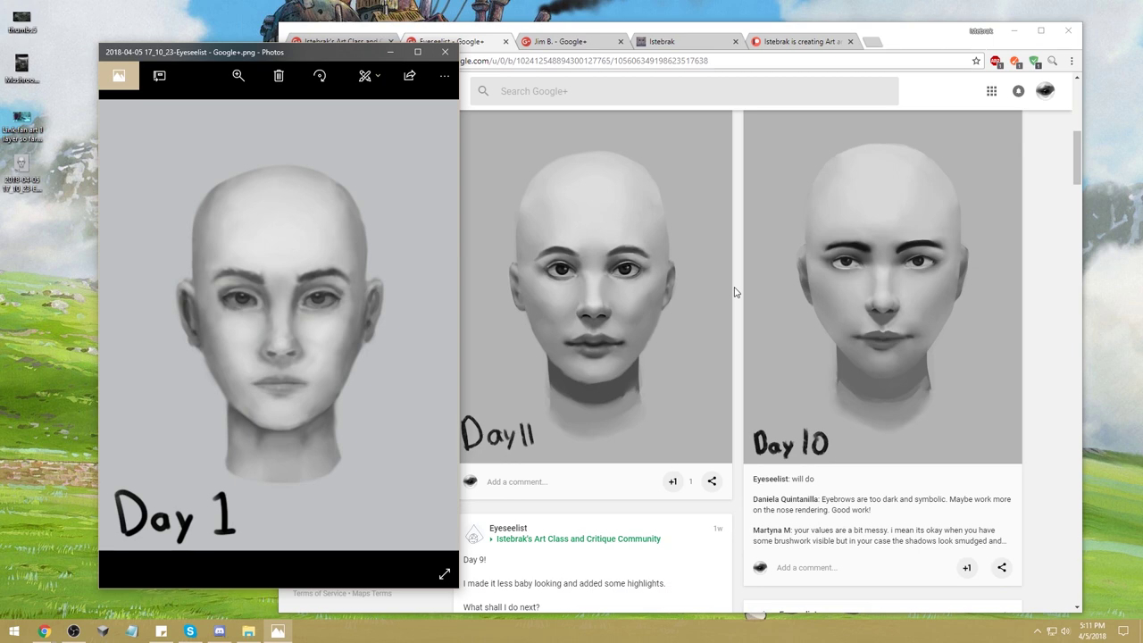
left_click(911, 36)
scroll(413, 343, "up", 2)
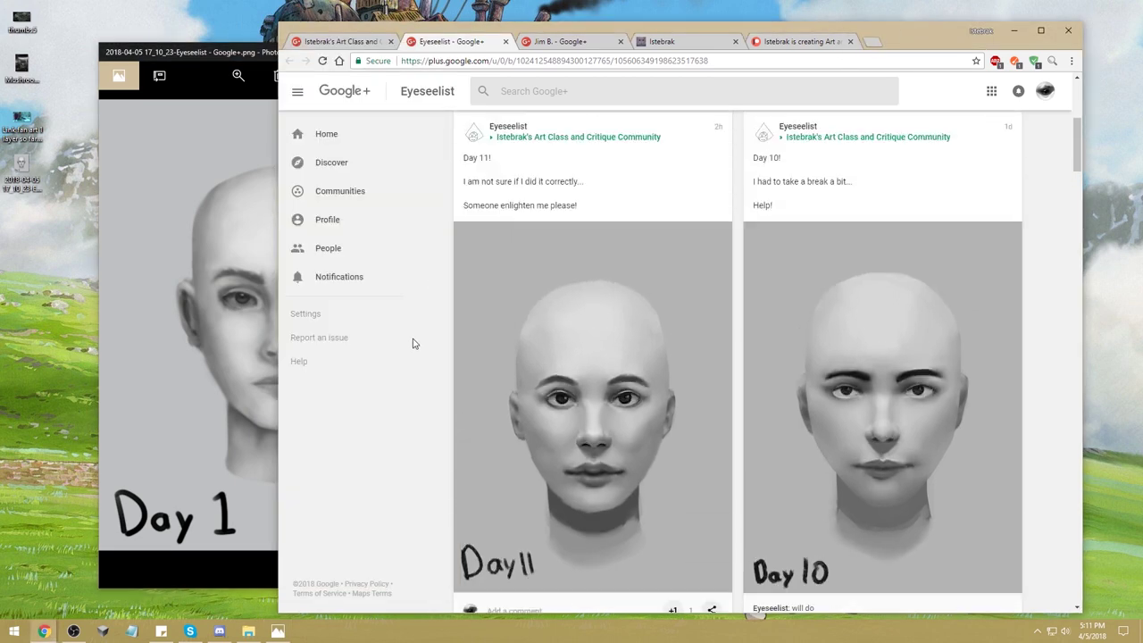
scroll(413, 343, "up", 3)
scroll(487, 413, "down", 4)
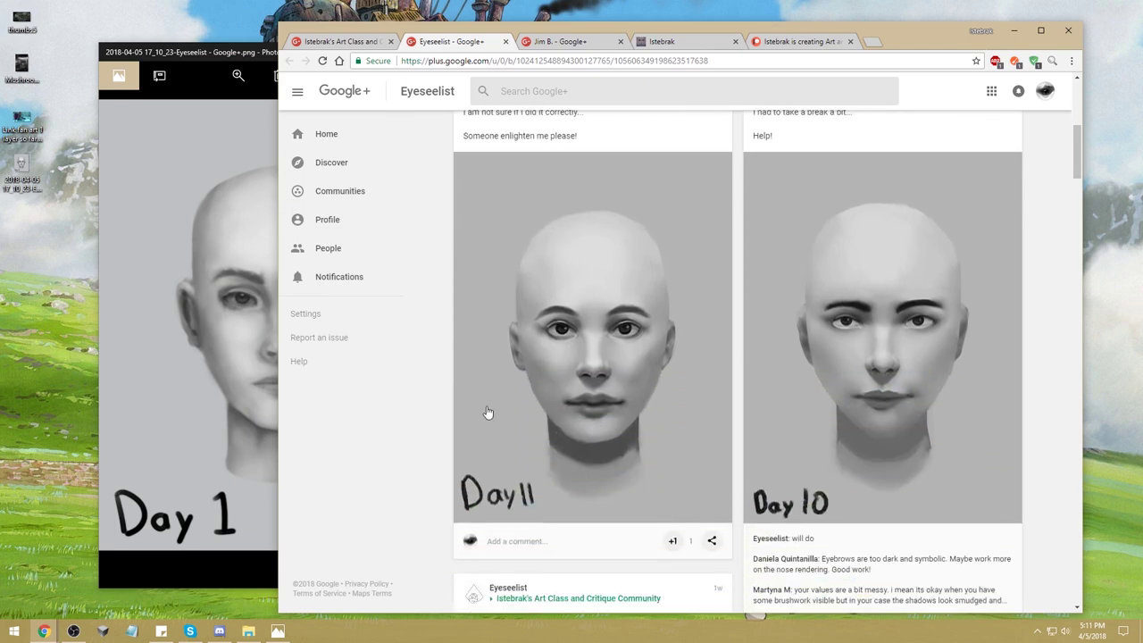
left_click(243, 55)
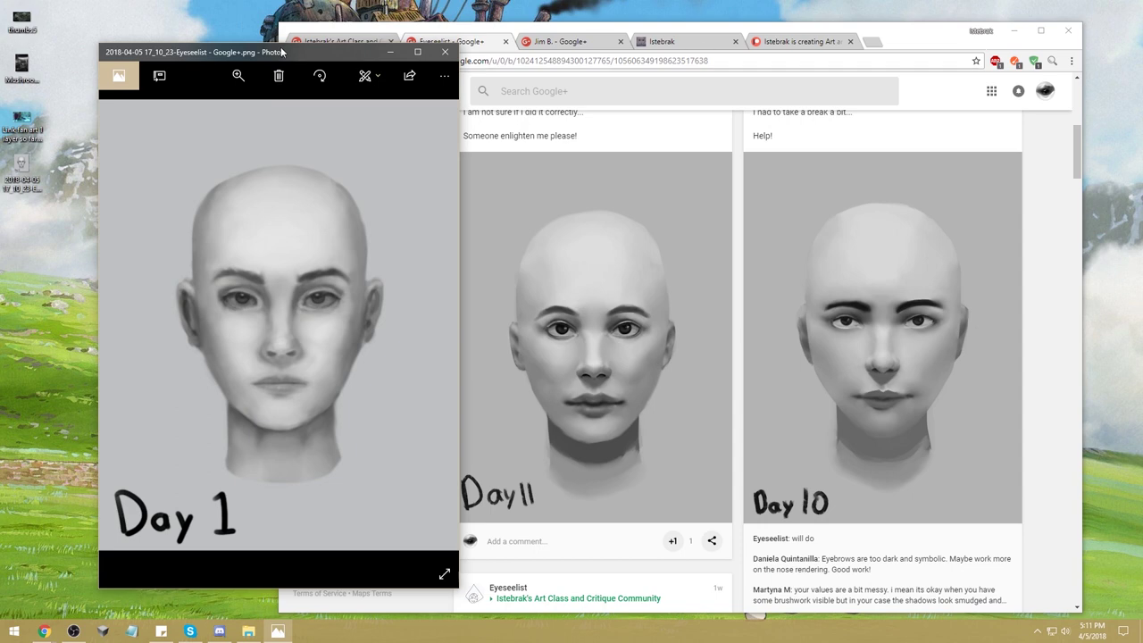
Switch to the other open member profile, capture its Day 1 portrait, and open the saved image in Photos beside the posts.
left_click(560, 42)
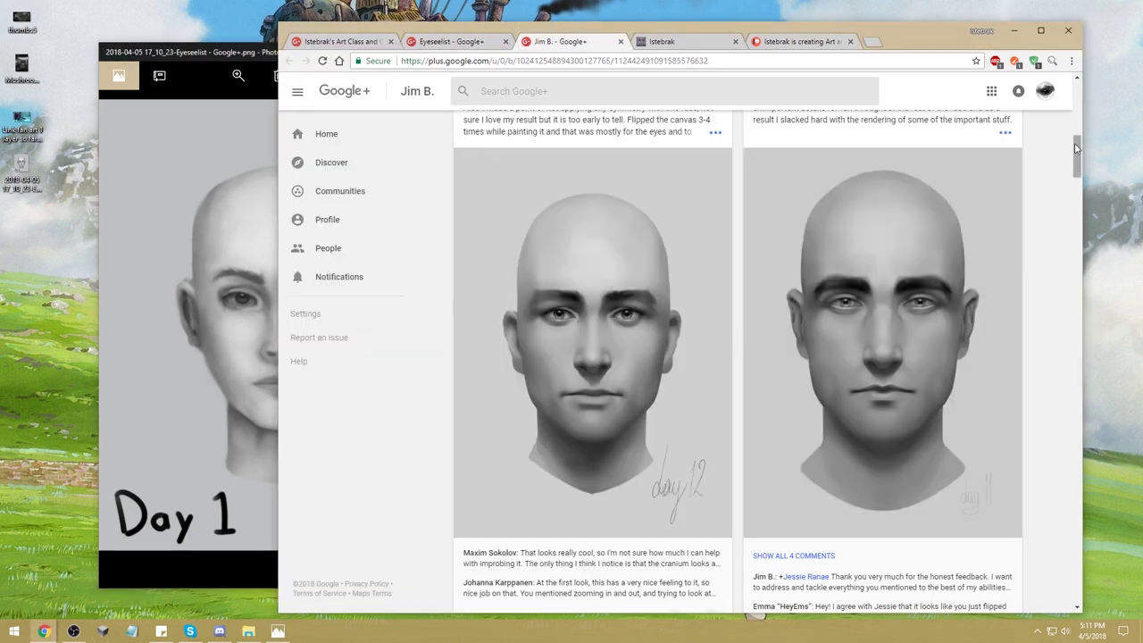
left_click_drag(1076, 148, 1056, 544)
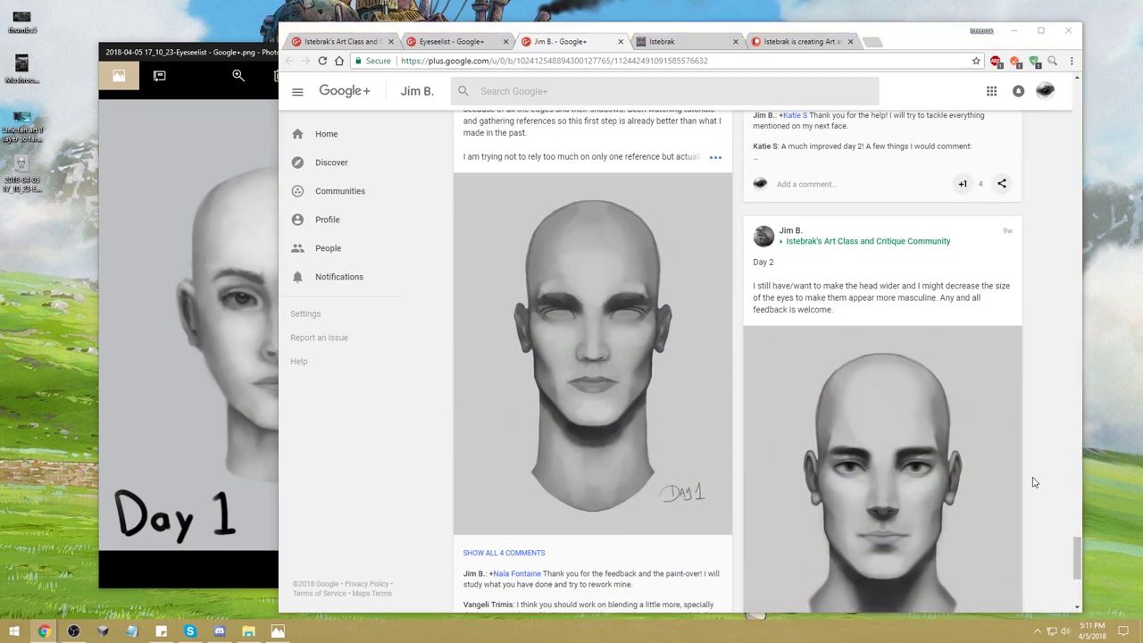
key("Print")
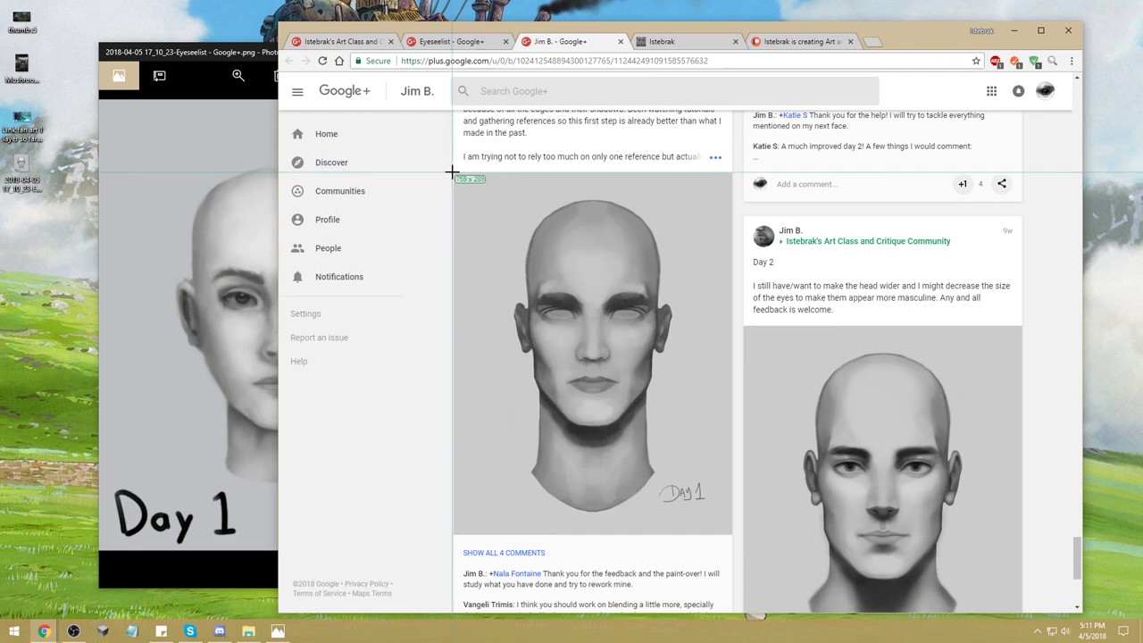
left_click_drag(452, 171, 732, 536)
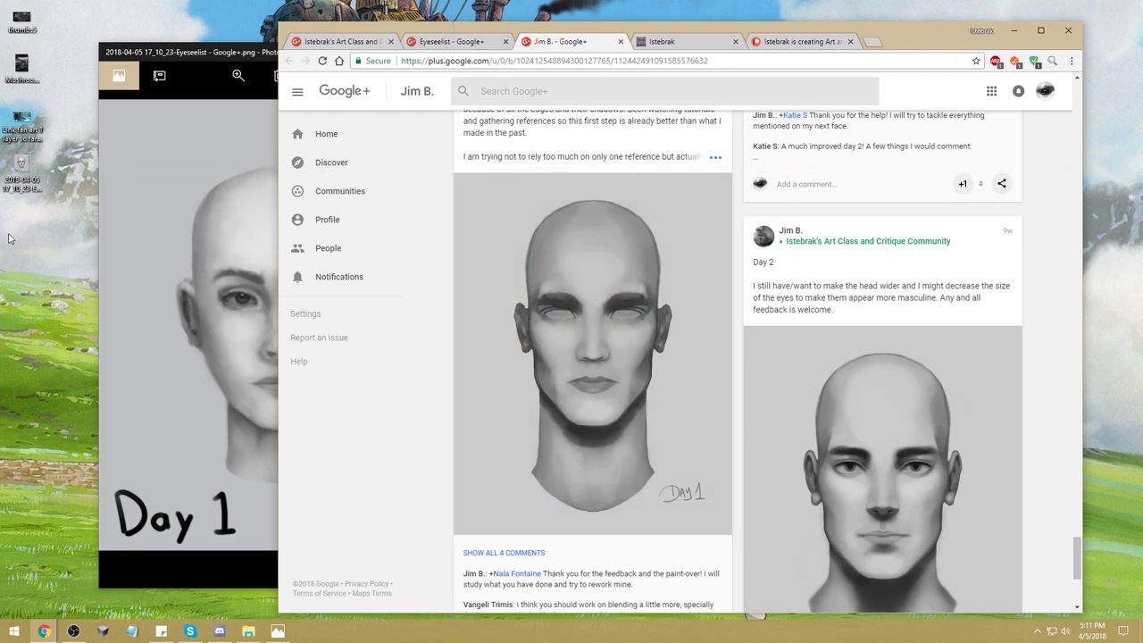
double_click(22, 219)
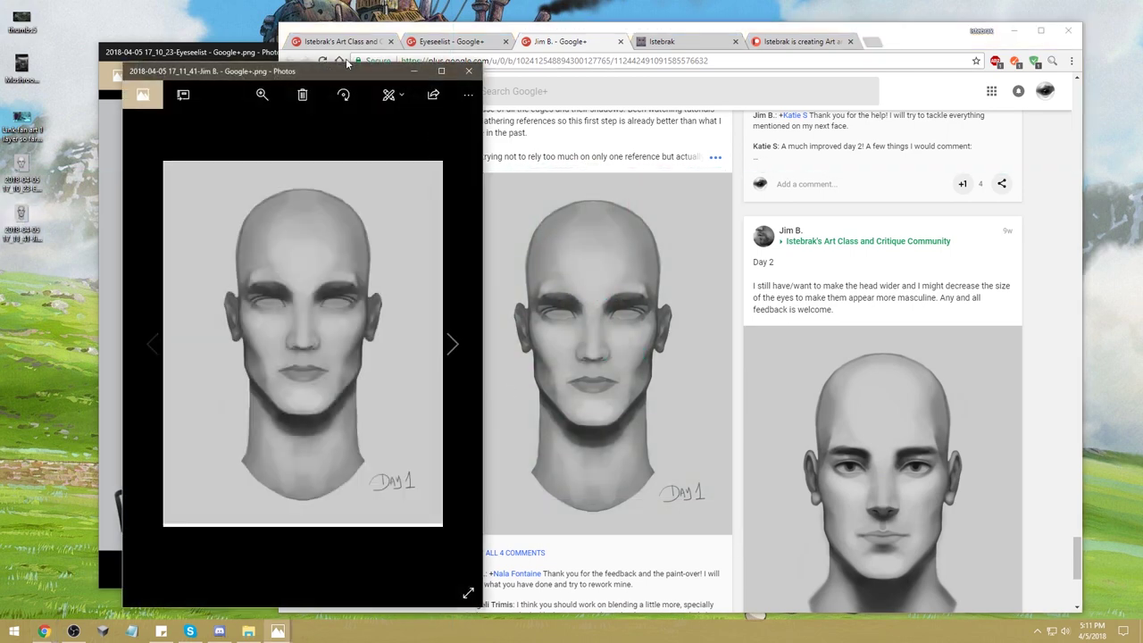
left_click_drag(344, 72, 259, 49)
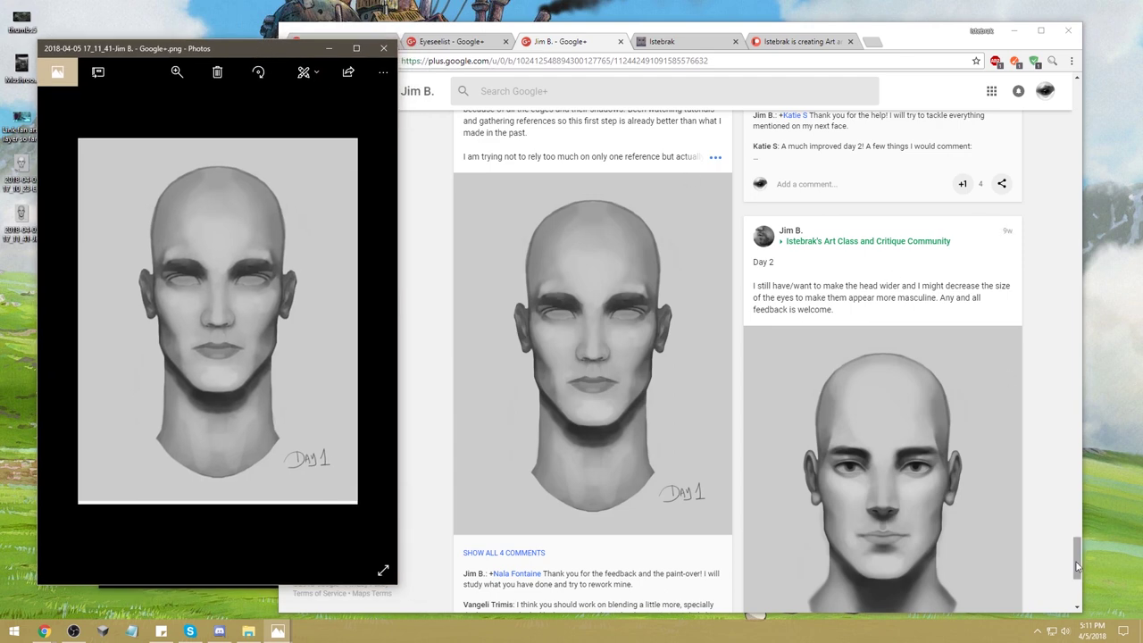
Review this member's portrait posts from Day 2 up to Day 12.
left_click_drag(1077, 565, 1085, 526)
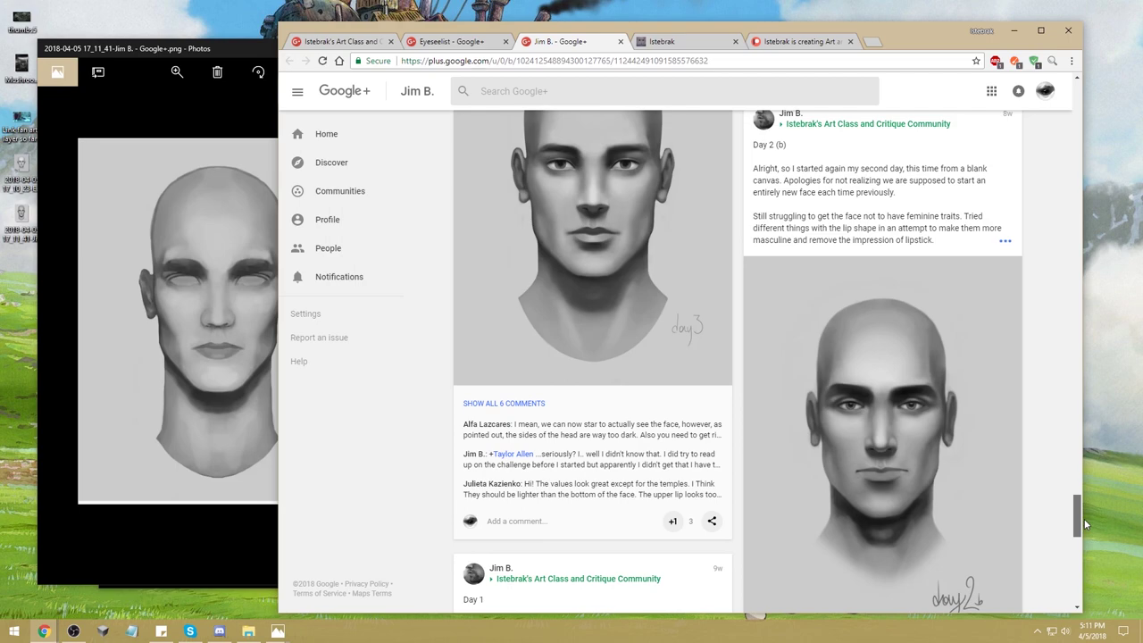
left_click_drag(1084, 519, 1070, 320)
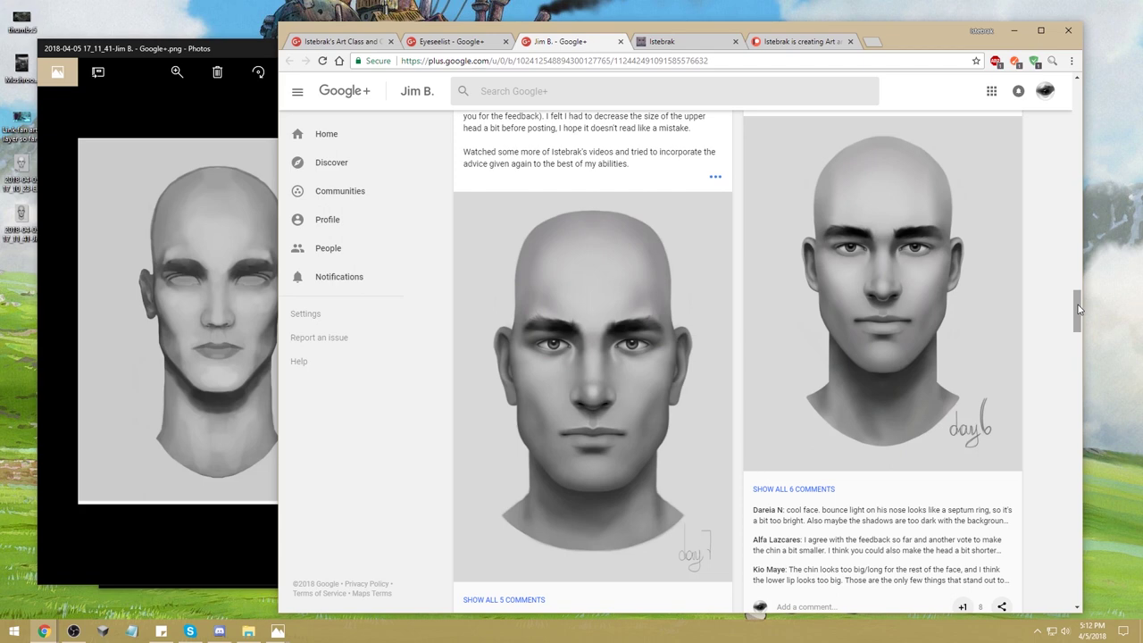
left_click_drag(1077, 308, 1063, 152)
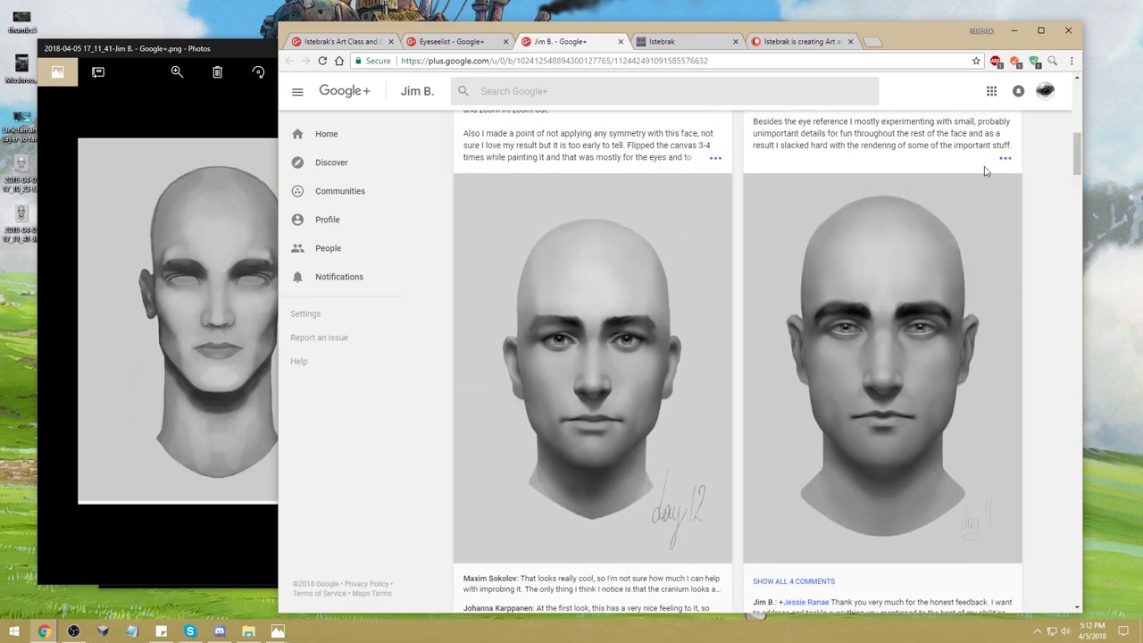
Place the captured Day 1 image directly beside this member's Day 12 and Day 11 portraits for comparison.
left_click(225, 51)
left_click_drag(224, 51, 280, 87)
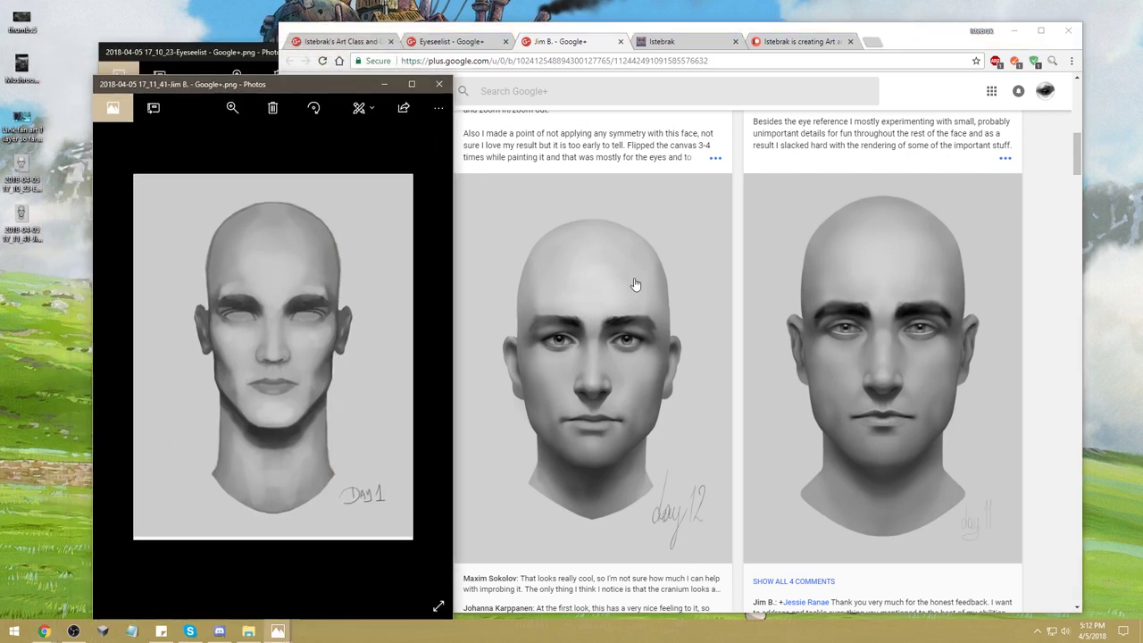
scroll(705, 324, "down", 1)
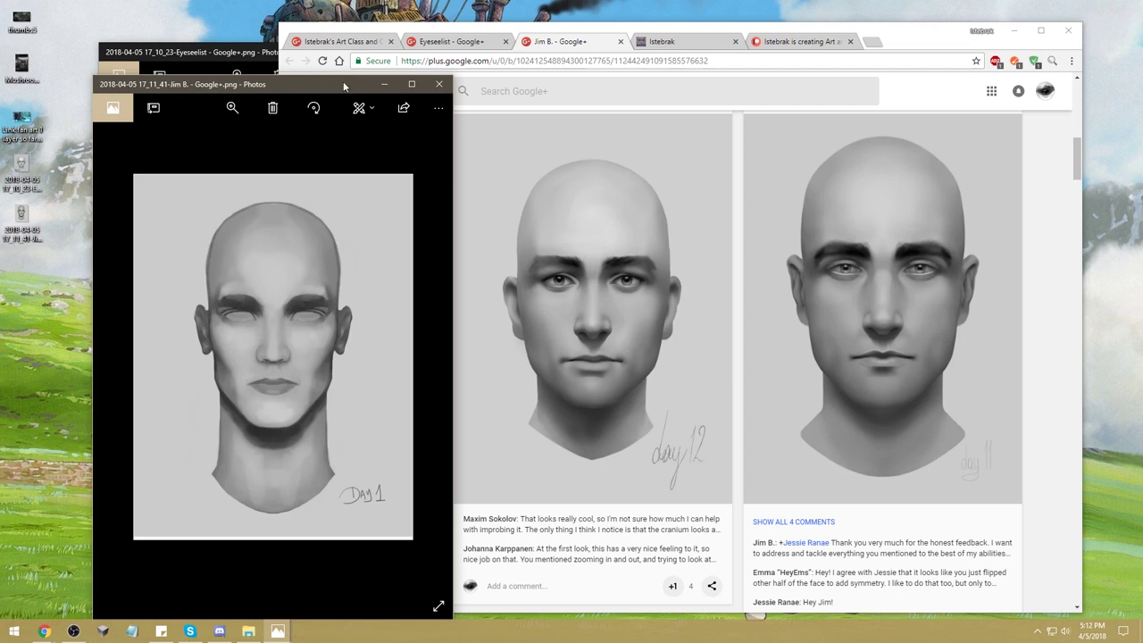
left_click_drag(343, 86, 334, 80)
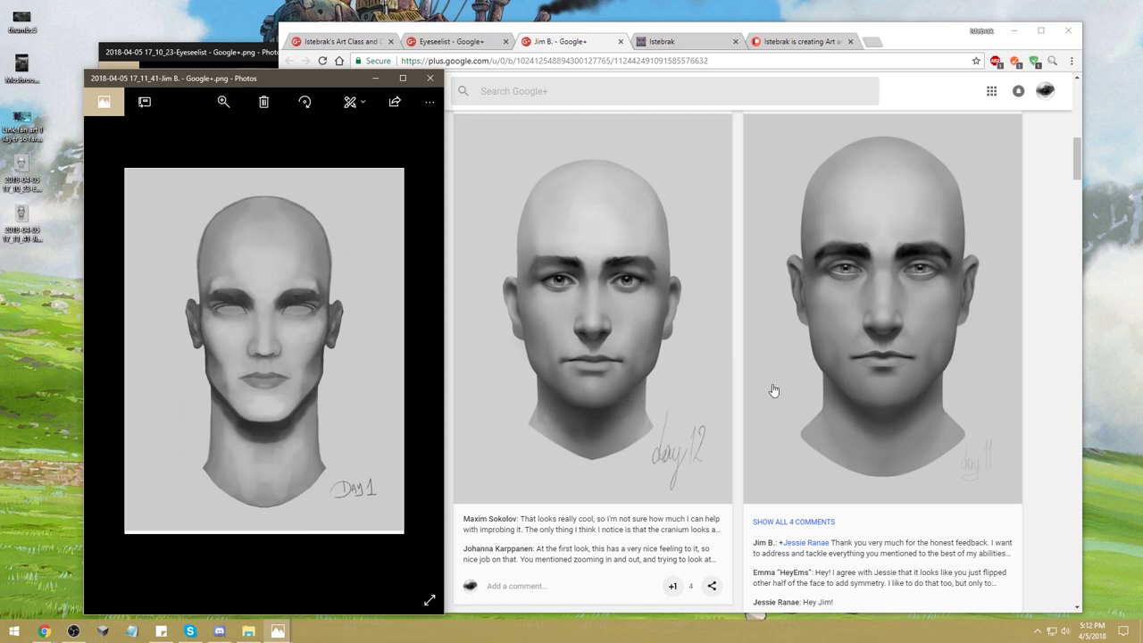
scroll(736, 404, "down", 2)
scroll(736, 408, "up", 2)
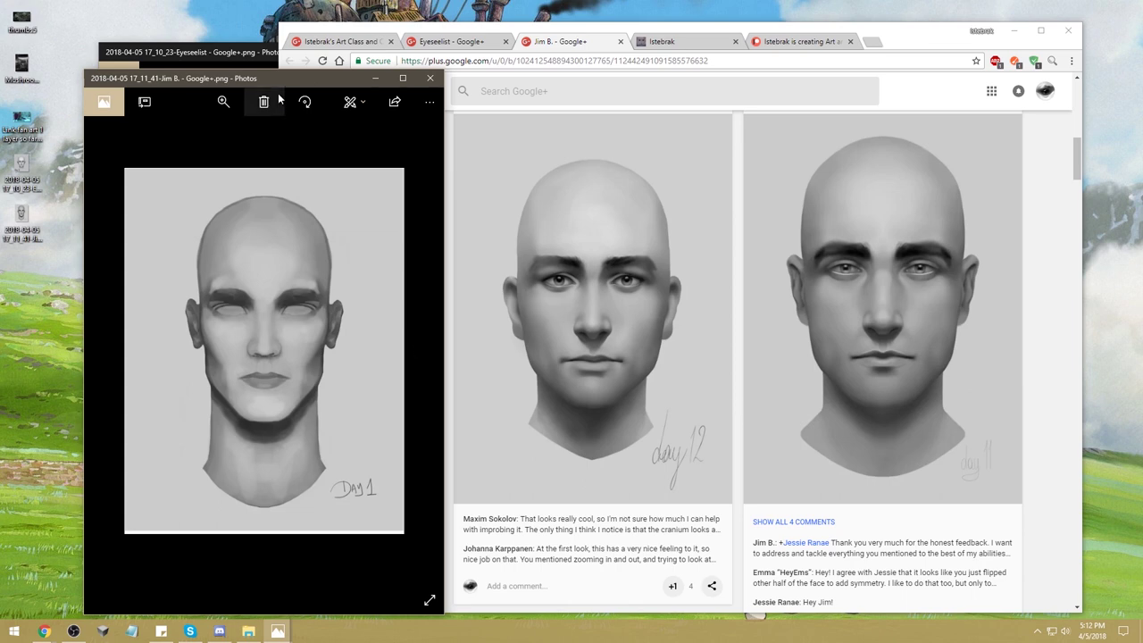
left_click_drag(281, 79, 286, 51)
Expand the full description of the Day 12 post and read it alongside the portrait.
scroll(738, 375, "up", 5)
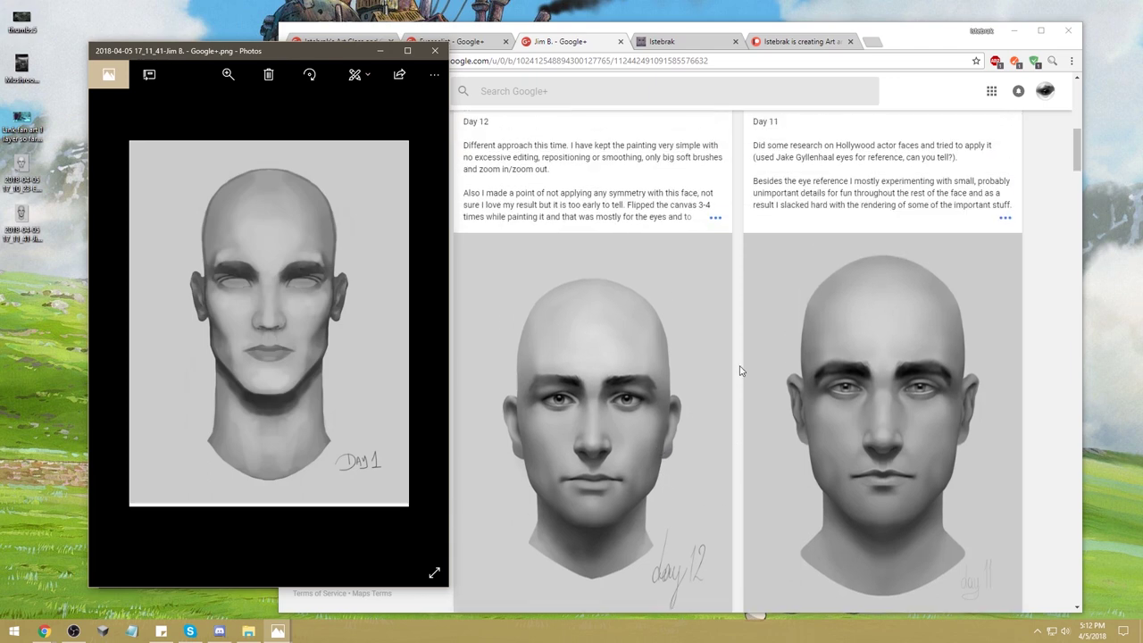
scroll(739, 366, "up", 1)
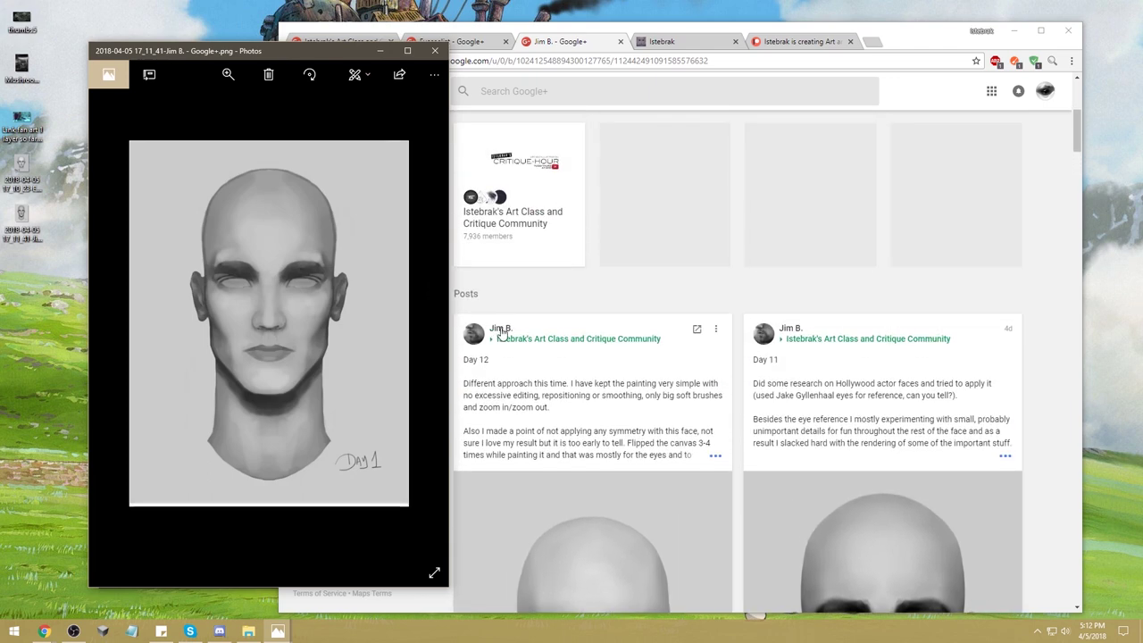
scroll(732, 359, "down", 4)
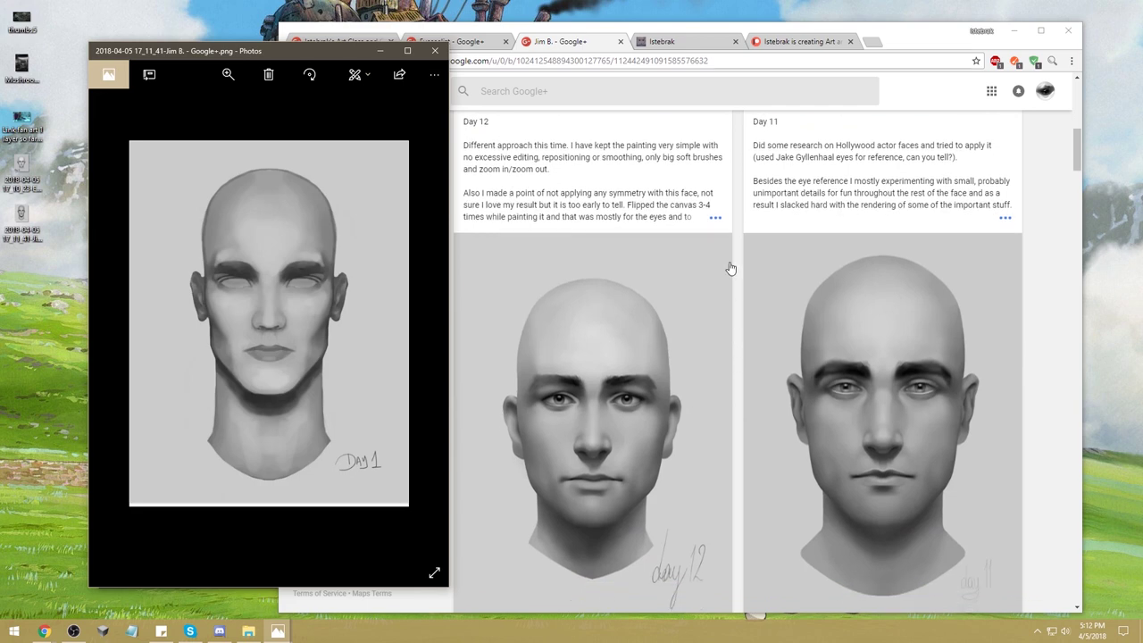
left_click(715, 220)
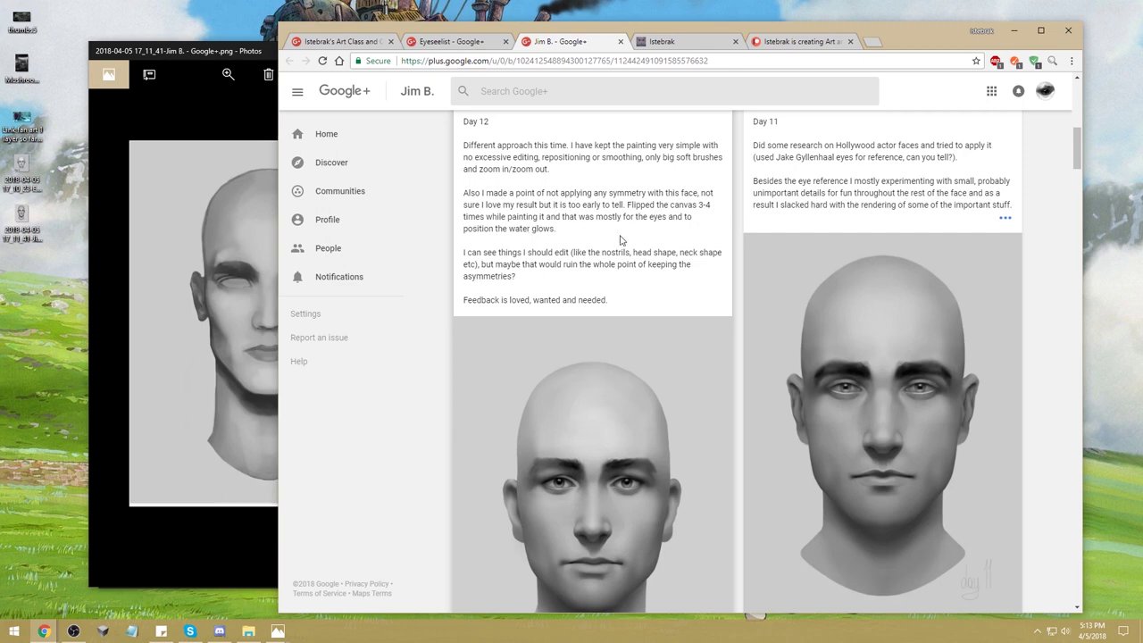
scroll(683, 238, "down", 1)
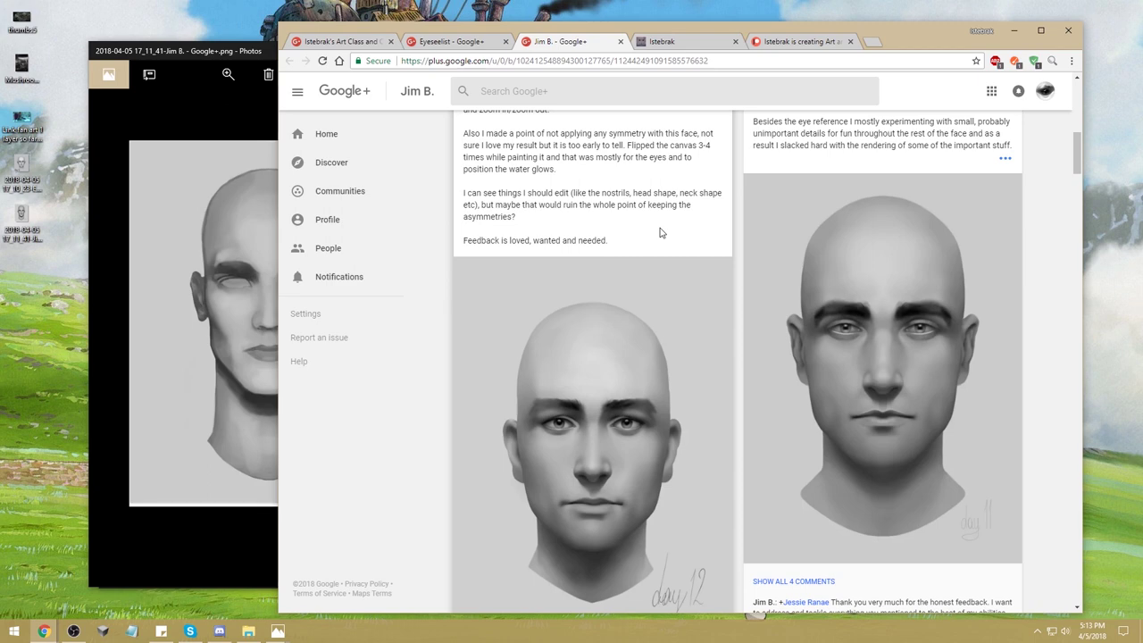
scroll(660, 233, "down", 1)
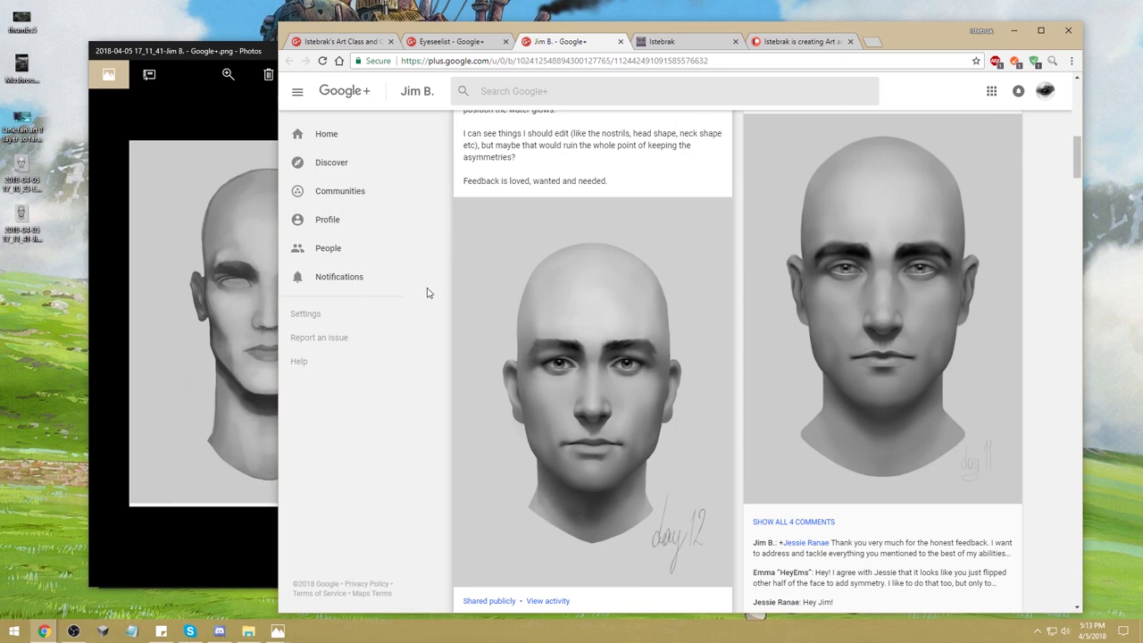
scroll(426, 293, "down", 1)
scroll(427, 293, "up", 4)
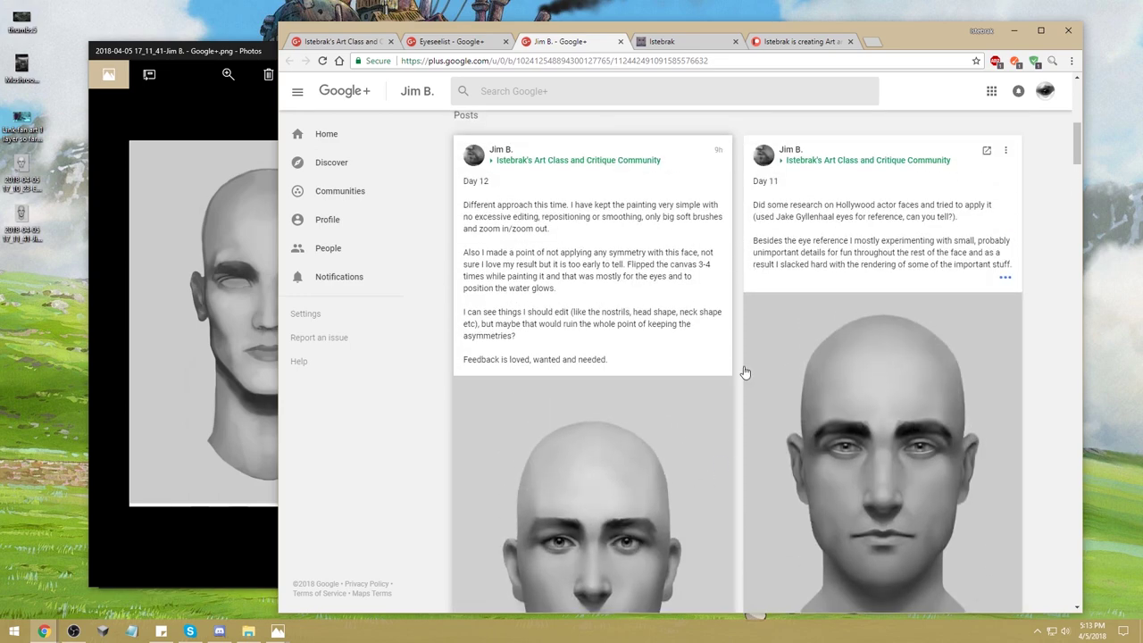
Revisit the member's Day 1 and Day 2 posts, and compare the captured Day 1 image with the Day 12 and Day 11 portraits.
scroll(746, 372, "down", 1)
left_click_drag(1077, 156, 1066, 559)
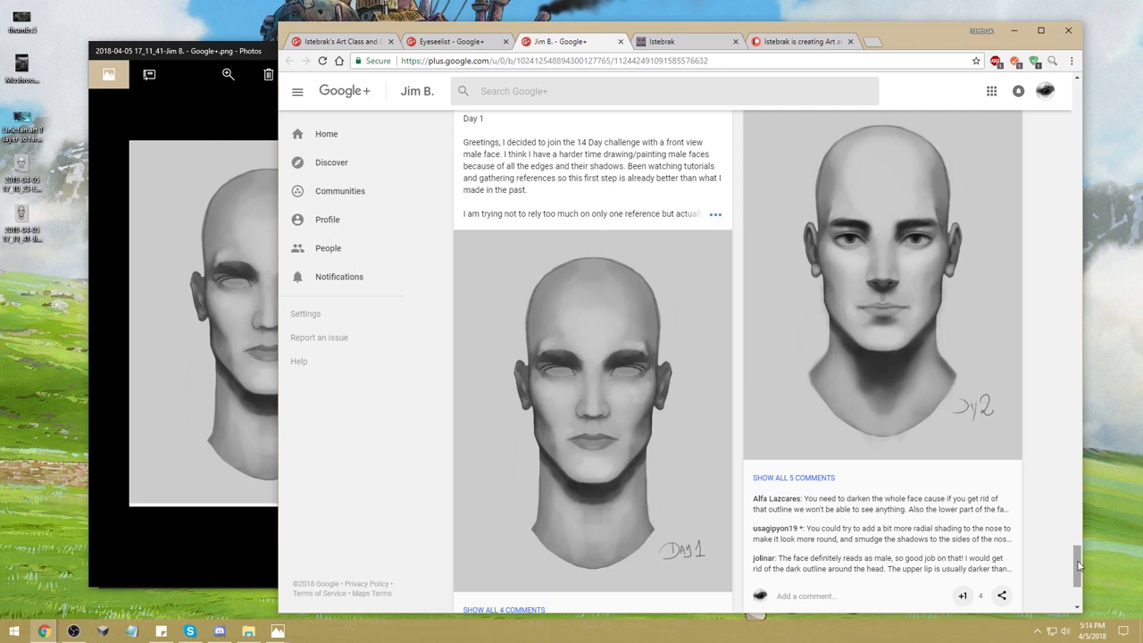
left_click_drag(1077, 564, 1080, 86)
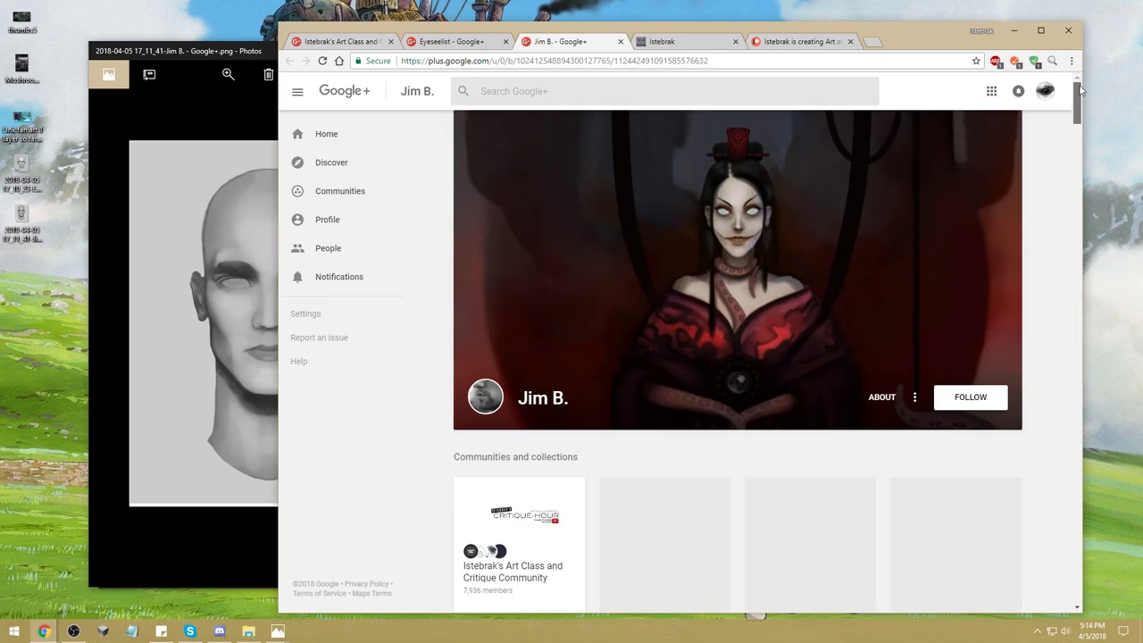
scroll(488, 128, "down", 10)
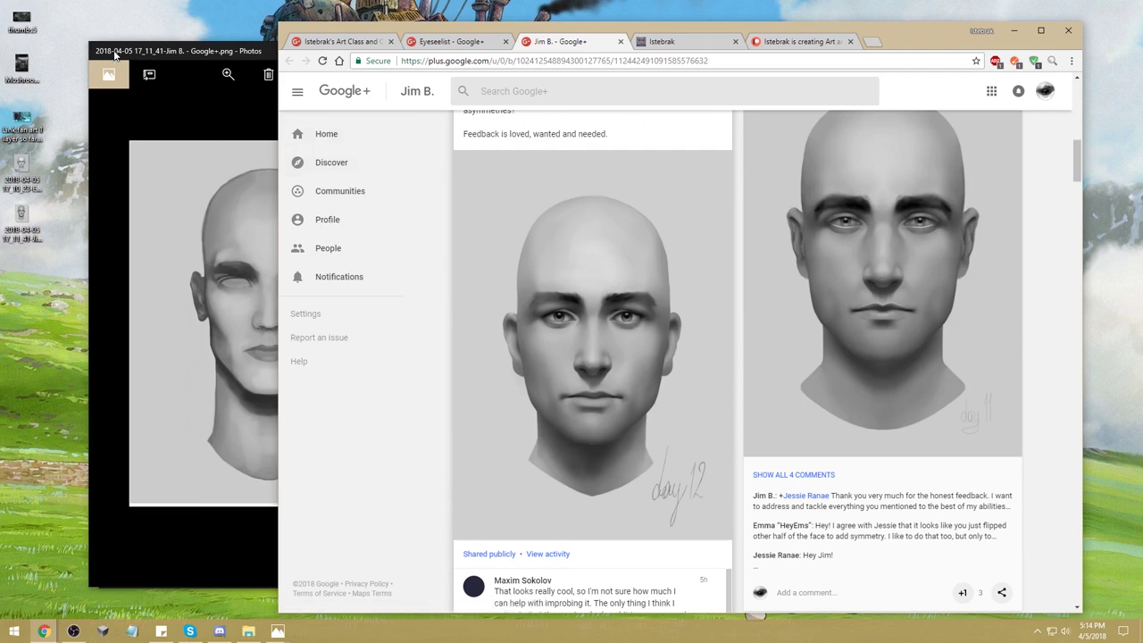
left_click(179, 53)
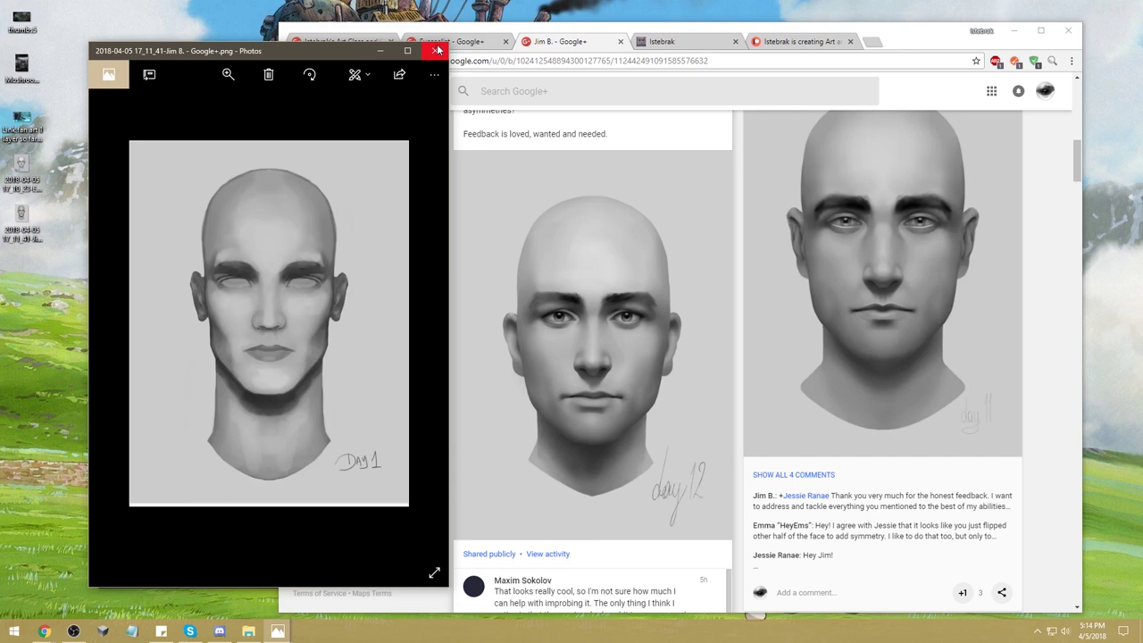
Close both captured Day 1 images and the two member profile pages, leaving the community page open.
left_click(438, 49)
left_click(460, 41)
left_click(248, 54)
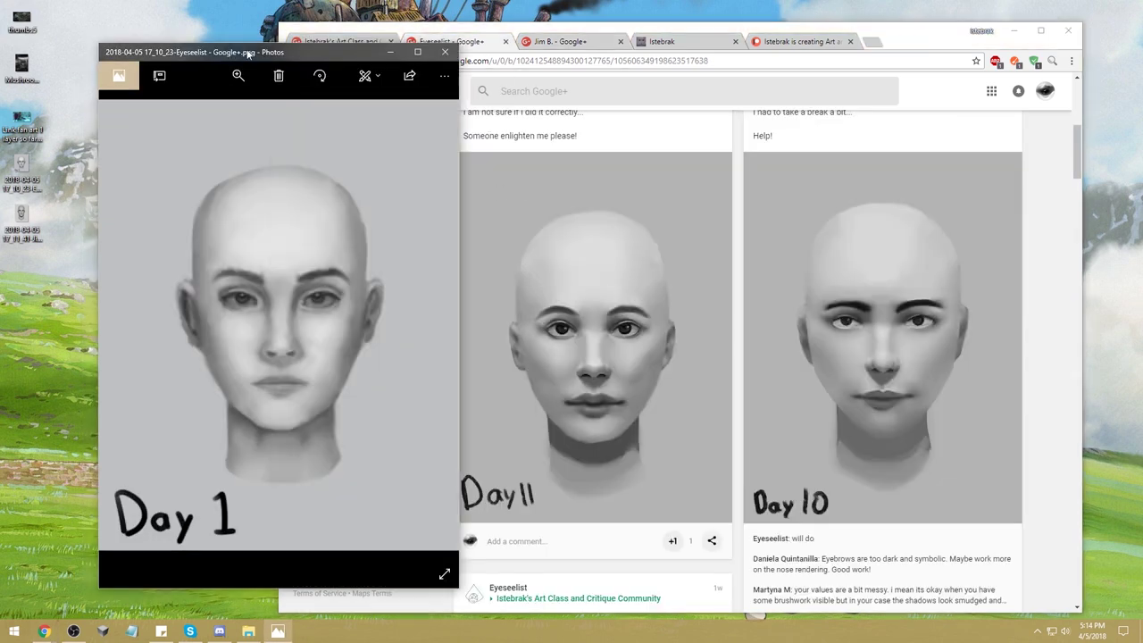
left_click(446, 53)
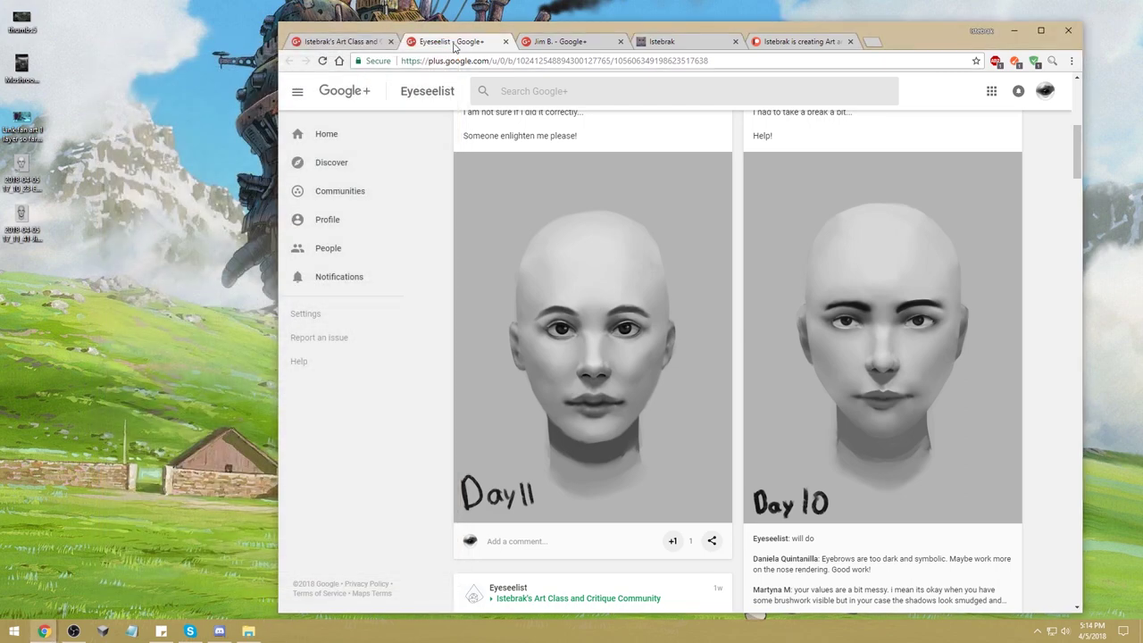
left_click(505, 42)
left_click(505, 42)
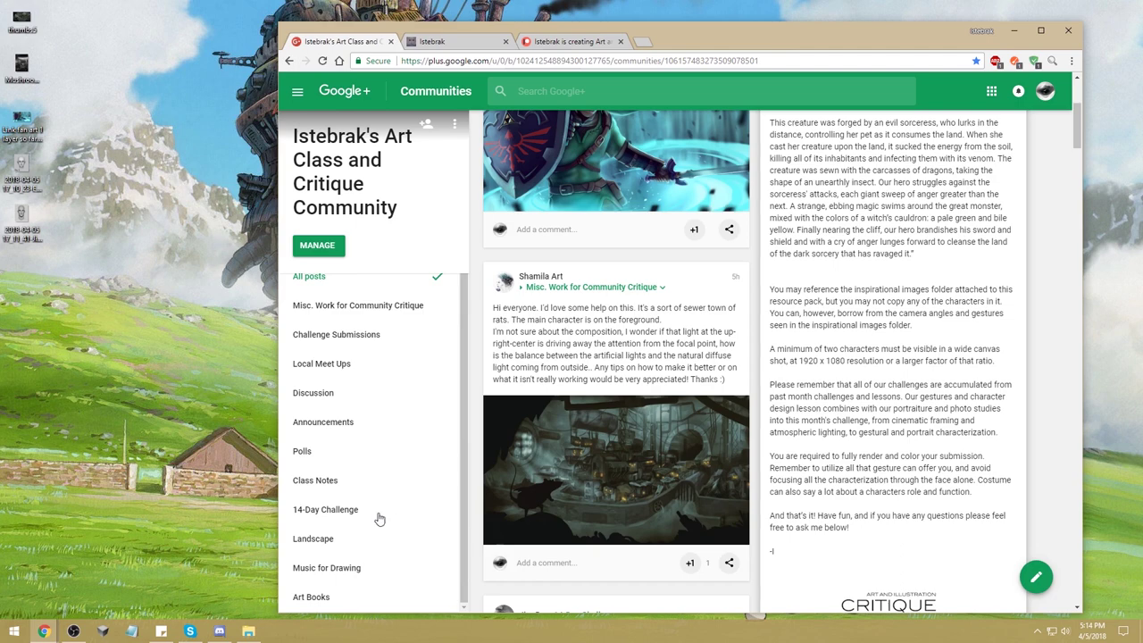
Filter the community feed to the 14-Day Challenge category and browse the most recent portrait submissions.
left_click(336, 509)
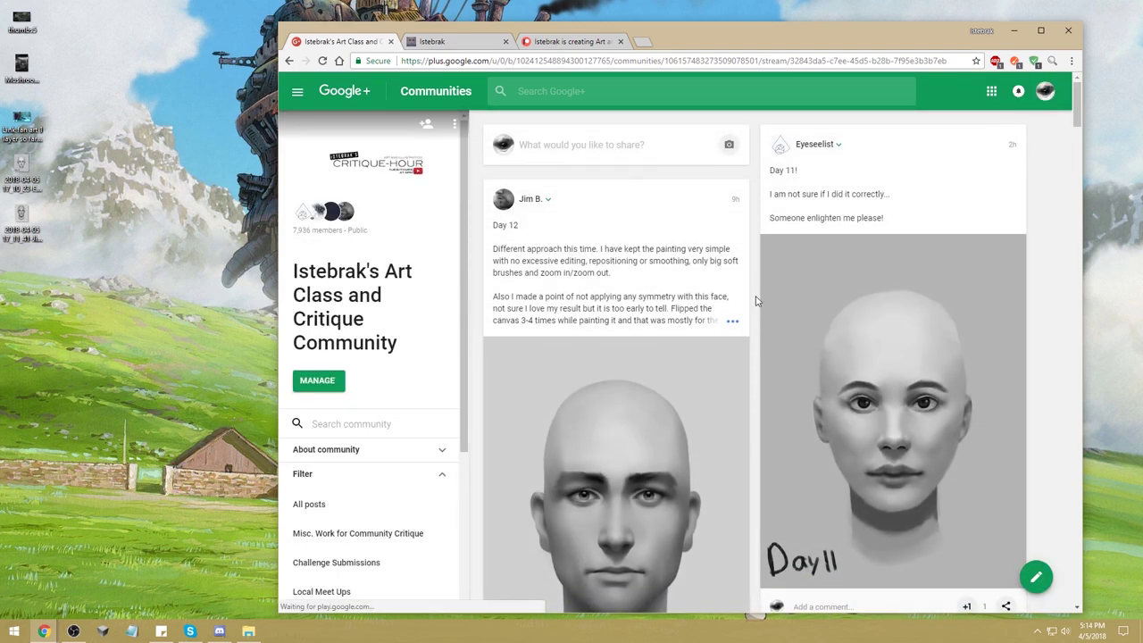
scroll(763, 312, "down", 2)
scroll(752, 288, "down", 9)
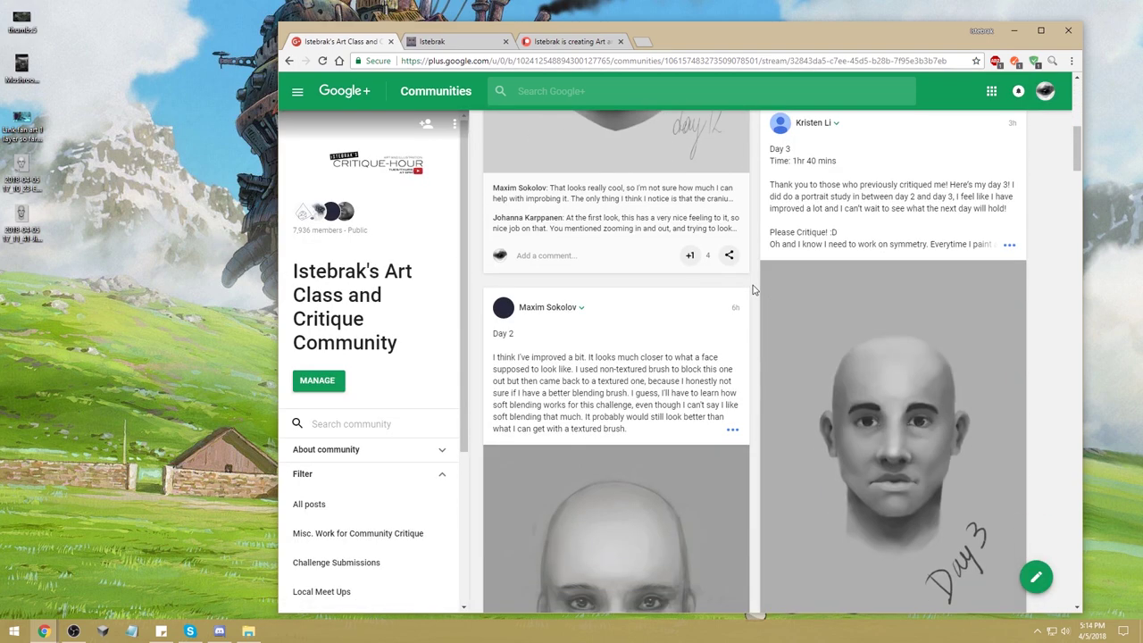
scroll(752, 289, "up", 3)
scroll(753, 289, "up", 5)
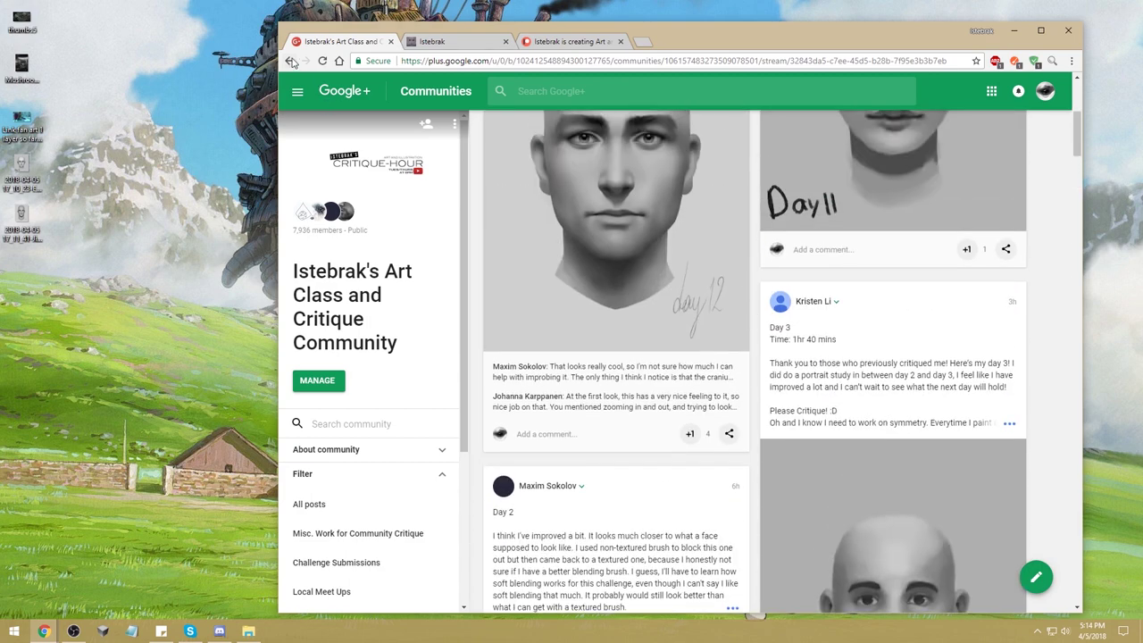
Return the community feed to all posts and move the browser window nearer the middle of the desktop.
right_click(291, 60)
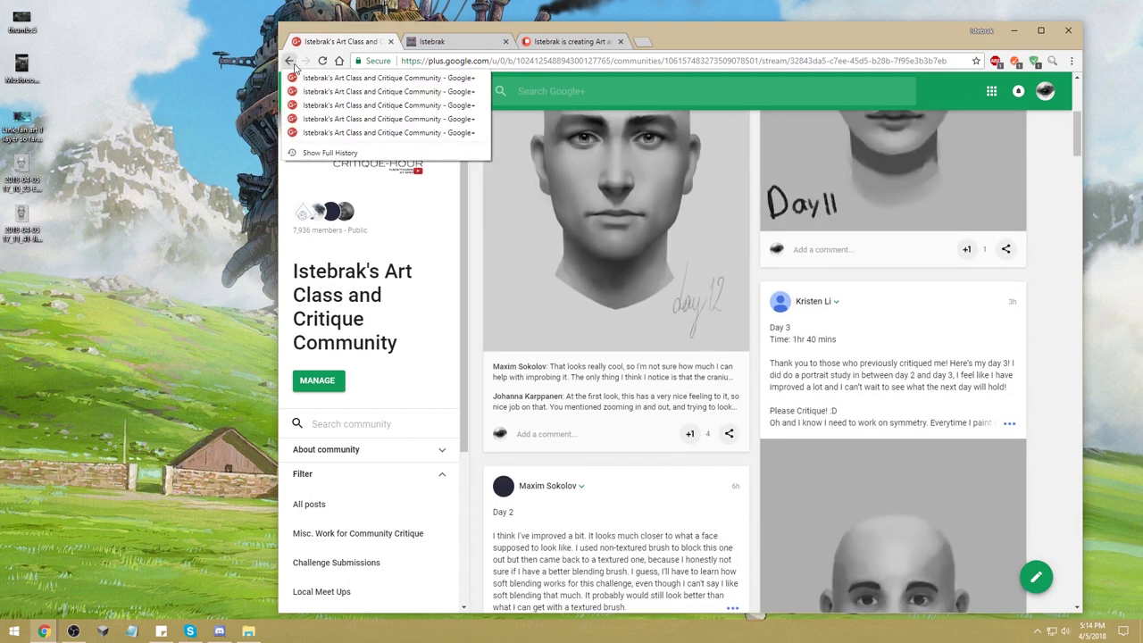
left_click(289, 61)
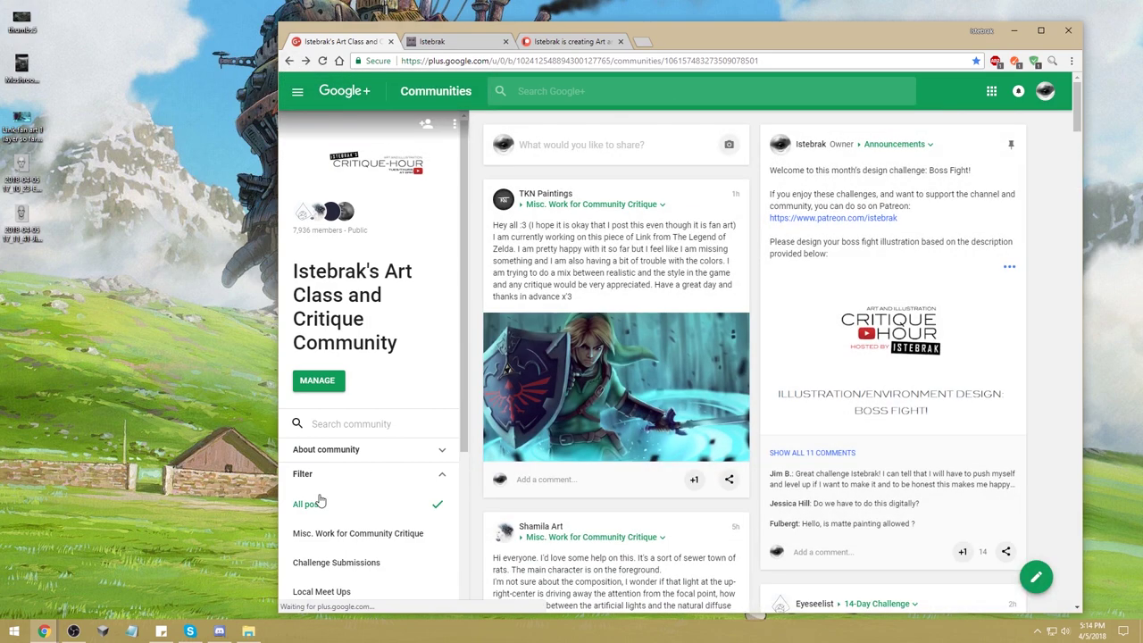
left_click(318, 505)
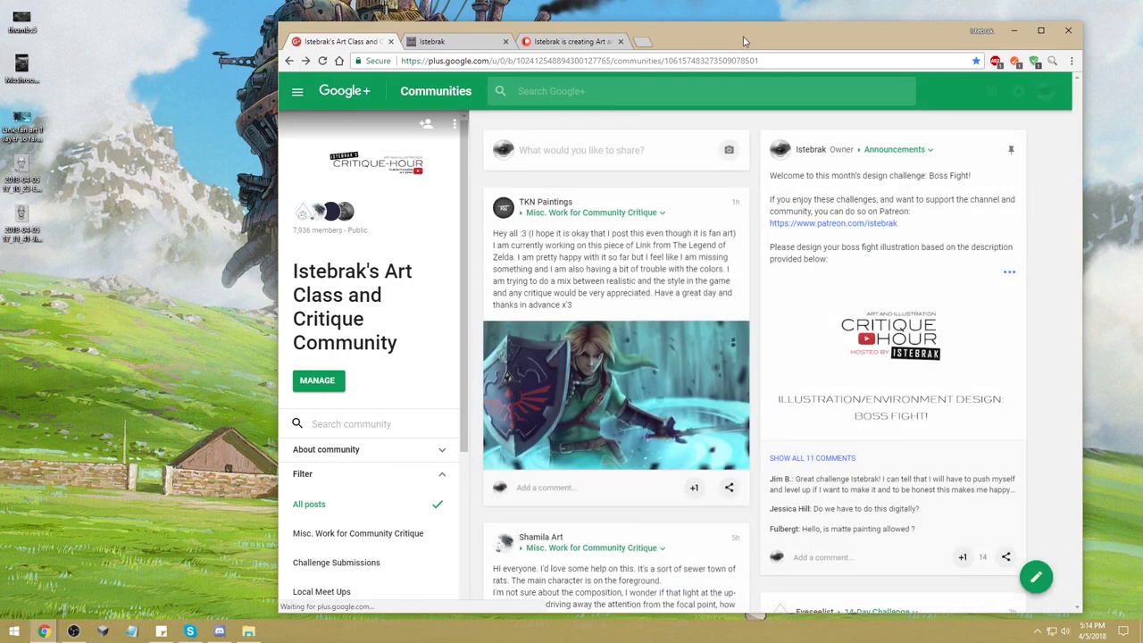
left_click_drag(615, 23, 538, 10)
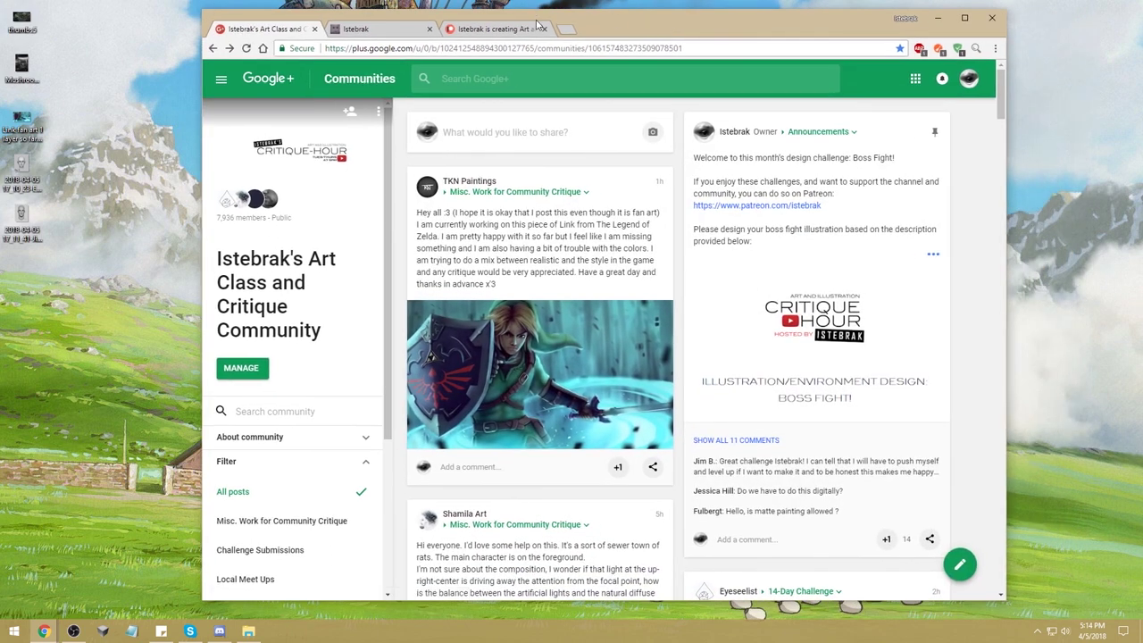
Show the istebrak.com portfolio site, and view the Link fan art post enlarged before returning to the community feed.
left_click(378, 30)
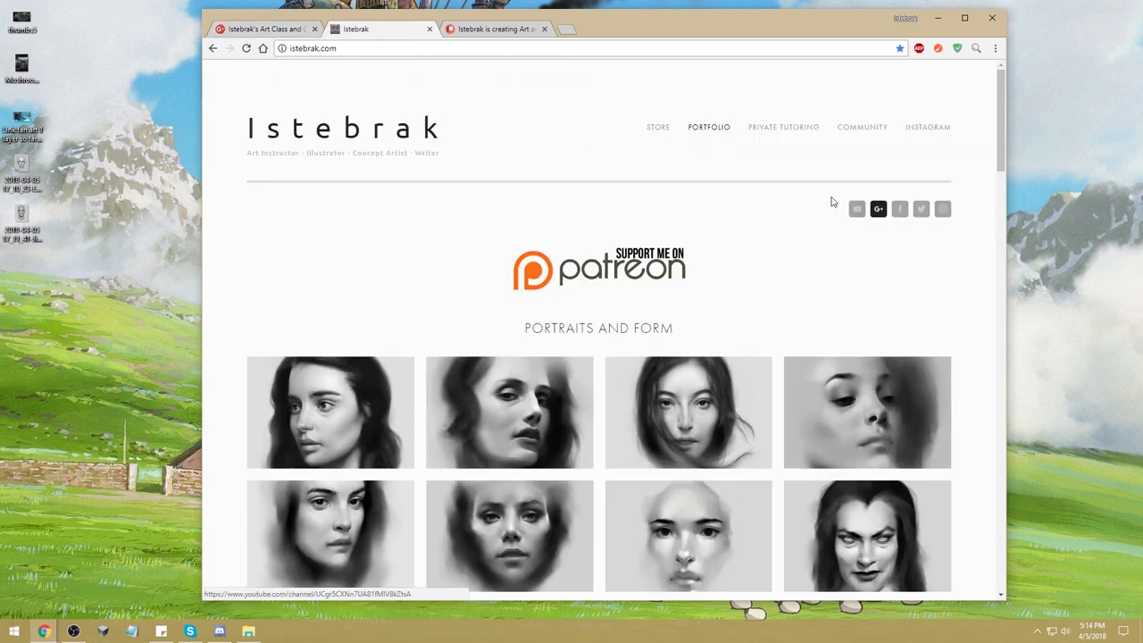
left_click(271, 29)
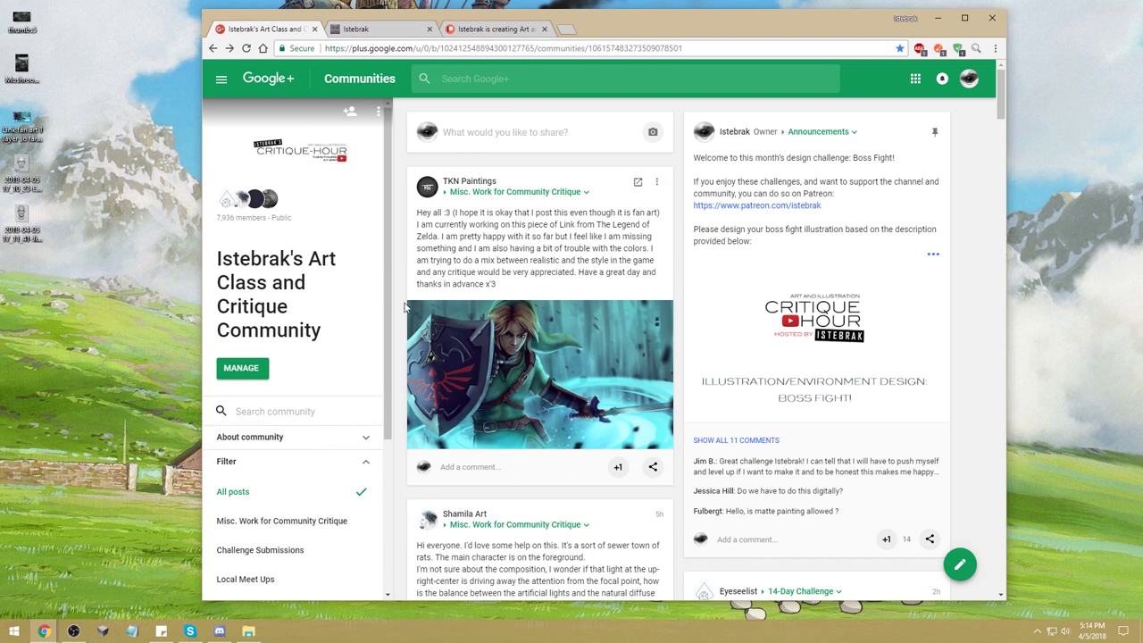
left_click(561, 368)
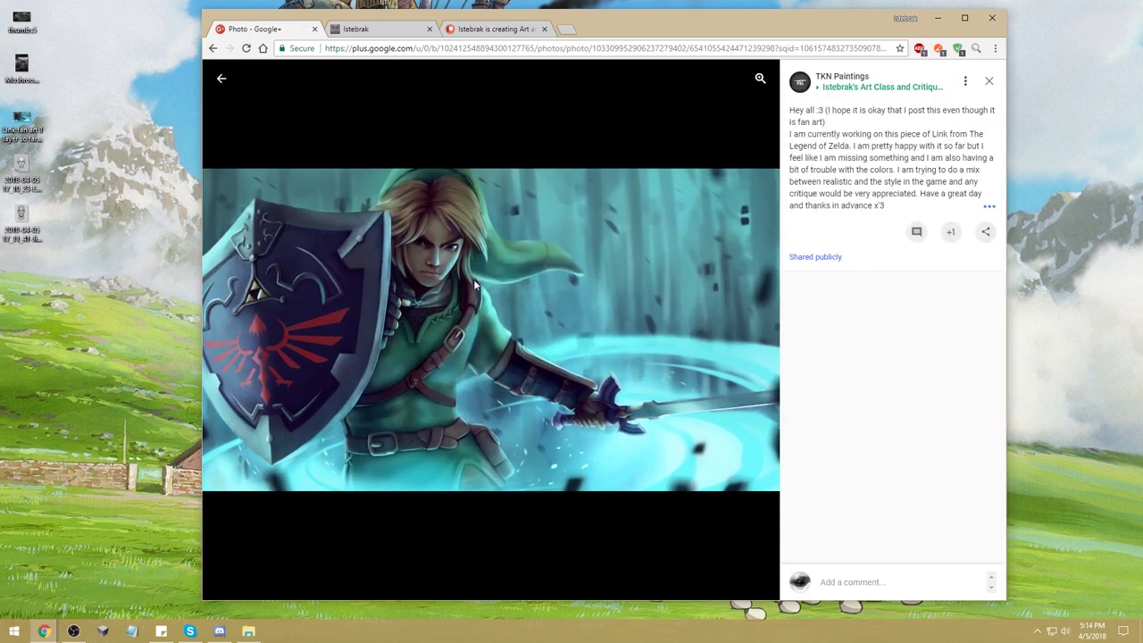
left_click(220, 82)
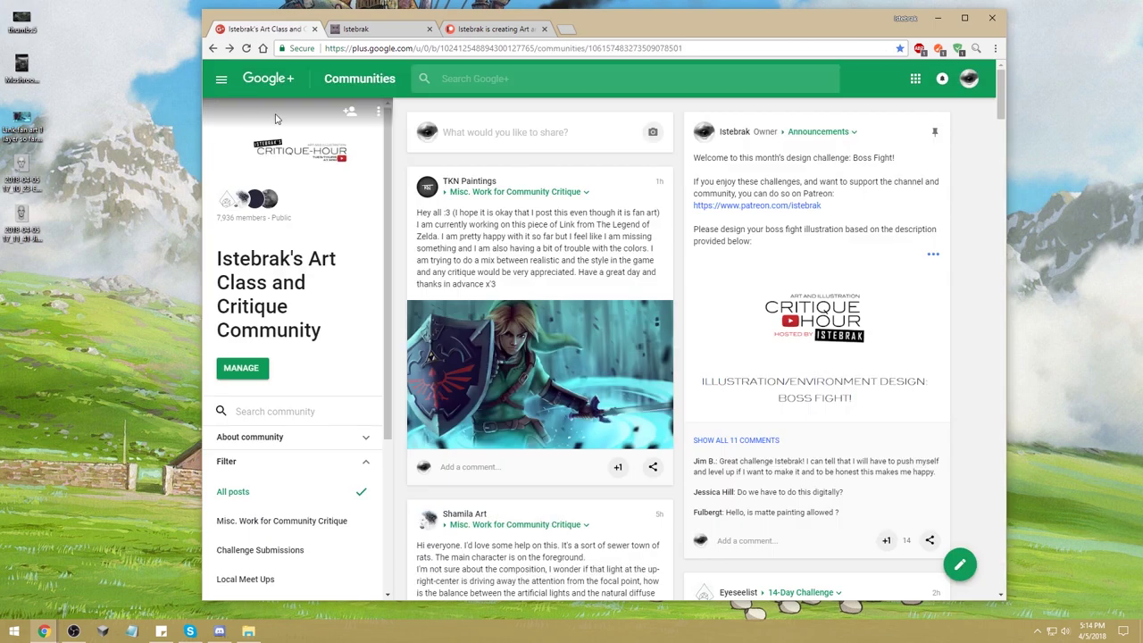
left_click(379, 113)
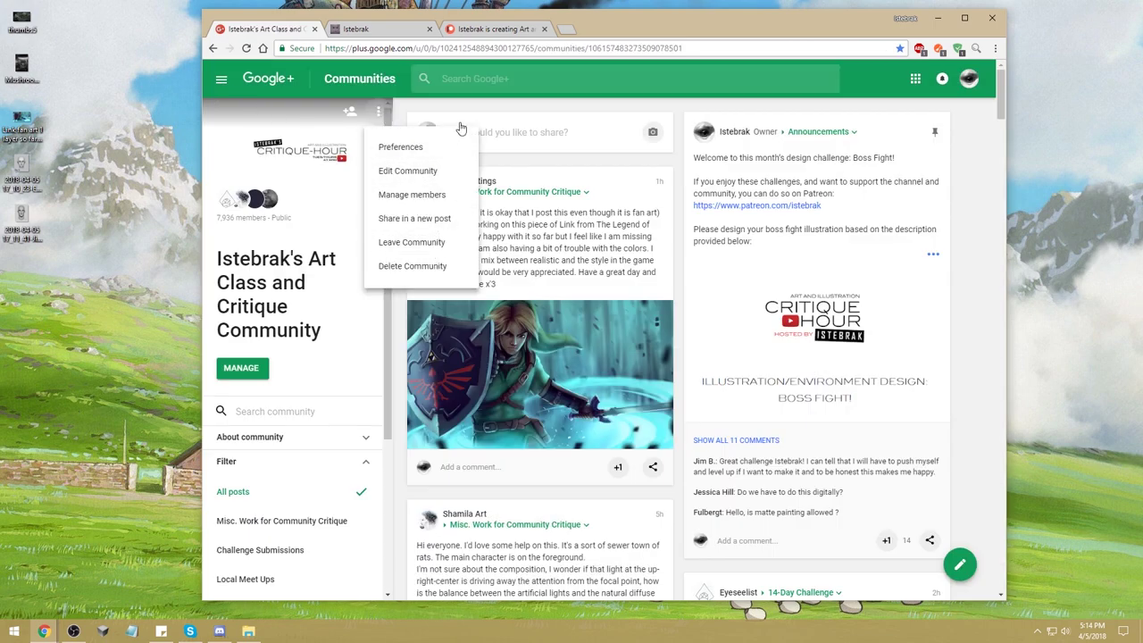
left_click(676, 131)
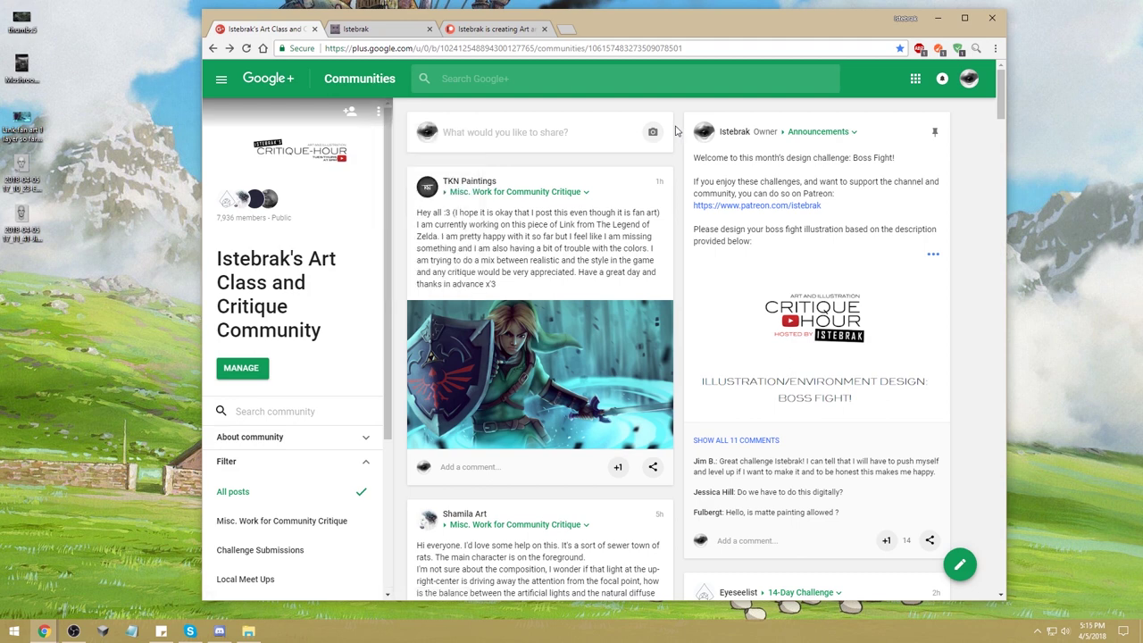
left_click(226, 5)
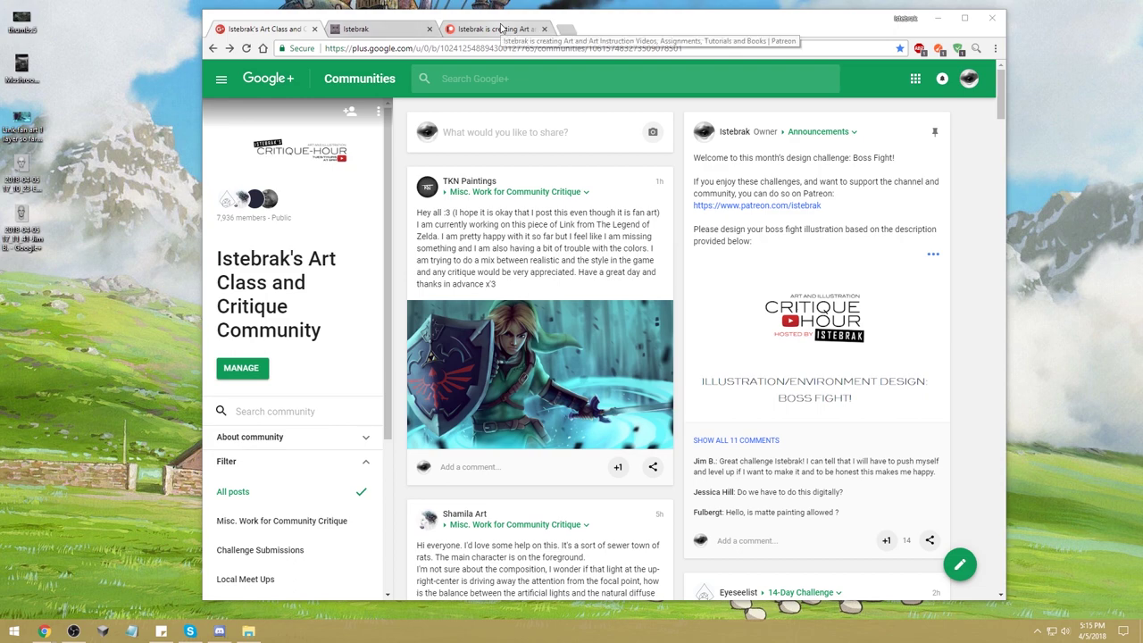
Show the Istebrak Patreon page, and close the istebrak.com page before minimizing the browser.
left_click(502, 29)
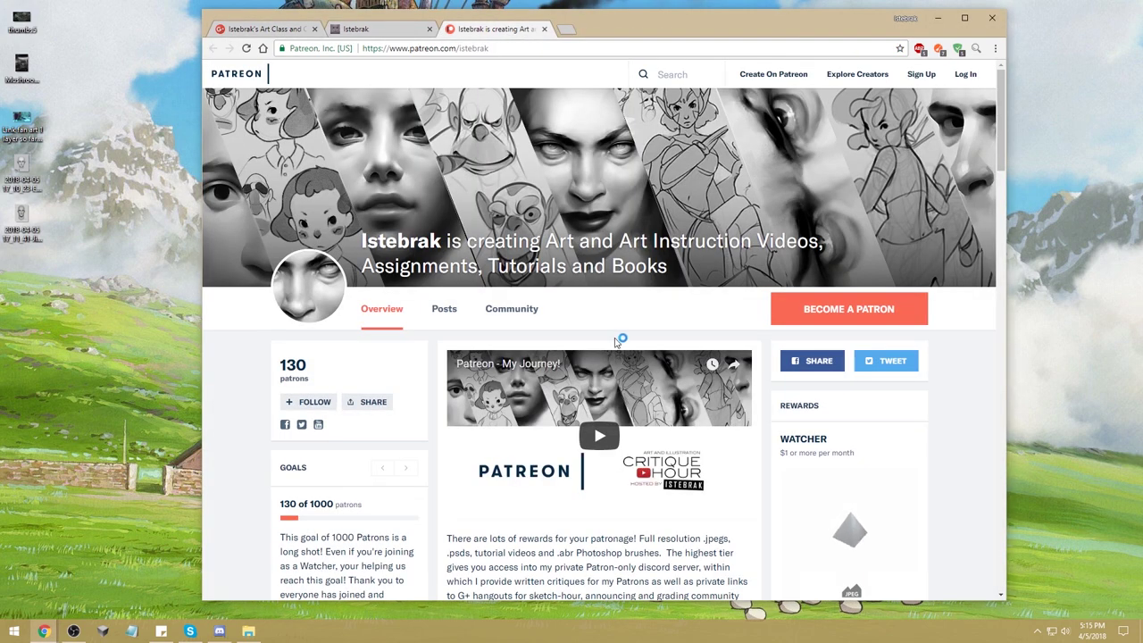
left_click(230, 29)
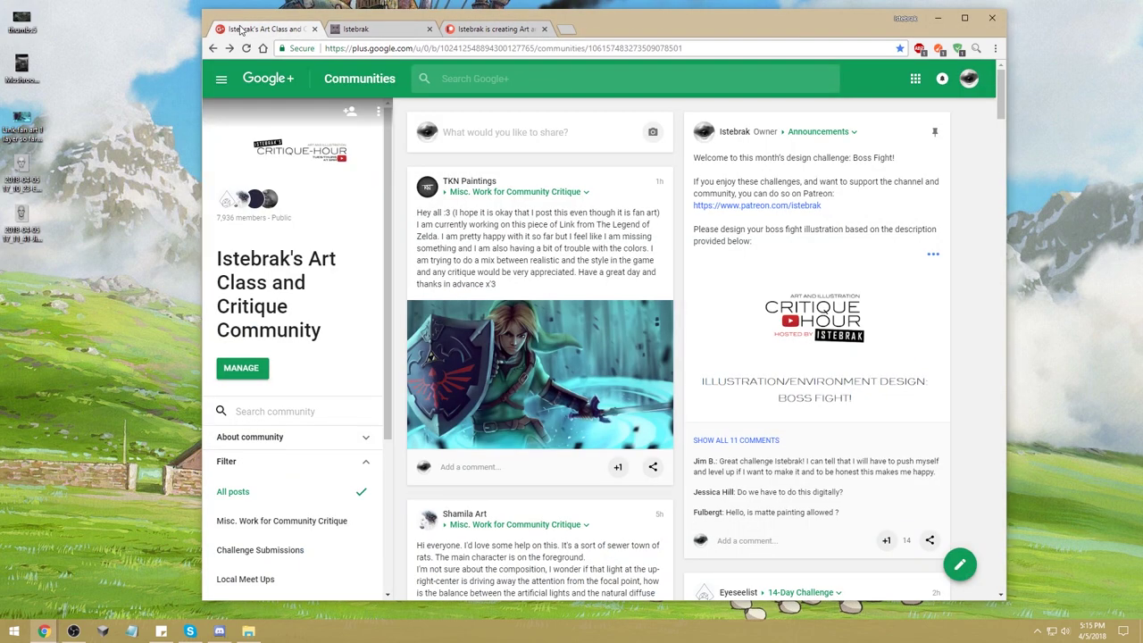
left_click(430, 28)
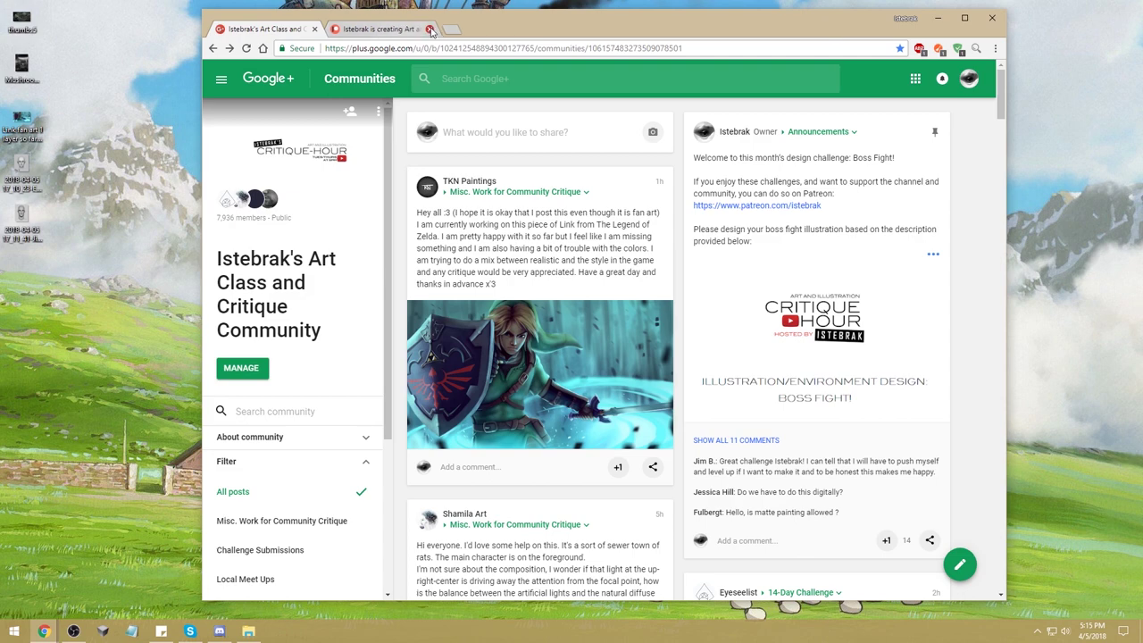
left_click(937, 18)
Check the Huion PenTablet settings and close them without changing anything.
key("super")
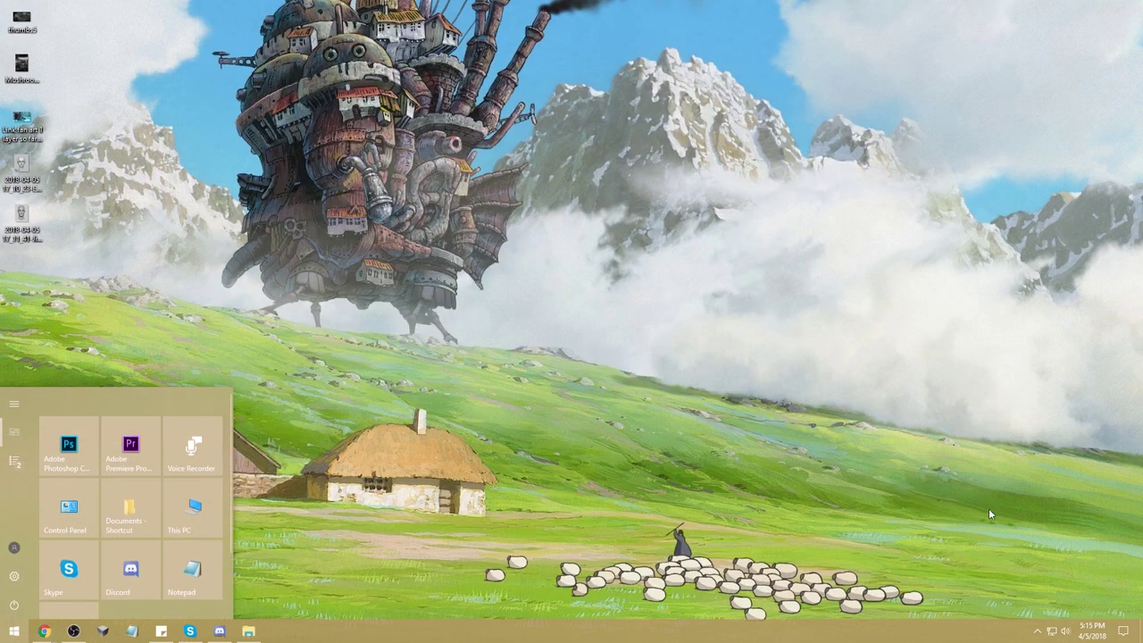
left_click(1037, 630)
left_click(1015, 561)
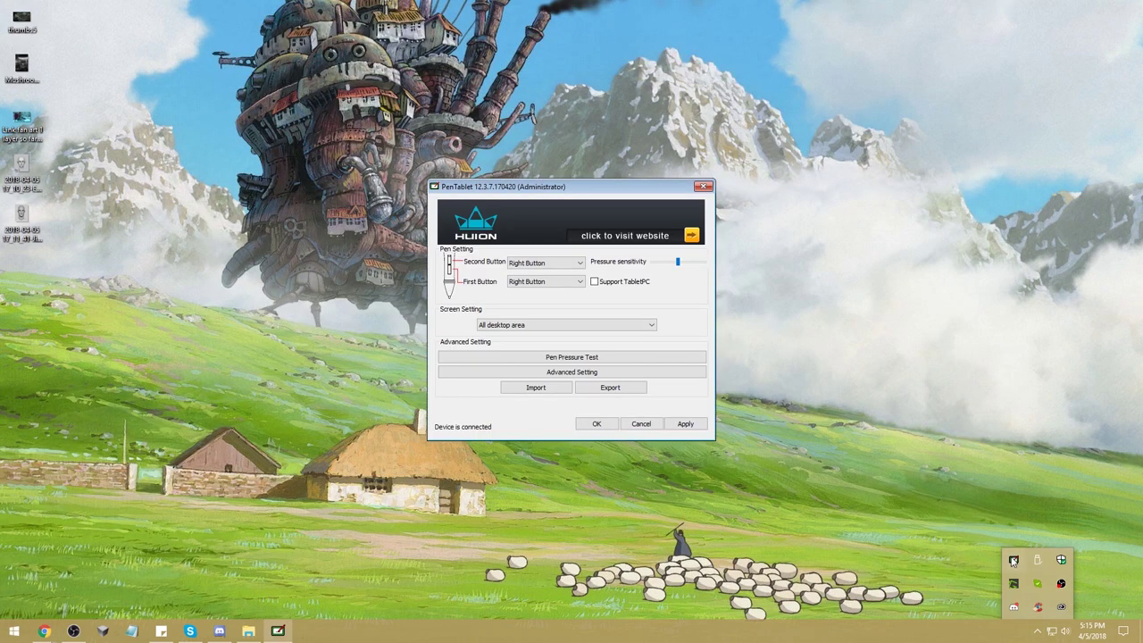
left_click(703, 185)
Launch Photoshop, open thumbs5.jpg, MushroomCave2.png and the Link fan art image from the desktop, and maximize the window.
key("super")
left_click(69, 459)
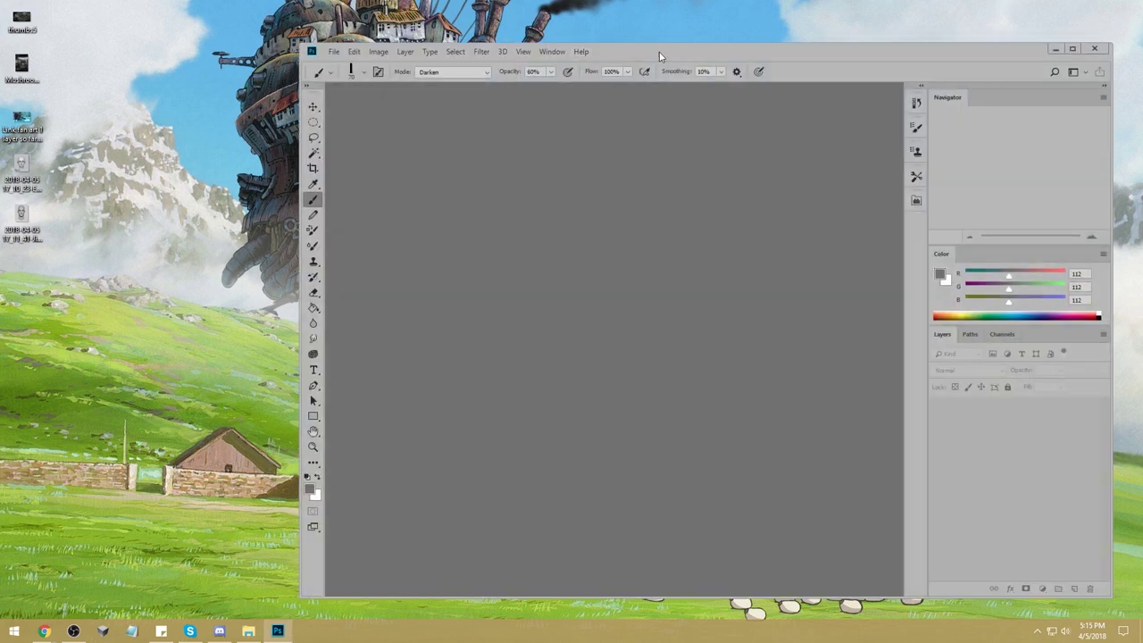
left_click_drag(660, 56, 529, 42)
left_click_drag(79, 141, 558, 208)
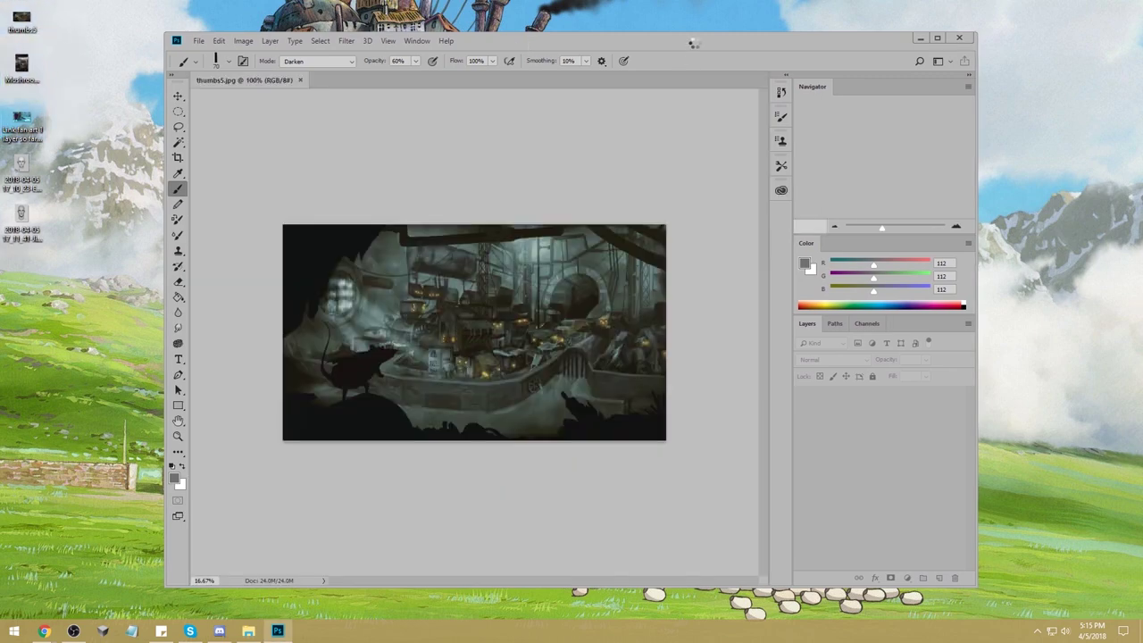
left_click_drag(696, 41, 731, 42)
double_click(732, 42)
Look at the MushroomCave2.png document and return to the thumbs5.jpg sewer-town painting.
left_click(131, 47)
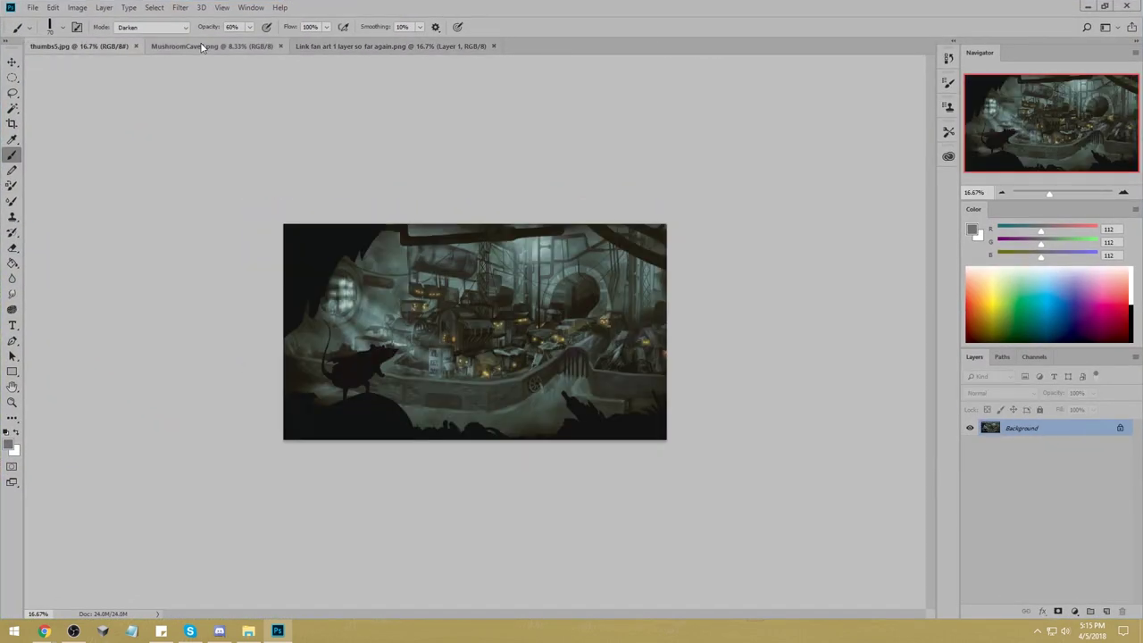
left_click(204, 46)
left_click(120, 45)
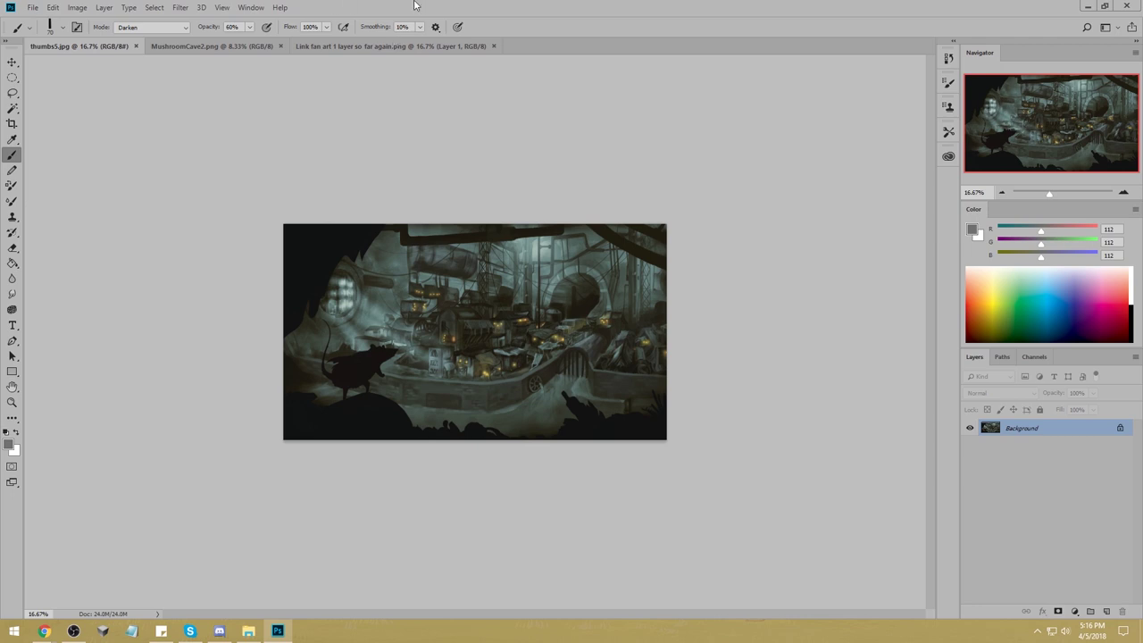
key("alt+Tab")
left_click(778, 388)
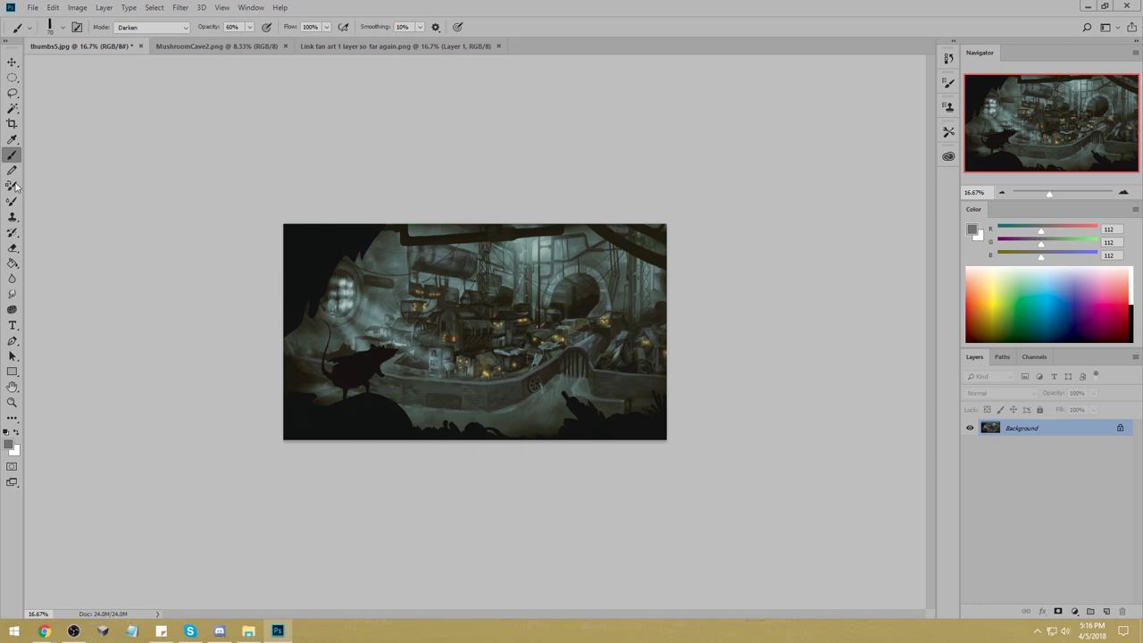
Select the dark foreground silhouettes along the painting's lower edge using the Magic Wand with tolerance set to 15.
left_click(12, 108)
left_click(393, 420)
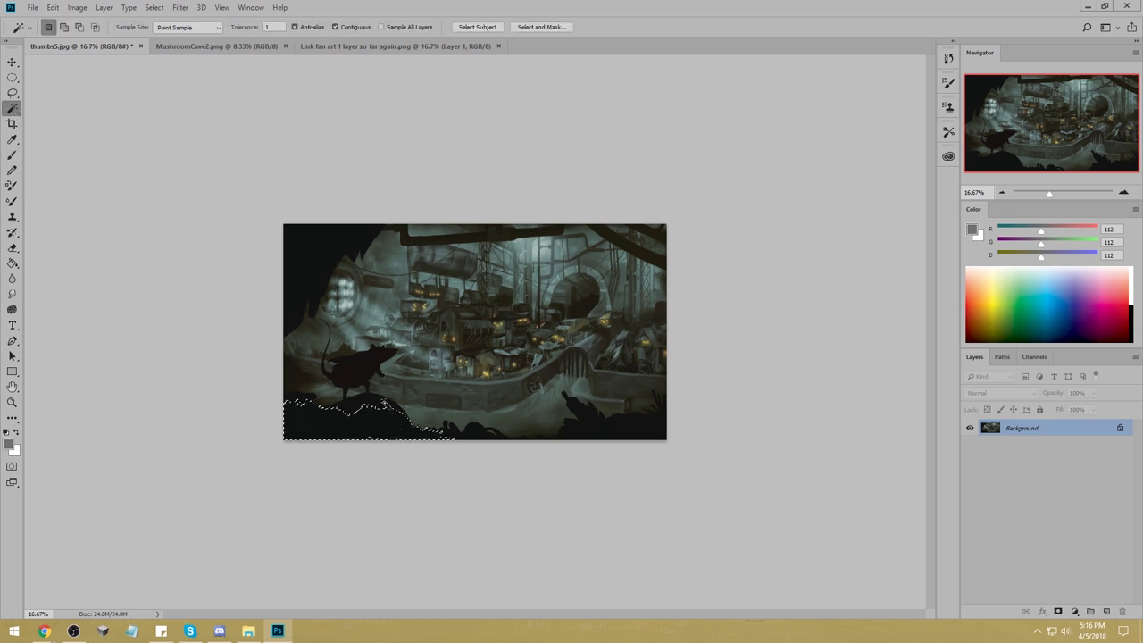
left_click(273, 27)
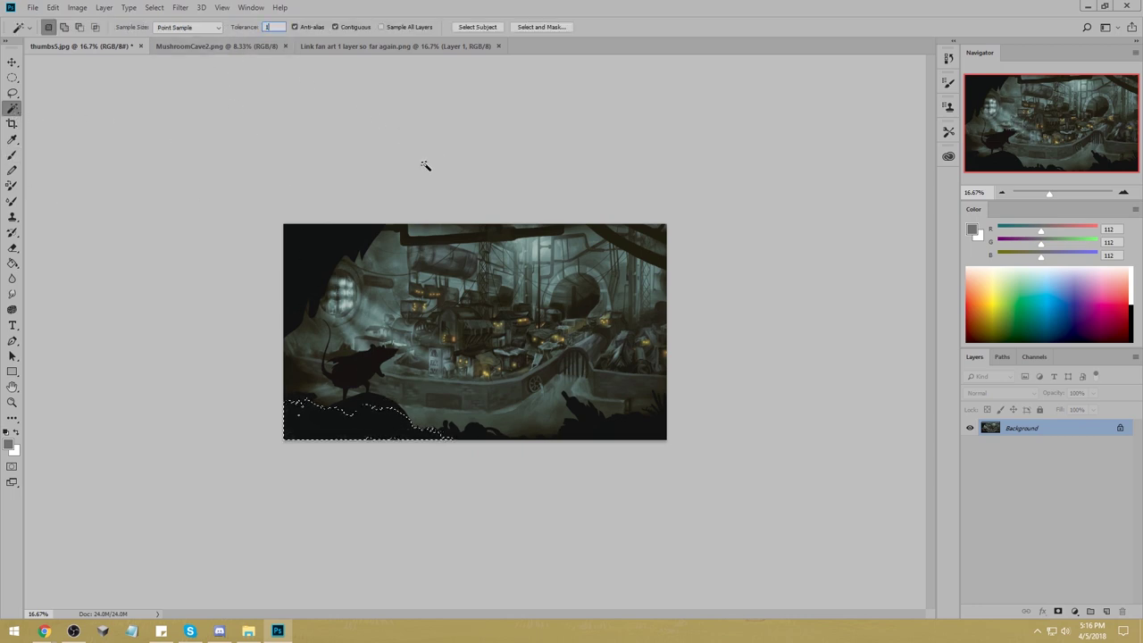
type("15")
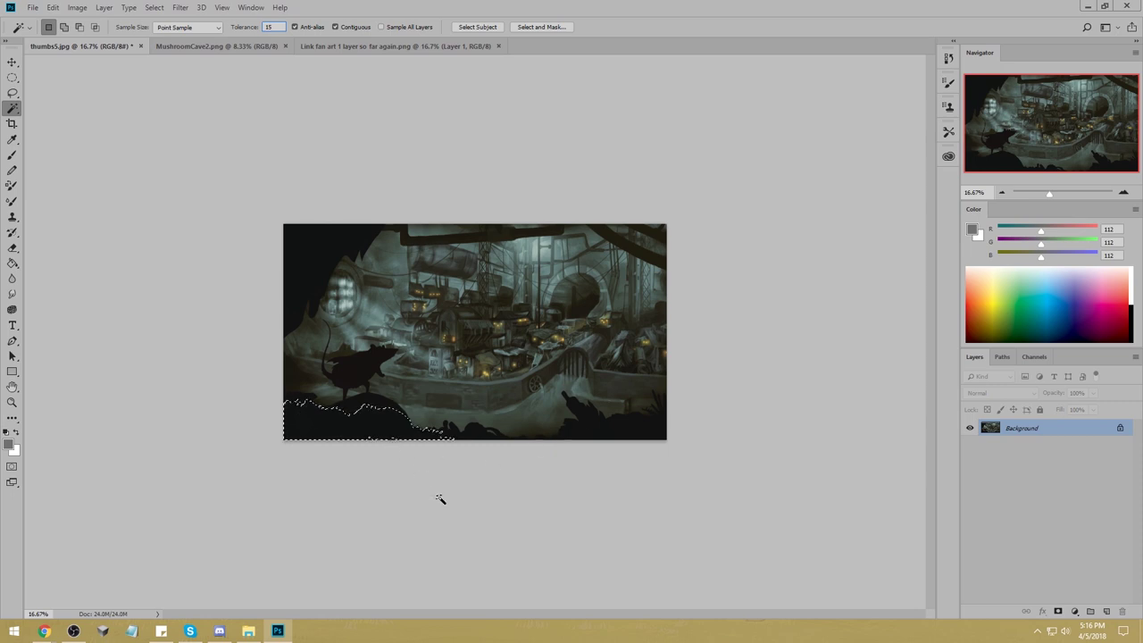
left_click(413, 434)
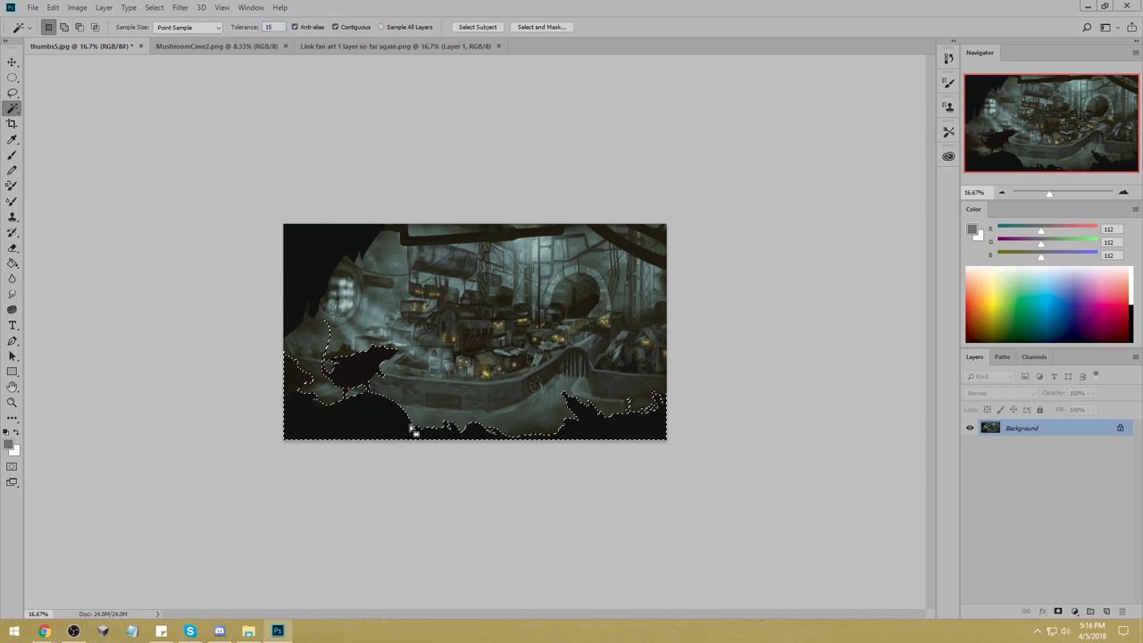
Add the upper-left rocks and overhead beams to the silhouette selection and subtract the town's stray areas with the Lasso.
left_click(321, 266, "shift")
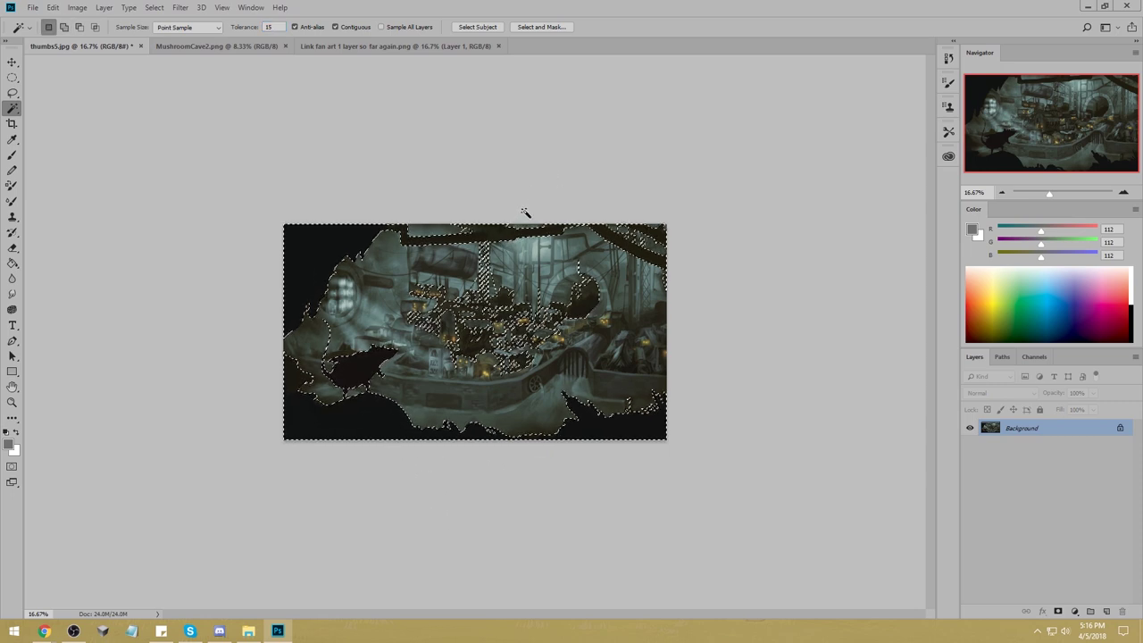
key("l")
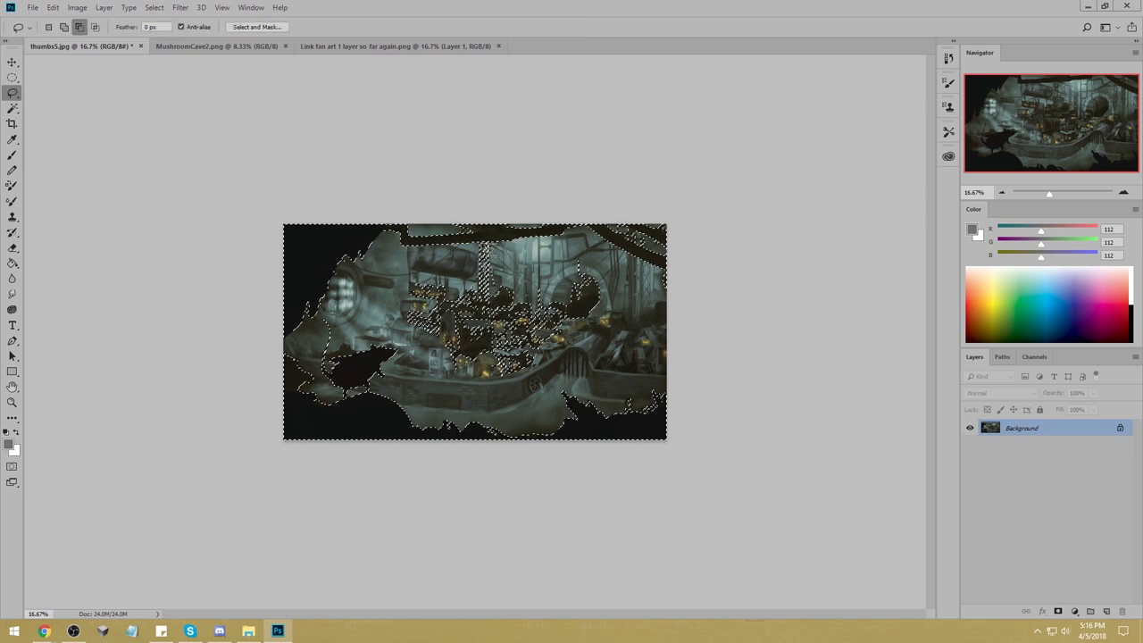
mouse_move(486, 250)
left_mouse_down()
mouse_move(390, 287)
mouse_move(500, 366)
mouse_move(600, 264)
mouse_move(497, 251)
left_mouse_up()
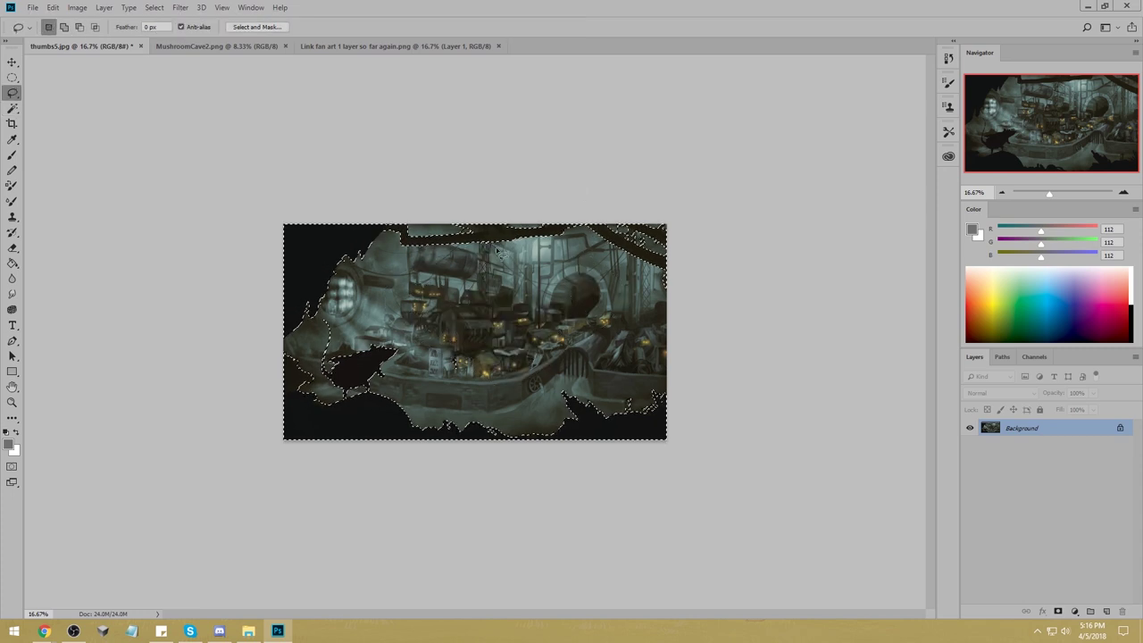
key("alt")
key("alt")
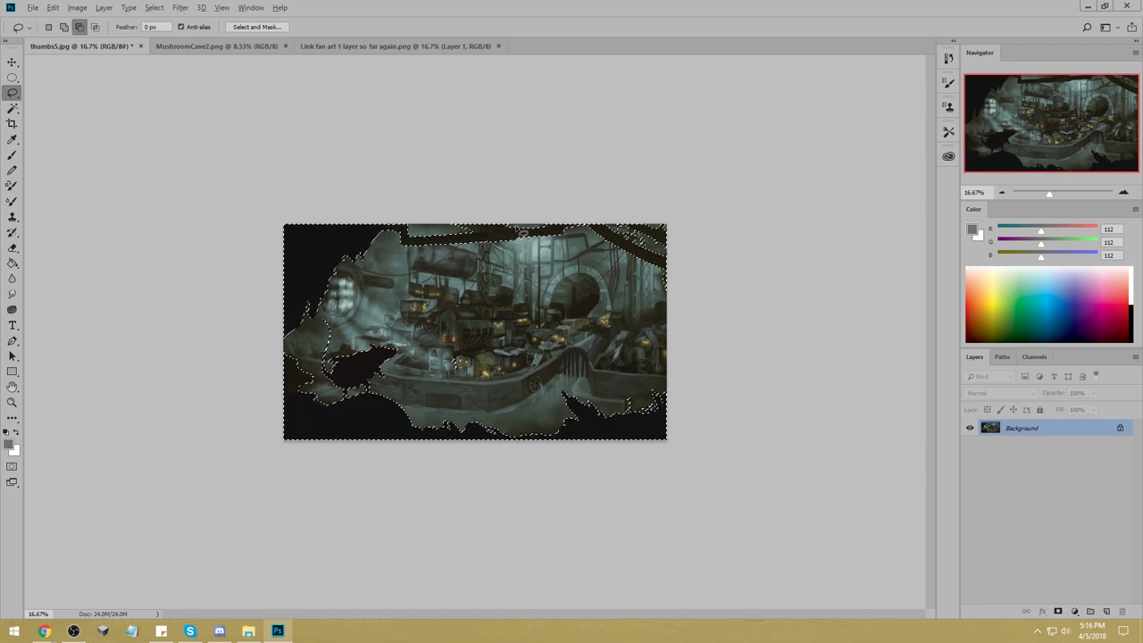
left_click_drag(428, 237, 582, 192)
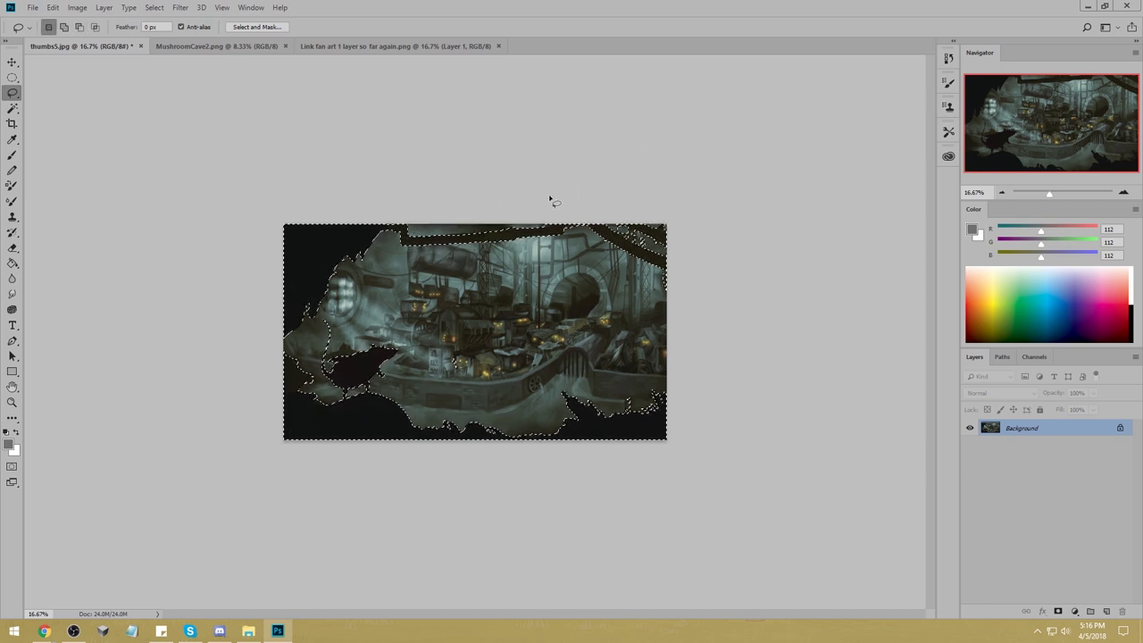
key("alt")
left_click_drag(434, 233, 510, 216)
key("shift")
key("shift")
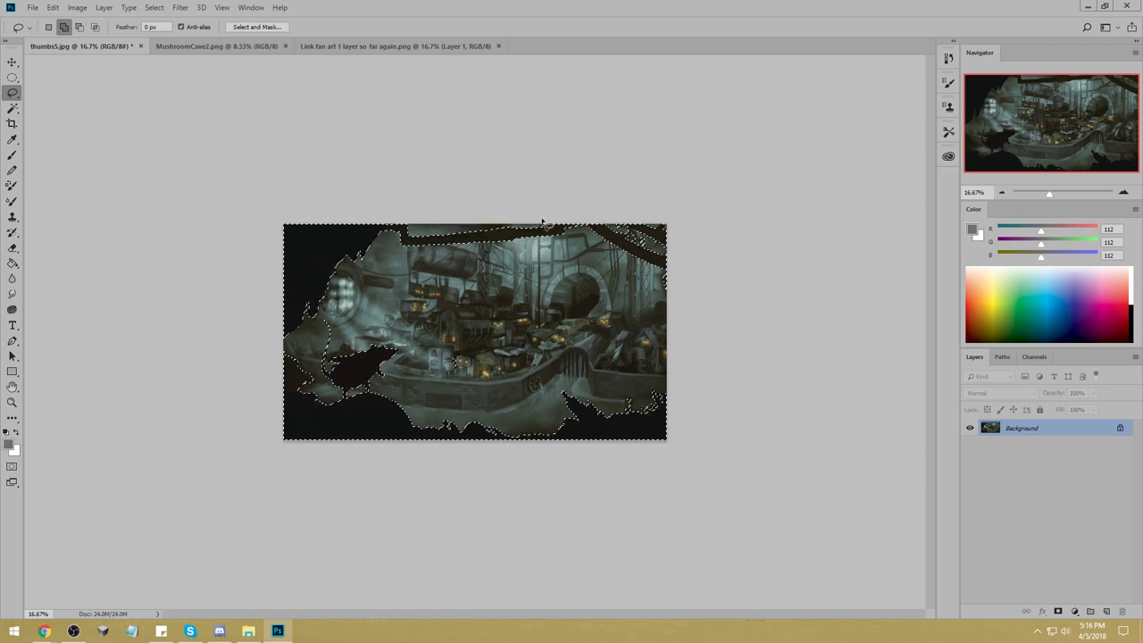
key("alt")
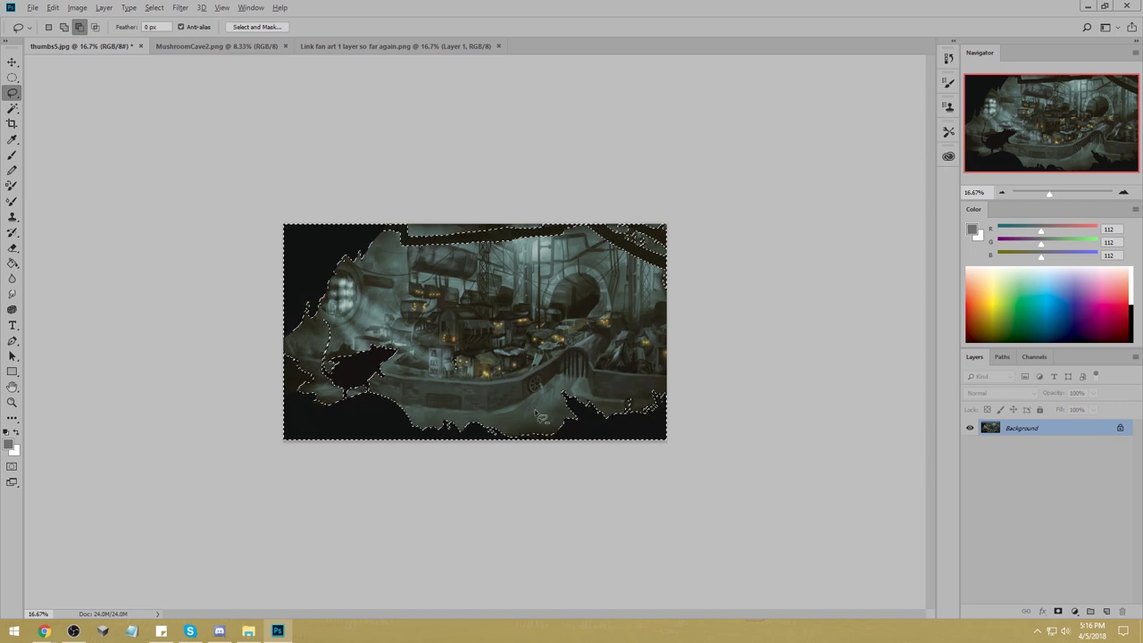
Convert the Background into an editable layer, copy the selected silhouettes onto a new layer, and make Layer 0 active.
double_click(1067, 430)
left_click(666, 181)
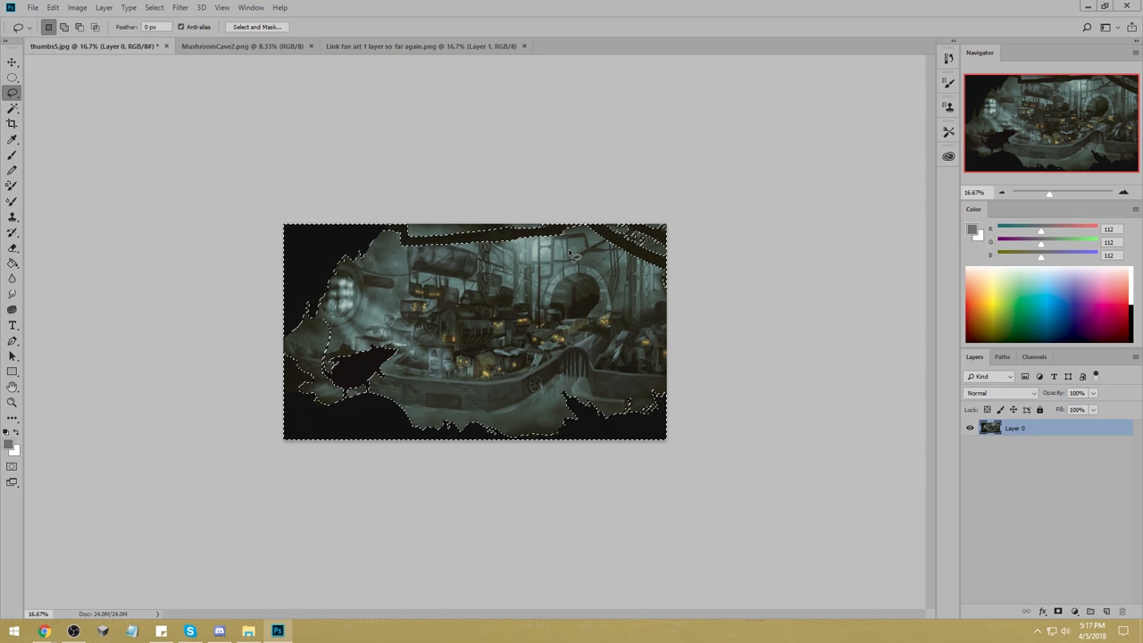
key("ctrl+j")
left_click(1003, 444)
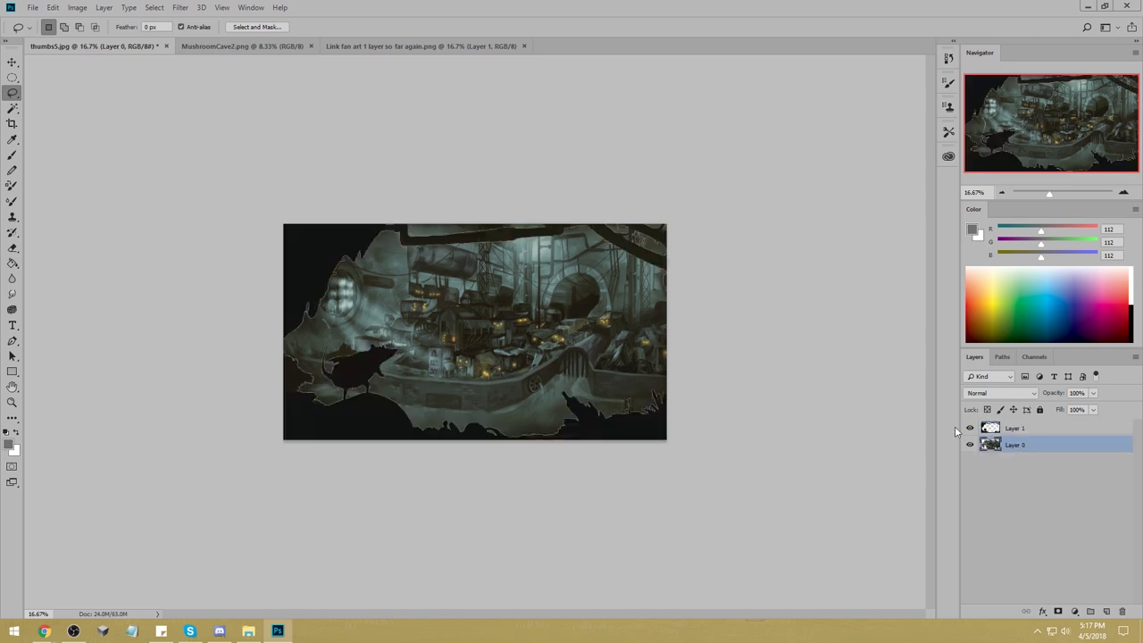
Try enlarging the town painting on Layer 0 to about 114% behind the foreground silhouettes.
key("ctrl+t")
left_click_drag(666, 438, 697, 454)
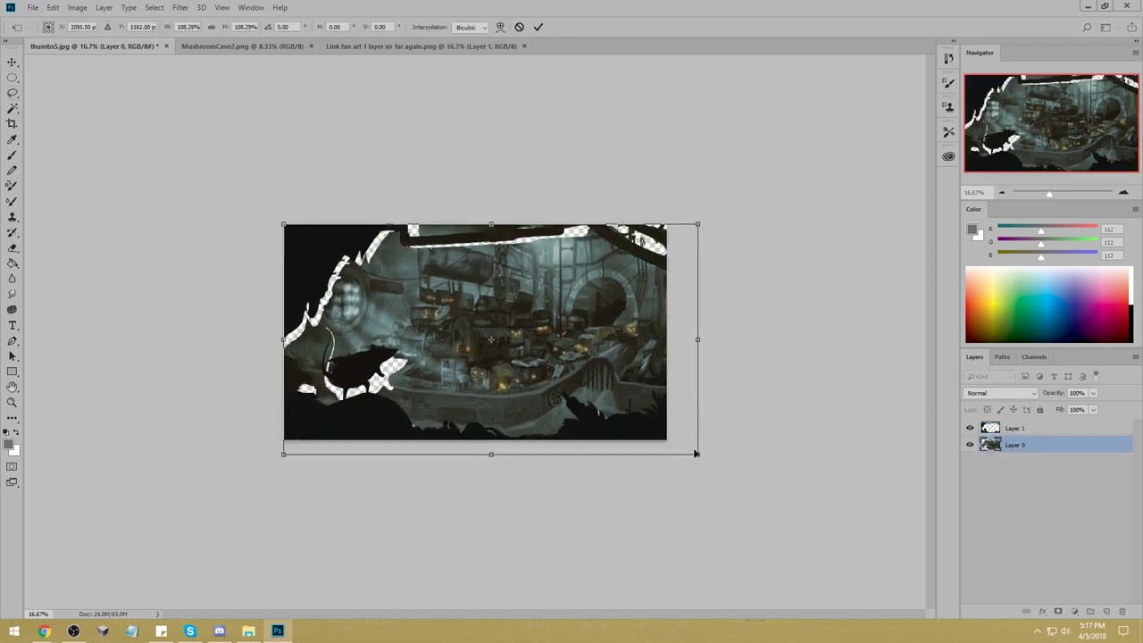
left_click_drag(582, 375, 556, 370)
left_click_drag(682, 224, 705, 212)
left_click_drag(591, 336, 589, 346)
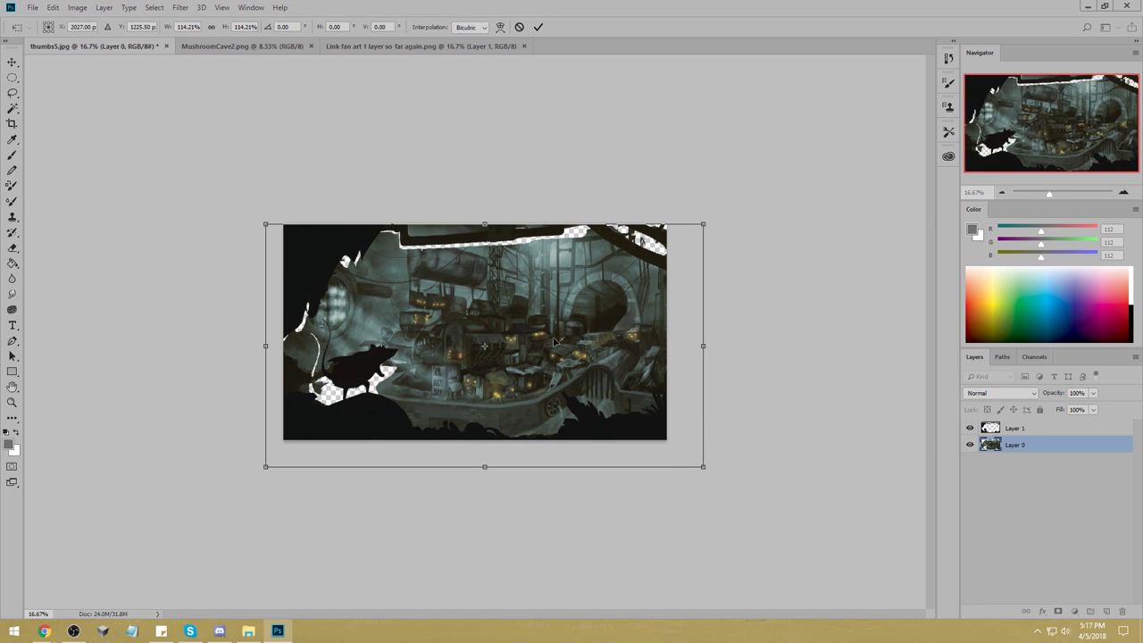
left_click(539, 28)
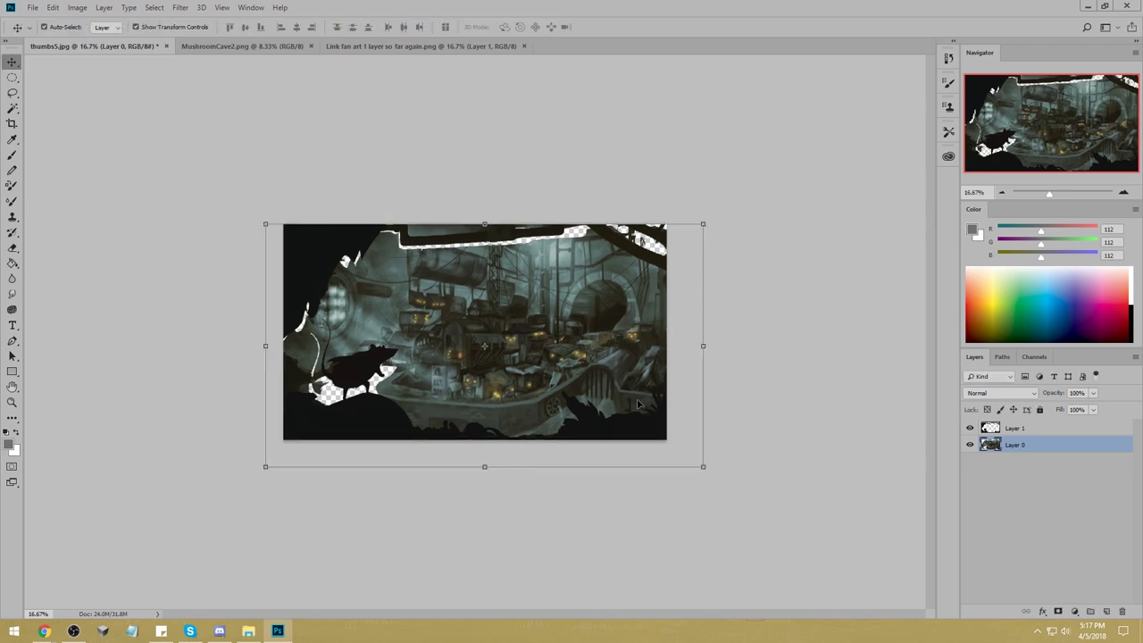
key("b")
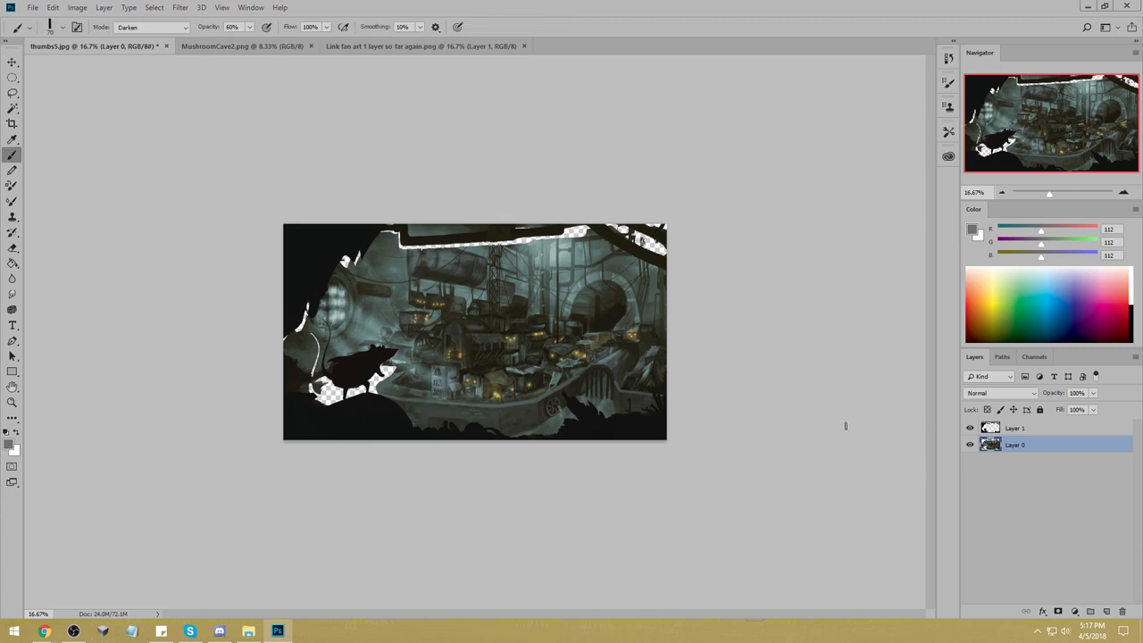
key("ctrl+z")
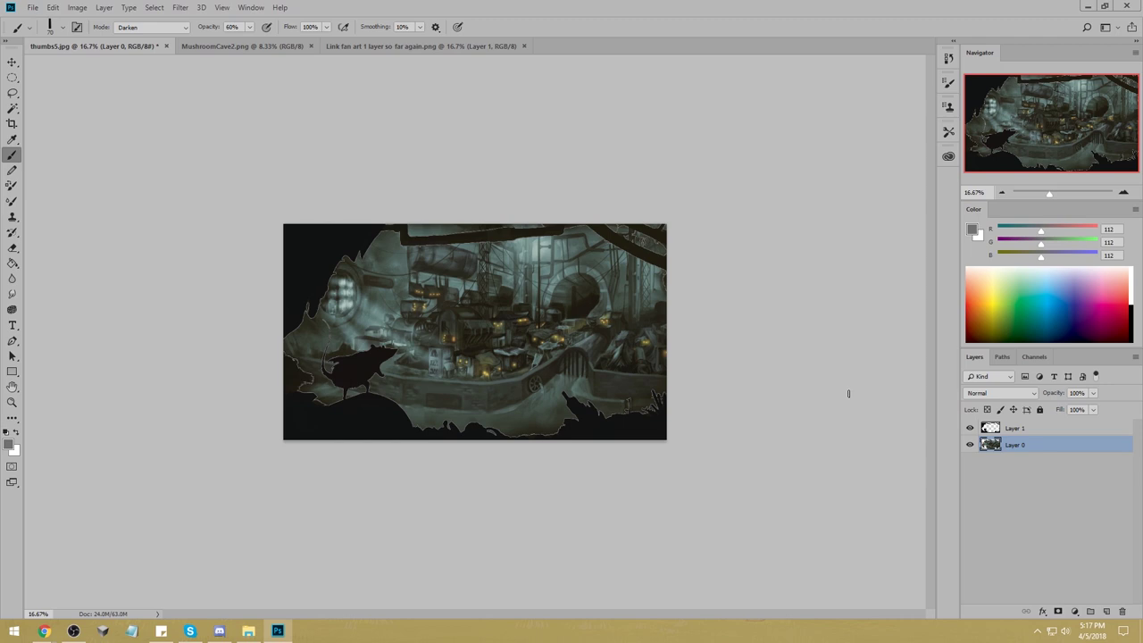
key("ctrl+shift+alt+n")
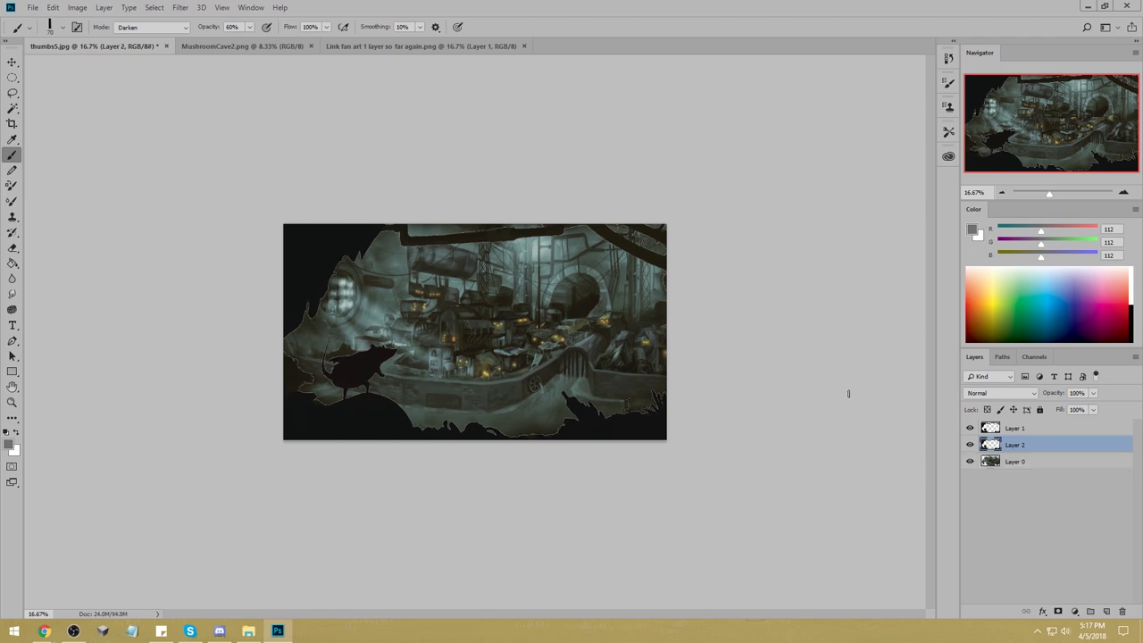
key("ctrl+e")
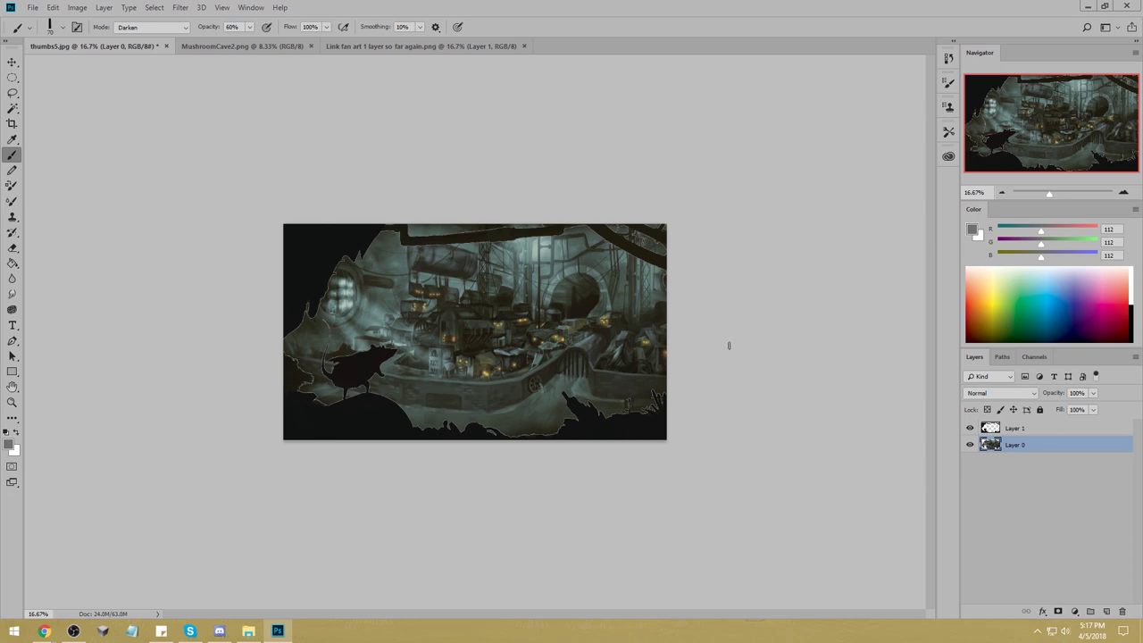
Enlarge Layer 0 to 117.89% and again to 100.83%, shifting the town up and to the left behind the foreground silhouettes.
key("ctrl+t")
left_click_drag(666, 439, 734, 475)
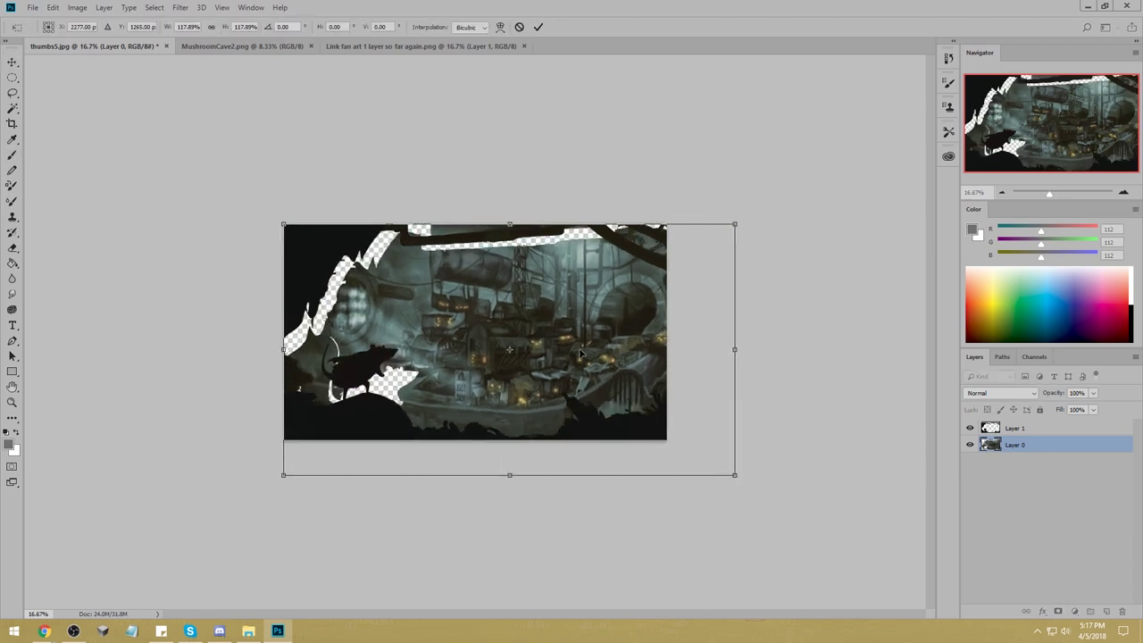
left_click_drag(580, 354, 552, 343)
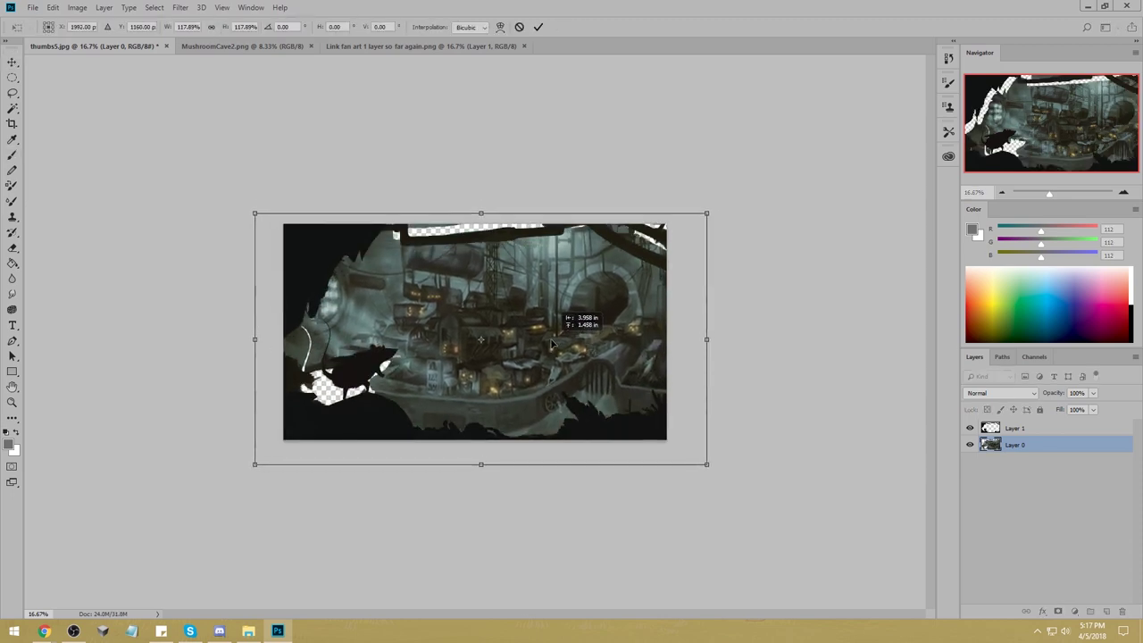
left_click(537, 26)
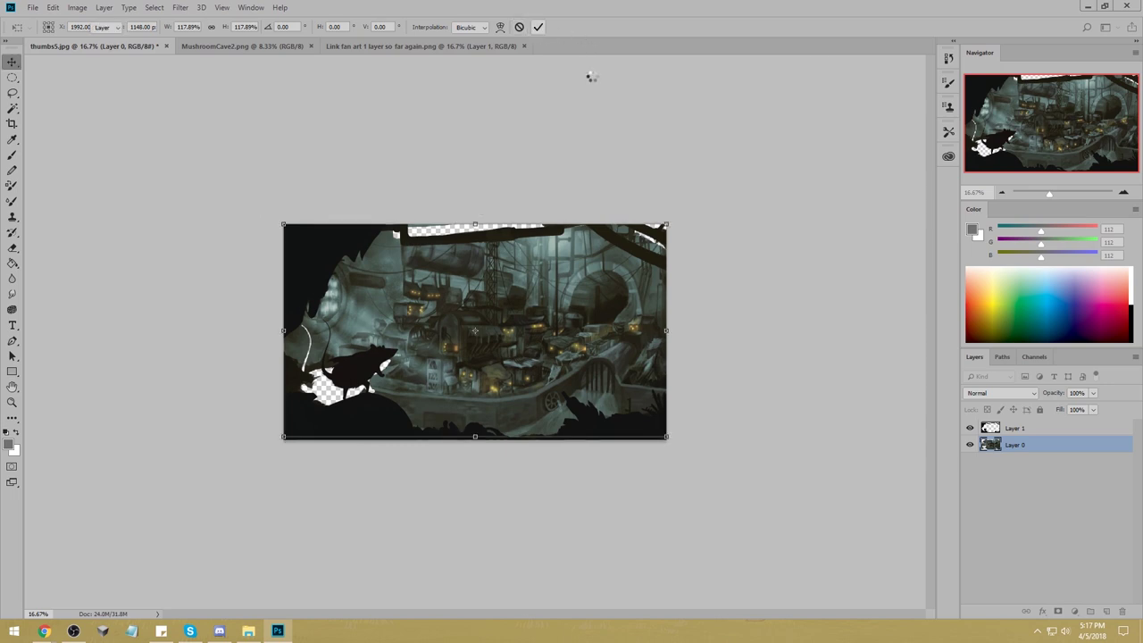
left_click_drag(617, 373, 614, 368)
key("ctrl+t")
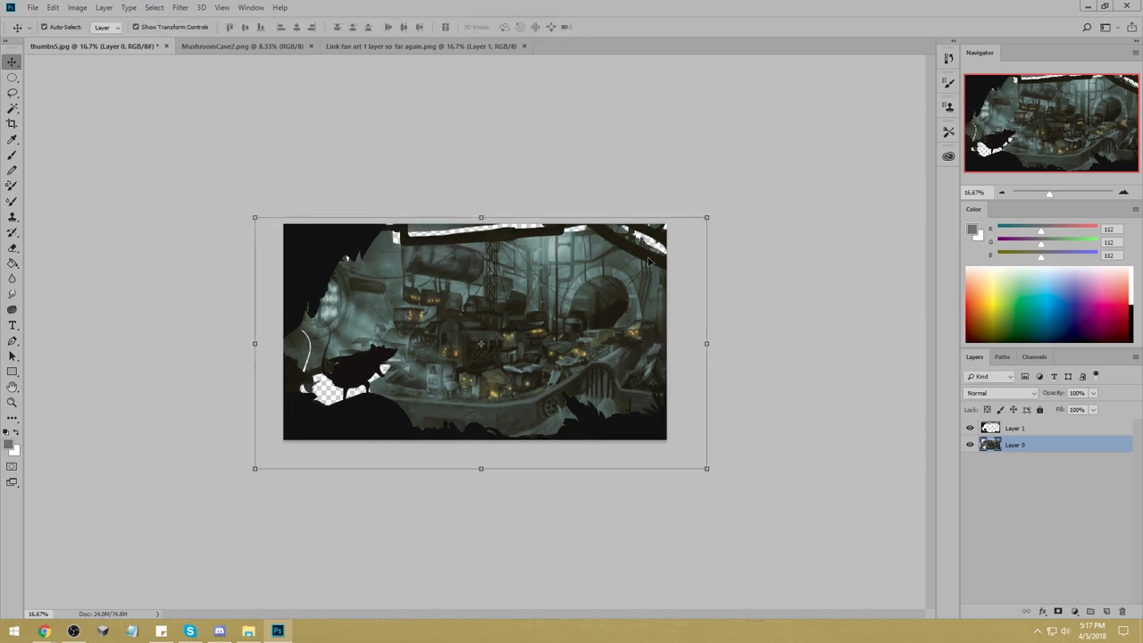
left_click_drag(708, 217, 711, 215)
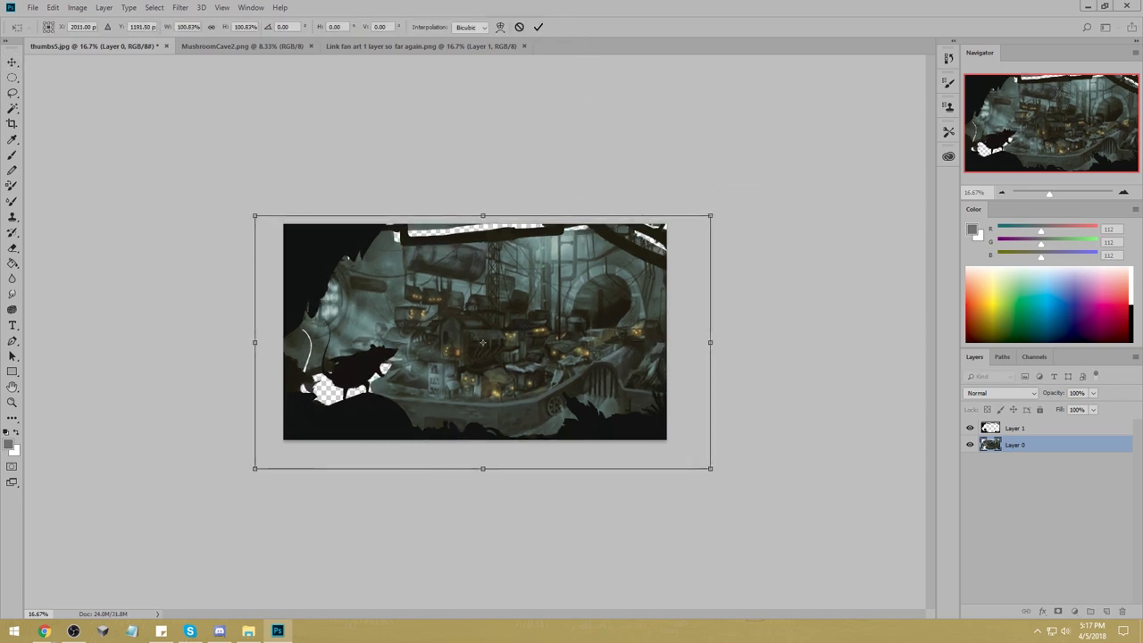
left_click(539, 28)
Sample a dark grey-green from the upper-left background and set the Brush to Normal mode at 100% opacity.
key("b")
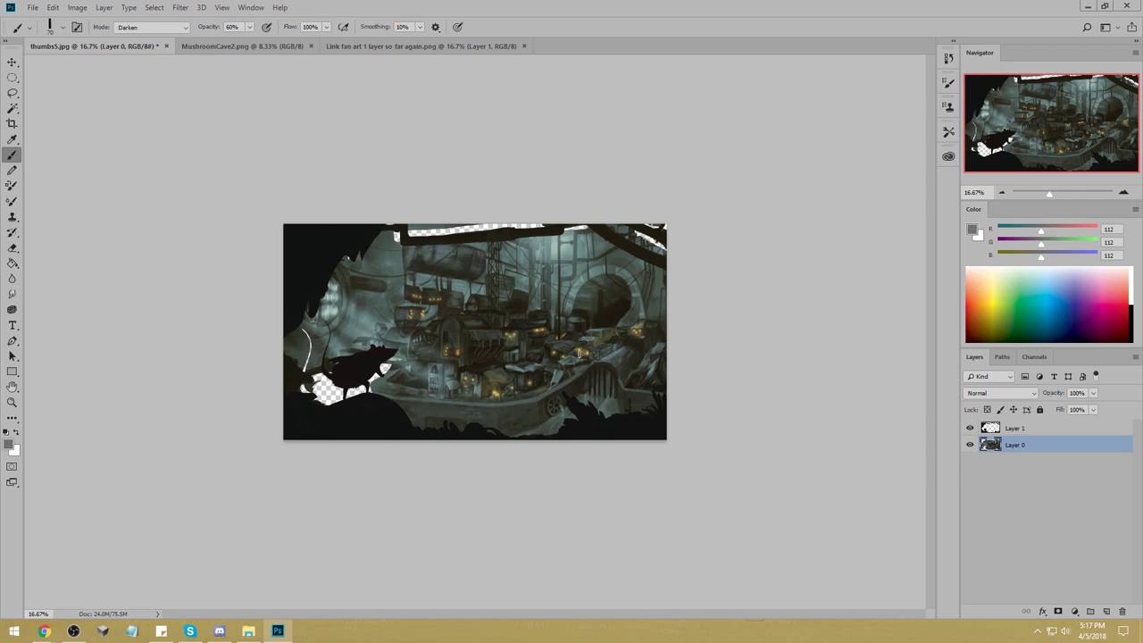
left_click(397, 237, "alt")
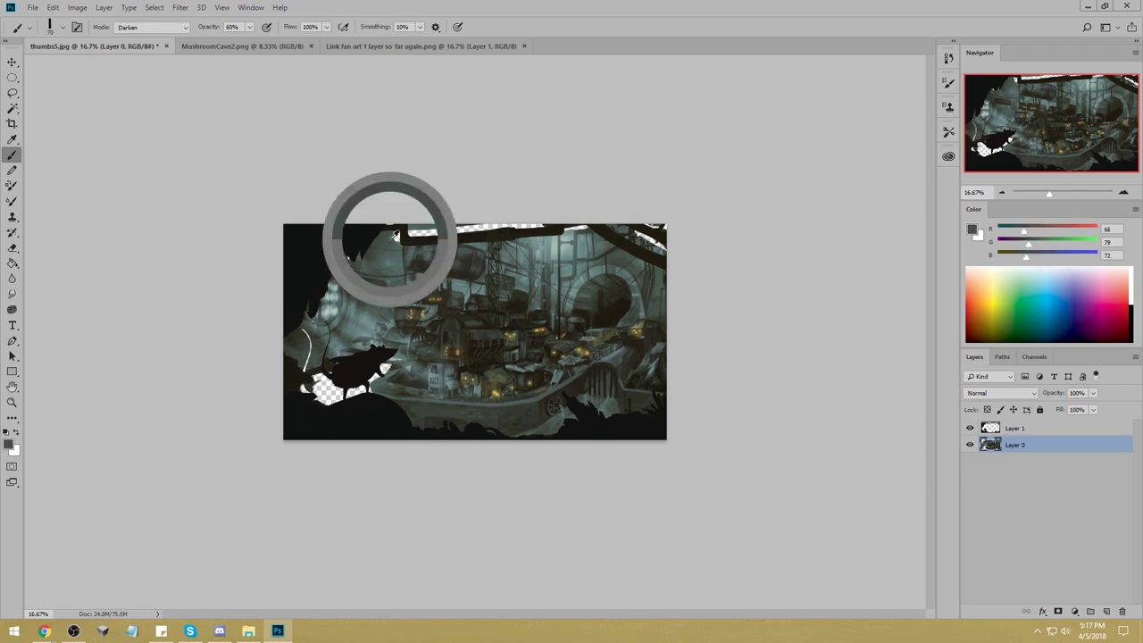
key("0")
left_click(249, 27)
left_click(165, 28)
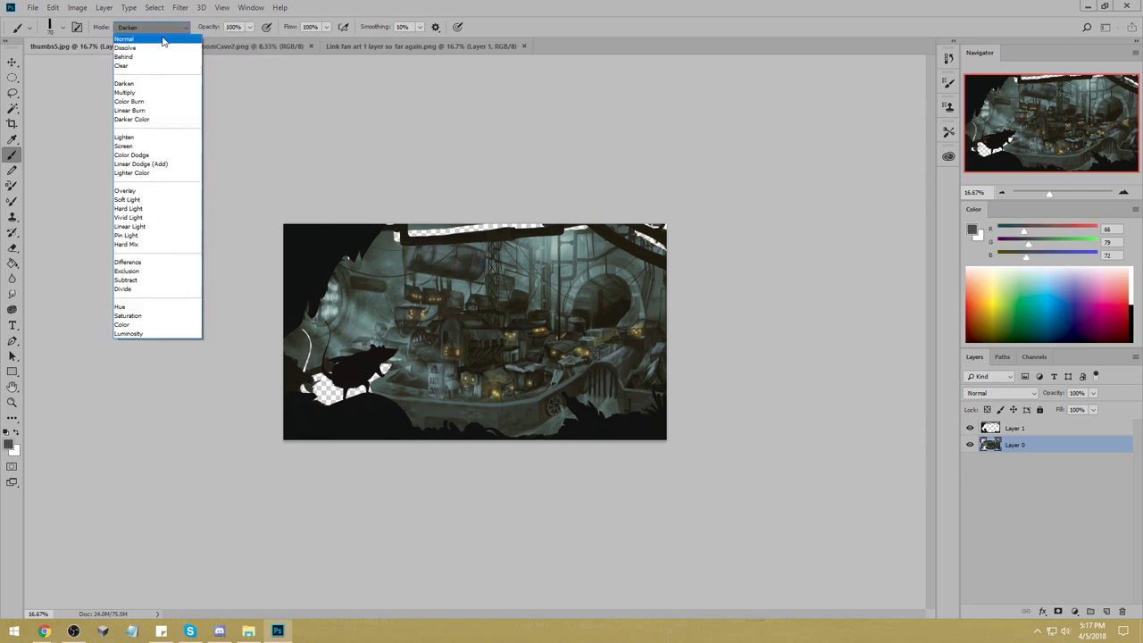
left_click(161, 41)
Add a new layer beneath Layer 0 and fill it with a grey-green sampled from the misty background.
left_click(1106, 611)
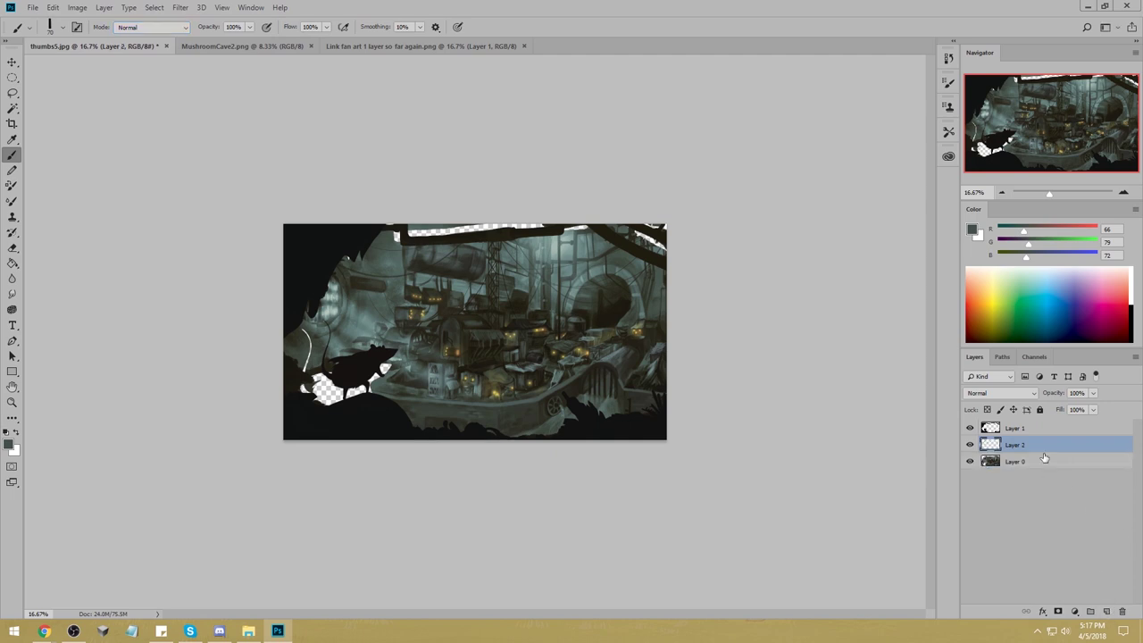
left_click_drag(1040, 449, 1027, 482)
key("g")
left_click(532, 265, "alt")
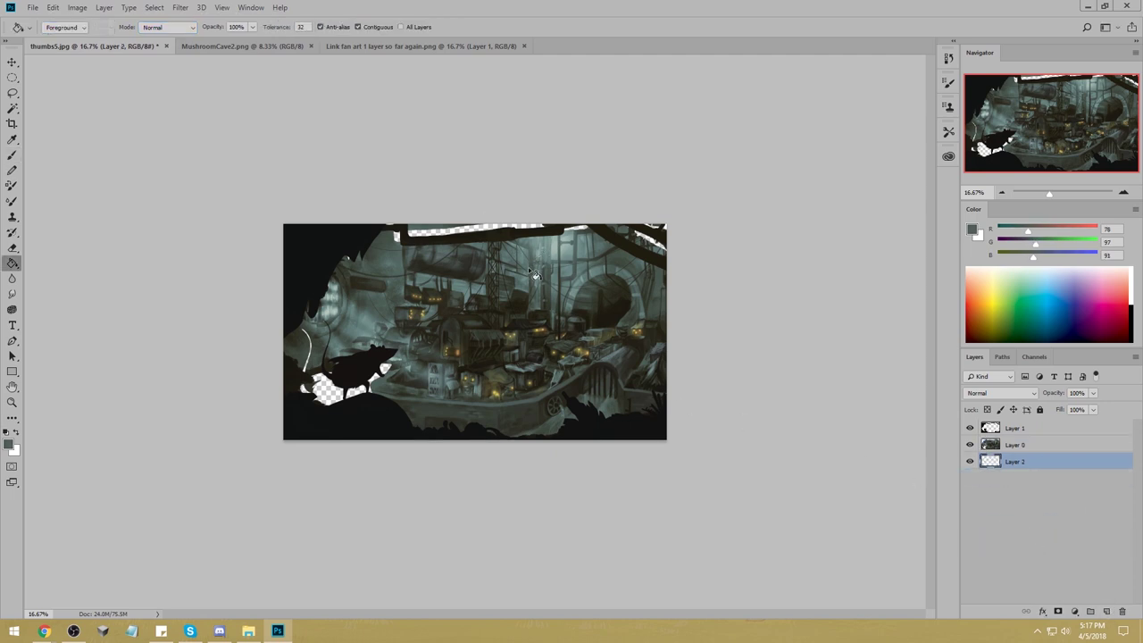
left_click(533, 262)
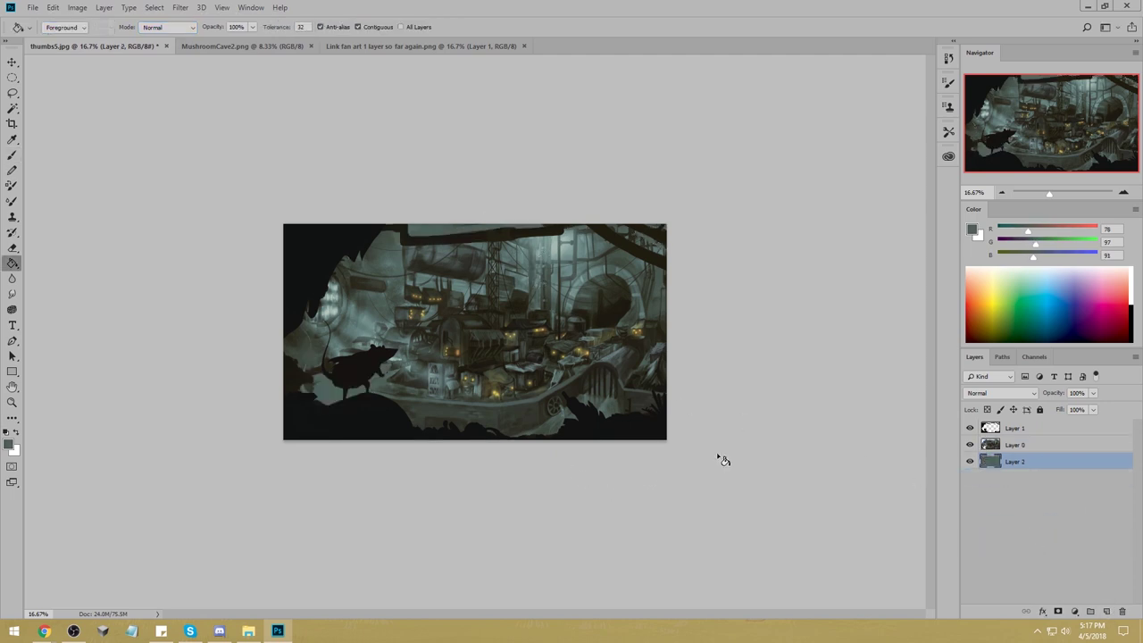
Merge Layer 0 down into the grey-green fill layer and switch to the Brush tool.
right_click(1022, 444)
left_click(1064, 446)
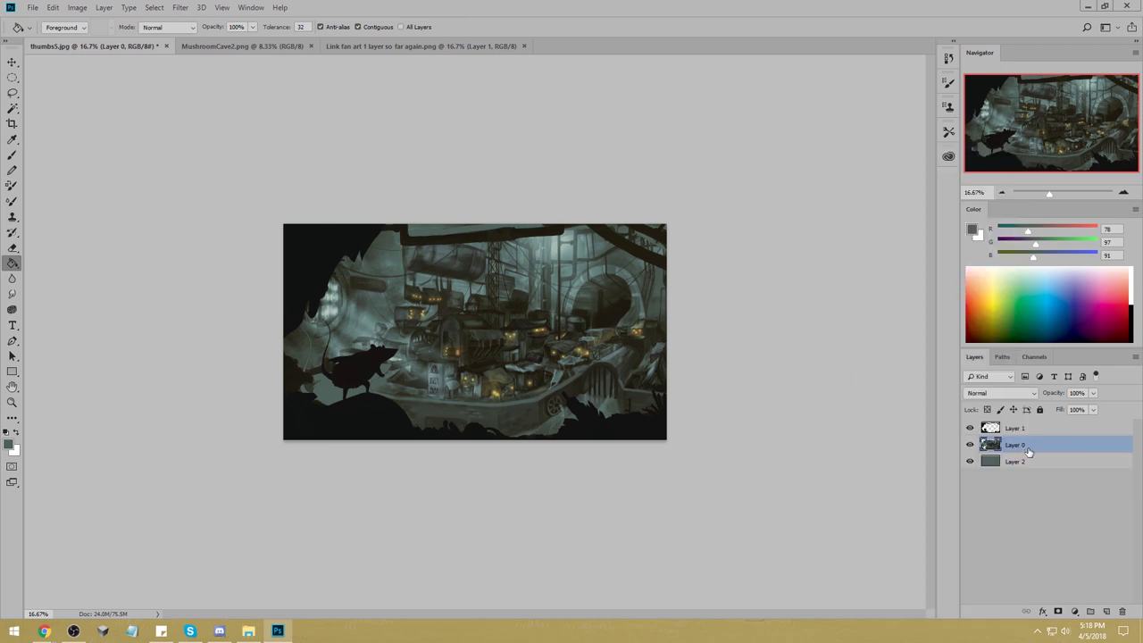
right_click(1025, 449)
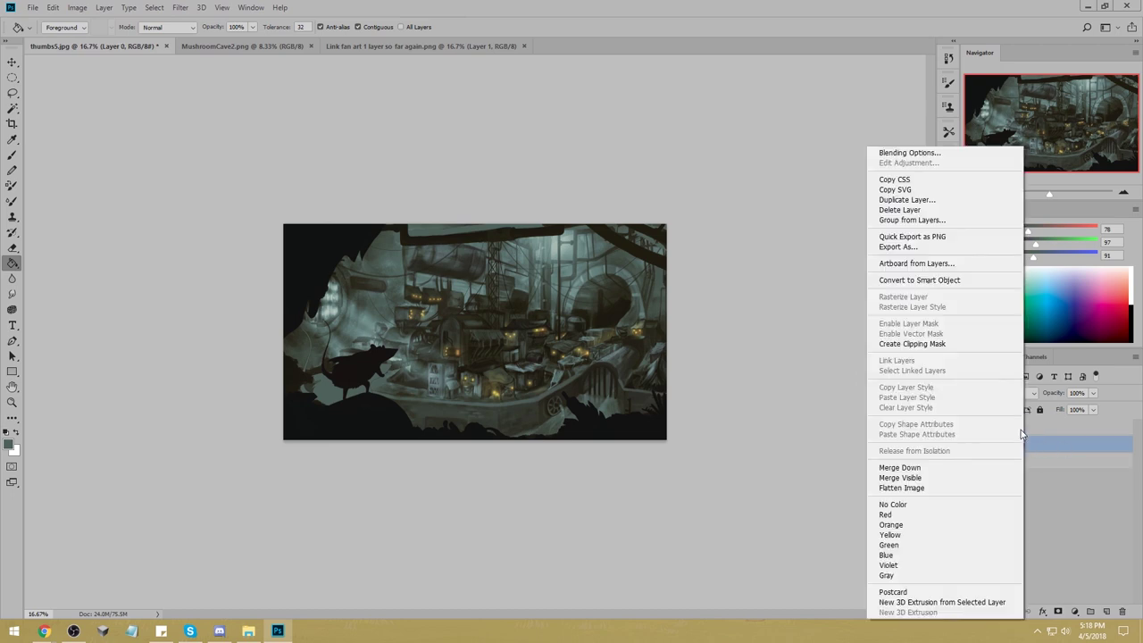
left_click(945, 467)
key("b")
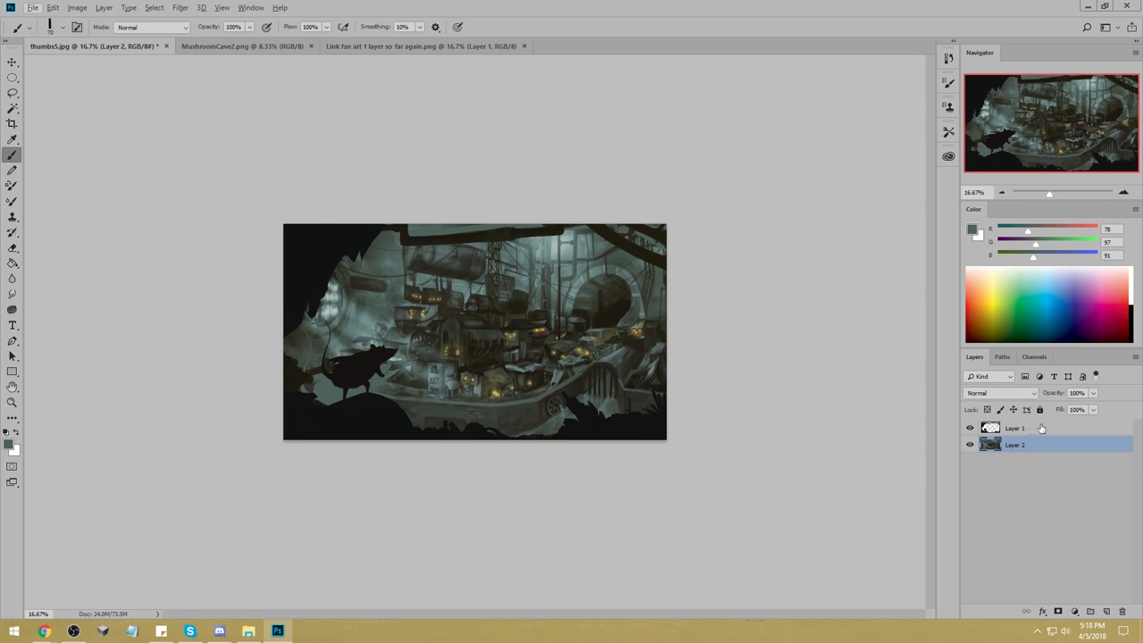
right_click(1016, 445)
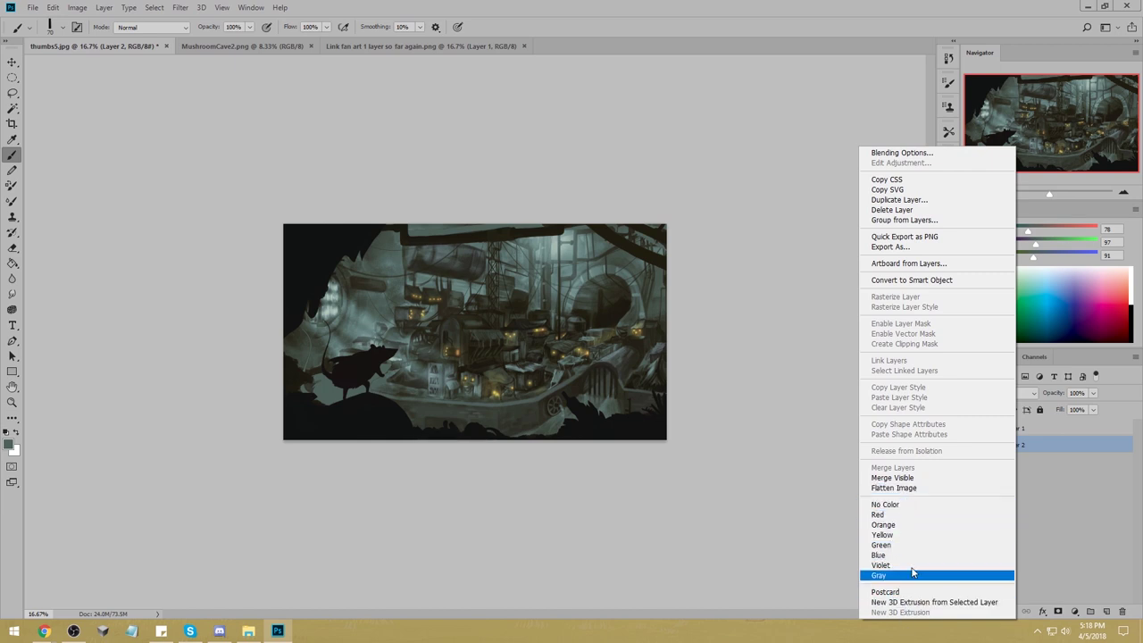
left_click(1076, 487)
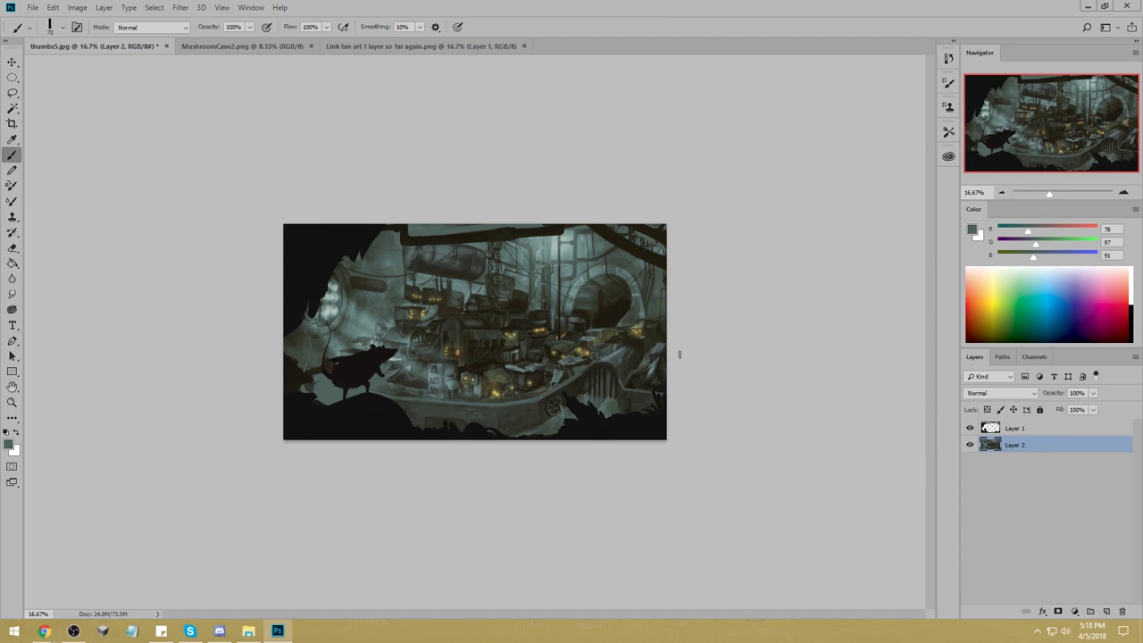
Paint over the flat filled gaps around the rat on Layer 2 with tones sampled from the surrounding background.
left_click(321, 366, "alt")
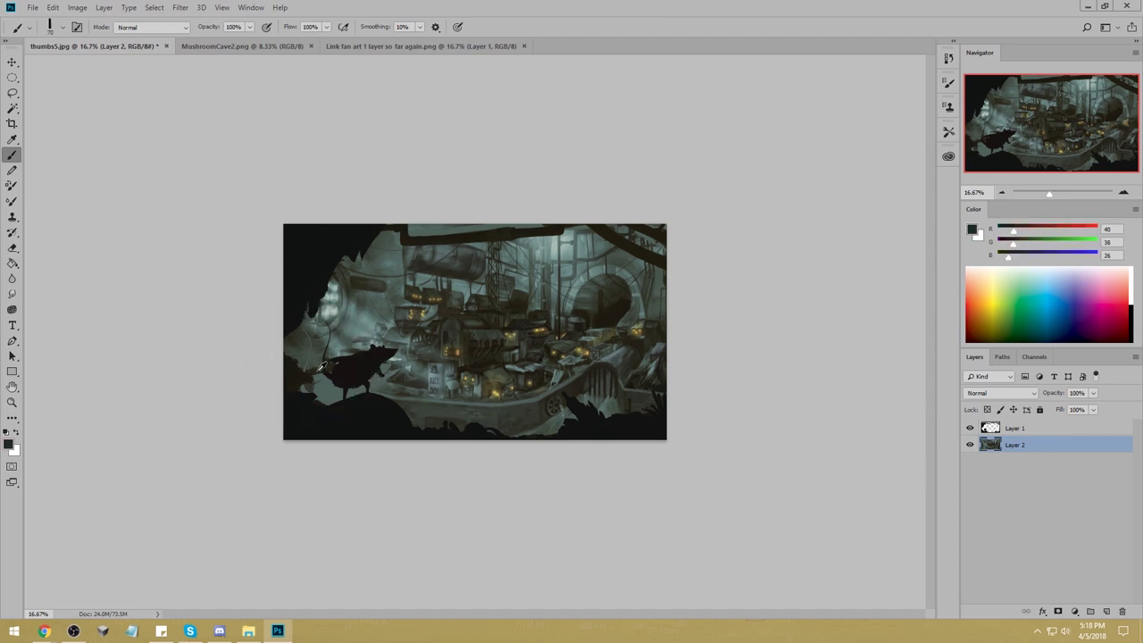
left_click(302, 362, "alt")
left_click(320, 370, "alt")
left_click_drag(291, 391, 351, 392)
left_click(391, 392, "alt")
left_click(403, 388, "alt")
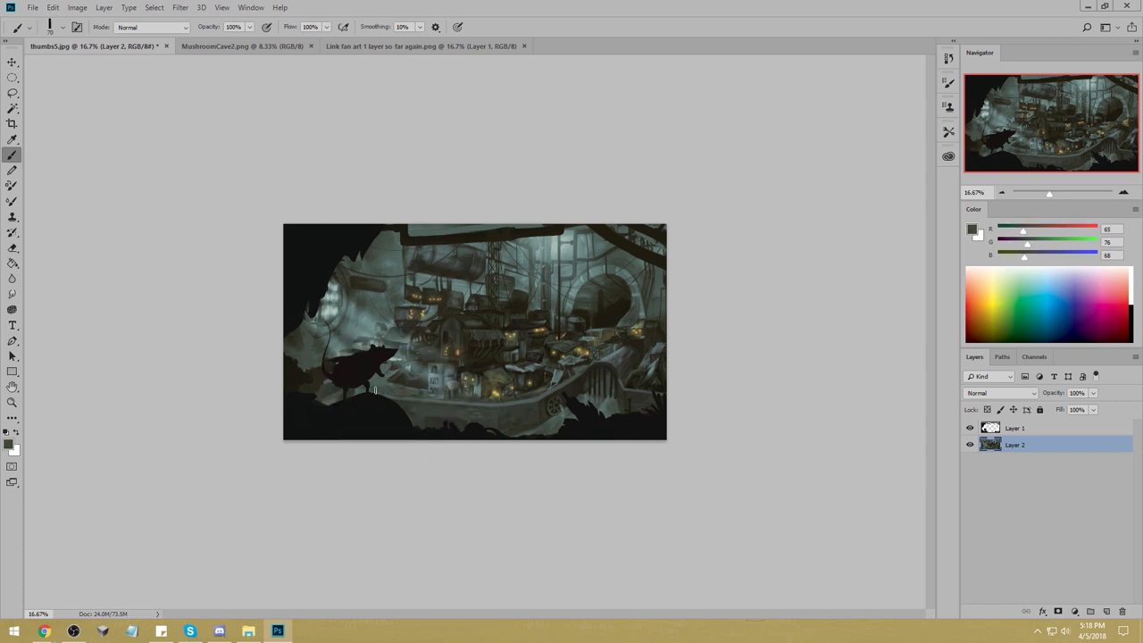
left_click(399, 380, "alt")
left_click(399, 353, "alt")
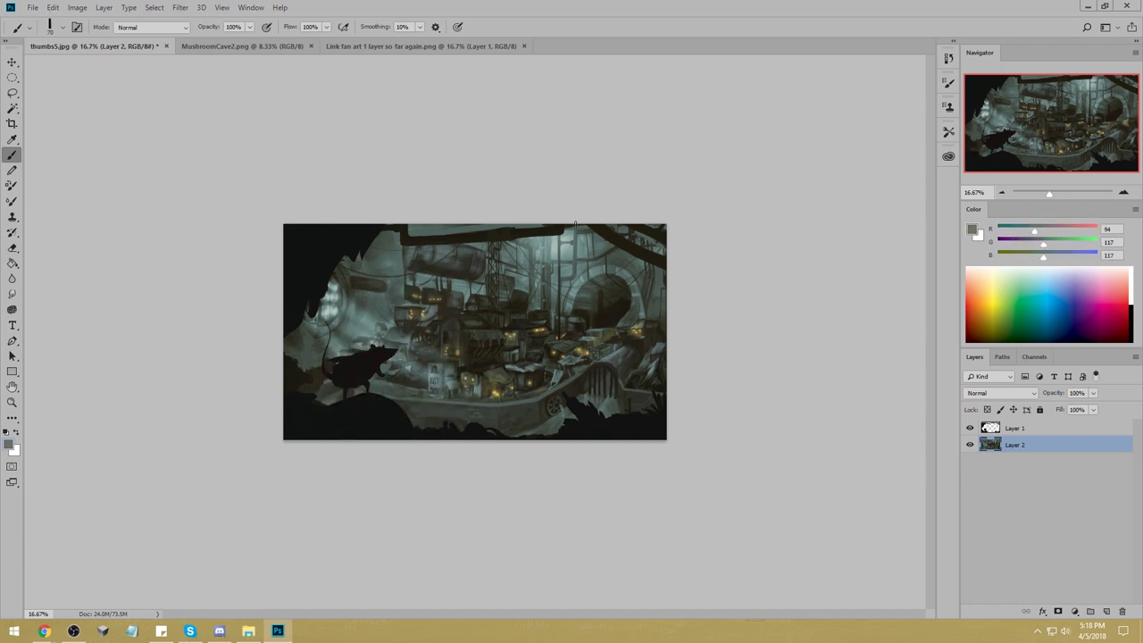
Sample a dark grey-green near the overhead beam and paint it over the background just beneath that beam on Layer 2.
left_click(427, 222, "alt")
left_click(467, 243, "alt")
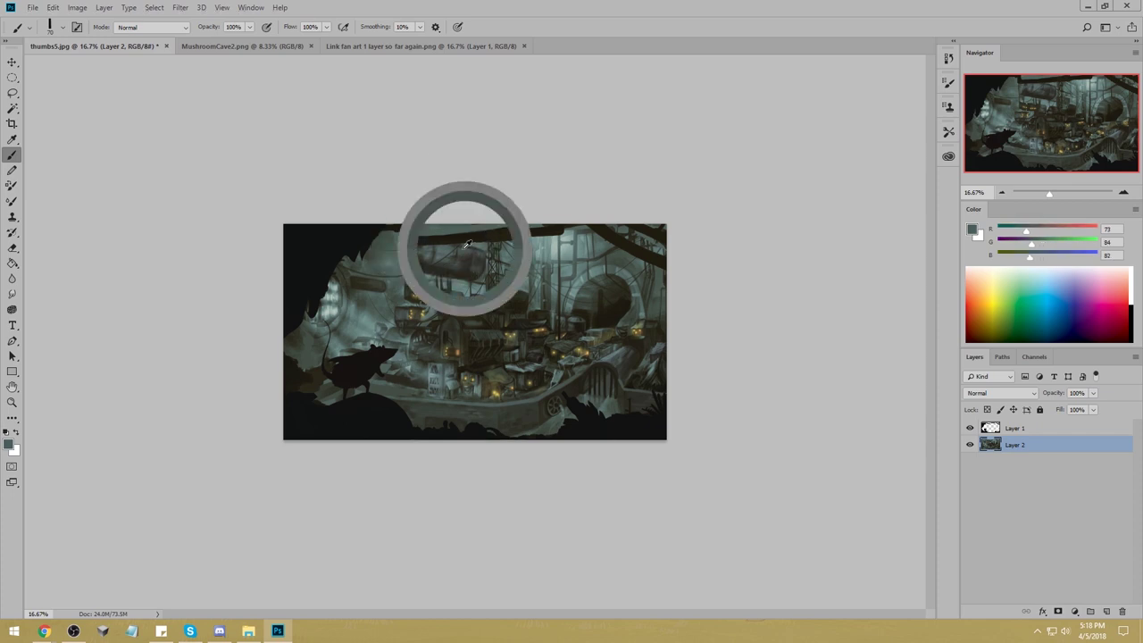
left_click_drag(466, 243, 430, 245)
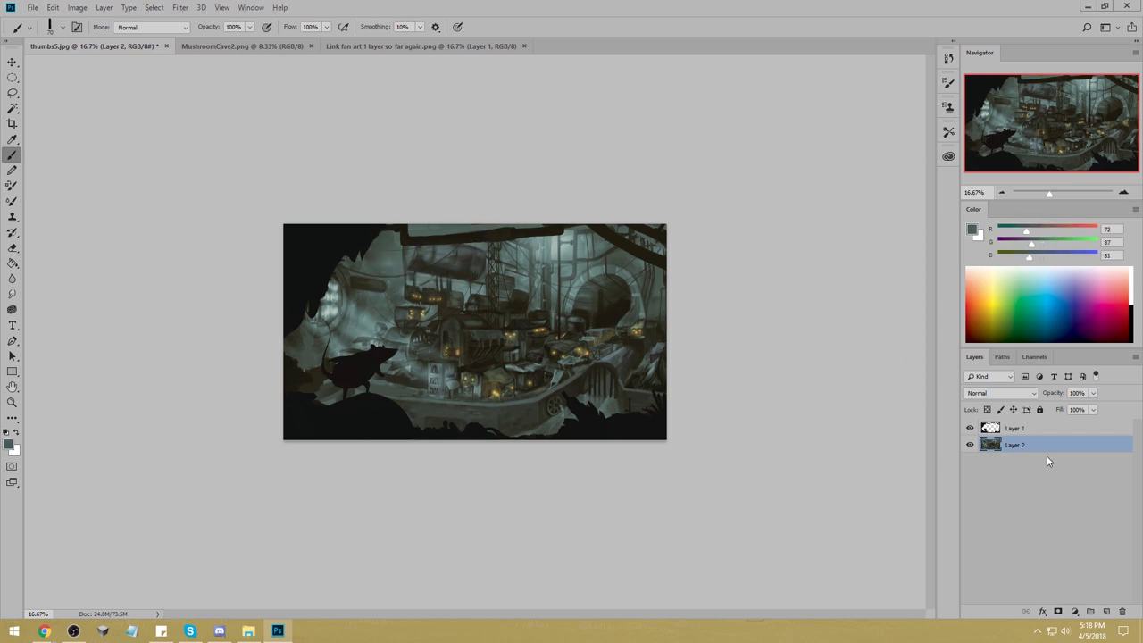
Add a new layer beneath Layer 2 and fill it with a misty teal-grey sampled beside the tunnel.
left_click(1108, 612, "ctrl")
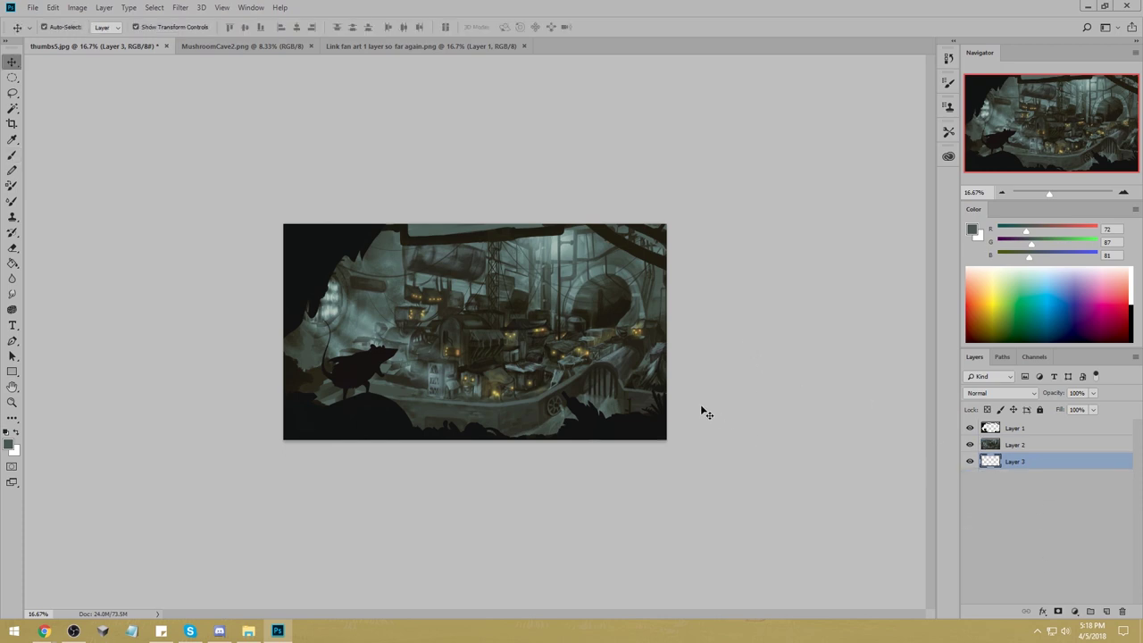
key("g")
left_click(570, 279, "alt")
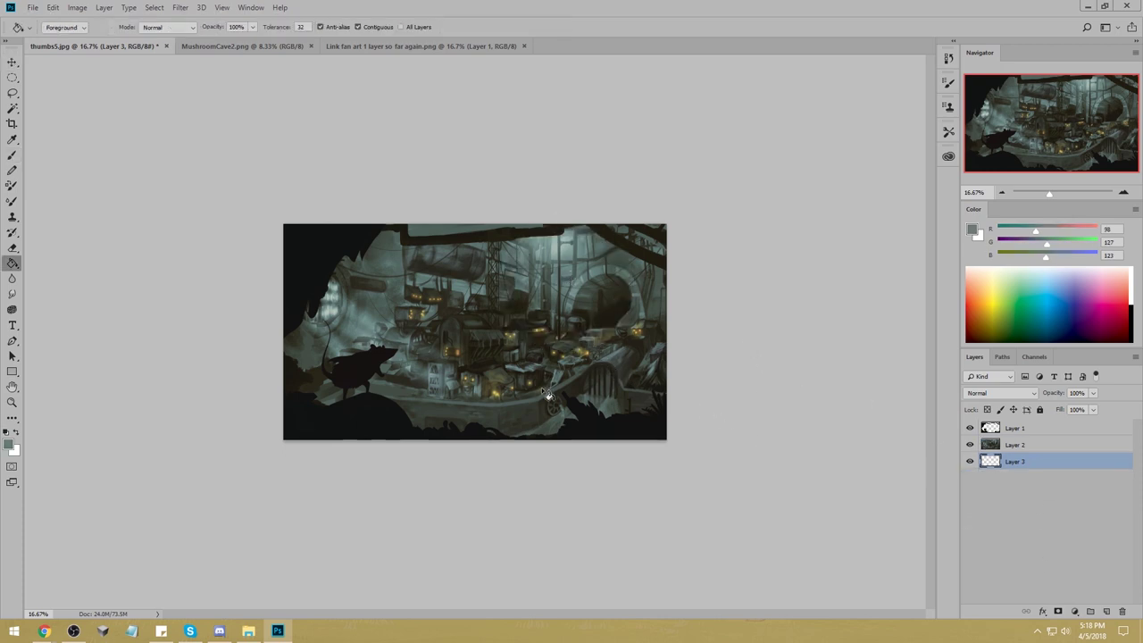
left_click(541, 386)
Lower Layer 2's fill to 85% and merge it down into the teal-grey layer.
left_click(1031, 444)
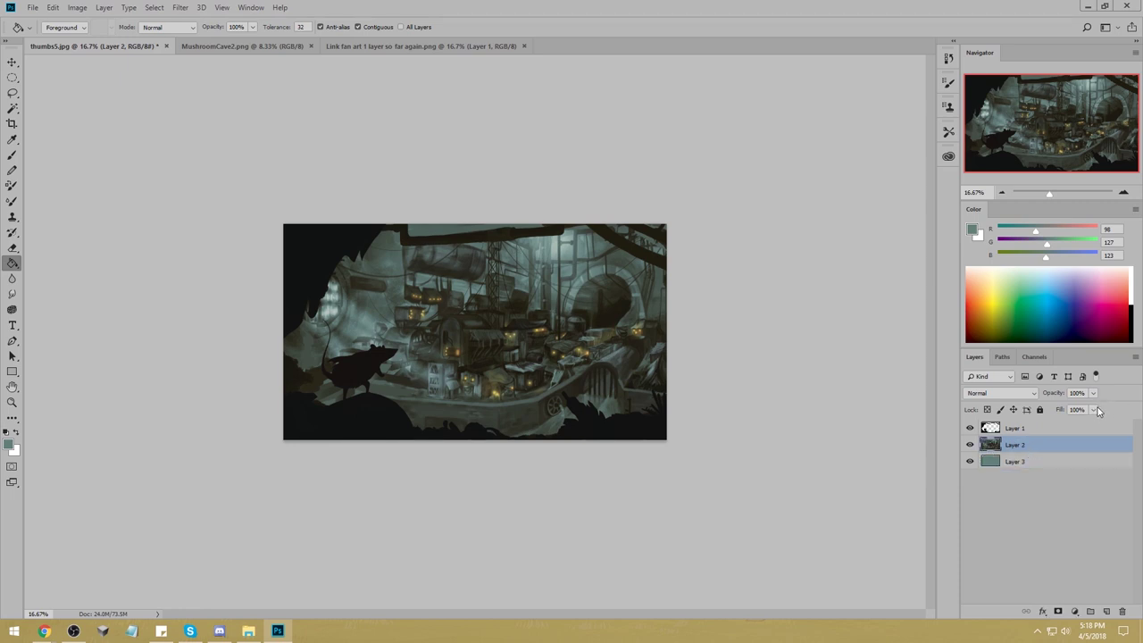
left_click_drag(1094, 410, 1086, 430)
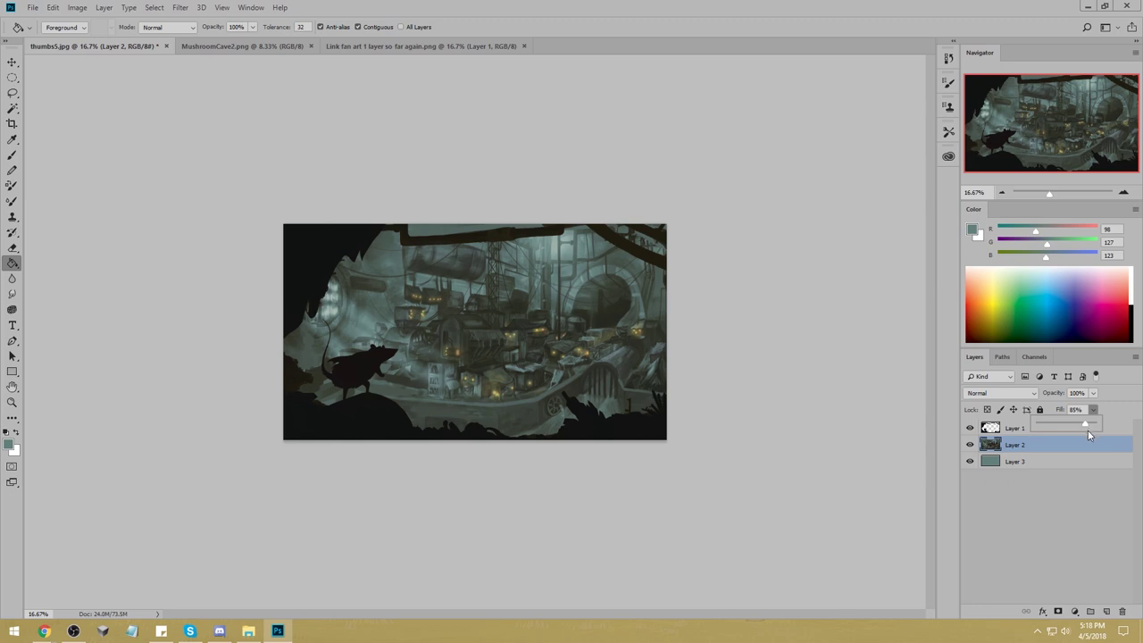
right_click(1015, 451)
left_click(951, 467)
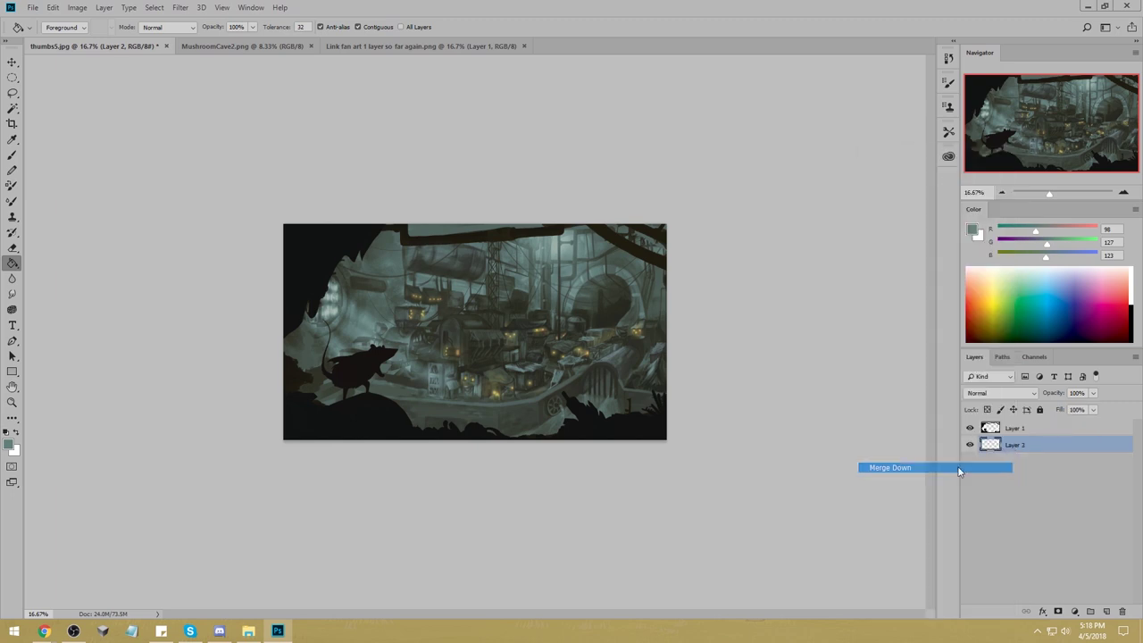
Add a new layer above the merged background and choose a soft round brush enlarged to 2200 px.
left_click(1106, 612)
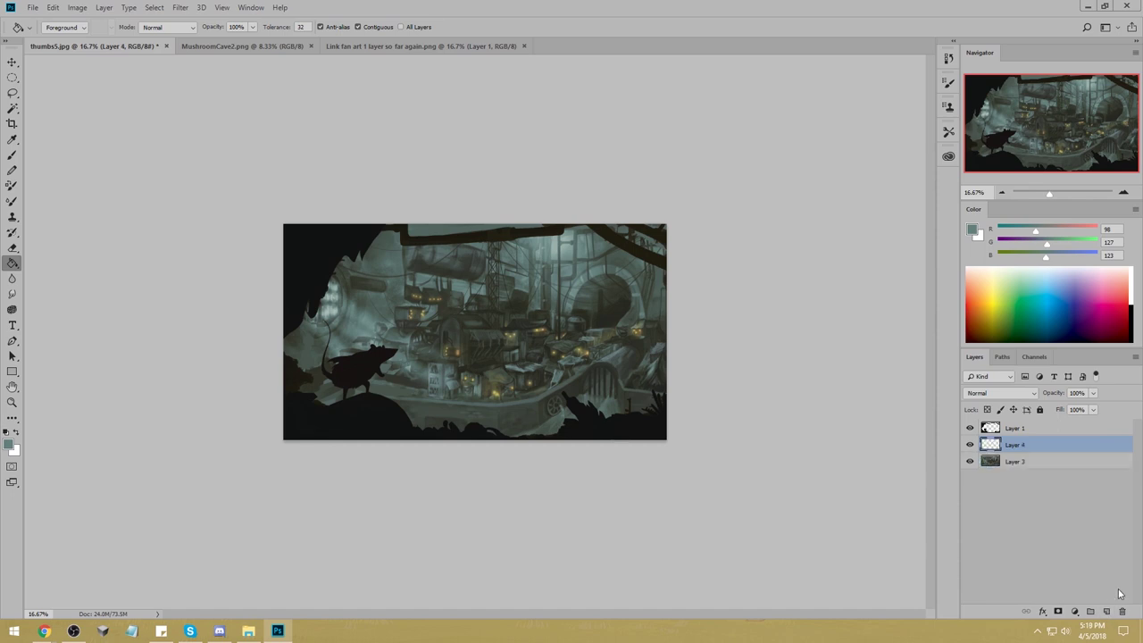
key("b")
right_click(467, 291)
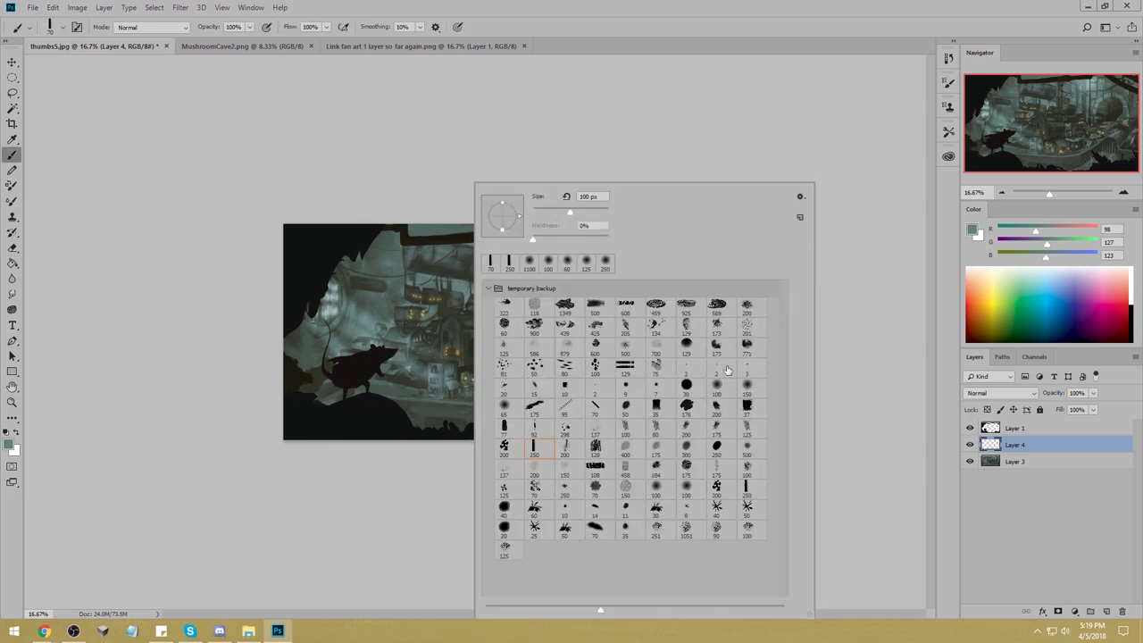
double_click(727, 370)
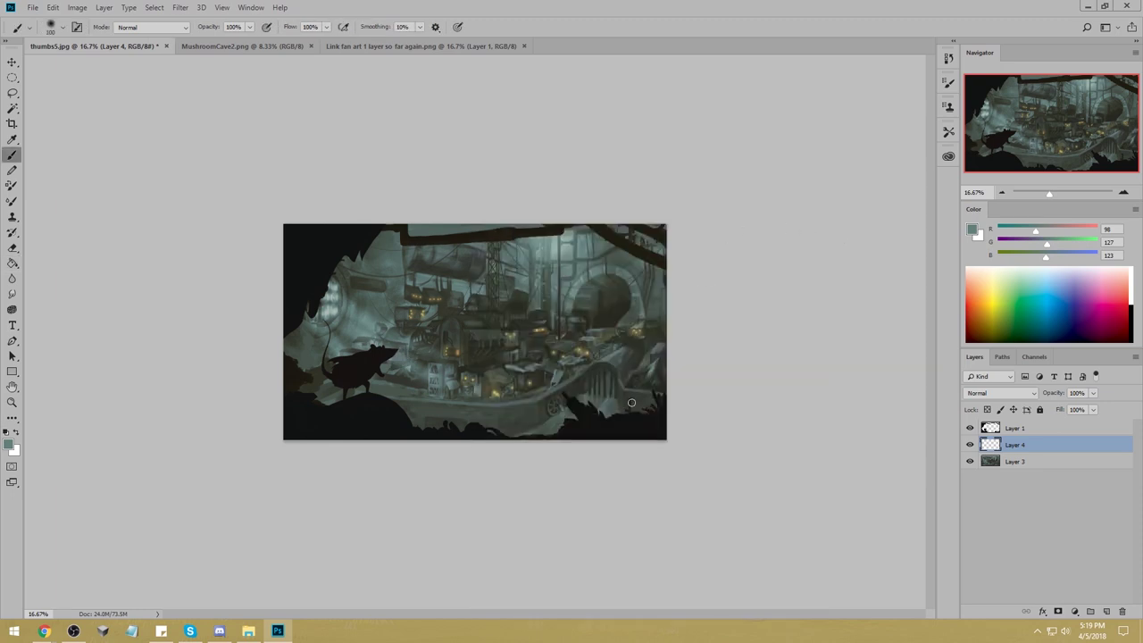
key("bracketright")
key("bracketright")
key("bracketright")
key("bracketright")
key("bracketright")
key("bracketright")
key("bracketright")
key("bracketright")
key("bracketright")
key("bracketright")
key("bracketright")
key("bracketright")
Darken Layer 3 with Hue/Saturation, setting Lightness to -12.
left_click(1027, 461)
key("ctrl+u")
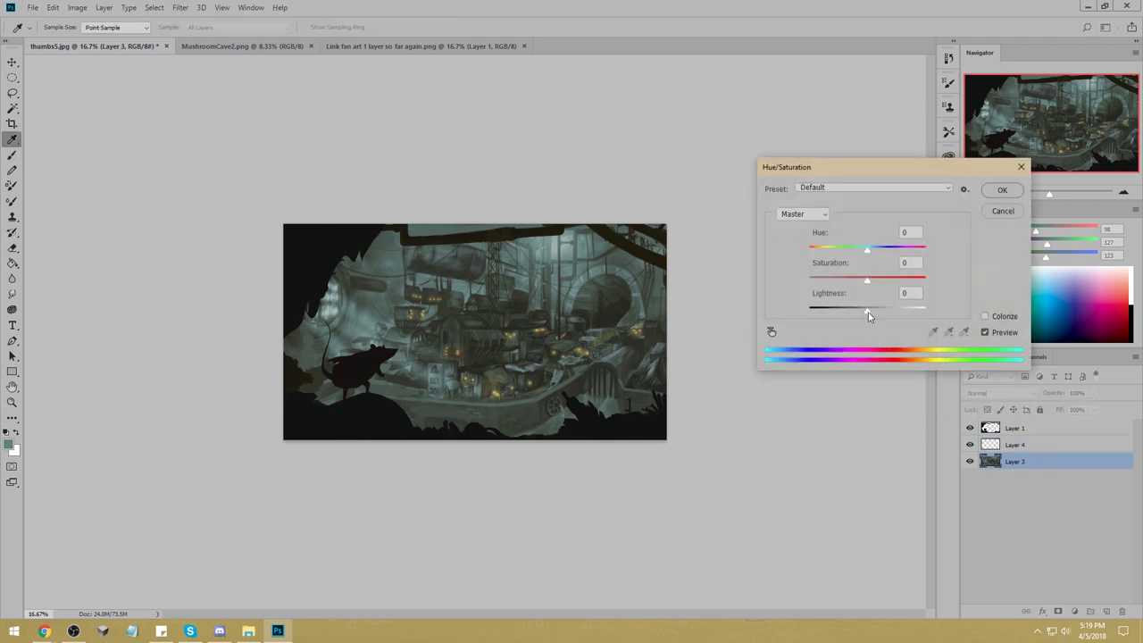
left_click_drag(869, 317, 863, 314)
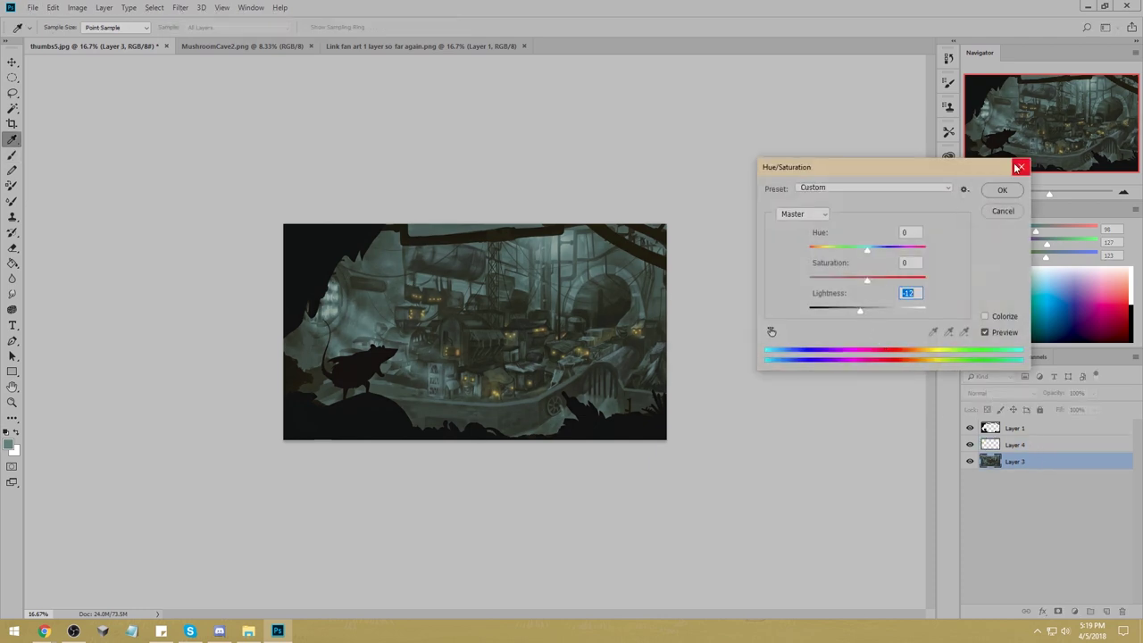
left_click(1003, 190)
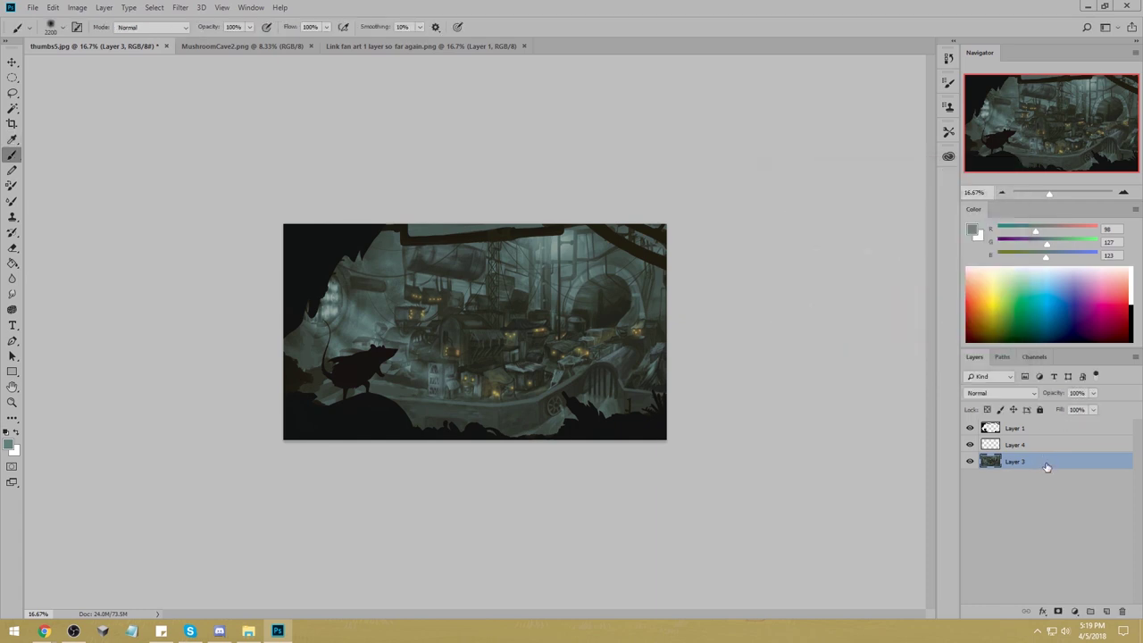
Shift Layer 3 toward blue with two Hue/Saturation adjustments, setting Hue to +14 and then +11.
key("ctrl+u")
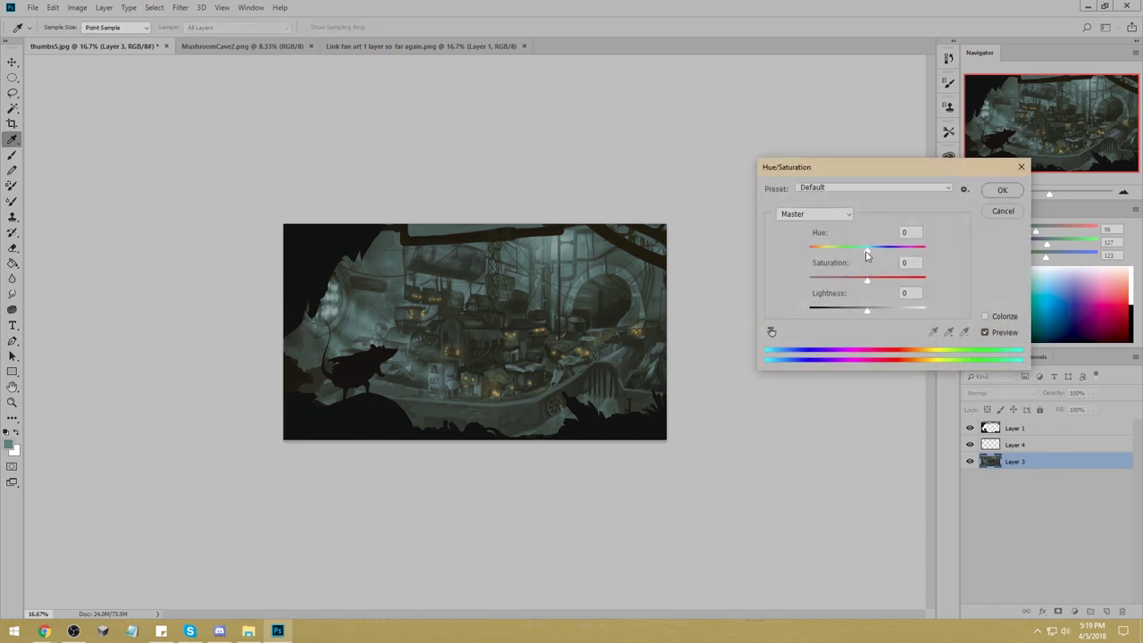
left_click_drag(866, 256, 878, 256)
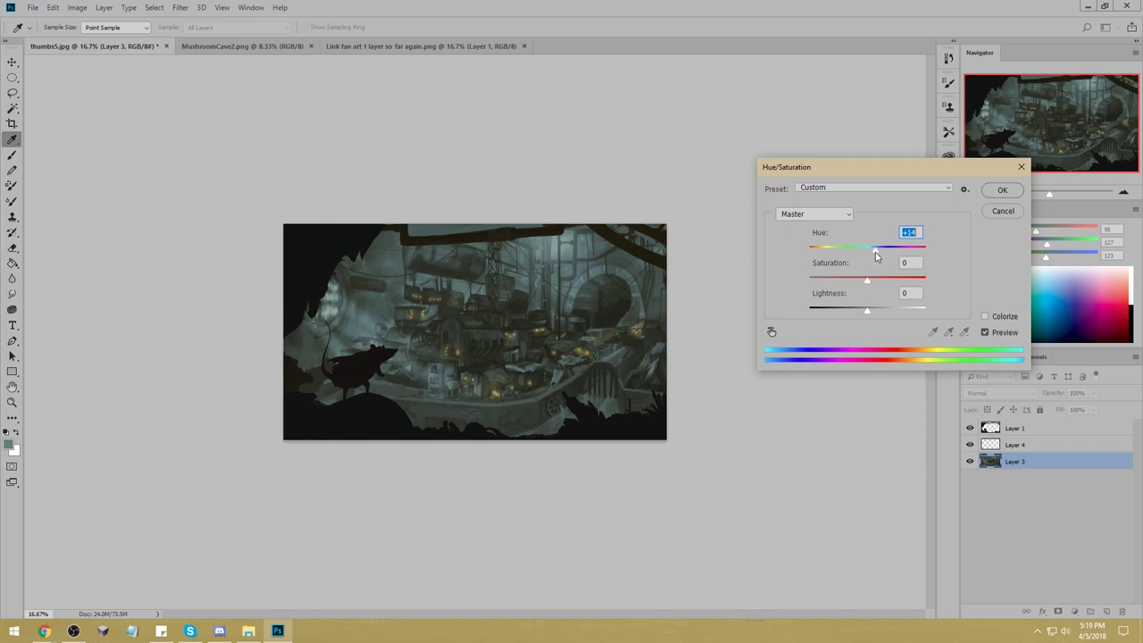
left_click(1001, 191)
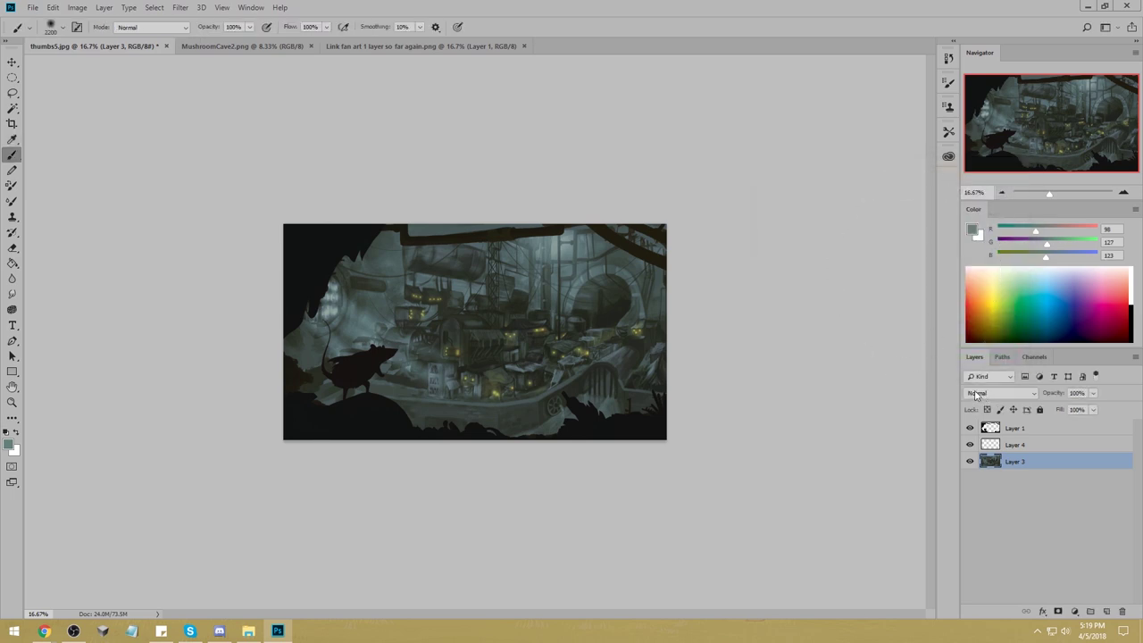
key("ctrl+u")
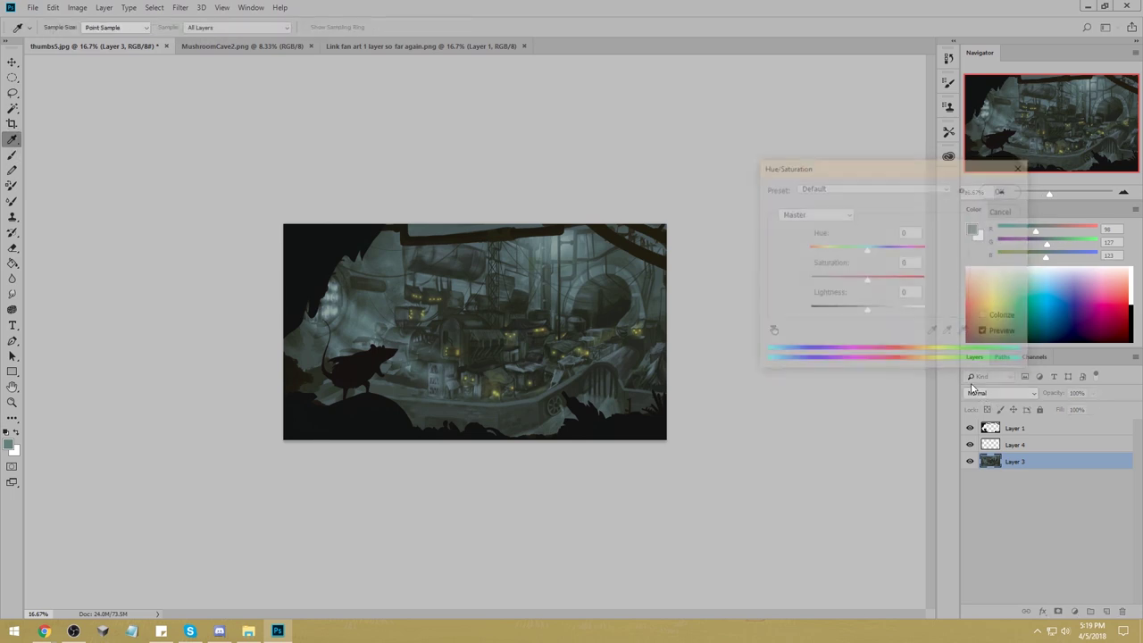
left_click_drag(867, 254, 873, 254)
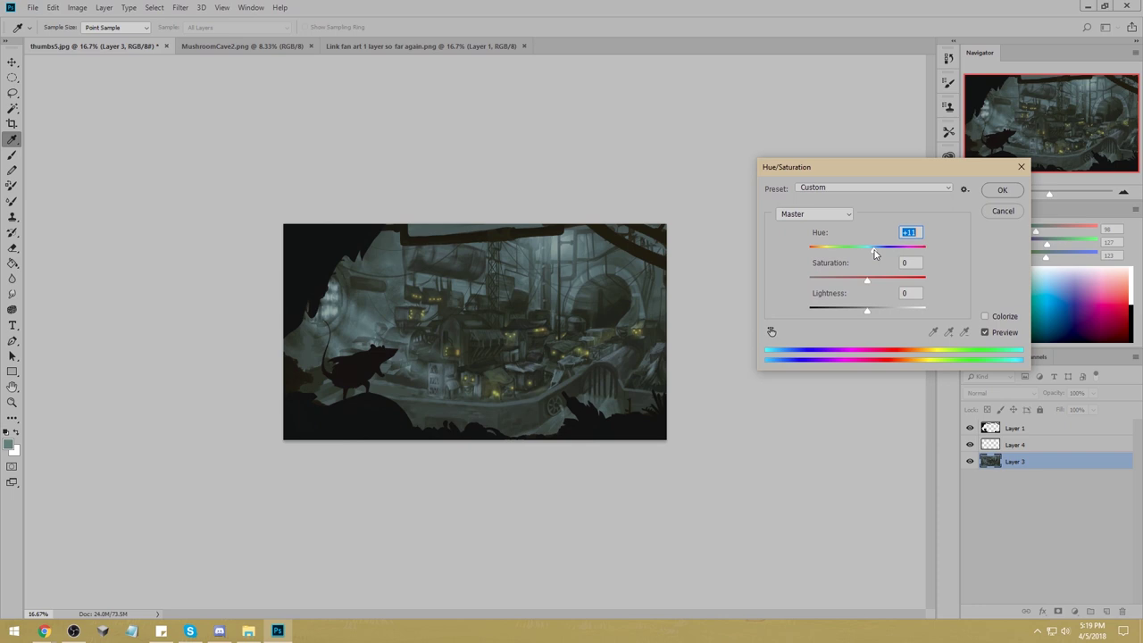
left_click(1001, 191)
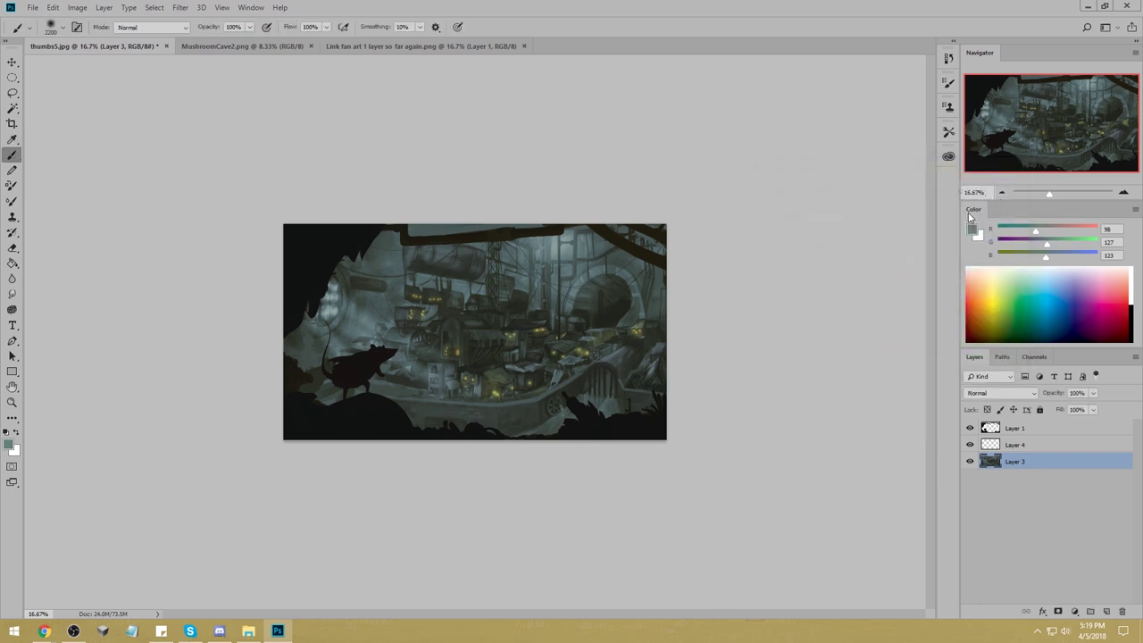
Set Layer 4's blending mode to Soft Light.
left_click(1028, 449)
left_click(988, 396)
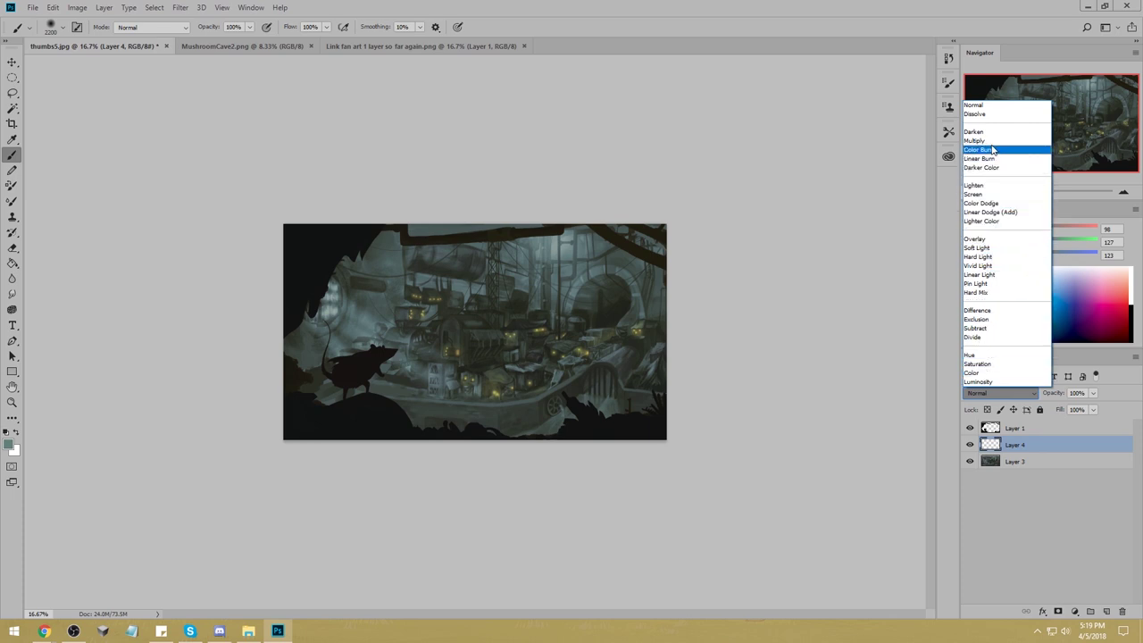
left_click(982, 248)
Enlarge the layer list area and set the foreground colour to a pale cream yellow, RGB 253, 249, 212.
left_click(973, 232)
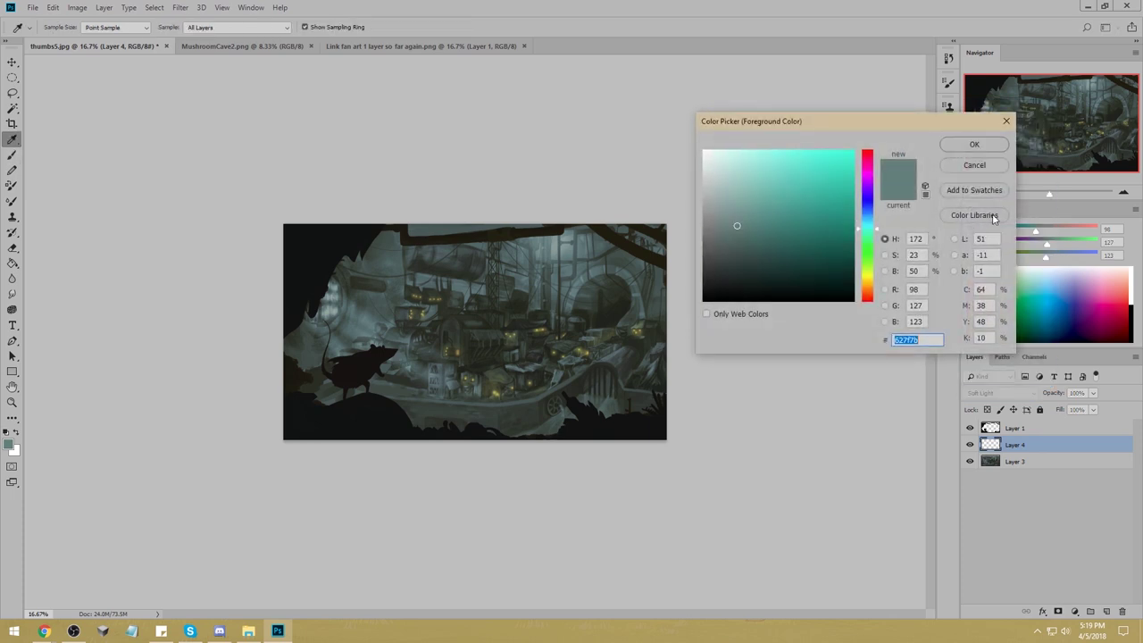
left_click(1003, 144)
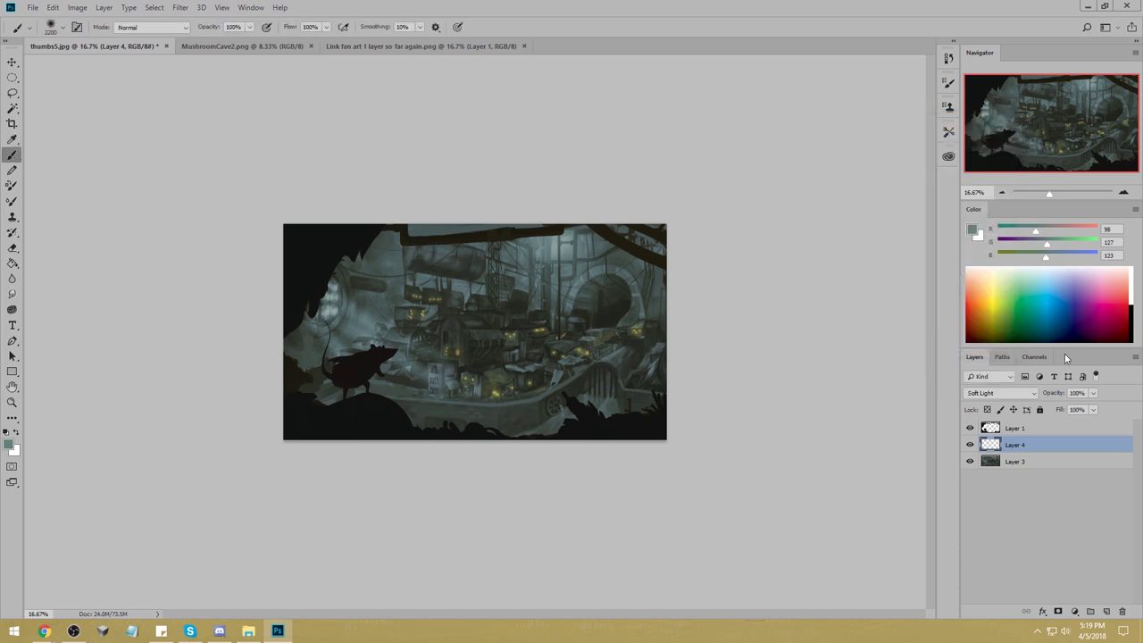
left_click_drag(1065, 349, 1069, 305)
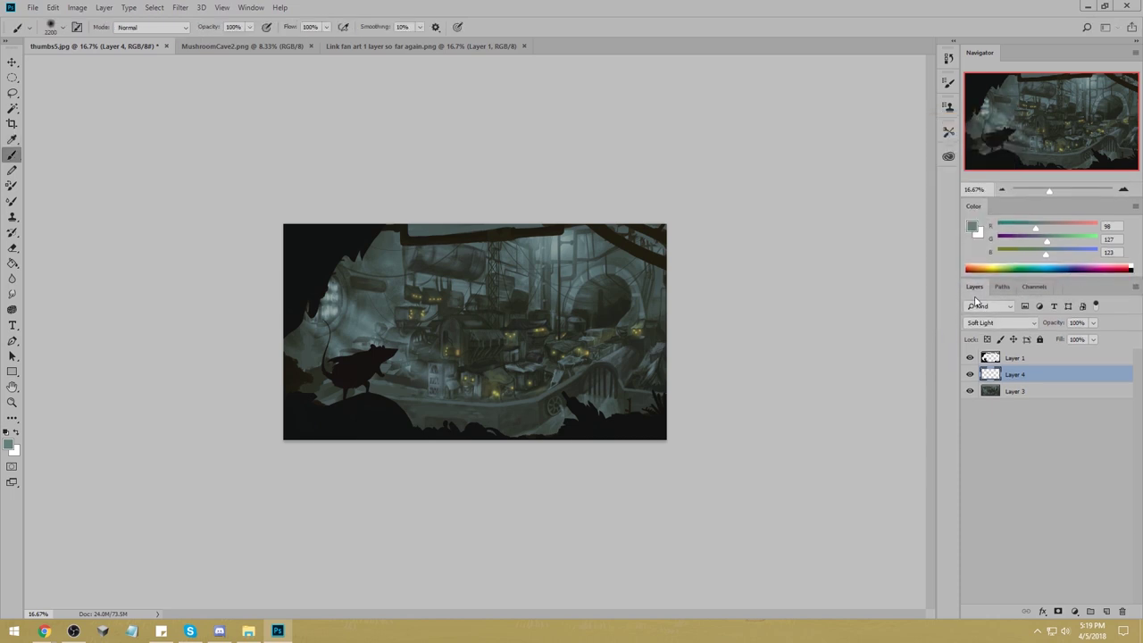
left_click(974, 227)
left_click_drag(867, 273, 867, 279)
left_click_drag(728, 172, 726, 151)
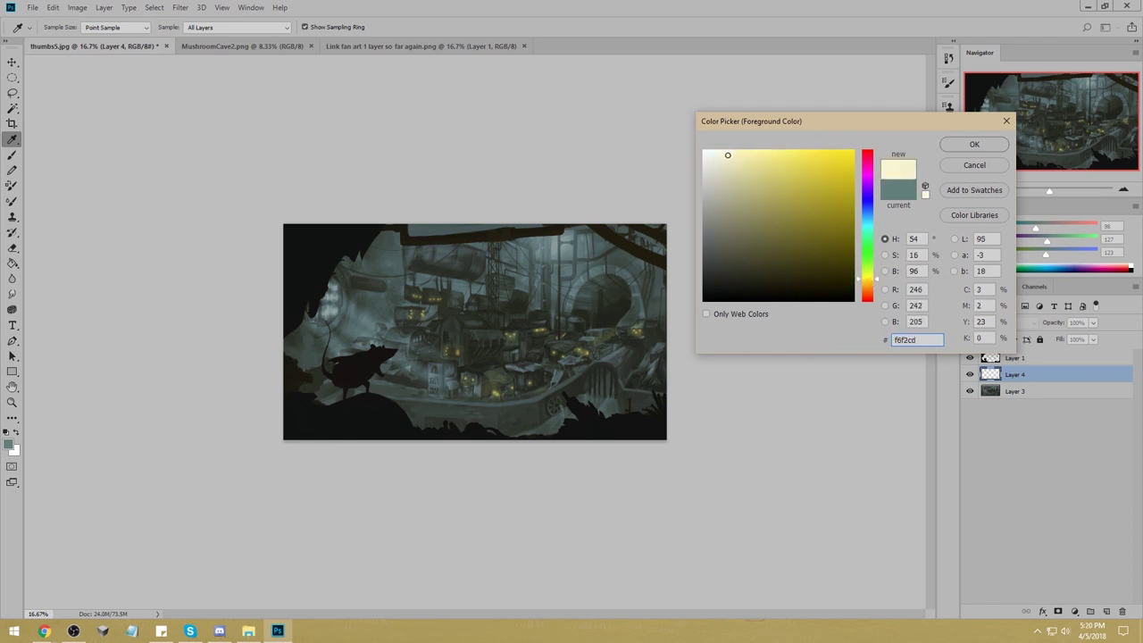
left_click(972, 144)
Paint a soft cream glow behind the rat on Layer 4 with the brush reduced to 1700 px.
key("b")
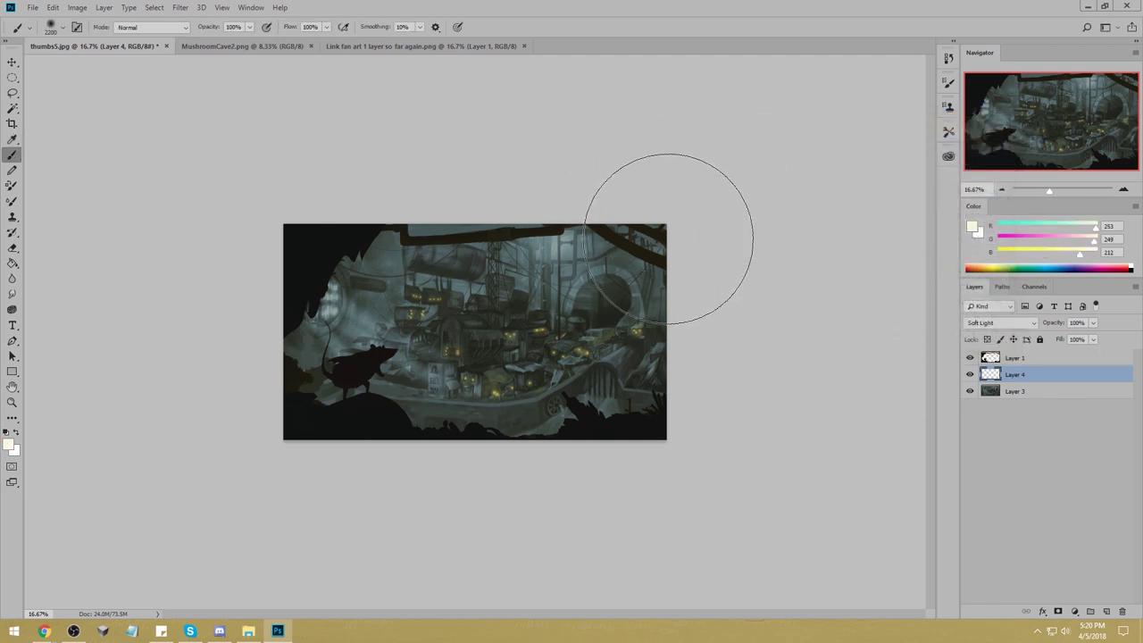
key("bracketleft")
key("bracketleft")
key("bracketleft")
key("bracketleft")
key("bracketleft")
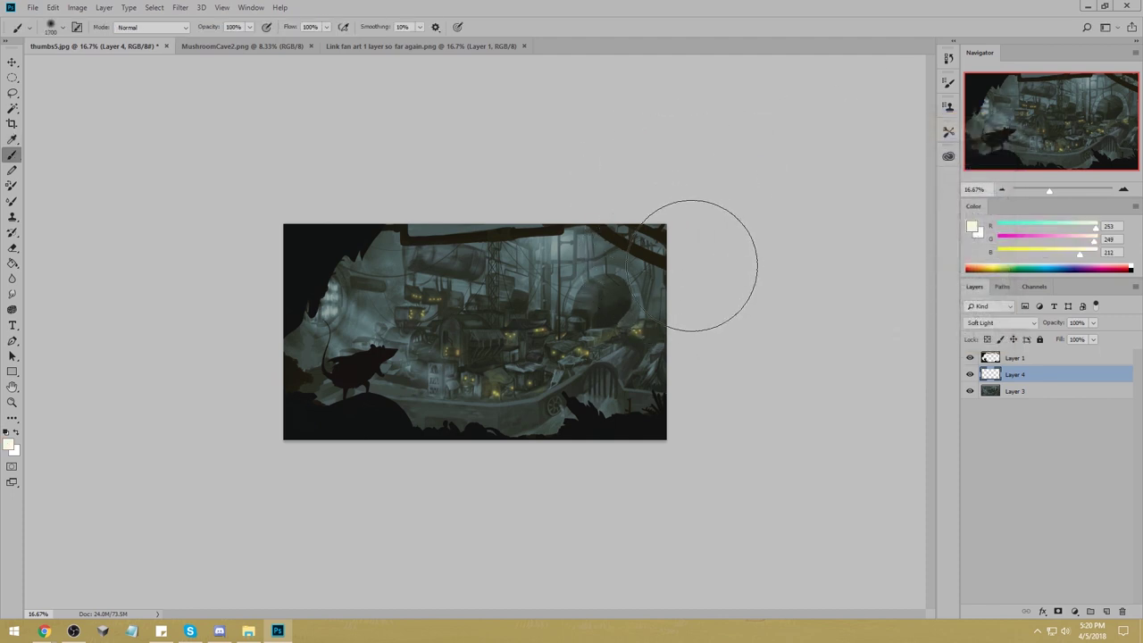
mouse_move(342, 308)
left_mouse_down()
mouse_move(331, 294)
mouse_move(420, 358)
mouse_move(319, 294)
left_mouse_up()
Reduce the brush to 1200 px and paint a second cream glow around the tunnel and the pipes beside it.
key("bracketleft")
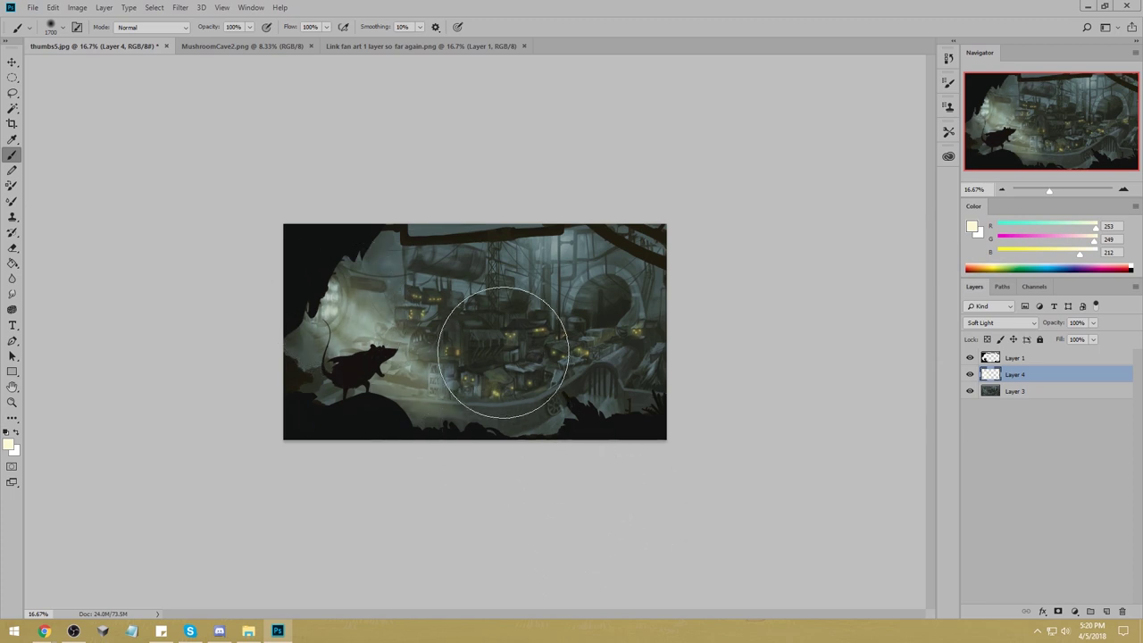
key("bracketleft")
key("bracketleft")
key("bracketleft")
key("bracketleft")
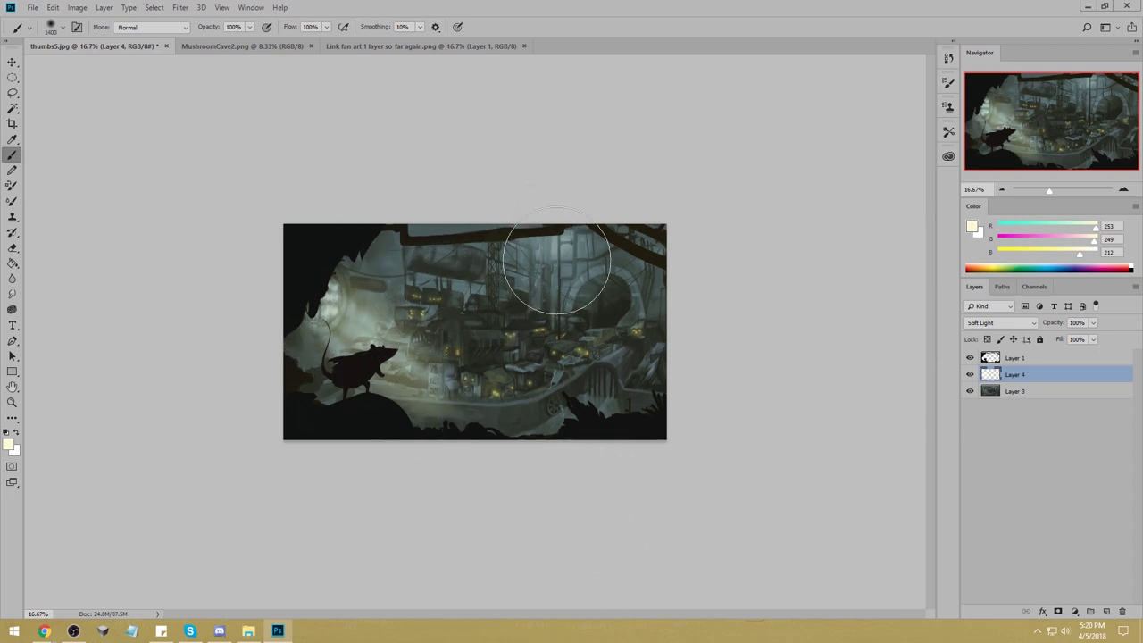
left_click_drag(548, 268, 535, 217)
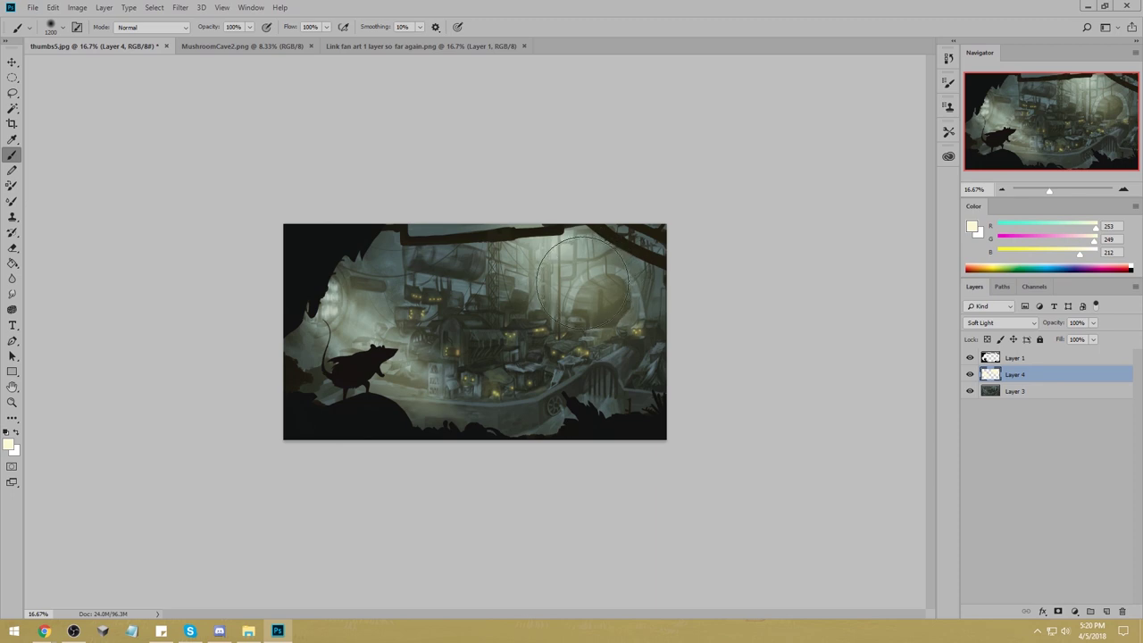
Erase the cream glow over the tall structures between the town and the tunnel with a soft round eraser enlarged to 600 px.
key("e")
right_click(661, 272)
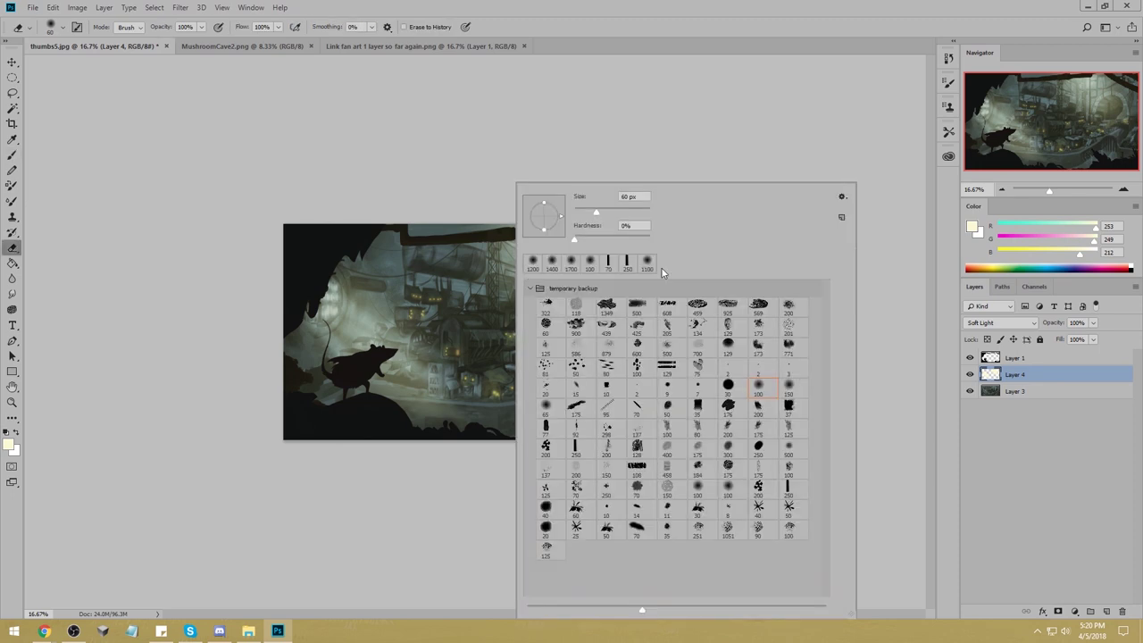
left_click(768, 396)
left_click(757, 146)
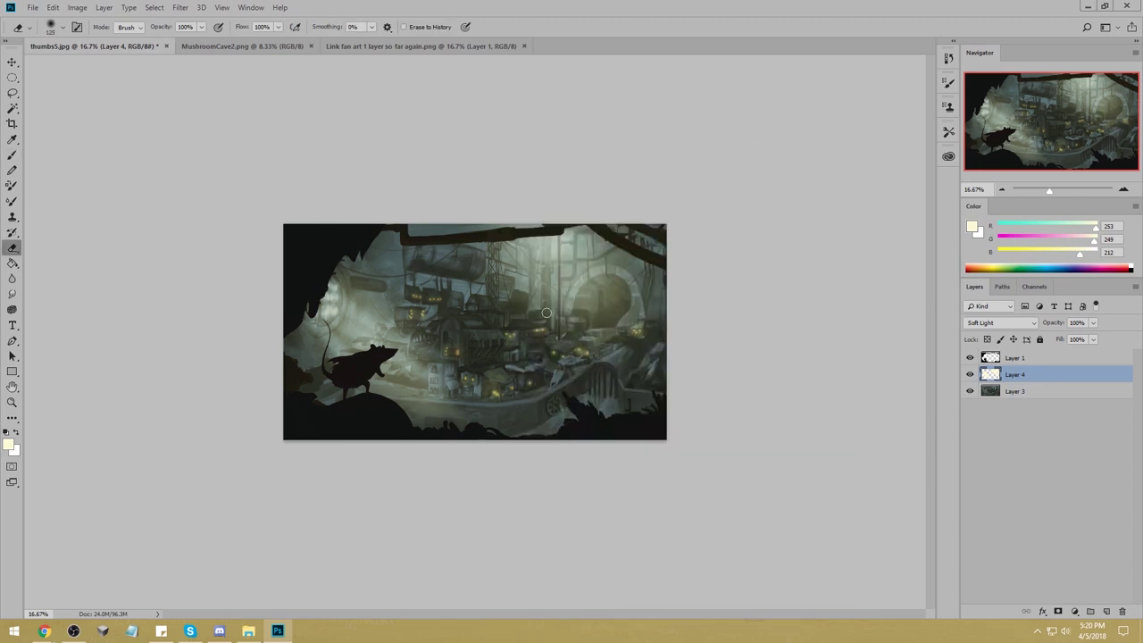
key("bracketright")
key("bracketright")
key("bracketright")
key("bracketright")
key("bracketright")
key("bracketright")
key("bracketright")
key("bracketright")
left_click_drag(500, 265, 554, 326)
left_click(522, 251)
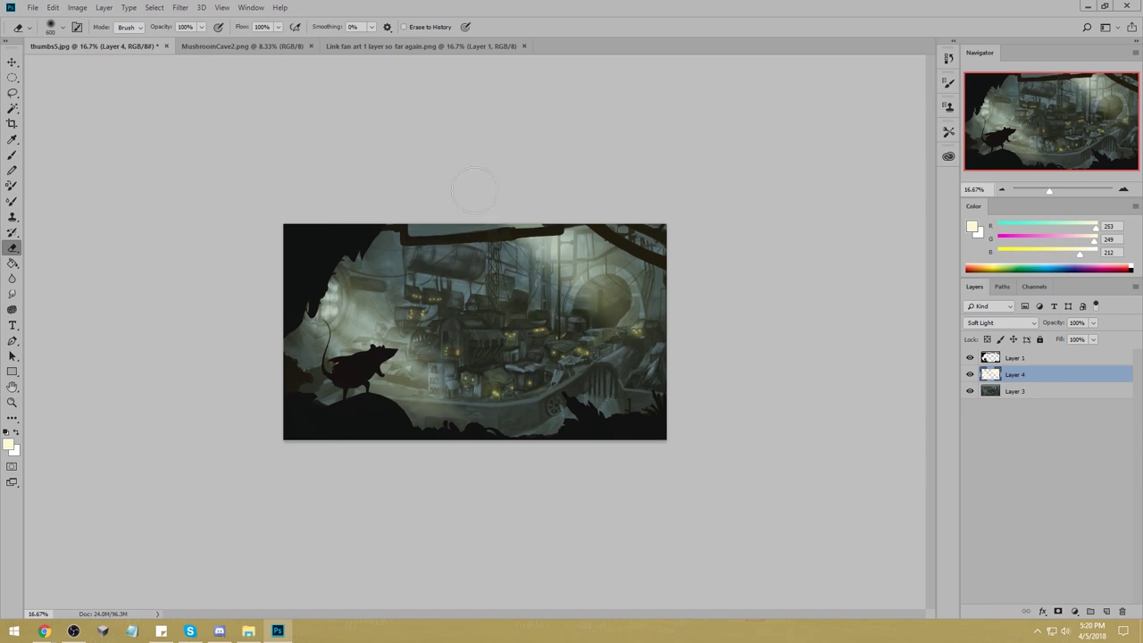
Erase more of the glow across the town and the area behind the rat, adjusting the soft eraser from 800 to 500 px.
key("bracketleft")
key("bracketleft")
key("bracketleft")
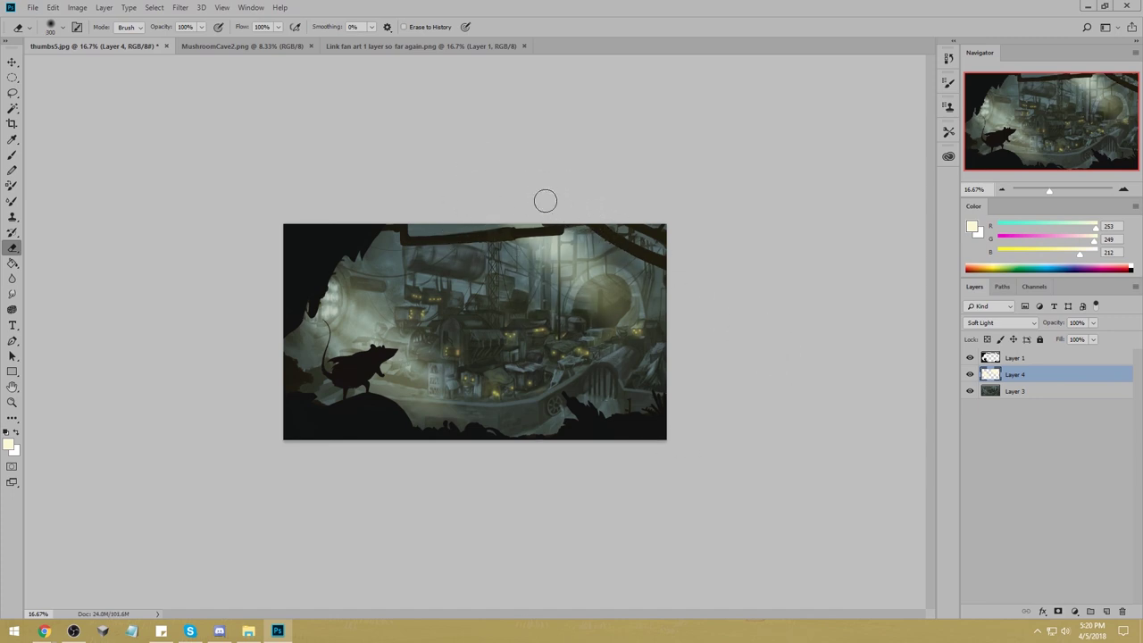
key("bracketleft")
key("bracketleft")
key("bracketleft")
key("bracketleft")
key("bracketleft")
key("bracketright")
key("bracketright")
key("bracketright")
key("bracketright")
key("bracketright")
key("bracketright")
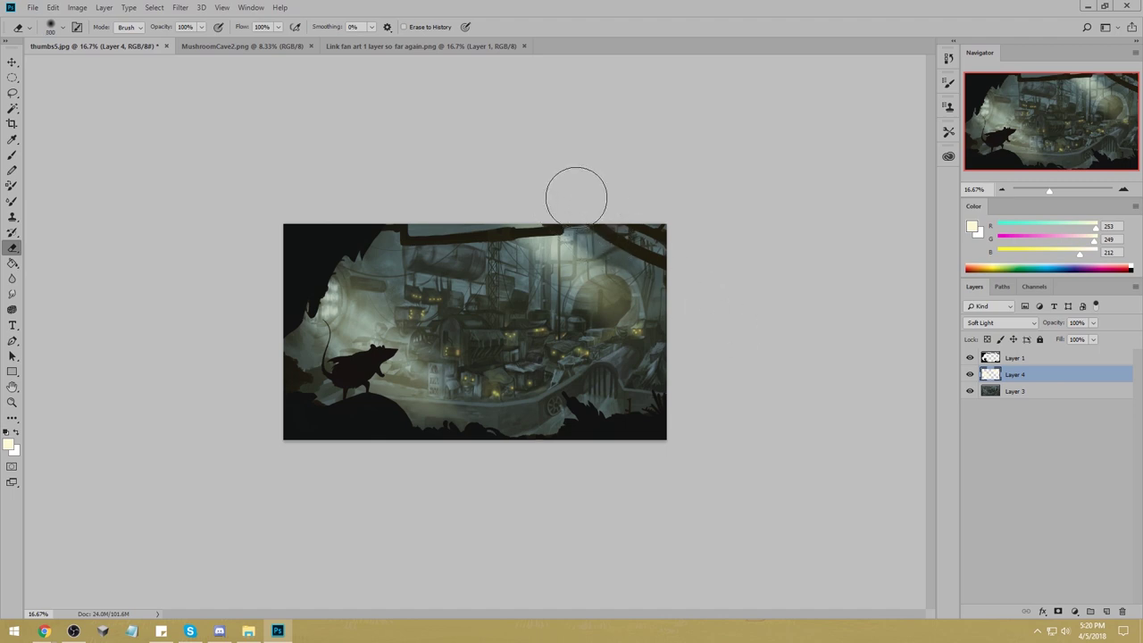
left_click_drag(326, 224, 563, 412)
key("bracketleft")
left_click_drag(338, 254, 486, 371)
key("bracketleft")
key("bracketleft")
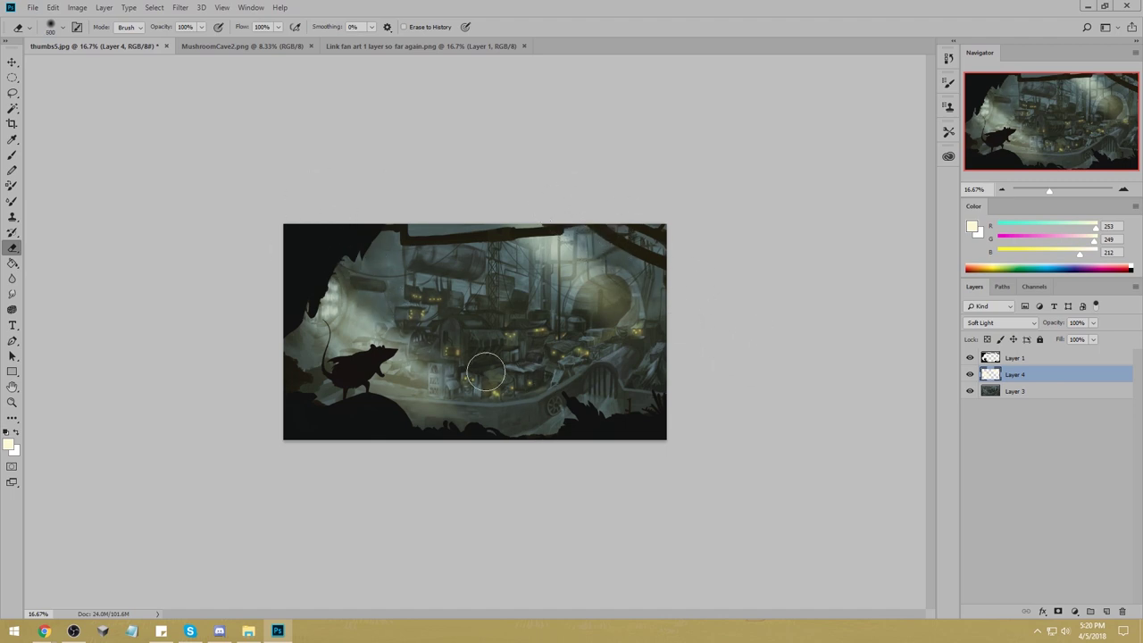
Refine the edges of the cream glow on Layer 4 with the soft eraser, varying its size between about 300 and 600 px.
key("bracketleft")
key("bracketleft")
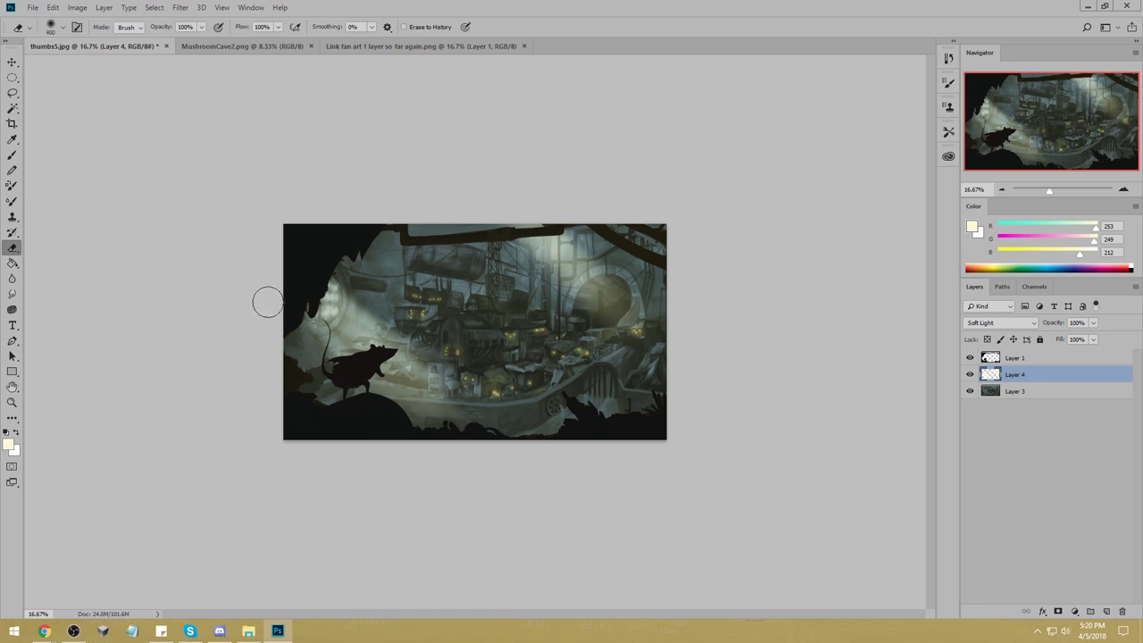
key("bracketright")
key("bracketright")
key("bracketright")
key("bracketright")
key("bracketleft")
key("bracketleft")
key("bracketleft")
key("bracketleft")
key("bracketleft")
key("bracketleft")
key("bracketleft")
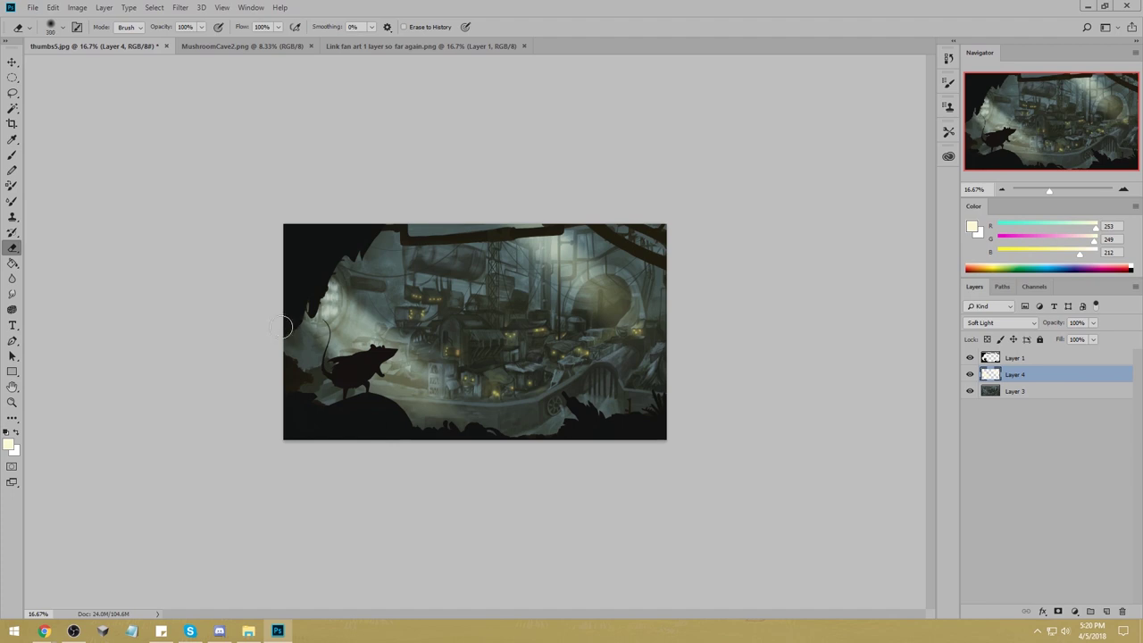
key("bracketright")
key("bracketright")
key("bracketright")
key("bracketright")
key("bracketright")
key("bracketright")
key("bracketright")
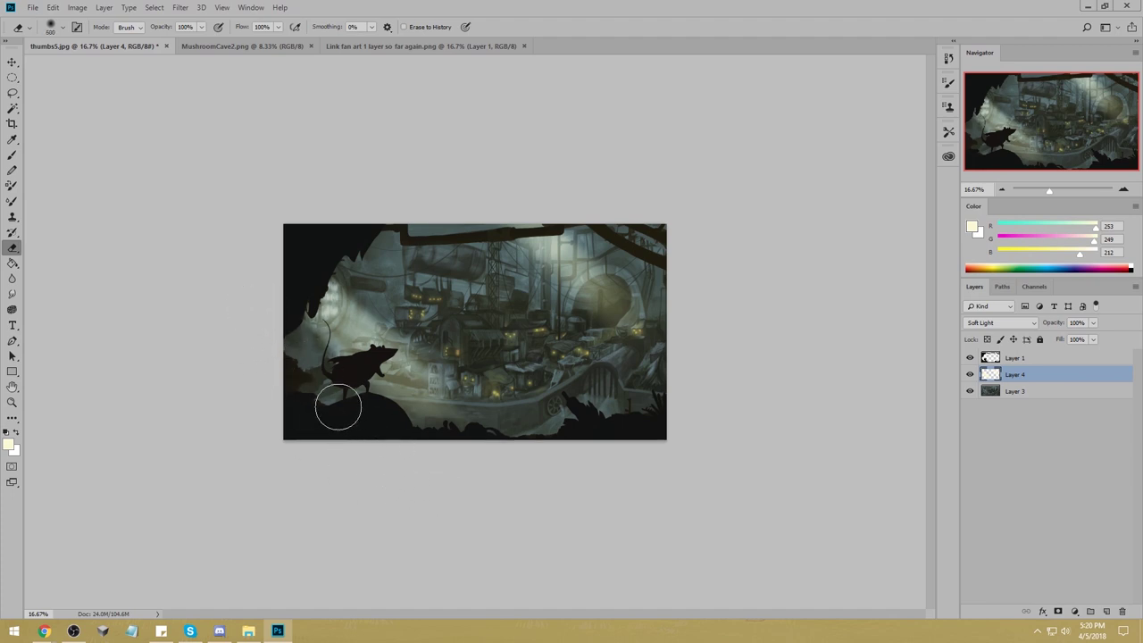
key("bracketleft")
key("bracketleft")
key("bracketright")
key("bracketright")
key("bracketleft")
key("bracketleft")
key("bracketleft")
key("bracketleft")
key("bracketleft")
key("bracketleft")
Darken the town painting on Layer 3 slightly with Hue/Saturation, settling on a Lightness of about -7.
left_click(1022, 391)
key("ctrl+u")
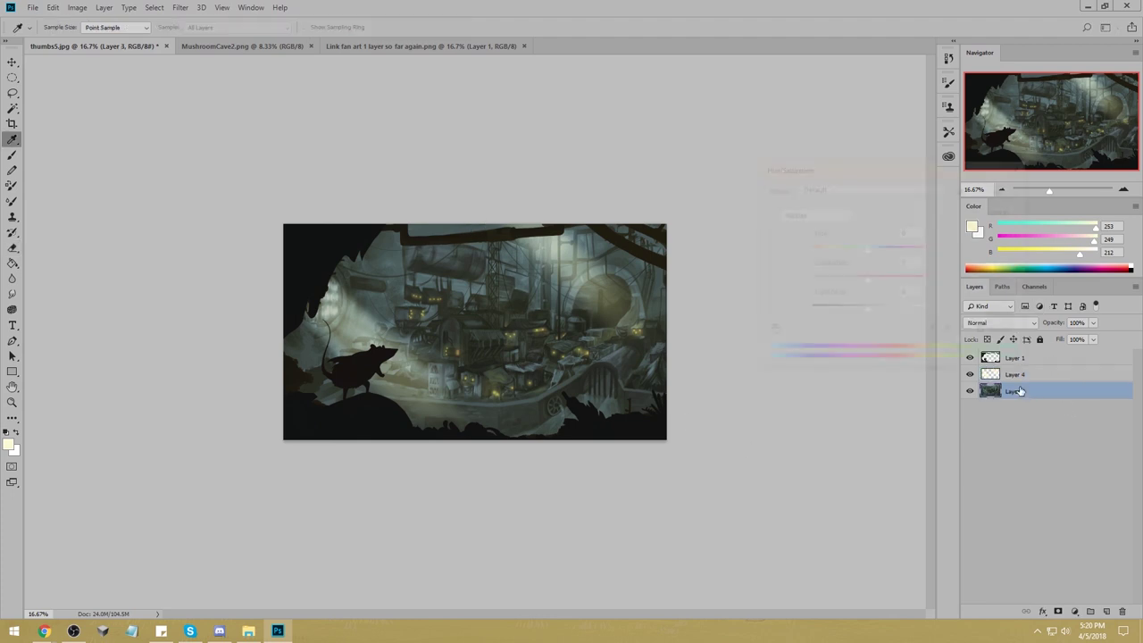
left_click_drag(867, 315, 849, 314)
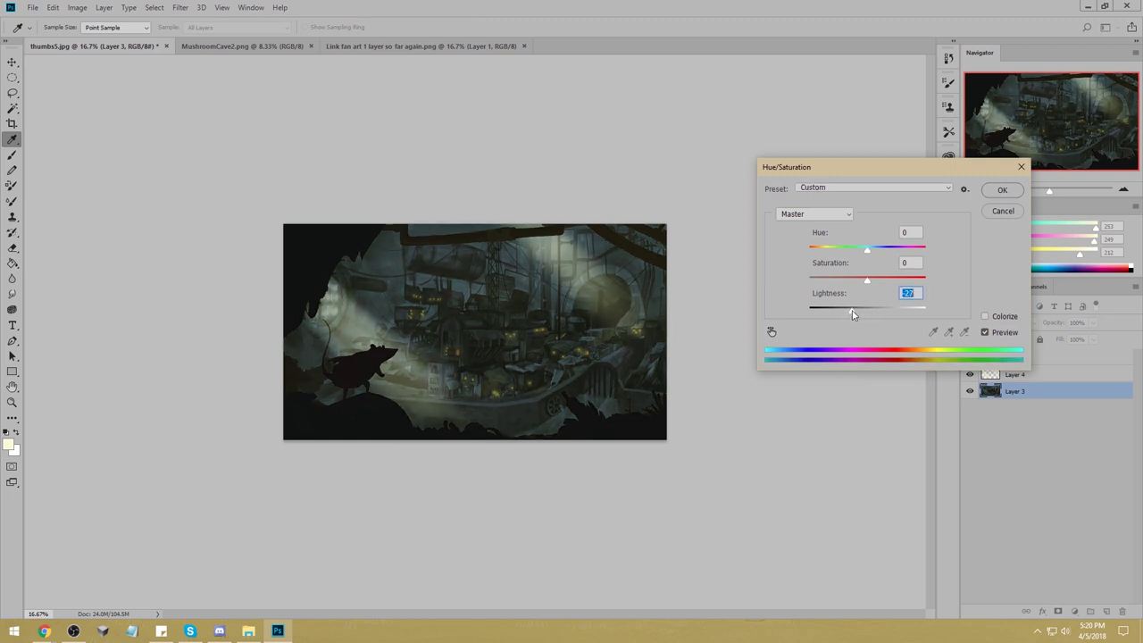
left_click_drag(852, 314, 856, 314)
type("0")
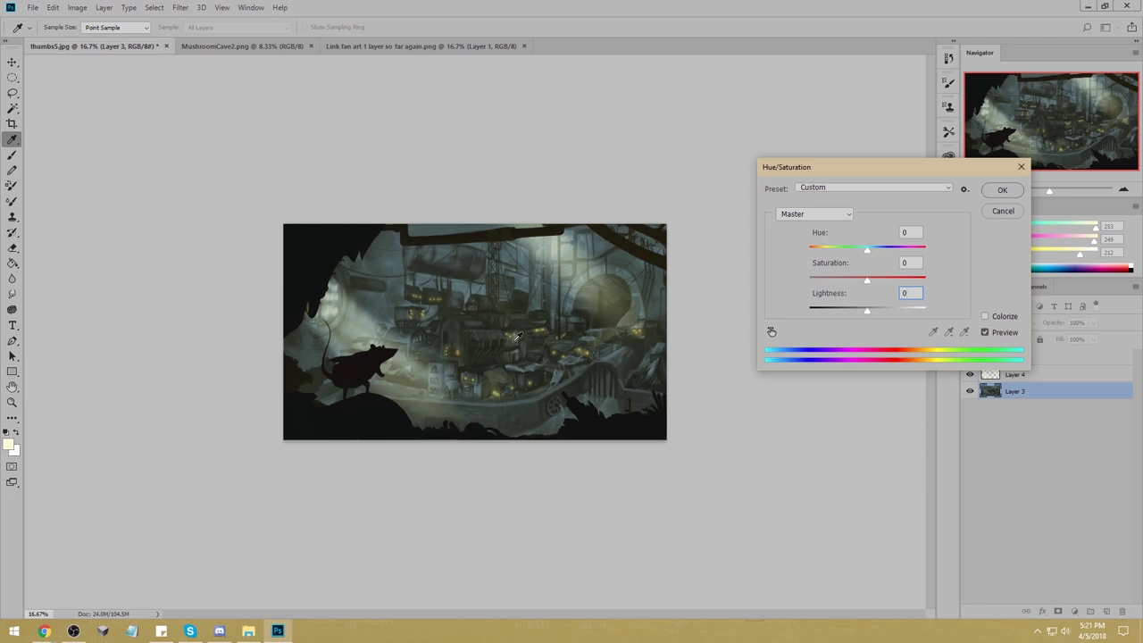
left_click_drag(866, 312, 859, 313)
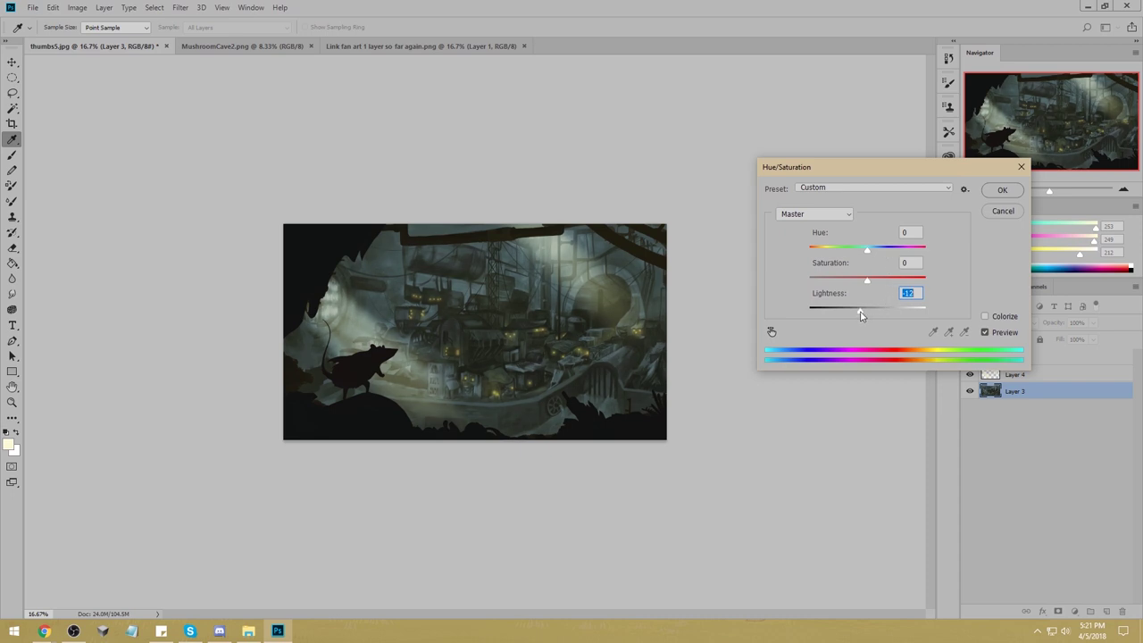
left_click_drag(862, 314, 863, 314)
left_click(1001, 190)
key("e")
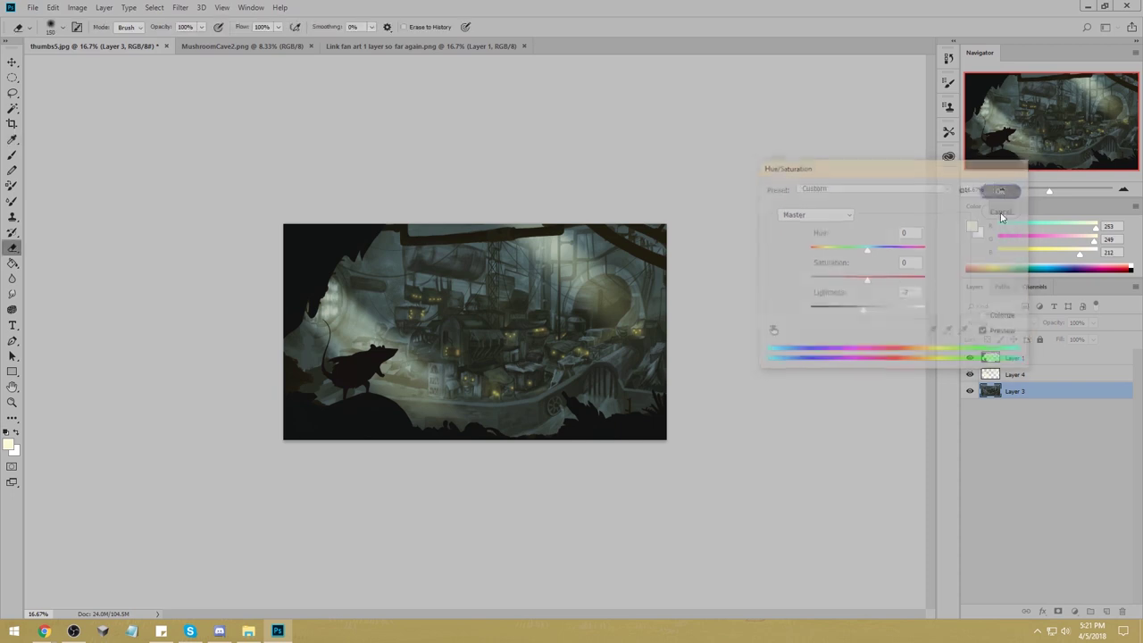
Apply a slight Gaussian Blur to the dark foreground silhouettes on Layer 1, settling below a 6-pixel radius.
left_click(991, 357)
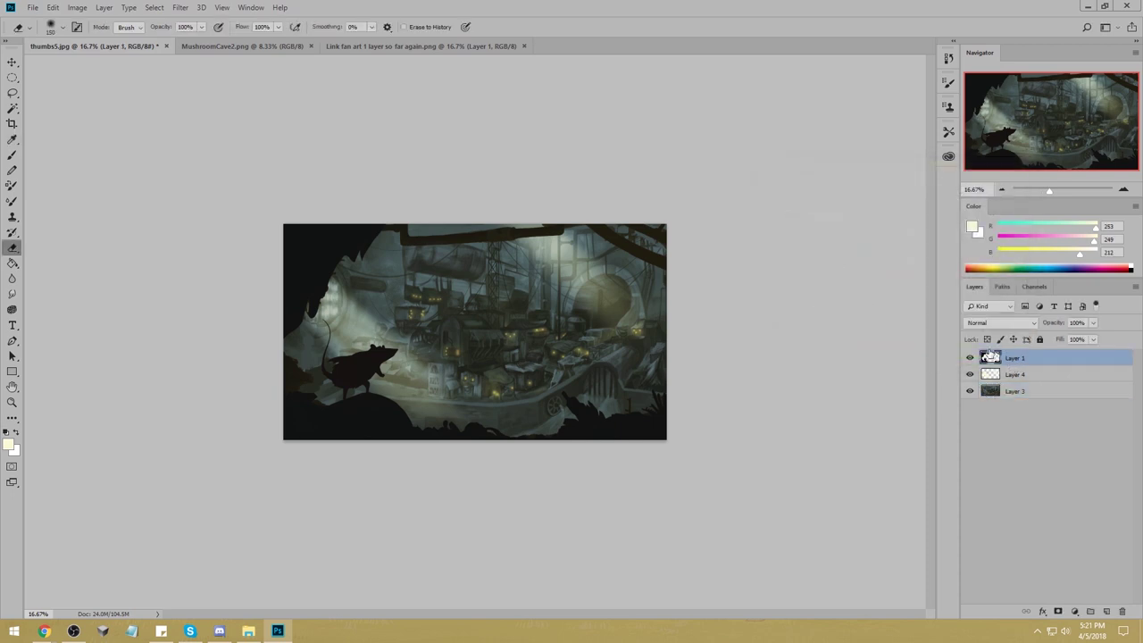
left_click(180, 8)
mouse_move(204, 179)
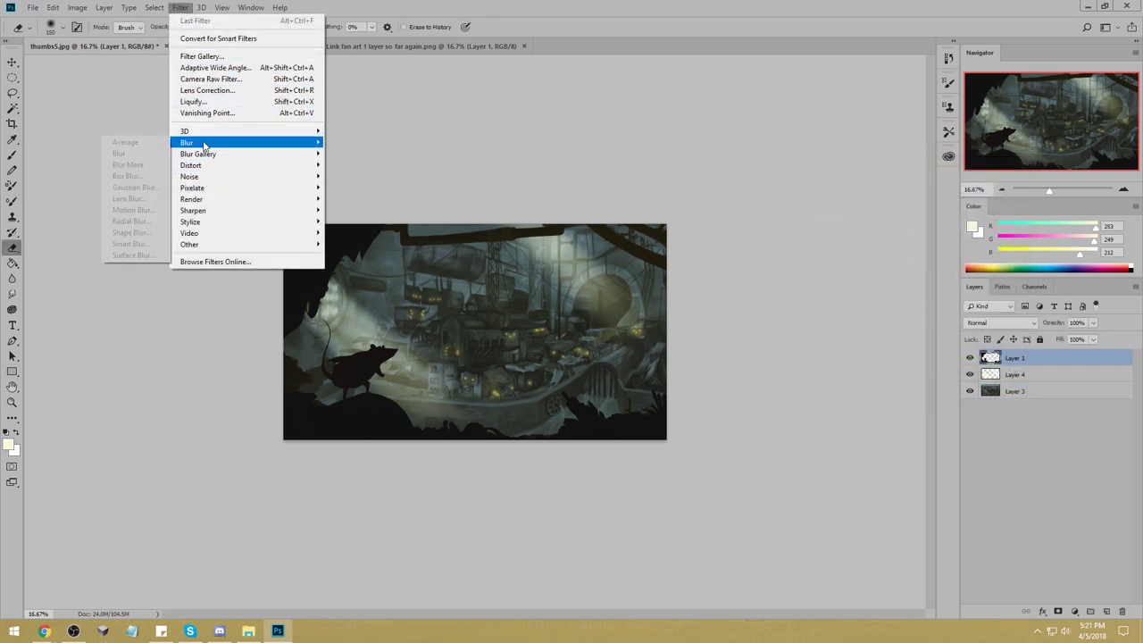
mouse_move(205, 144)
left_click(143, 188)
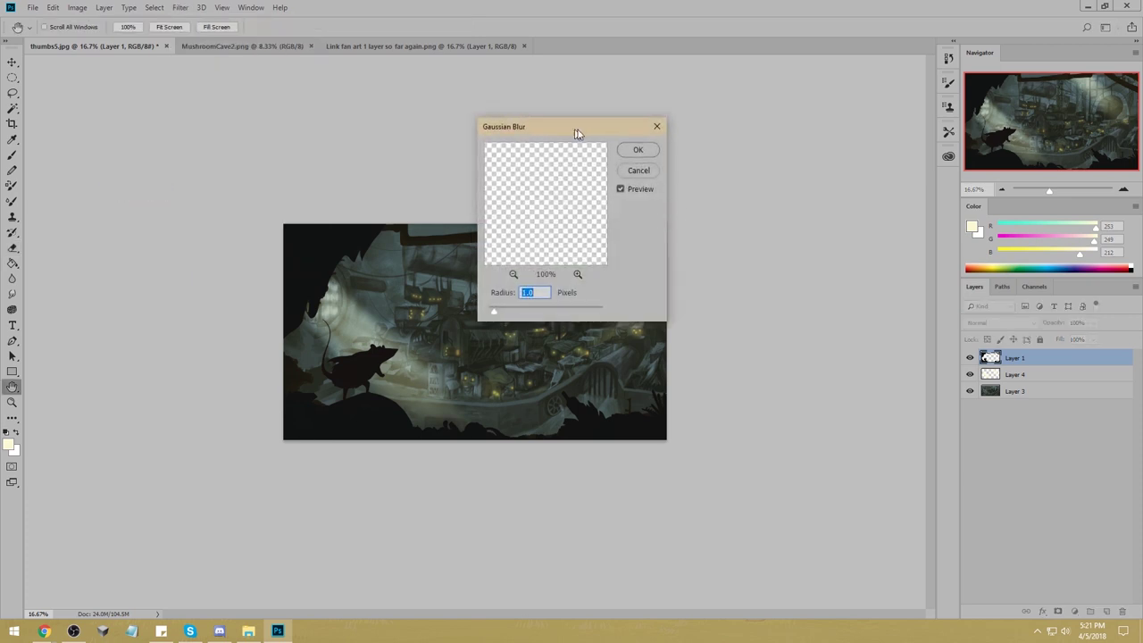
left_click_drag(576, 127, 836, 145)
left_click_drag(746, 335, 777, 335)
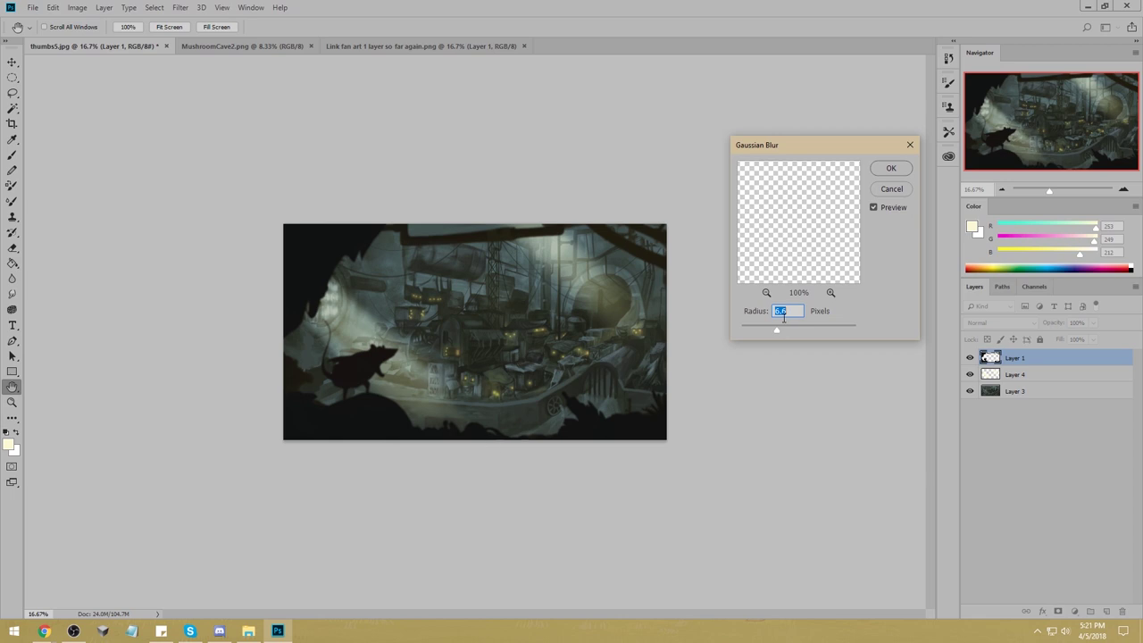
left_click_drag(778, 334, 764, 332)
left_click(890, 170)
Lasso the foreground foliage in the painting's lower-right corner and move it onto its own layer.
key("l")
mouse_move(685, 379)
left_mouse_down()
mouse_move(523, 413)
mouse_move(711, 502)
mouse_move(681, 349)
left_mouse_up()
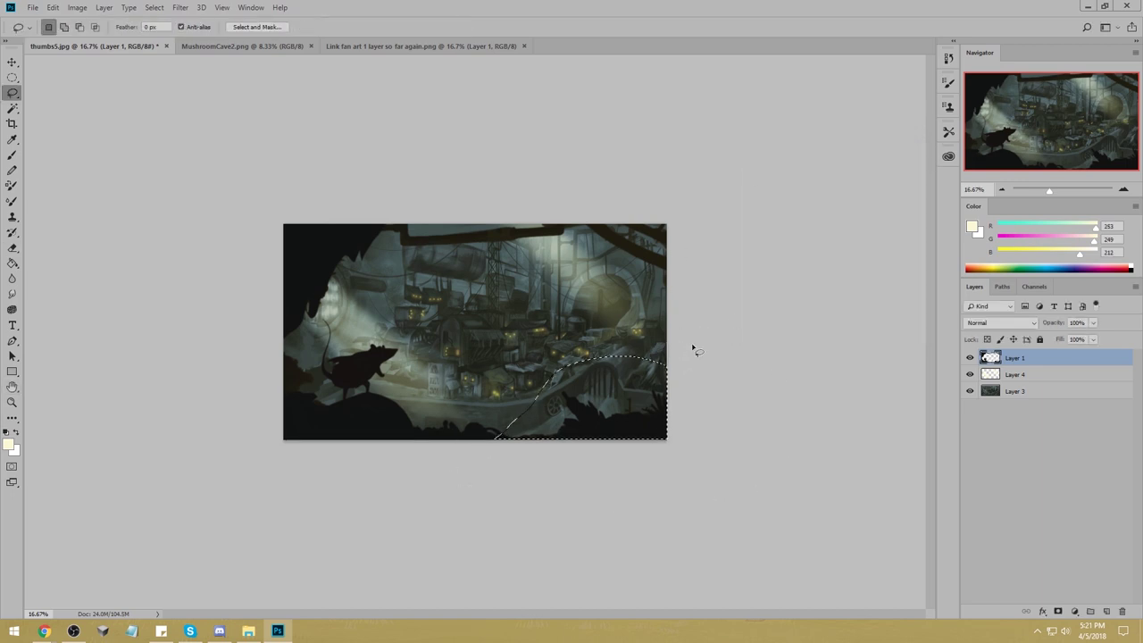
key("ctrl+j")
Enlarge the separated foliage to about 154% and position it along the painting's lower-right edge.
key("v")
left_click_drag(486, 369, 395, 330)
mouse_move(584, 404)
left_mouse_down()
mouse_move(597, 429)
mouse_move(593, 421)
left_mouse_up()
left_click_drag(667, 366, 675, 362)
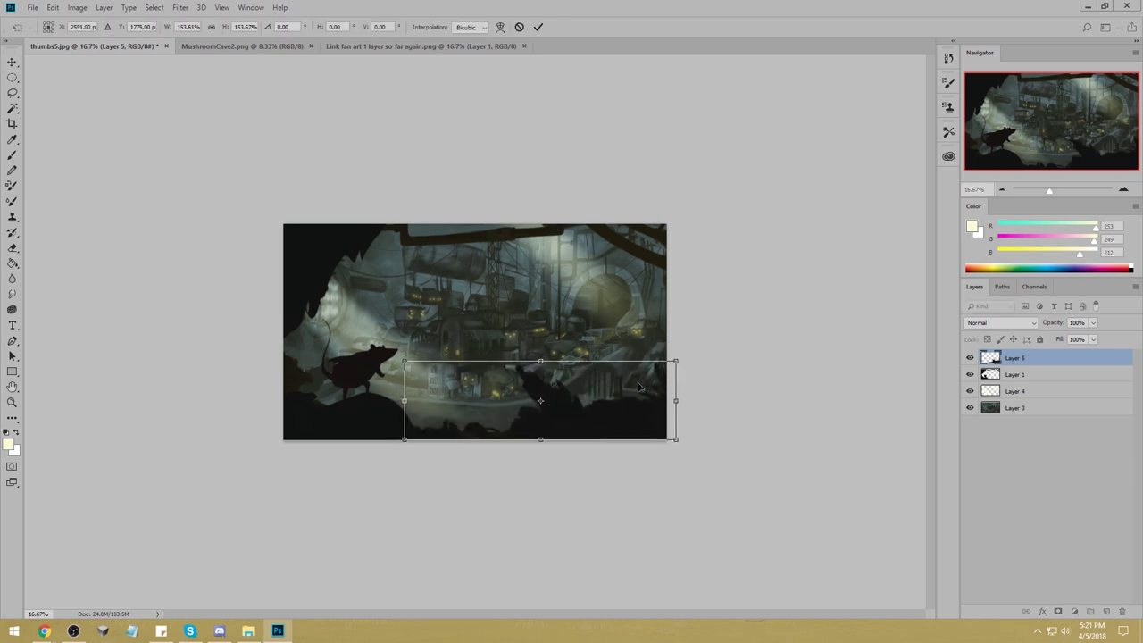
mouse_move(617, 418)
left_mouse_down()
mouse_move(604, 419)
mouse_move(607, 406)
left_mouse_up()
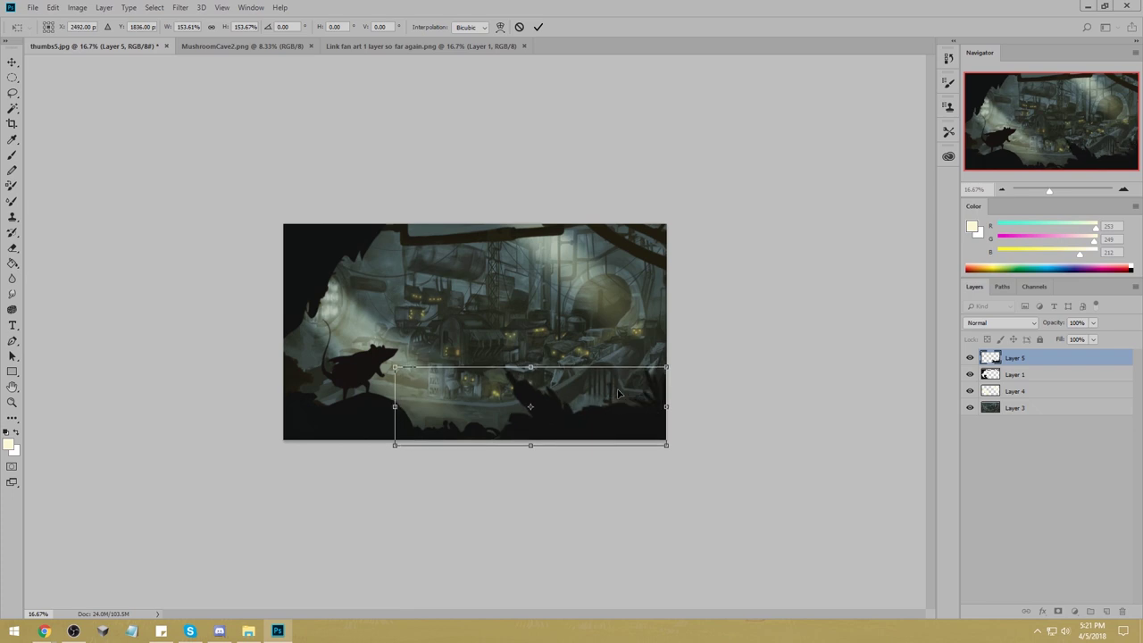
key("Return")
Apply a stronger Gaussian Blur of about 6.2 pixels to the enlarged foliage on Layer 5.
left_click(180, 7)
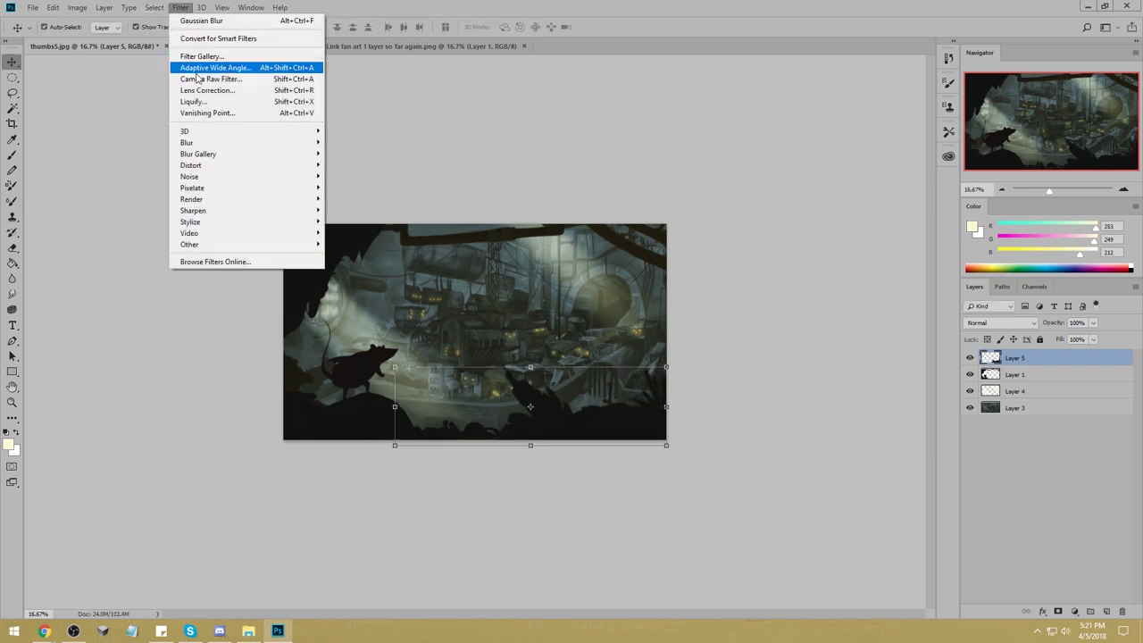
mouse_move(187, 142)
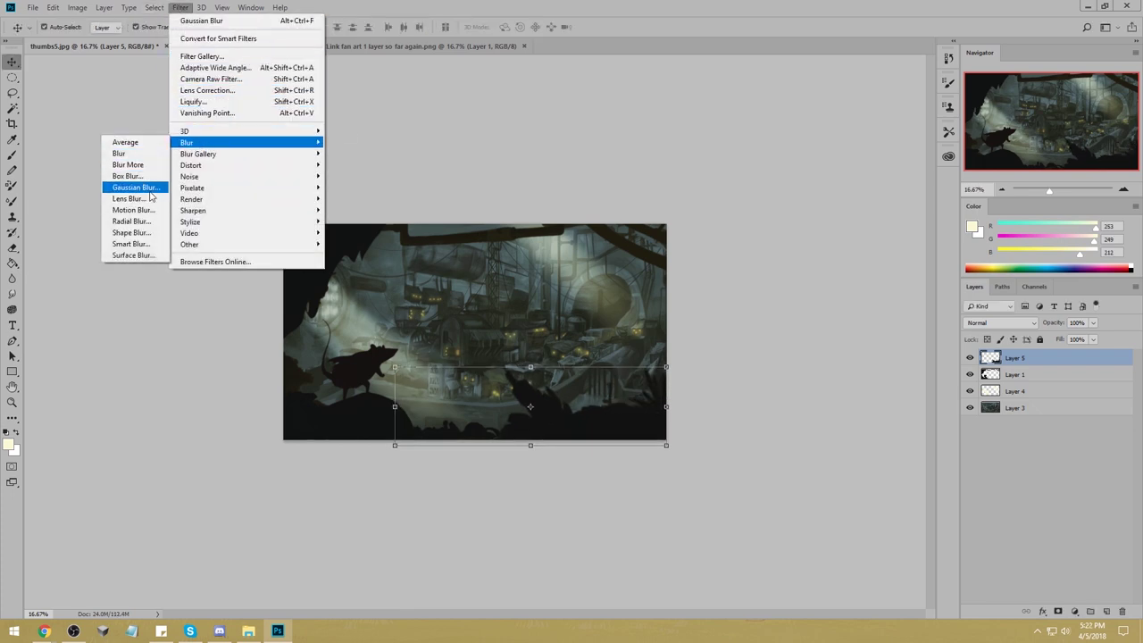
left_click(134, 187)
left_click_drag(763, 334, 776, 334)
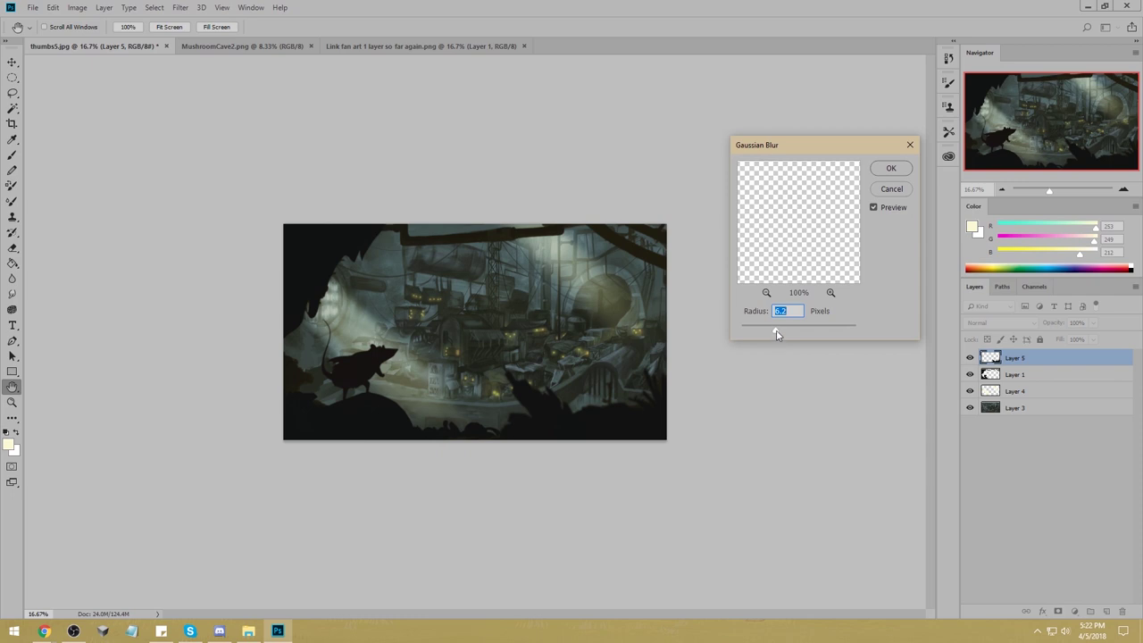
left_click_drag(776, 334, 783, 333)
left_click_drag(782, 331, 776, 334)
left_click(890, 168)
key("v")
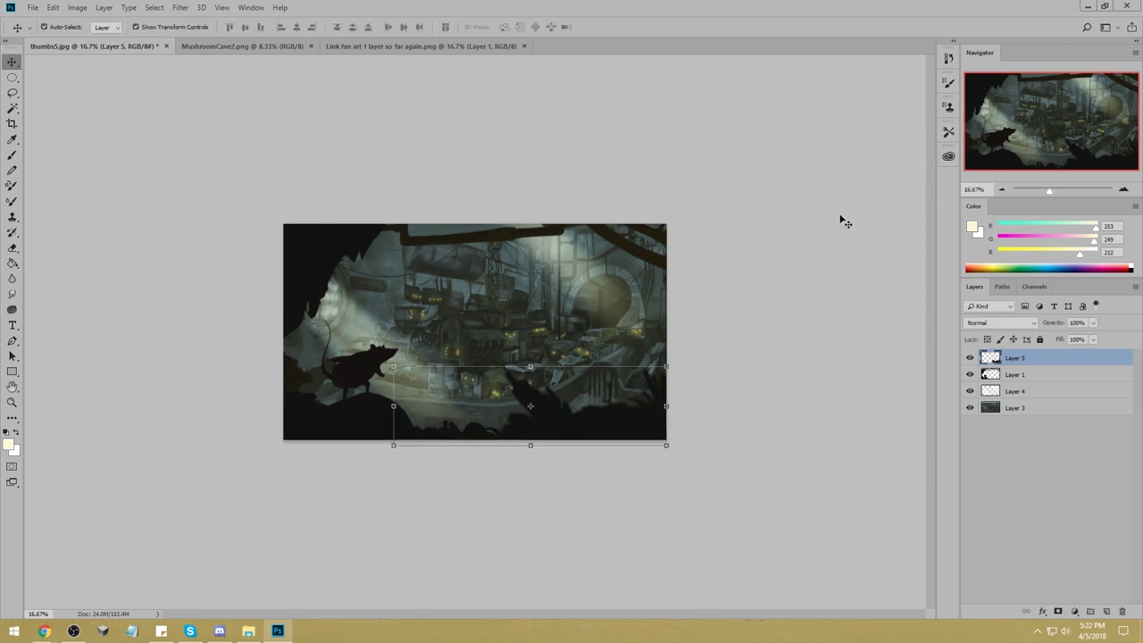
key("b")
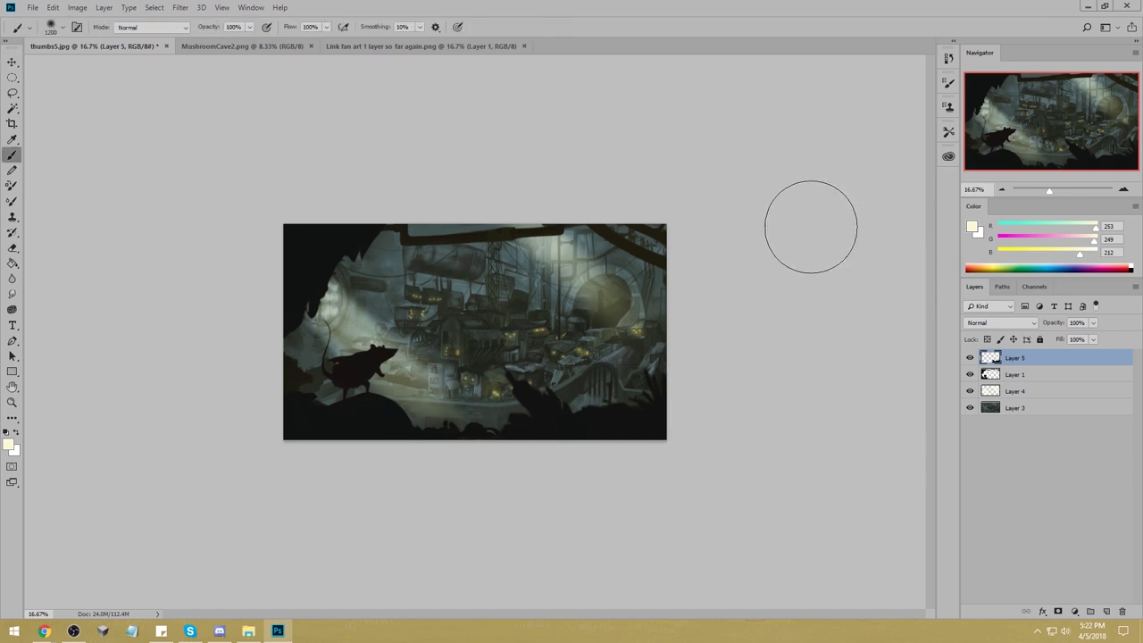
key("bracketleft")
key("bracketleft")
key("bracketleft")
key("bracketleft")
key("bracketleft")
key("bracketleft")
key("bracketleft")
left_click(1022, 378)
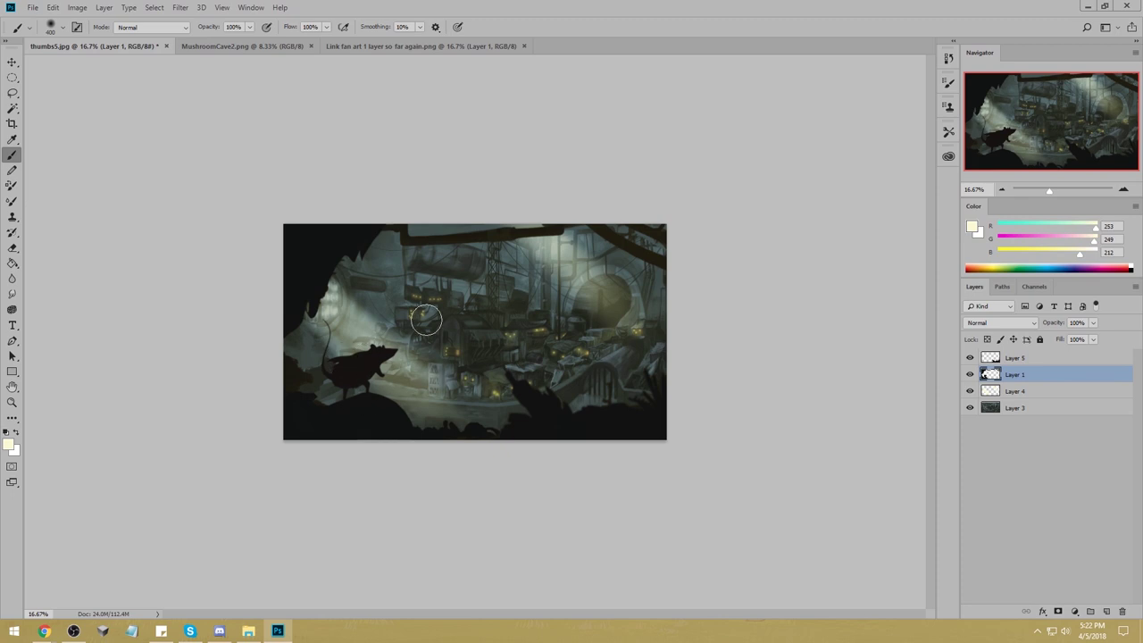
left_click(1025, 391)
Load Layer 1's silhouettes as a selection and add a new layer directly above Layer 4.
left_click(1036, 375)
key("v")
left_click(990, 375, "ctrl")
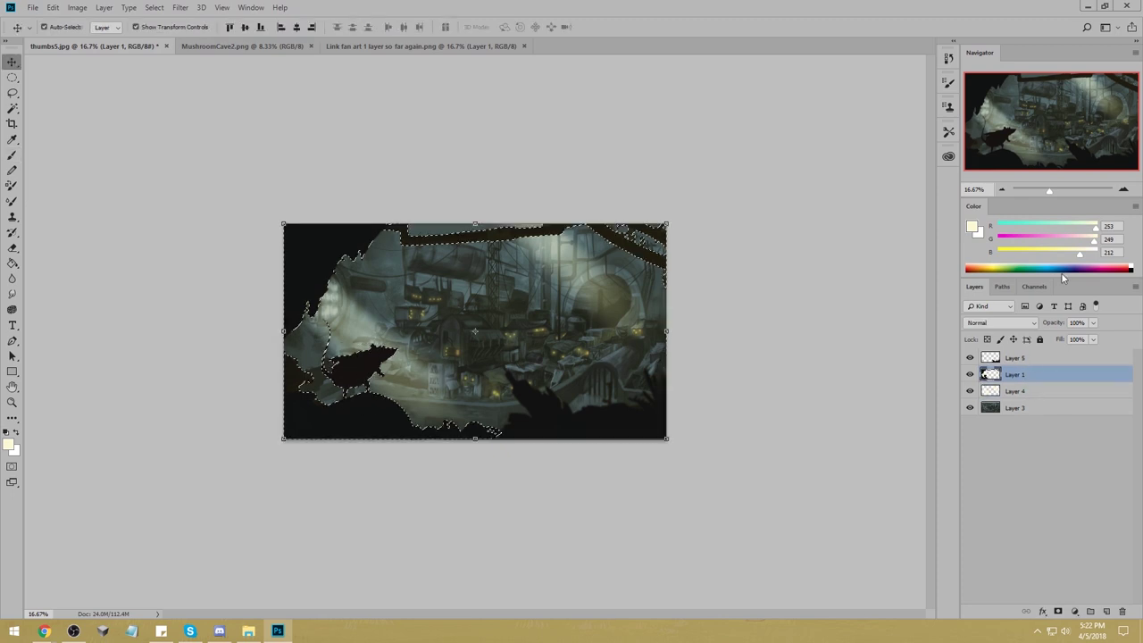
left_click(1018, 391)
left_click(1106, 611)
Fill the silhouette selection on Layer 6 with a grey-teal sampled from the background (RGB 74, 93, 94) and deselect.
key("g")
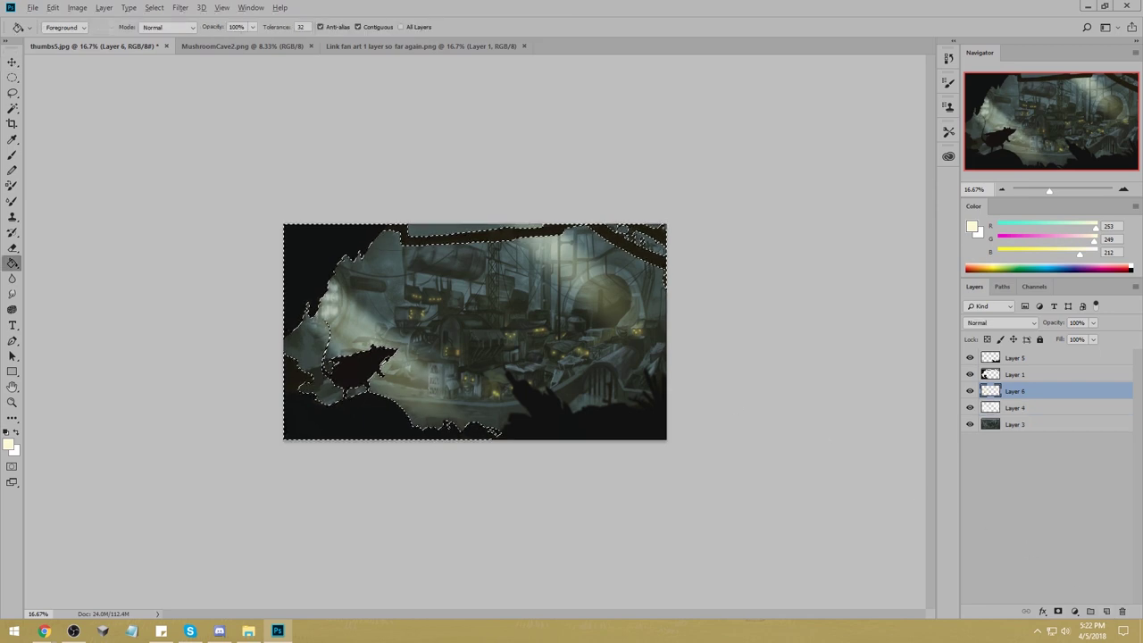
left_click(408, 364, "alt")
left_click(378, 428, "alt")
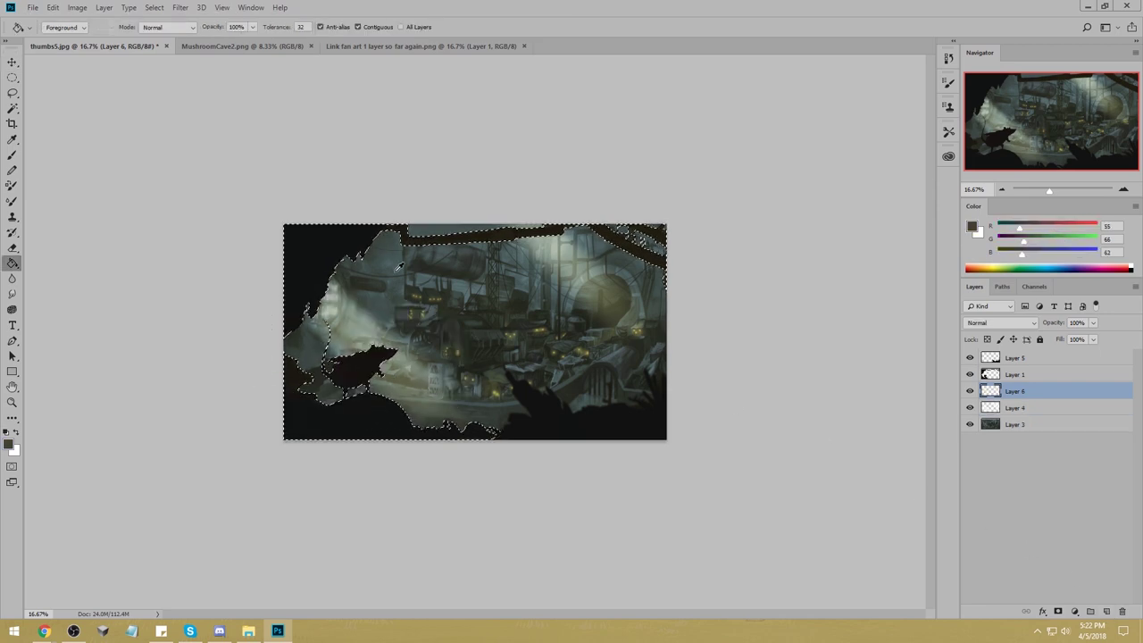
left_click(378, 427)
key("m")
right_click(378, 341)
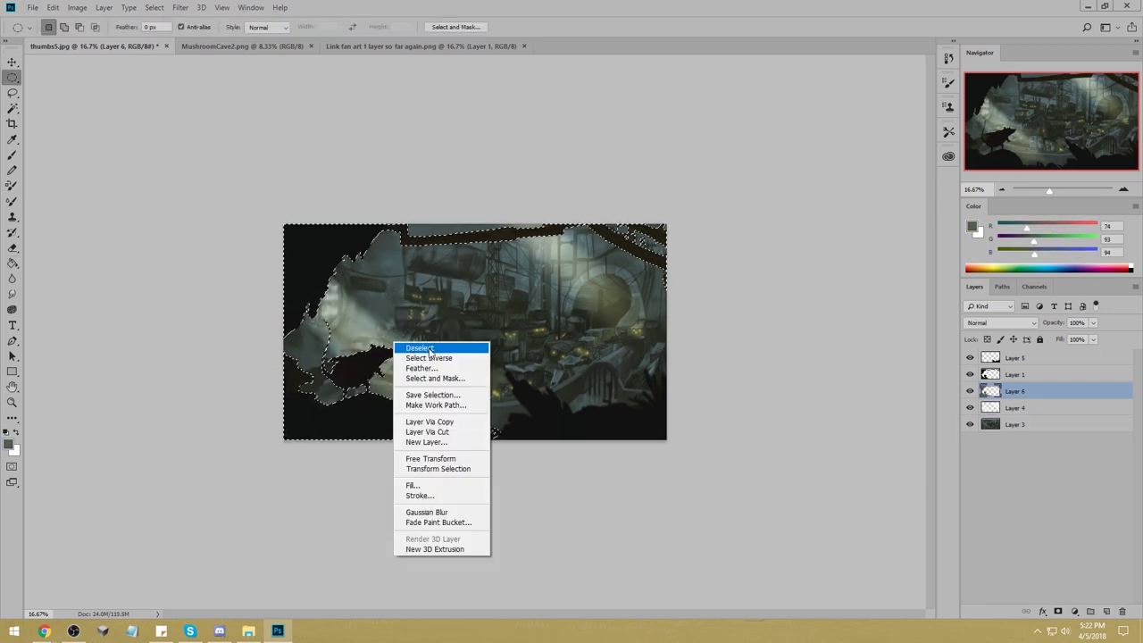
left_click(407, 347)
Lower Layer 1's fill to about 85% and darken the foliage on Layer 5 to a Lightness of about -67.
left_click(1045, 374)
left_click_drag(1093, 339, 1082, 356)
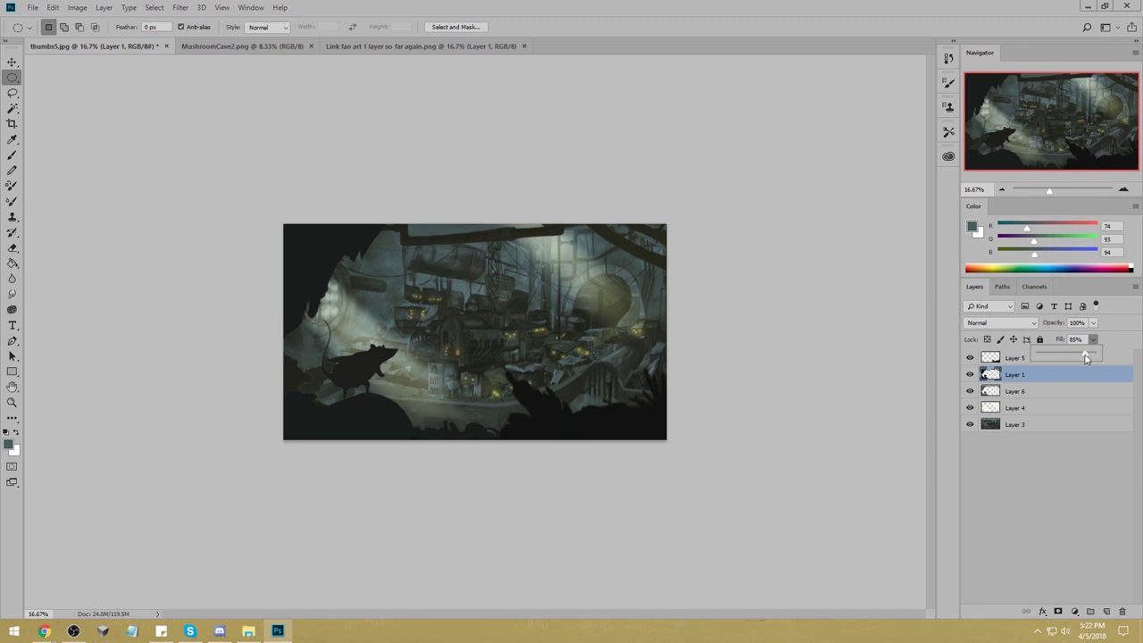
left_click(1020, 362)
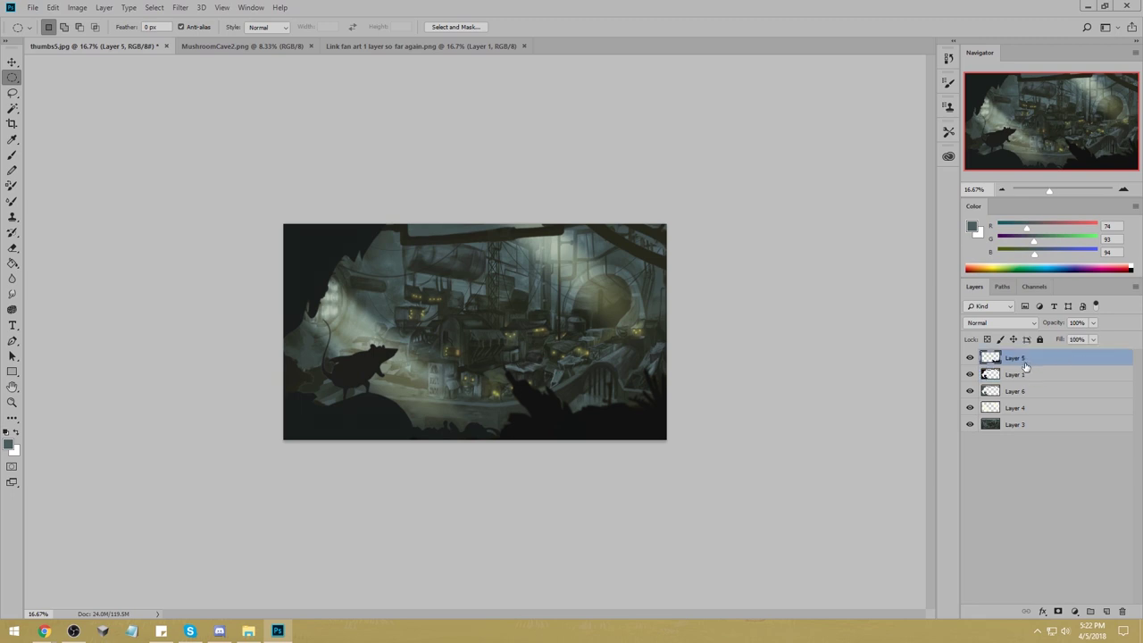
key("ctrl+u")
left_click_drag(865, 317, 828, 315)
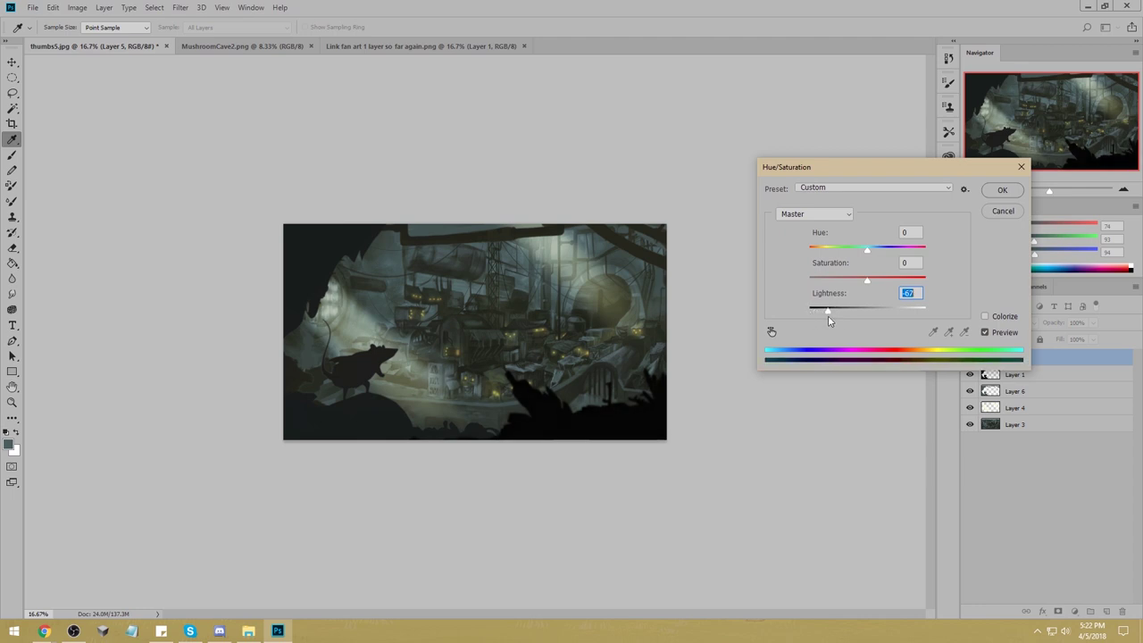
left_click(1003, 192)
Set Layer 1's fill to 92% and merge it down into the grey-teal layer beneath it.
left_click(1038, 375)
left_click(1093, 340)
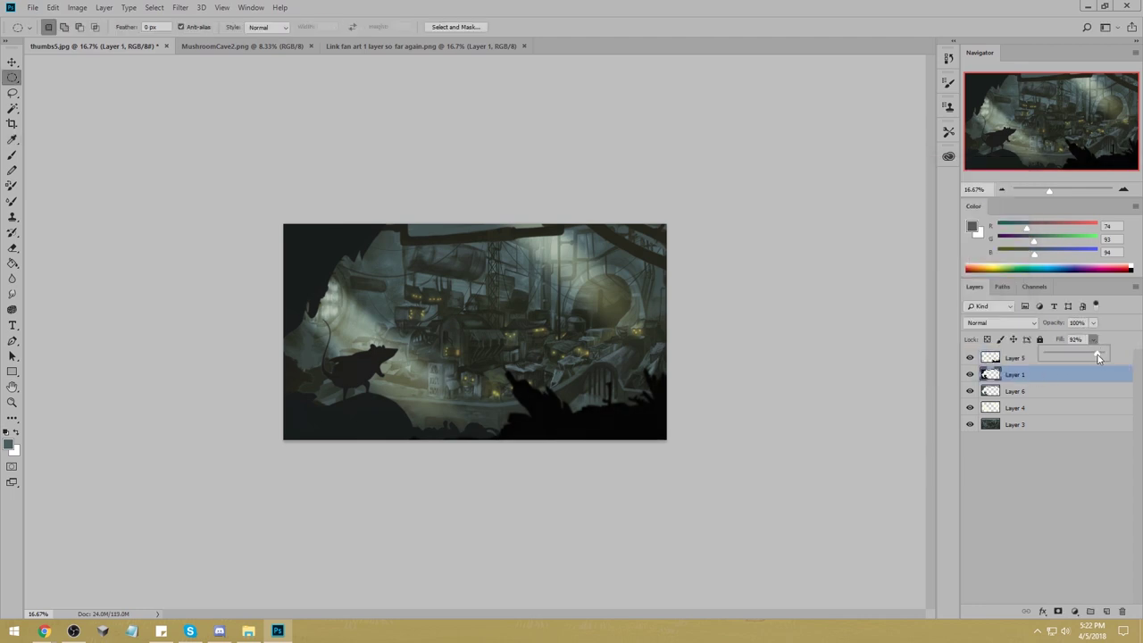
left_click_drag(1097, 354, 1101, 353)
right_click(1025, 374)
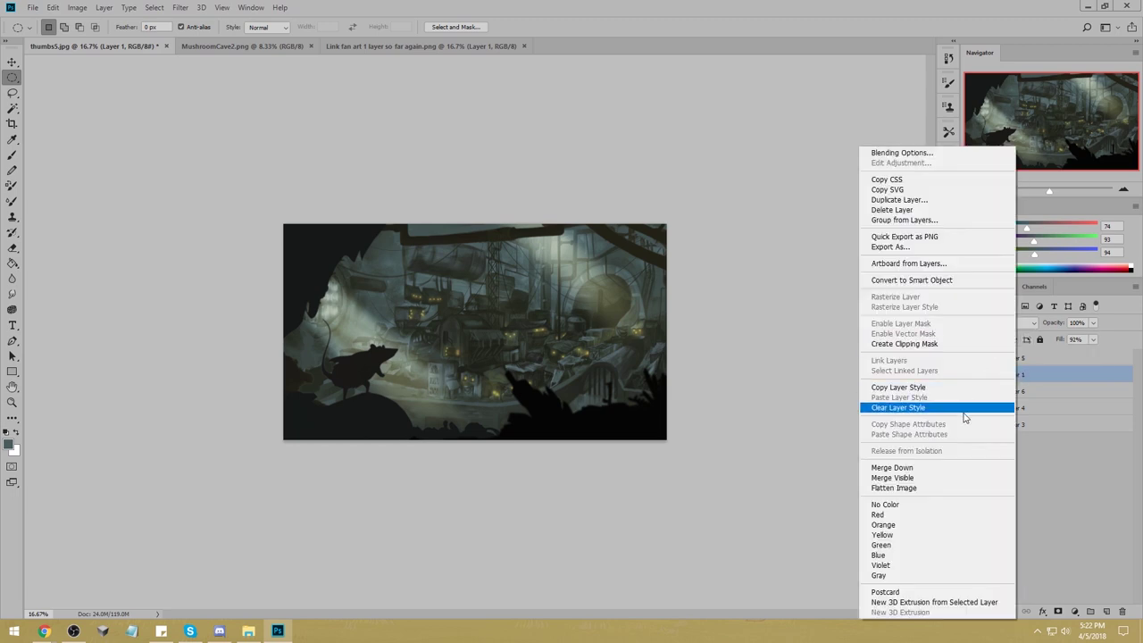
left_click(911, 470)
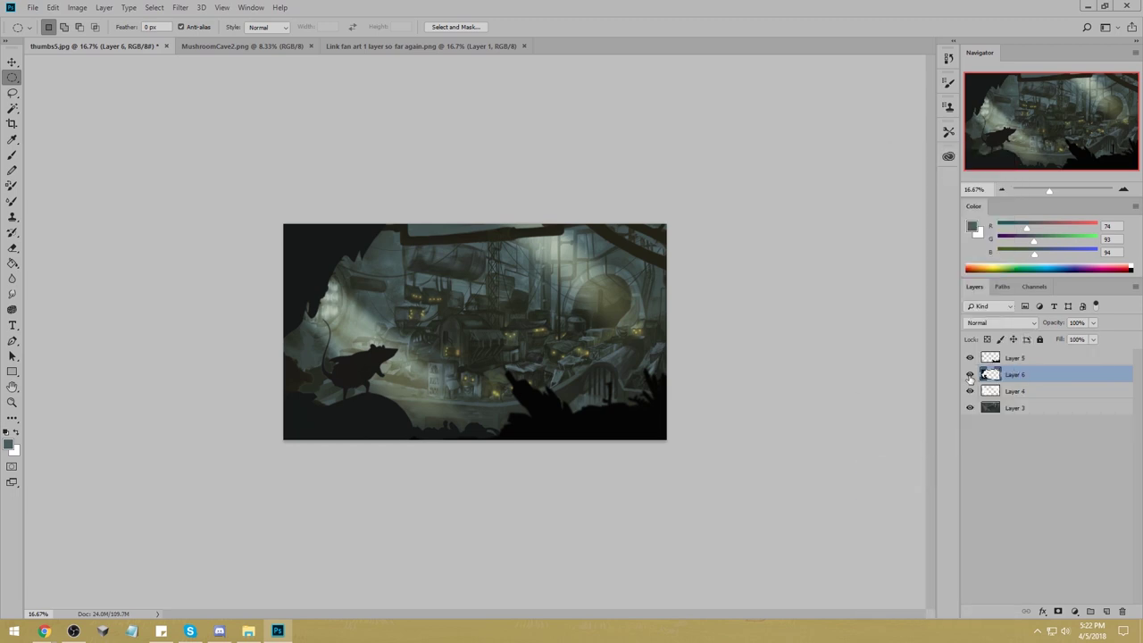
Toggle the merged silhouette layer's visibility to compare the painting with and without it.
left_click(971, 375)
left_click(970, 374)
left_click(970, 375)
left_click(971, 375)
Select the town painting on Layer 3 and switch to the Sponge tool.
left_click(1034, 411)
key("b")
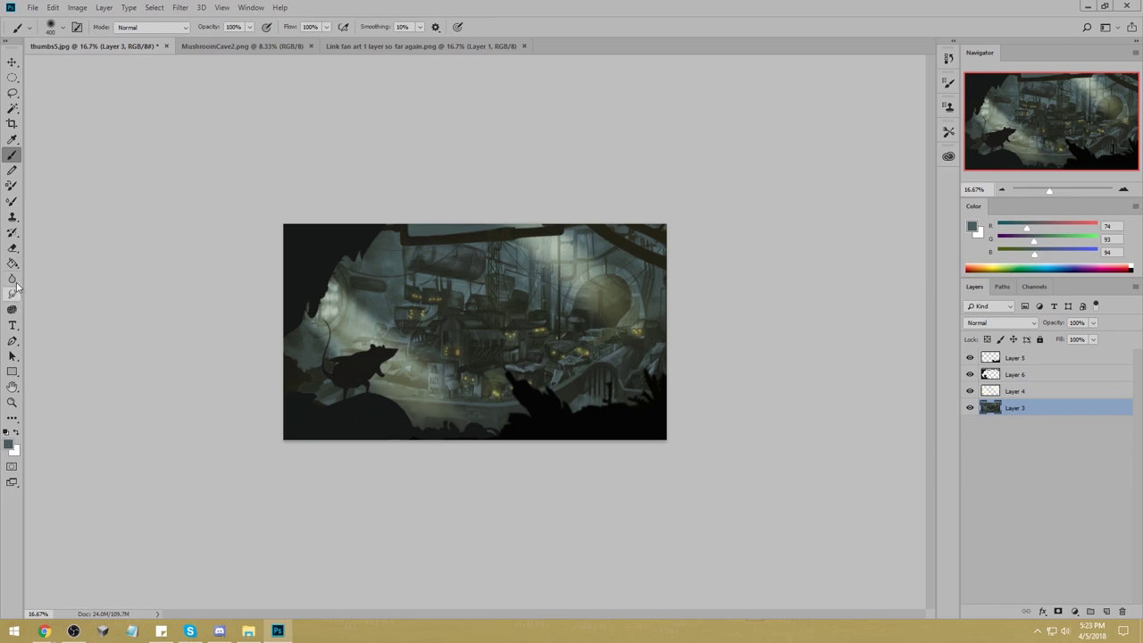
left_click(16, 312)
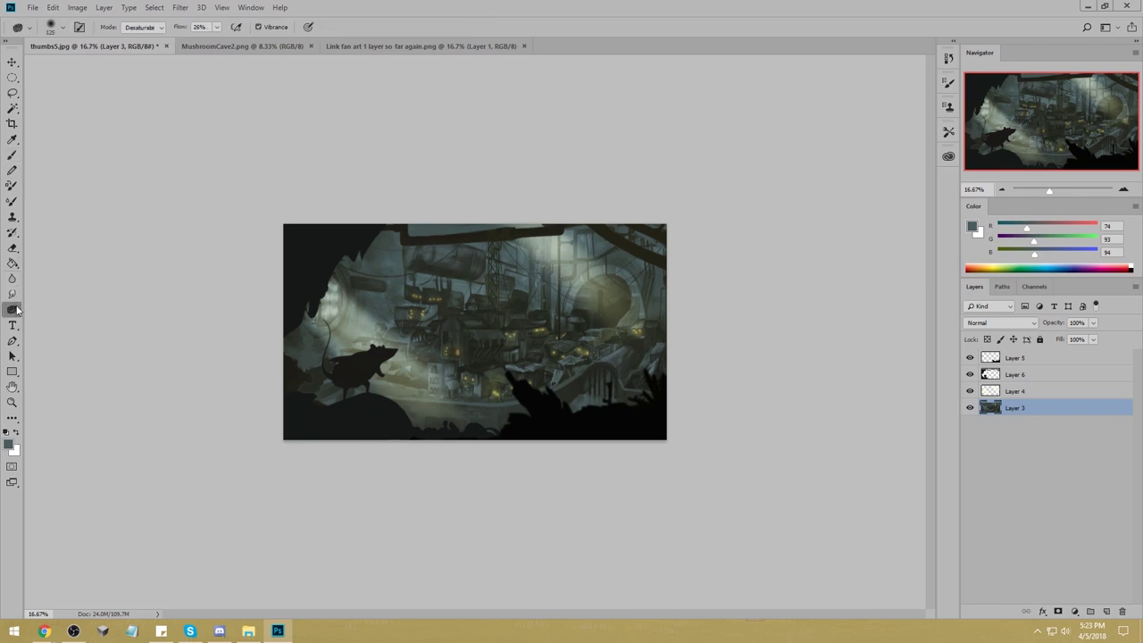
Select Layer 4 and toggle its visibility to compare the painting with and without the soft glow.
left_click(1051, 394)
right_click(1027, 395)
left_click(1061, 390)
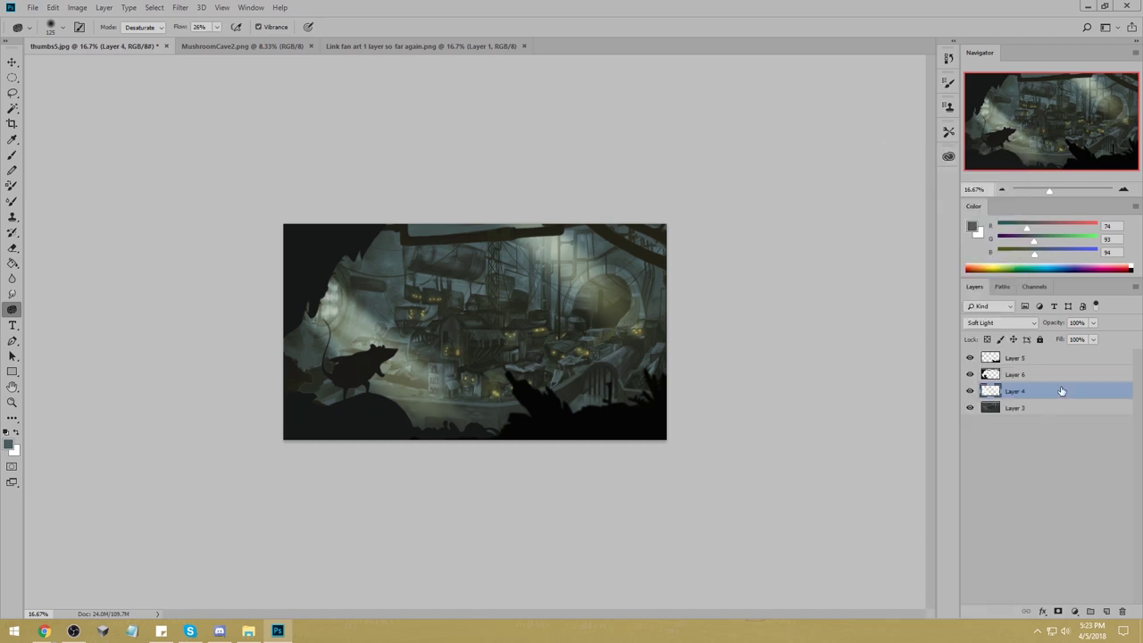
left_click(971, 391)
left_click(970, 391)
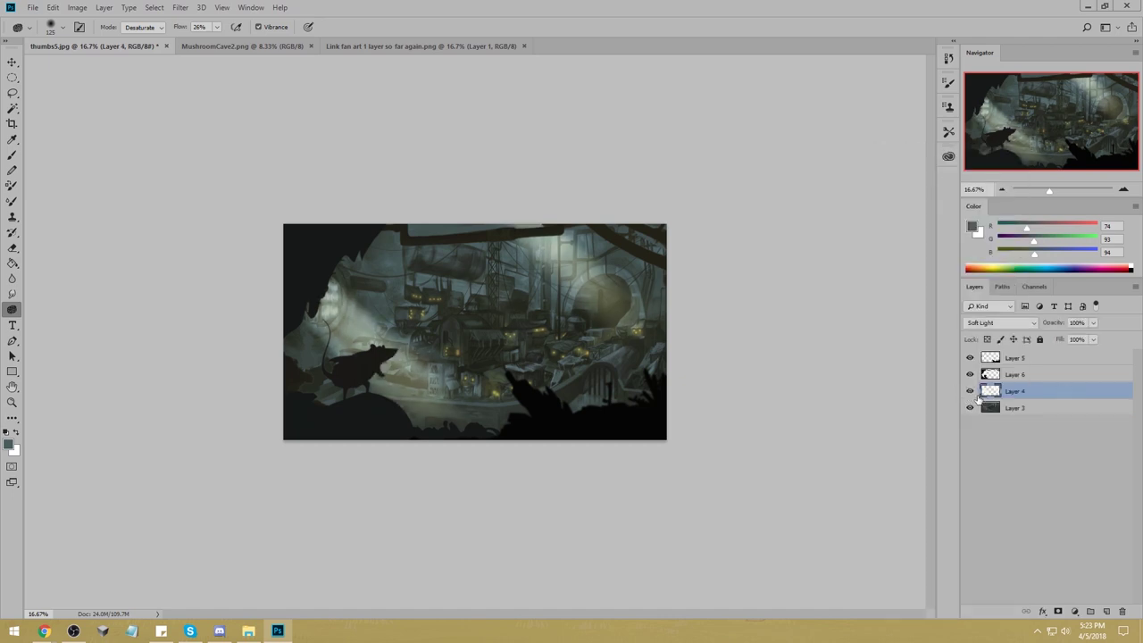
Merge the soft-glow Layer 4 down into Layer 3 and set the Sponge tool to size 150 in Saturate mode.
right_click(1029, 400)
left_click(903, 468)
key("bracketright")
key("bracketright")
key("bracketright")
key("bracketright")
key("[")
key("[")
key("[")
key("bracketleft")
key("bracketleft")
key("bracketleft")
left_click(140, 28)
left_click(143, 48)
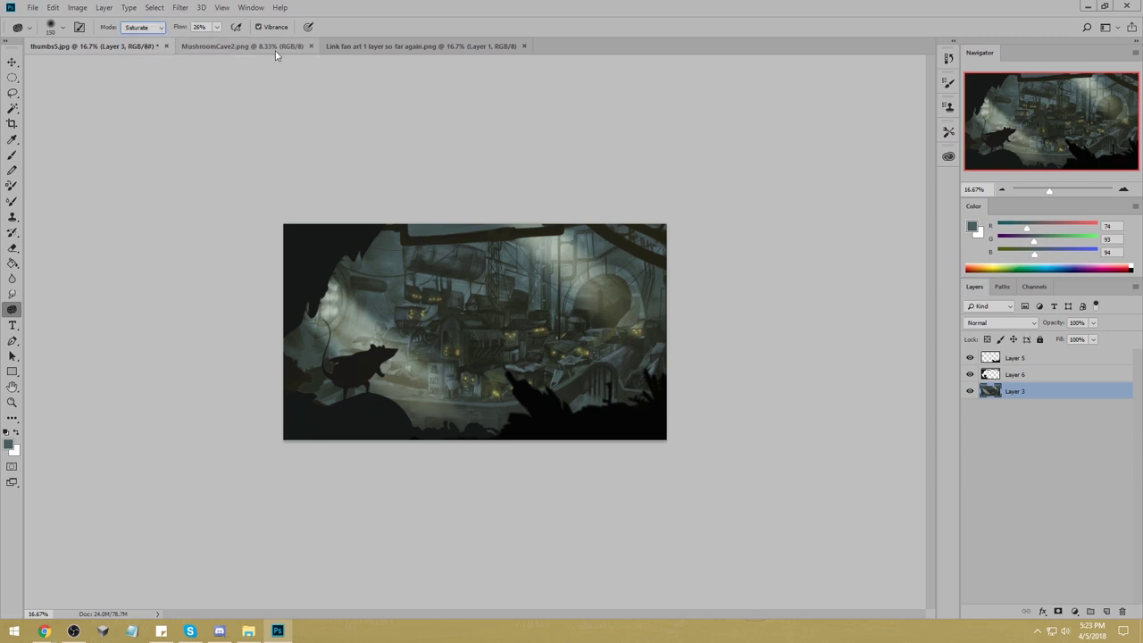
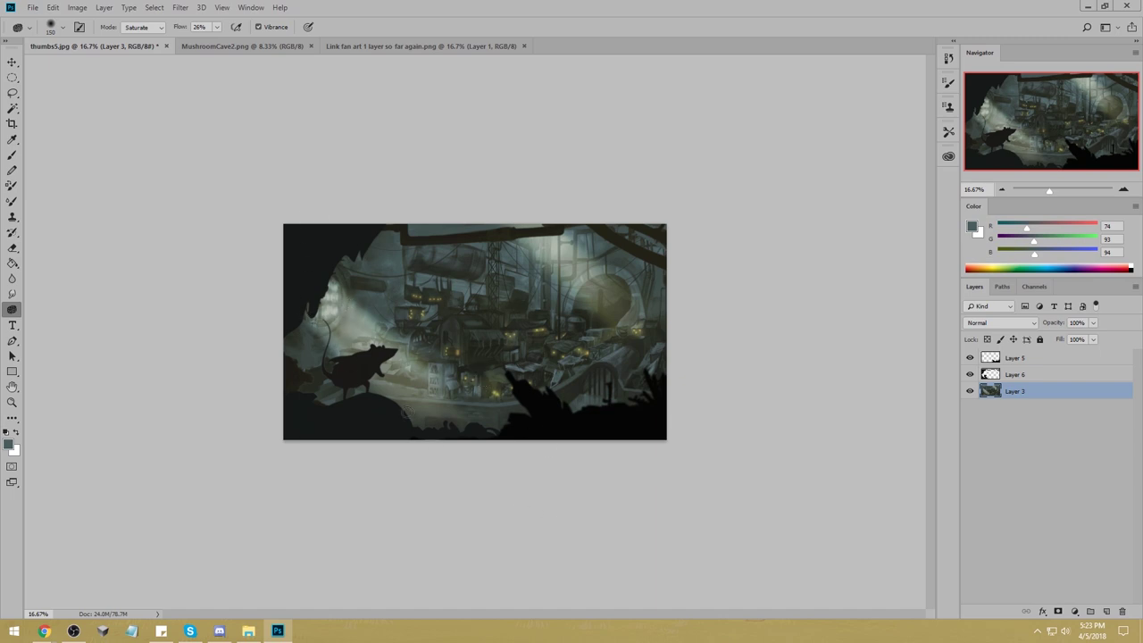
Set the foreground colour to a pale yellow with R 252, G 249, B 206.
key("i")
left_click(978, 230)
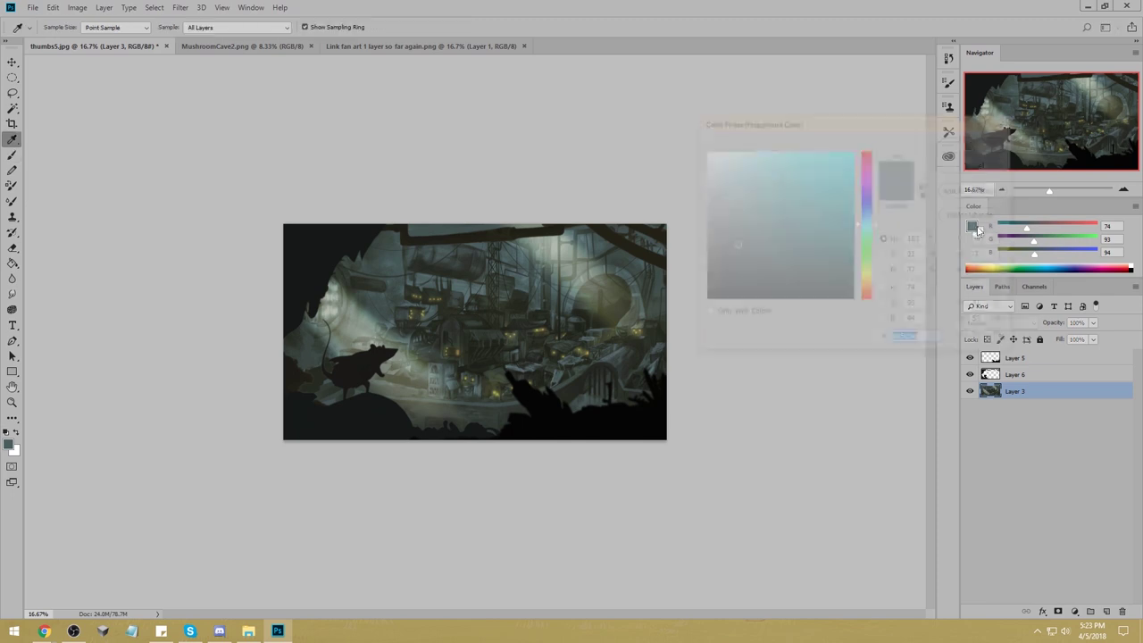
left_click(870, 277)
left_click(730, 154)
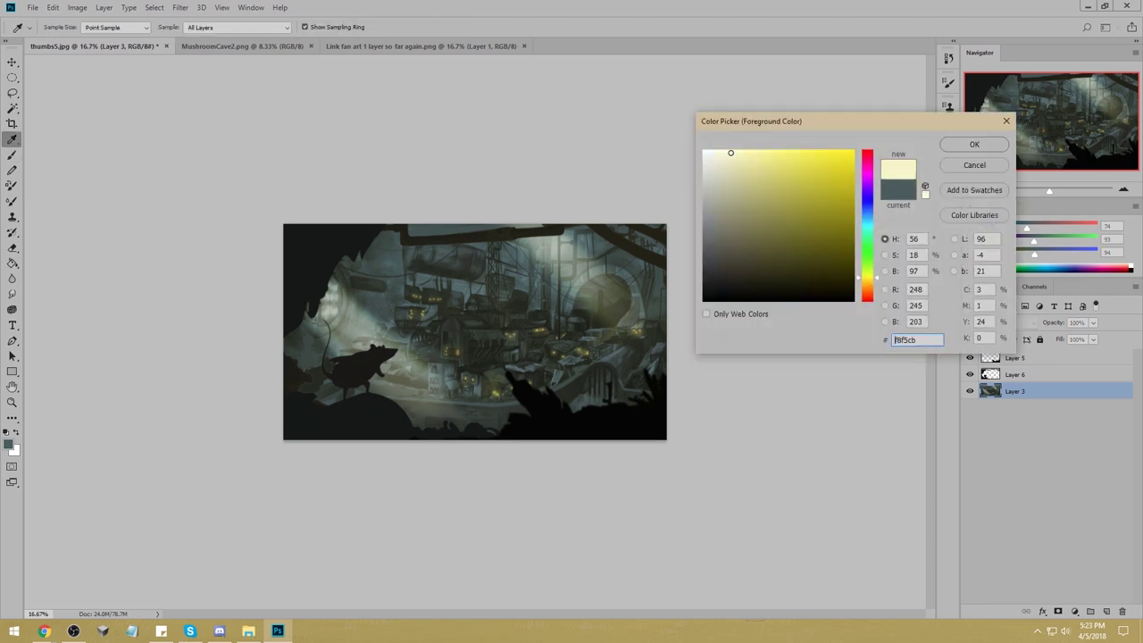
left_click(974, 144)
Set the Brush to 1000 px, Color mode and 11% opacity for tinting the lit areas of Layer 3.
key("b")
key("bracketright")
key("bracketright")
key("bracketright")
key("bracketright")
key("bracketright")
key("bracketright")
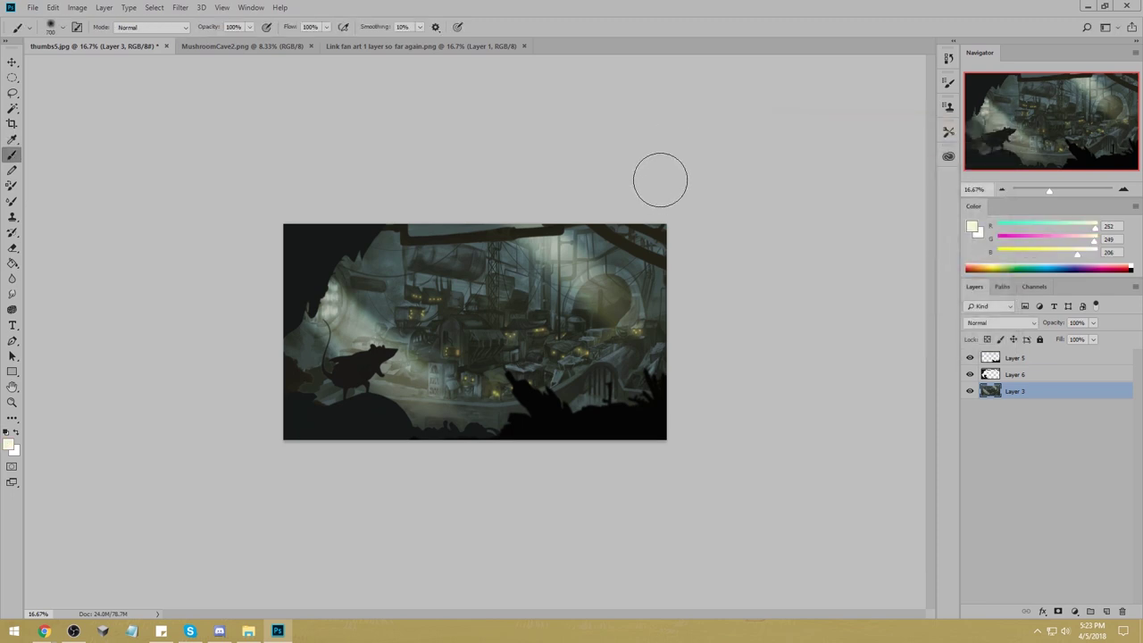
left_click(152, 27)
left_click(148, 324)
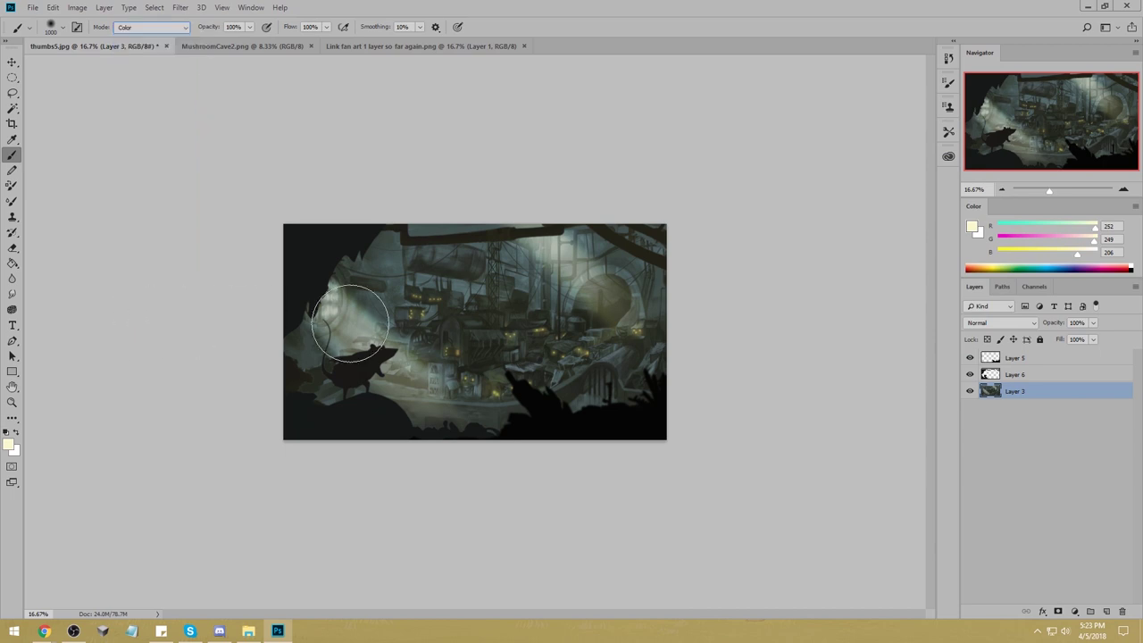
mouse_move(249, 27)
left_mouse_down()
mouse_move(243, 42)
mouse_move(200, 42)
left_mouse_up()
Select silhouette Layer 6, sample the rat's dark colour and lock the layer's transparent pixels.
left_click(1022, 376)
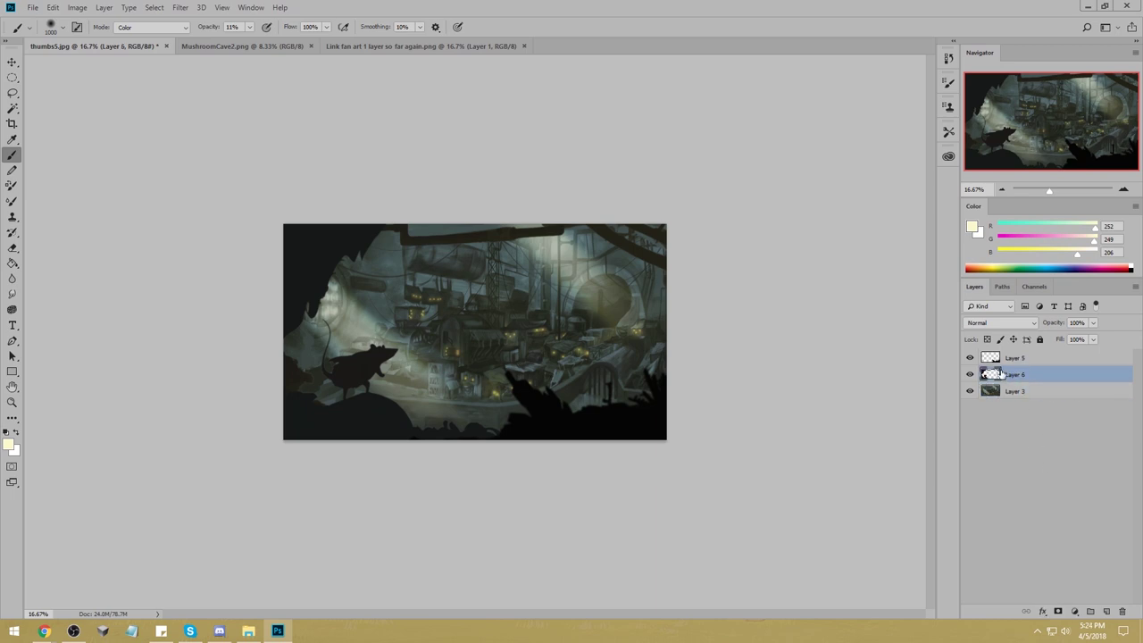
left_click(370, 361, "alt")
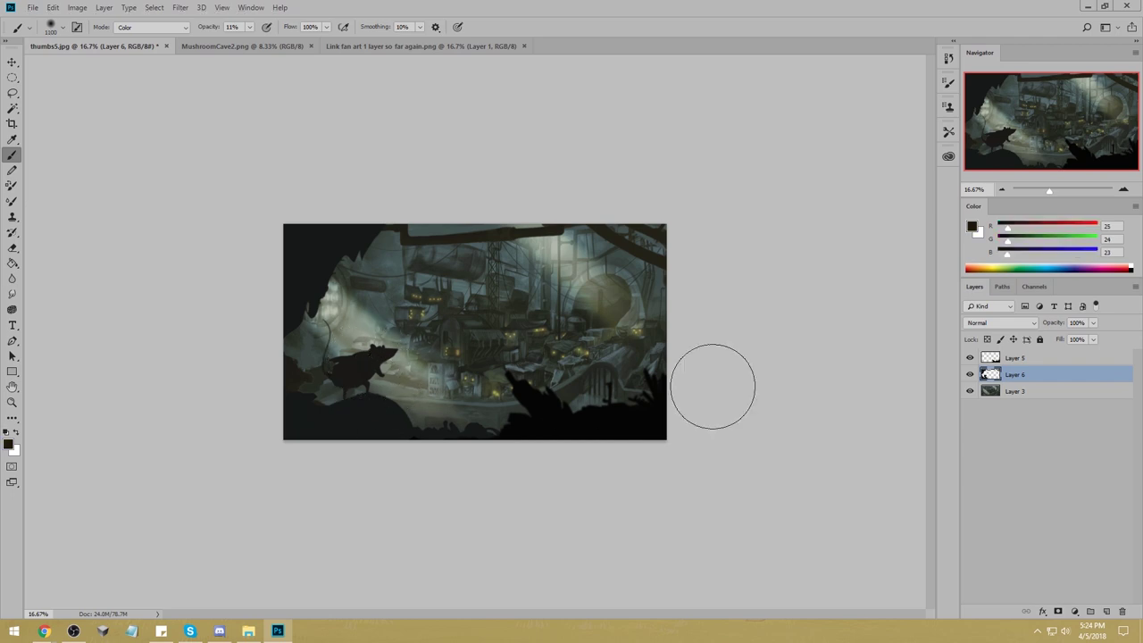
left_click(987, 339)
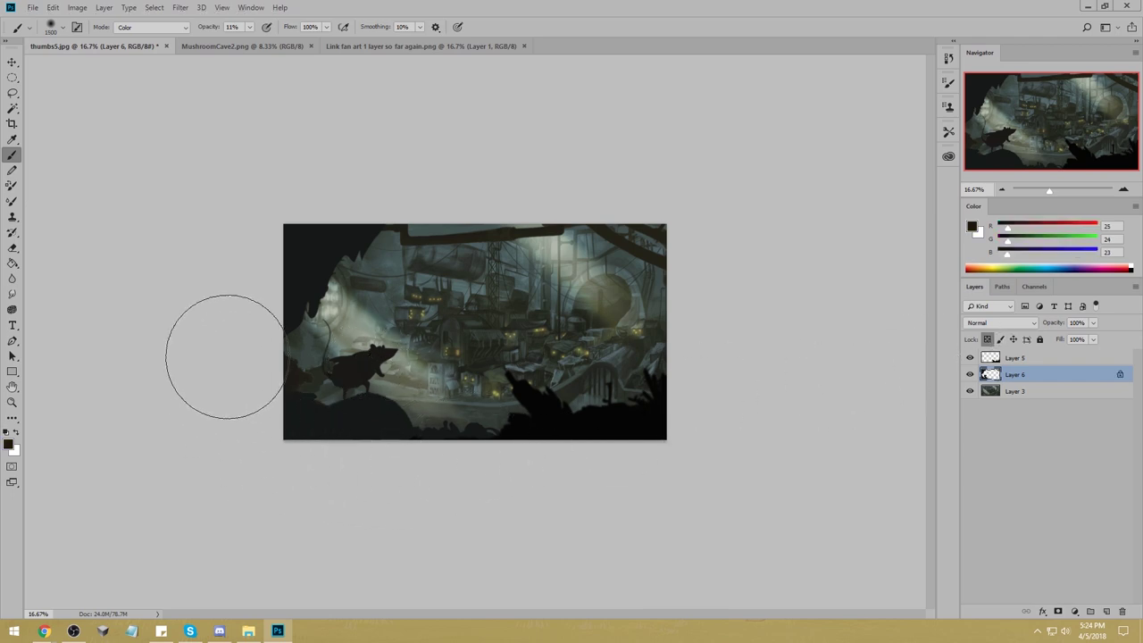
Darken Layer 6's lower silhouettes with a sampled near-black, using a 1600 px Normal brush at 11% opacity, and compare by toggling the layer's visibility.
key("l")
right_click(384, 324)
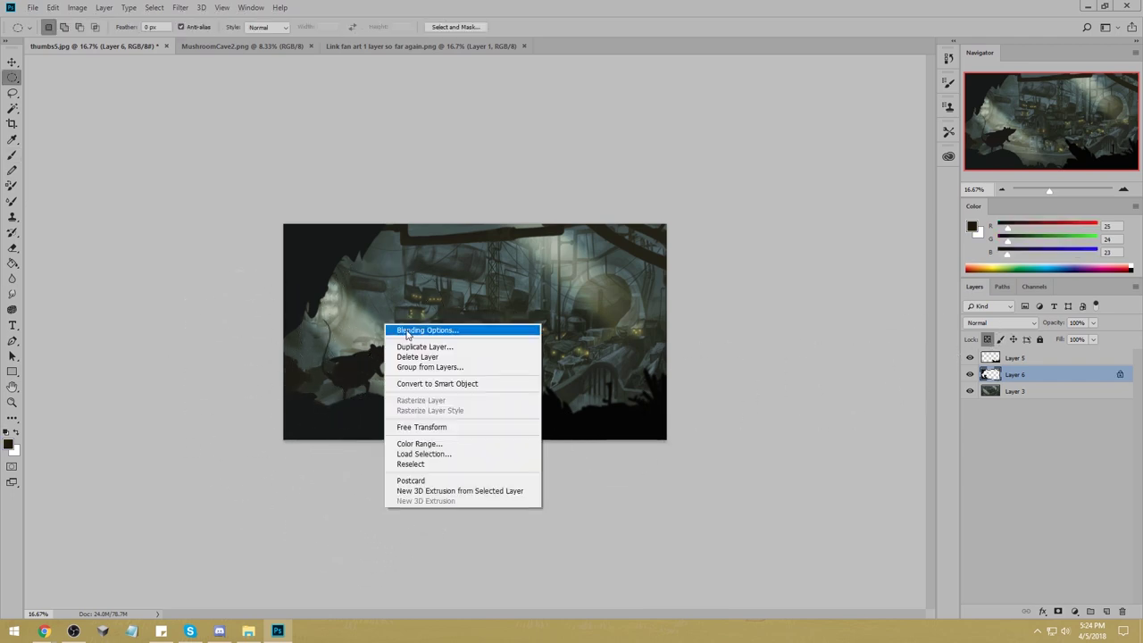
key("Escape")
key("b")
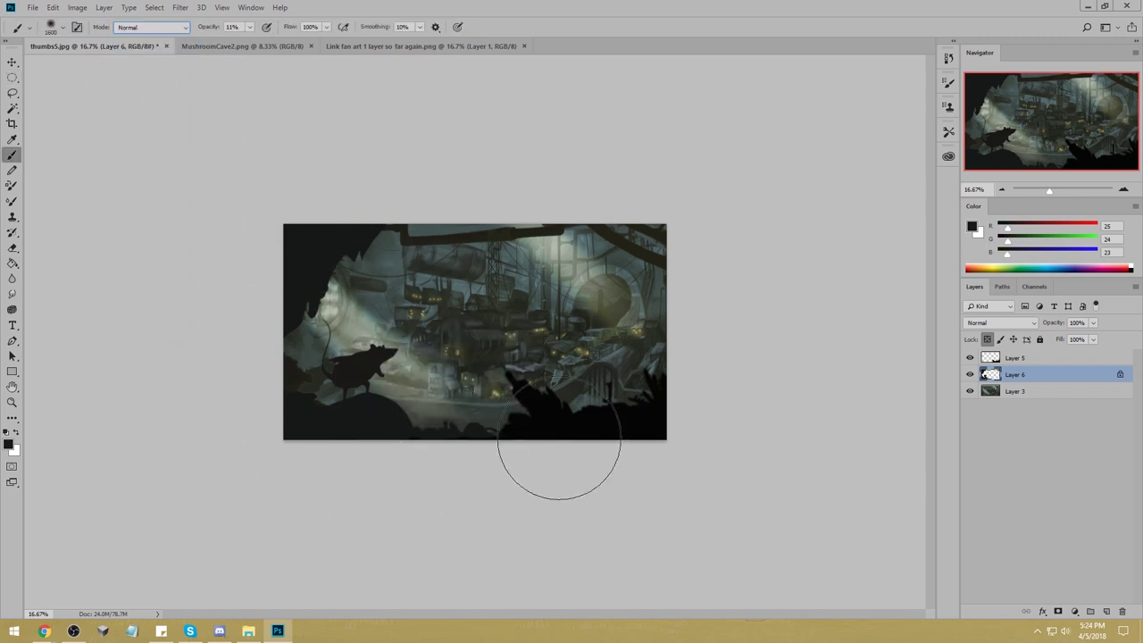
left_click(491, 435, "alt")
mouse_move(491, 443)
left_mouse_down()
mouse_move(339, 458)
mouse_move(265, 336)
mouse_move(367, 497)
mouse_move(447, 492)
mouse_move(244, 342)
mouse_move(395, 494)
mouse_move(348, 418)
left_mouse_up()
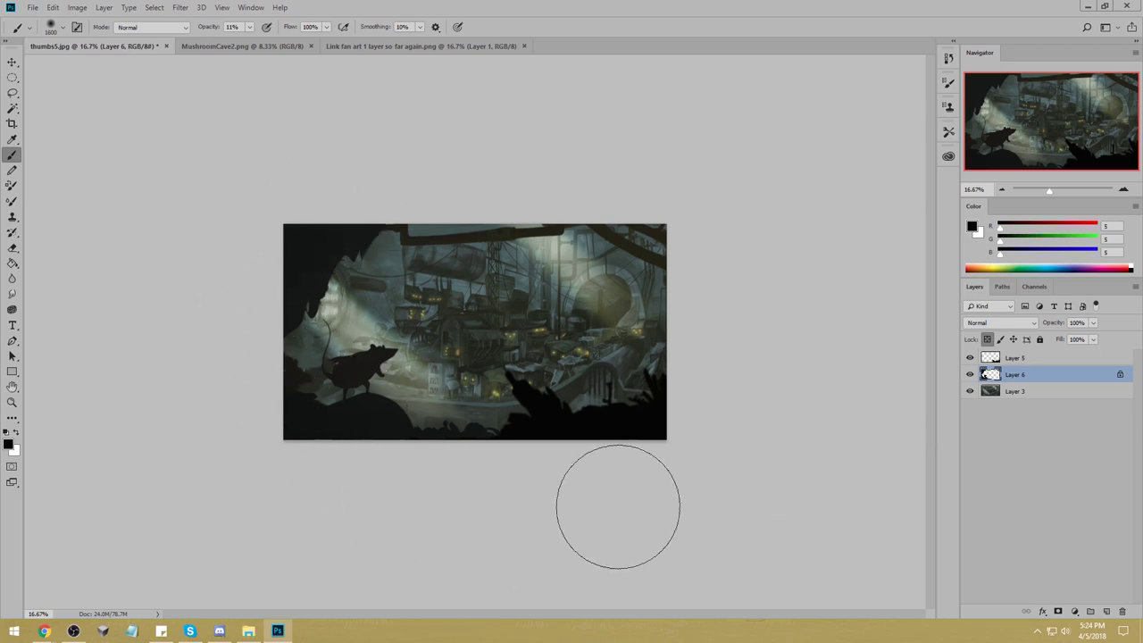
left_click(969, 376)
left_click(970, 376)
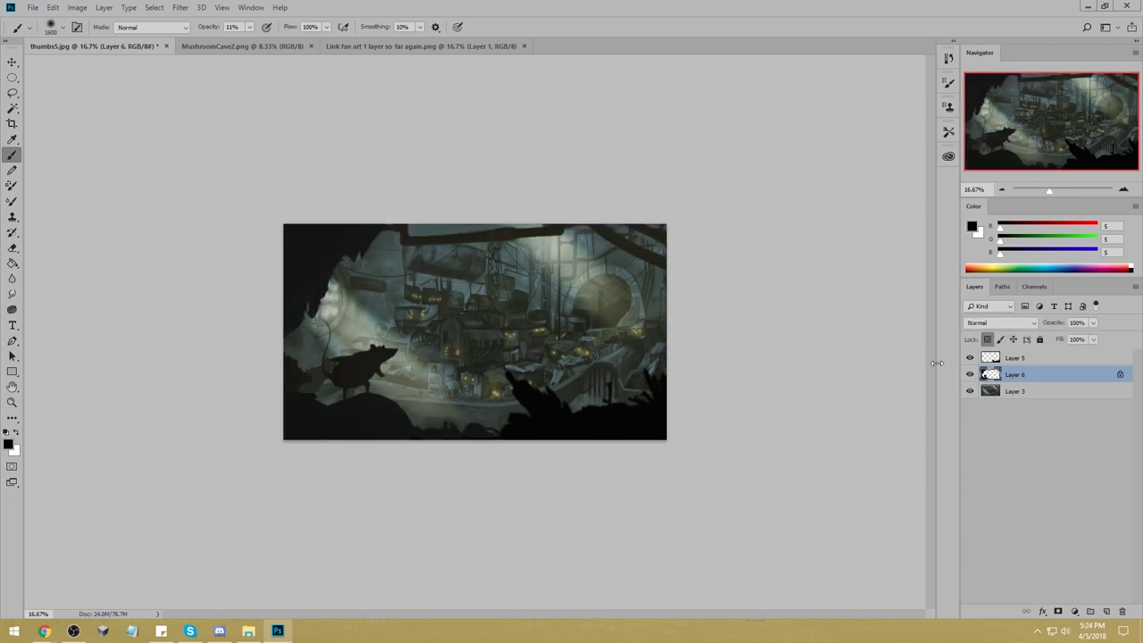
Select the town painting on Layer 3 and choose the textured 80 px brush preset.
left_click(1035, 392)
right_click(545, 283)
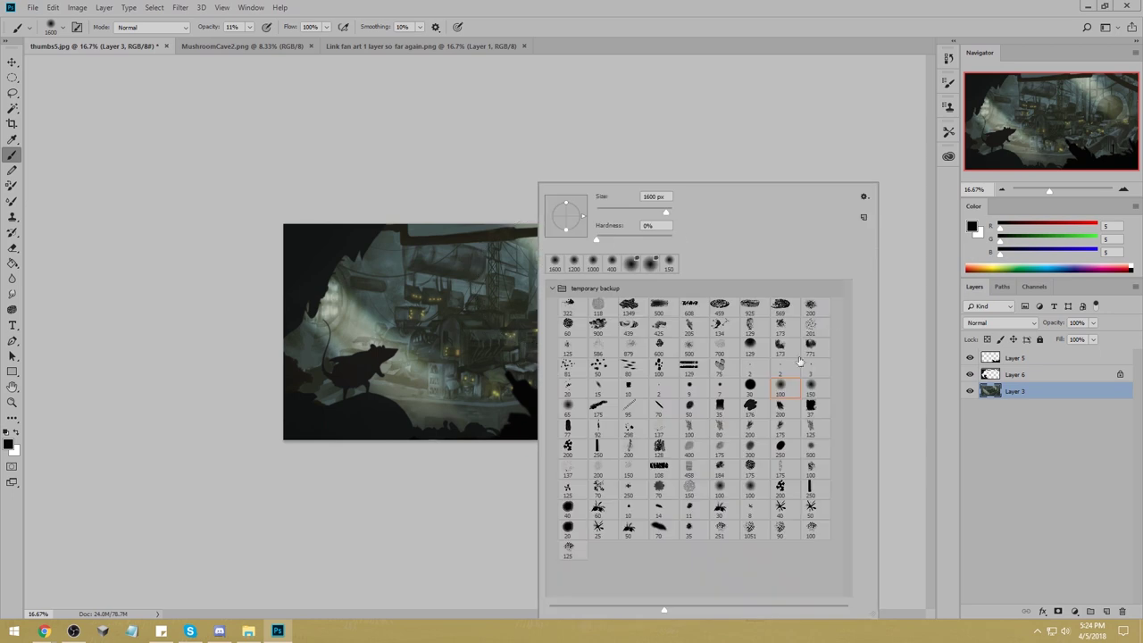
left_click(722, 430)
left_click(704, 141)
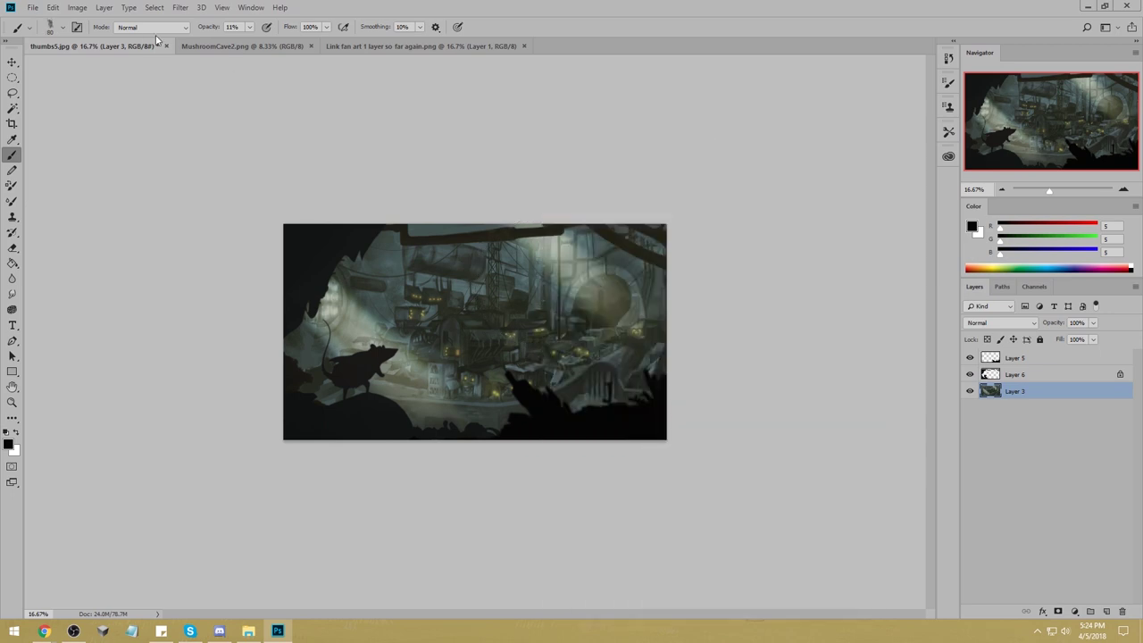
Paint sampled grey-teal haze at 26% opacity over the hanging tank and distant buildings behind the central structure.
left_click(464, 283, "alt")
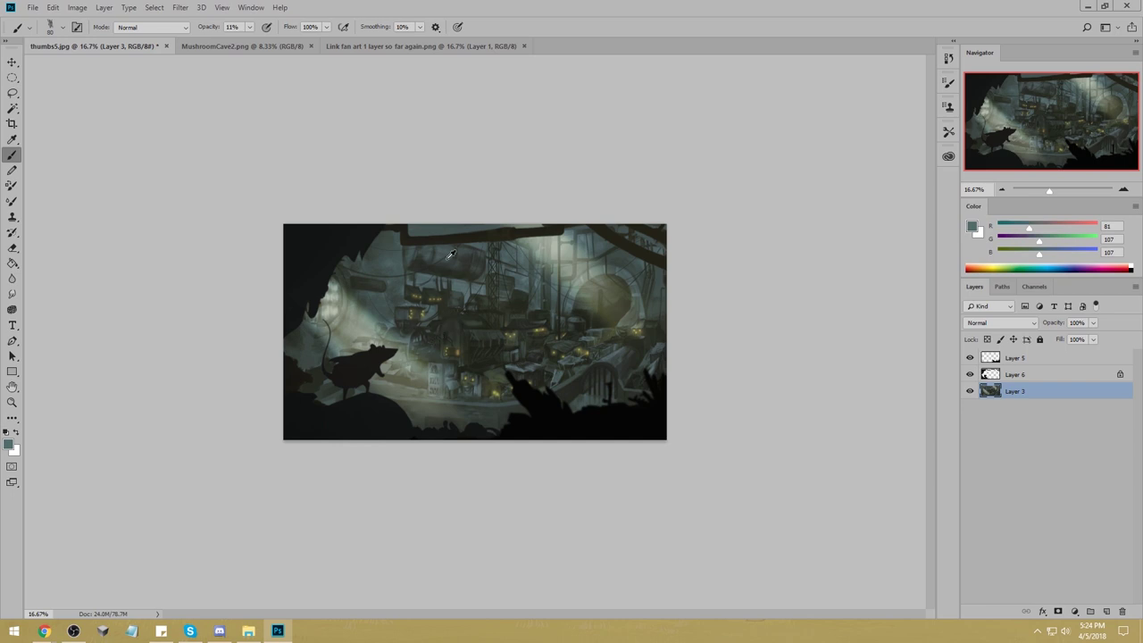
left_click(468, 282, "alt")
left_click_drag(249, 27, 246, 60)
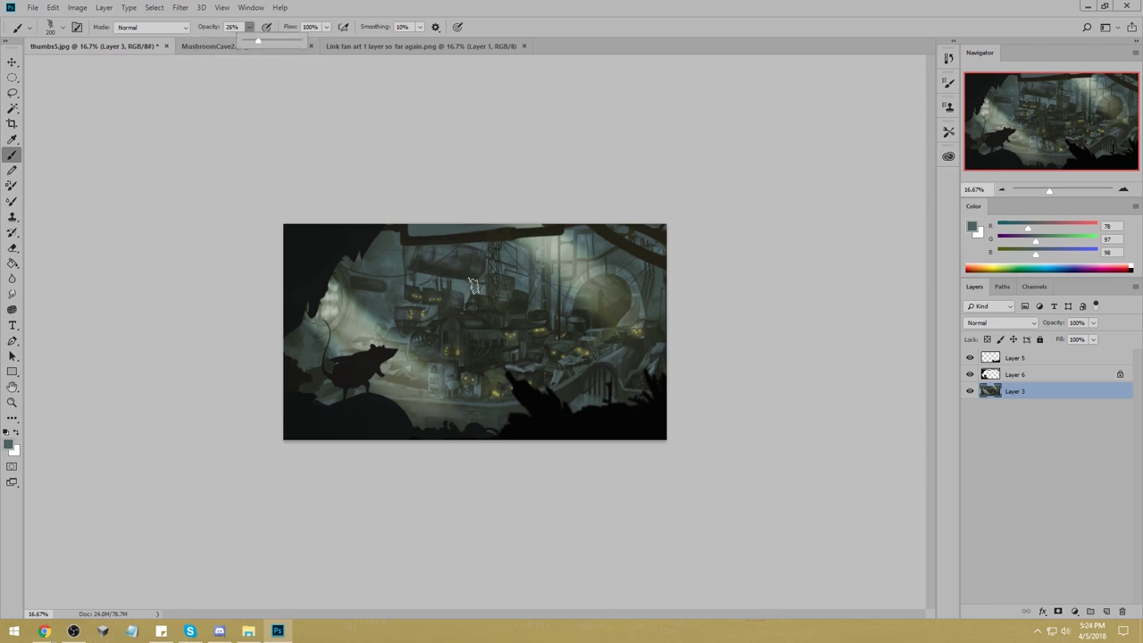
left_click(451, 294)
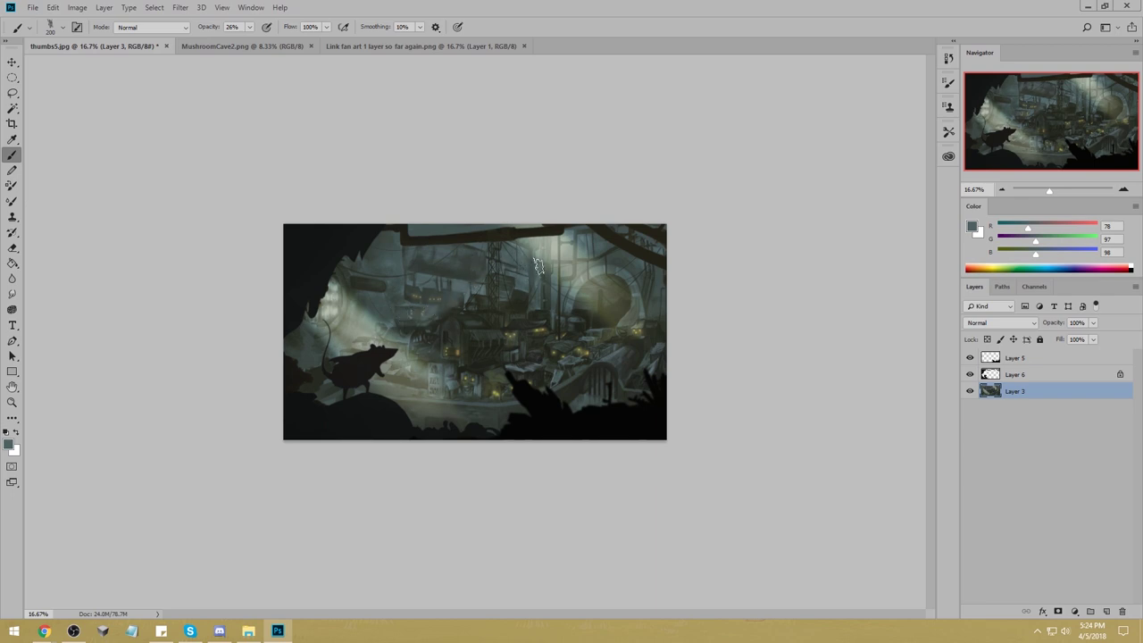
Soften the dark hanging buildings above the arched structure with a sampled grey-teal, using a smaller brush in Lighten mode.
key("z")
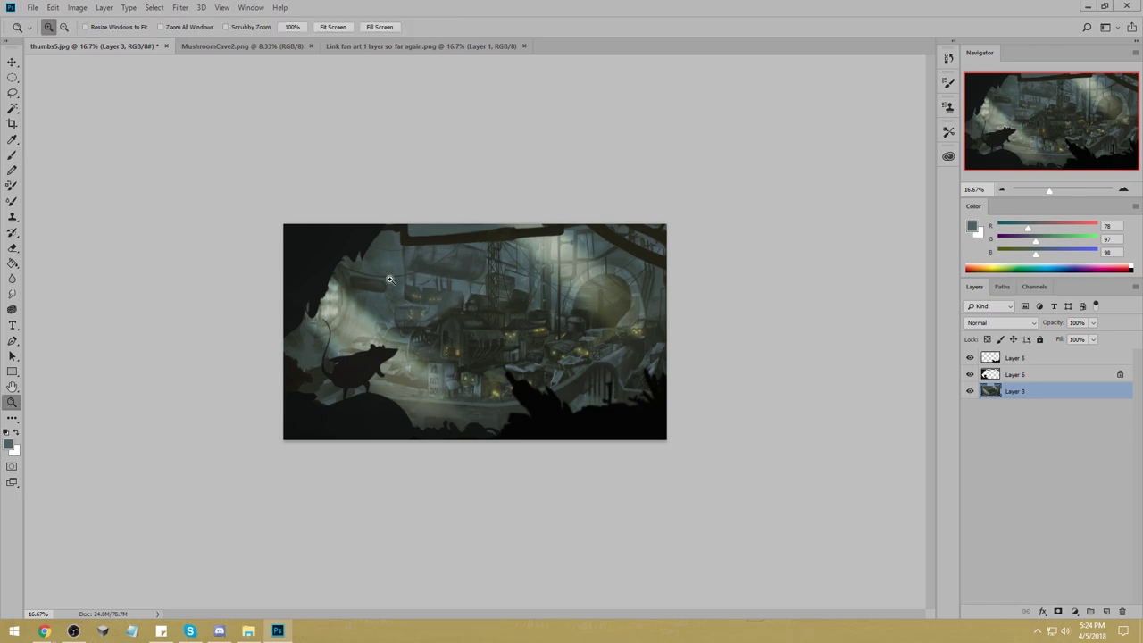
mouse_move(446, 318)
left_mouse_down()
mouse_move(473, 319)
mouse_move(500, 264)
left_mouse_up()
left_click(466, 186, "alt")
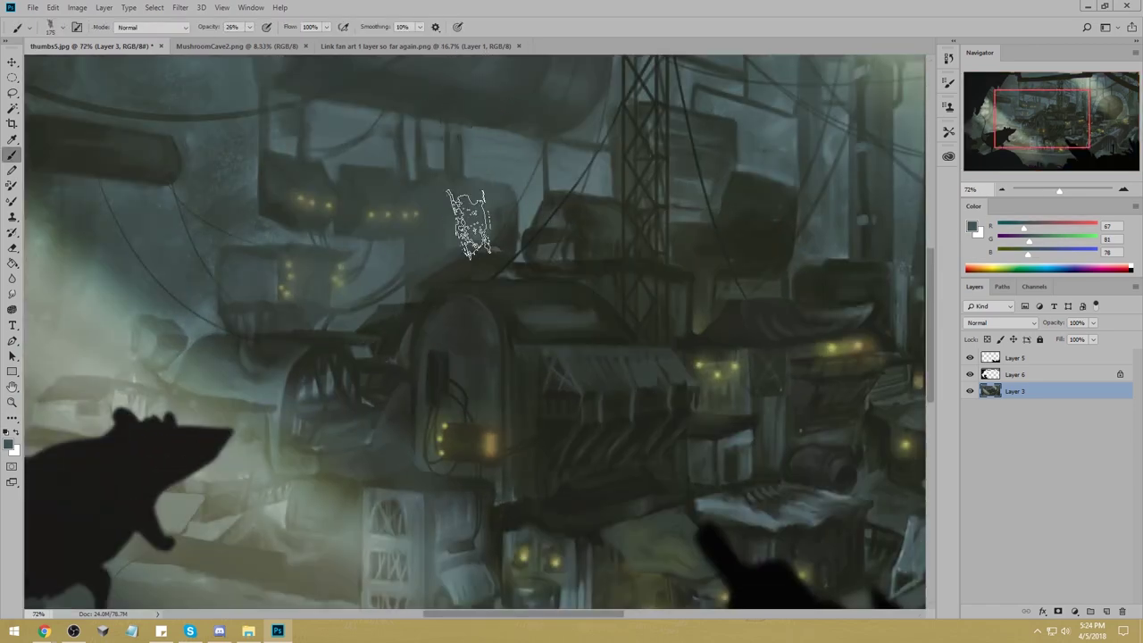
left_click(166, 28)
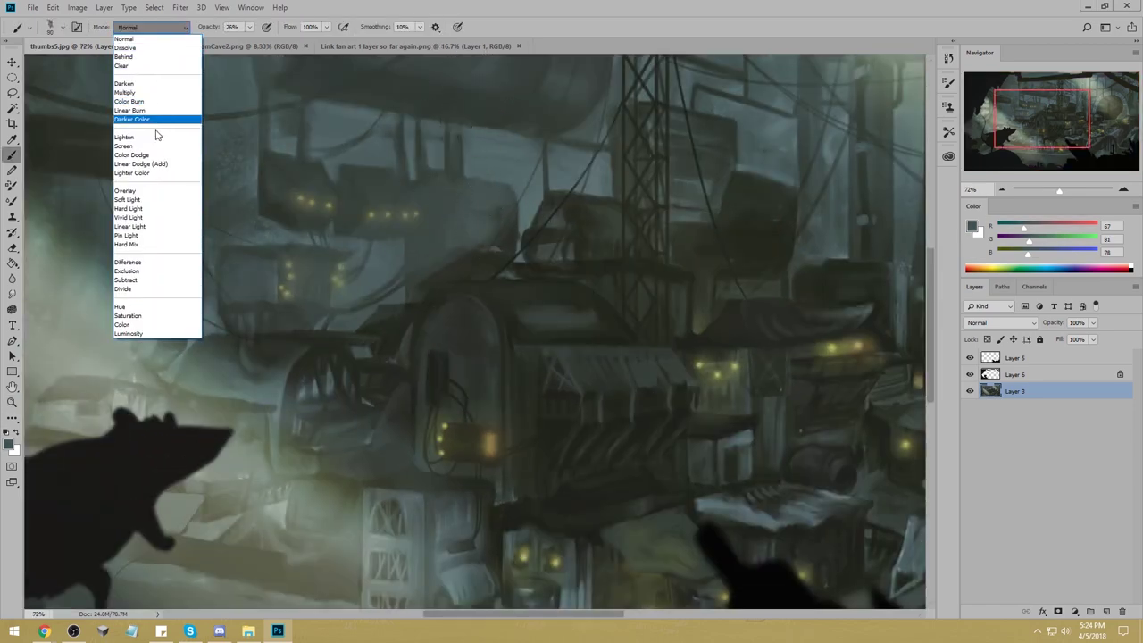
left_click(152, 123)
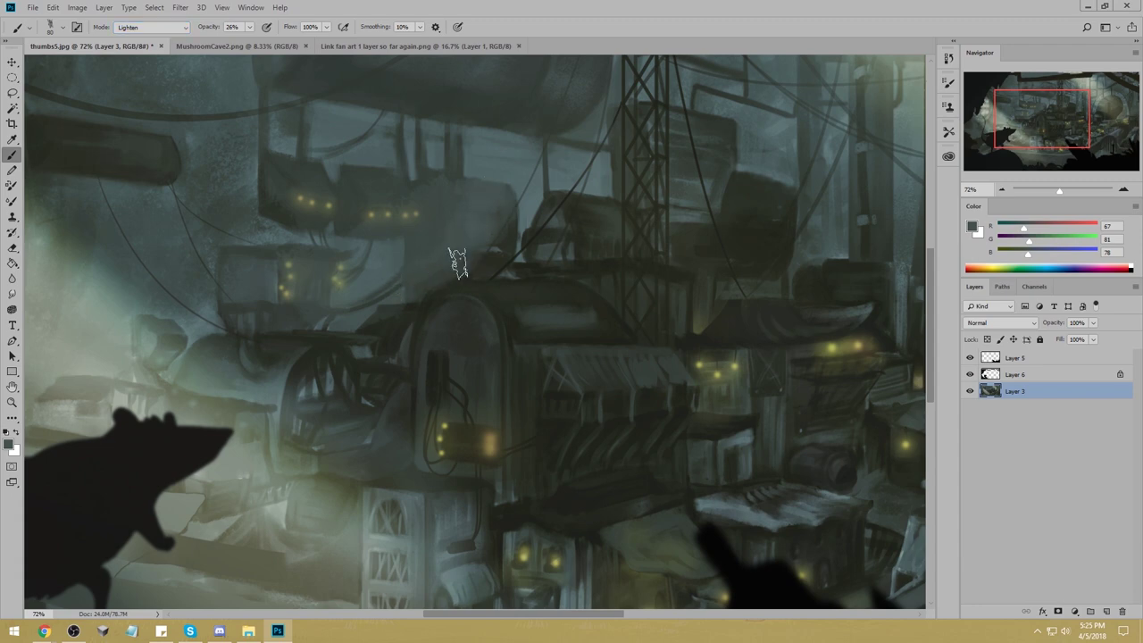
key("bracketleft")
key("bracketleft")
key("bracketleft")
key("bracketleft")
Sample the central building's dark green-grey and paint details along its edge with the brush in Normal mode at 100% opacity.
key("ctrl+0")
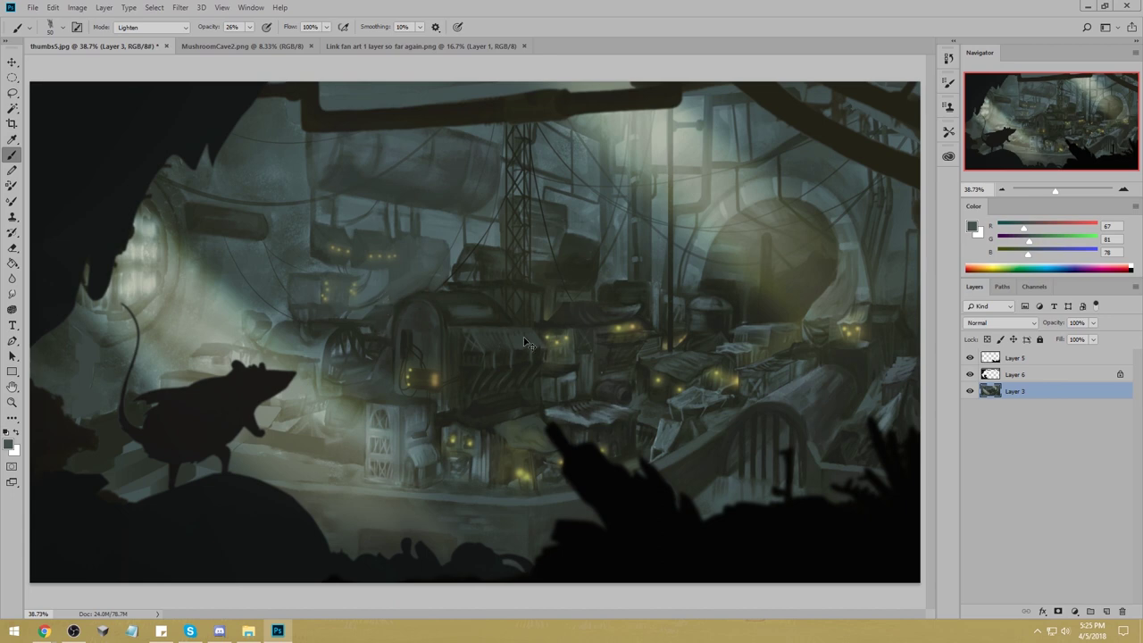
key("ctrl+minus")
key("ctrl+minus")
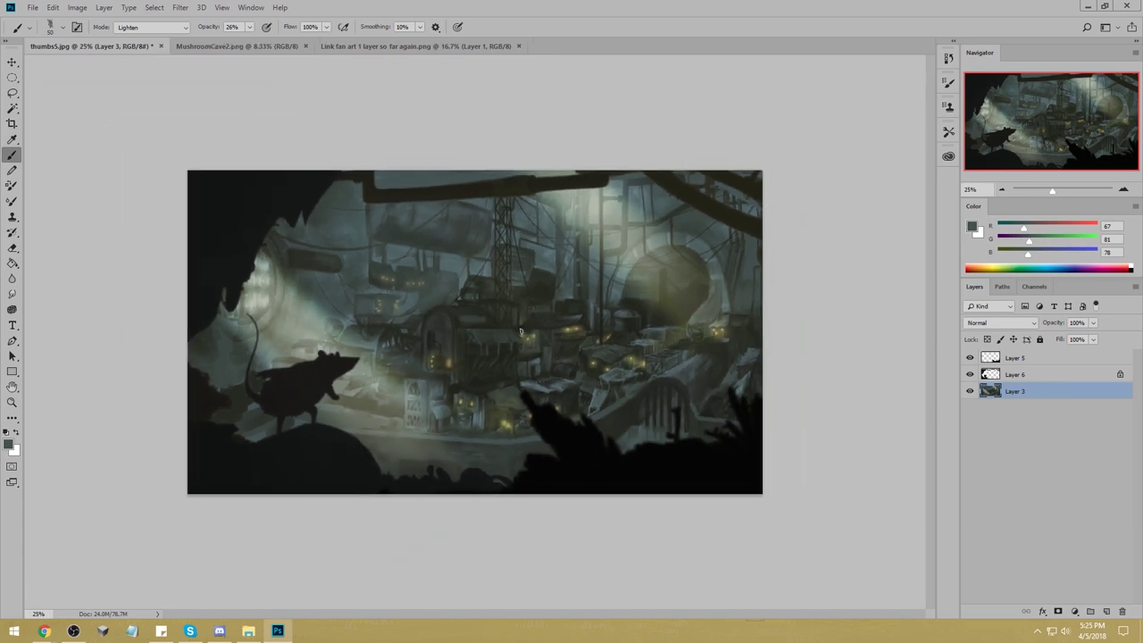
left_click(416, 324, "alt")
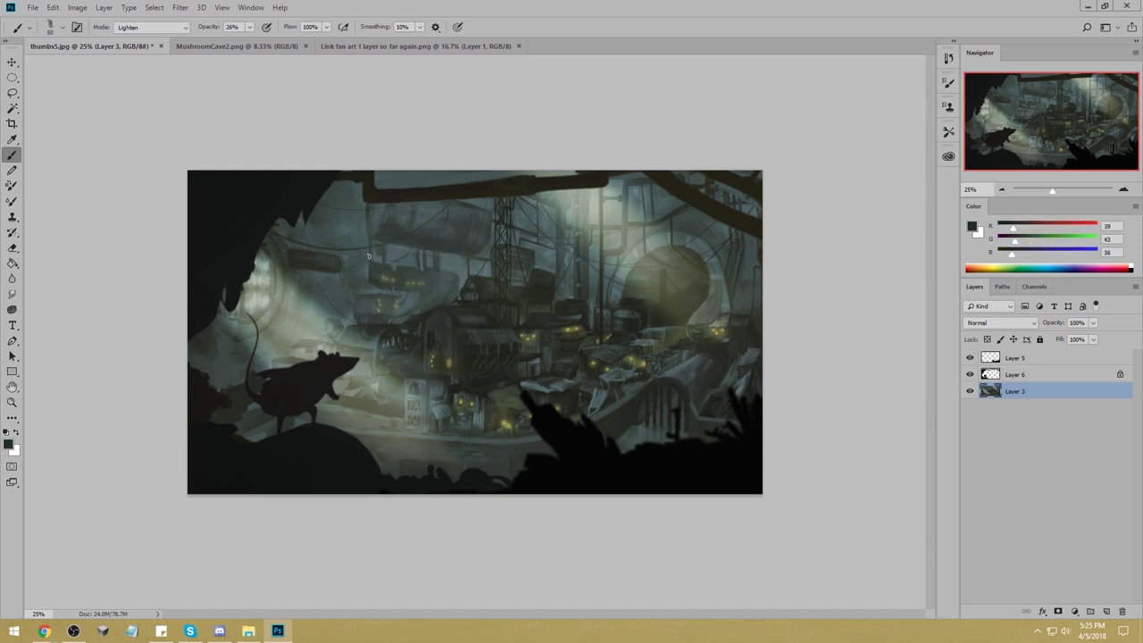
left_click(126, 29)
left_click(127, 38)
left_click(251, 27)
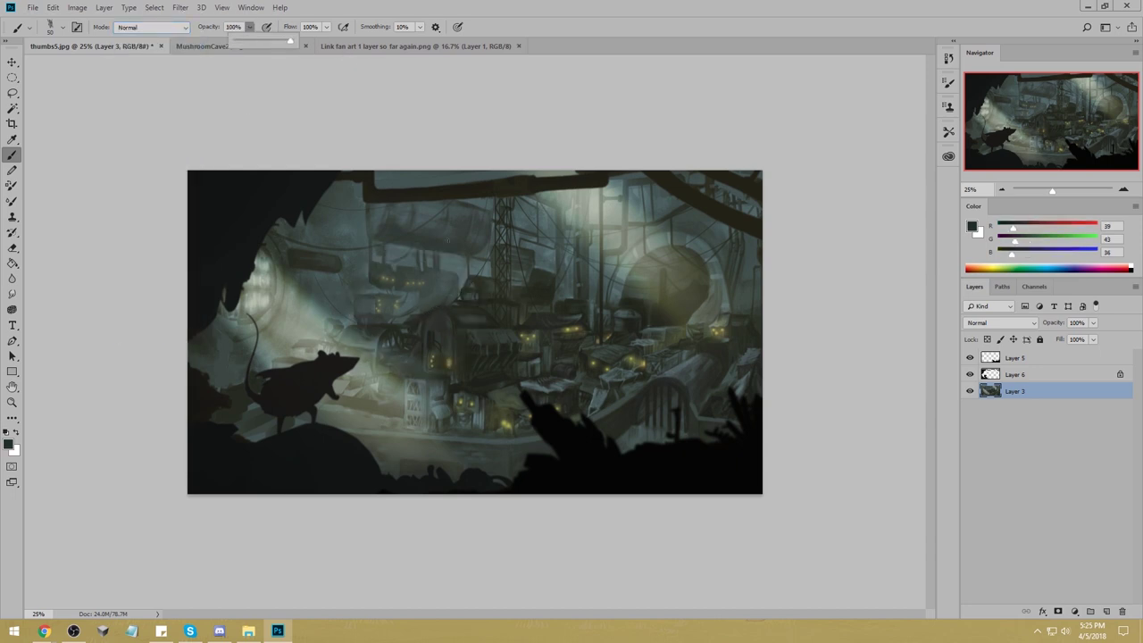
left_click(412, 317)
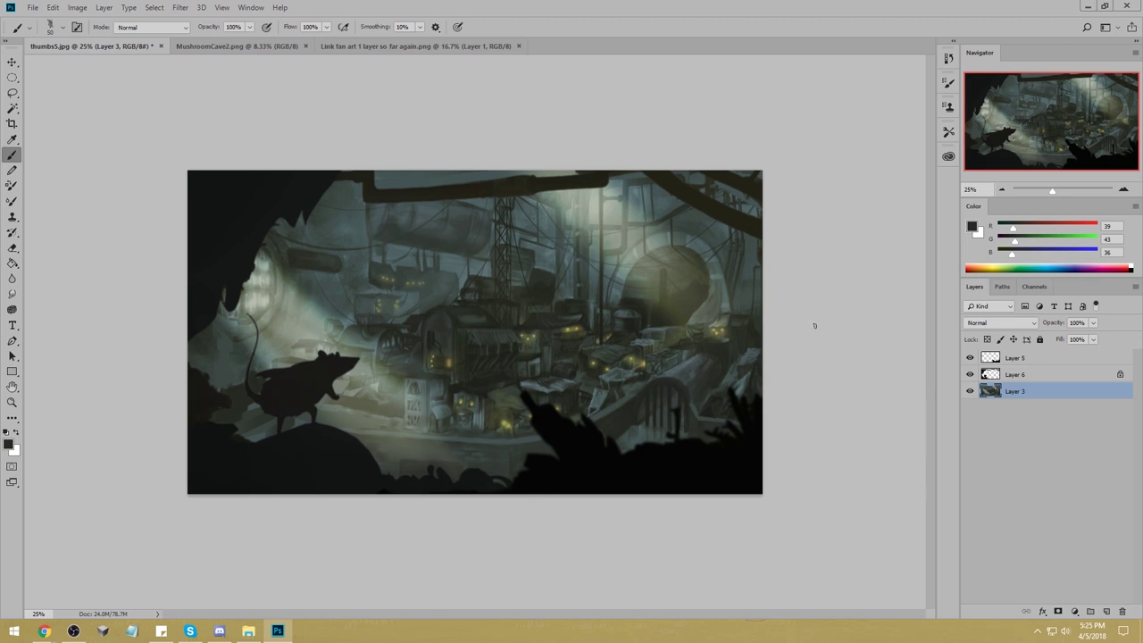
key("c")
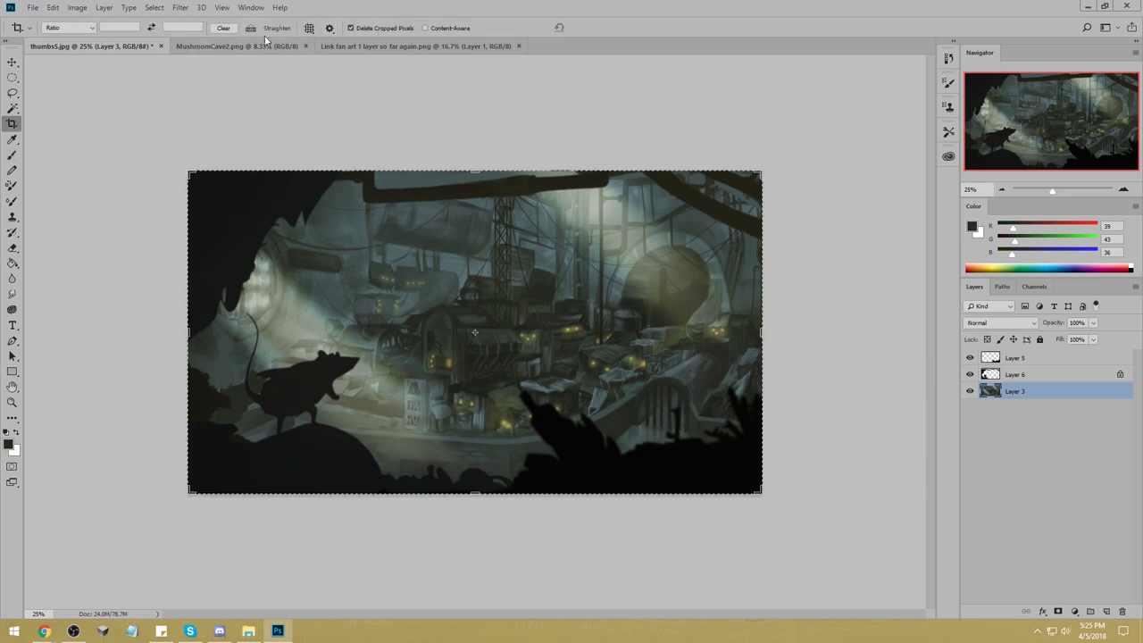
left_click(90, 30)
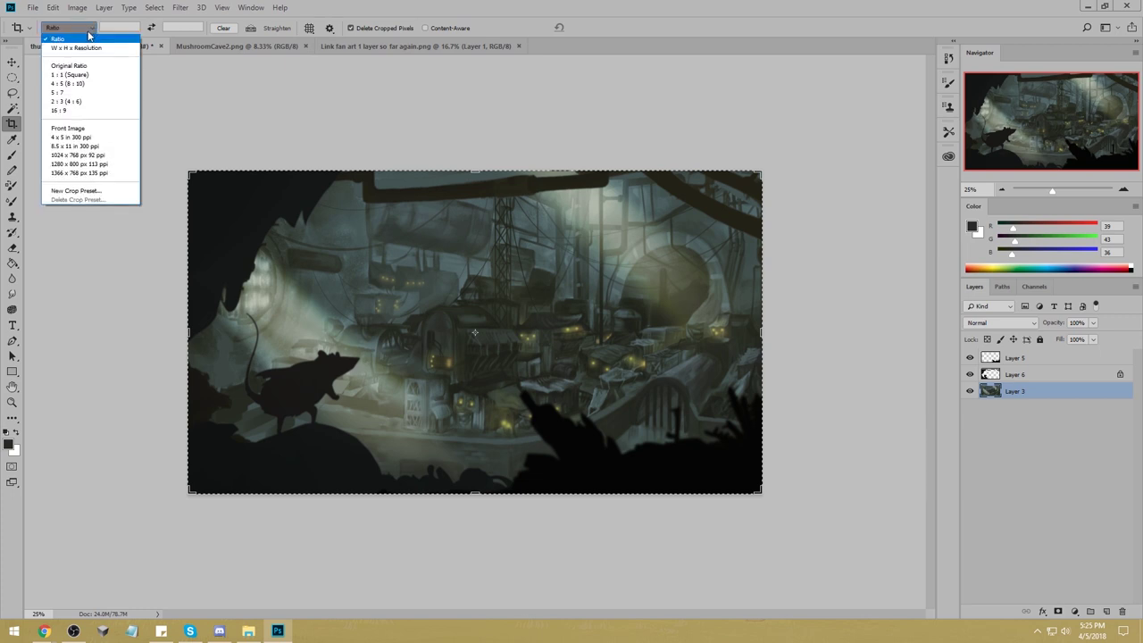
left_click(205, 72)
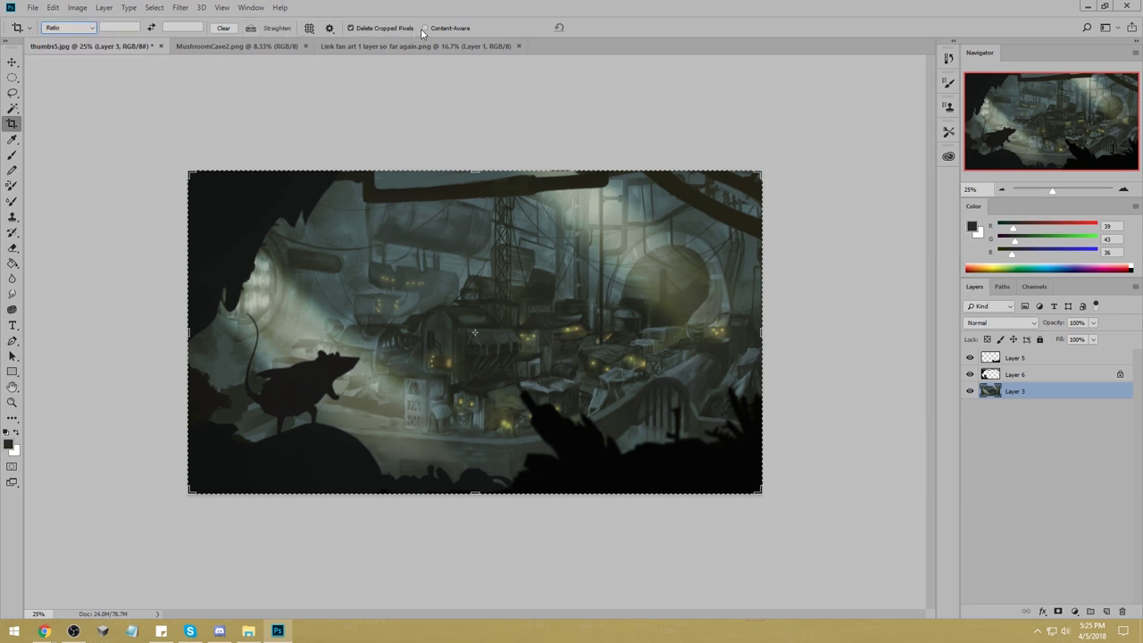
left_click(29, 29)
left_click(232, 86)
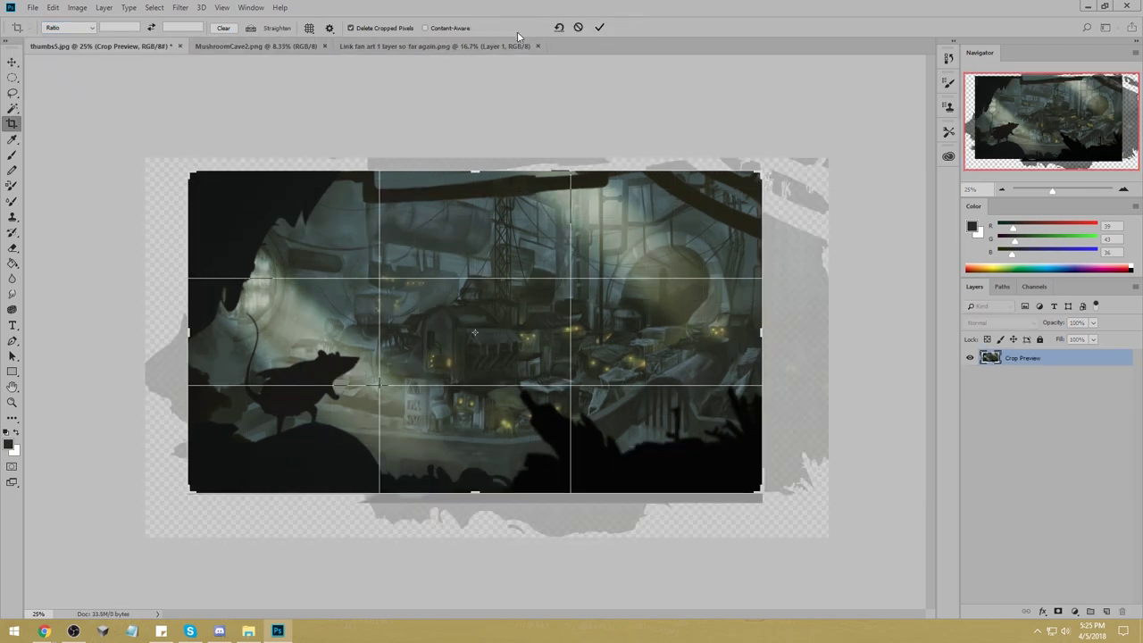
left_click(577, 28)
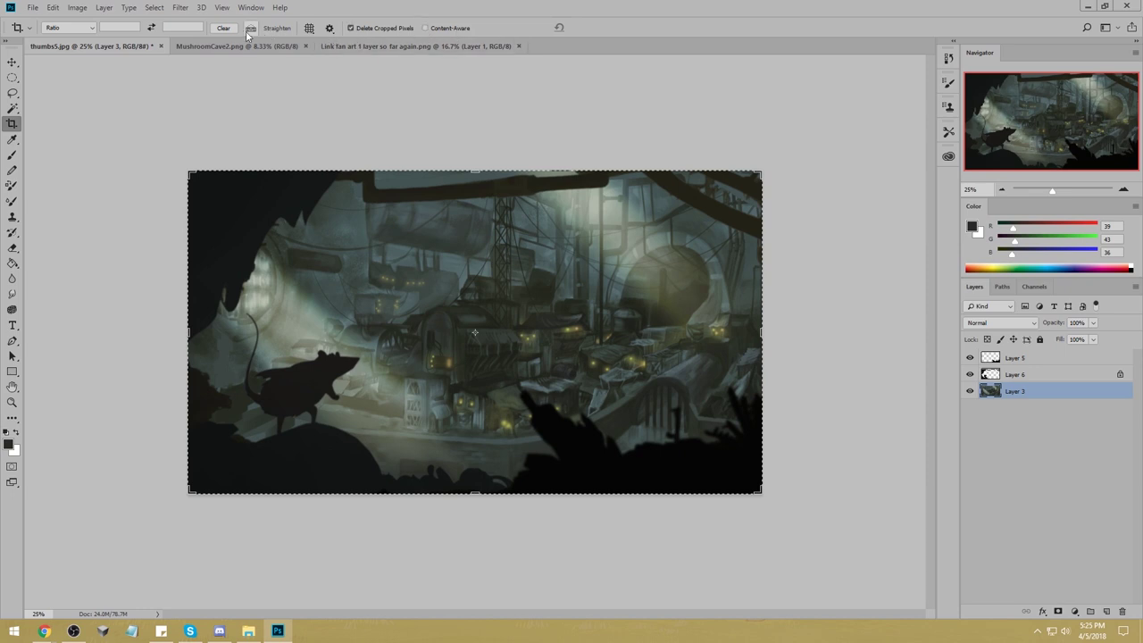
Enable Classic Mode in the Crop tool's options.
left_click(330, 30)
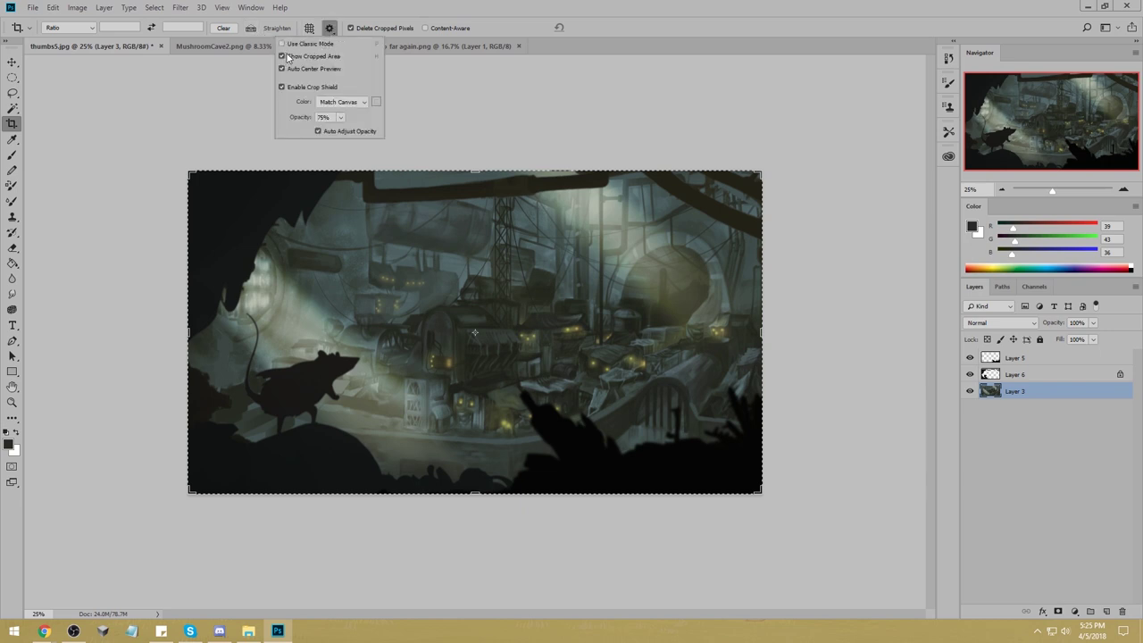
left_click(284, 44)
left_click(190, 141)
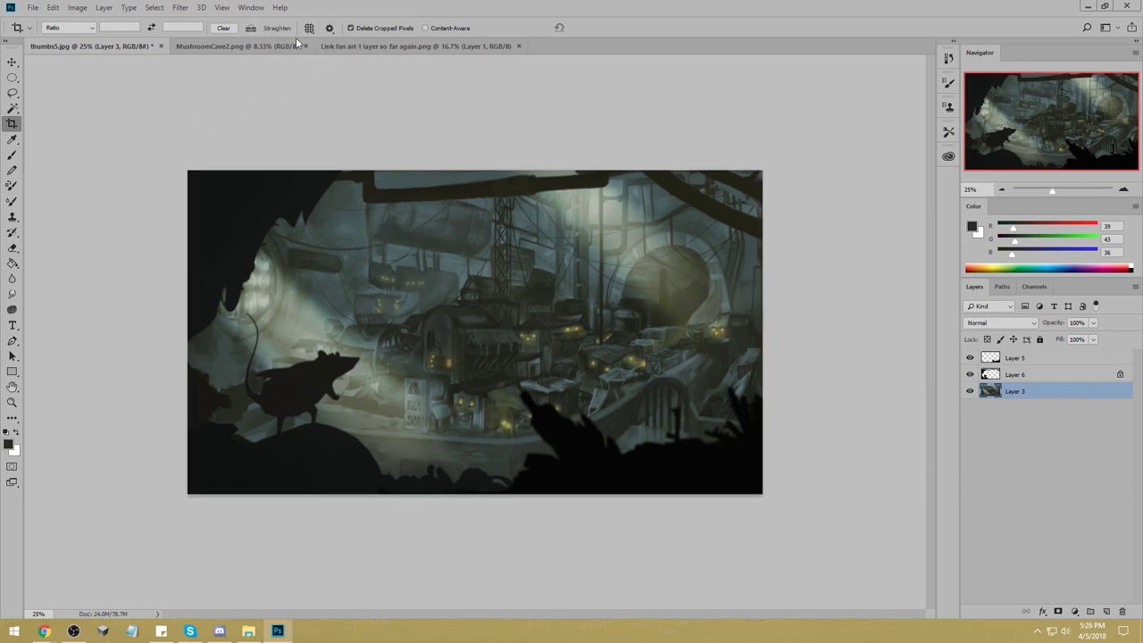
Crop the painting slightly tighter along its upper, lower and left edges.
left_click_drag(184, 169, 853, 526)
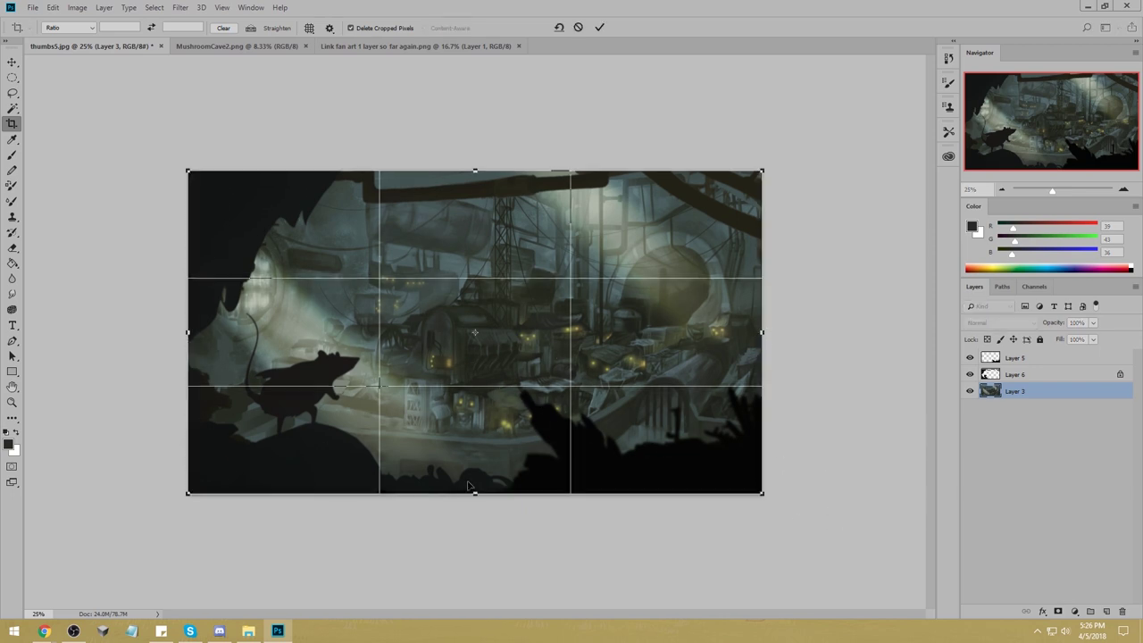
left_click_drag(475, 493, 472, 480)
left_click_drag(192, 334, 208, 328)
left_click_drag(477, 169, 483, 182)
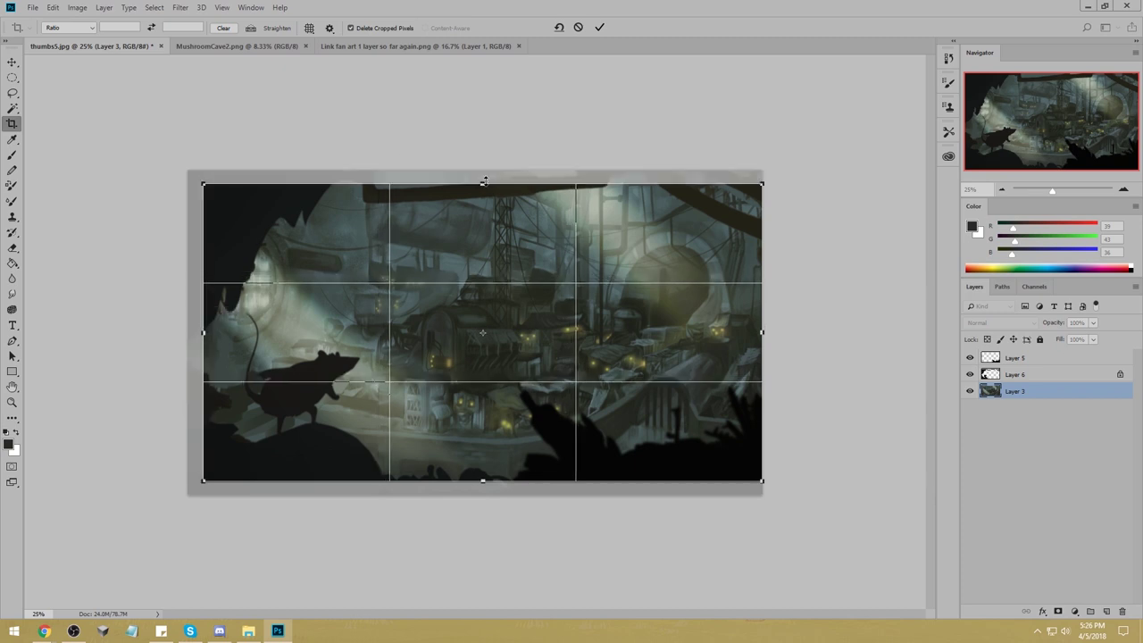
left_click_drag(764, 332, 762, 332)
key("Return")
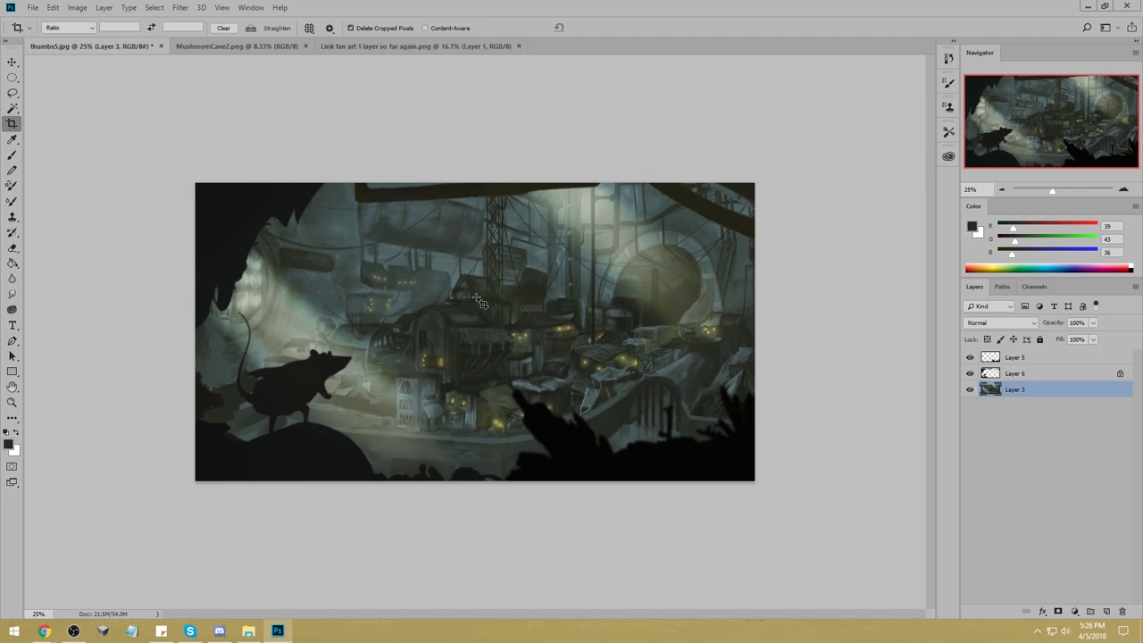
key("ctrl+z")
key("ctrl+z")
Lasso the rat silhouette on Layer 6, move it slightly right and down along the mound, and deselect it.
left_click(1012, 375)
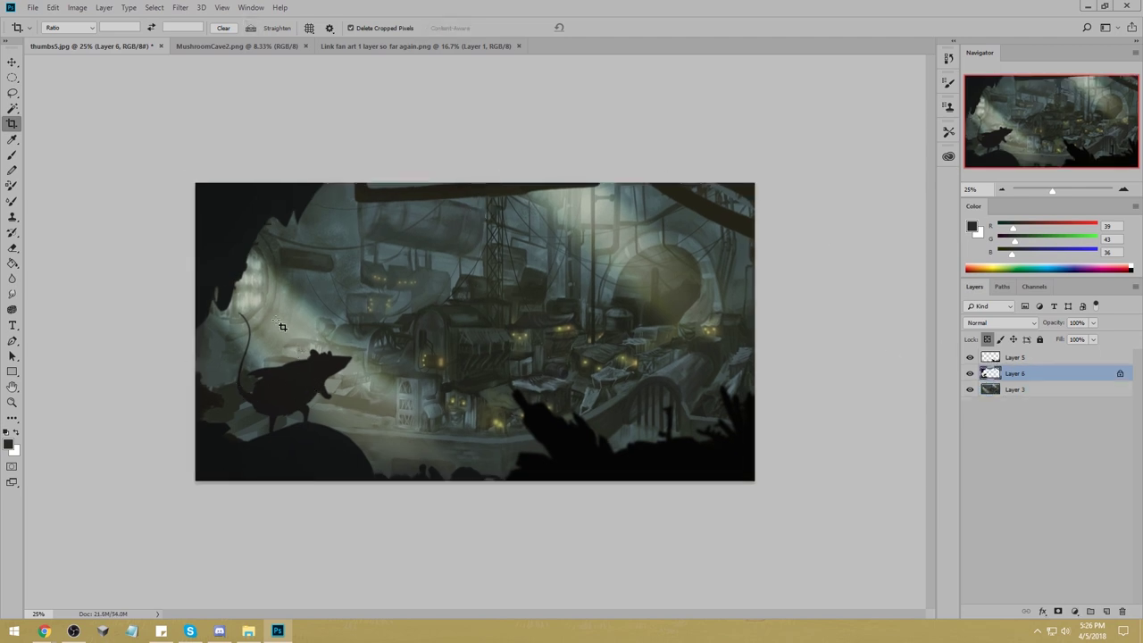
key("l")
mouse_move(236, 315)
left_mouse_down()
mouse_move(244, 413)
mouse_move(295, 291)
mouse_move(245, 300)
left_mouse_up()
key("v")
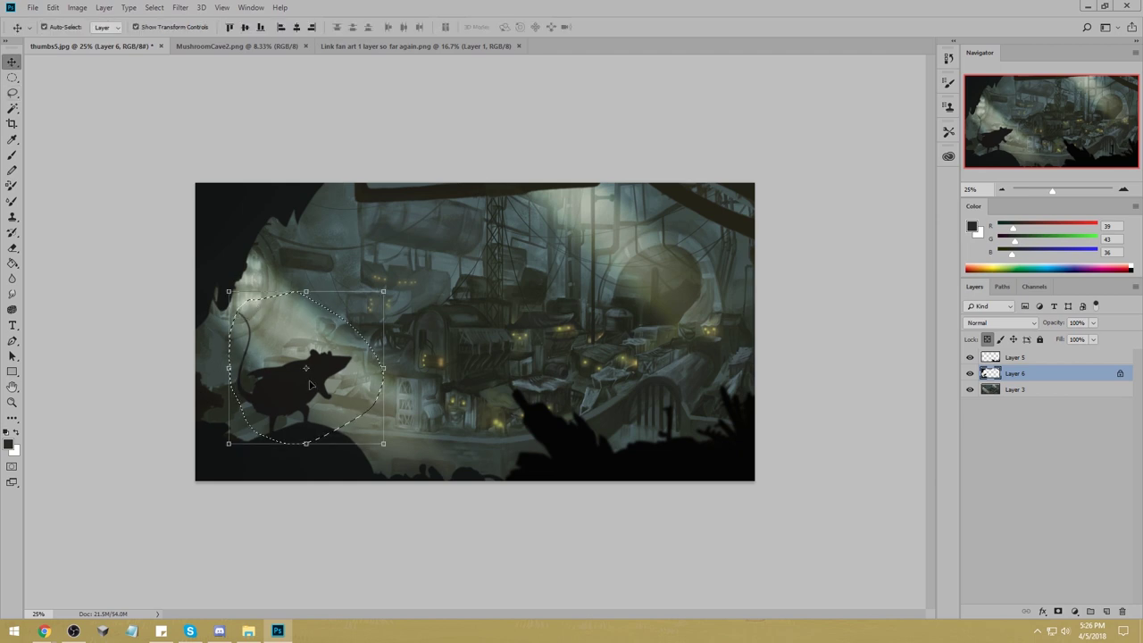
mouse_move(311, 386)
left_mouse_down()
mouse_move(369, 375)
mouse_move(323, 391)
left_mouse_up()
key("ctrl+t")
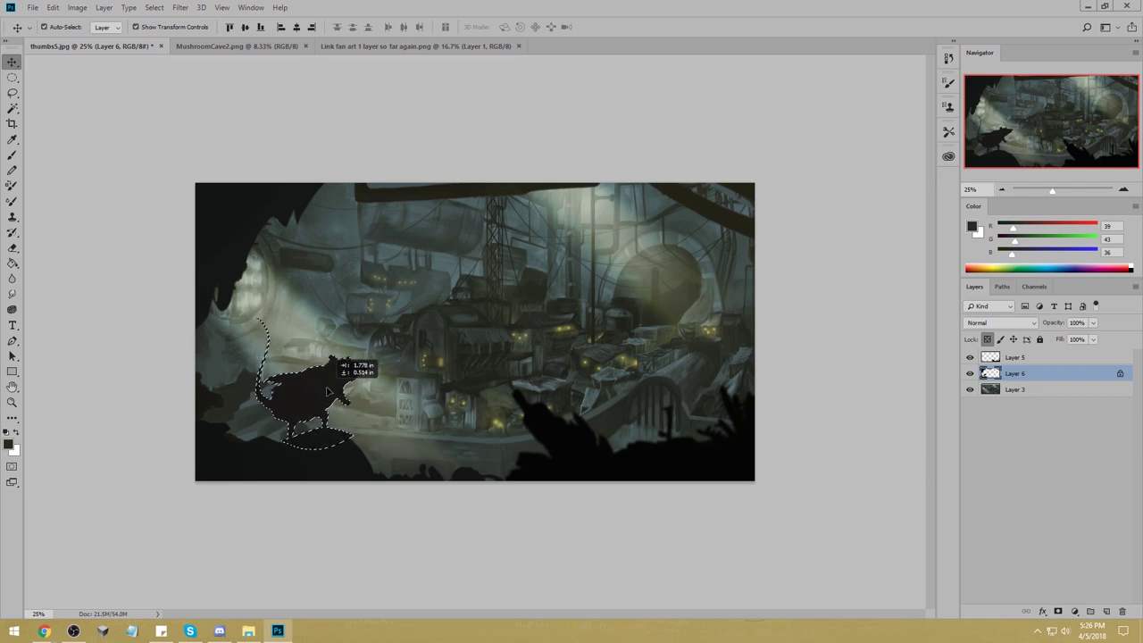
key("Return")
key("m")
right_click(297, 324)
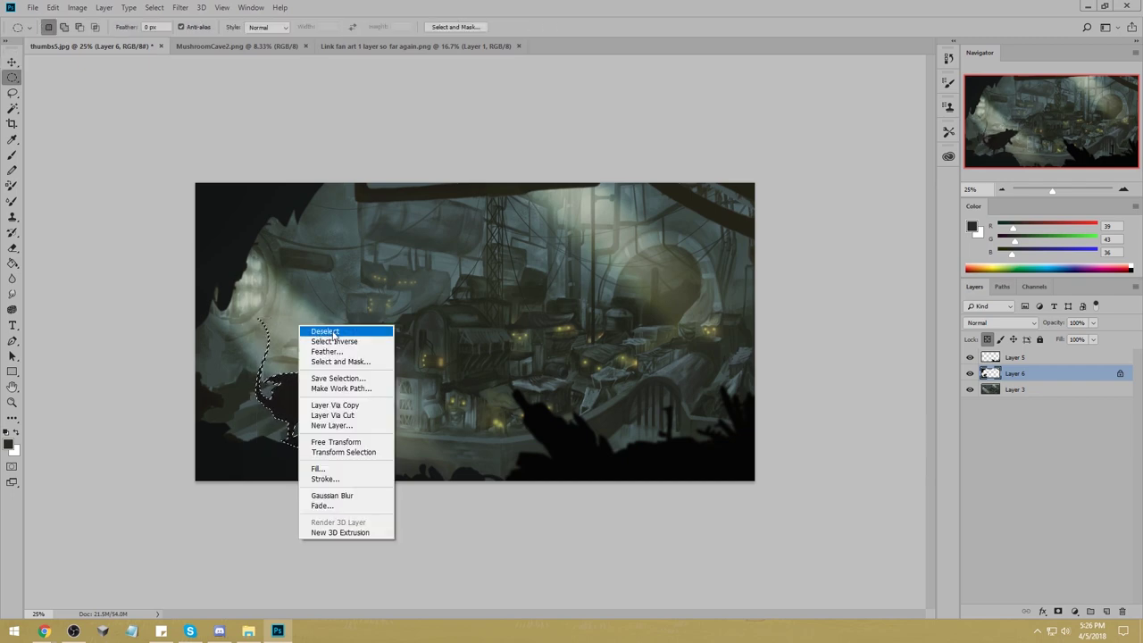
left_click(314, 329)
key("b")
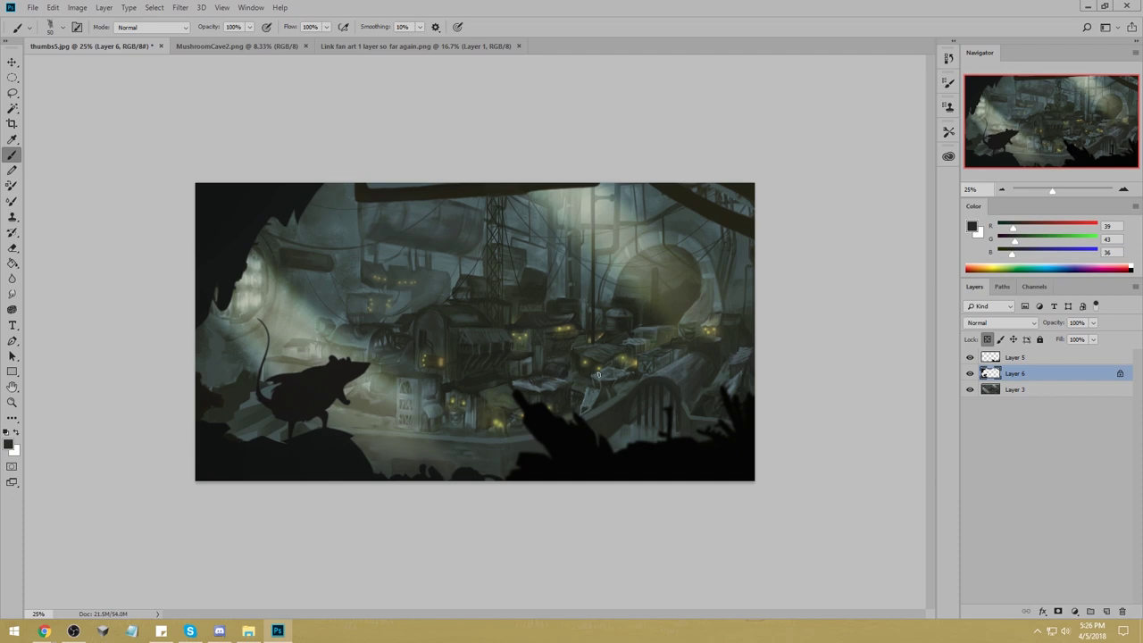
Undo the rat's move and the tighter crop, restoring the wider composition.
key("ctrl+0")
key("ctrl+minus")
key("ctrl+minus")
key("ctrl+minus")
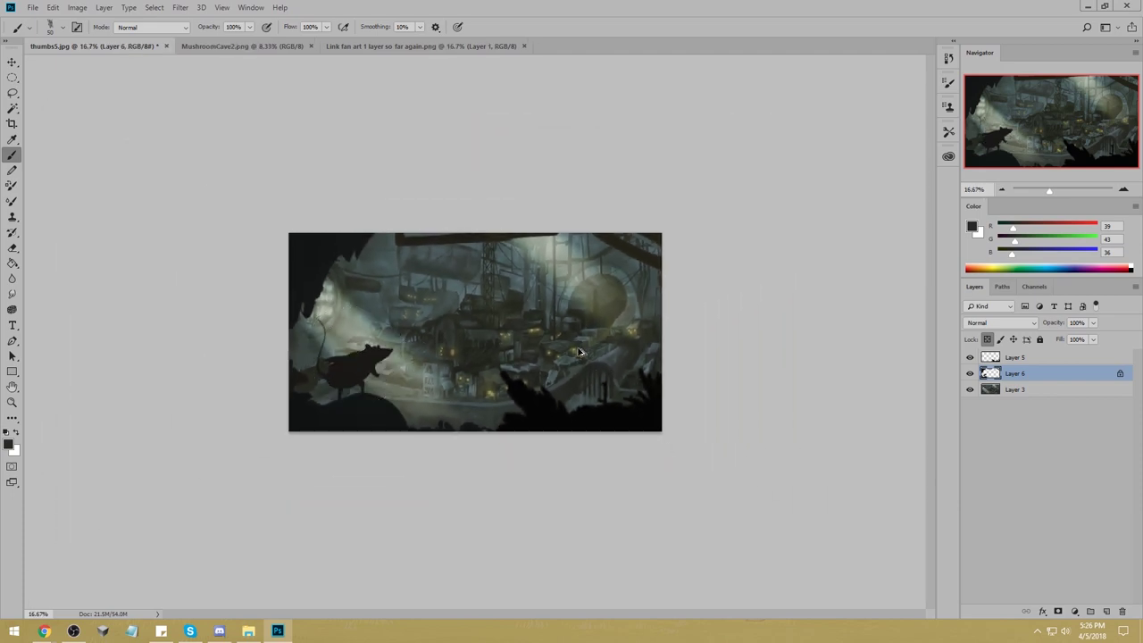
key("ctrl+z")
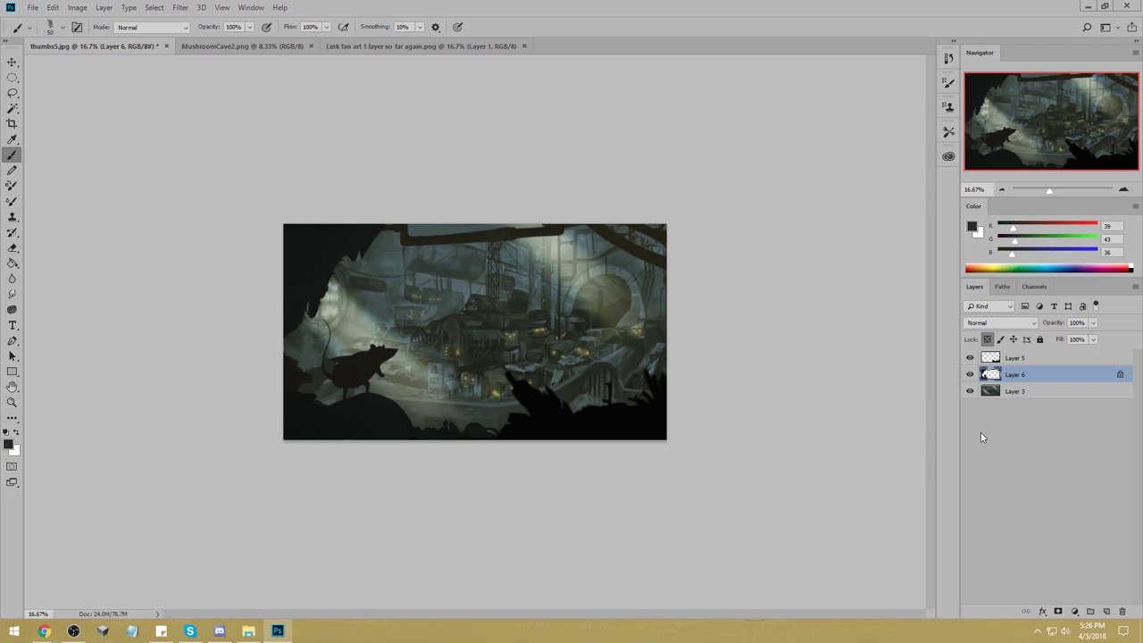
Select Layer 3 and set up a soft round brush at 900 px in Lighten mode with 21% opacity.
left_click(1034, 390)
left_click(575, 250, "alt")
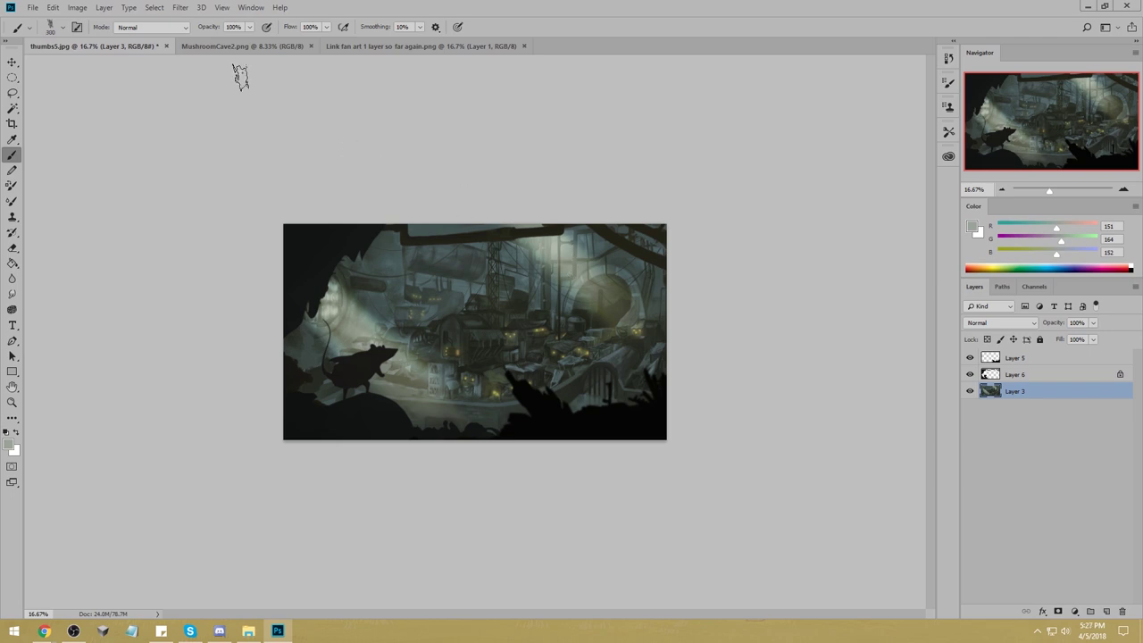
right_click(514, 185)
left_click(751, 386)
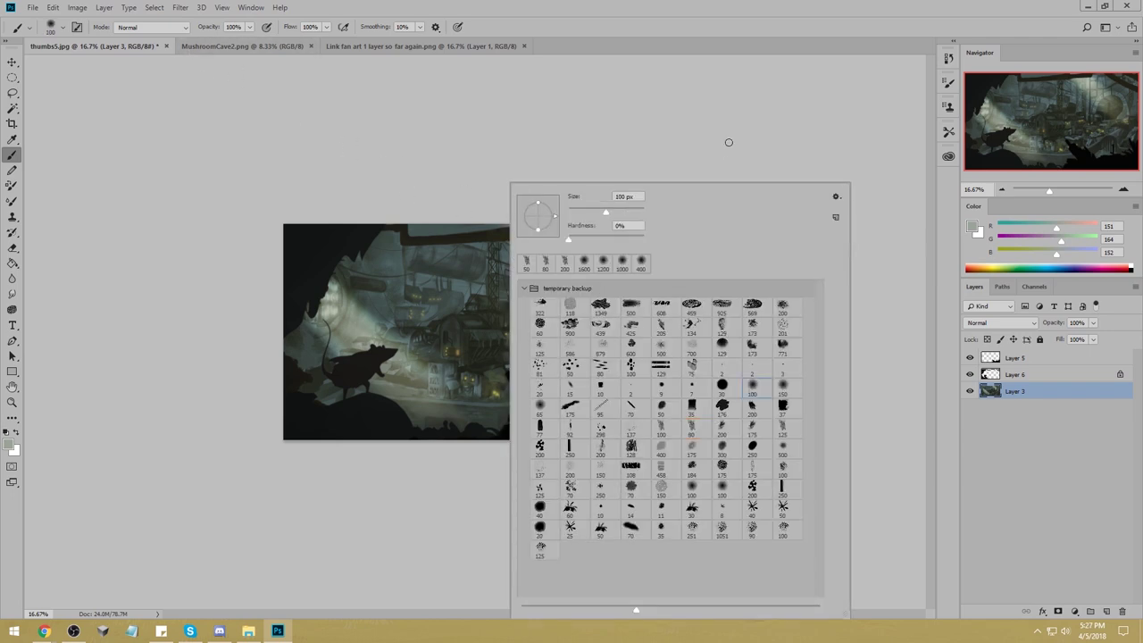
left_click(726, 141)
left_click(150, 27)
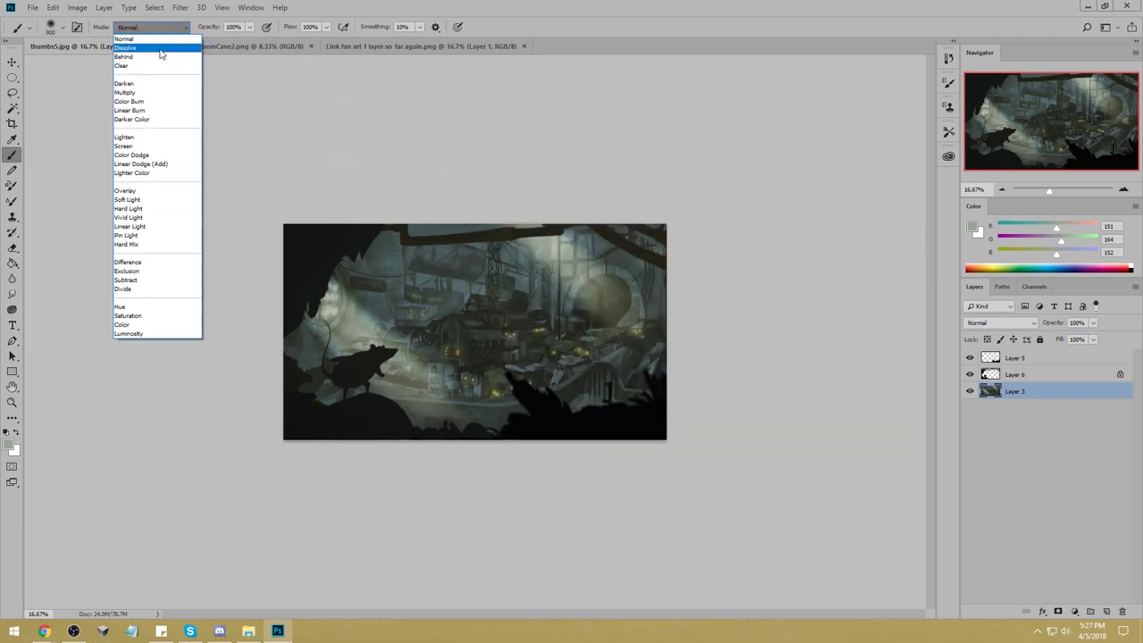
left_click(141, 138)
key("2")
key("1")
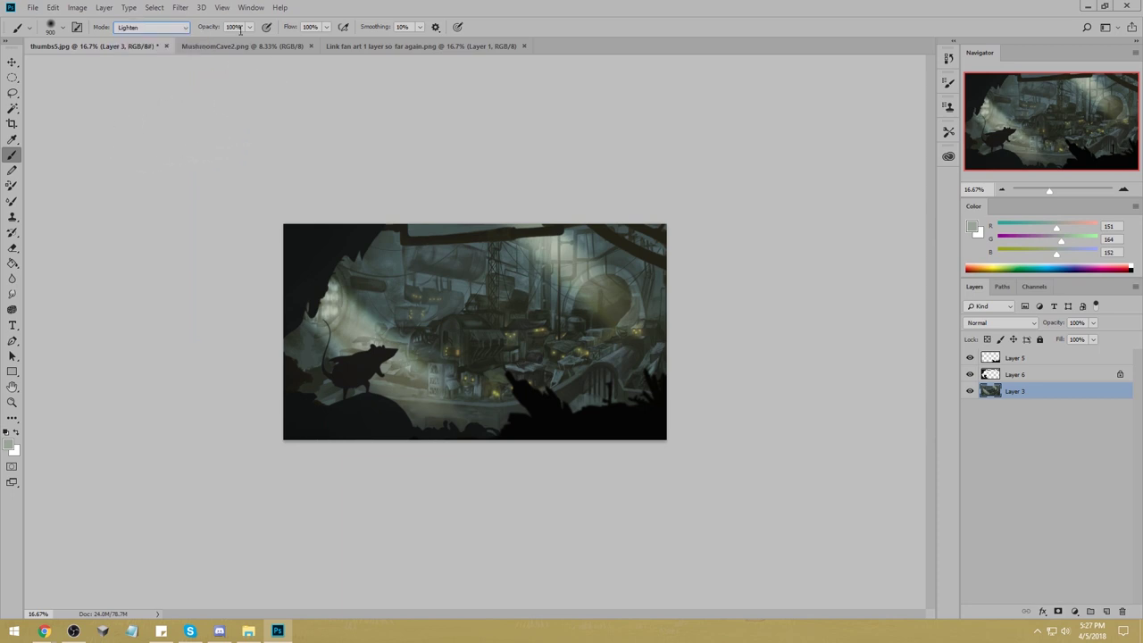
Paint haze in sampled grey-greens and grey-teals over the pipes and wall around the round tunnel opening.
left_click(574, 248, "alt")
left_click(605, 238, "alt")
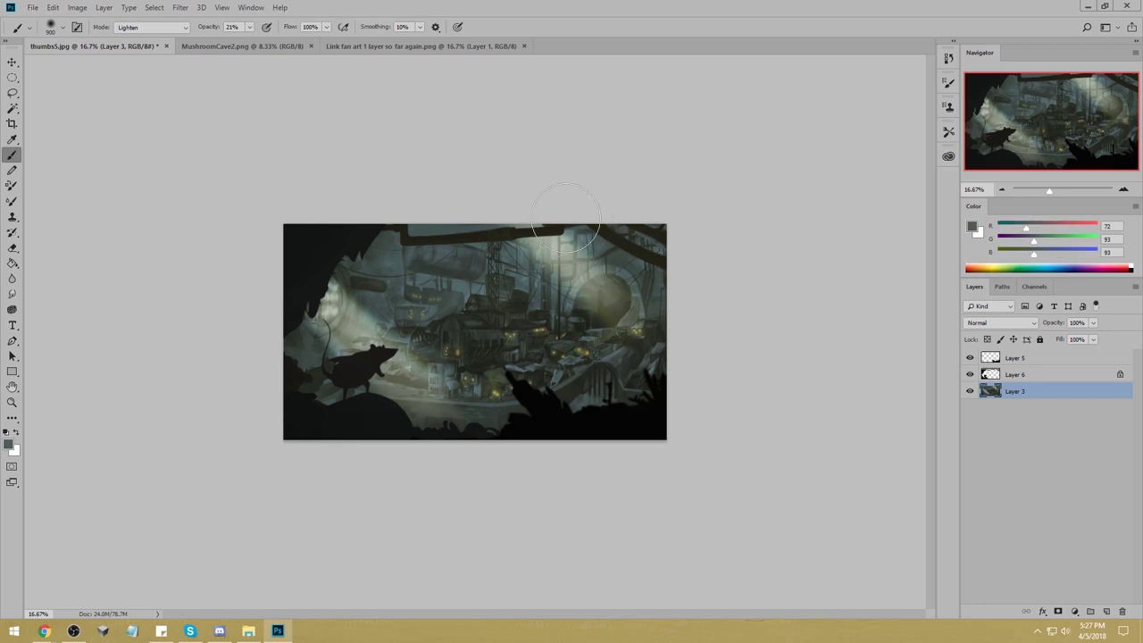
left_click(634, 258, "alt")
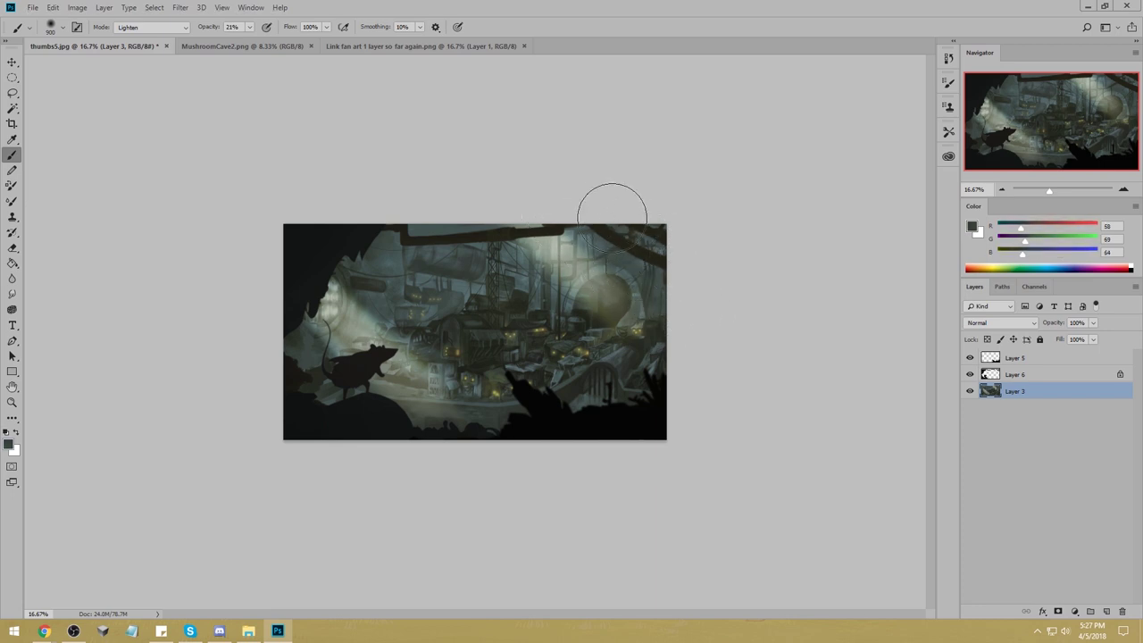
left_click(654, 234, "alt")
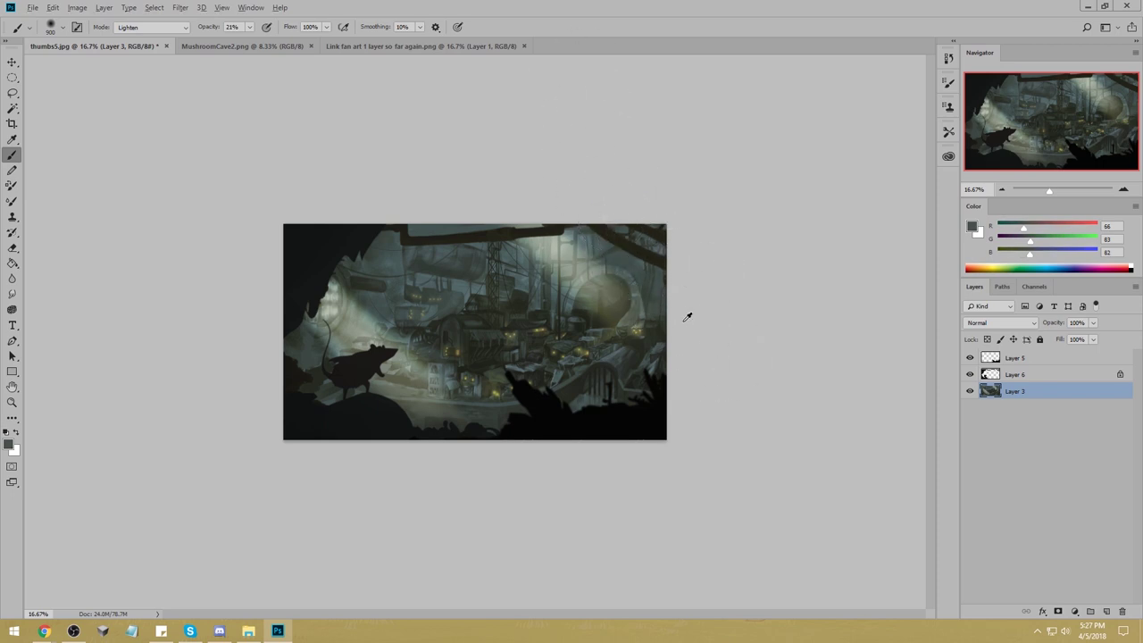
left_click(572, 301, "alt")
left_click(565, 305, "alt")
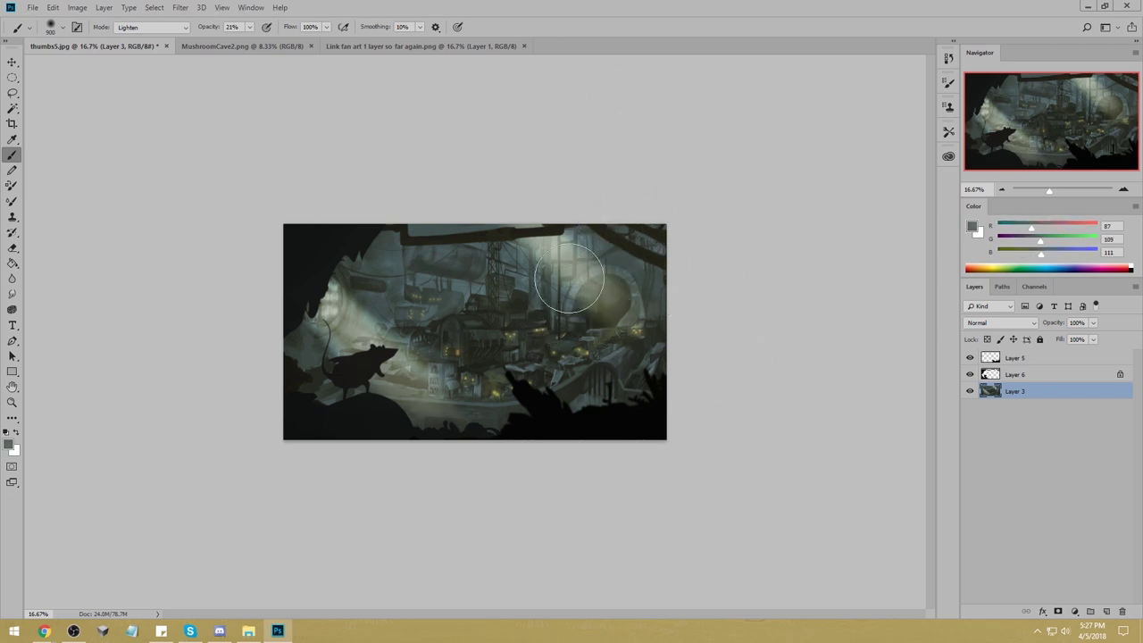
left_click(558, 294, "alt")
Brighten the lit windows of the central buildings with the Dodge tool on Highlights at 62% exposure.
left_click(12, 417)
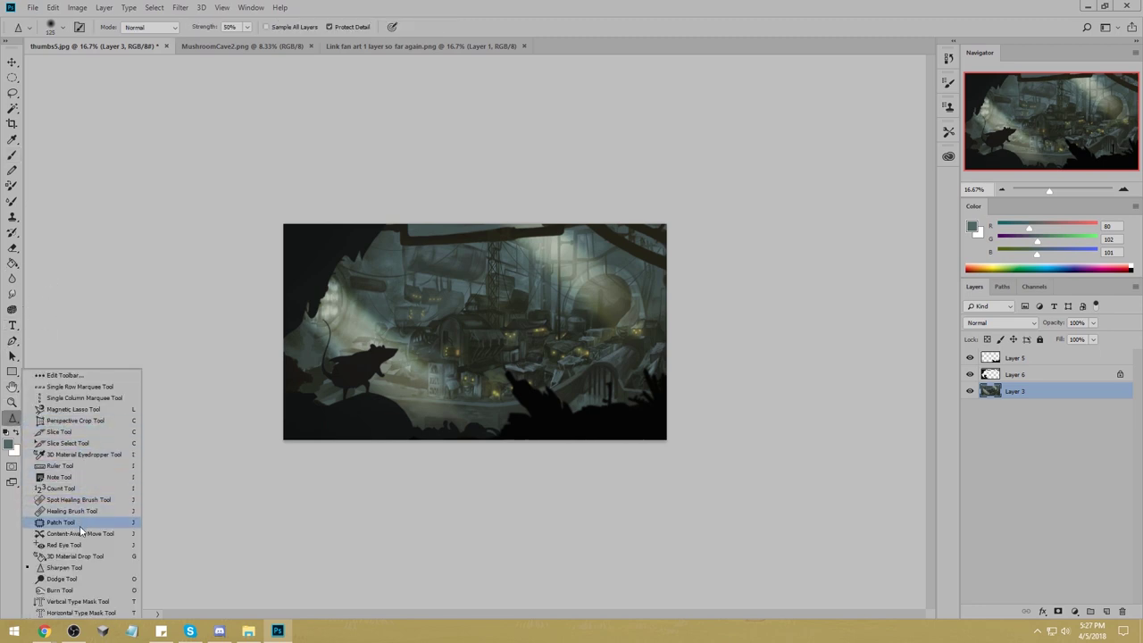
left_click(74, 578)
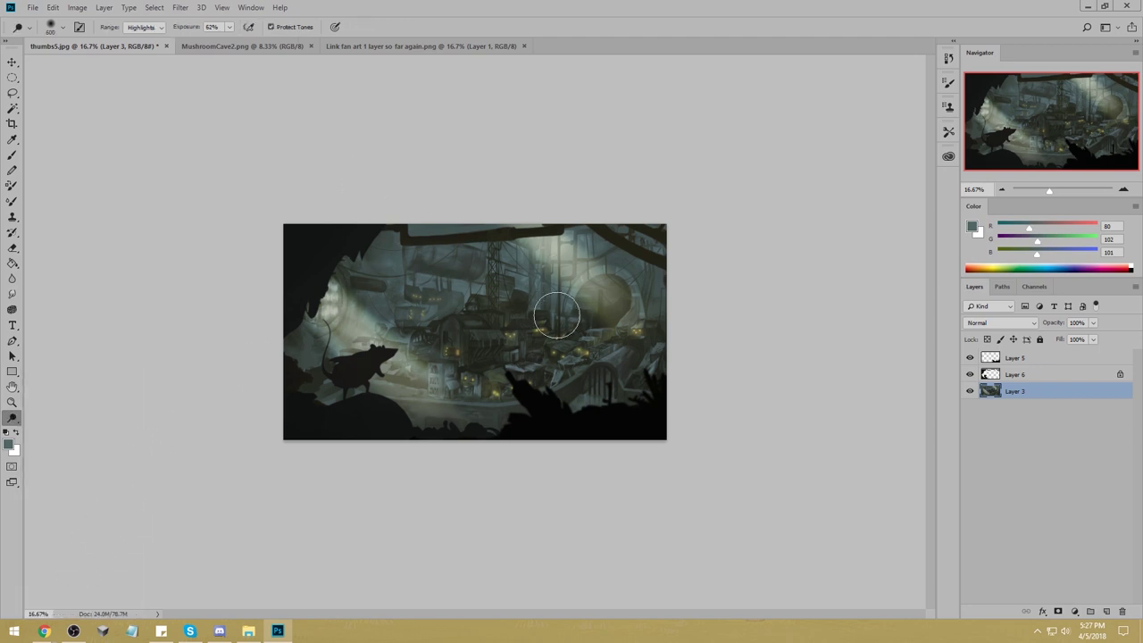
mouse_move(467, 359)
left_mouse_down()
mouse_move(442, 346)
mouse_move(477, 384)
left_mouse_up()
left_click_drag(507, 335, 537, 331)
mouse_move(543, 324)
left_mouse_down()
mouse_move(521, 316)
mouse_move(541, 319)
mouse_move(459, 347)
mouse_move(541, 327)
mouse_move(577, 357)
mouse_move(485, 388)
mouse_move(474, 299)
mouse_move(537, 304)
left_mouse_up()
Lasso glowing windows on the central buildings, copy them to a new layer and place the copy on the upper buildings.
key("l")
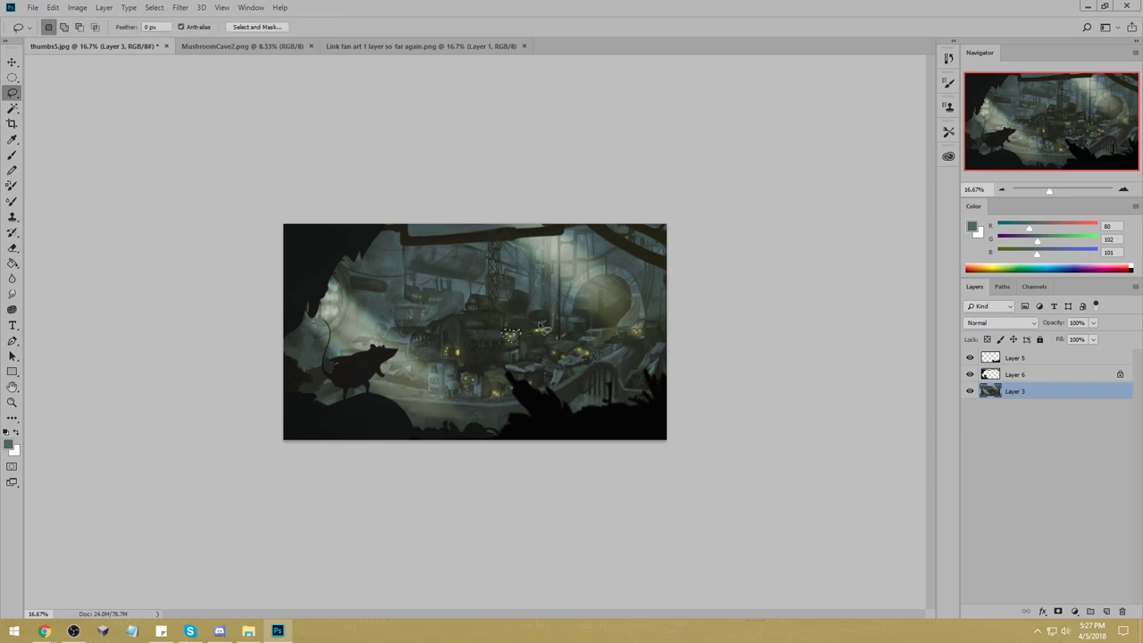
key("ctrl+shift+alt+n")
key("v")
left_click_drag(514, 342, 523, 299)
Add more copied glowing windows to the central structure on new layers, scaling the one near the tower to 64.82% by 64.29%.
key("ctrl+shift+alt+n")
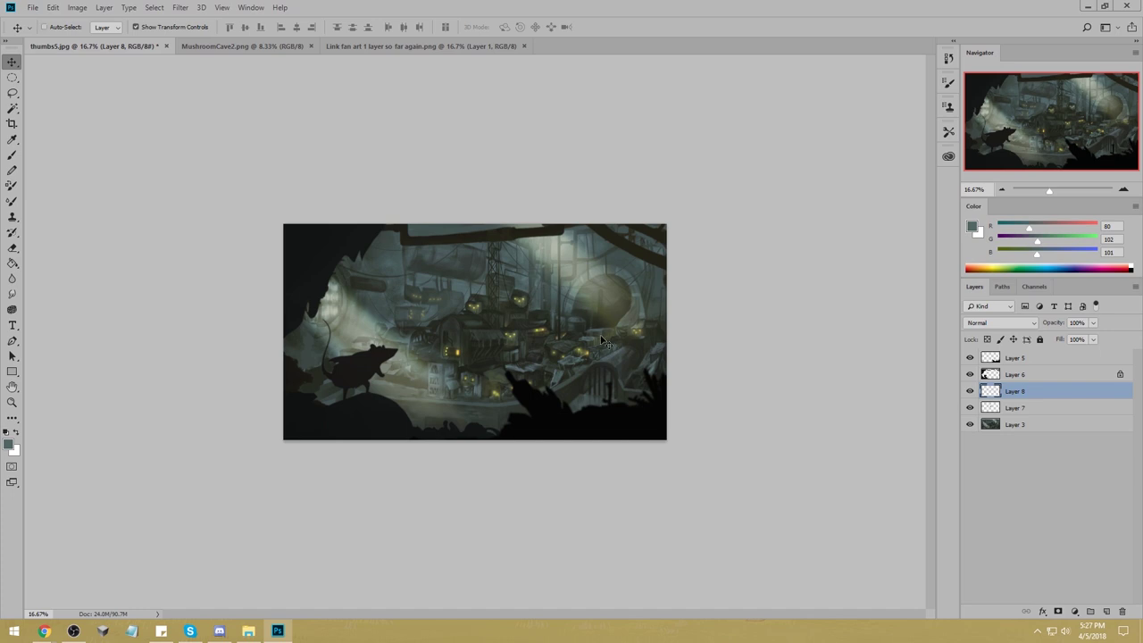
key("ctrl+shift+alt+n")
left_click_drag(483, 329, 498, 297)
key("ctrl+t")
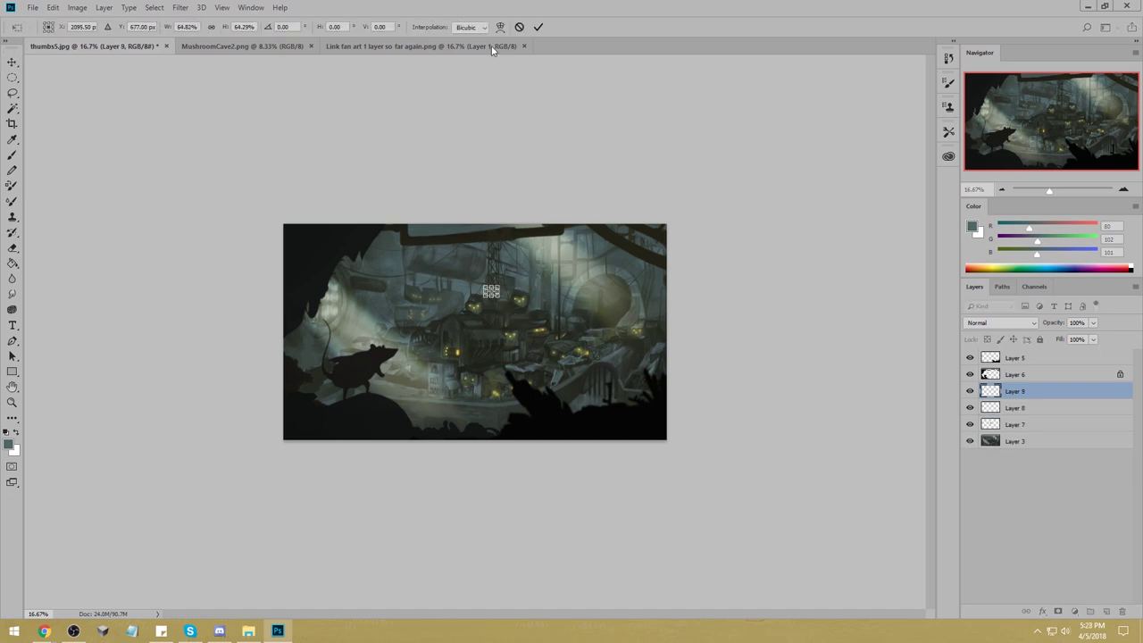
left_click(536, 28)
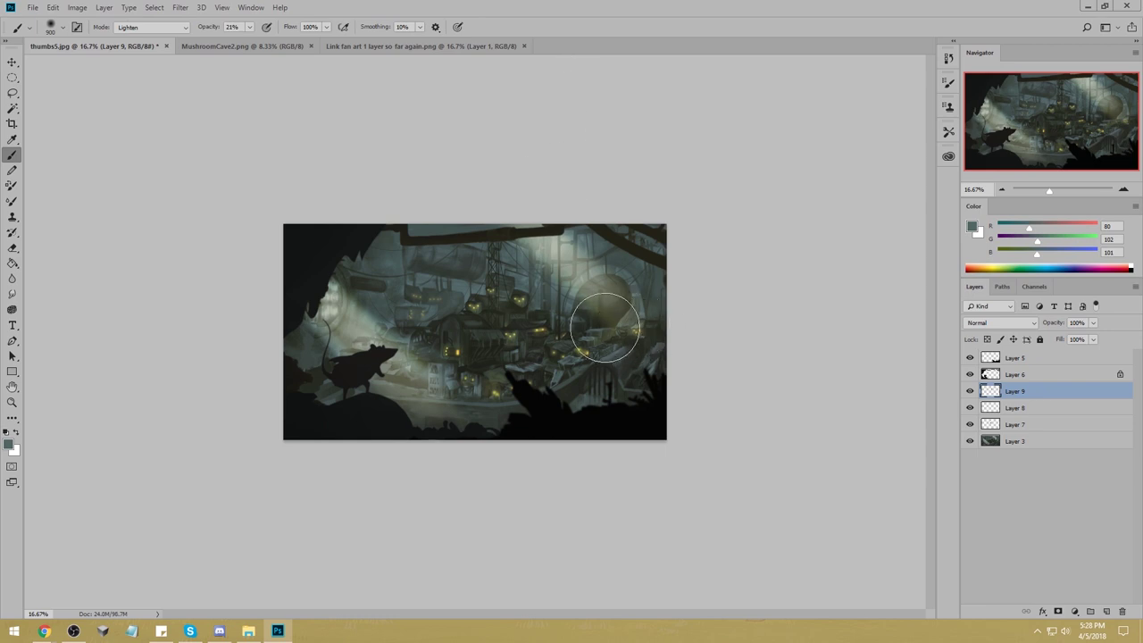
Set the Eraser to the textured 80 px brush preset for cleaning up the copied windows.
key("e")
right_click(528, 308)
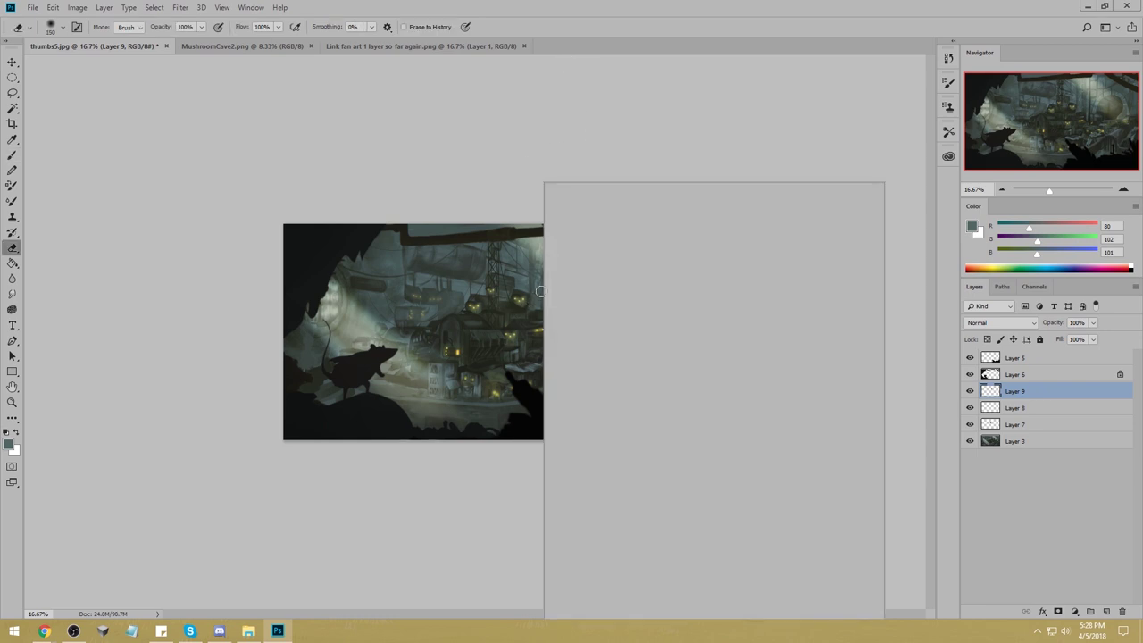
double_click(655, 264)
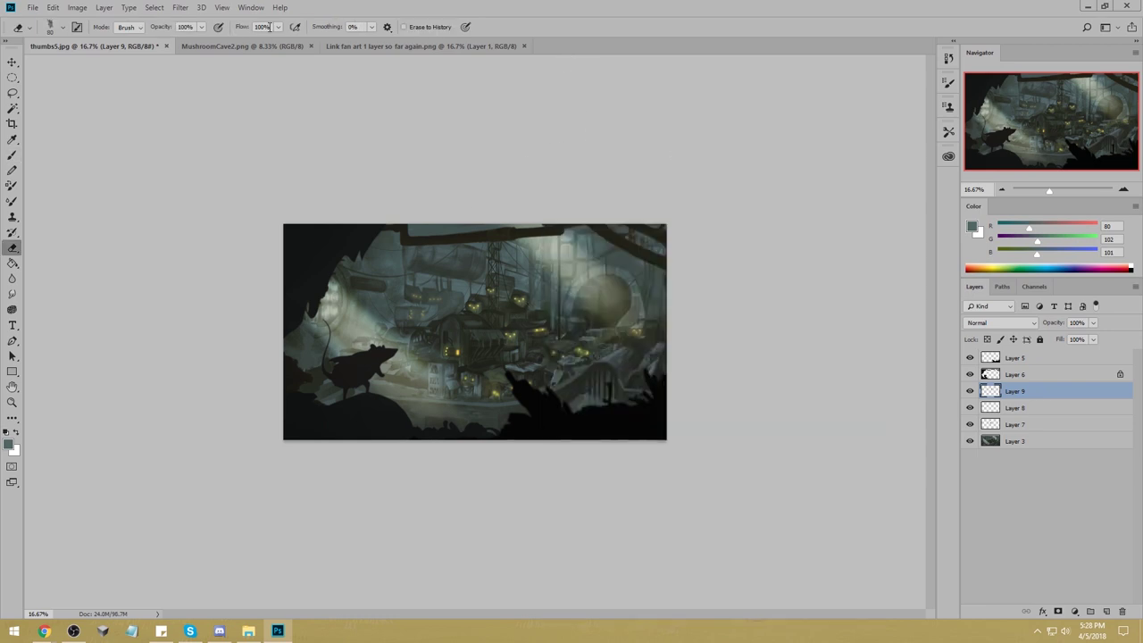
Merge the copied window layers, Layer 9 and Layer 8, down into Layer 7.
right_click(1047, 399)
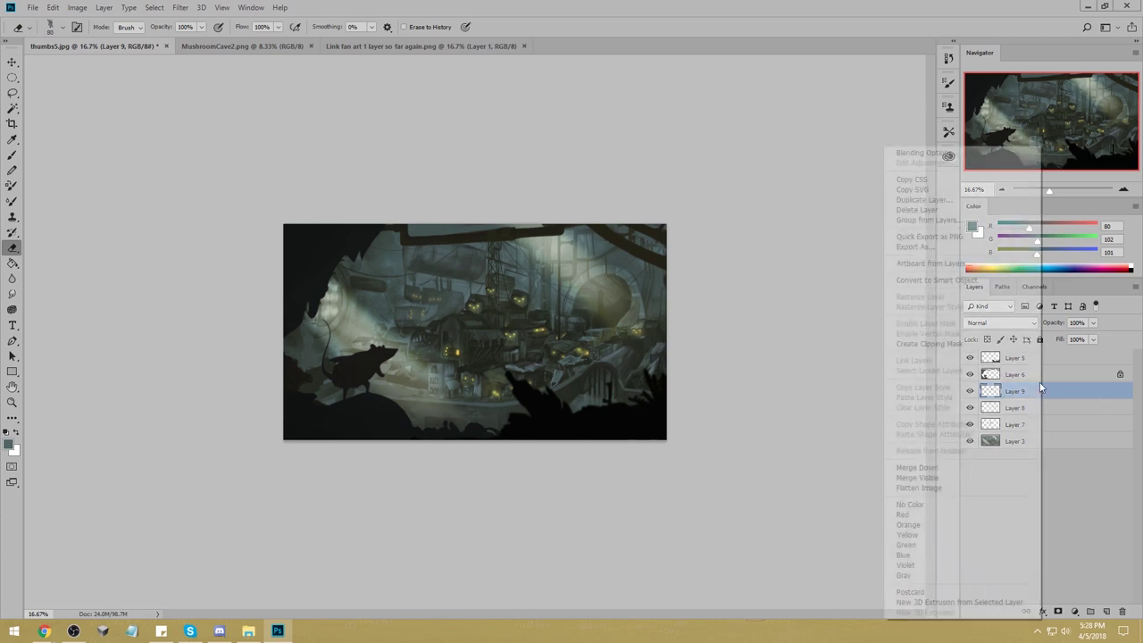
left_click(973, 468)
right_click(1022, 397)
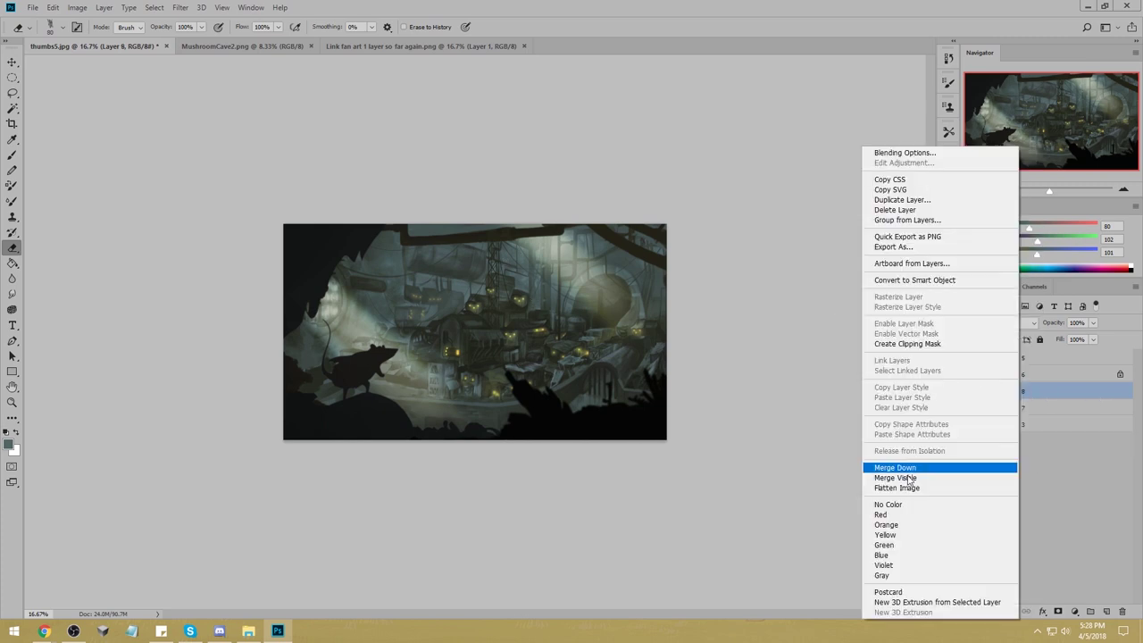
left_click(937, 468)
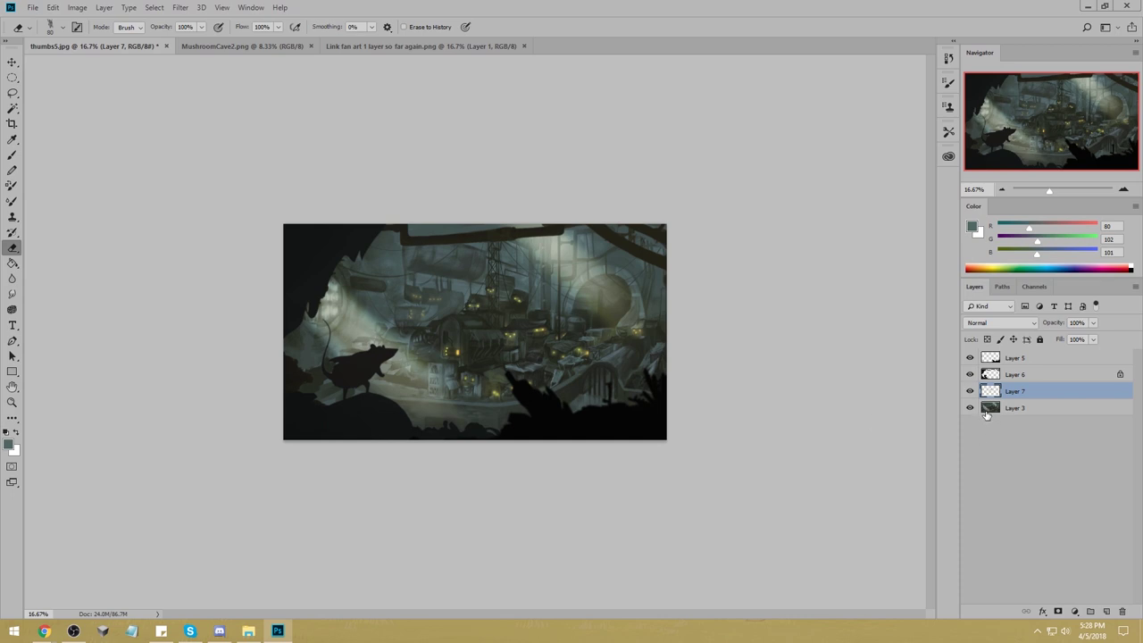
Glaze a soft sampled grey-green haze over the rat and foreground rocks on Layer 6 with a 1200 px Normal-mode brush at 21% opacity.
left_click(1019, 377)
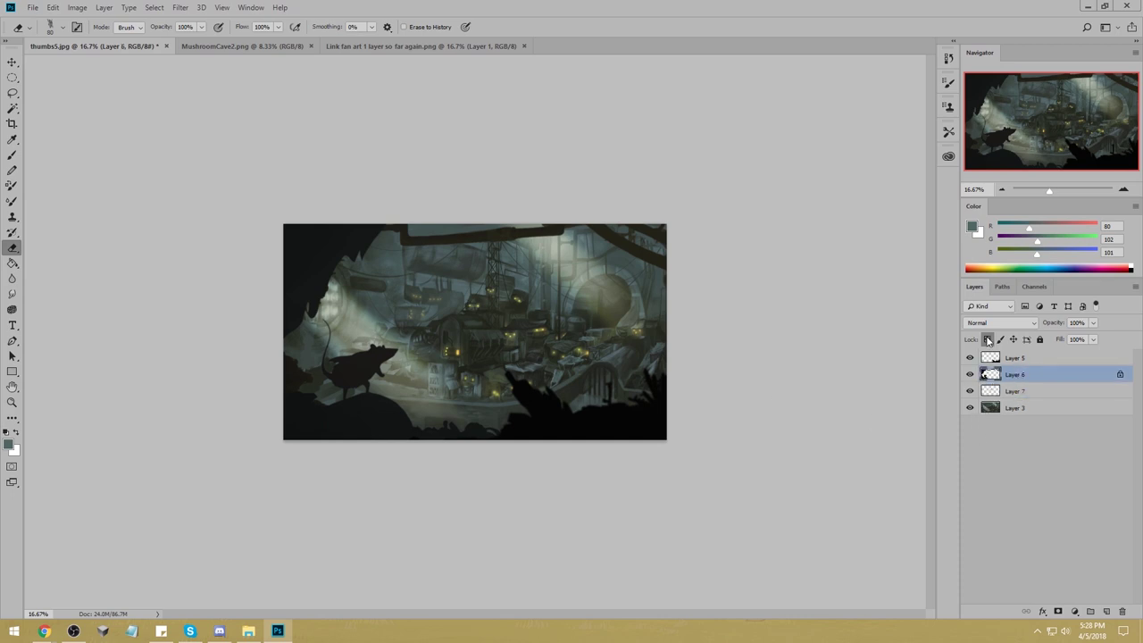
key("b")
left_click(373, 335, "alt")
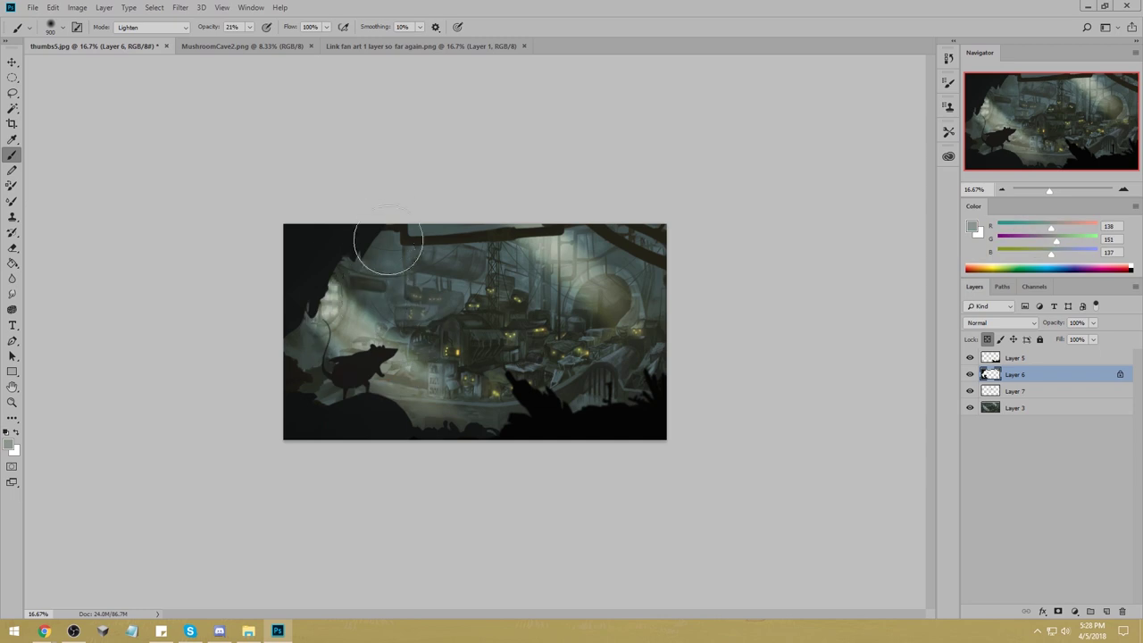
left_click(384, 303, "alt")
key("bracketright")
key("bracketright")
key("bracketright")
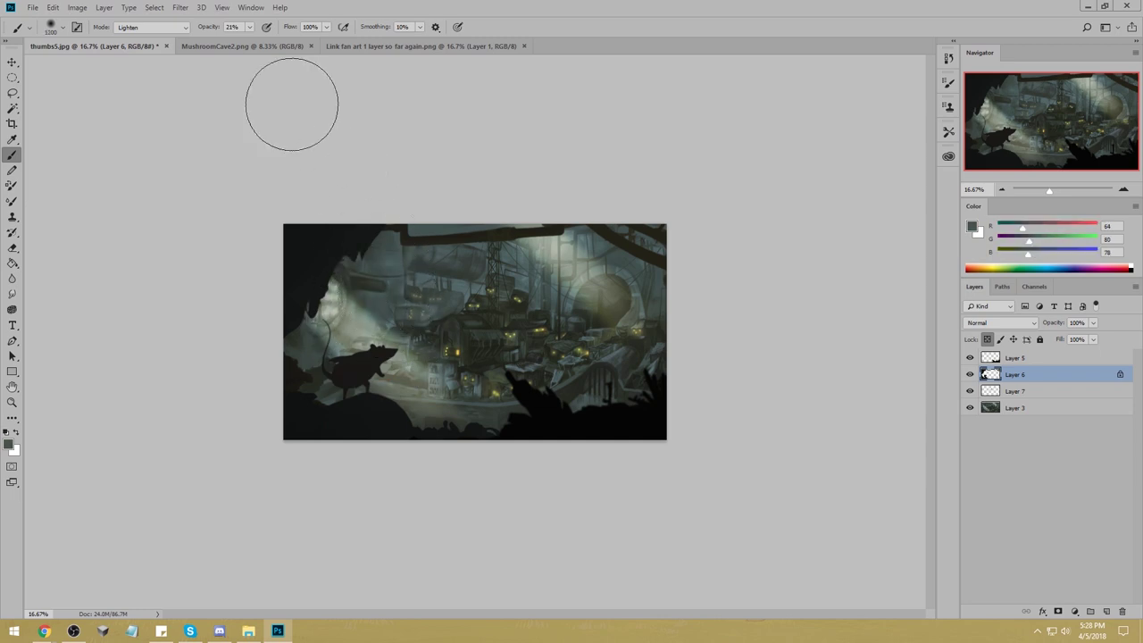
left_click(152, 27)
left_click(164, 32)
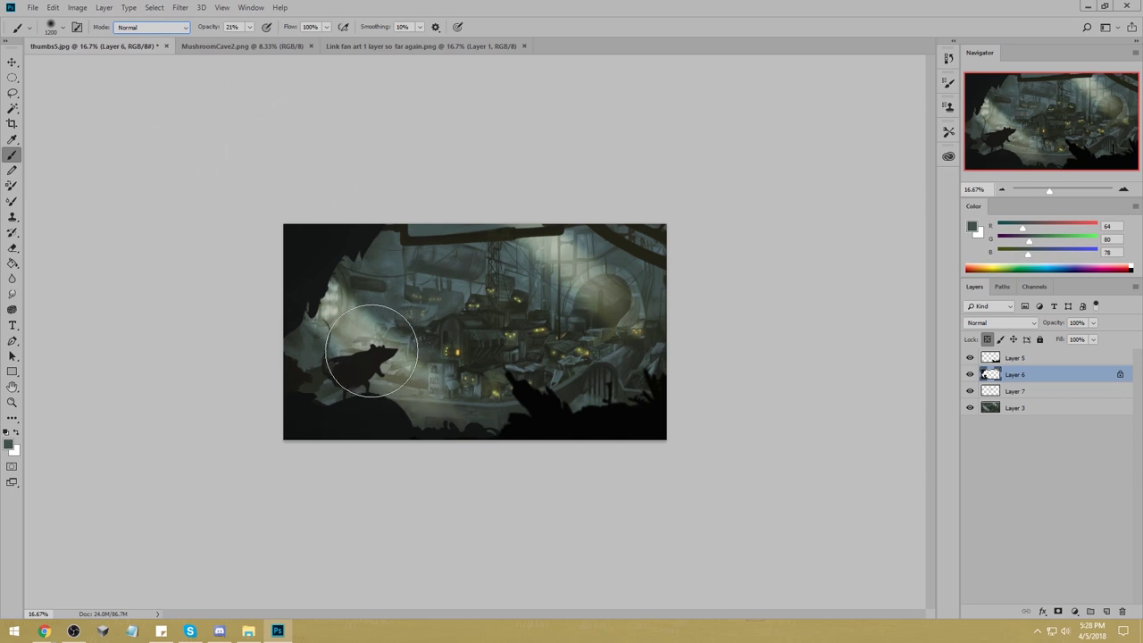
mouse_move(366, 357)
left_mouse_down()
mouse_move(335, 372)
mouse_move(380, 349)
mouse_move(306, 391)
left_mouse_up()
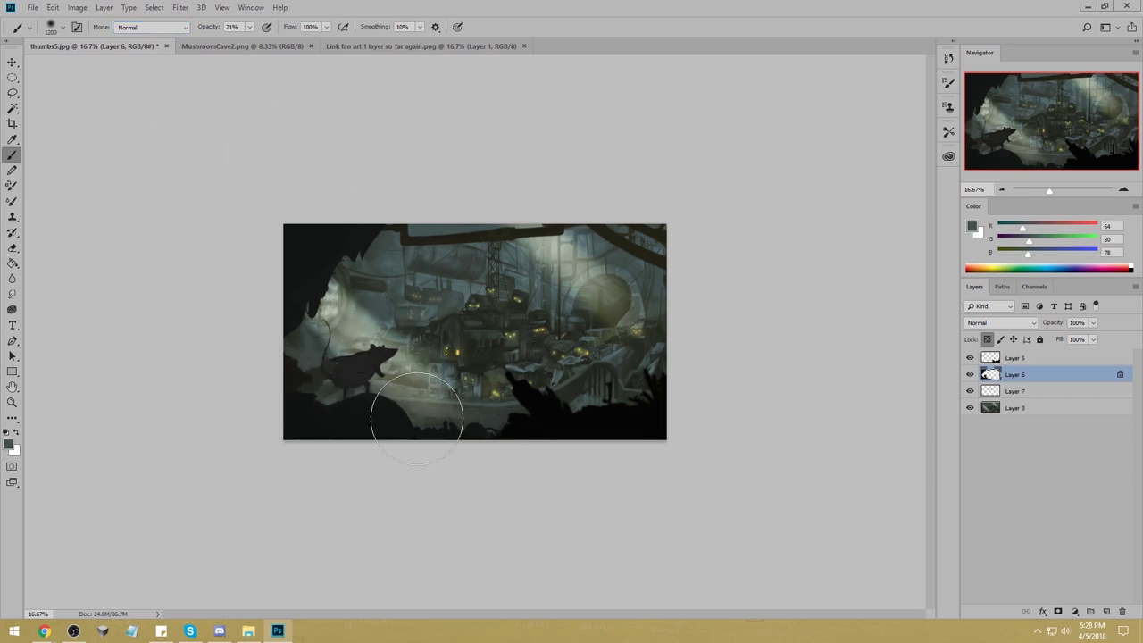
mouse_move(416, 418)
left_mouse_down()
mouse_move(335, 406)
mouse_move(421, 450)
mouse_move(313, 420)
mouse_move(273, 372)
mouse_move(450, 361)
mouse_move(468, 404)
left_mouse_up()
Paint form into the rat's back and body in a sampled near-black, using the textured brush at 100% opacity.
key("z")
left_click_drag(230, 278, 478, 474)
key("b")
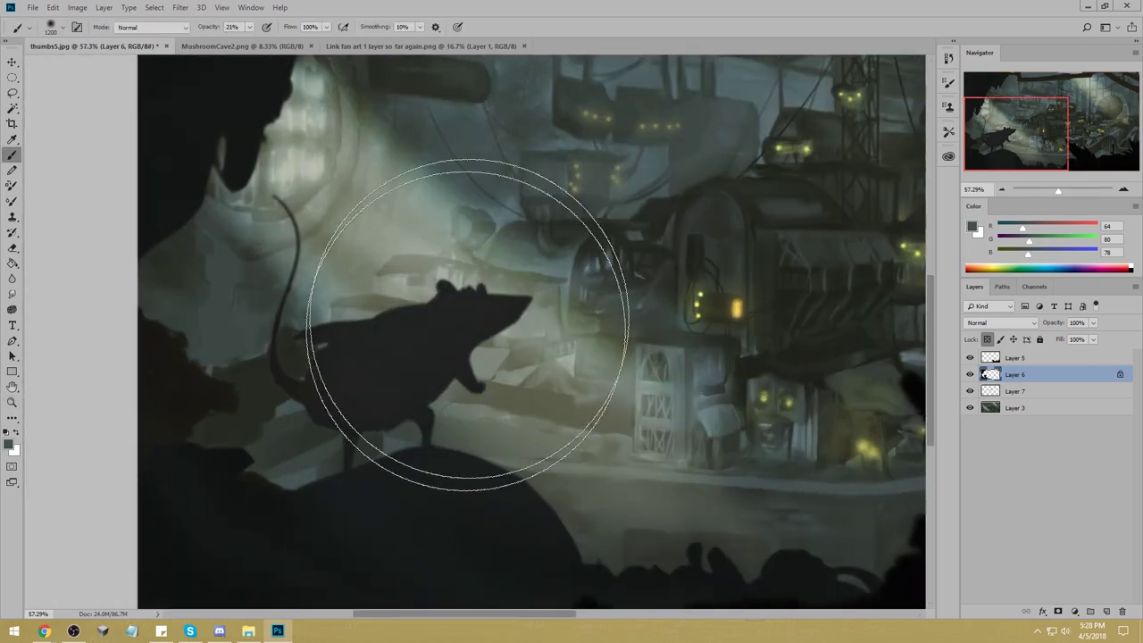
right_click(524, 331)
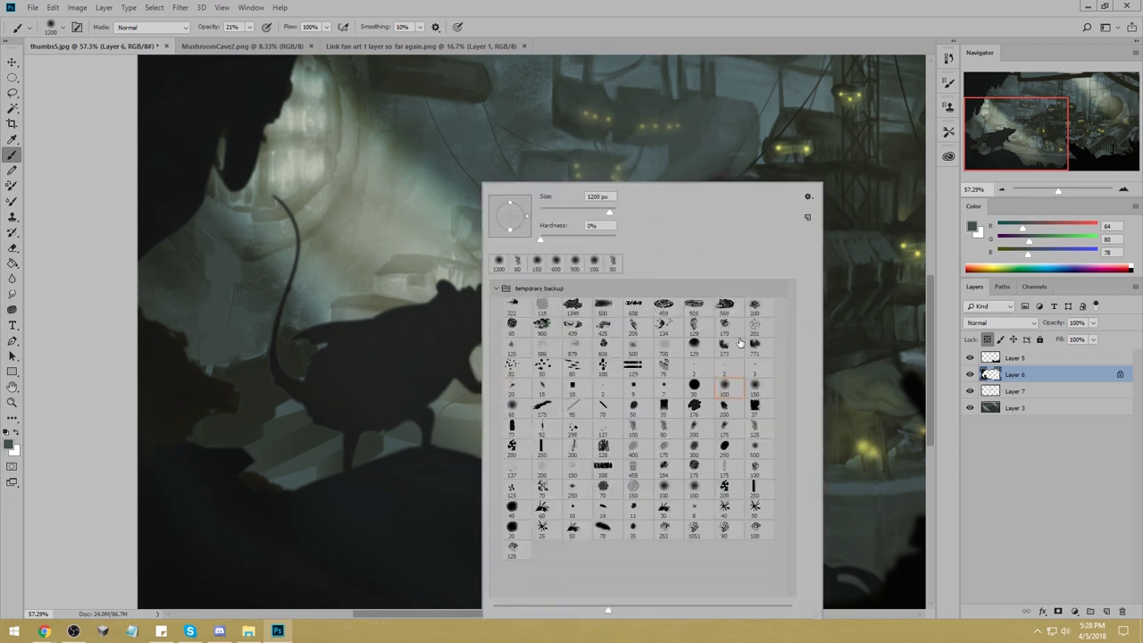
left_click(665, 427)
left_click(196, 112, "alt")
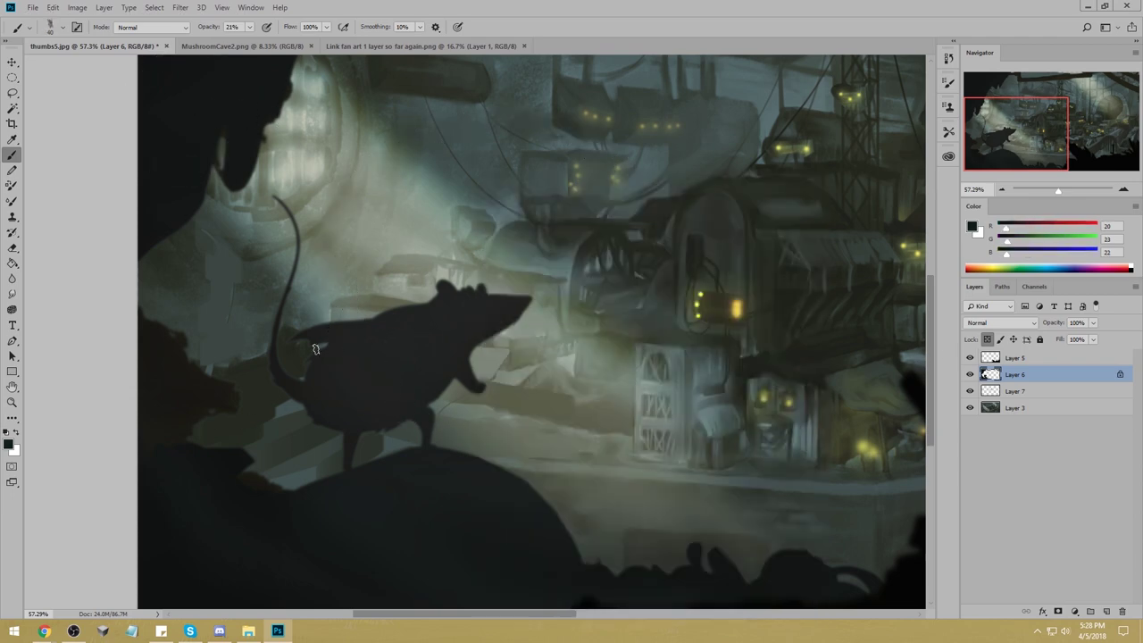
key("0")
mouse_move(309, 344)
left_mouse_down()
mouse_move(432, 375)
mouse_move(455, 348)
left_mouse_up()
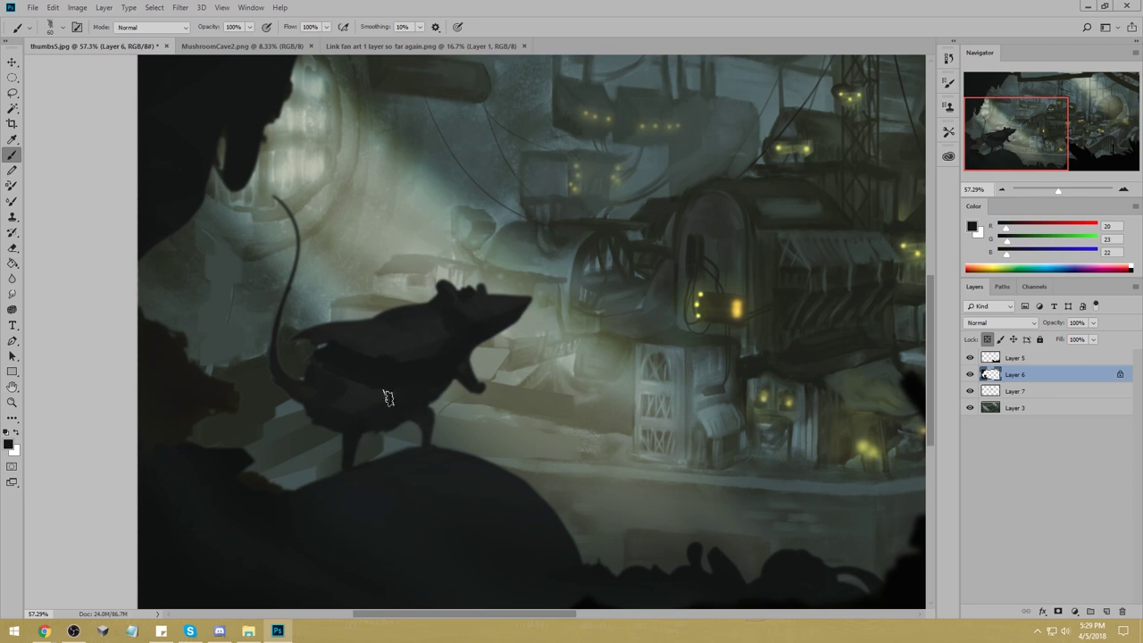
Brush sampled grey-green light onto the rat's underside and legs with a large soft brush at 56% opacity.
key("ctrl+0")
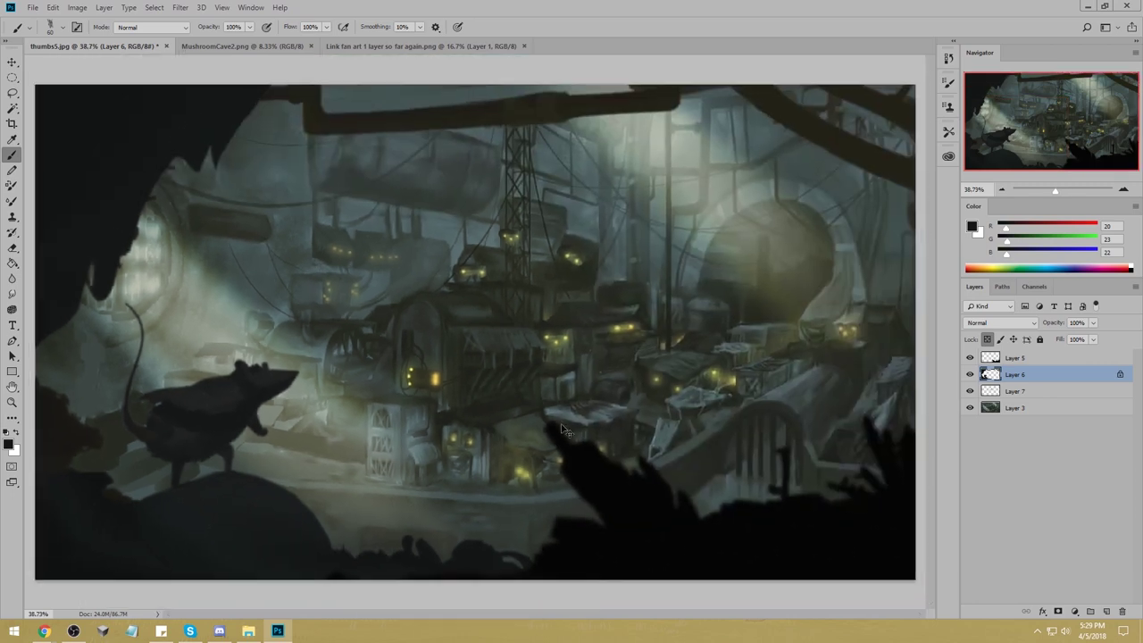
scroll(562, 431, "down", 2)
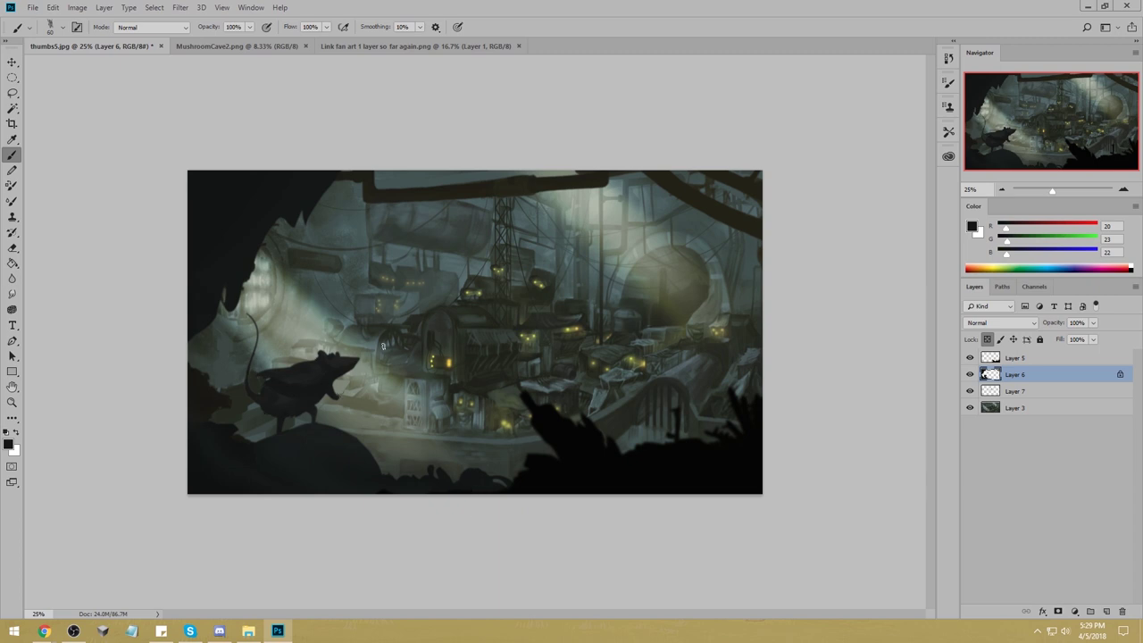
right_click(400, 327)
left_click(620, 408)
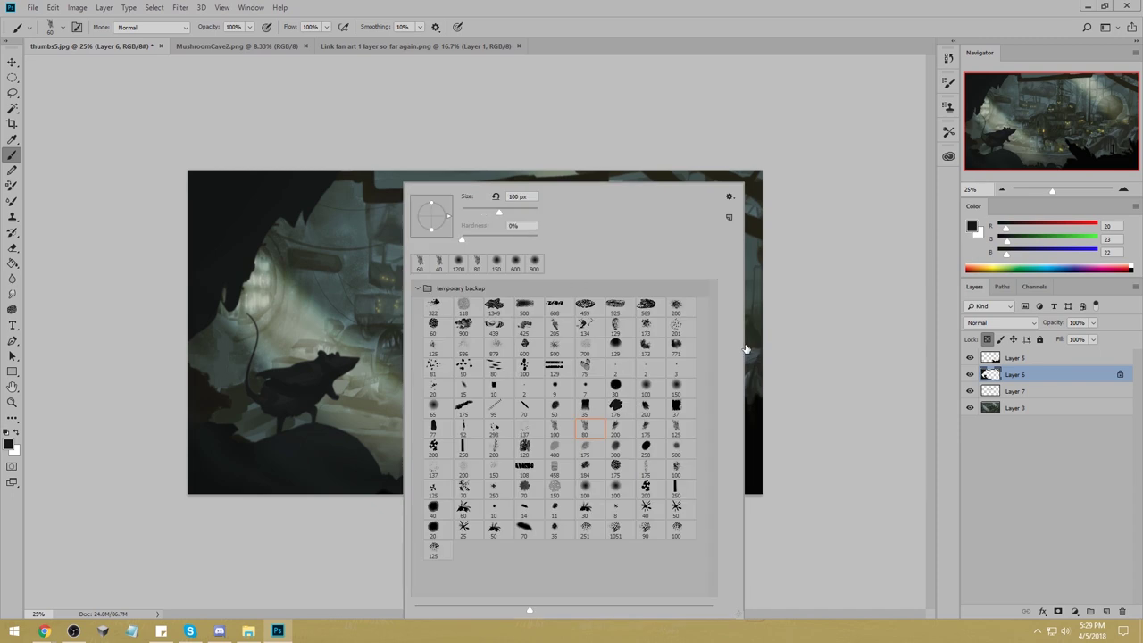
left_click(831, 306)
left_click(348, 382, "alt")
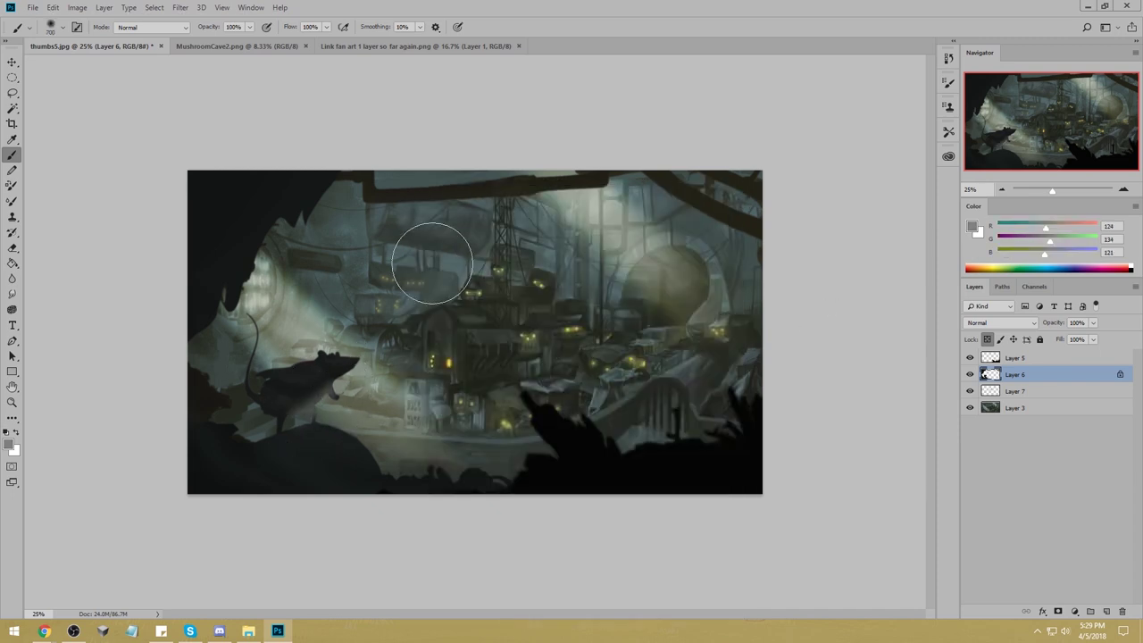
left_click_drag(248, 30, 234, 44)
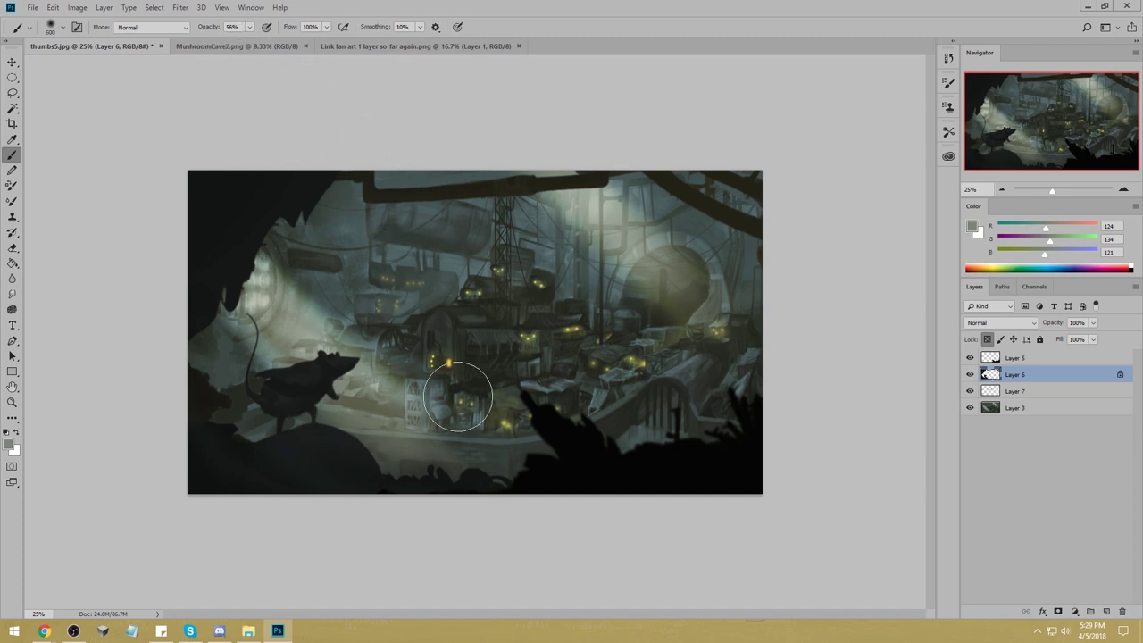
left_click_drag(306, 389, 303, 391)
Restore dark tones on the rat's body using sampled colours and the textured 80 px brush.
left_click(321, 366, "alt")
right_click(424, 252)
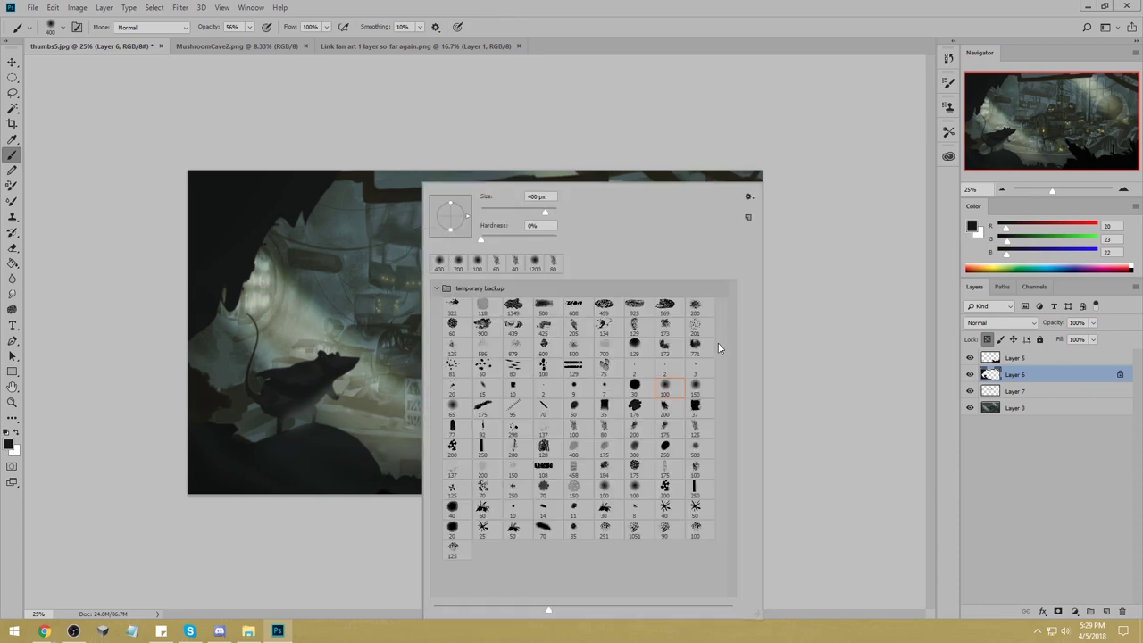
double_click(613, 422)
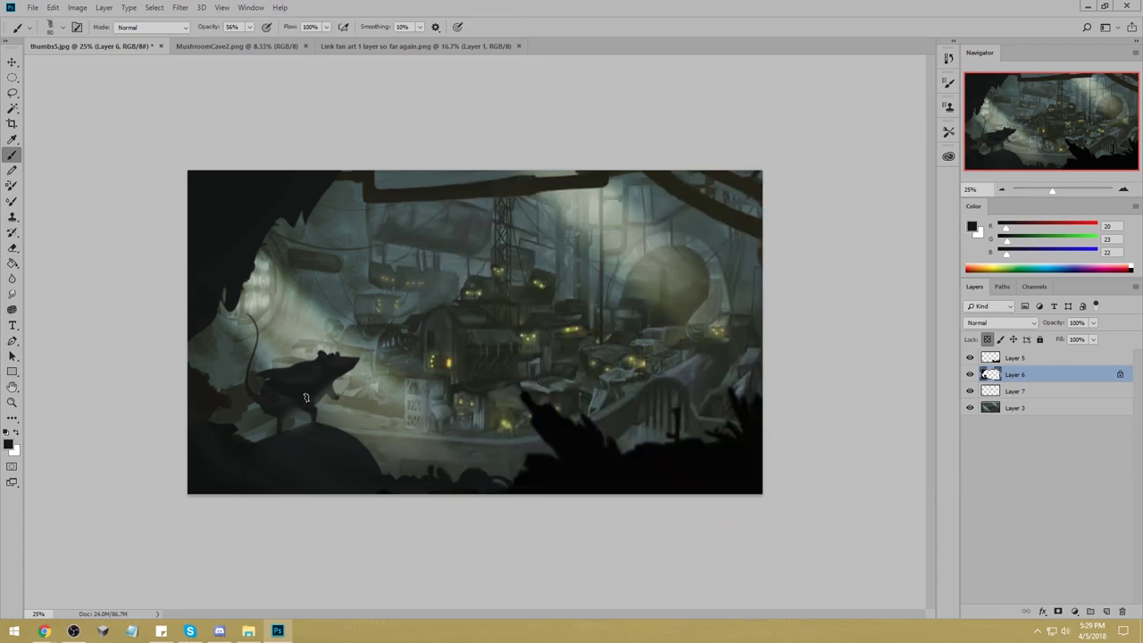
left_click_drag(325, 383, 337, 397)
left_click(303, 369, "alt")
left_click(343, 343, "alt")
Touch up the rat's snout at 100% brush opacity with Layer 6's transparency unlocked, deselect, and lock its transparent pixels again.
key("l")
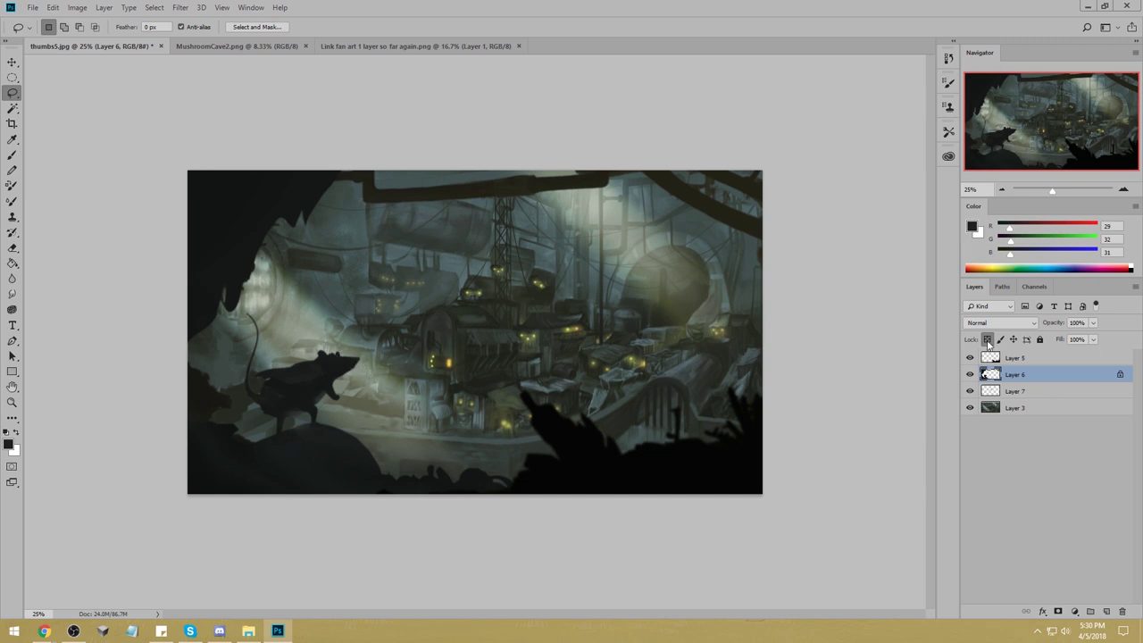
key("b")
left_click(327, 331, "alt")
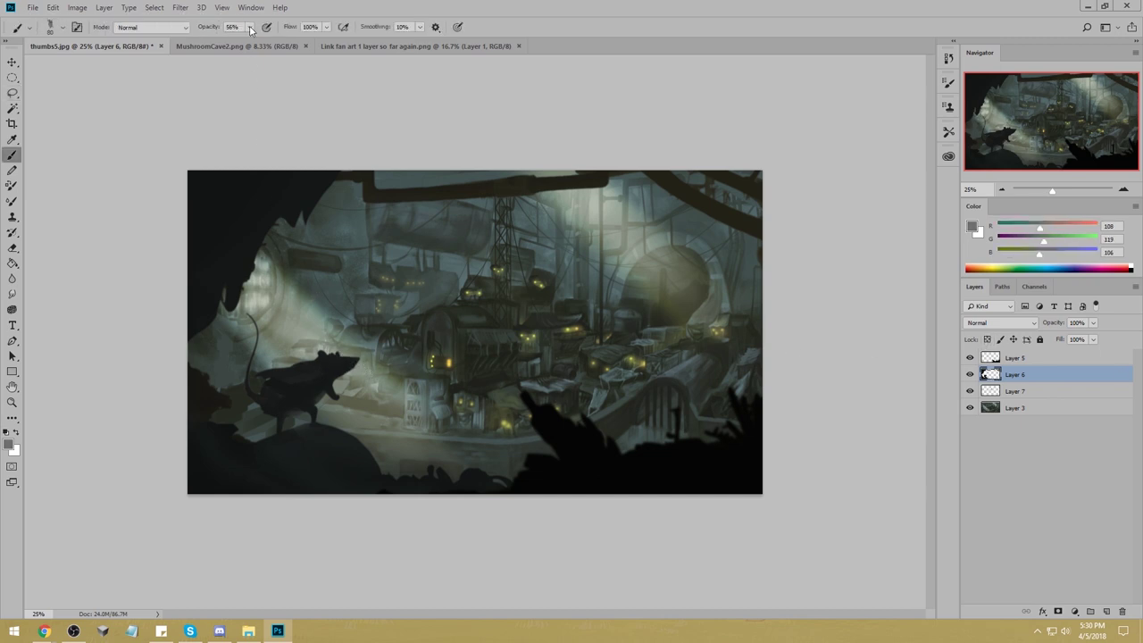
left_click(350, 359)
left_click(333, 355, "alt")
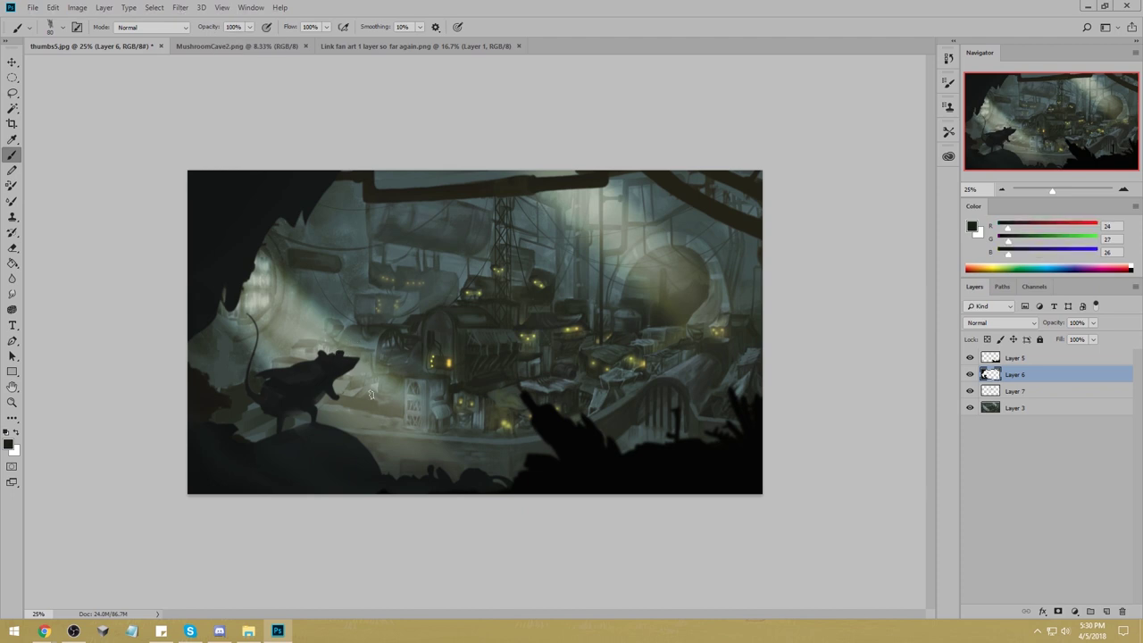
key("m")
right_click(425, 306)
left_click(469, 314)
left_click(986, 340)
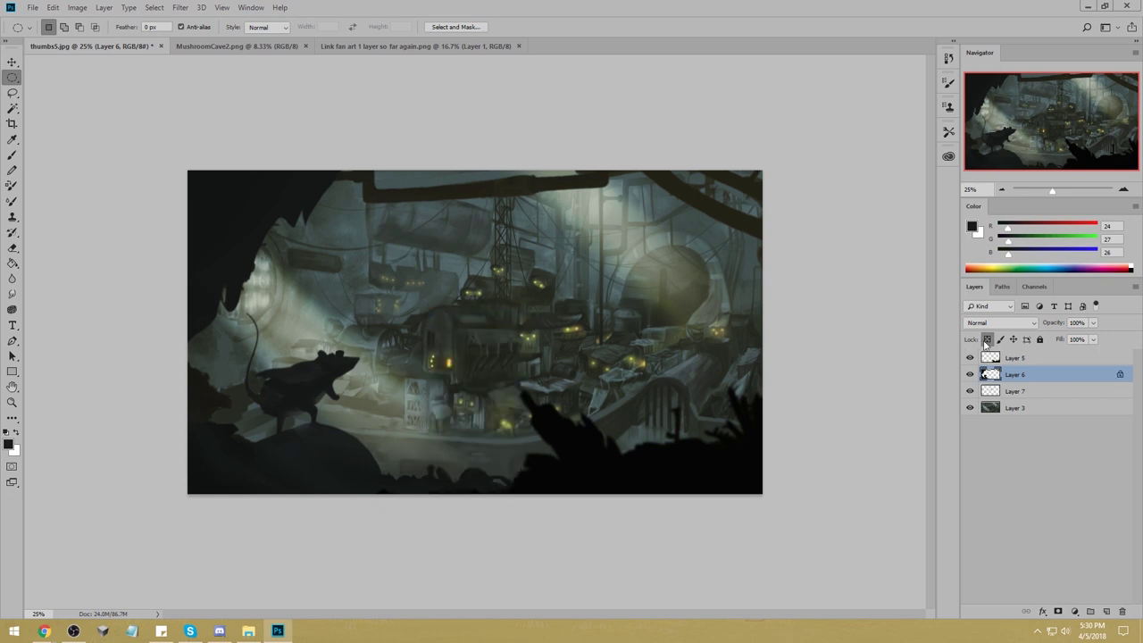
Refine the edges of the rat's head, chest, back and tail with sampled light and dark colours.
key("b")
left_click(359, 370, "alt")
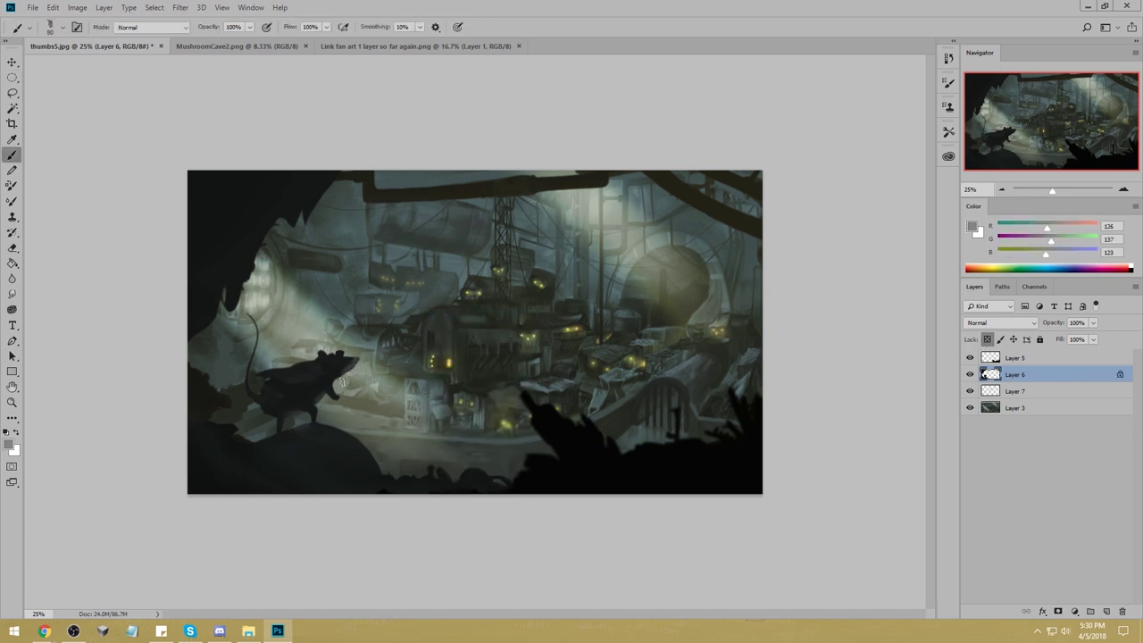
left_click(340, 361, "alt")
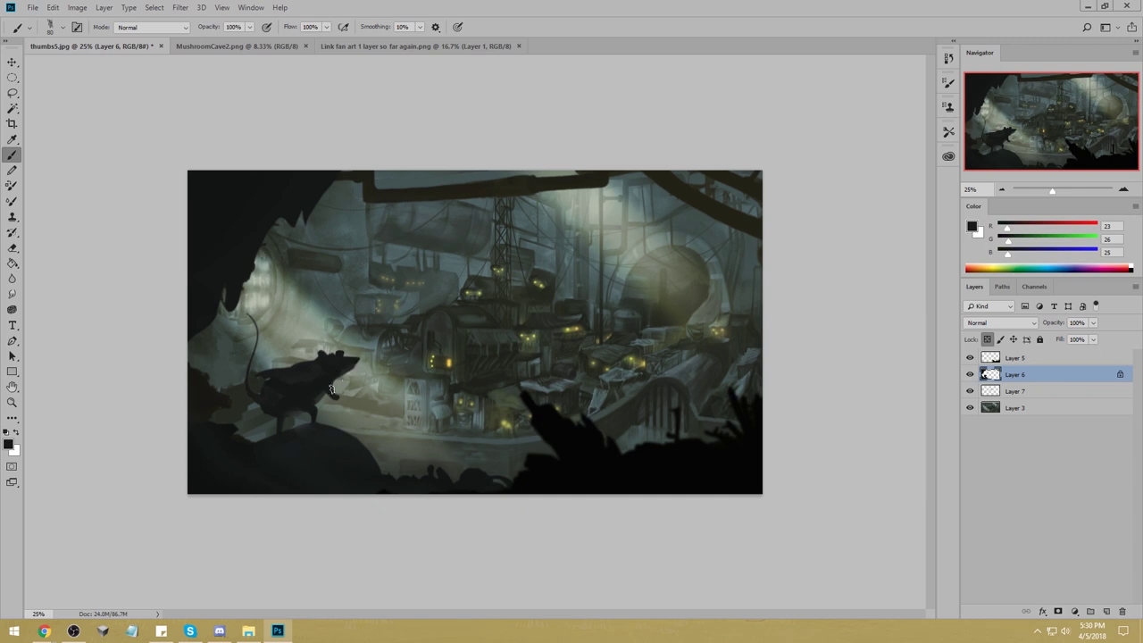
left_click(300, 379, "alt")
left_click(276, 396, "alt")
left_click(254, 401, "alt")
left_click(250, 312, "alt")
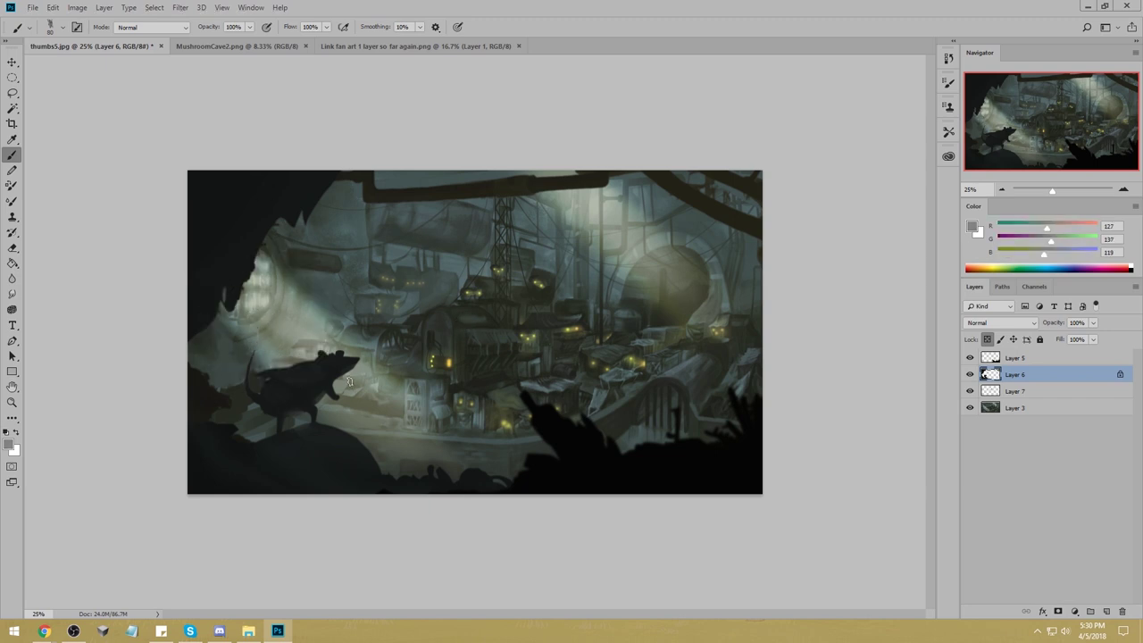
left_click_drag(258, 355, 241, 316)
Tint the rat's ear with a pinkish light of R 213, G 160, B 148, and resample the dark fur colour.
left_click(320, 346, "alt")
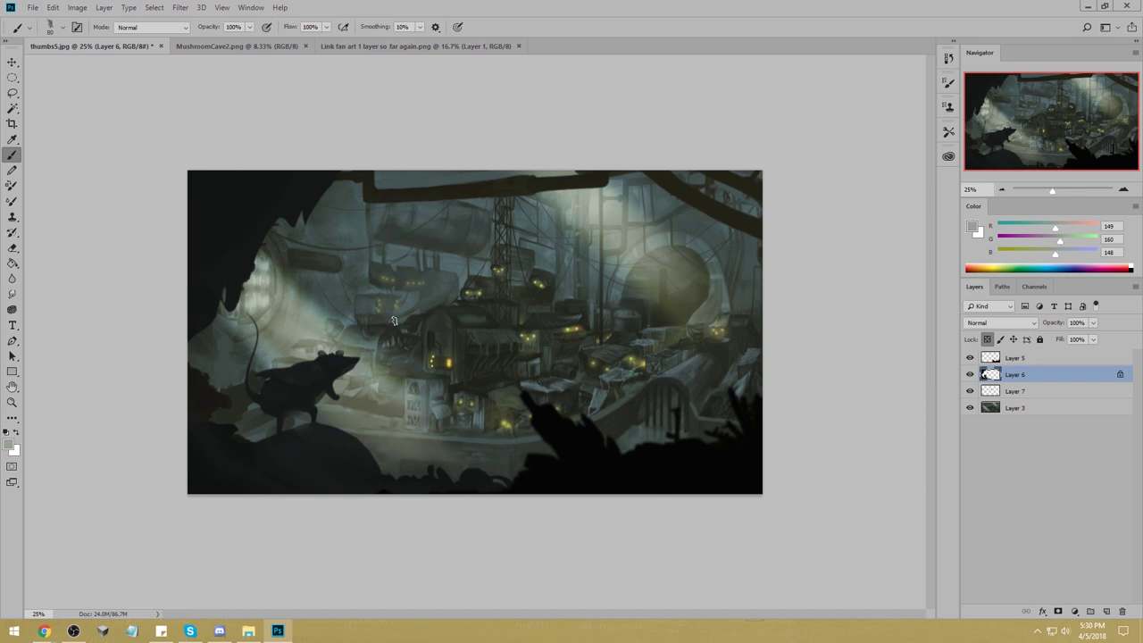
left_click_drag(1055, 228, 1079, 229)
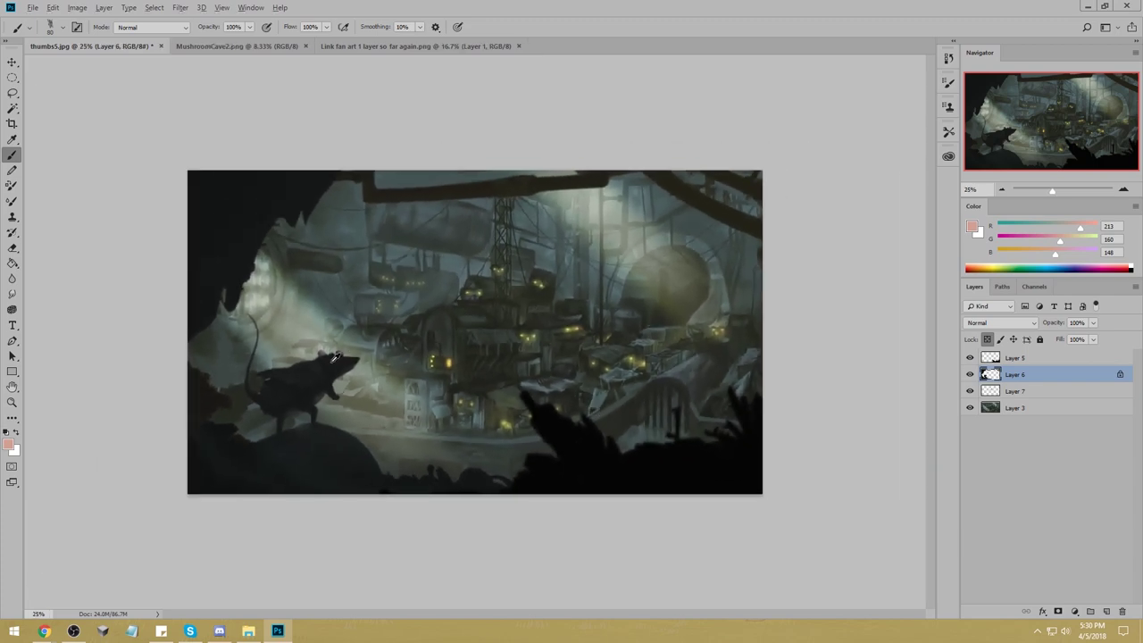
left_click(336, 357, "alt")
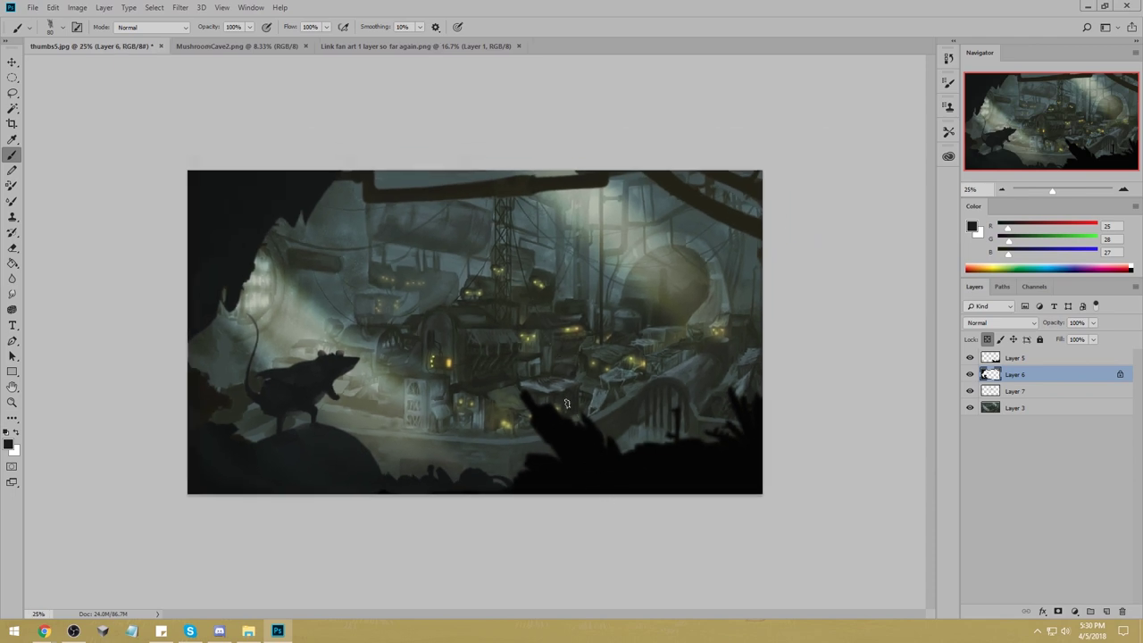
Lasso the pointed debris in the foreground silhouette on Layer 5, delete it and deselect.
key("l")
left_click(1025, 359)
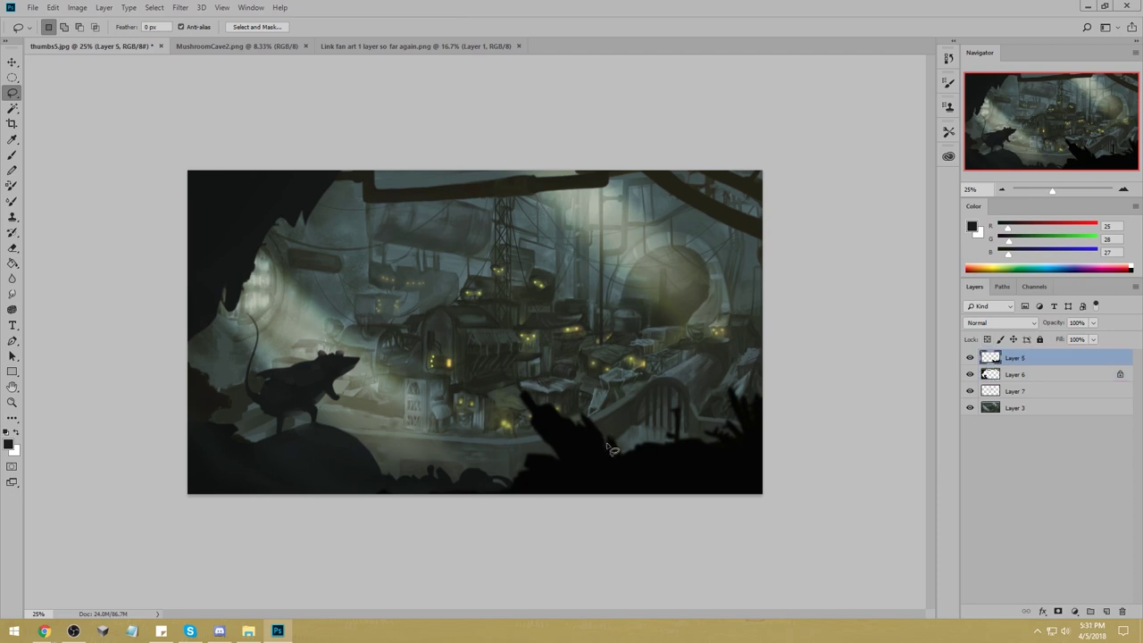
mouse_move(607, 447)
left_mouse_down()
mouse_move(572, 433)
mouse_move(553, 447)
mouse_move(494, 401)
left_mouse_up()
key("Delete")
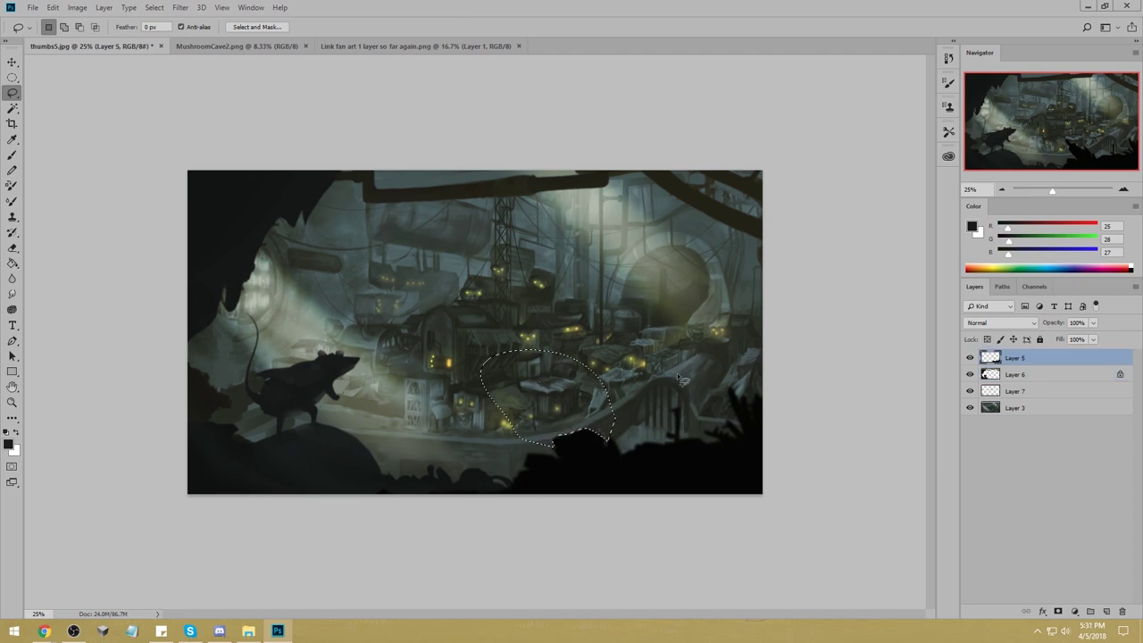
key("m")
right_click(566, 383)
left_click(589, 390)
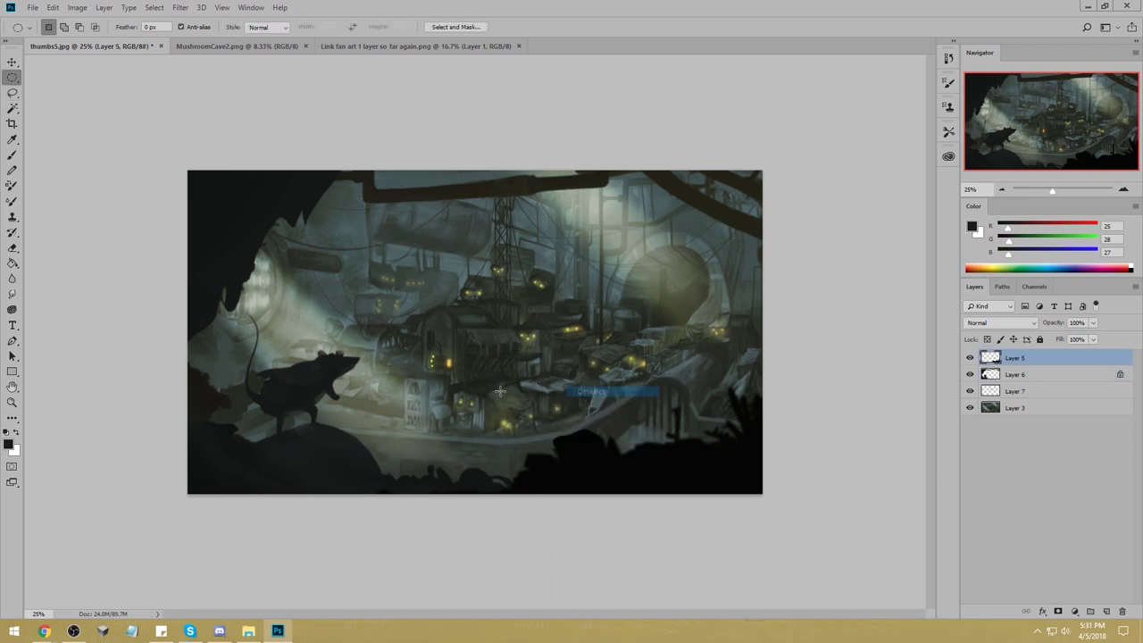
Lasso along the trimmed silhouette edge on Layer 5, deselect, and soften the foreground silhouette with the Blur tool at 67% strength.
key("r")
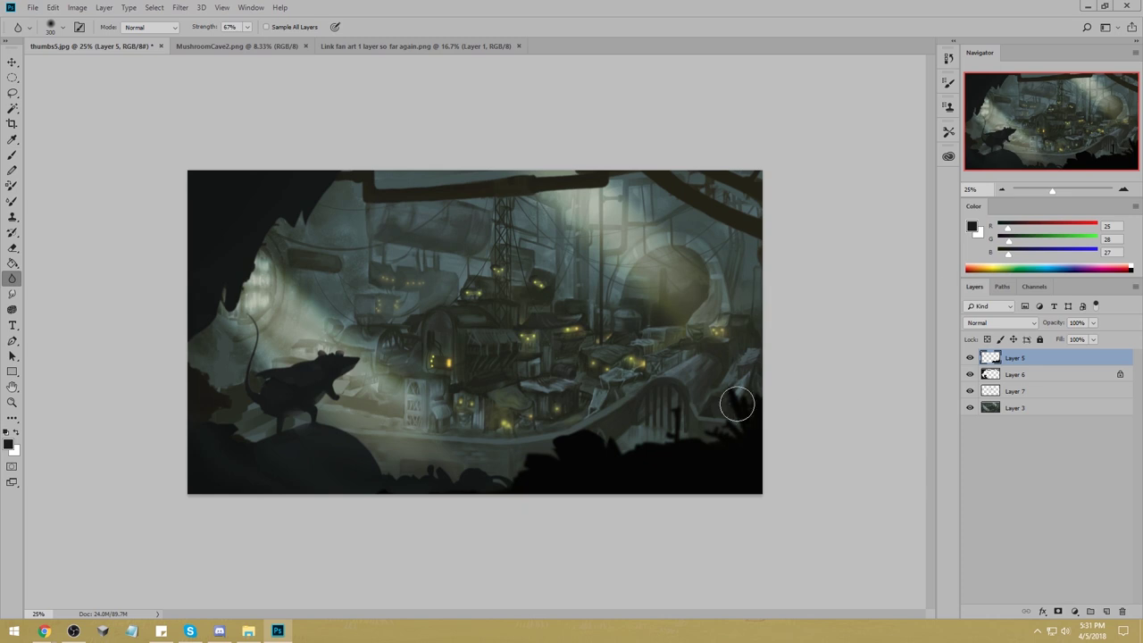
key("l")
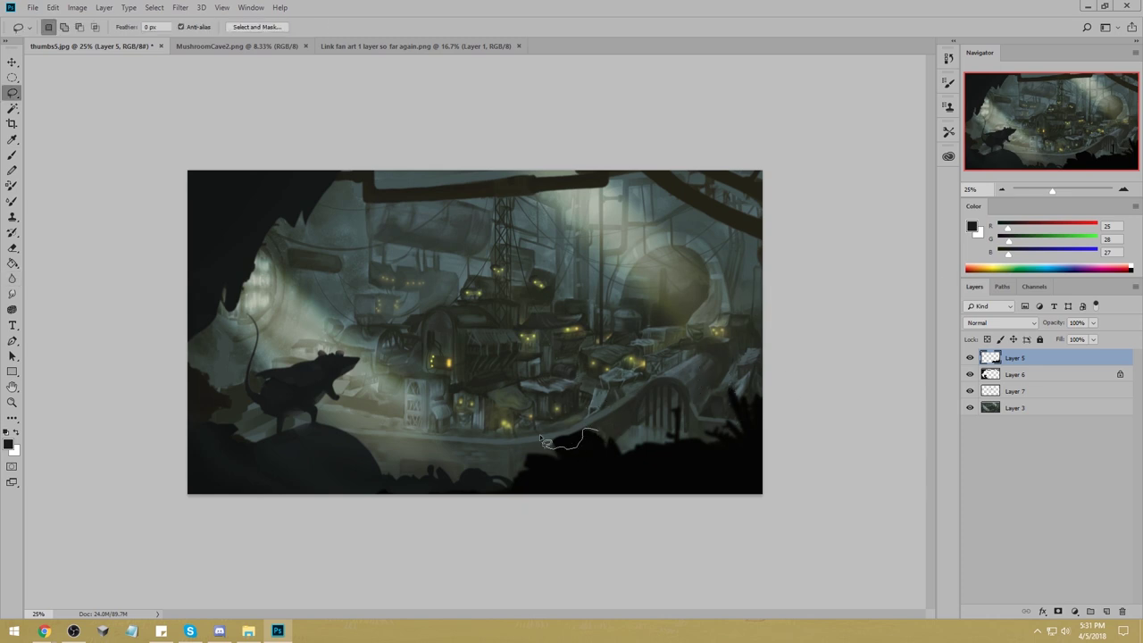
right_click(452, 287)
left_click(468, 292)
left_click(13, 279)
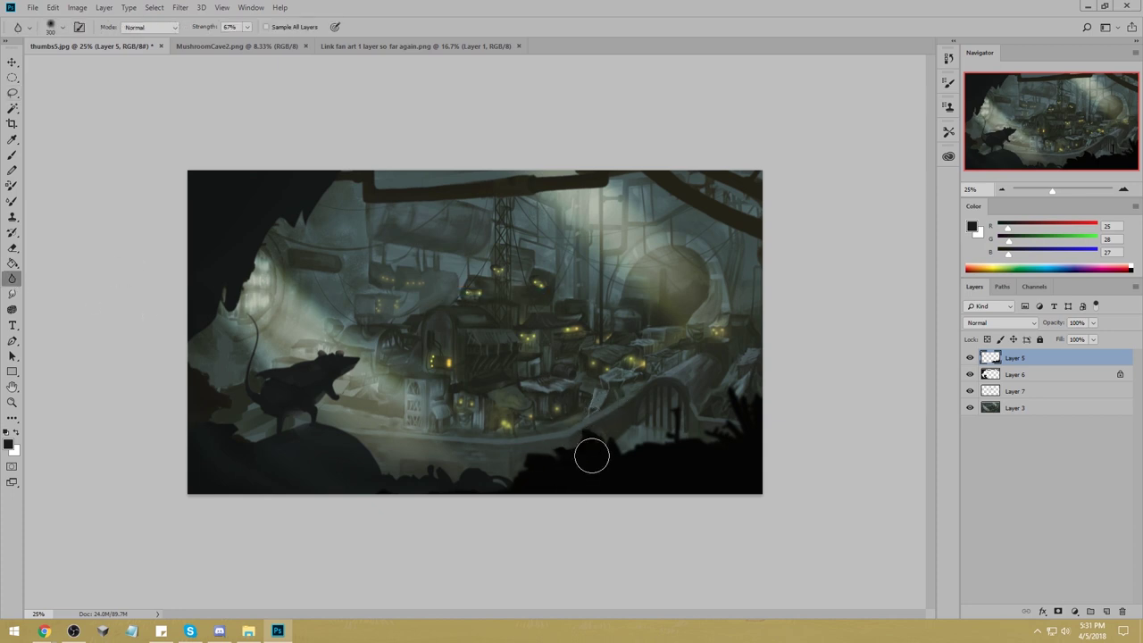
left_click_drag(573, 480, 549, 463)
Enlarge the Blur brush past 1900 px and make the background painting on Layer 3 the active layer.
key("bracketright")
key("bracketright")
key("bracketright")
key("bracketright")
key("bracketright")
key("bracketright")
key("bracketright")
key("bracketright")
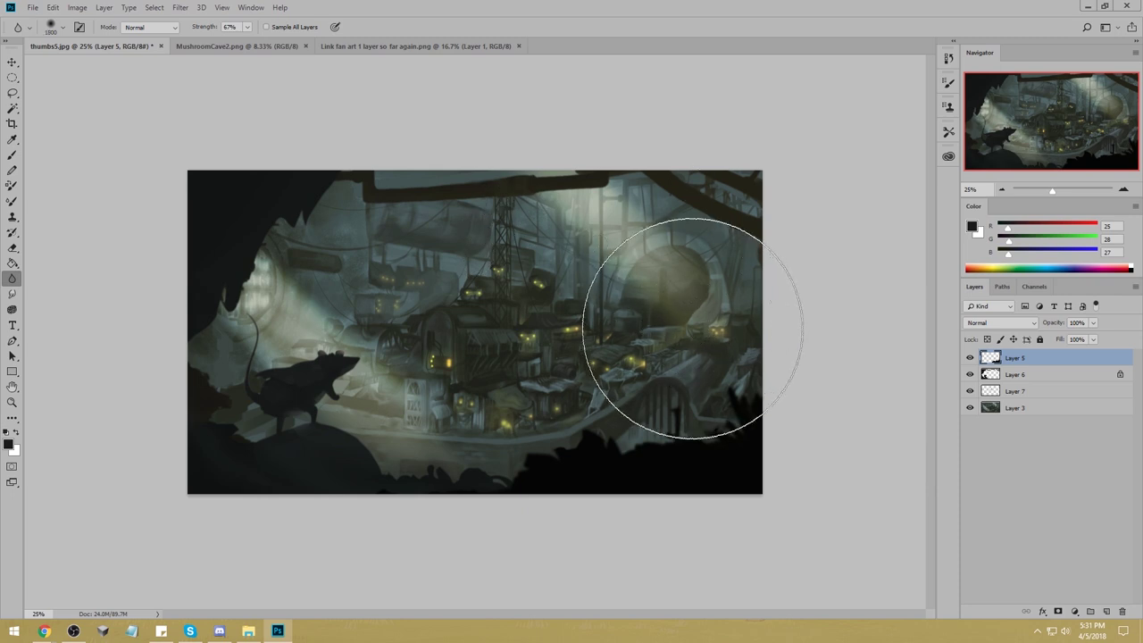
left_click(1002, 412)
key("bracketright")
key("bracketright")
key("bracketright")
key("bracketright")
key("bracketright")
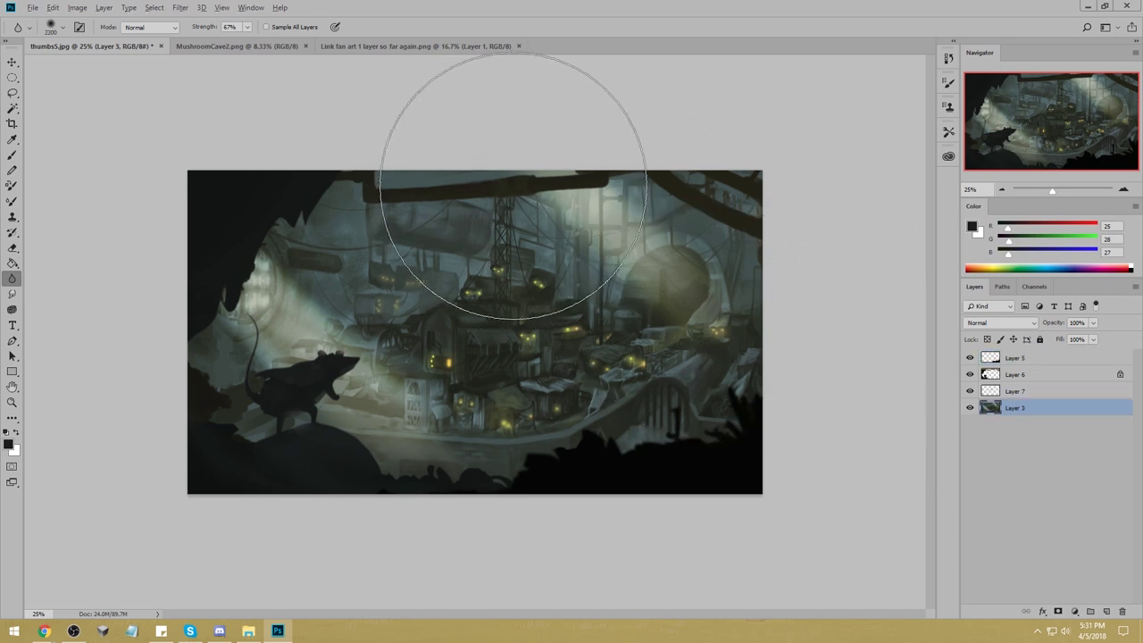
Switch to the Brush tool with a soft round brush and enlarge it to 1900 px.
key("b")
right_click(505, 190)
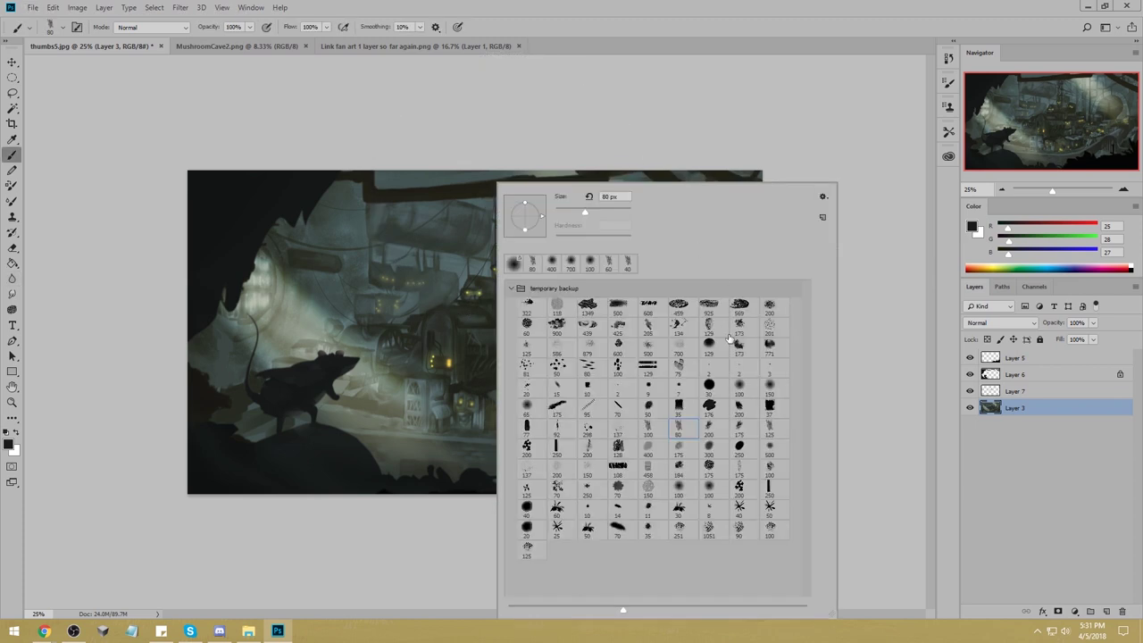
left_click(737, 387)
left_click(777, 123)
key("bracketright")
key("bracketright")
key("bracketright")
key("bracketright")
key("bracketright")
key("bracketright")
key("bracketright")
key("bracketright")
key("bracketright")
key("bracketright")
key("bracketright")
key("bracketright")
key("bracketright")
key("bracketright")
key("bracketright")
key("bracketright")
key("bracketright")
key("bracketright")
key("bracketright")
key("bracketright")
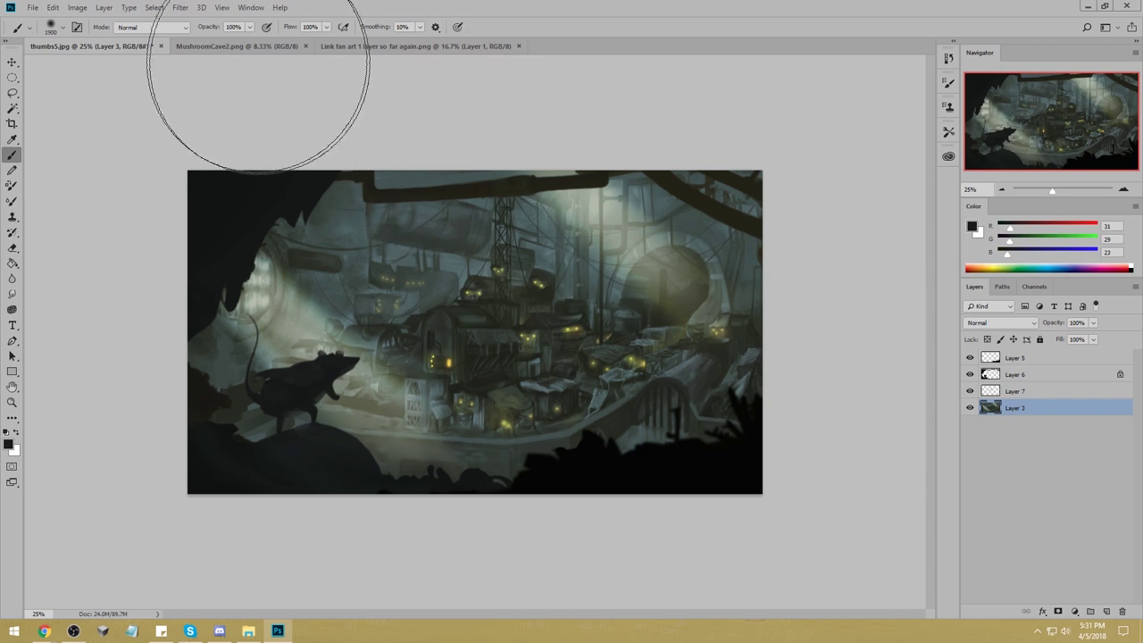
Darken the upper background on Layer 3 with the brush in Darken mode at 25% opacity, and sample a near-black of R 20, G 23, B 22.
left_click(150, 27)
left_click(143, 87)
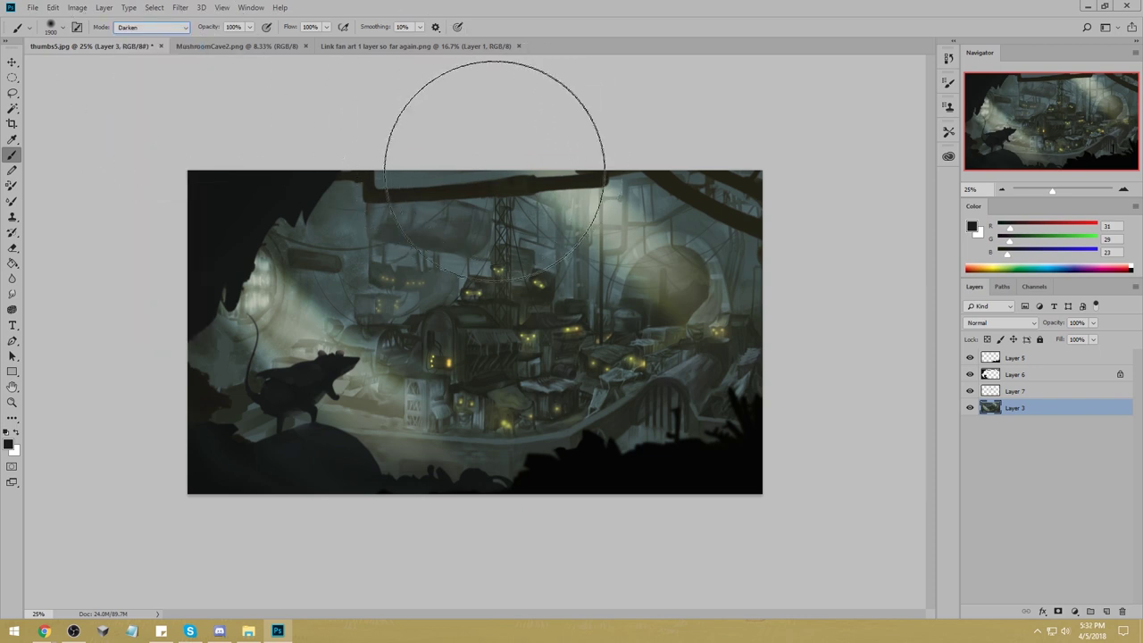
left_click(249, 27)
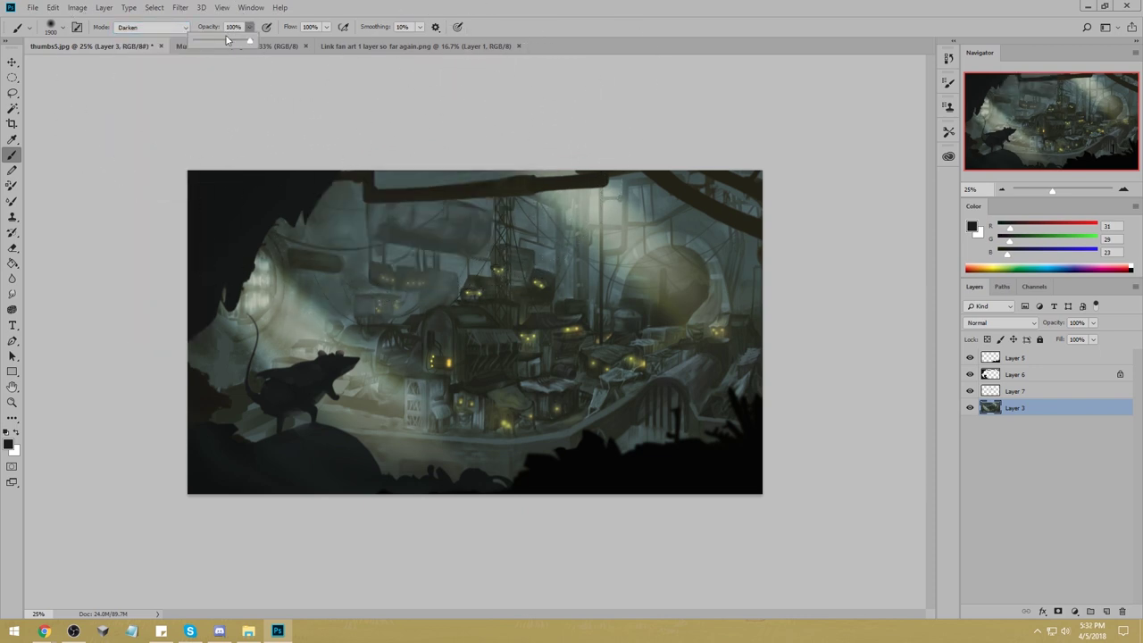
left_click(209, 40)
mouse_move(453, 174)
left_mouse_down()
mouse_move(314, 168)
mouse_move(504, 234)
mouse_move(429, 166)
mouse_move(469, 162)
mouse_move(216, 208)
mouse_move(414, 155)
mouse_move(282, 174)
left_mouse_up()
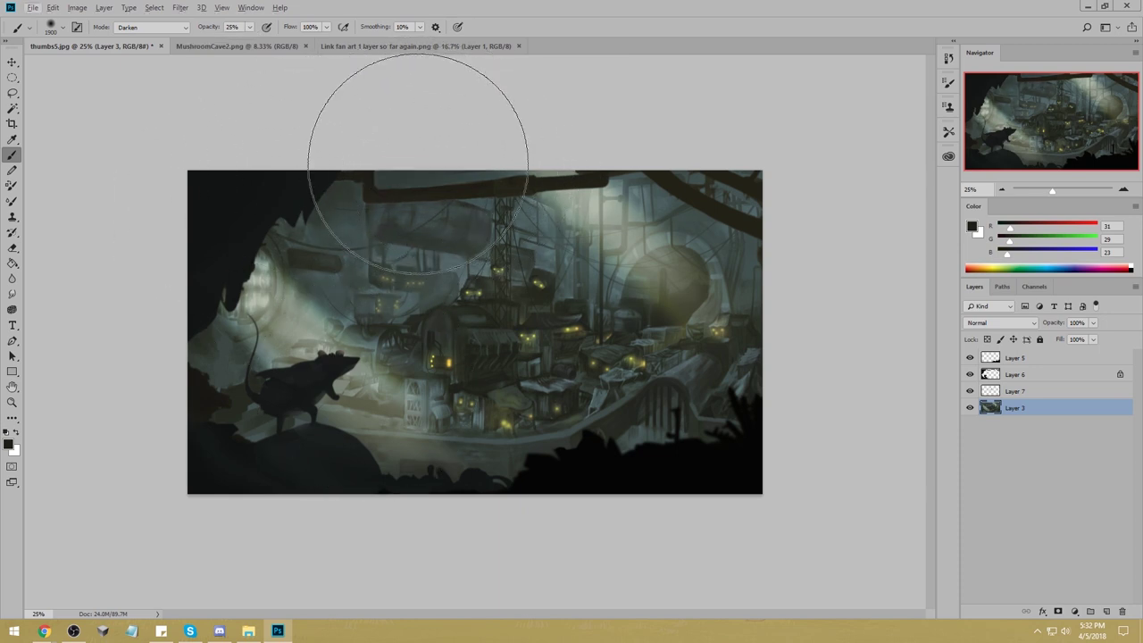
left_click(484, 280, "alt")
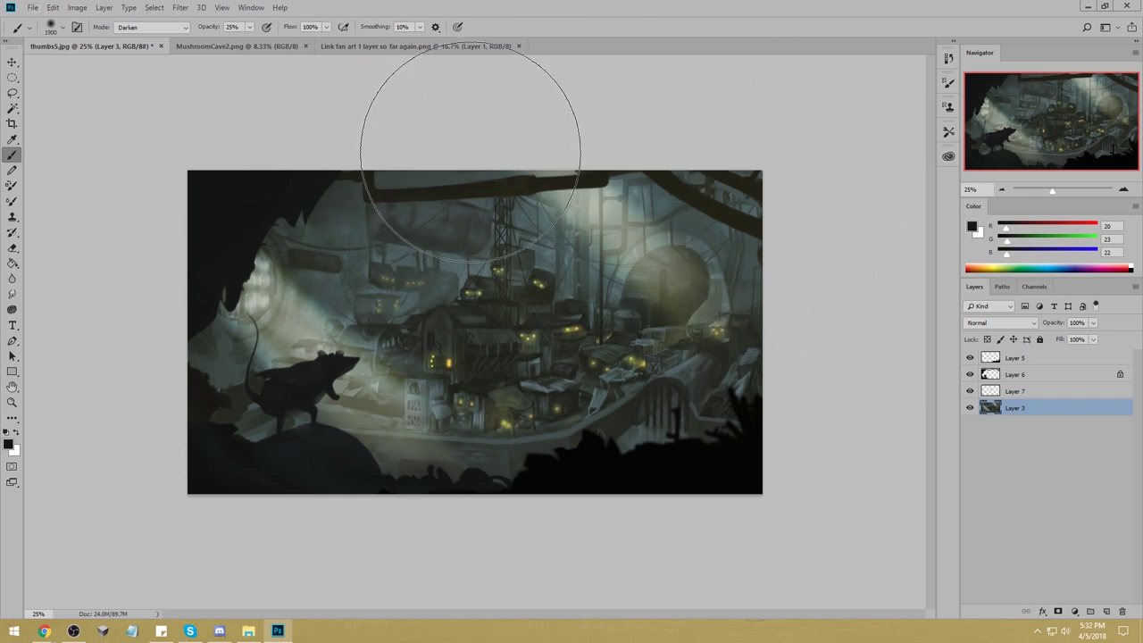
key("ctrl+0")
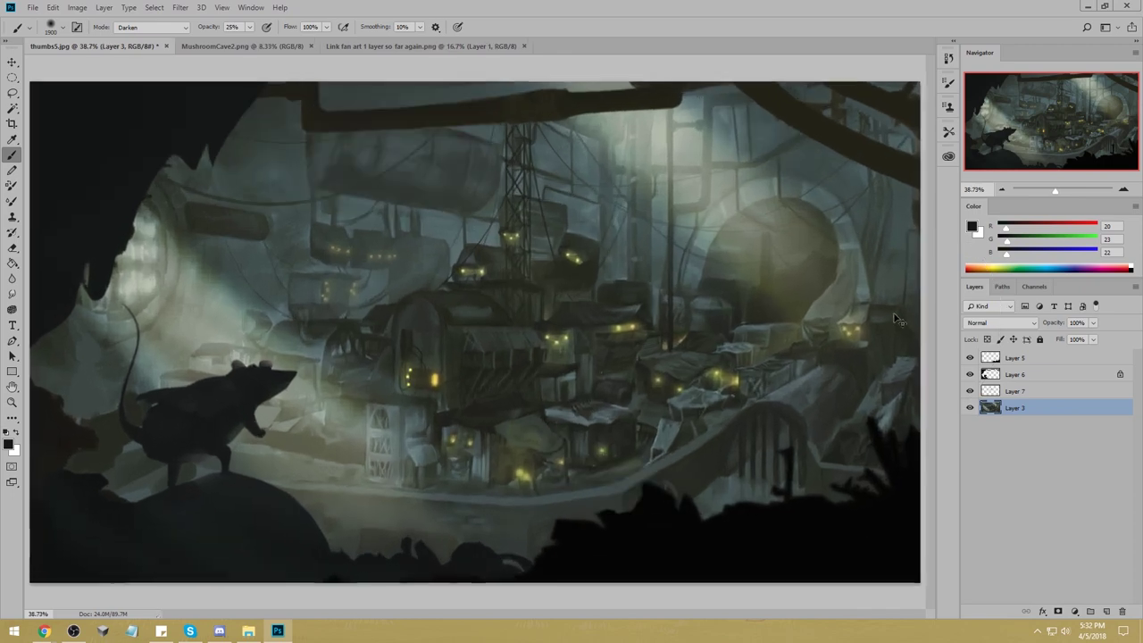
key("ctrl+minus")
key("ctrl+minus")
key("ctrl+minus")
right_click(1049, 406)
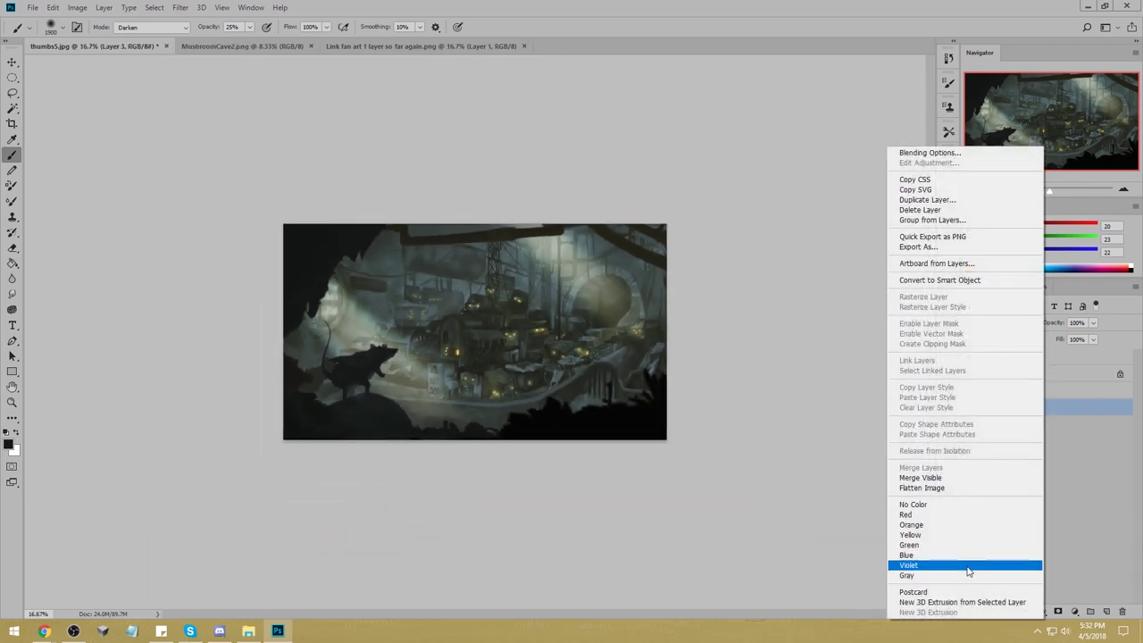
key("Escape")
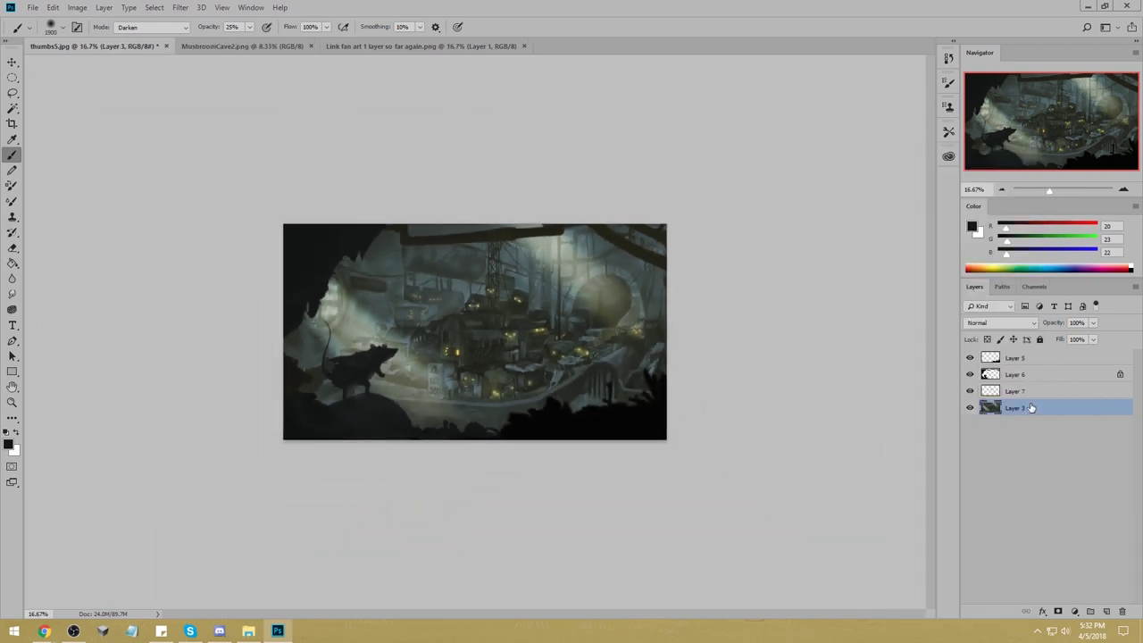
key("ctrl+u")
mouse_move(866, 249)
left_mouse_down()
mouse_move(891, 252)
mouse_move(861, 257)
left_mouse_up()
left_click(993, 216)
key("b")
Adjust Layer 3's saturation with Hue/Saturation, testing the extreme of +100 before returning to a milder boost.
key("ctrl+u")
left_click_drag(867, 282, 871, 286)
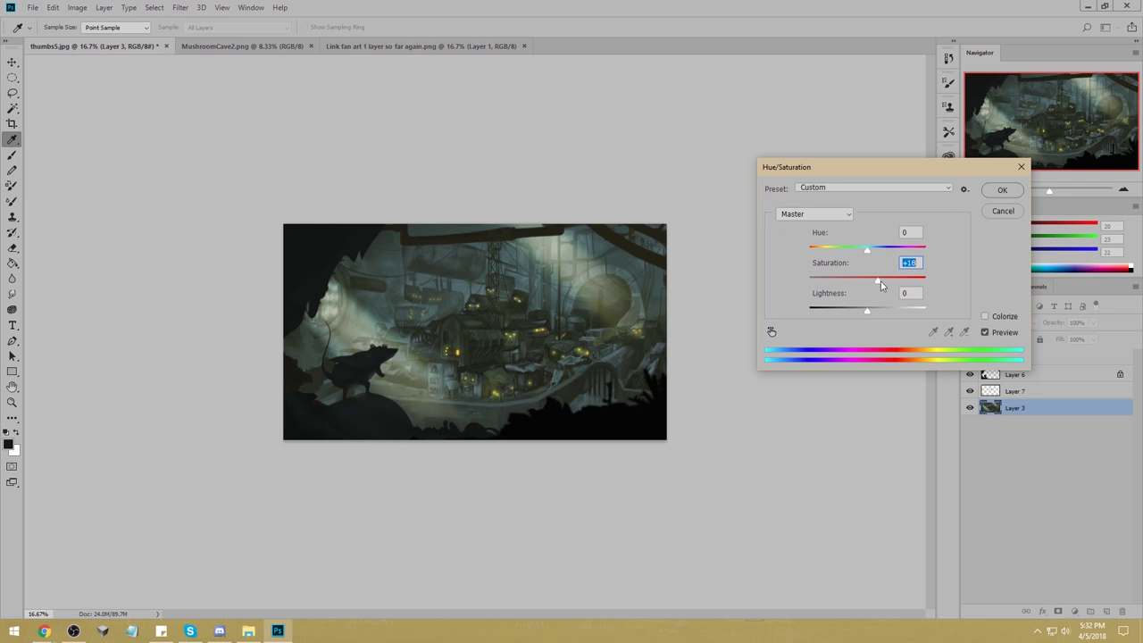
left_click_drag(904, 281, 924, 279)
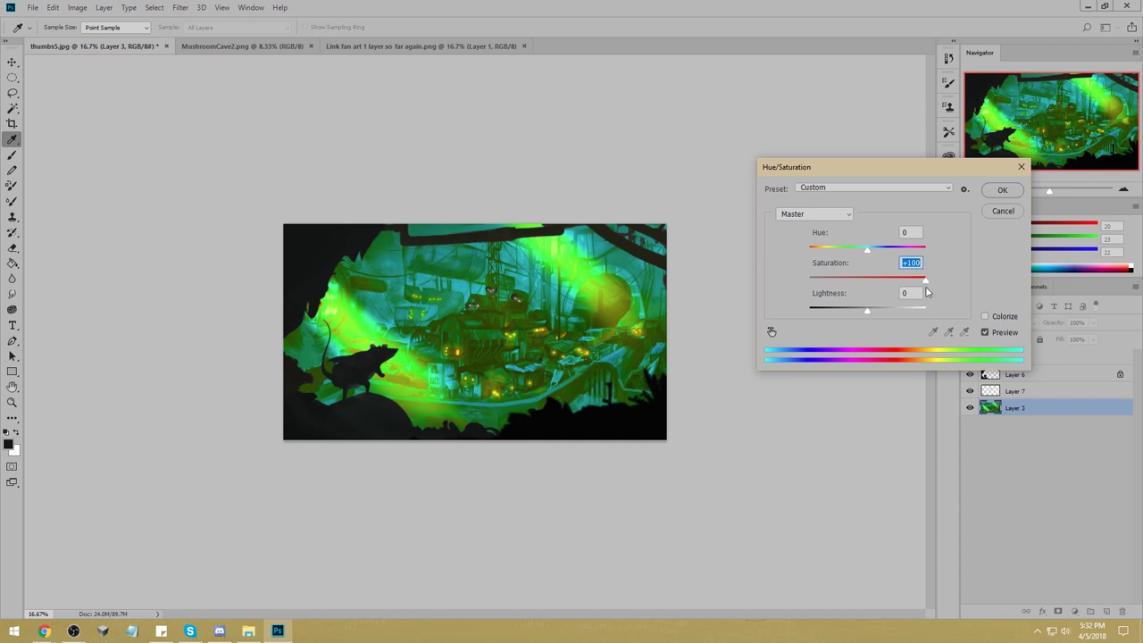
type("0")
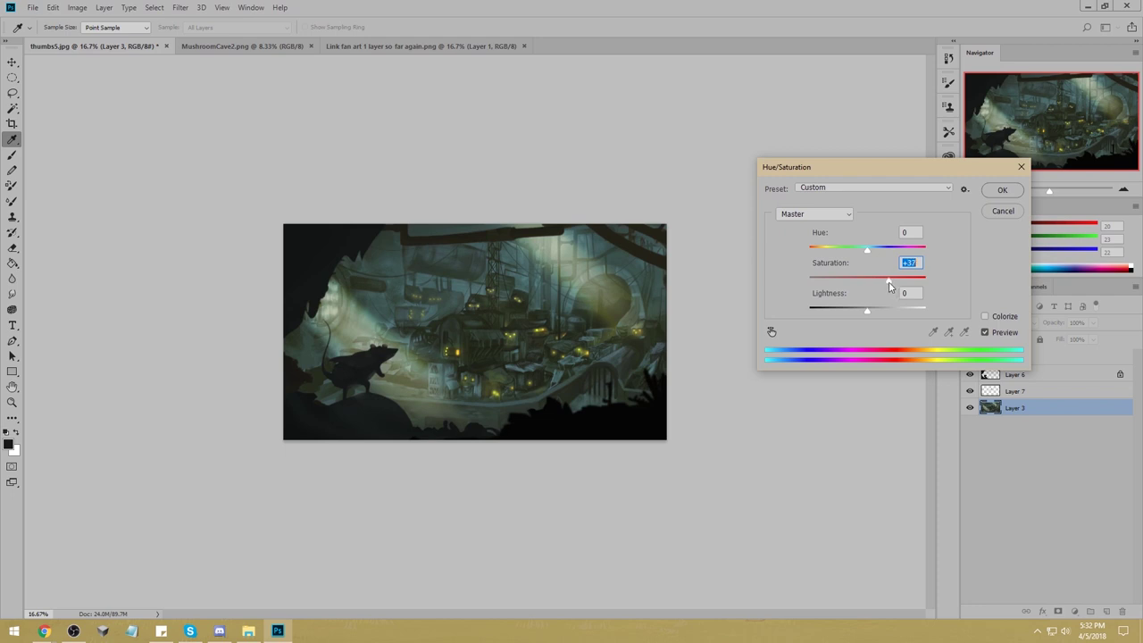
left_click(998, 213)
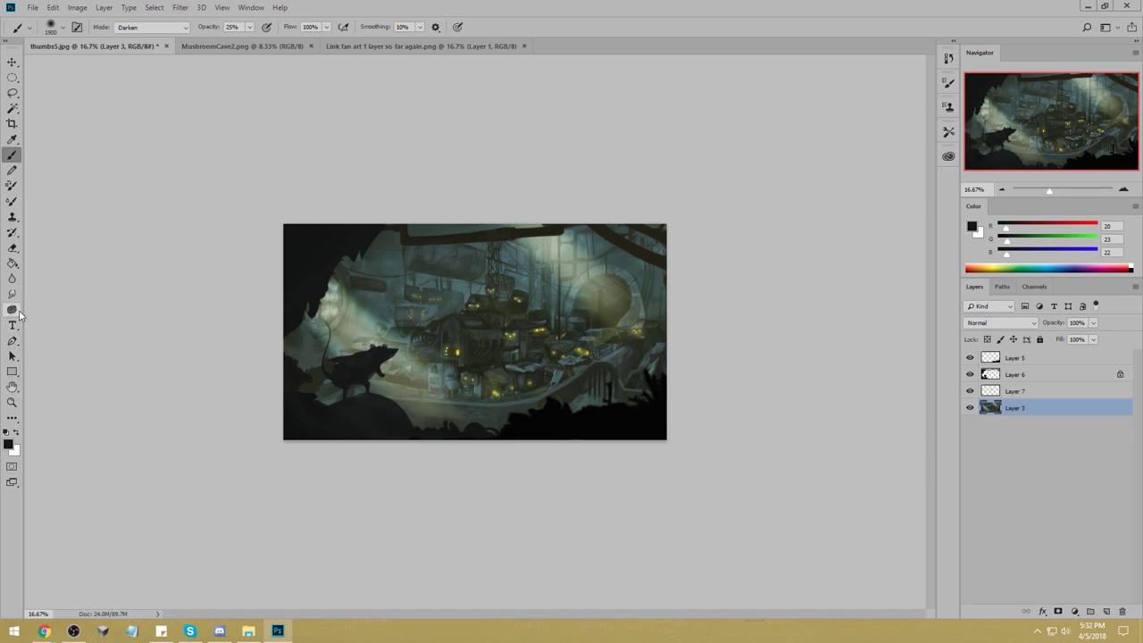
Brighten the glowing opening behind the rat on Layer 3 using the Dodge tool at 1300 px, with Highlights range and 62% exposure.
left_click(12, 417)
left_click(81, 423)
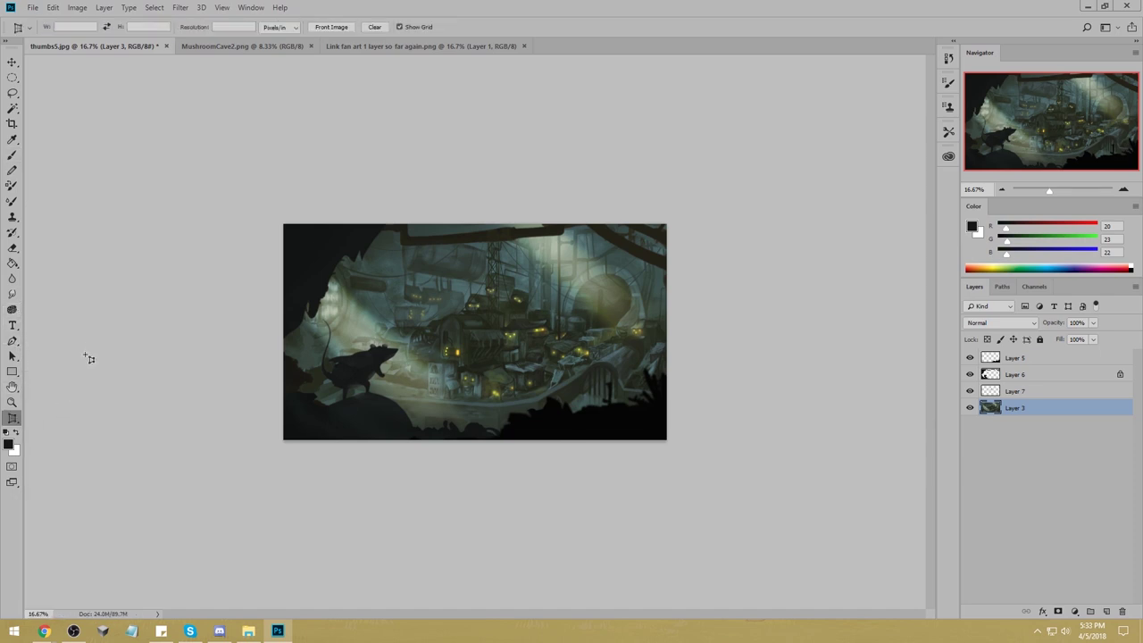
left_click(19, 420)
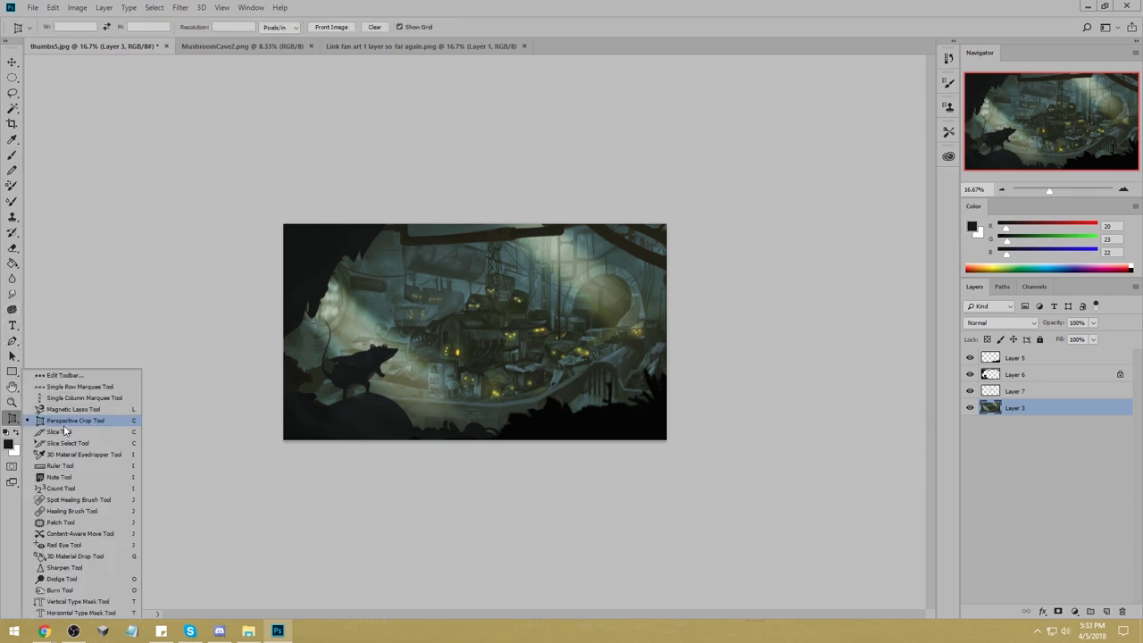
left_click(62, 581)
key("bracketright")
key("bracketright")
key("bracketright")
key("bracketright")
key("bracketright")
key("bracketright")
key("bracketright")
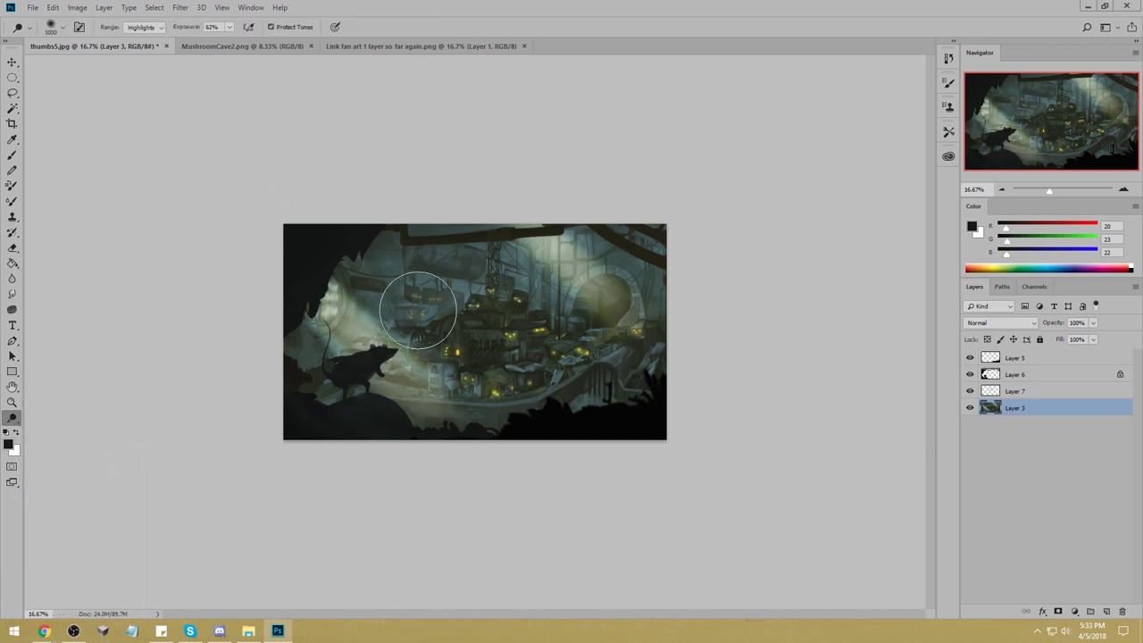
left_click(326, 293)
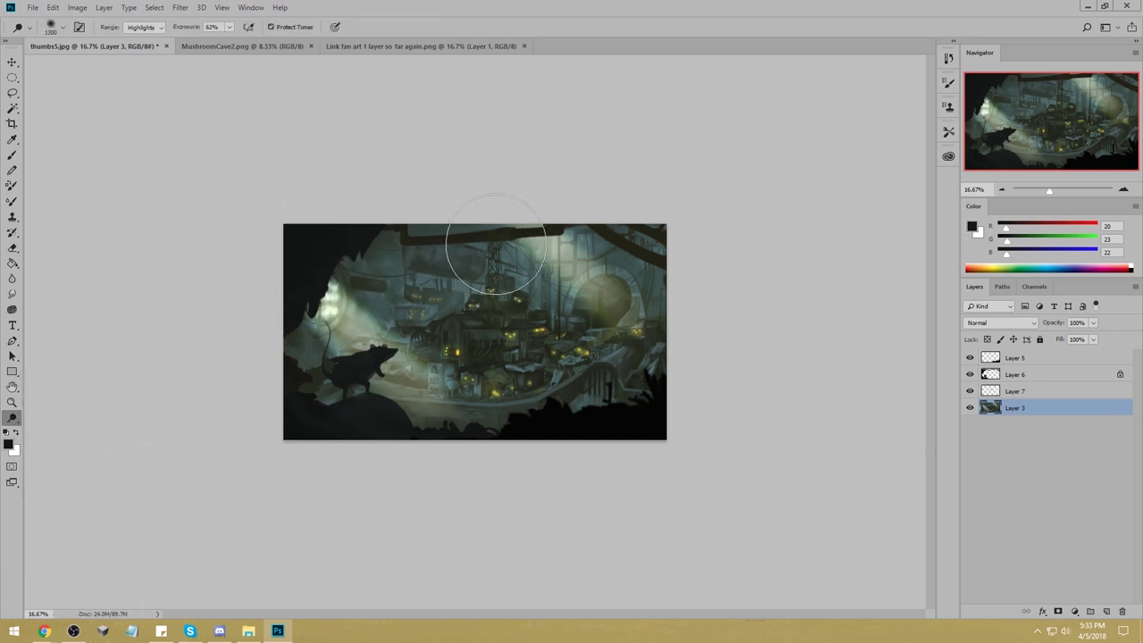
key("ctrl+z")
left_click(329, 300)
key("ctrl+z")
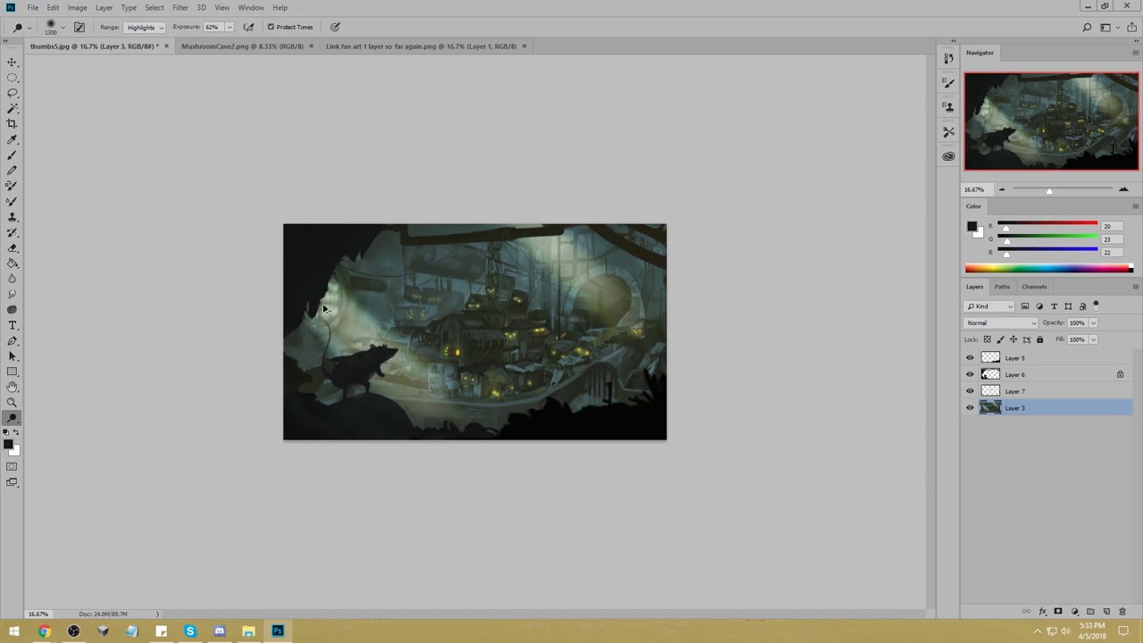
left_click(330, 300)
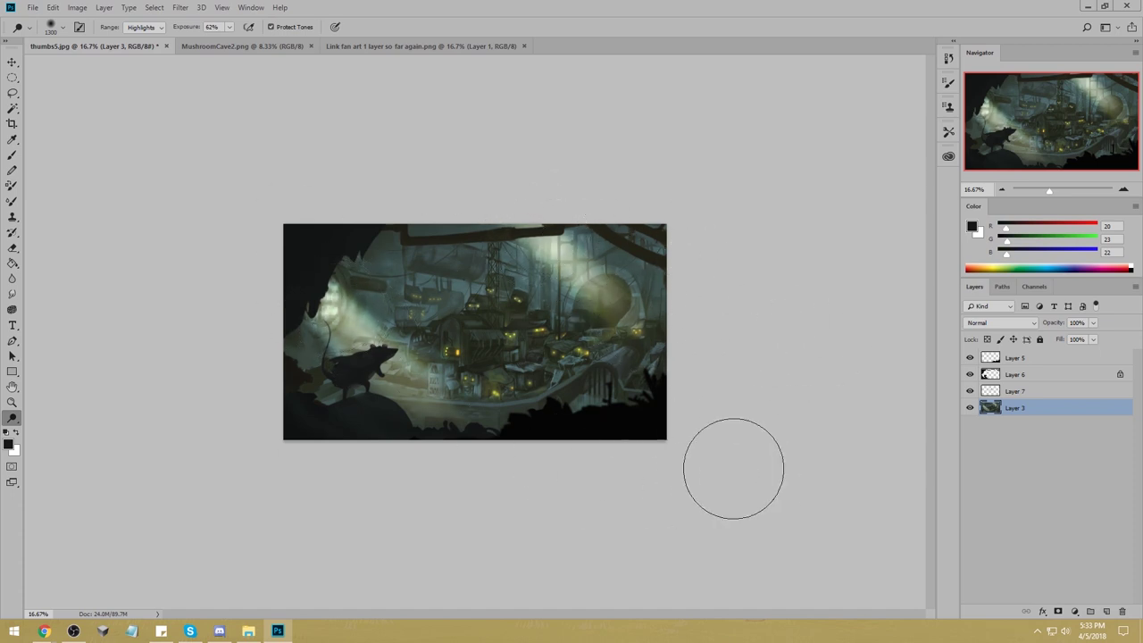
Set the Dodge tool to 21% exposure and Midtones range with Protect Tones off.
left_click(226, 27)
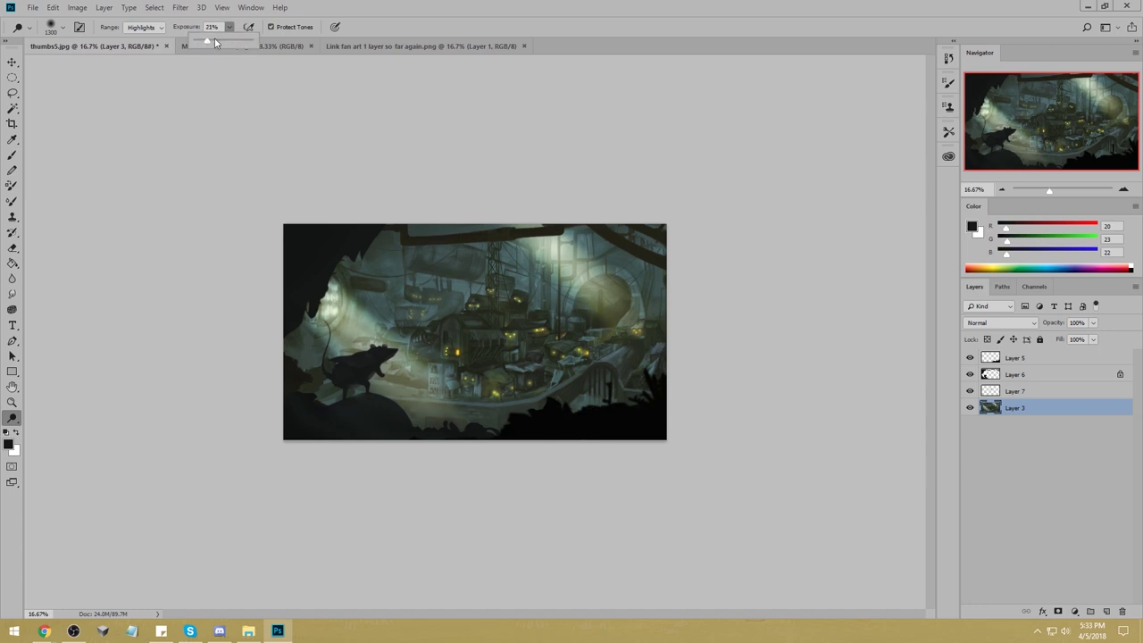
left_click(270, 27)
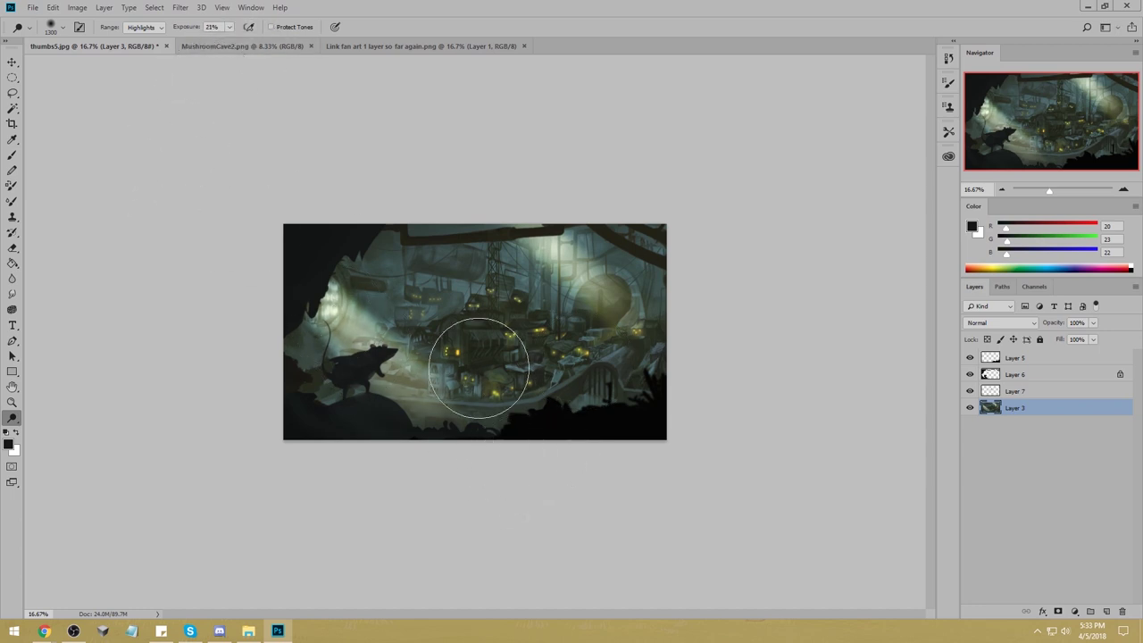
left_click(143, 27)
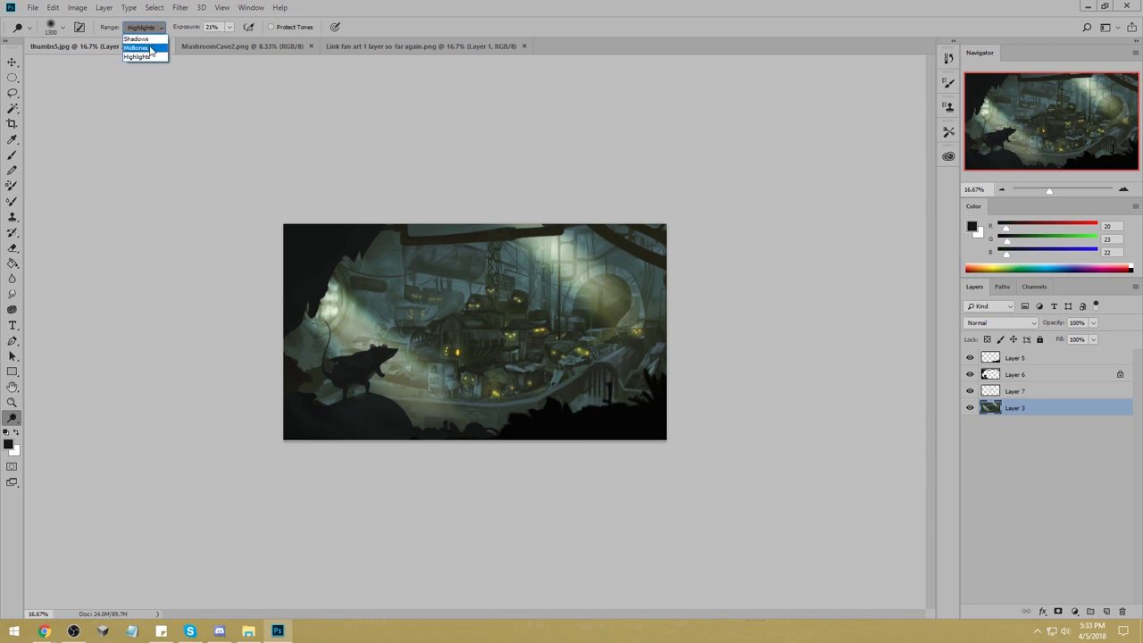
left_click(150, 49)
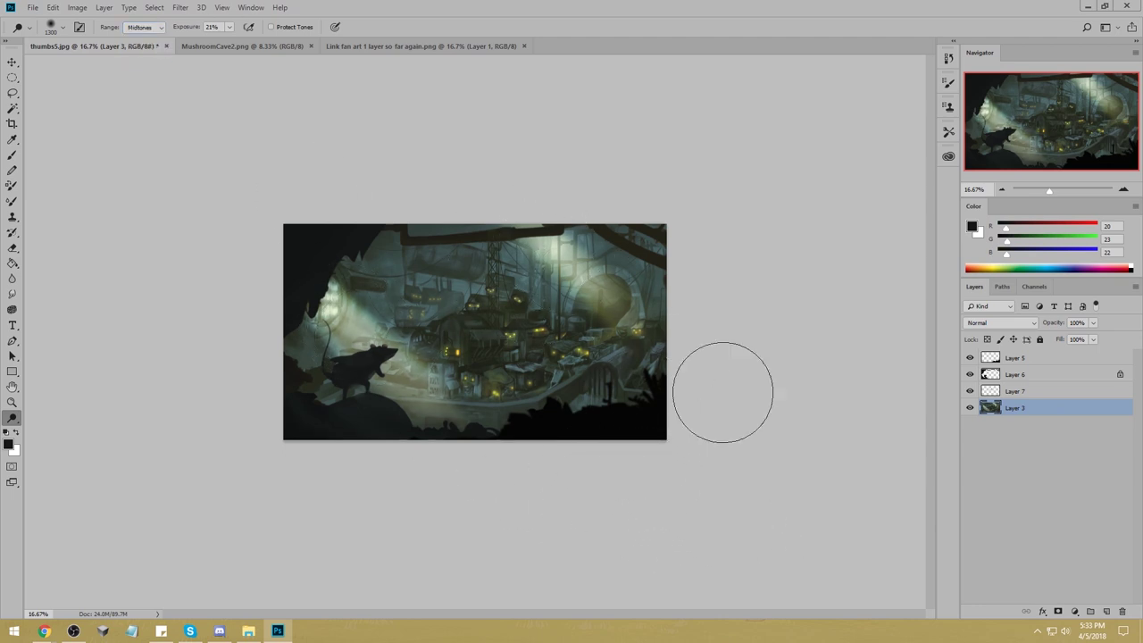
Merge Layer 7 down into Layer 3 and flatten the image into a single background.
right_click(1024, 392)
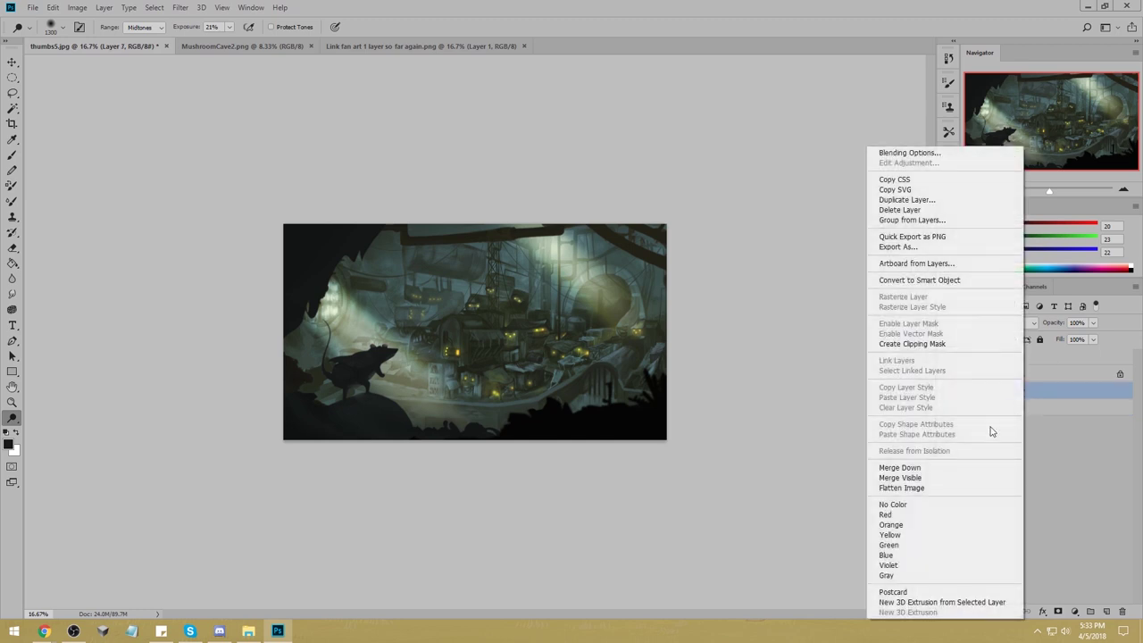
left_click(924, 469)
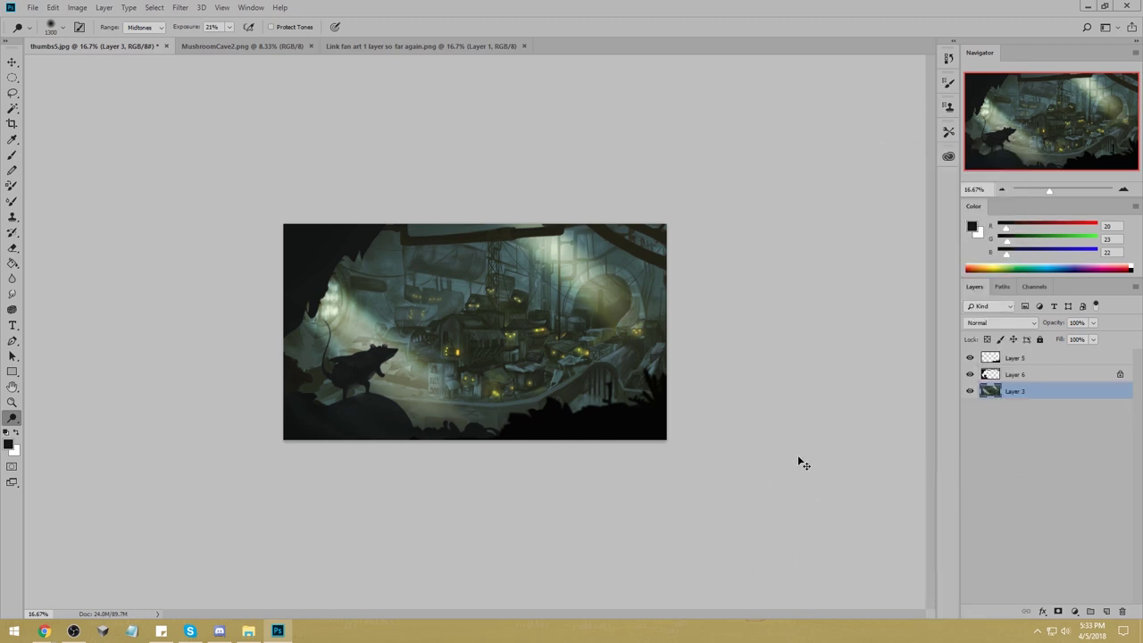
right_click(1033, 386)
left_click(957, 486)
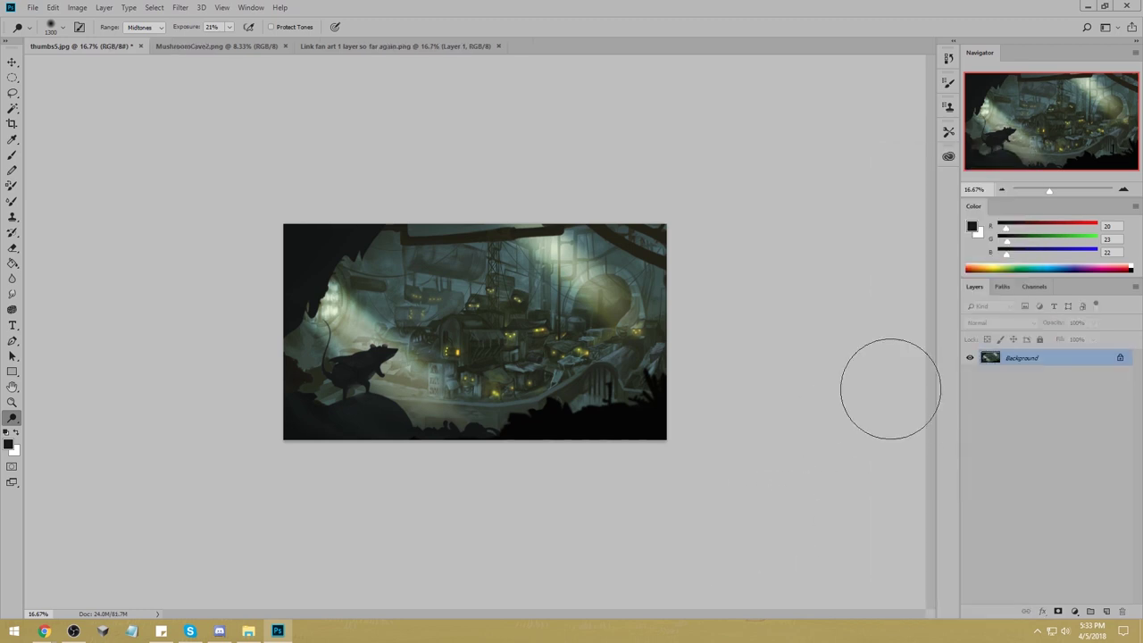
Select the whole canvas, set the Brush tool to Screen mode and sample a dark colour of R 19, G 22, B 21.
key("ctrl+a")
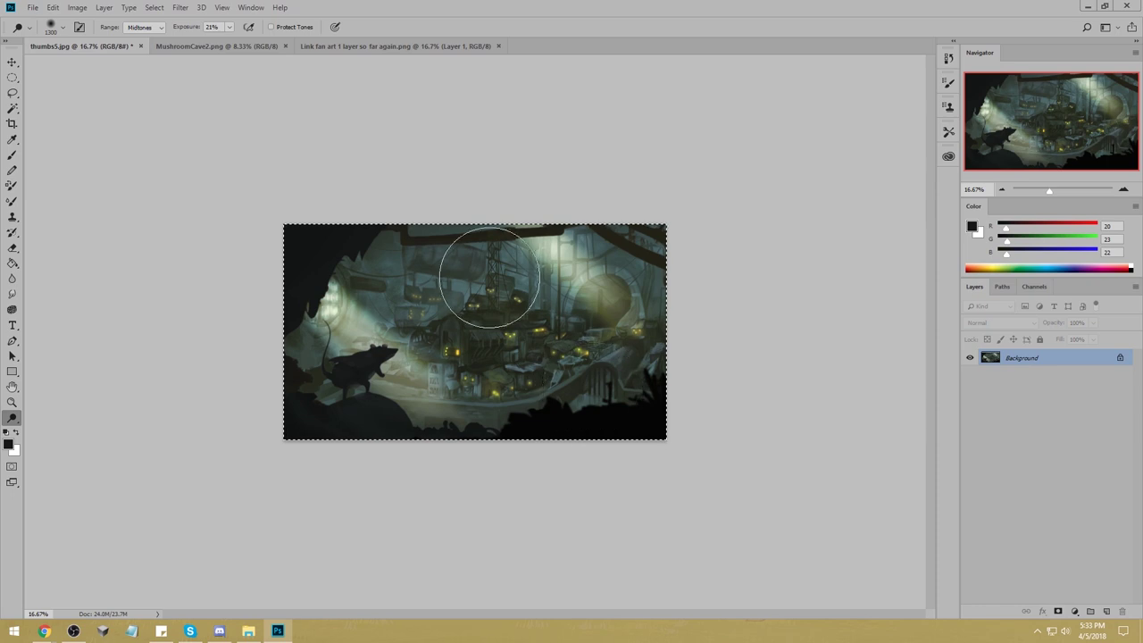
key("b")
left_click(508, 304, "alt")
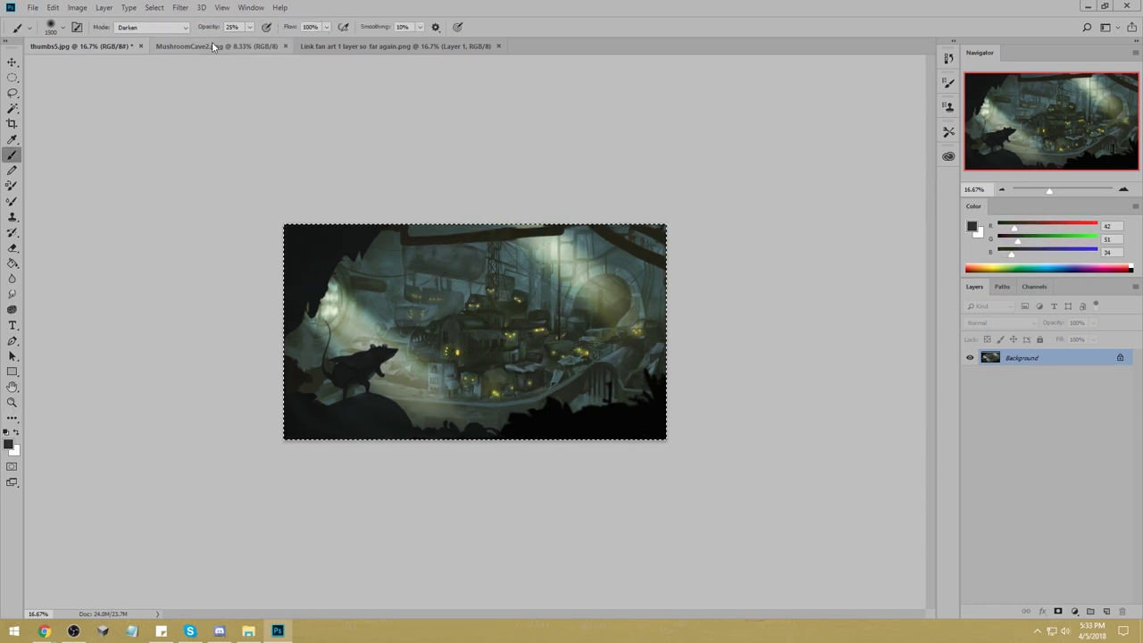
left_click(152, 27)
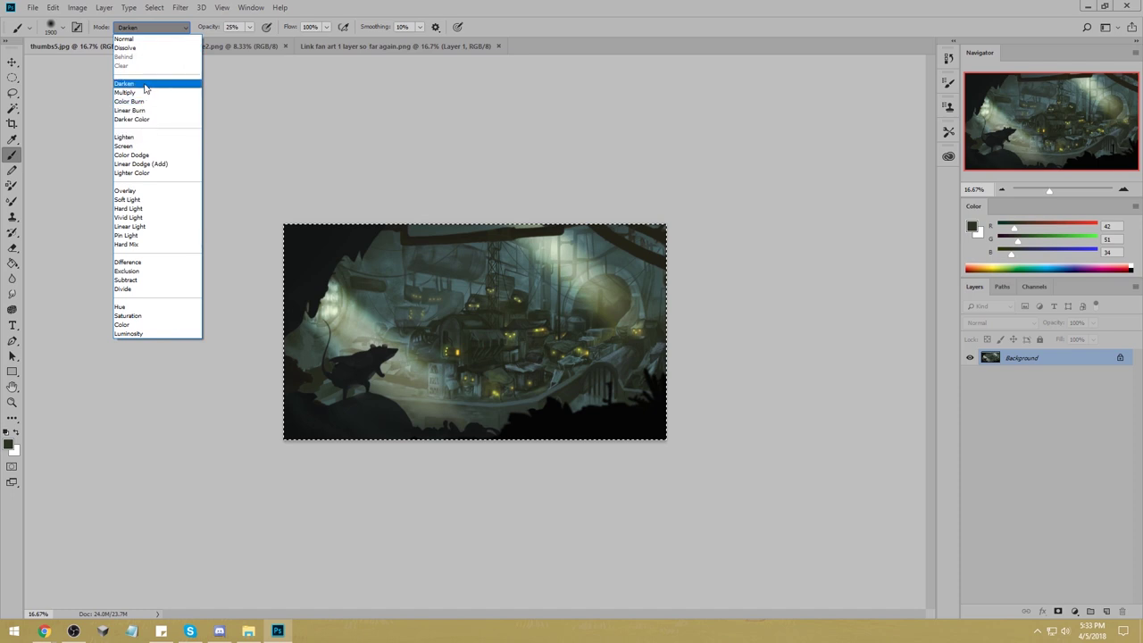
left_click(138, 147)
left_click(336, 239, "alt")
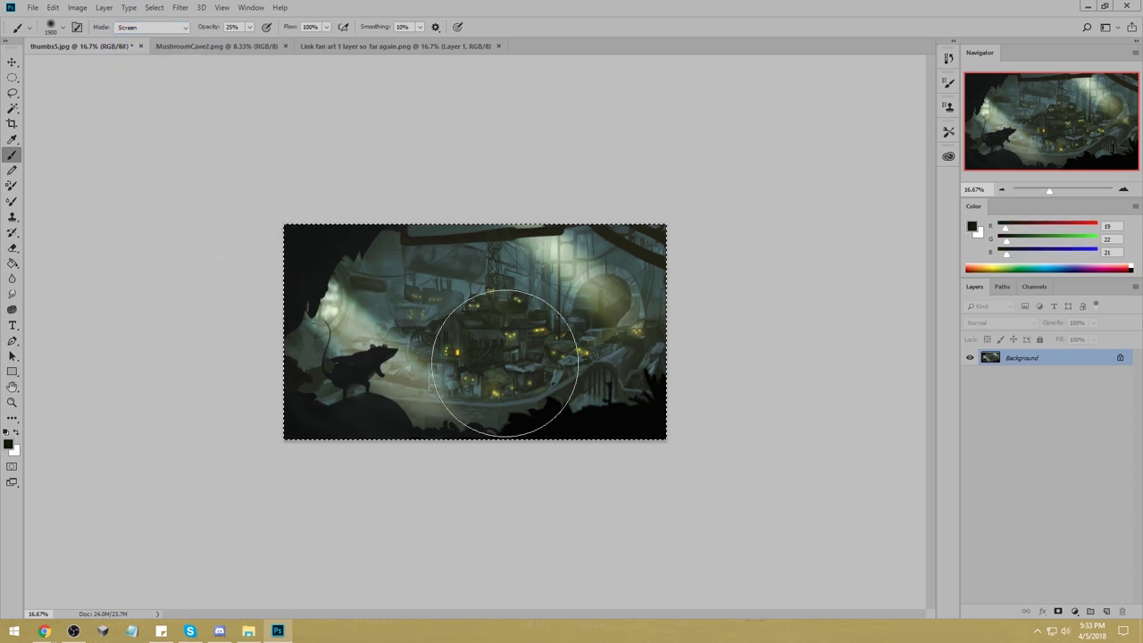
left_click(151, 27)
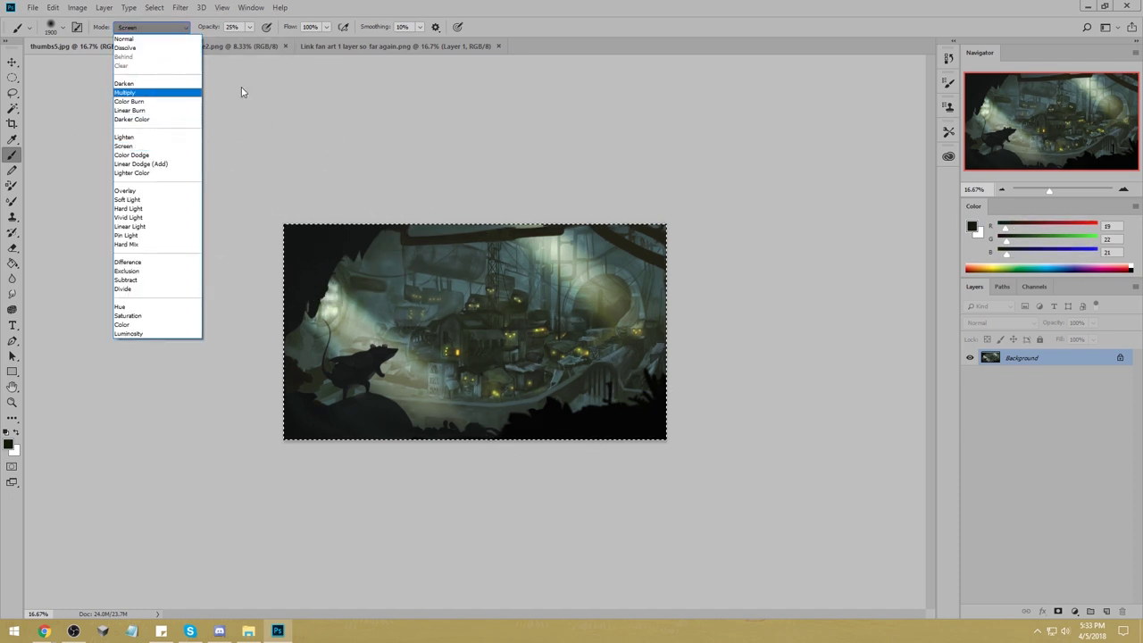
left_click(765, 314)
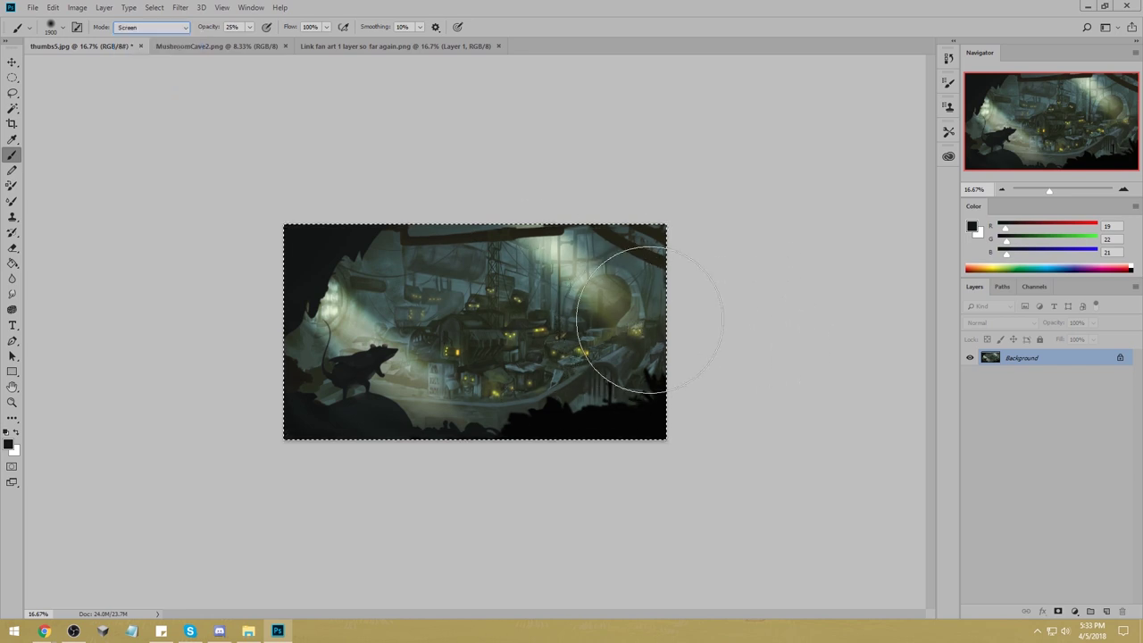
Return to the opening thumbs5.jpg snapshot in the document history to view the original painting for comparison.
left_click(948, 58)
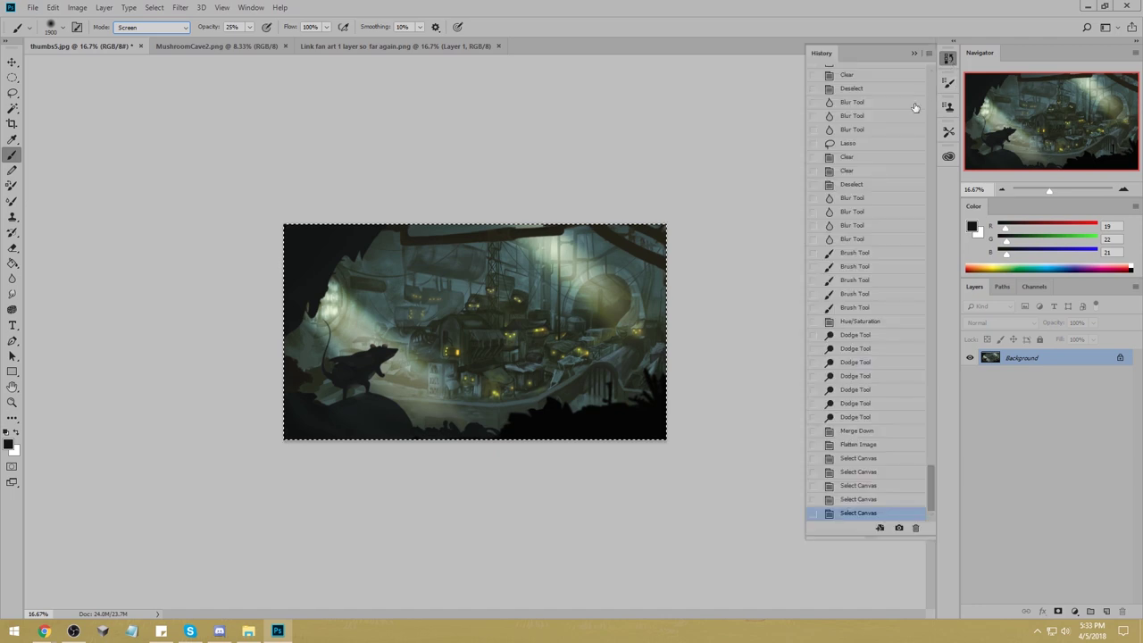
scroll(928, 393, "up", 8)
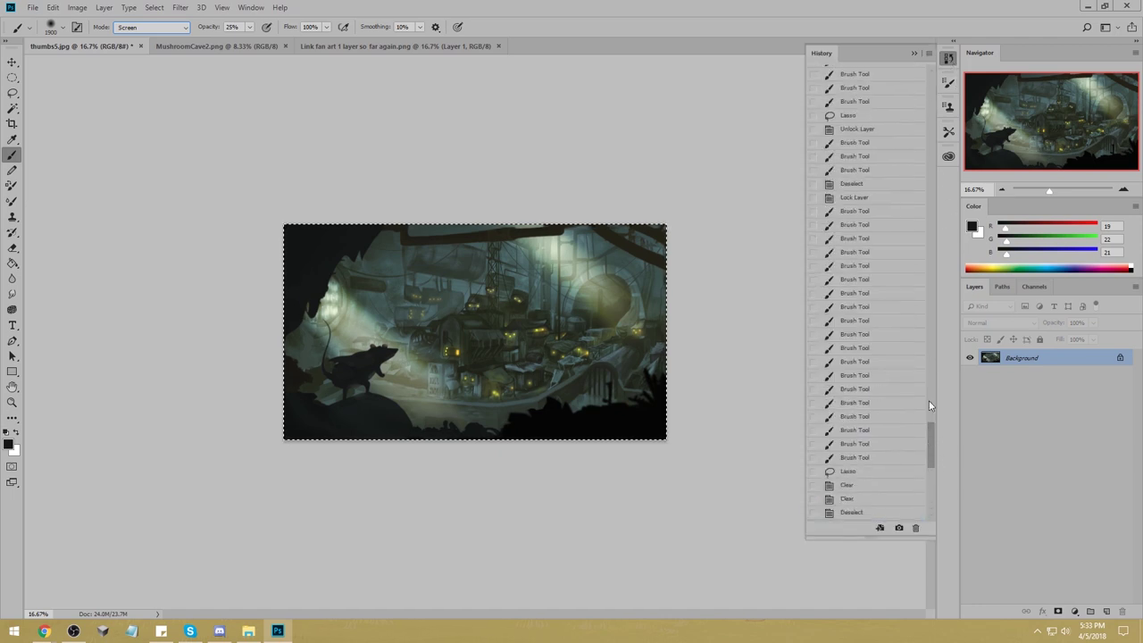
scroll(929, 406, "up", 10)
left_click(857, 72)
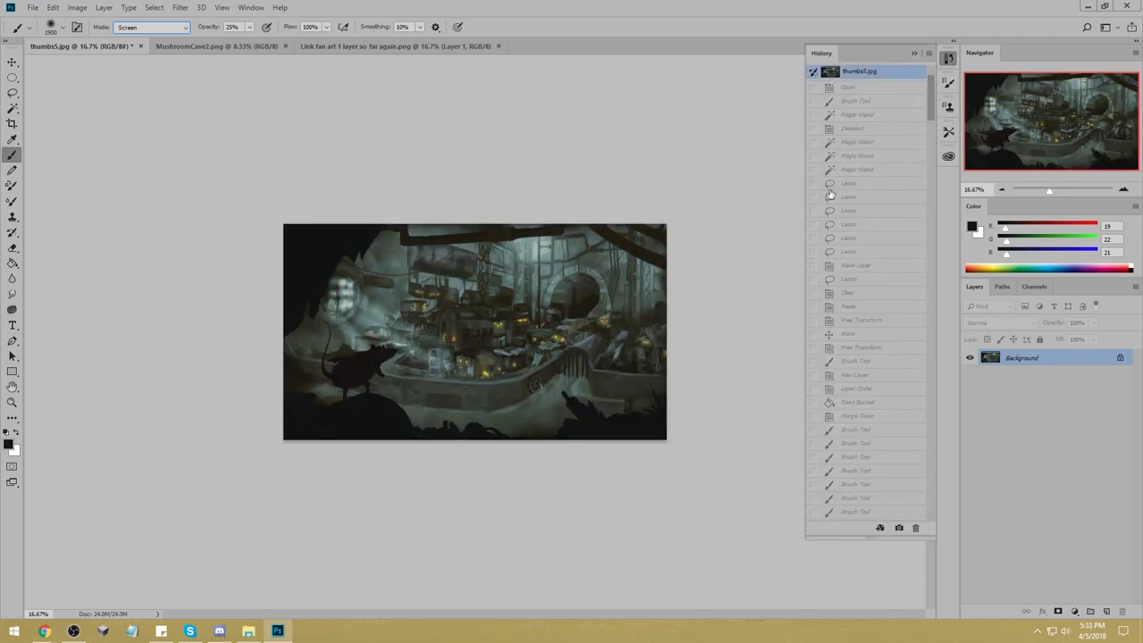
Paste the copied repaint as a layer over the original painting and toggle its visibility to compare the two versions.
left_click(914, 55)
key("ctrl+z")
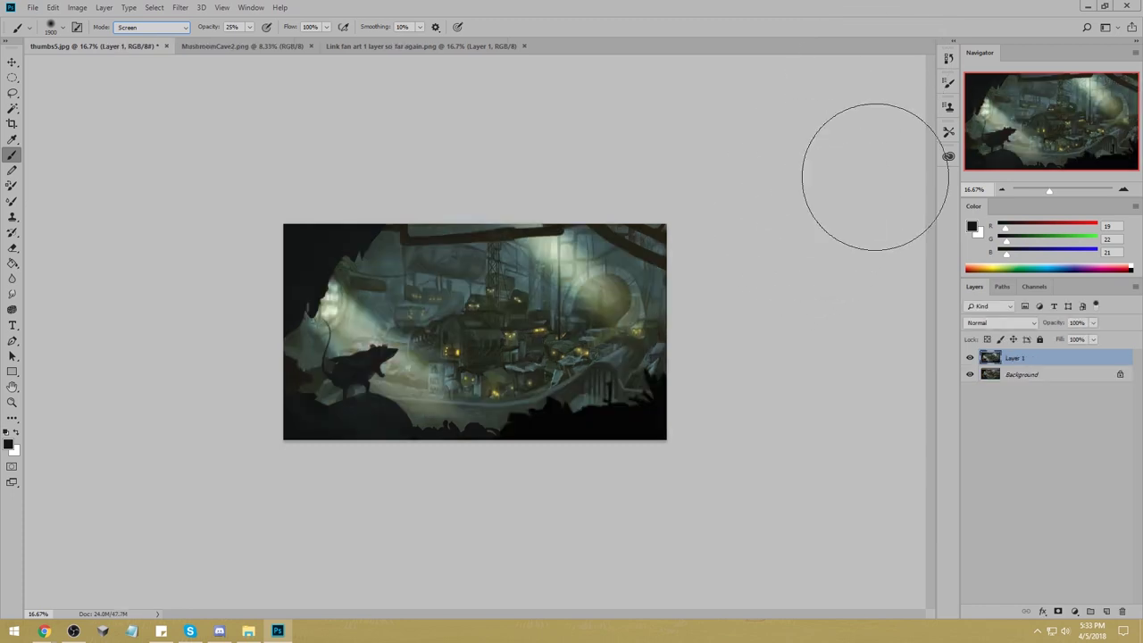
left_click(971, 358)
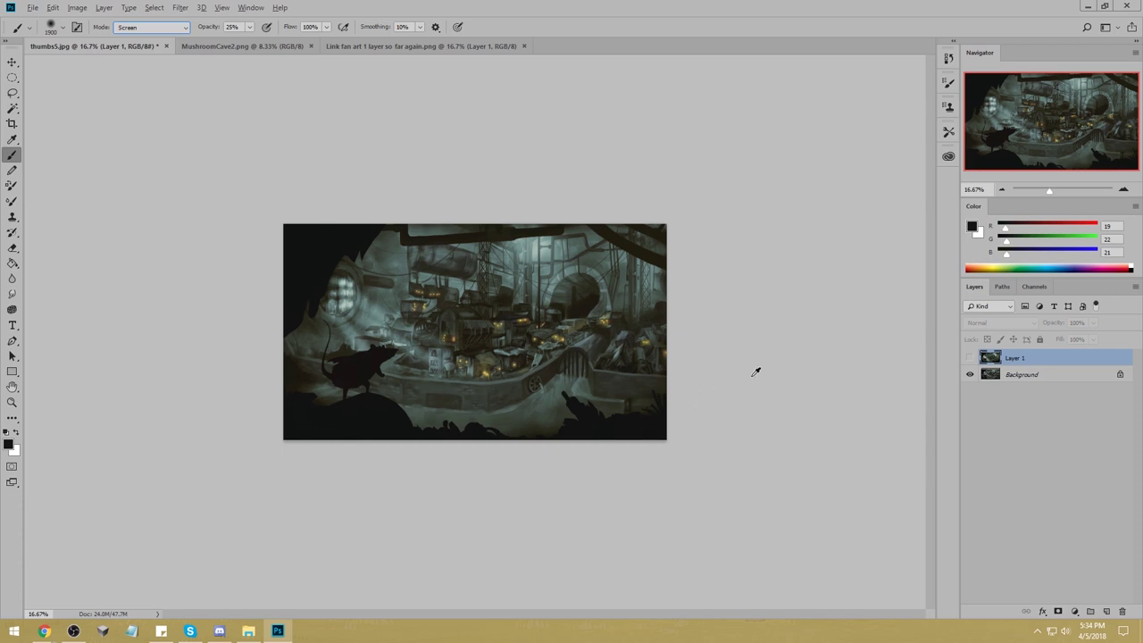
left_click(971, 357)
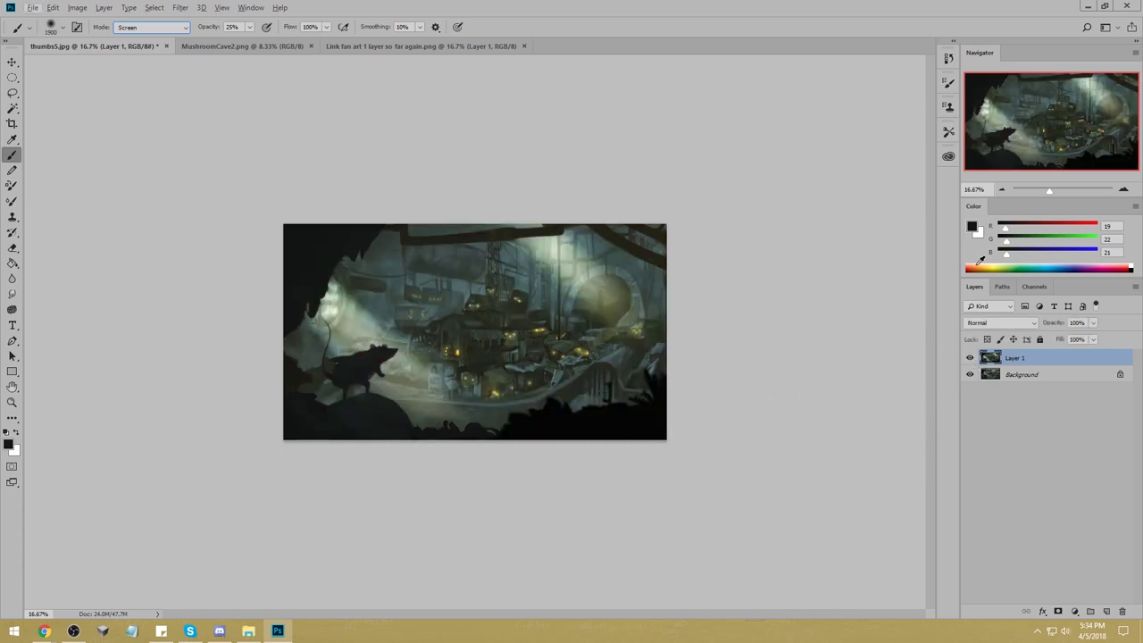
Lasso the arched bridge wall beside the foreground plants and subtract slivers around its pillars from the selection.
key("ctrl+/")
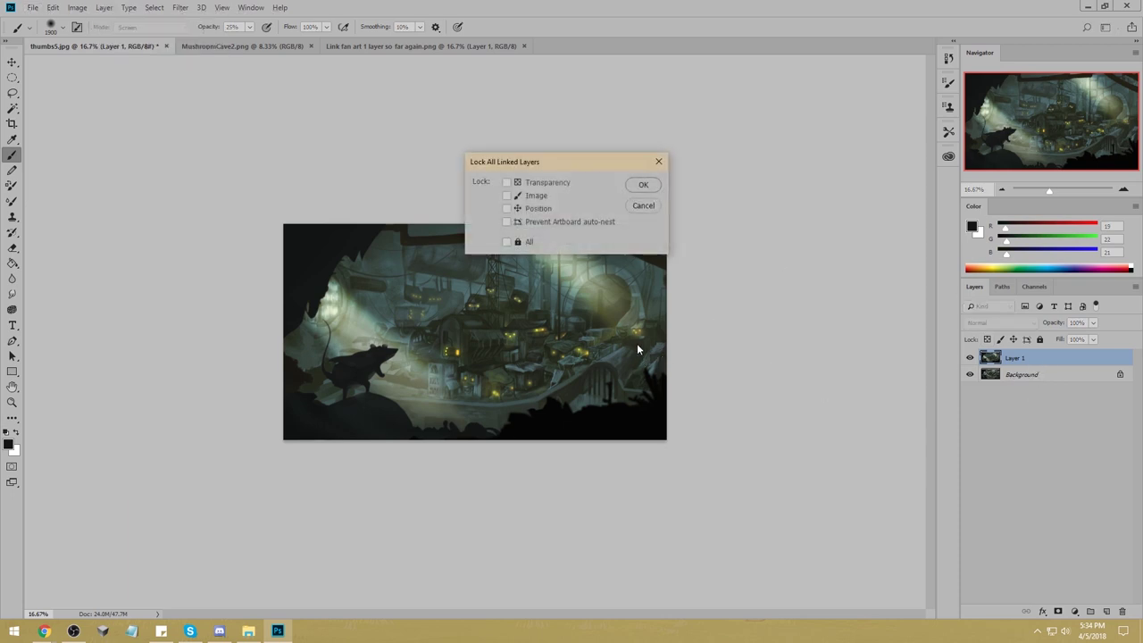
left_click(643, 206)
key("l")
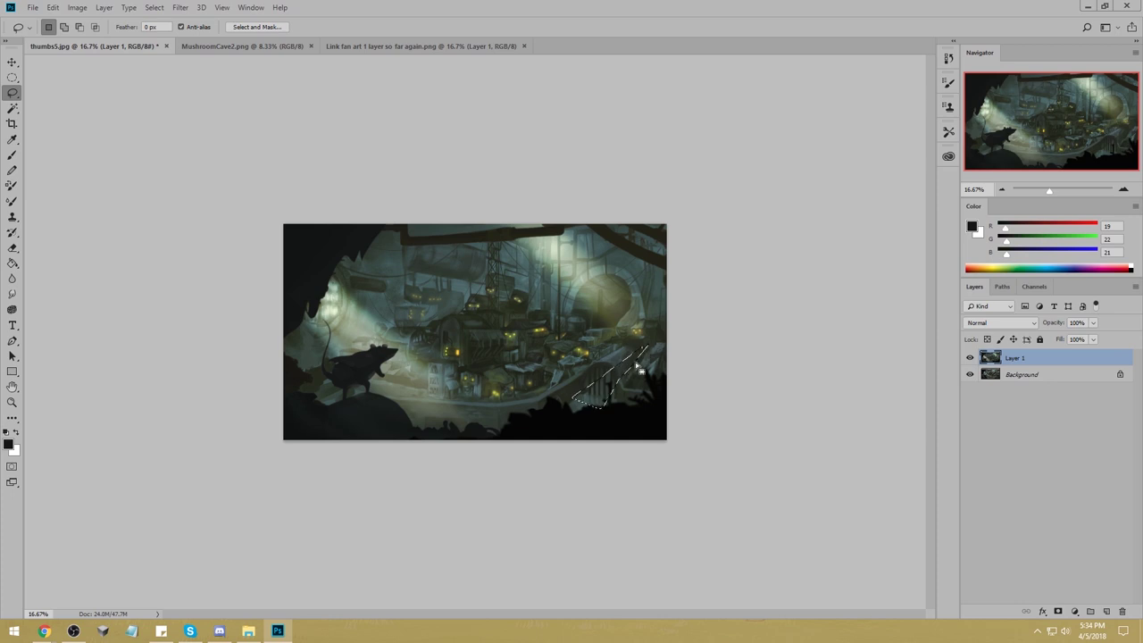
key("shift")
key("alt")
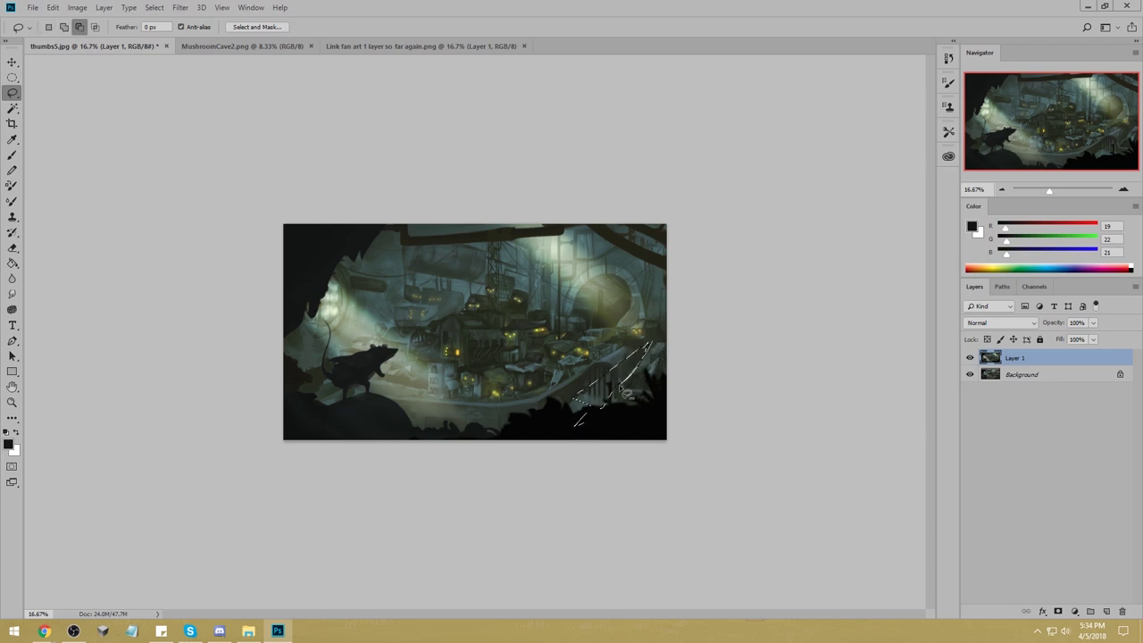
key("alt")
left_click_drag(594, 373, 599, 380)
key("alt")
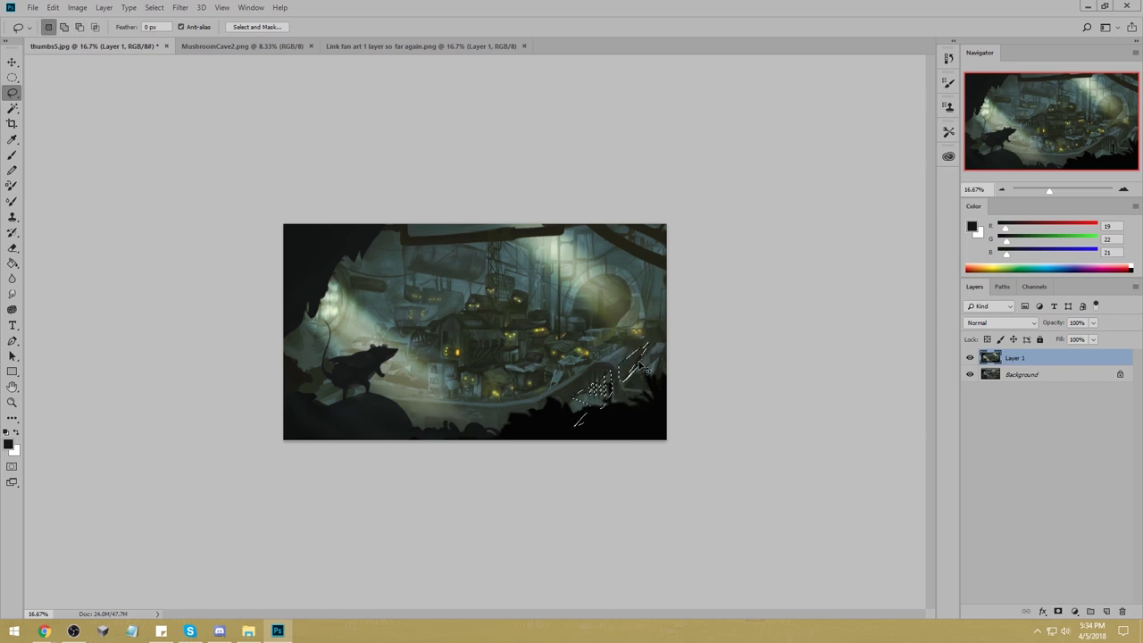
Hide the selection outline, sample a pale green of R 177, G 195, B 174 and brush light over the bridge wall.
key("ctrl+d")
key("b")
left_click(564, 258, "alt")
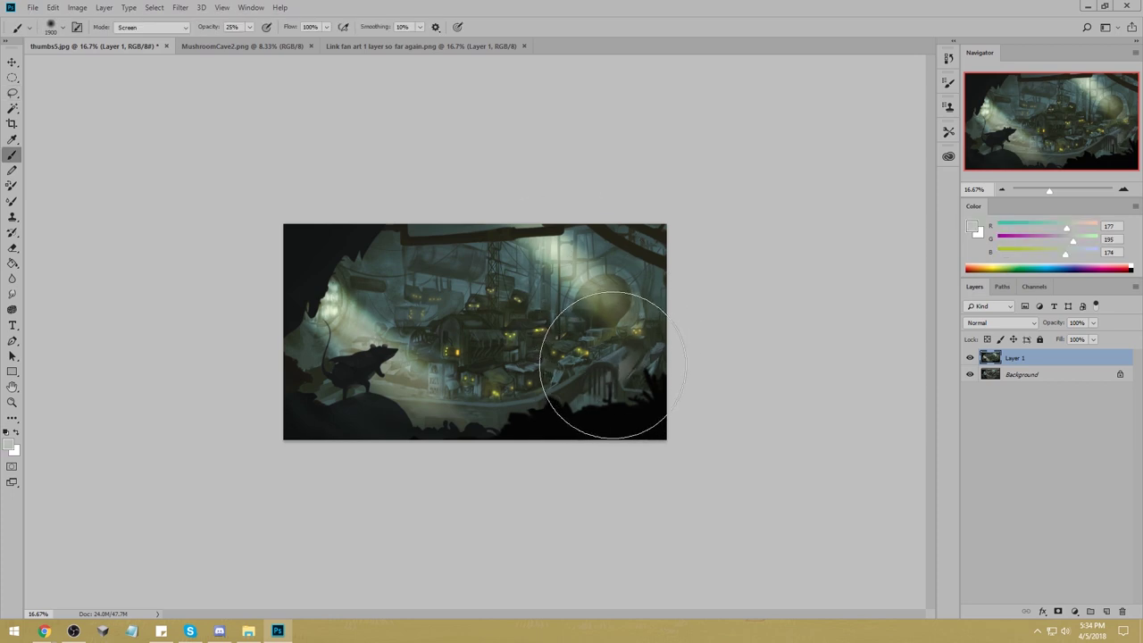
key("ctrl+z")
key("bracketleft")
key("bracketleft")
key("bracketleft")
key("bracketleft")
key("bracketleft")
key("bracketleft")
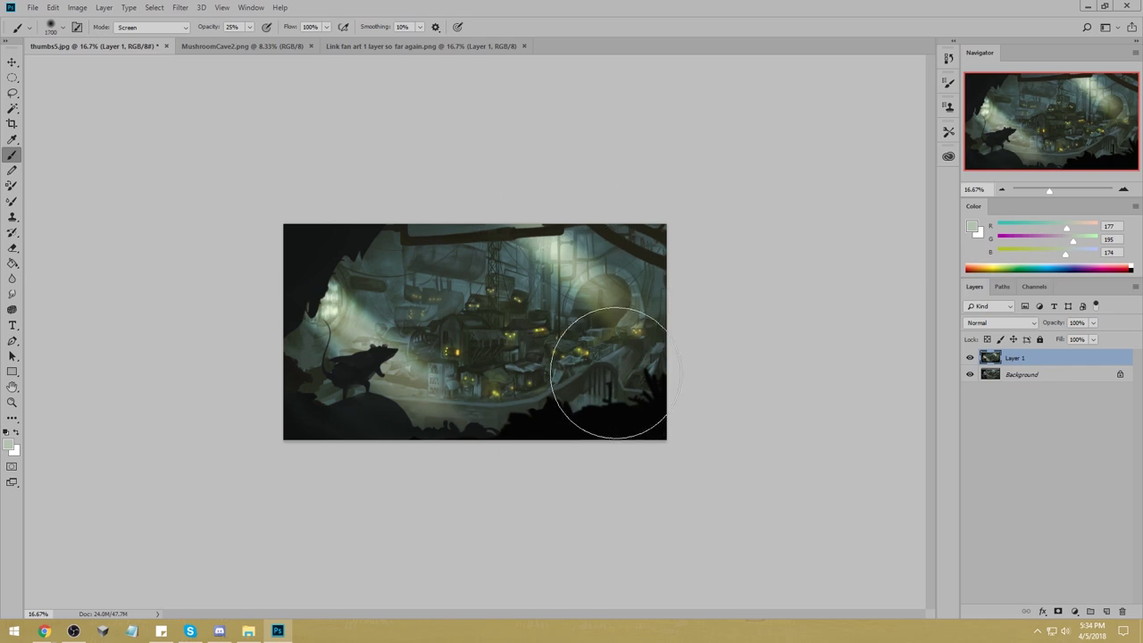
mouse_move(615, 374)
left_mouse_down()
mouse_move(590, 401)
mouse_move(601, 387)
mouse_move(610, 404)
left_mouse_up()
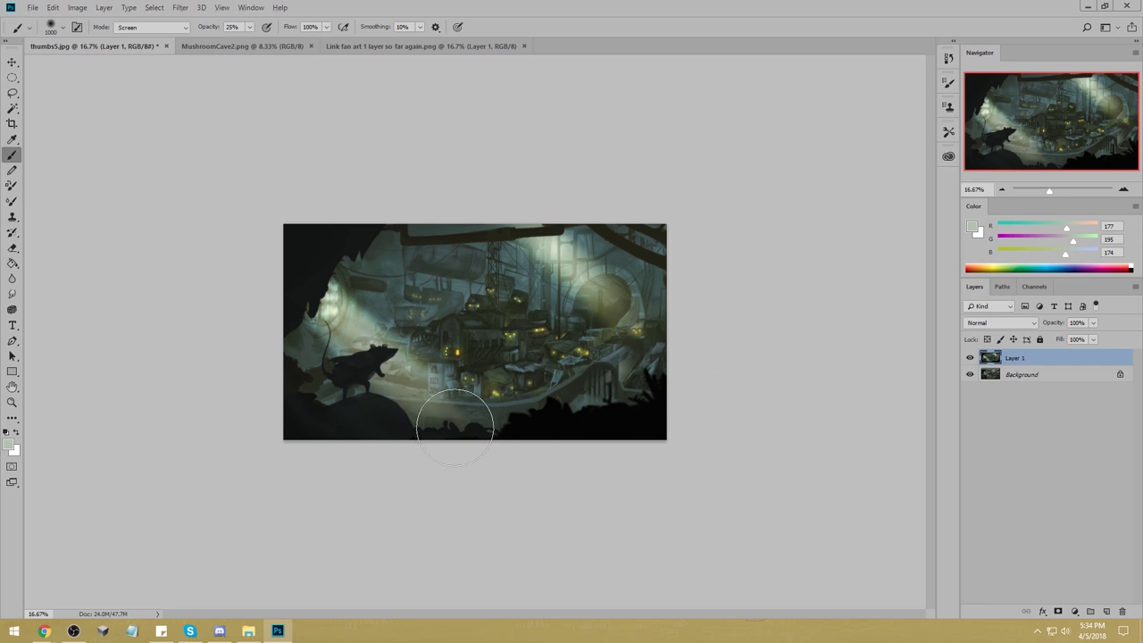
Sample a near-black of R 5, G 5, B 5 and brush it along the foreground silhouettes beside the rat's rock.
left_click(414, 415, "alt")
left_click_drag(410, 419, 521, 432)
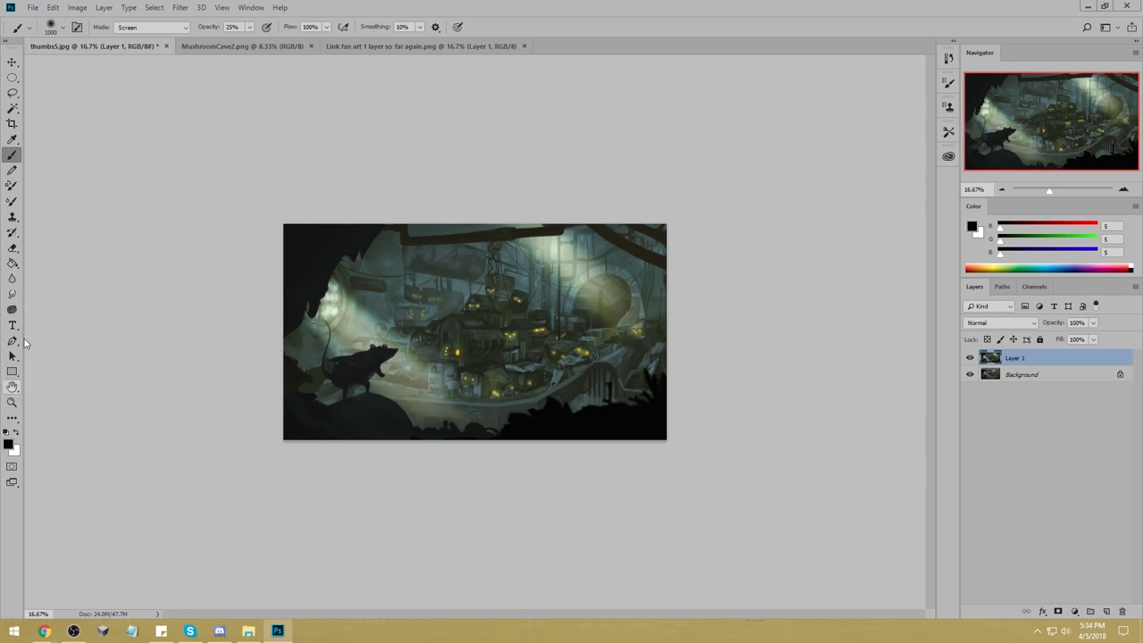
Activate the Blur tool at 67% strength and reduce its brush size.
left_click(13, 279)
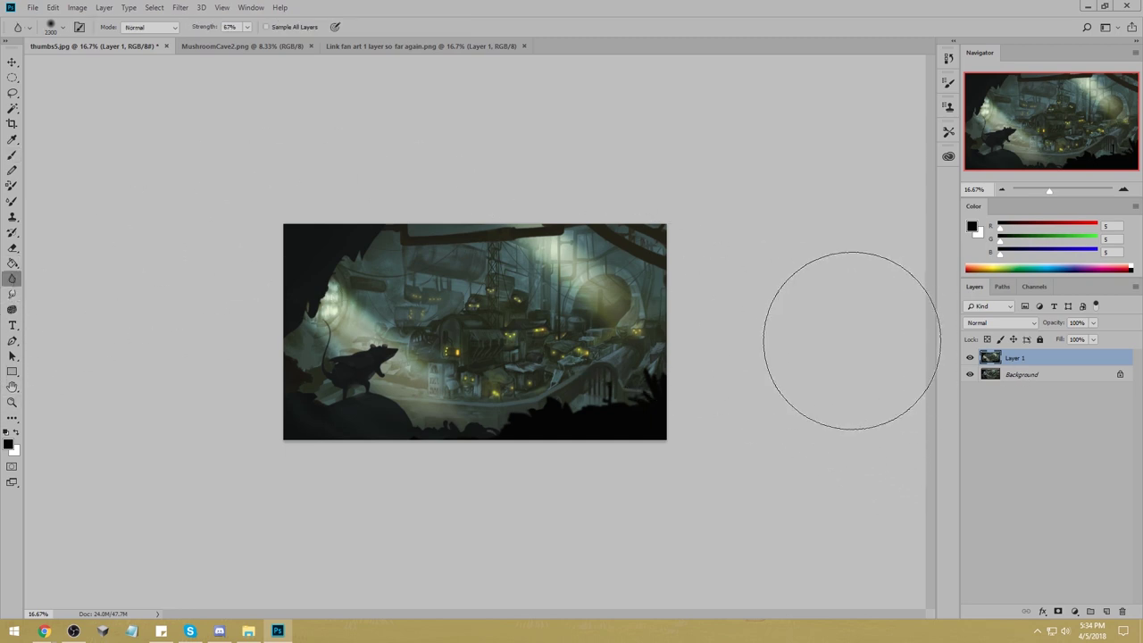
key("bracketleft")
key("bracketleft")
key("bracketleft")
key("bracketleft")
key("bracketleft")
key("bracketleft")
key("bracketleft")
key("bracketleft")
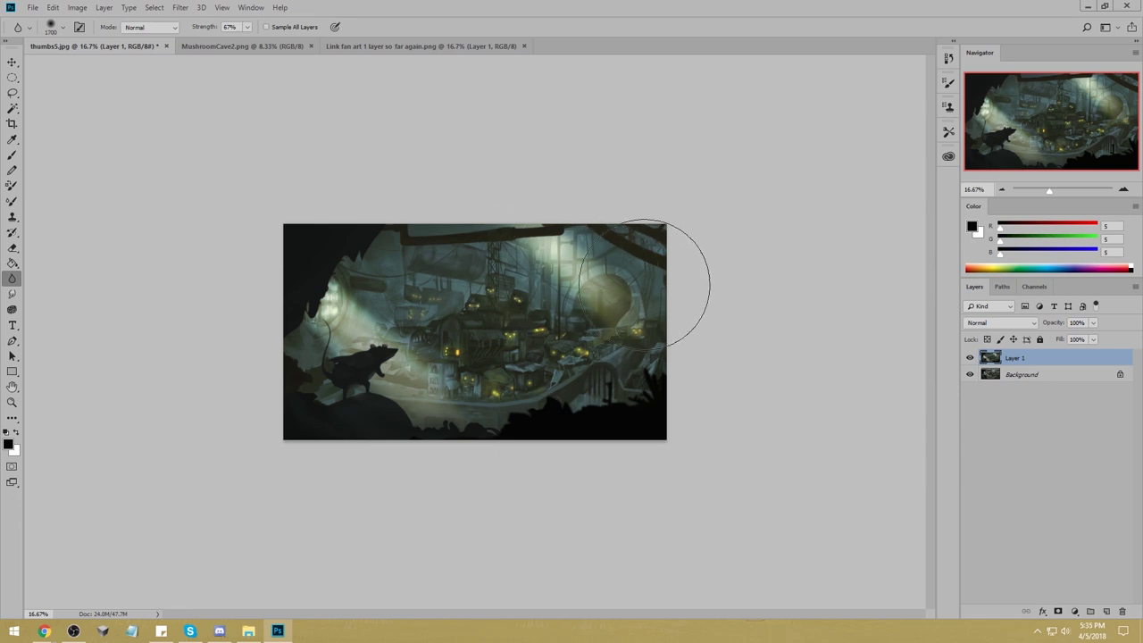
key("bracketleft")
key("bracketleft")
key("bracketleft")
key("bracketleft")
Undo the last change, clear the hidden selection and return to the Blur tool.
key("ctrl+z")
key("m")
right_click(525, 266)
left_click(549, 277)
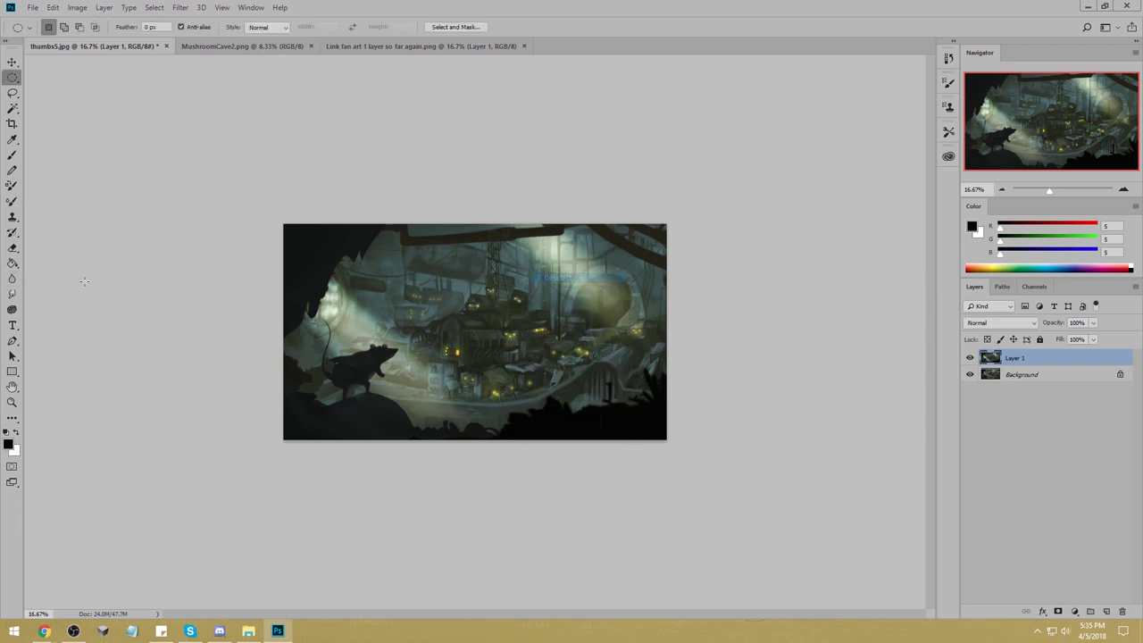
left_click(12, 278)
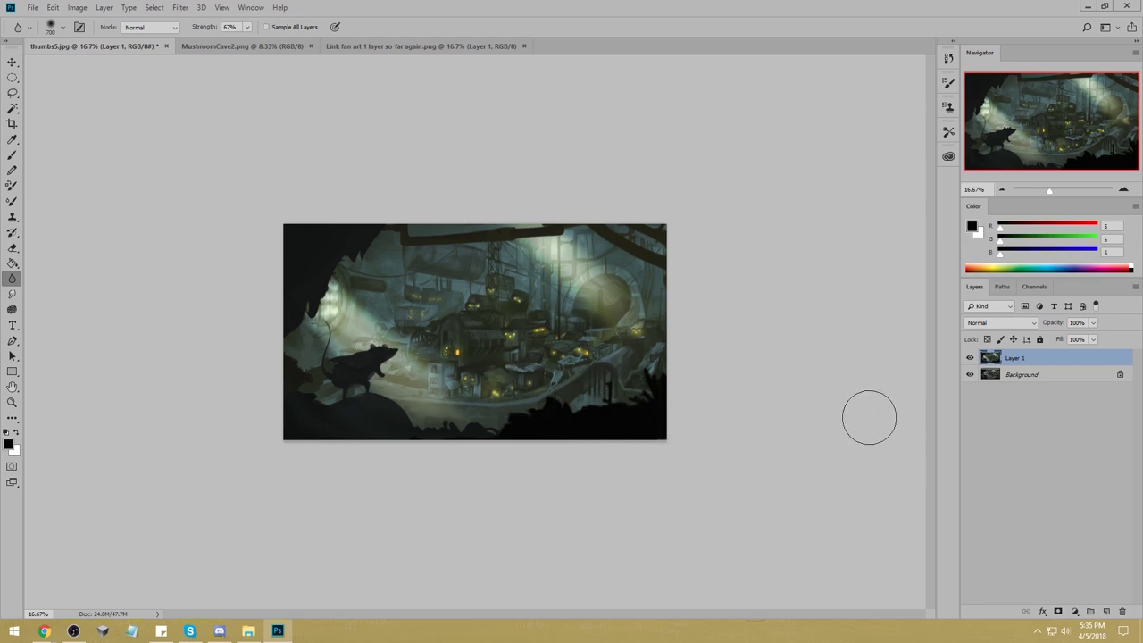
Select a thin strip along the canal edge beside the rat's rock with the Polygonal Lasso and hide the selection outline.
right_click(11, 95)
left_click(54, 103)
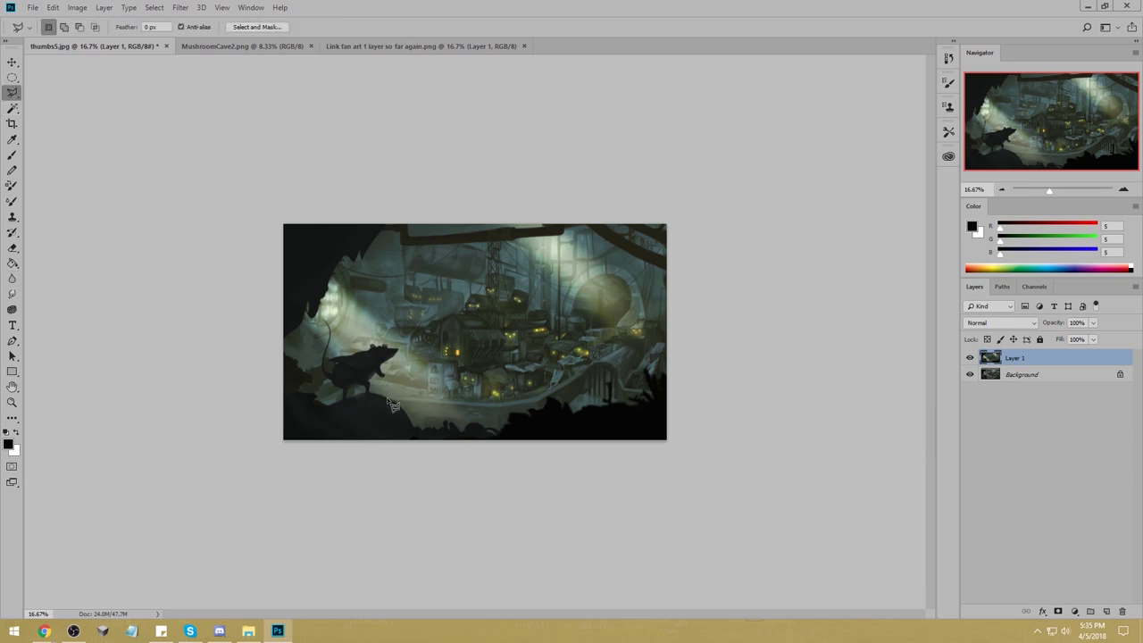
left_click(389, 398)
left_click(499, 406)
left_click(381, 397)
key("ctrl+d")
key("r")
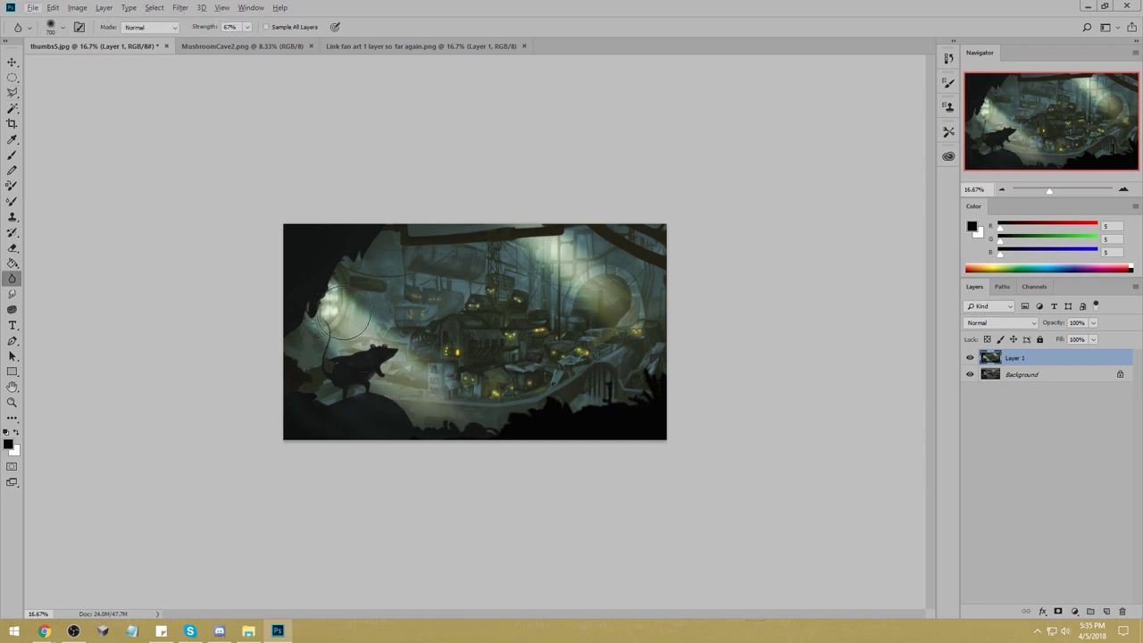
Sample a pale cream of R 229, G 237, B 211 and brush a Screen highlight along the selected canal edge.
key("b")
left_click(317, 302, "alt")
mouse_move(377, 387)
left_mouse_down()
mouse_move(542, 413)
mouse_move(497, 383)
left_mouse_up()
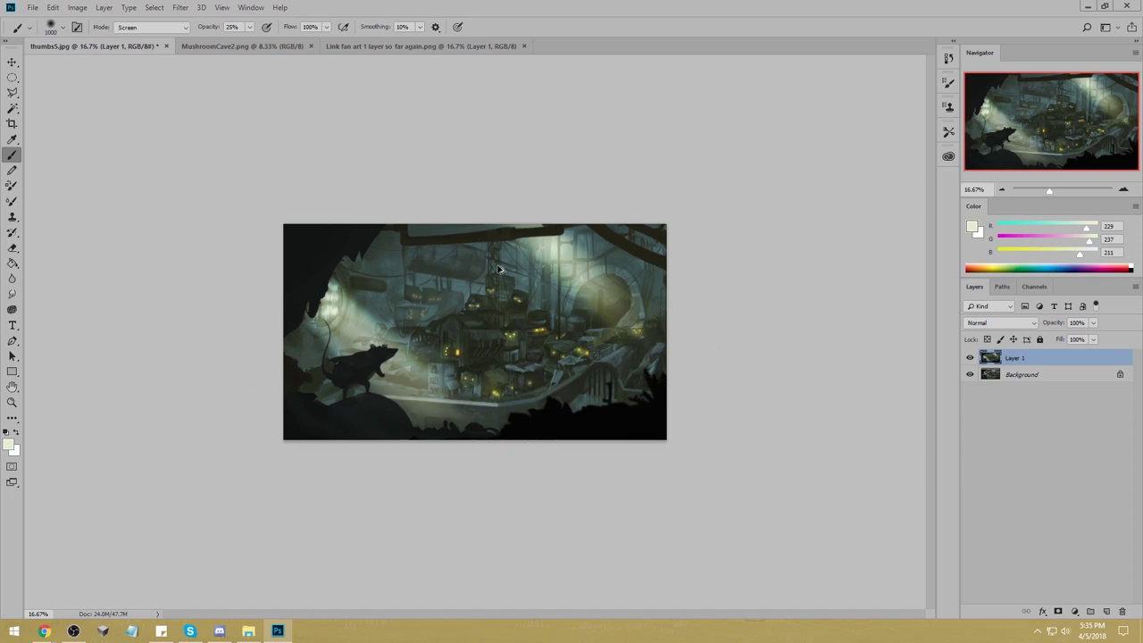
Undo the last brush stroke and paint a soft pale glow in Screen mode over the ground beside the rat.
key("ctrl+z")
mouse_move(397, 394)
left_mouse_down()
mouse_move(468, 408)
mouse_move(386, 401)
mouse_move(453, 401)
left_mouse_up()
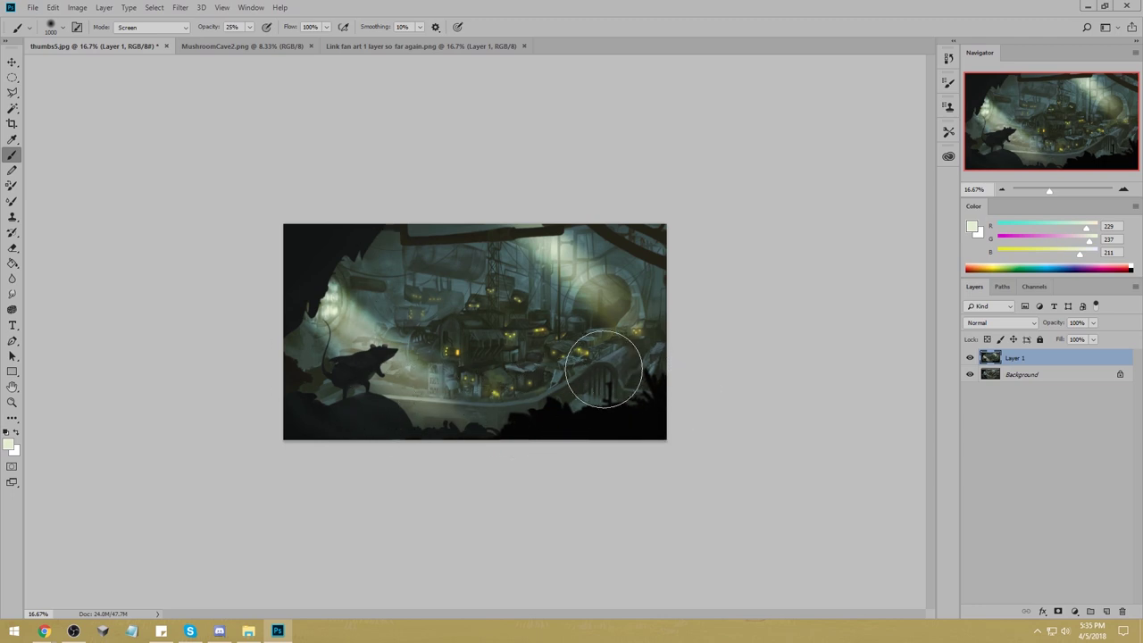
key("l")
left_click(627, 346)
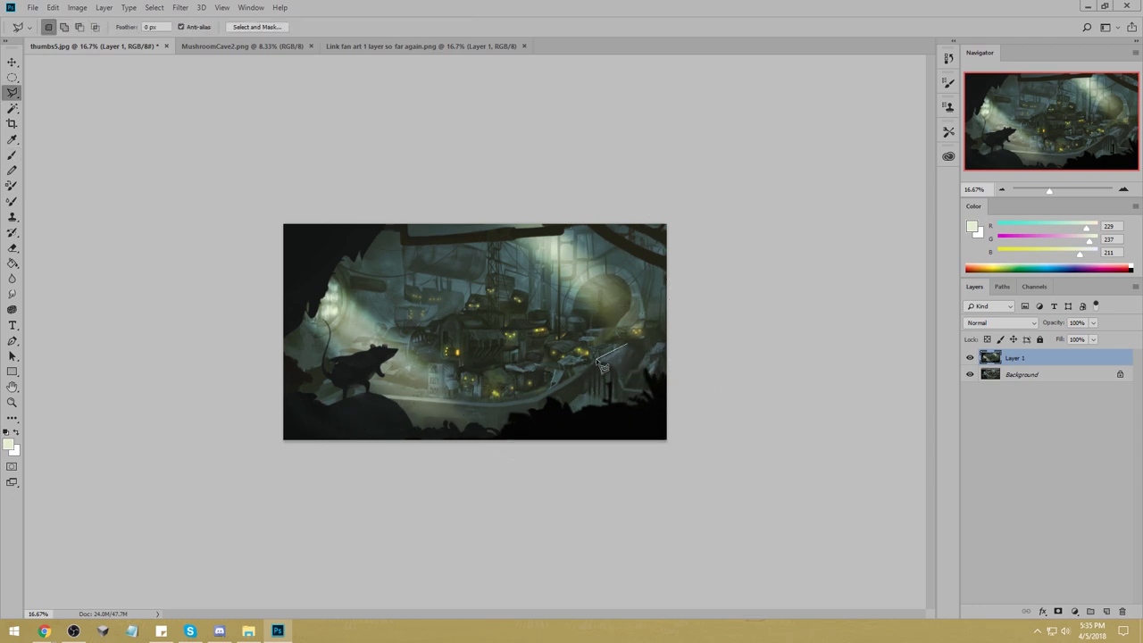
left_click(598, 358)
key("Escape")
Switch back to the Brush and choose the 80 px textured brush preset.
key("b")
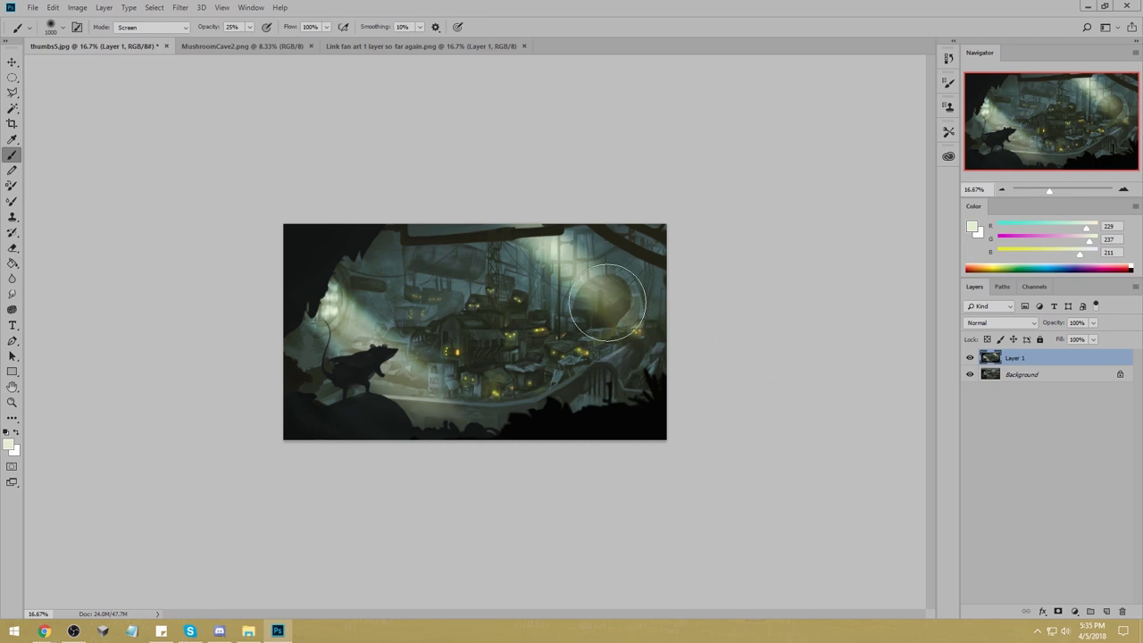
key("bracketleft")
key("bracketleft")
key("bracketleft")
key("bracketleft")
key("bracketleft")
right_click(646, 272)
left_click(823, 425)
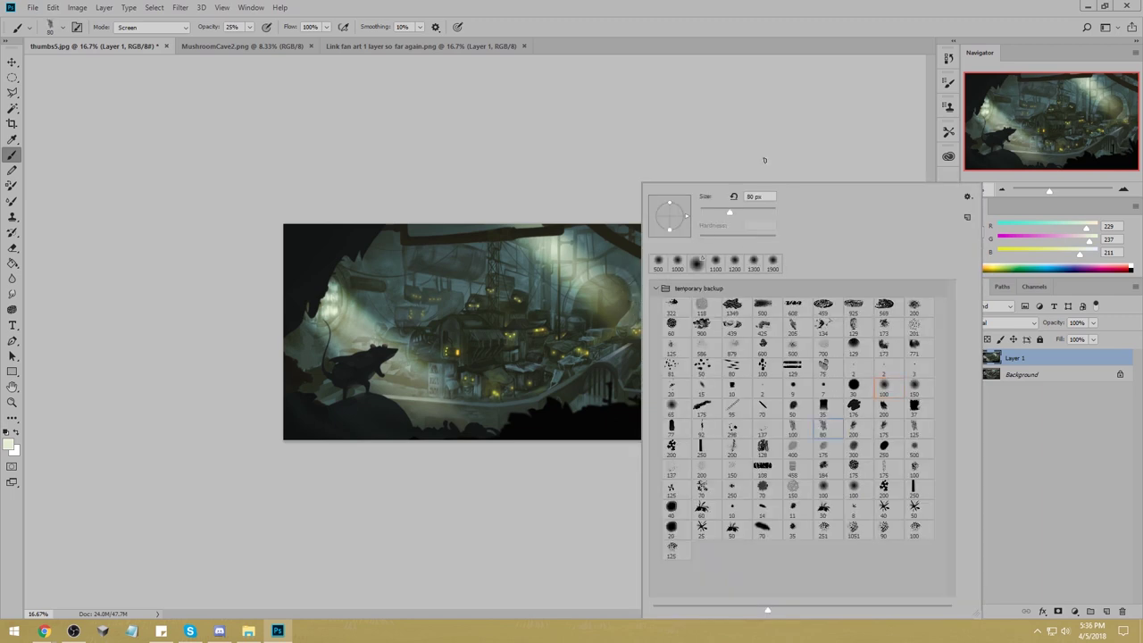
Set the brush to Normal mode at 100% opacity and sample a dark olive colour near the bridge.
left_click(153, 28)
left_click(156, 41)
left_click(250, 27)
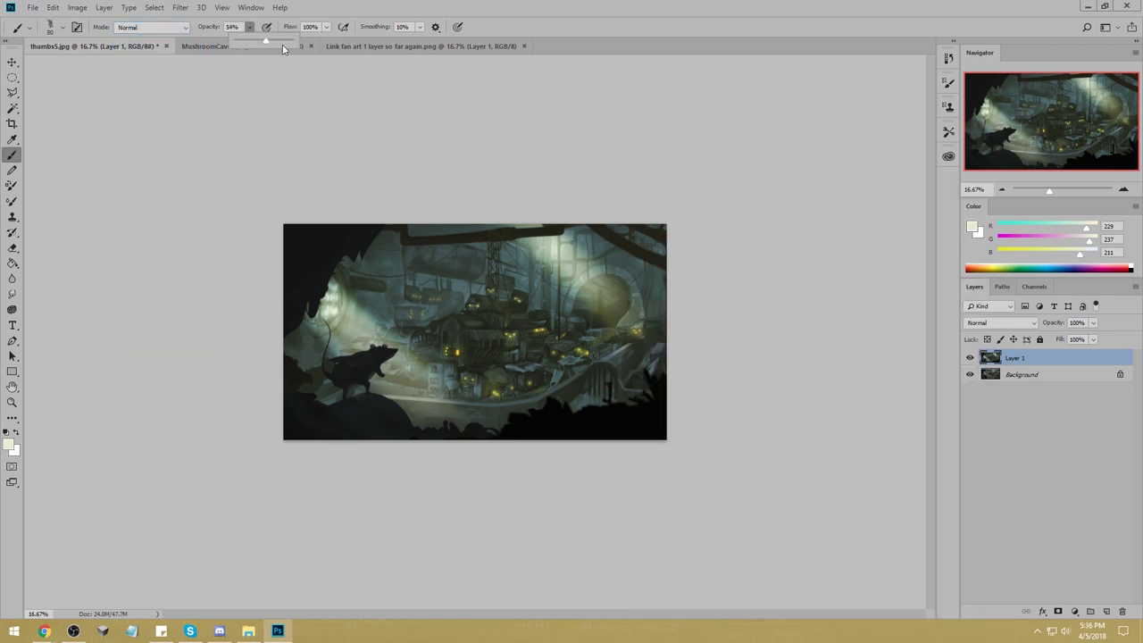
left_click_drag(247, 50, 287, 50)
left_click(638, 347, "alt")
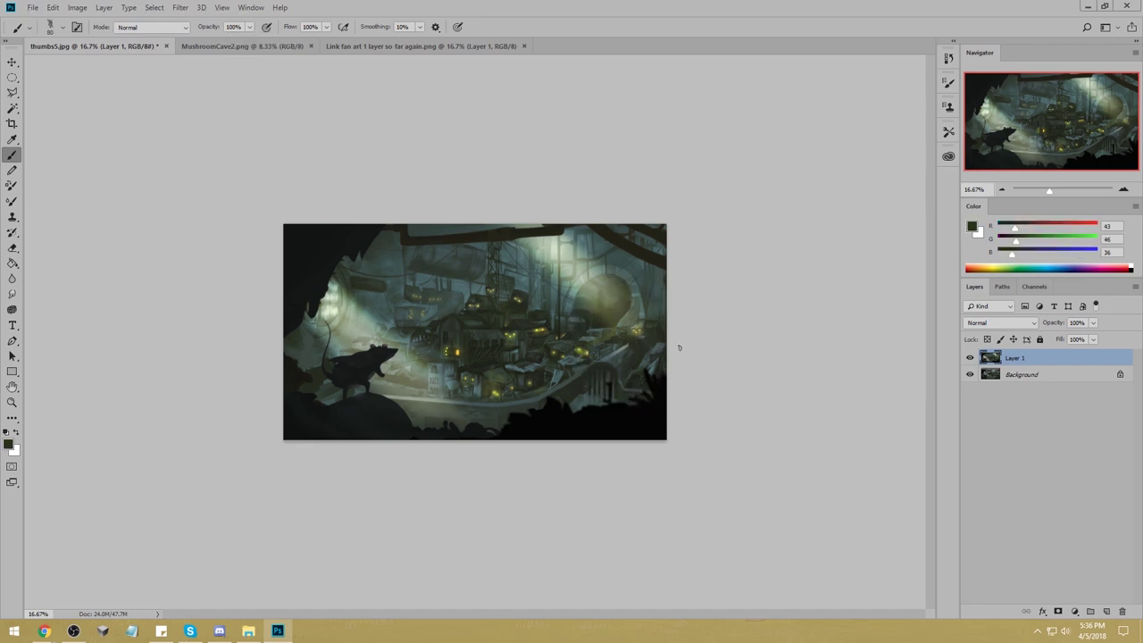
Select the area at the rat's hind end with the Magic Wand, fill it with the foreground colour, and deselect.
key("m")
right_click(516, 297)
left_click(544, 304)
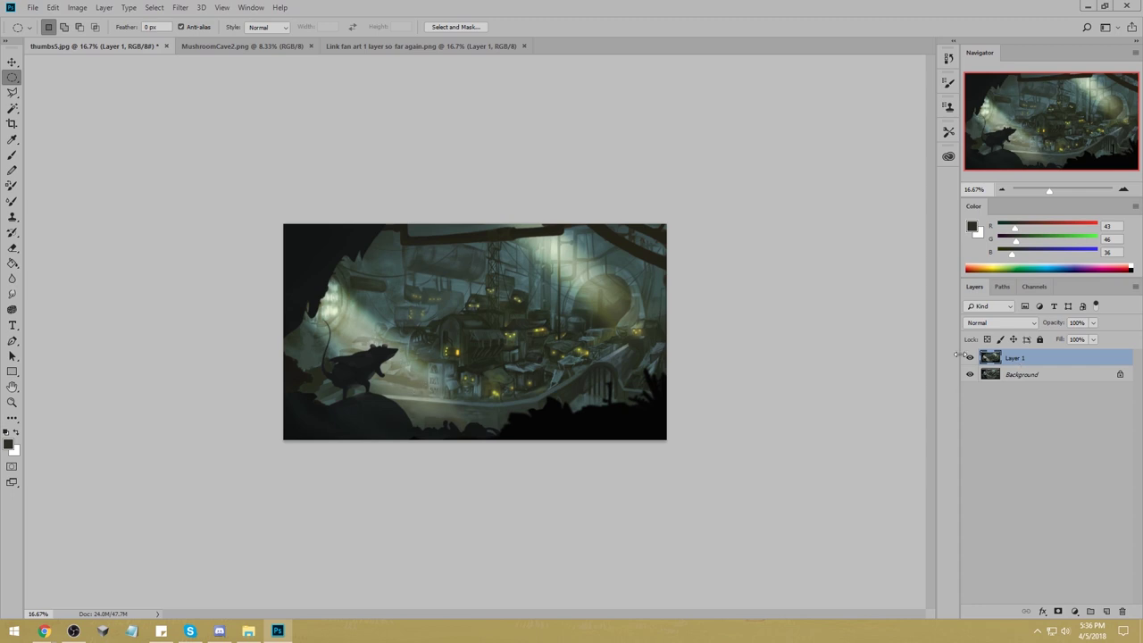
left_click_drag(13, 108, 76, 117)
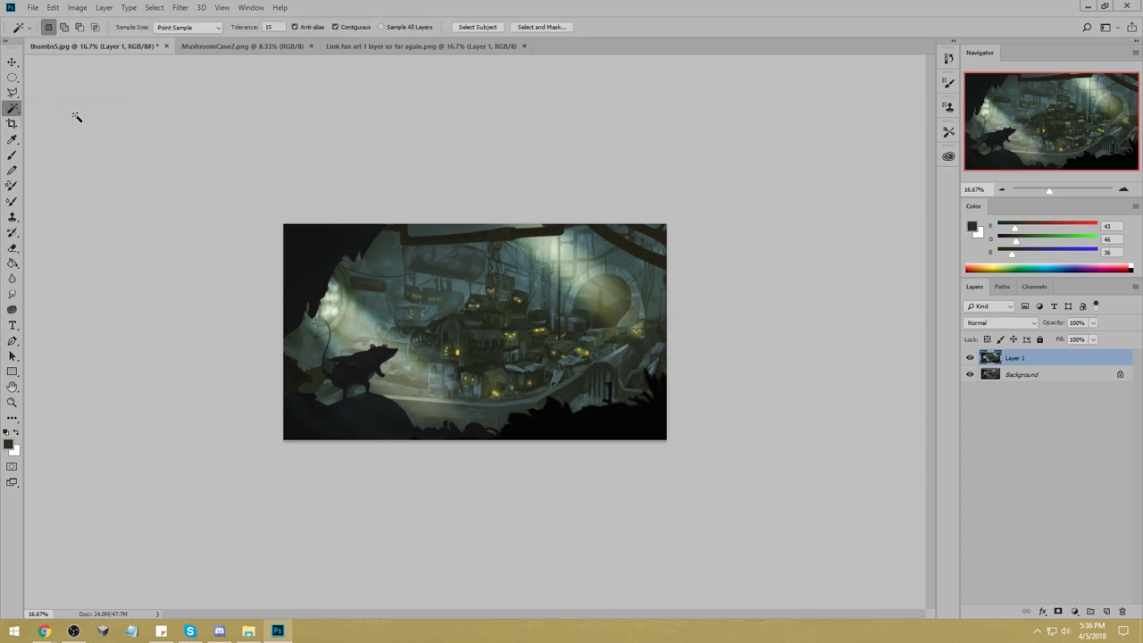
left_click(339, 379)
key("alt+BackSpace")
key("ctrl+d")
Retouch the base of the rat's tail and its back with the brush, using dark and grey-green colours sampled nearby.
key("b")
left_click(327, 374, "alt")
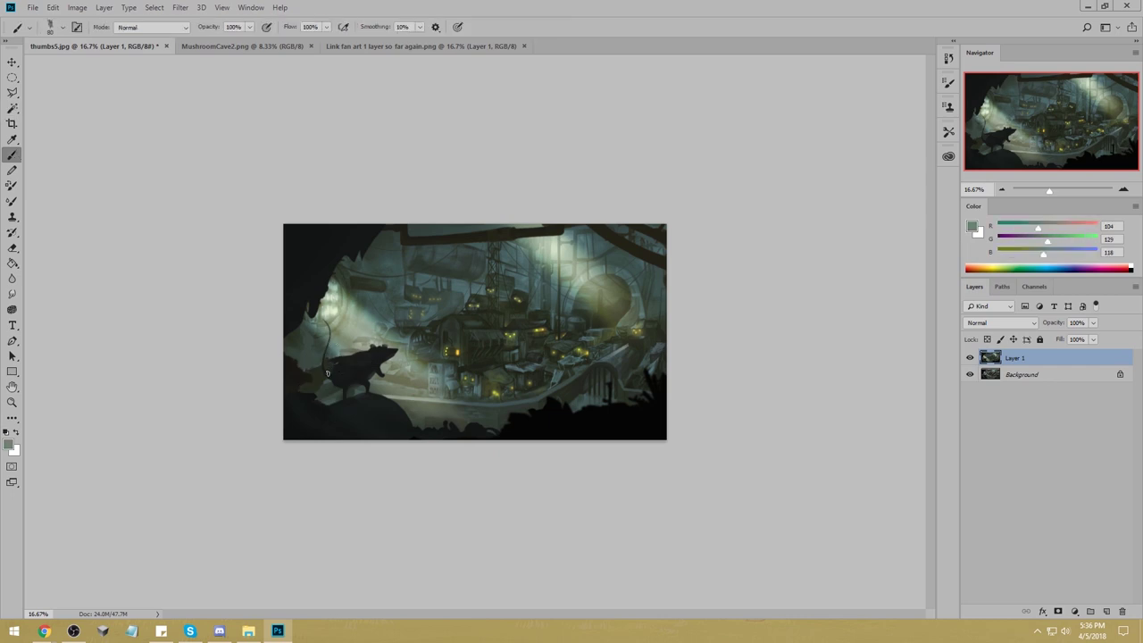
left_click(331, 358, "alt")
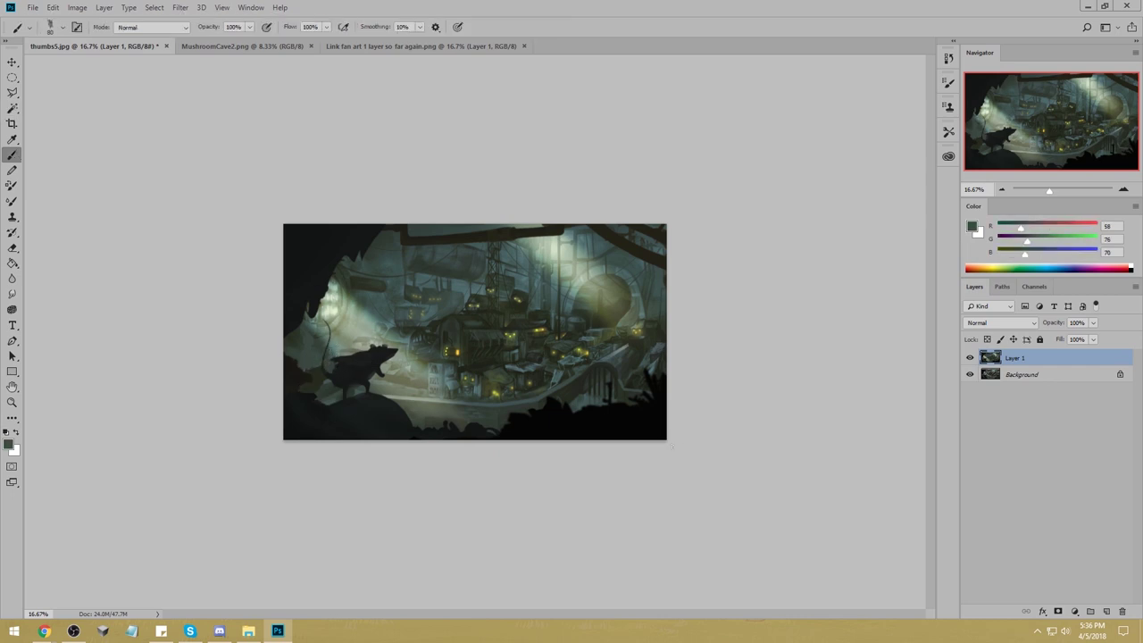
left_click(434, 359, "alt")
left_click_drag(317, 366, 323, 382)
left_click(340, 368, "alt")
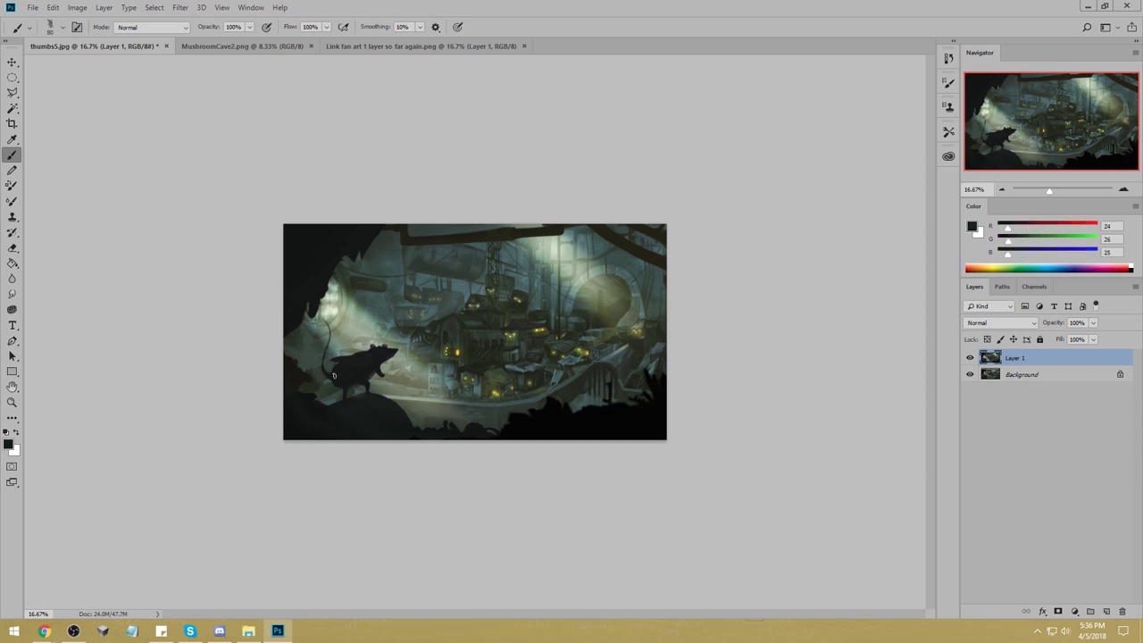
left_click(338, 360, "alt")
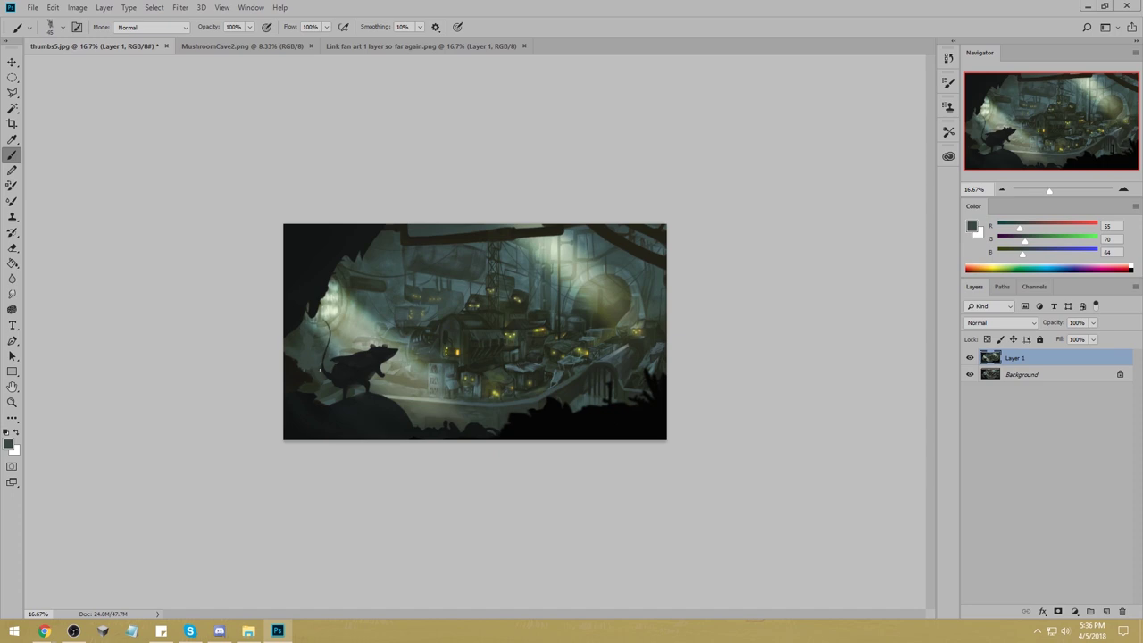
left_click(336, 375, "alt")
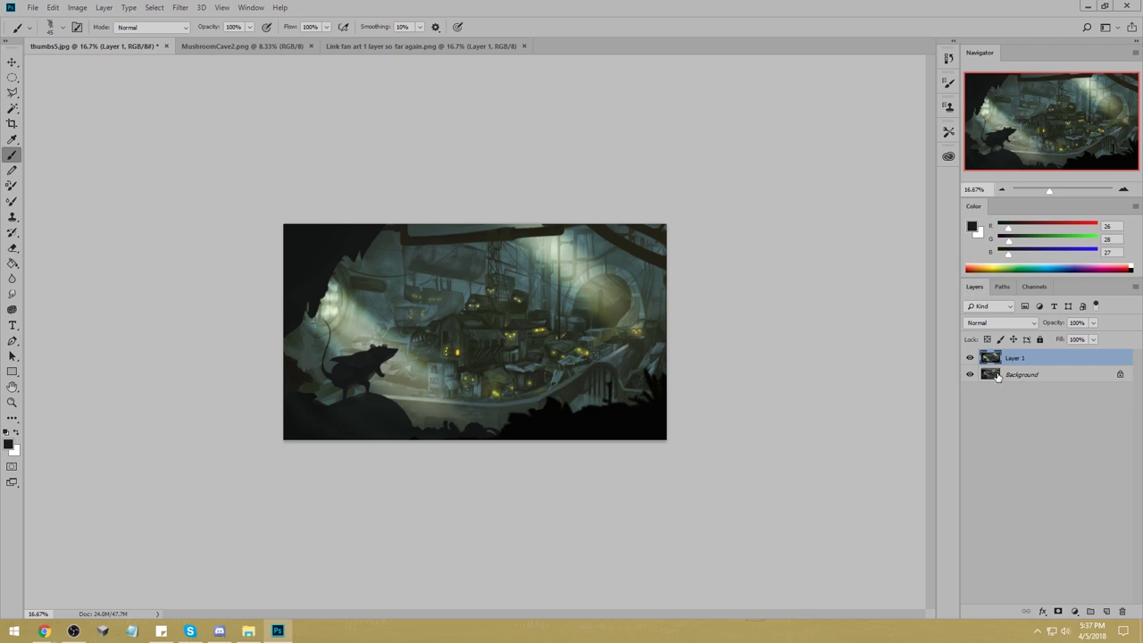
Compare the painting with Layer 1 hidden and shown, merge the visible layers, and close thumbs5.jpg without saving.
left_click(970, 358)
left_click(969, 358)
right_click(1049, 359)
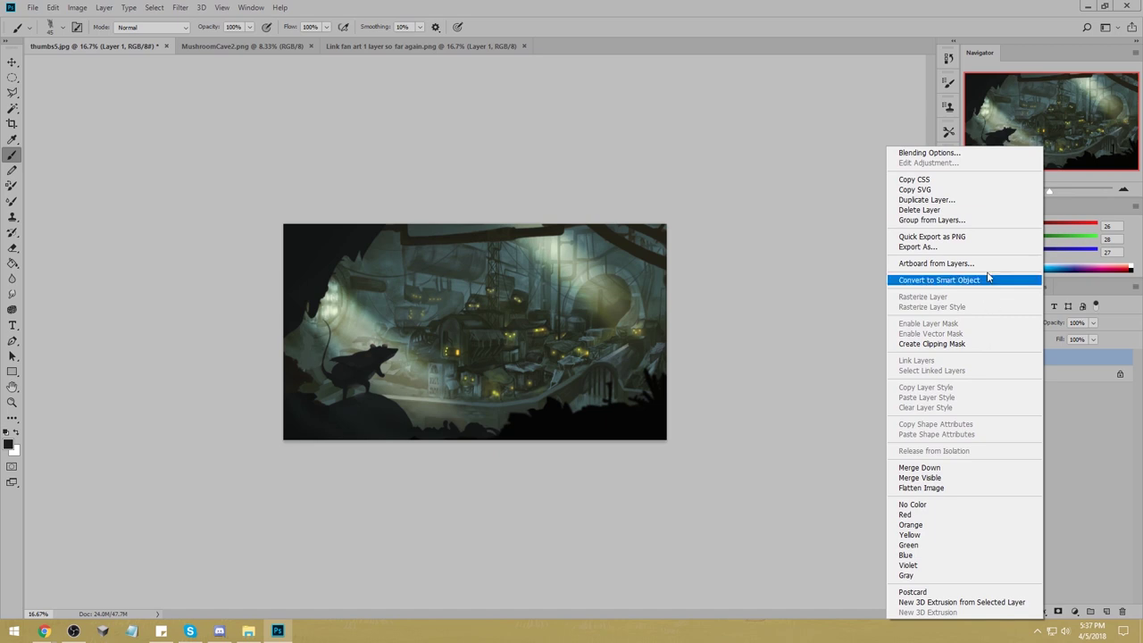
left_click(928, 477)
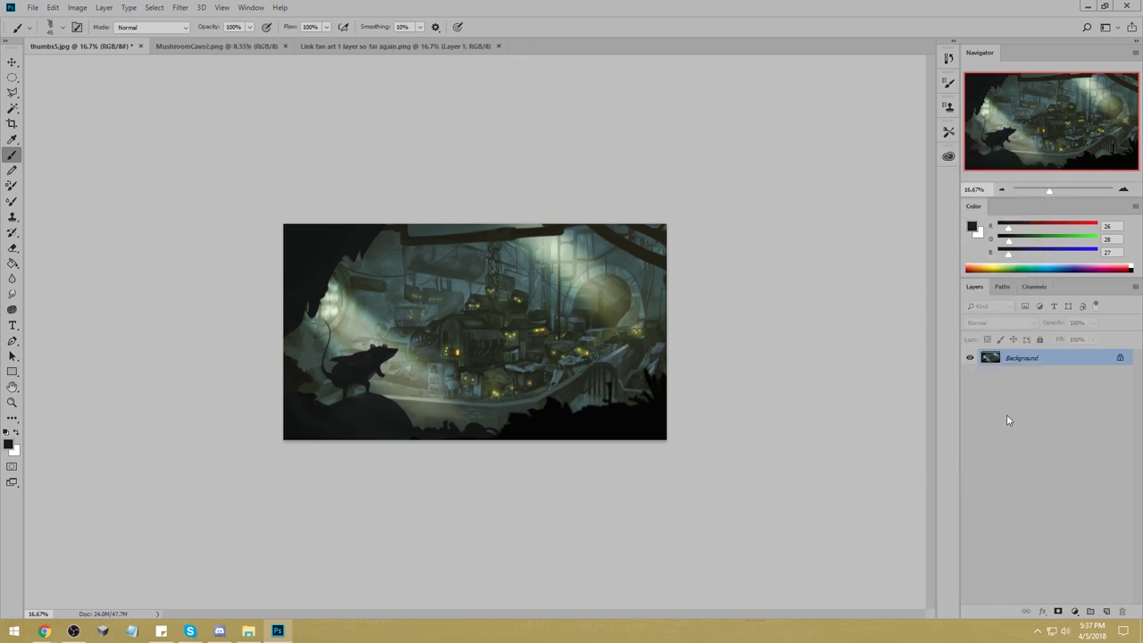
left_click(139, 47)
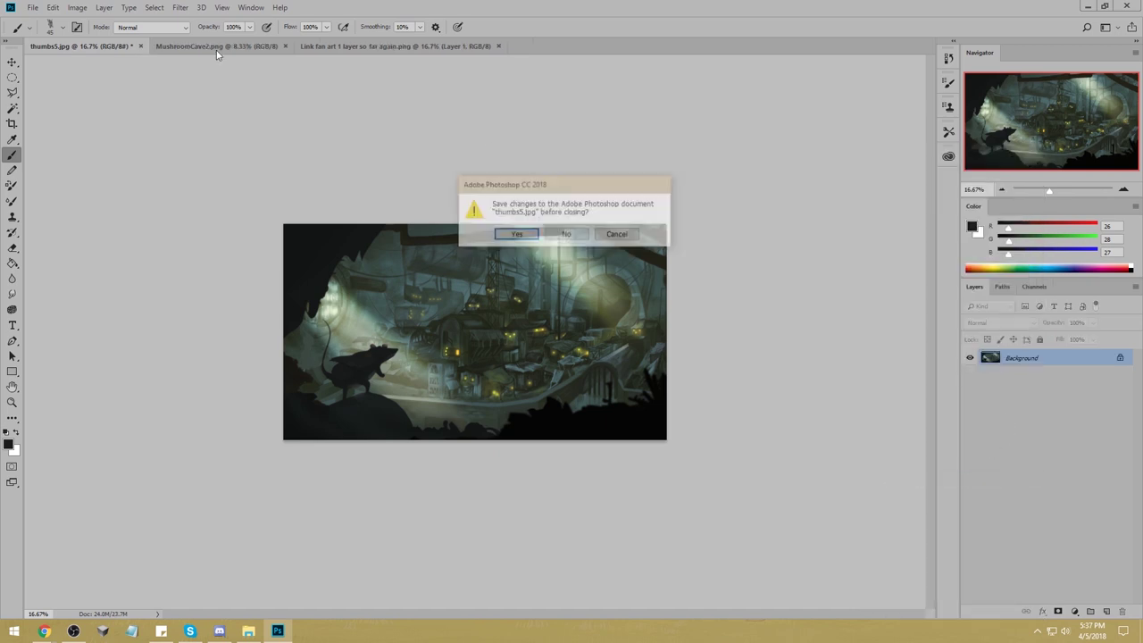
left_click(563, 233)
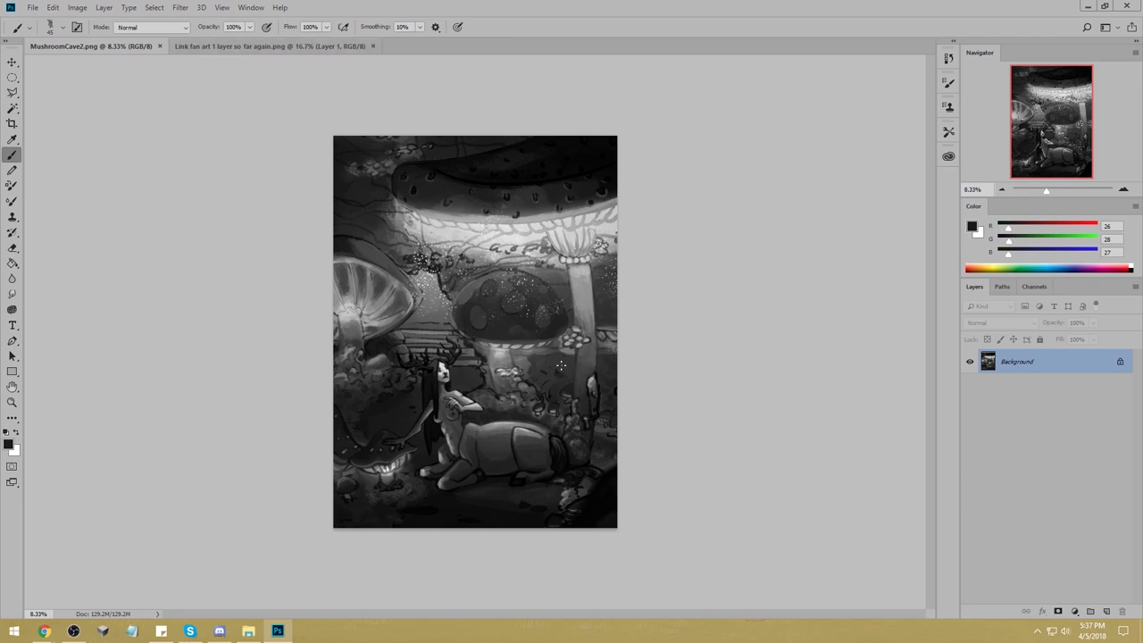
Select the background beside the antlered figure and above its back with the freehand Lasso in MushroomCave2.png.
key("l")
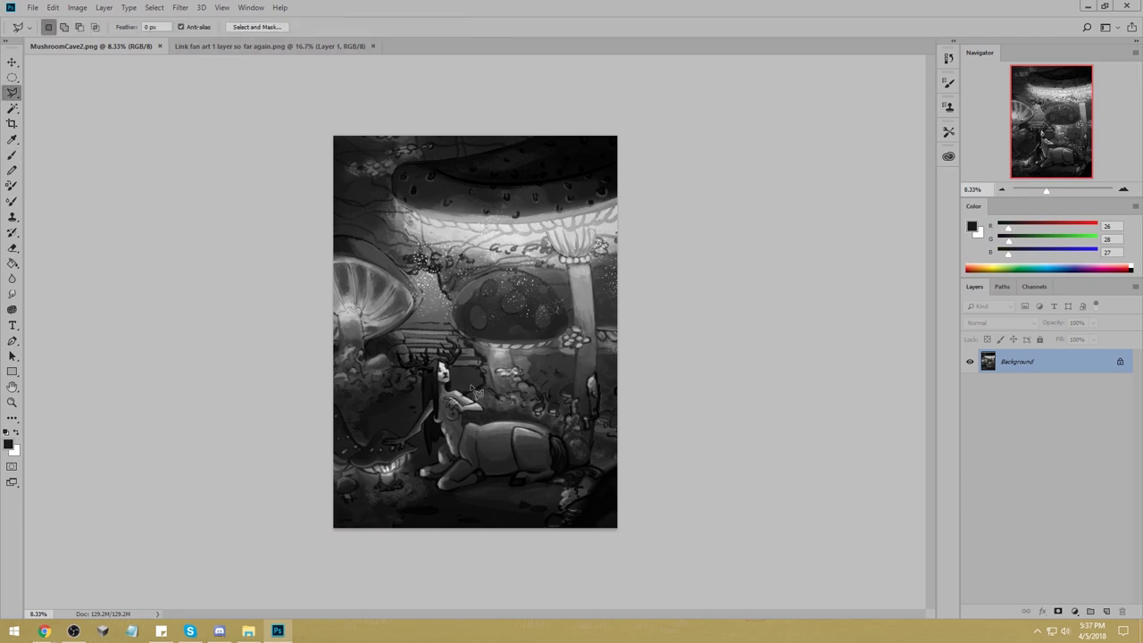
left_click(436, 326)
right_click(11, 92)
left_click(75, 93)
mouse_move(456, 376)
left_mouse_down()
mouse_move(441, 331)
mouse_move(539, 420)
left_mouse_up()
left_click_drag(420, 375, 366, 442)
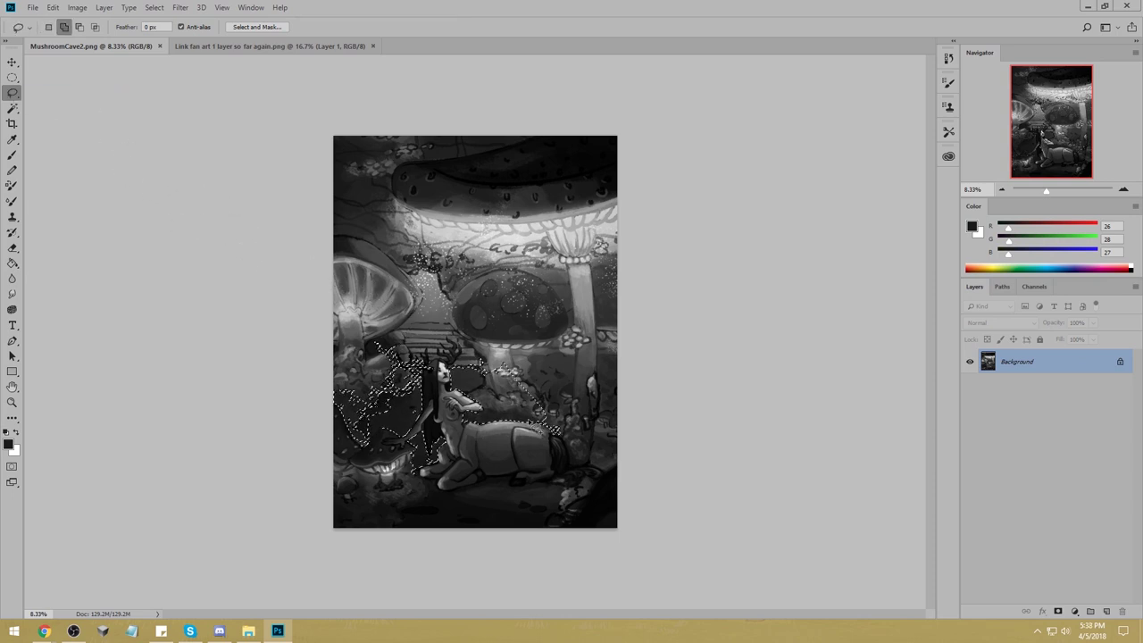
mouse_move(566, 434)
left_mouse_down()
mouse_move(530, 382)
mouse_move(572, 456)
mouse_move(557, 328)
left_mouse_up()
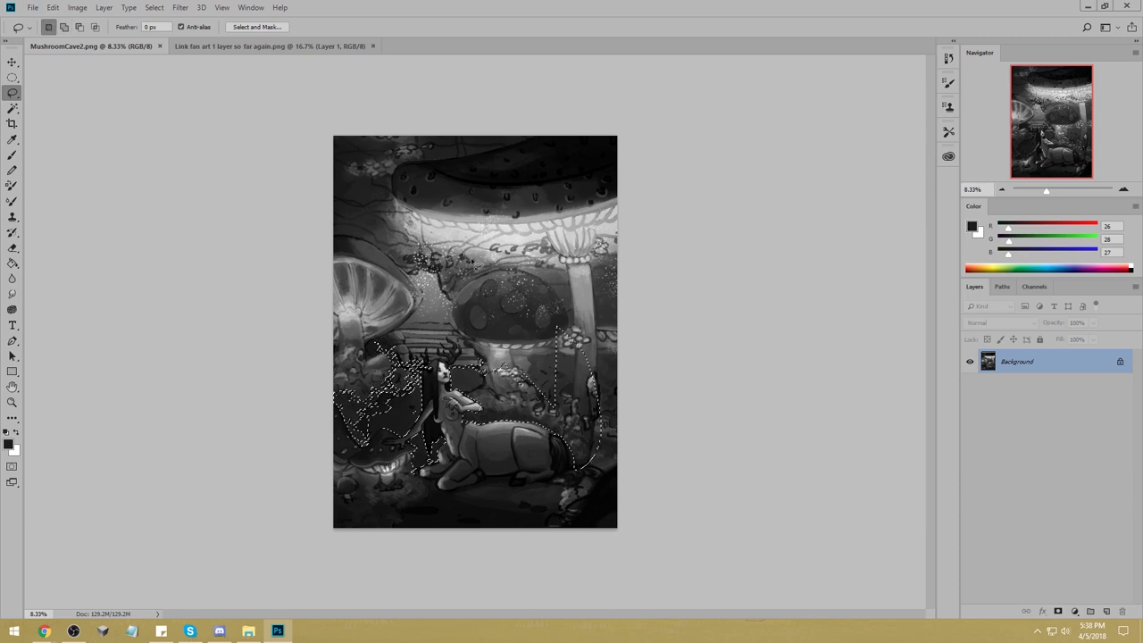
Extend the selection over the background mushrooms, out to both canvas edges and up into the large mushroom cap.
mouse_move(449, 369)
left_mouse_down()
mouse_move(462, 353)
mouse_move(445, 337)
mouse_move(459, 339)
mouse_move(437, 366)
mouse_move(430, 354)
mouse_move(415, 364)
mouse_move(407, 408)
mouse_move(589, 275)
left_mouse_up()
mouse_move(597, 348)
left_mouse_down("shift")
mouse_move(536, 393)
mouse_move(551, 352)
mouse_move(536, 357)
left_mouse_up("shift")
mouse_move(412, 389)
left_mouse_down("shift")
mouse_move(425, 378)
mouse_move(415, 363)
left_mouse_up("shift")
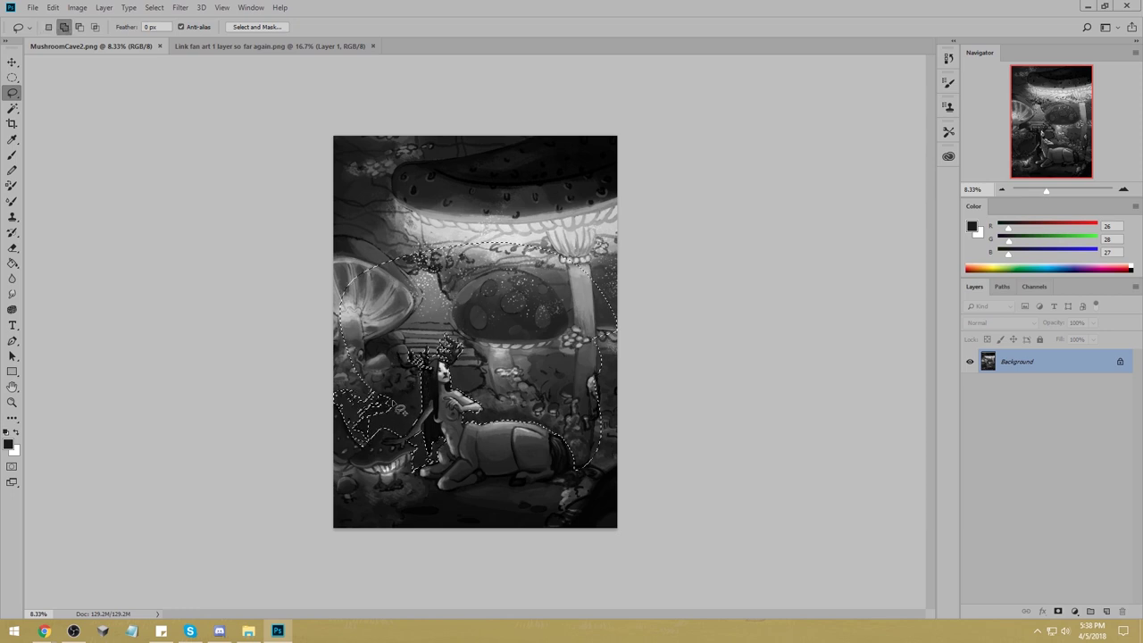
mouse_move(374, 453)
left_mouse_down("shift")
mouse_move(371, 268)
mouse_move(375, 288)
left_mouse_up("shift")
mouse_move(348, 327)
left_mouse_down("shift")
mouse_move(294, 282)
mouse_move(668, 347)
mouse_move(625, 454)
mouse_move(655, 459)
left_mouse_up("shift")
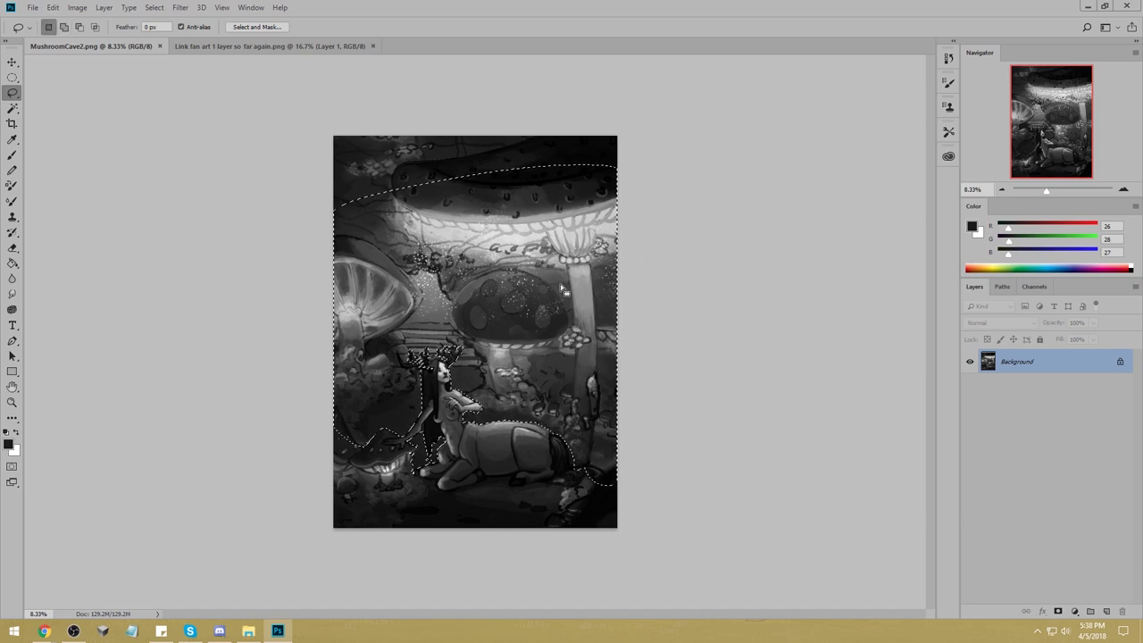
Add the ground around the figure's legs and the remaining upper background so everything except the figure is selected.
key("shift")
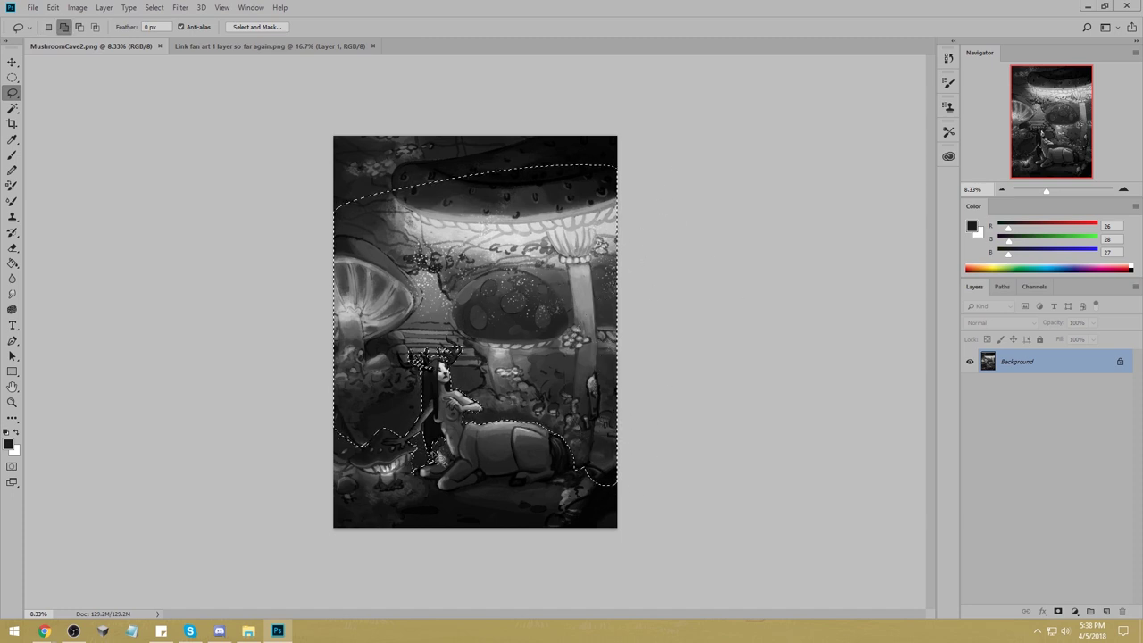
mouse_move(433, 457)
left_mouse_down()
mouse_move(420, 480)
mouse_move(437, 490)
mouse_move(589, 475)
mouse_move(634, 527)
mouse_move(429, 559)
mouse_move(352, 516)
mouse_move(399, 483)
left_mouse_up()
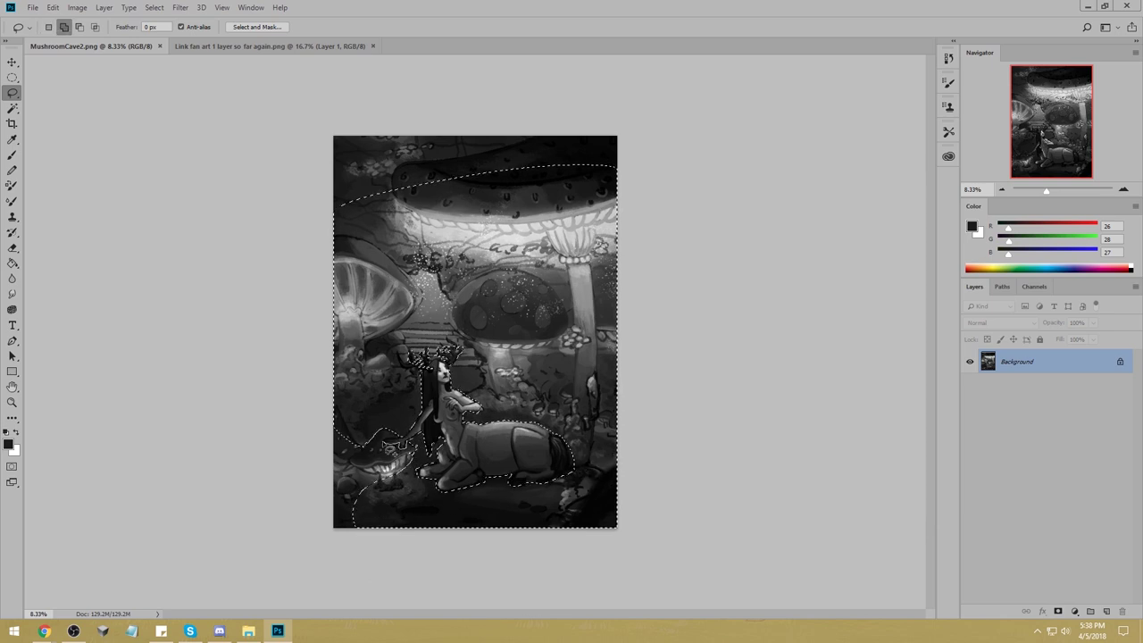
left_click_drag(413, 460, 408, 446)
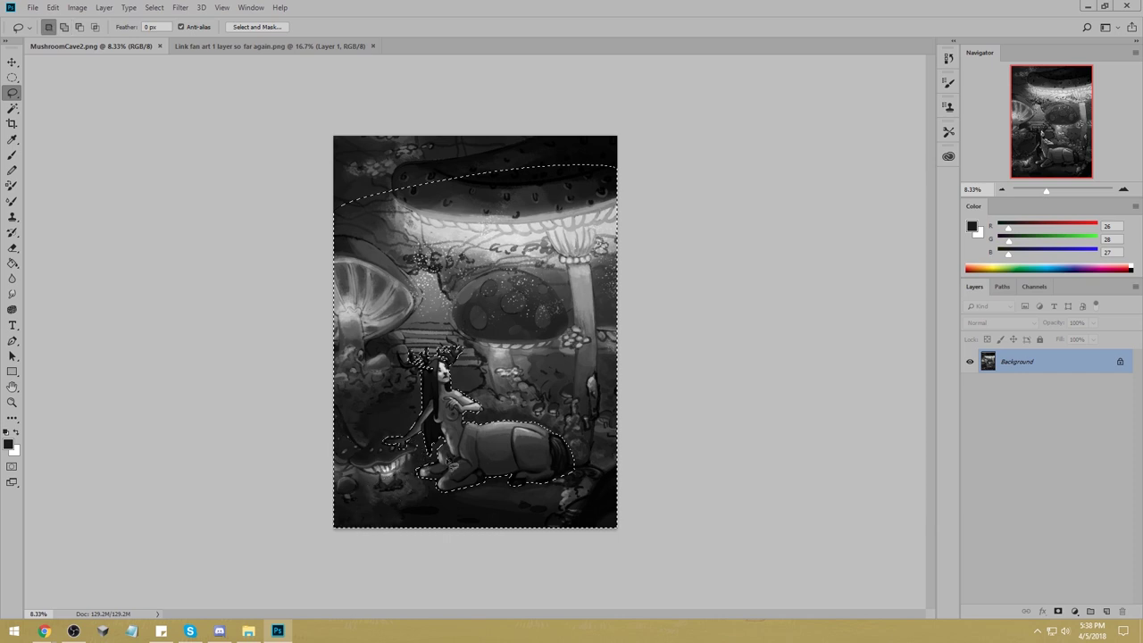
mouse_move(502, 224)
left_mouse_down()
mouse_move(393, 192)
mouse_move(694, 304)
mouse_move(766, 380)
left_mouse_up()
left_click_drag(636, 226, 712, 242)
Convert the locked Background into a regular layer with the default settings.
double_click(1040, 368)
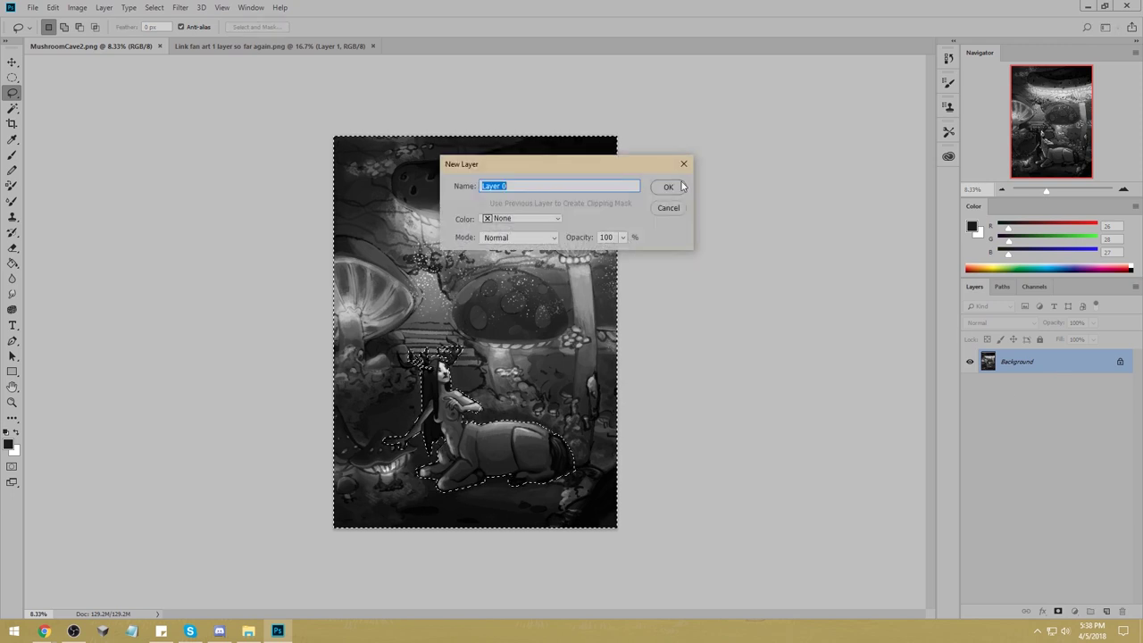
key("Return")
Choose the 100 px soft round brush, enlarge it to 5000 px, and sample a light grey from the glow behind the figure.
key("b")
right_click(478, 357)
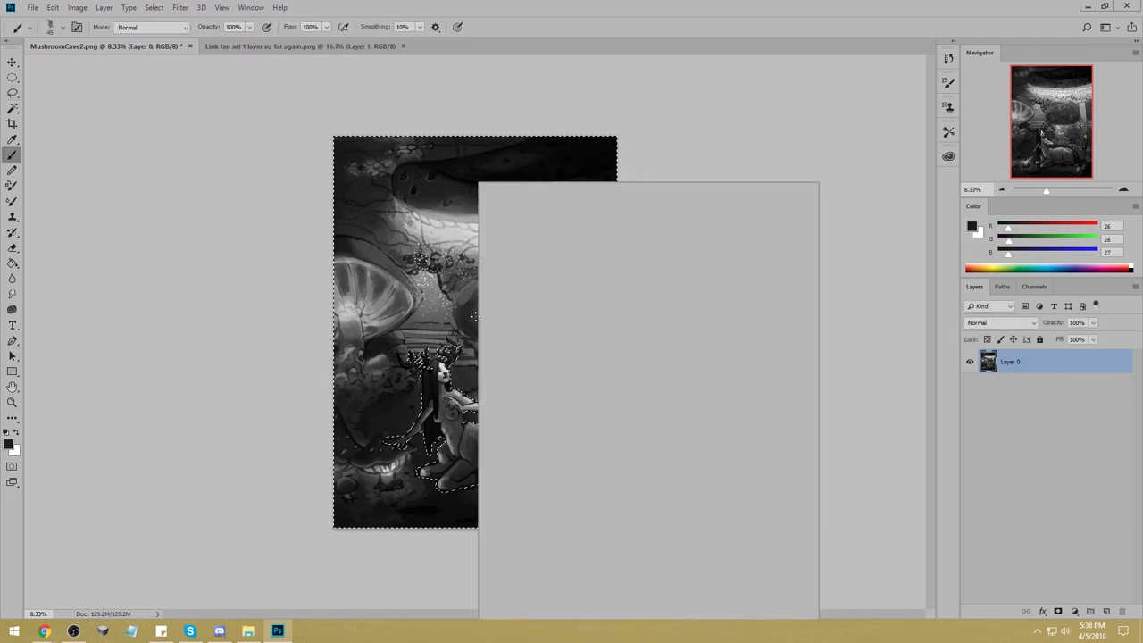
left_click(726, 384)
left_click(715, 154)
key("bracketright")
key("bracketright")
key("bracketright")
key("bracketright")
key("bracketright")
key("bracketright")
key("bracketright")
key("bracketright")
key("bracketright")
key("bracketright")
key("bracketright")
key("bracketright")
key("bracketright")
key("bracketright")
key("bracketright")
key("bracketright")
key("bracketright")
key("bracketright")
key("bracketright")
key("bracketright")
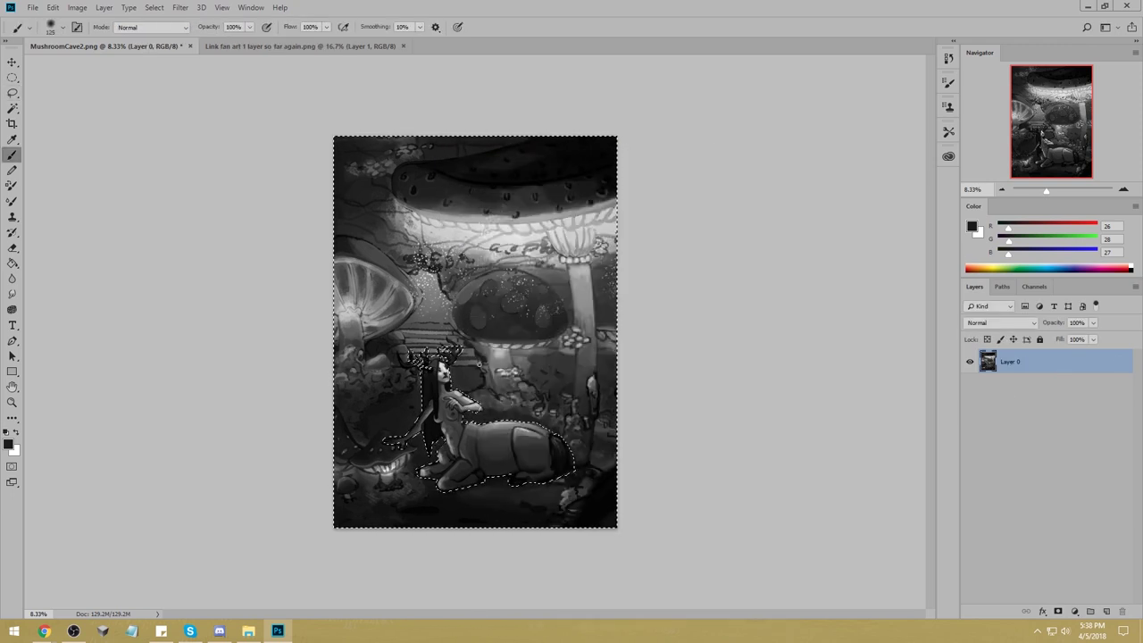
key("bracketright")
key("bracketright")
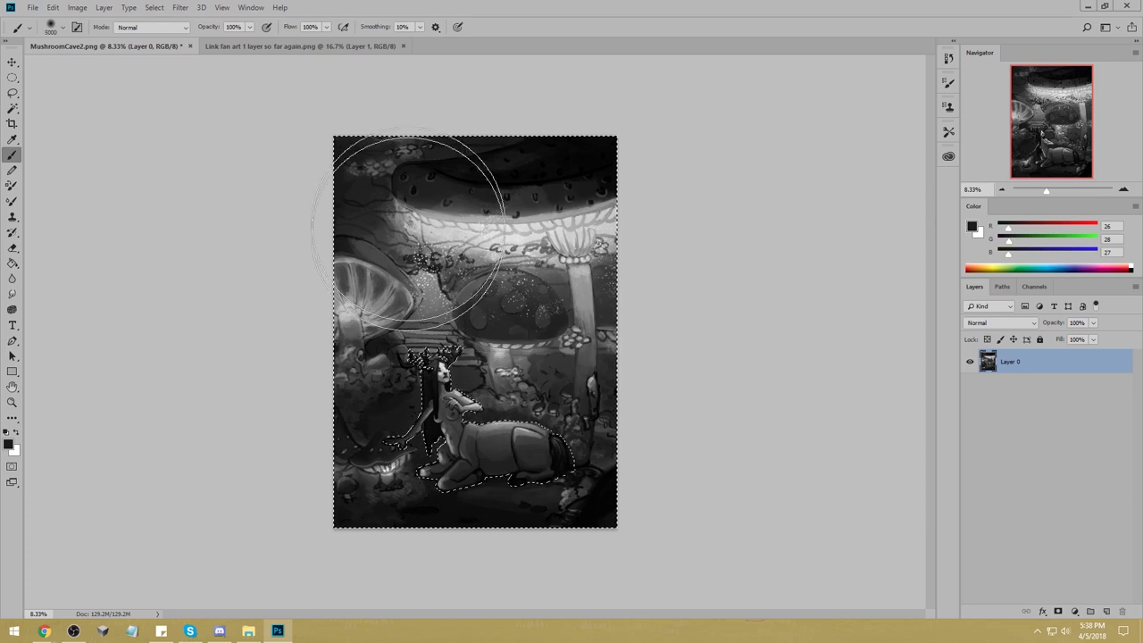
left_click(428, 280, "alt")
left_click_drag(433, 279, 438, 228)
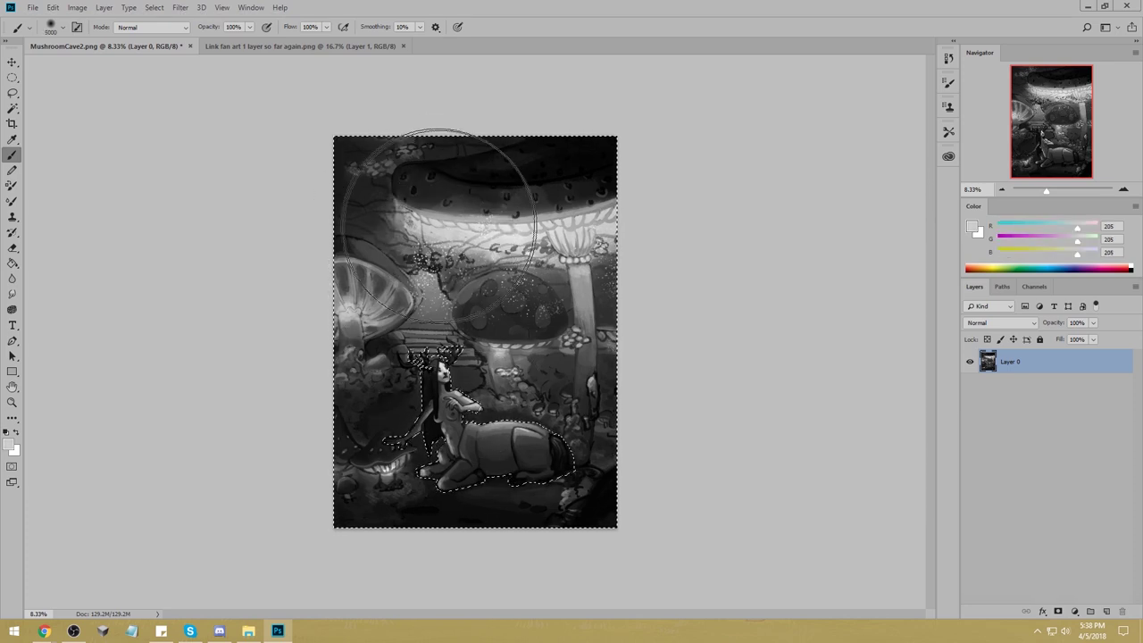
left_click(398, 393)
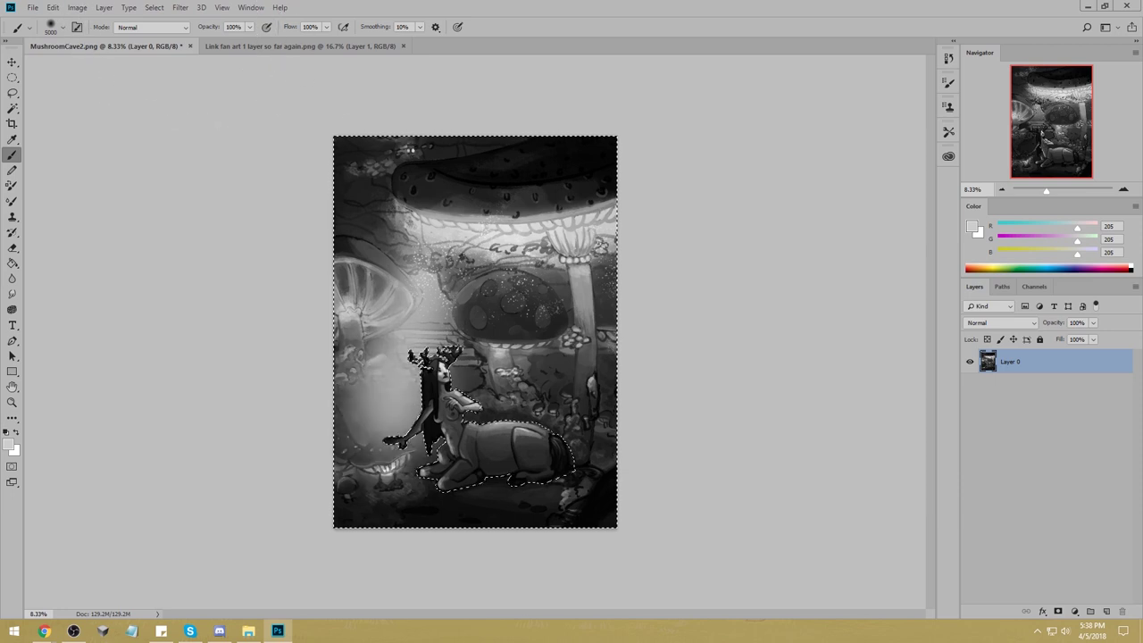
key("ctrl+z")
Set the brush opacity to 33% and paint light grey haze over the selected background, undoing the last stroke.
key("3")
key("3")
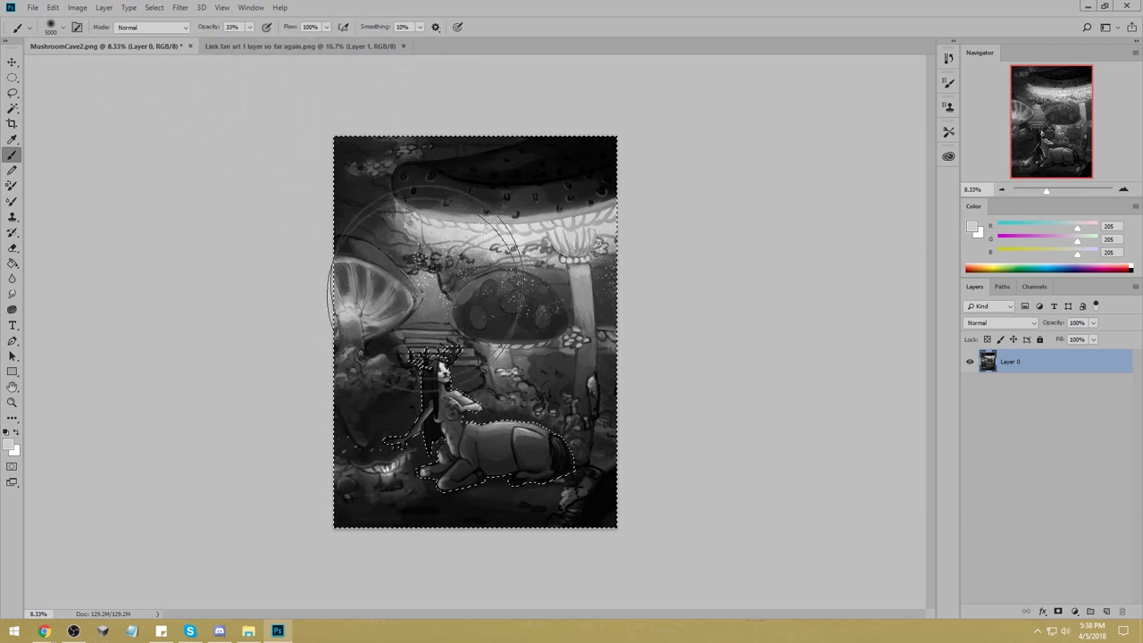
left_click(443, 366)
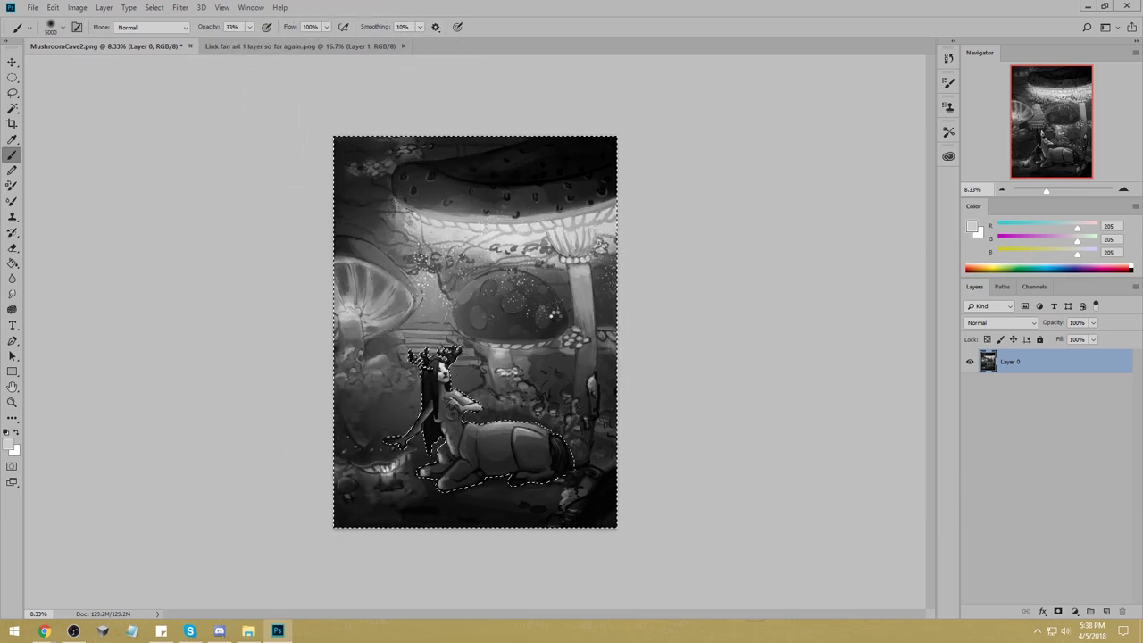
left_click(591, 351)
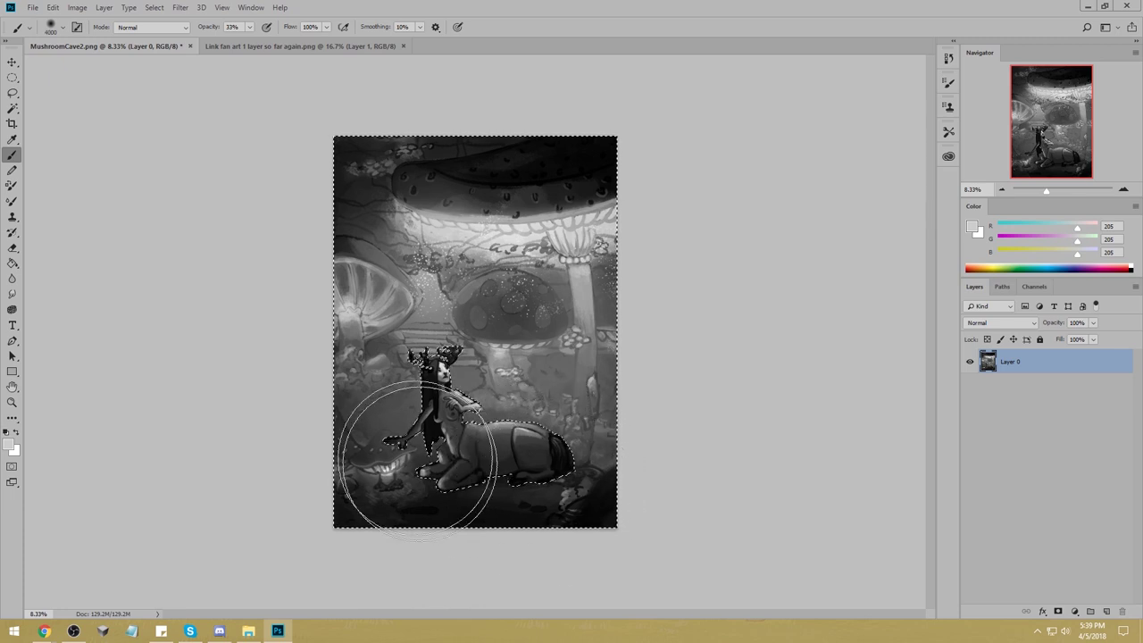
key("ctrl+z")
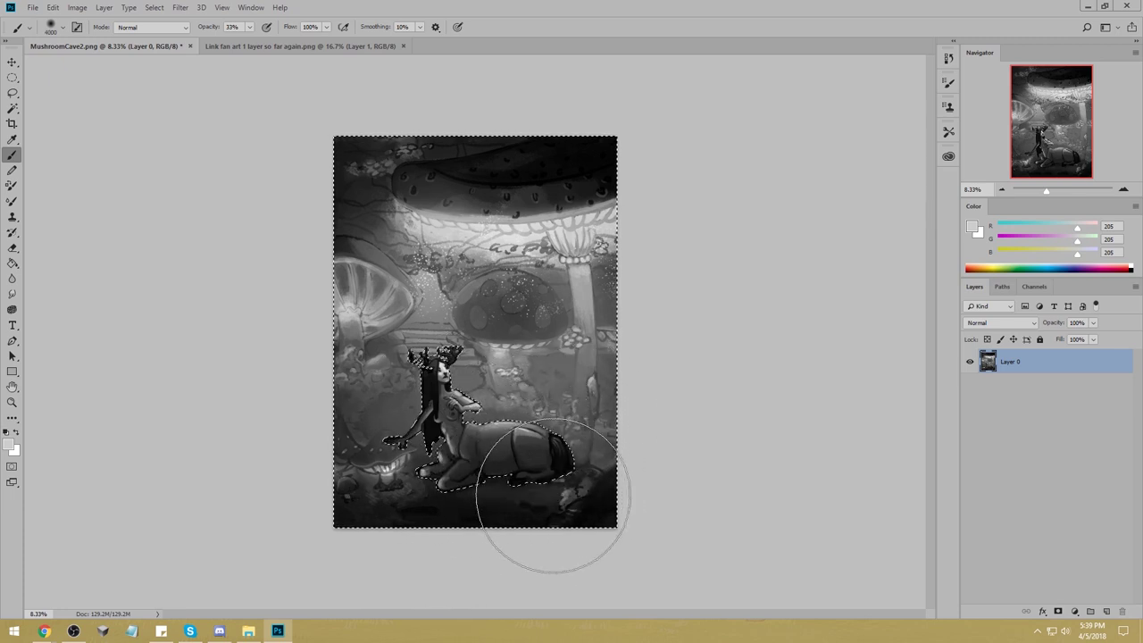
Finish the light grey haze over the background and invert the selection so only the figure is selected.
left_click_drag(584, 382, 605, 386)
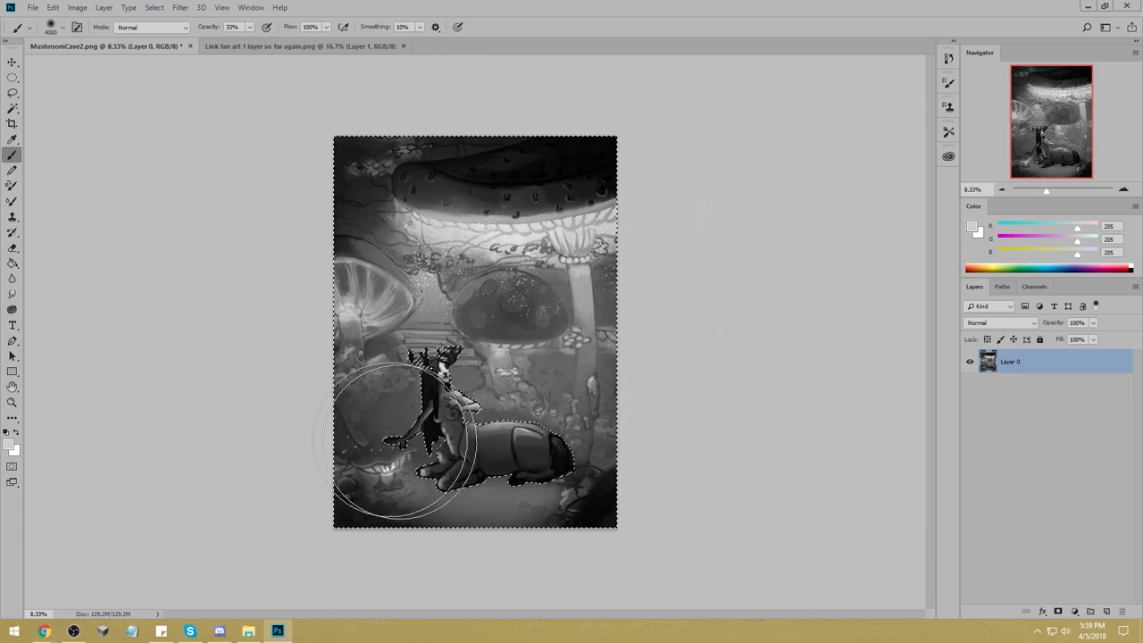
key("l")
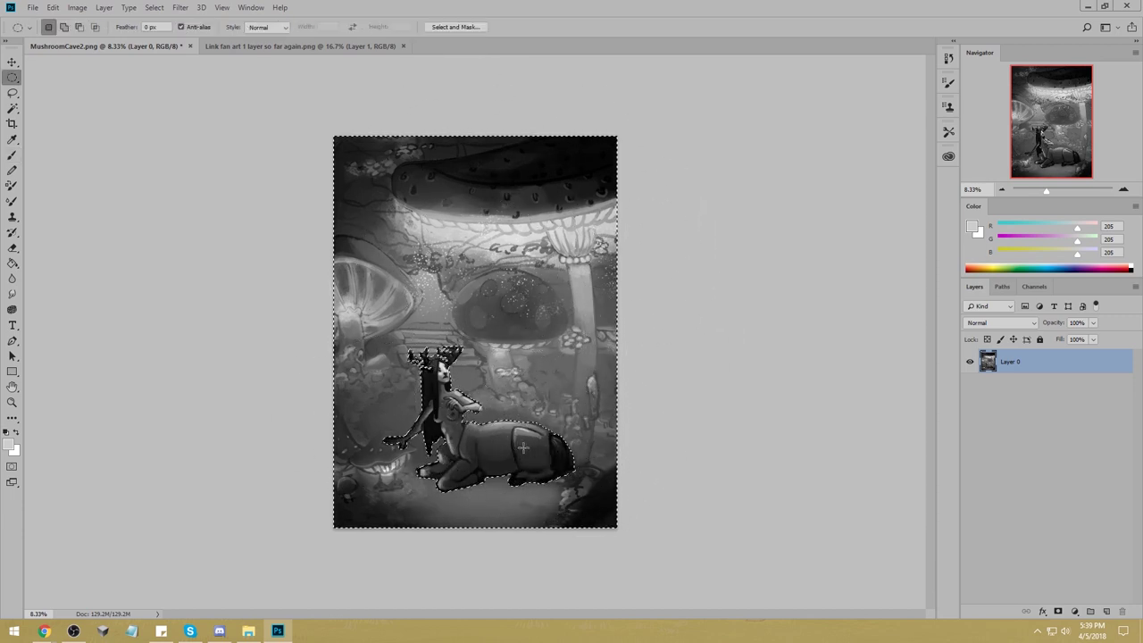
right_click(524, 234)
left_click(571, 249)
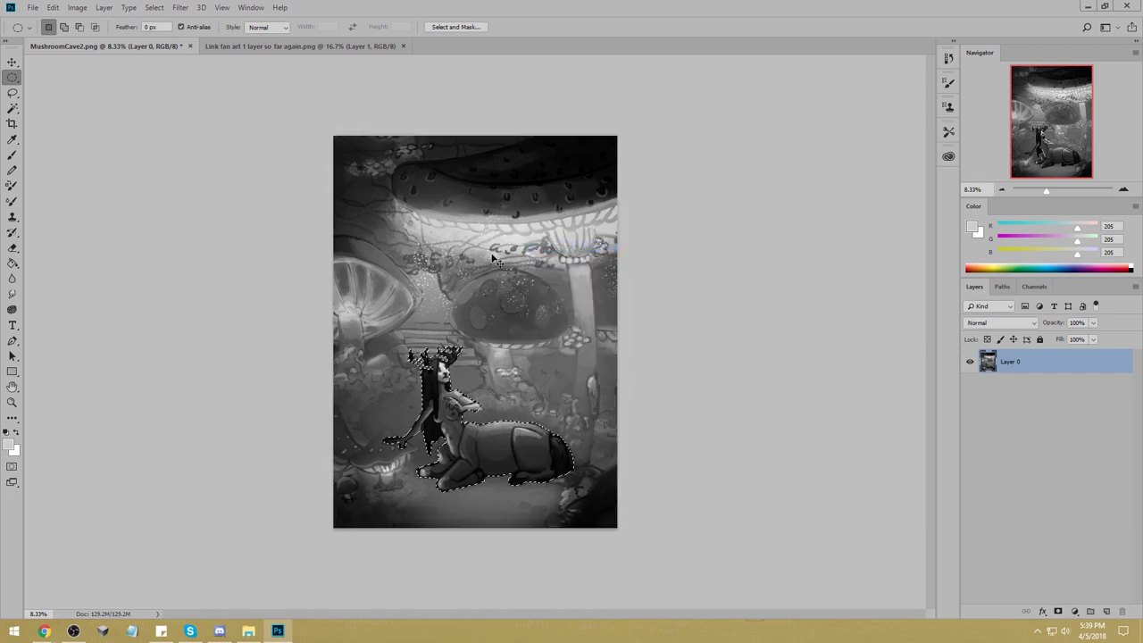
Darken the selected figure with a sampled near-black, using the brush in Darken mode at 33% opacity.
key("b")
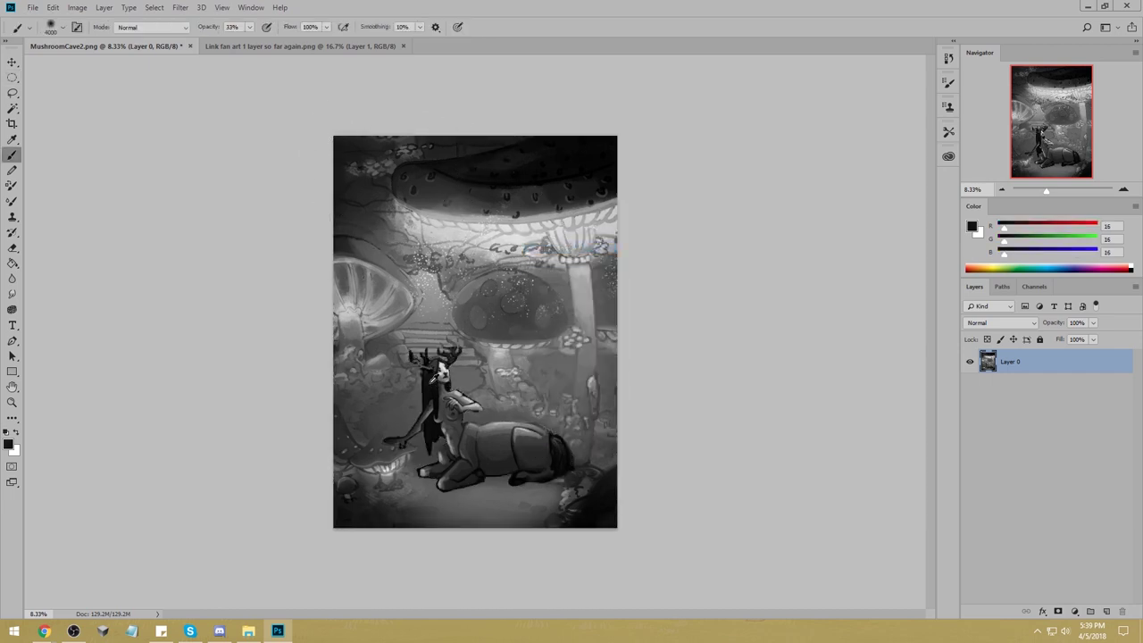
left_click(152, 27)
left_click(147, 63)
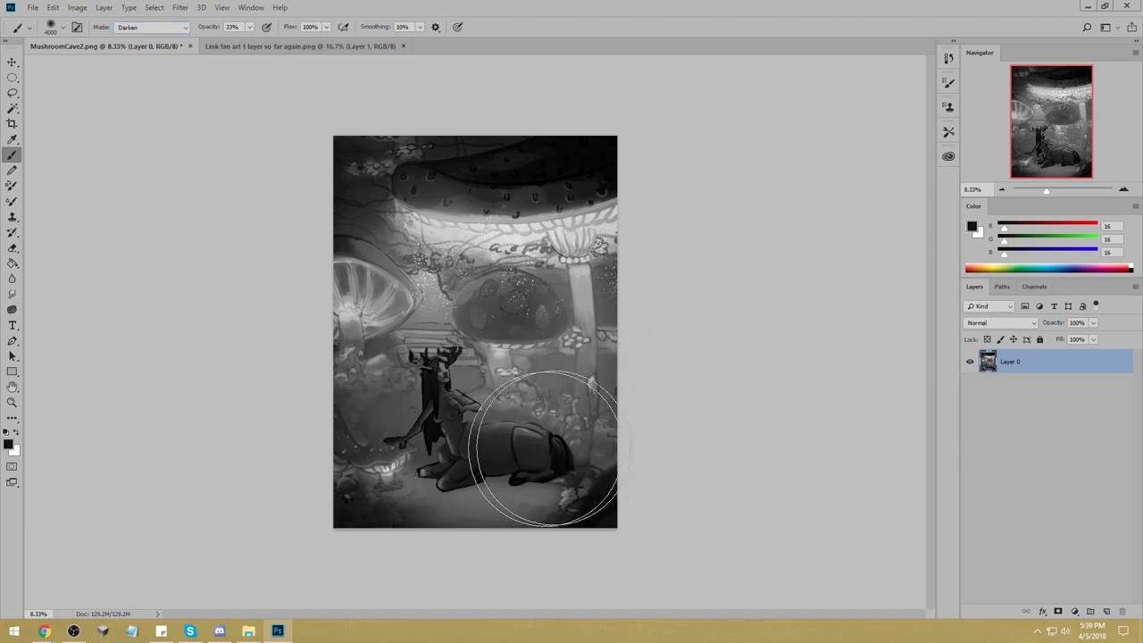
key("l")
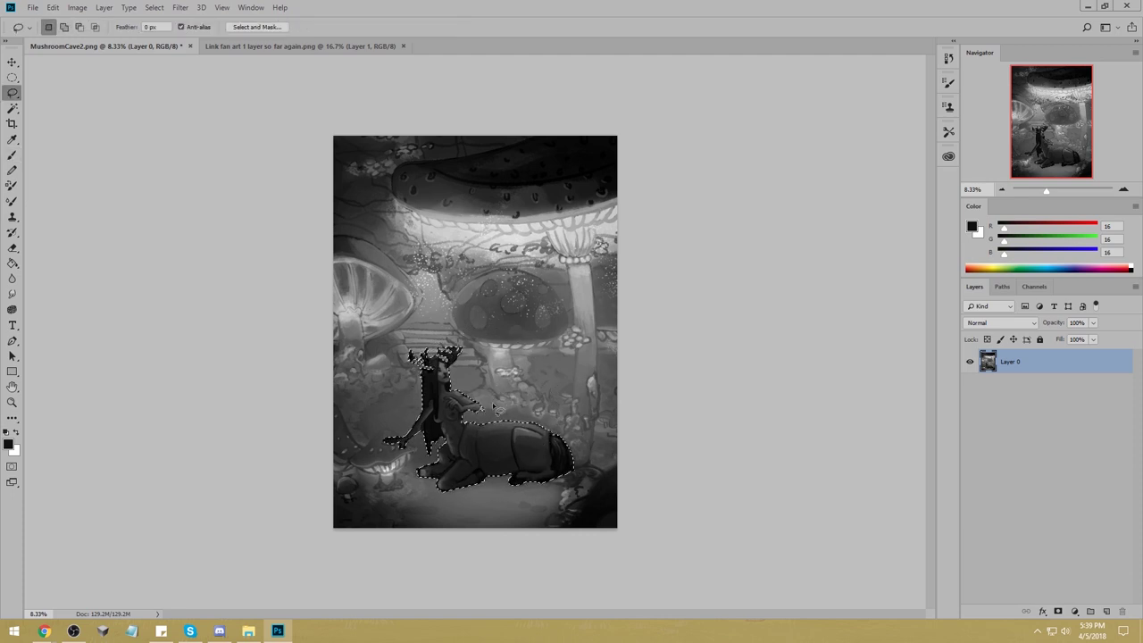
Sample a dark grey from the background, shrink the brush to 1600 px, and paint it over the figure's torso.
key("b")
left_click(389, 261, "alt")
key("bracketleft")
key("bracketleft")
key("bracketleft")
key("bracketleft")
key("bracketleft")
key("bracketleft")
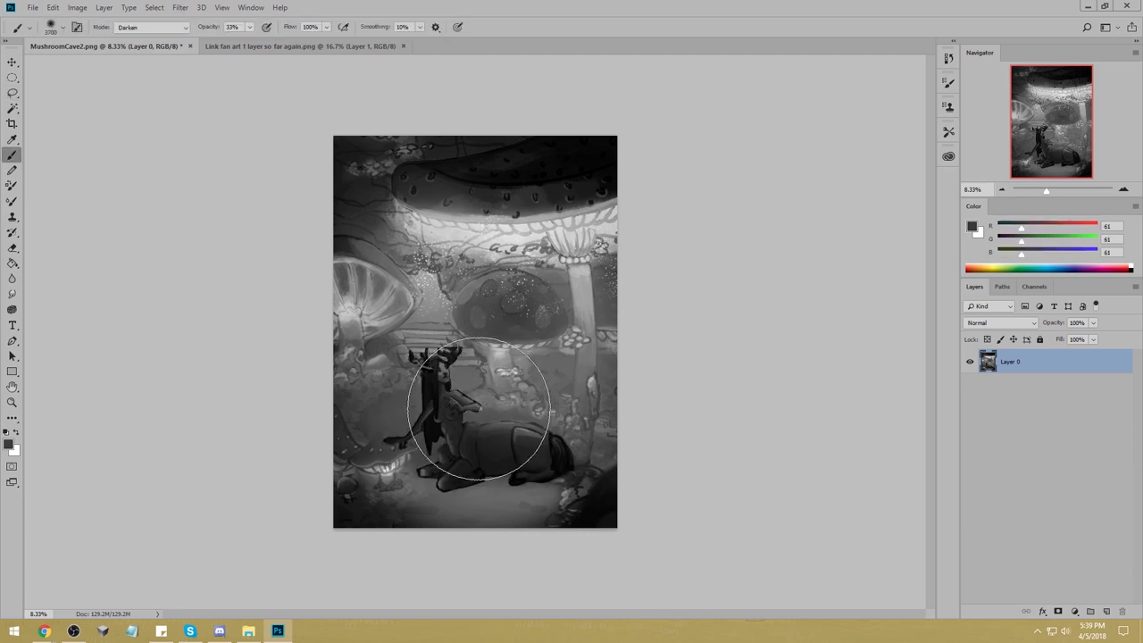
key("bracketleft")
key("bracketleft")
key("bracketleft")
key("bracketleft")
key("bracketleft")
key("bracketleft")
key("bracketleft")
key("bracketleft")
key("bracketleft")
key("bracketleft")
key("bracketleft")
key("bracketleft")
key("bracketleft")
key("bracketleft")
key("bracketleft")
key("bracketleft")
key("bracketleft")
key("bracketleft")
key("bracketleft")
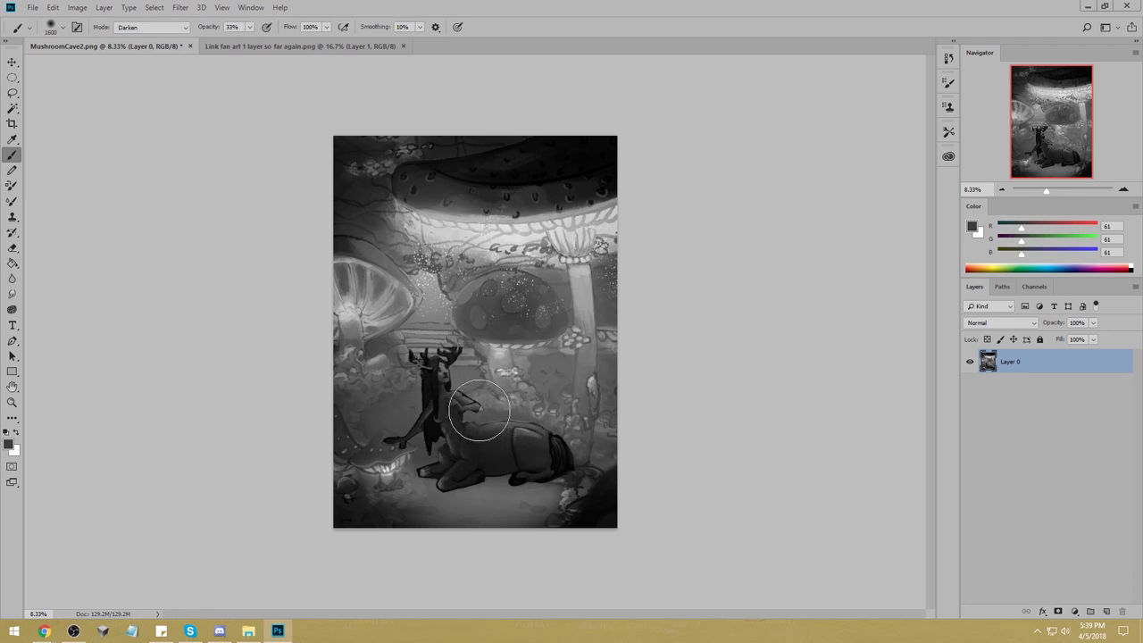
left_click(152, 26)
left_click(134, 34)
key("bracketright")
mouse_move(473, 446)
left_mouse_down()
mouse_move(527, 440)
mouse_move(487, 419)
left_mouse_up()
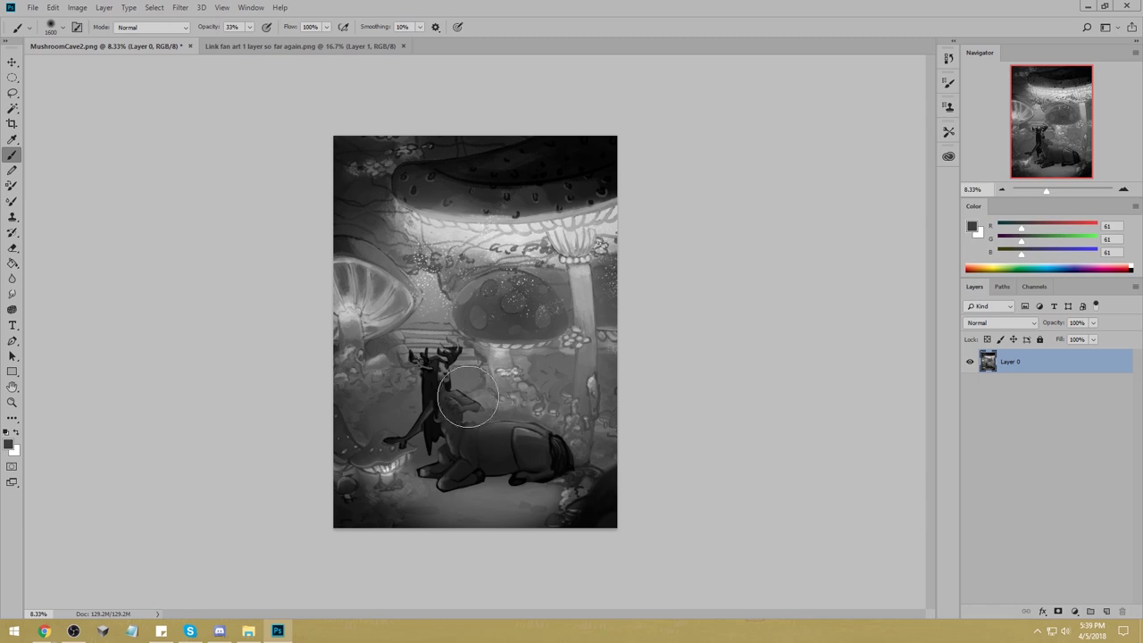
Set the brush to Normal mode at 78% opacity and sample grey tones around the figure's shoulder.
left_click(469, 396, "alt")
left_click(250, 27)
left_click_drag(250, 42, 276, 43)
left_click(150, 138)
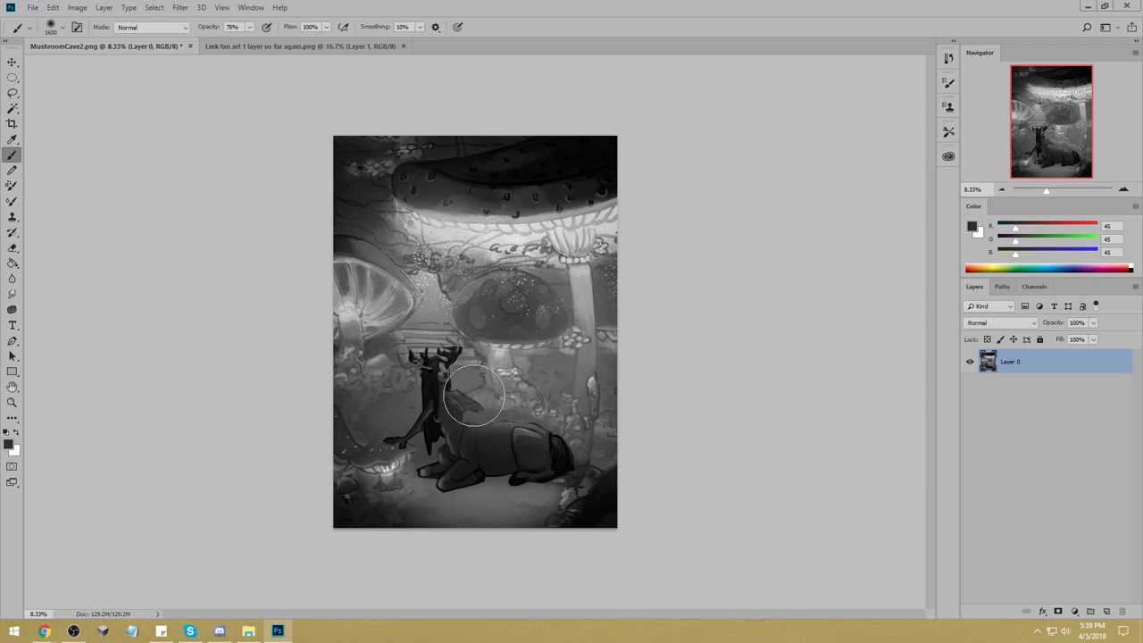
left_click(465, 390, "alt")
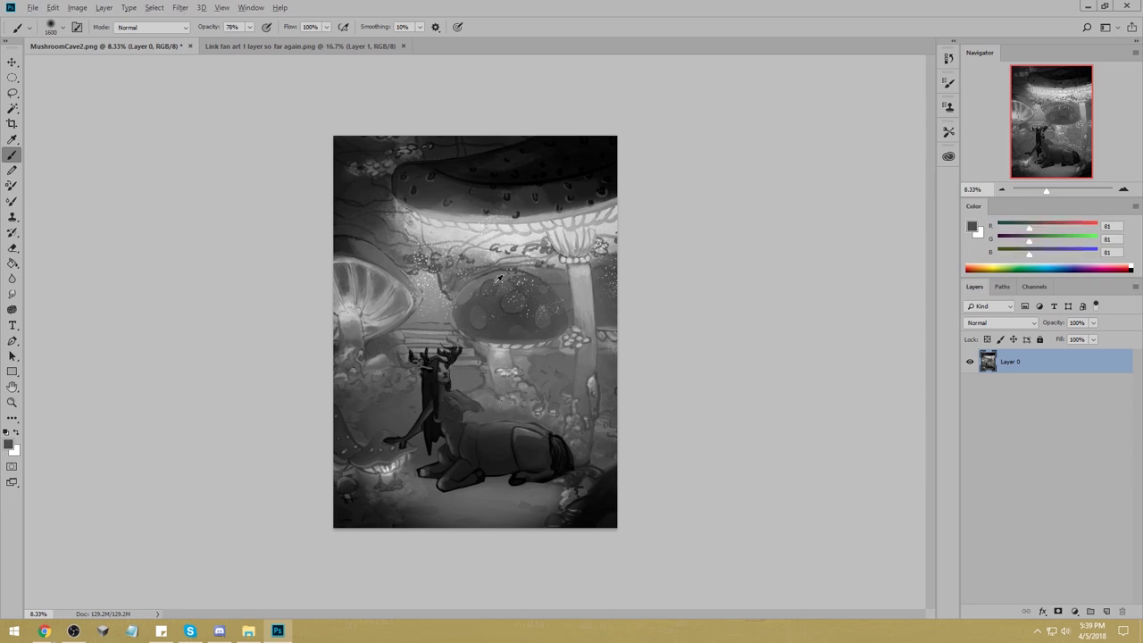
Sample light grey from the mushroom glow, lower the brush opacity to 36%, and paint highlights along the figure's shoulder and back.
left_click(519, 233, "alt")
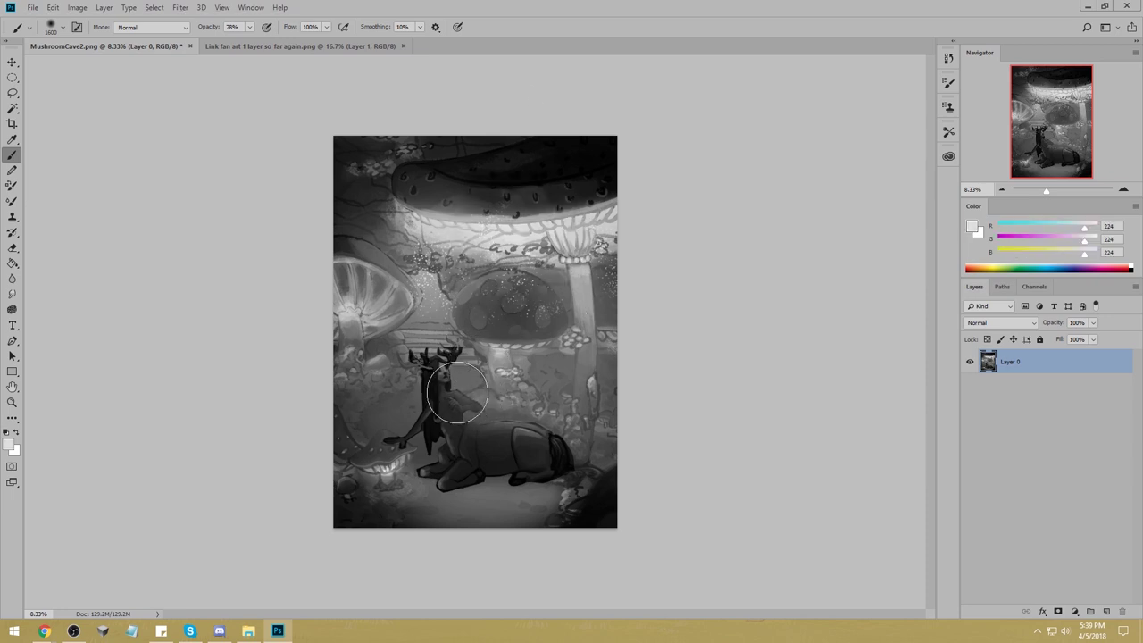
mouse_move(483, 403)
left_mouse_down()
mouse_move(466, 429)
mouse_move(537, 426)
left_mouse_up()
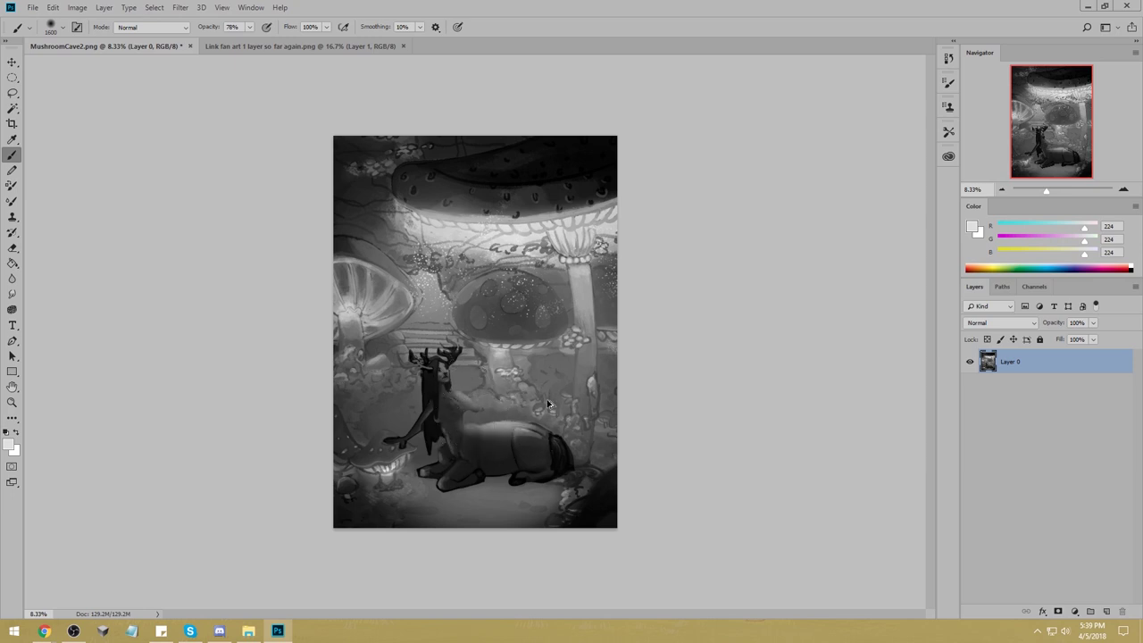
left_click(249, 26)
left_click_drag(253, 41, 226, 40)
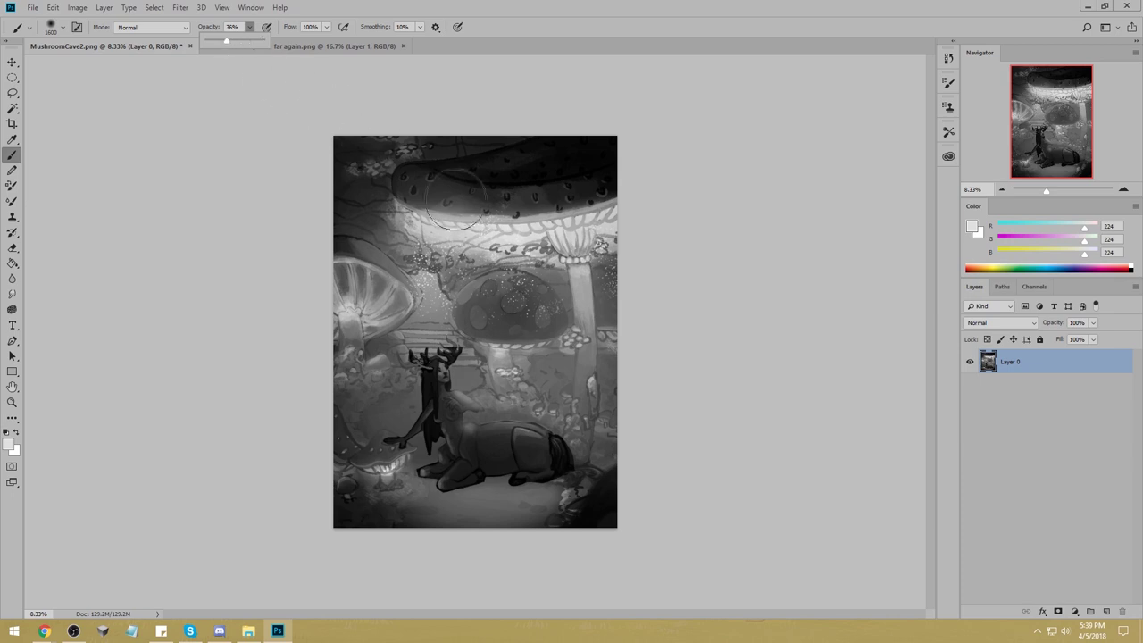
left_click(493, 426)
mouse_move(493, 426)
left_mouse_down()
mouse_move(563, 433)
mouse_move(515, 424)
mouse_move(571, 438)
mouse_move(514, 428)
mouse_move(571, 456)
mouse_move(531, 429)
mouse_move(556, 442)
mouse_move(538, 419)
mouse_move(560, 439)
left_mouse_up()
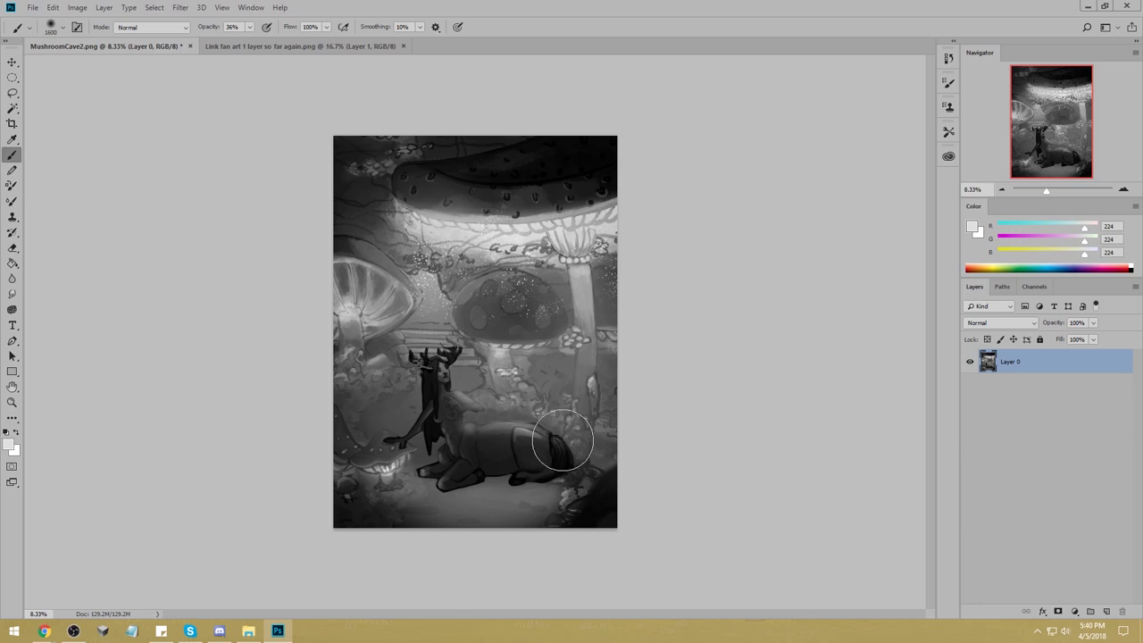
Shrink the brush to 600 px and sample dark tones from the figure's head and hair.
left_click(439, 366, "alt")
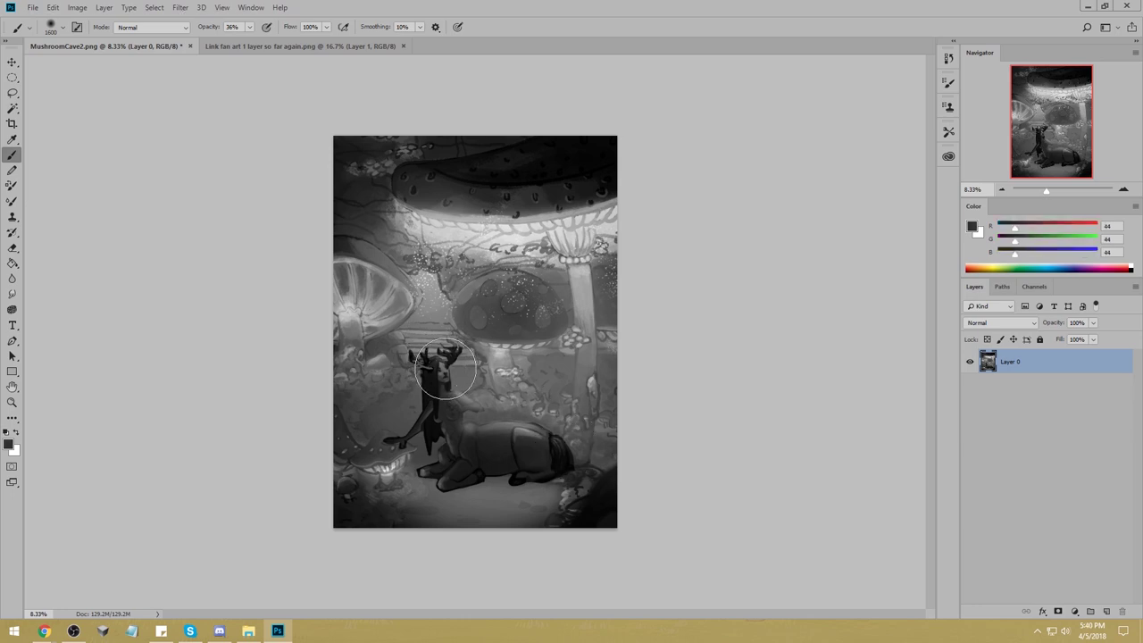
key("[")
key("[")
key("[")
key("[")
key("[")
key("bracketleft")
key("bracketleft")
key("bracketleft")
key("bracketleft")
left_click(432, 380, "alt")
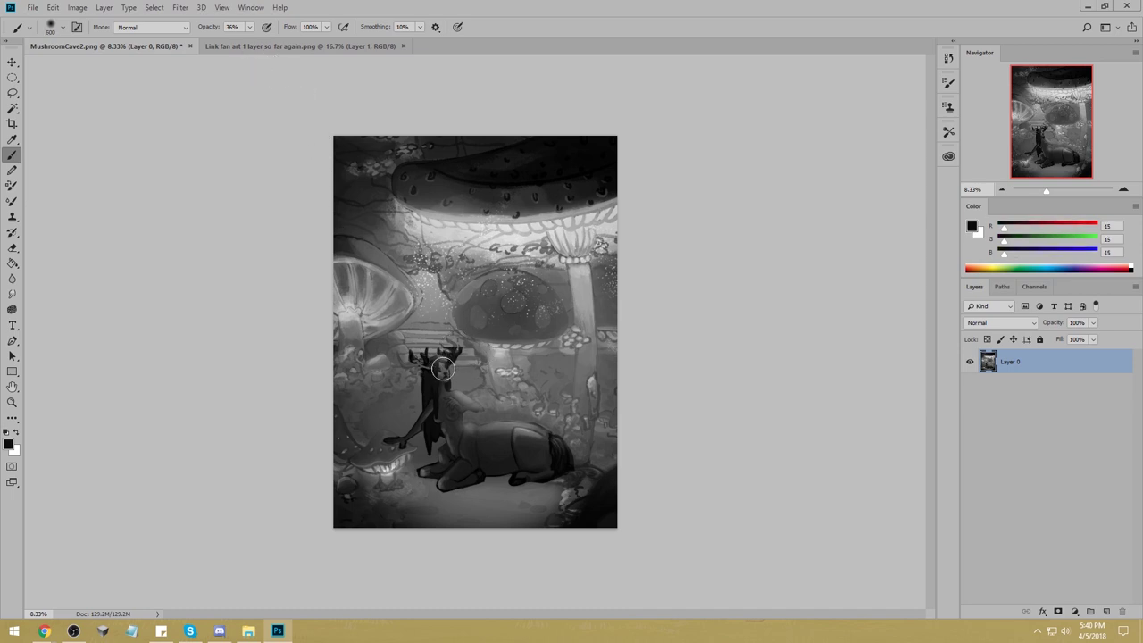
Enlarge the brush to 1100 px and paint soft light from the sampled glow colour on the figure's back, undoing one stroke.
left_click(505, 232, "alt")
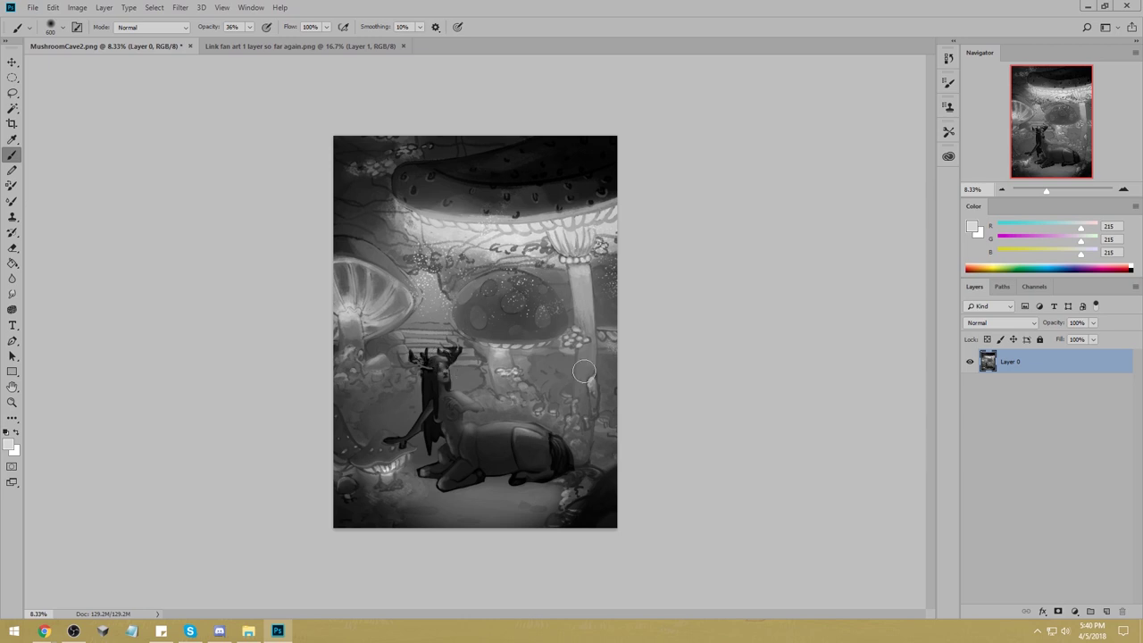
key("]")
key("]")
key("]")
key("]")
key("]")
left_click_drag(490, 423, 507, 423)
key("ctrl+z")
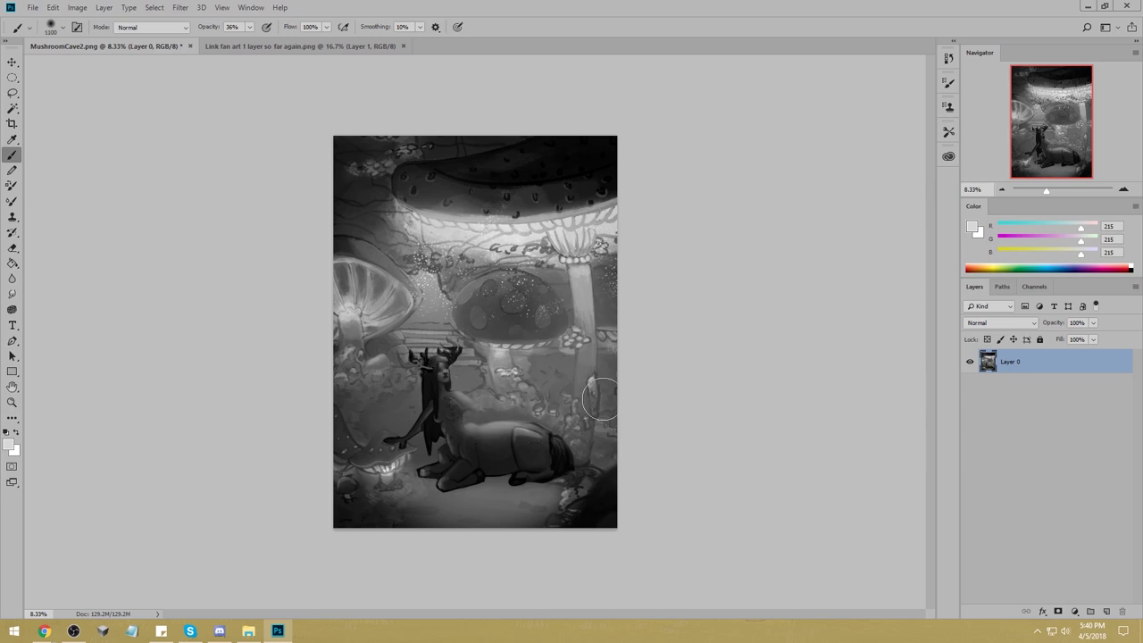
Resize the brush to 1400 px and invert the selection so the background is selected instead of the figure.
key("bracketleft")
key("bracketleft")
key("bracketleft")
key("bracketright")
key("bracketright")
key("bracketright")
key("bracketright")
key("bracketright")
key("bracketright")
key("m")
right_click(516, 216)
left_click(576, 233)
key("b")
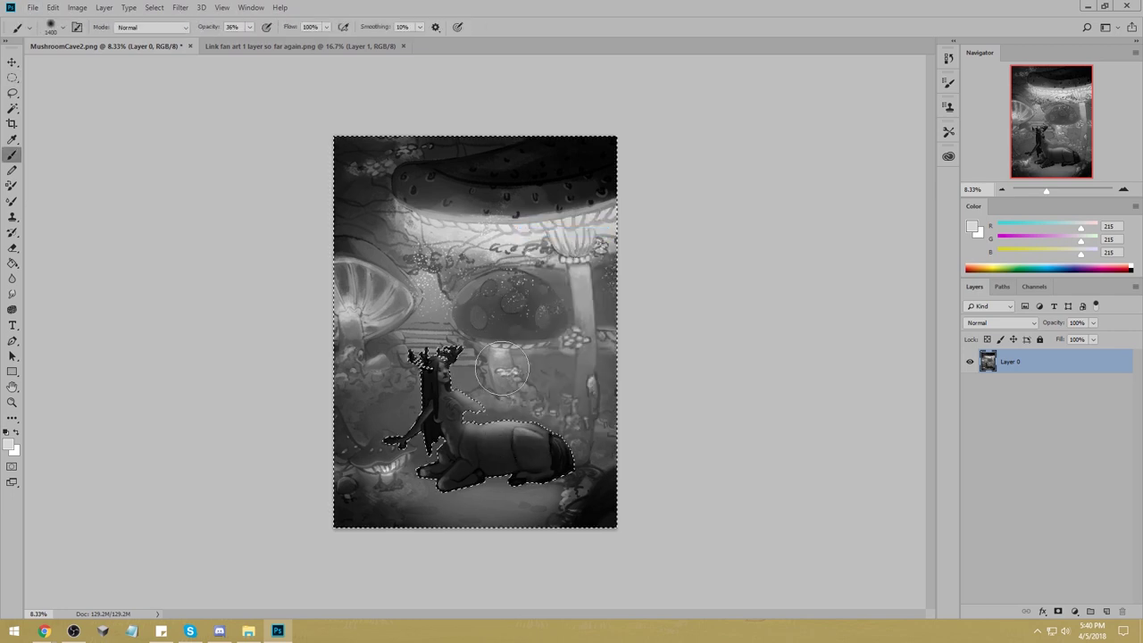
Sample near-black, shrink the brush to 800 px, and paint a contact shadow on the ground beneath the figure, undoing the first stroke.
left_click(483, 474, "alt")
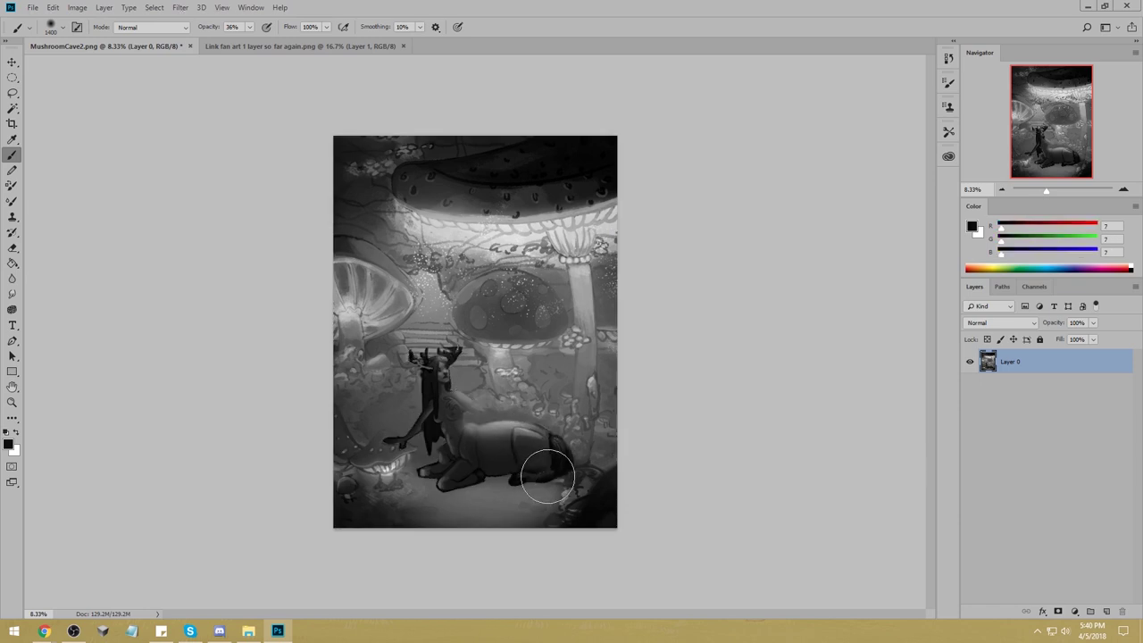
key("ctrl+z")
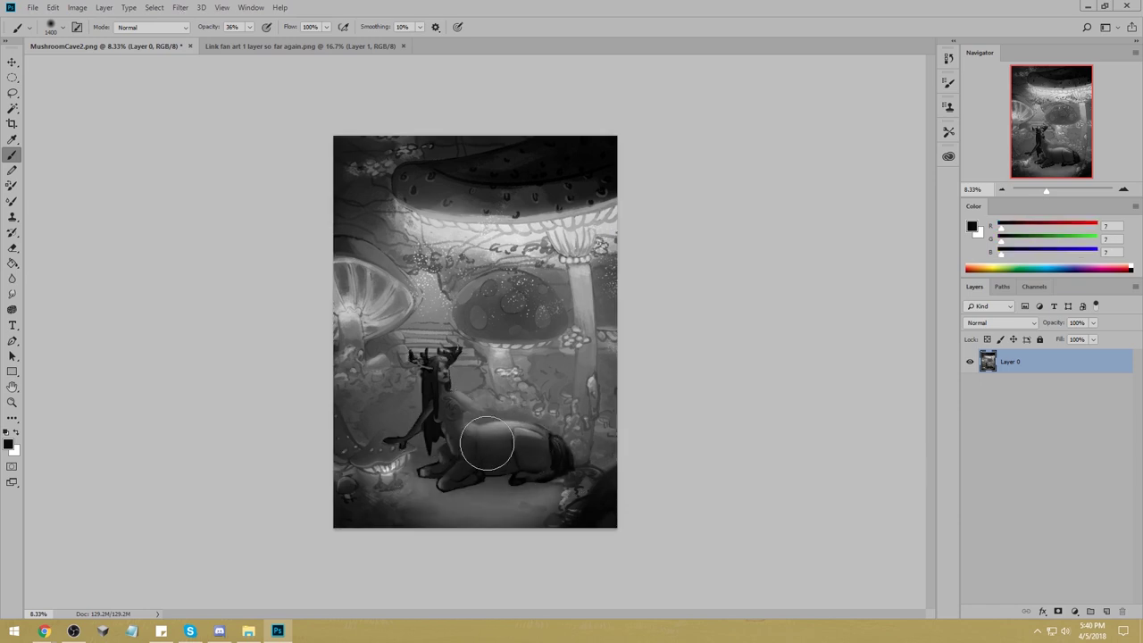
key("bracketleft")
key("bracketleft")
key("bracketleft")
key("bracketleft")
key("bracketleft")
key("bracketleft")
left_click_drag(429, 479, 497, 484)
left_click_drag(566, 470, 552, 469)
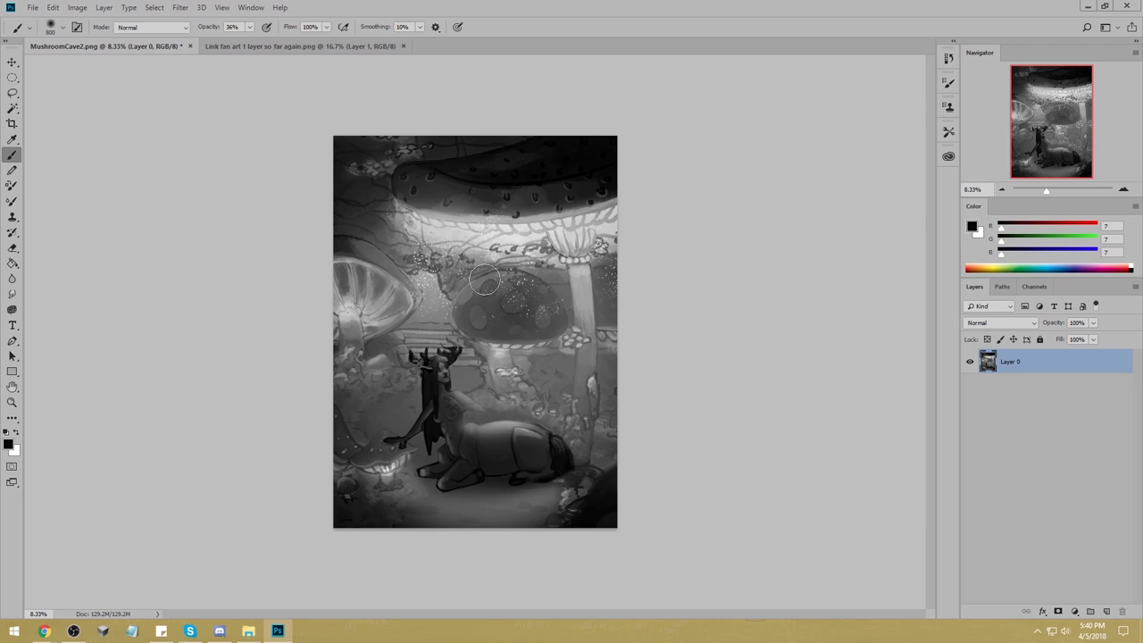
Switch to a textured brush tip at 400 px, sample the ground's grey, and soften the shadow under the figure with the Smudge tool.
right_click(500, 370)
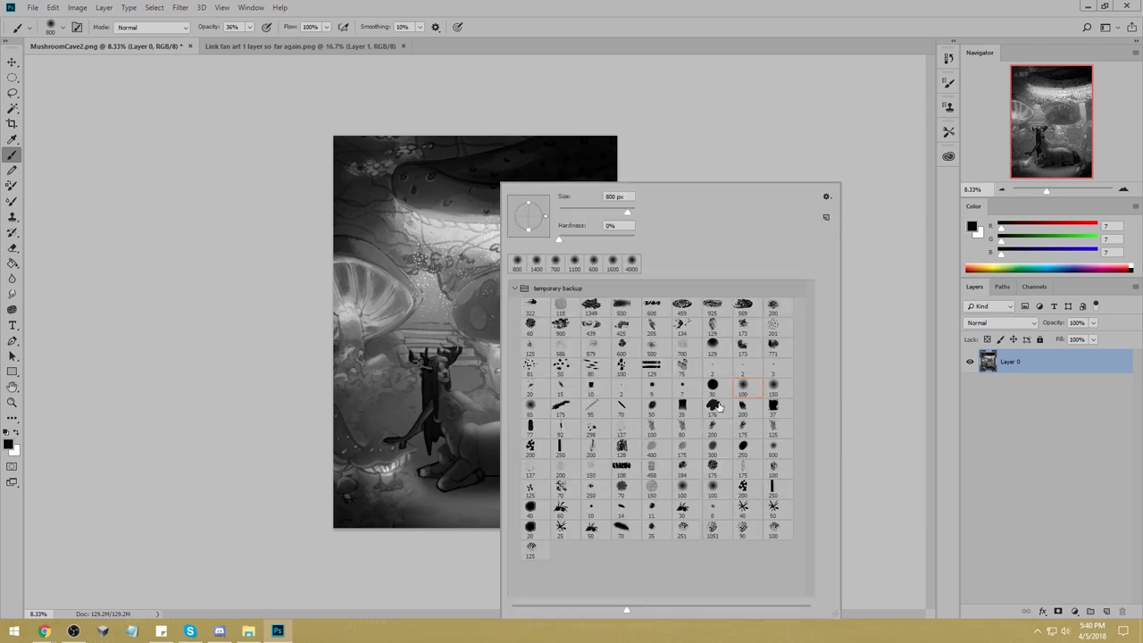
type("80")
key("Return")
left_click(488, 497, "alt")
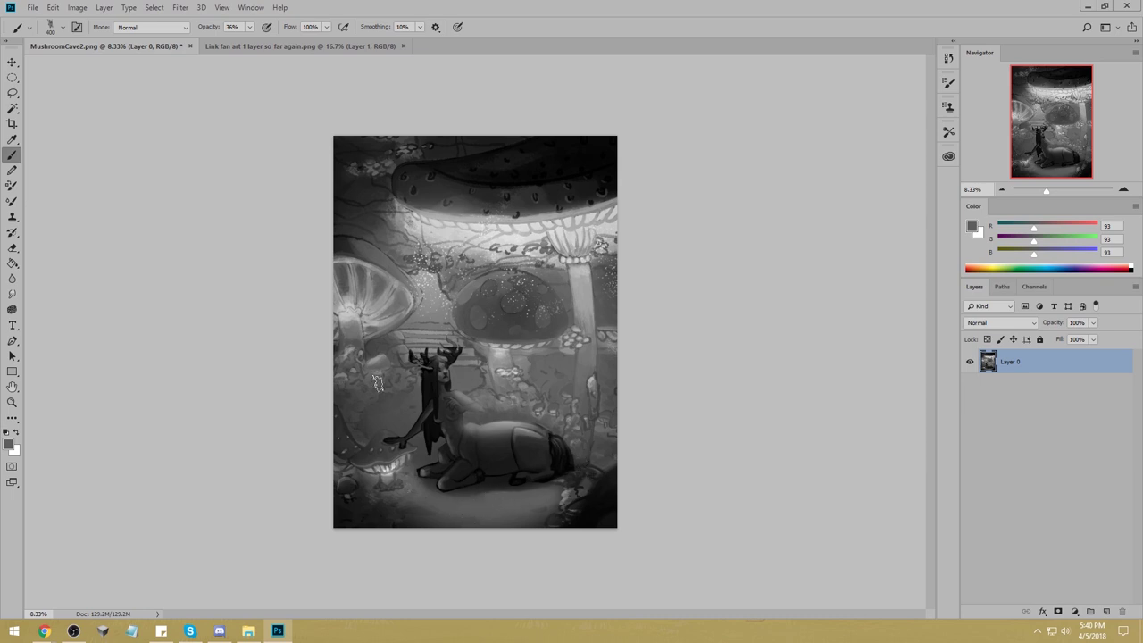
left_click(13, 294)
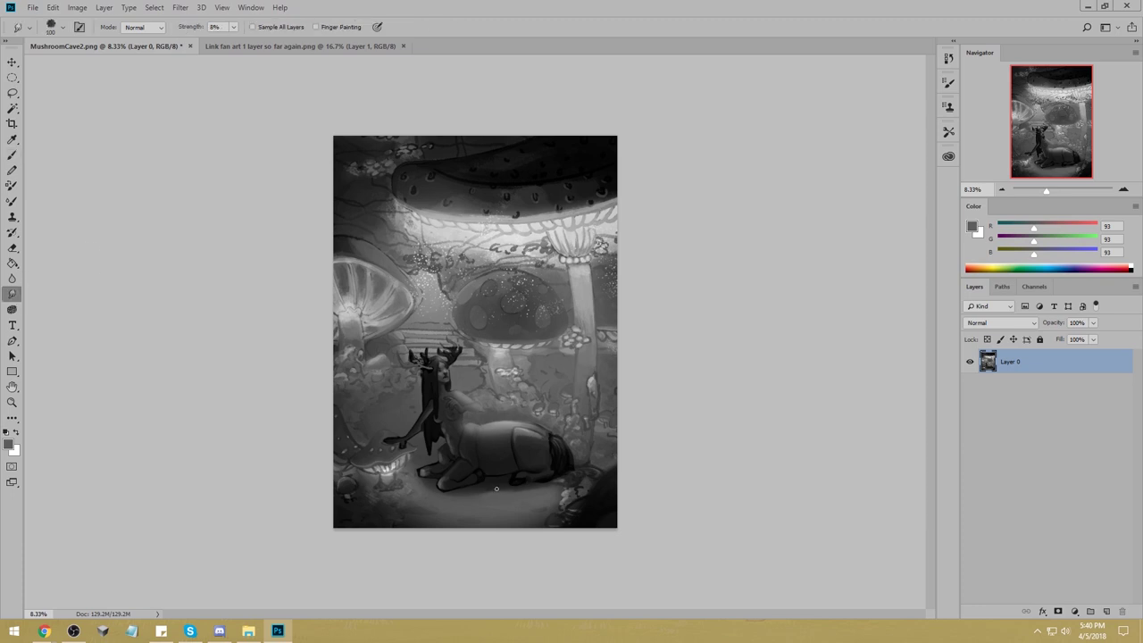
key("b")
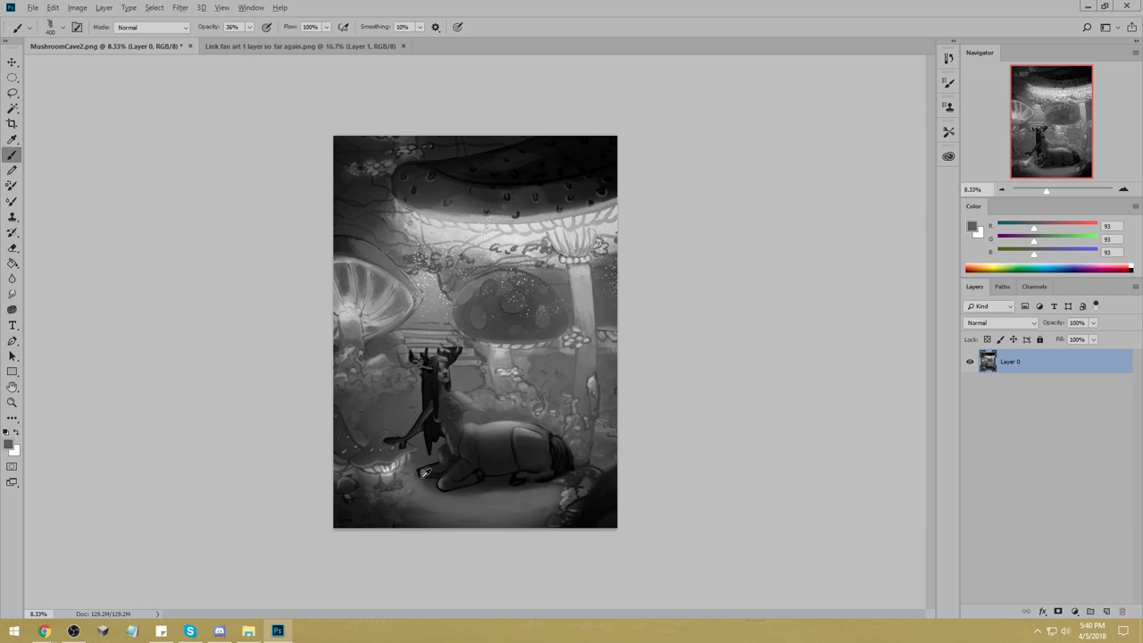
Invert the selection to the figure, hide its edges, and paint light grey rim highlights with a 175 px textured brush.
left_click(524, 219, "alt")
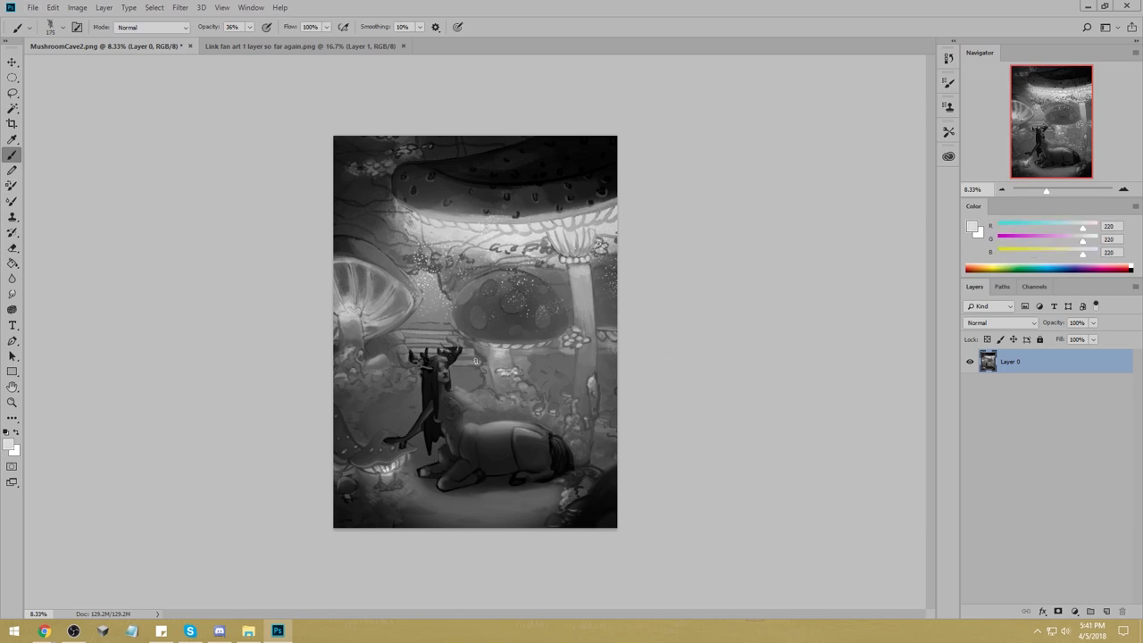
key("m")
right_click(508, 391)
left_click(532, 408)
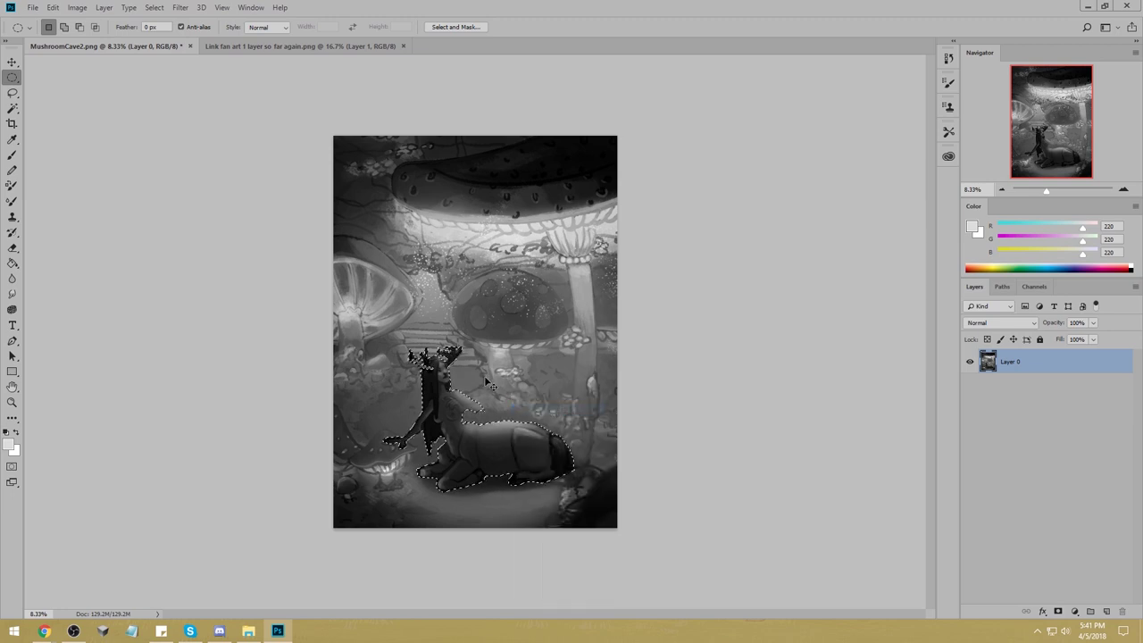
key("ctrl+h")
key("b")
left_click(509, 227, "alt")
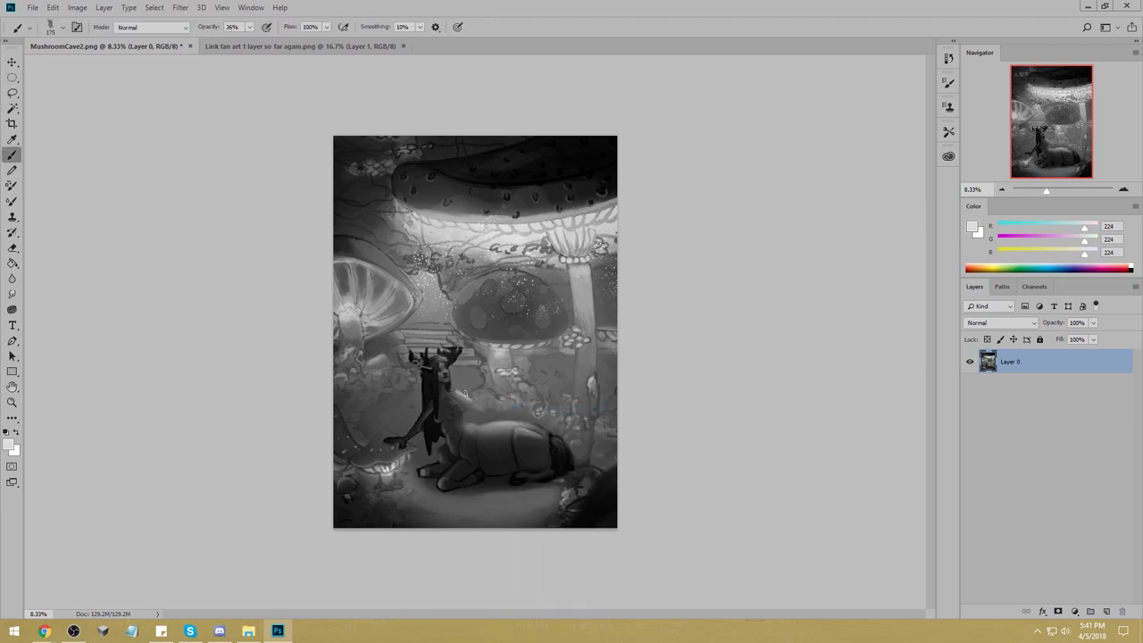
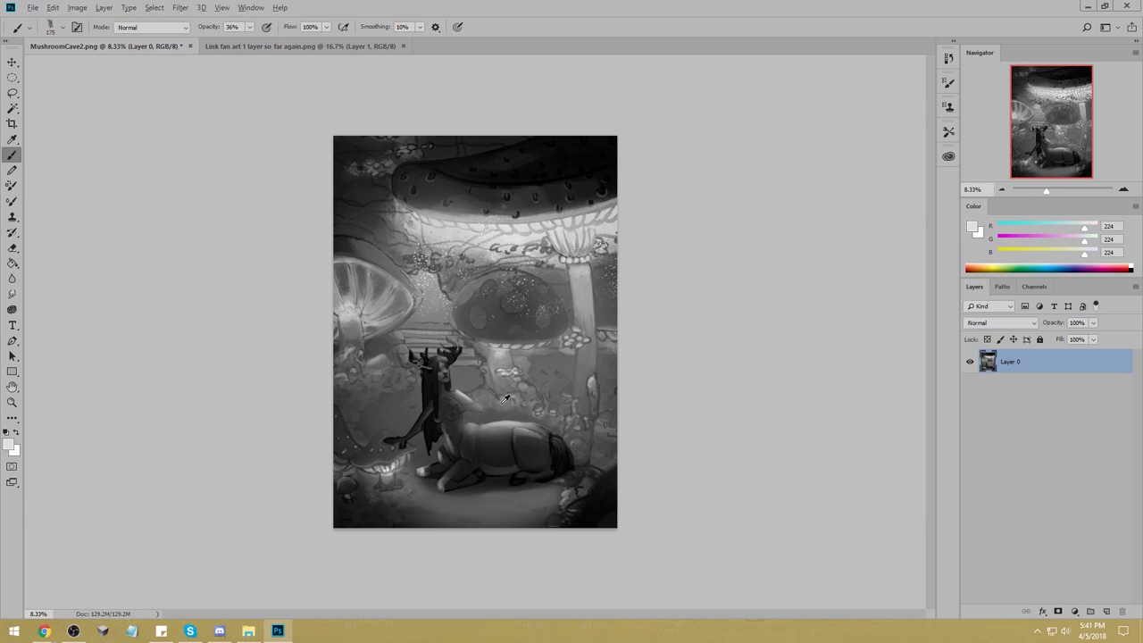
Invert the selection to the background and sample mid greys to paint soft haze behind the figure's shoulders and back.
left_click(514, 411, "alt")
right_click(513, 404)
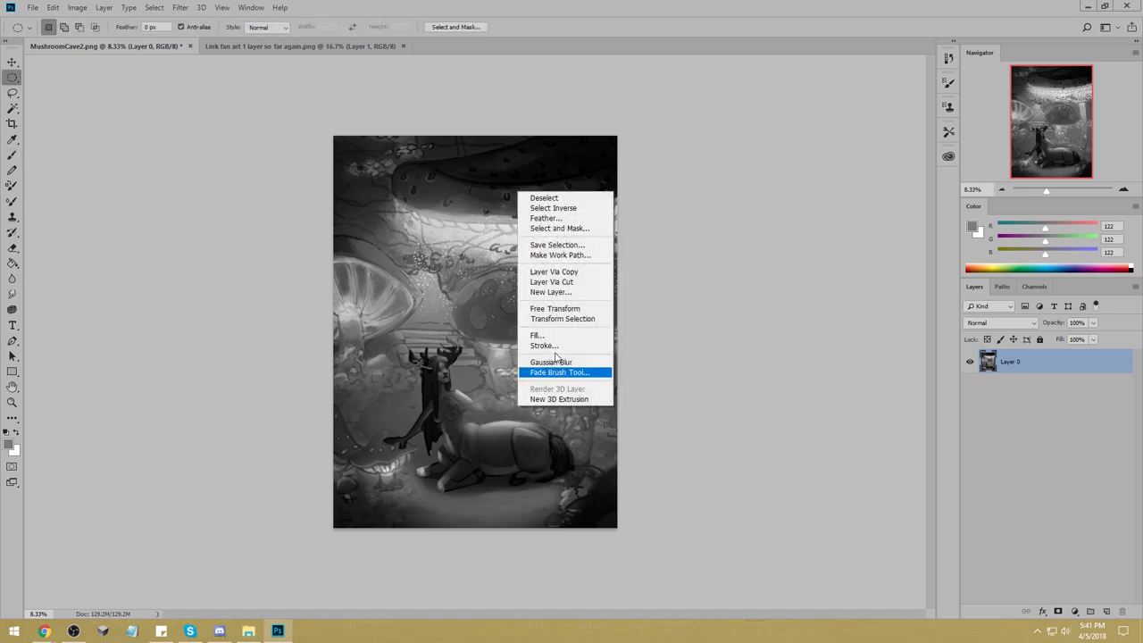
left_click(544, 208)
left_click(500, 394, "alt")
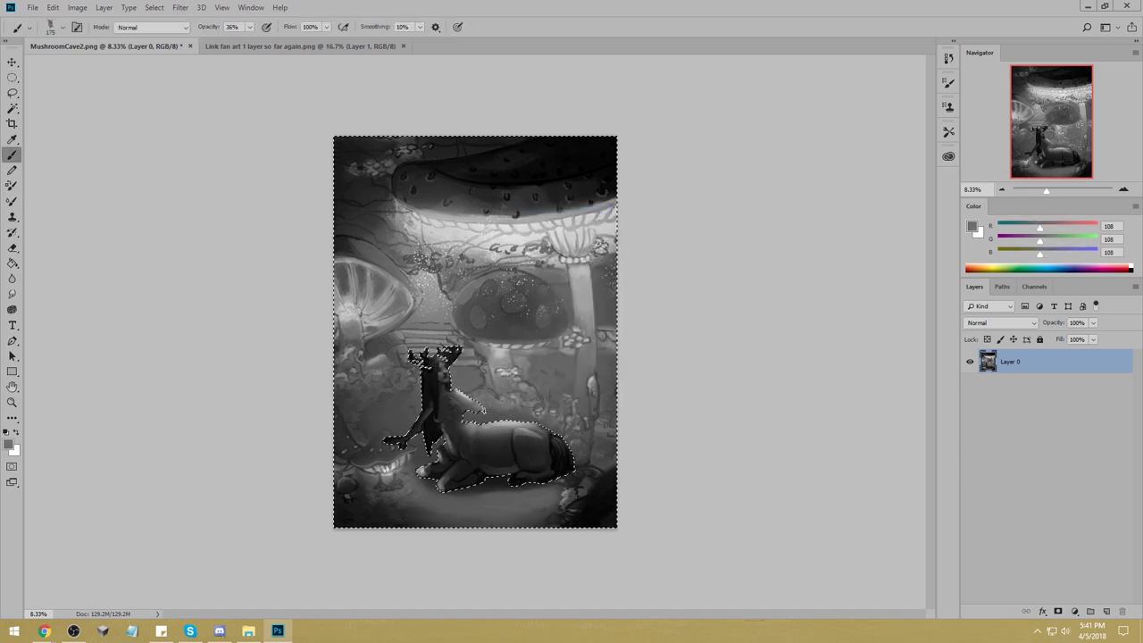
left_click(478, 402, "alt")
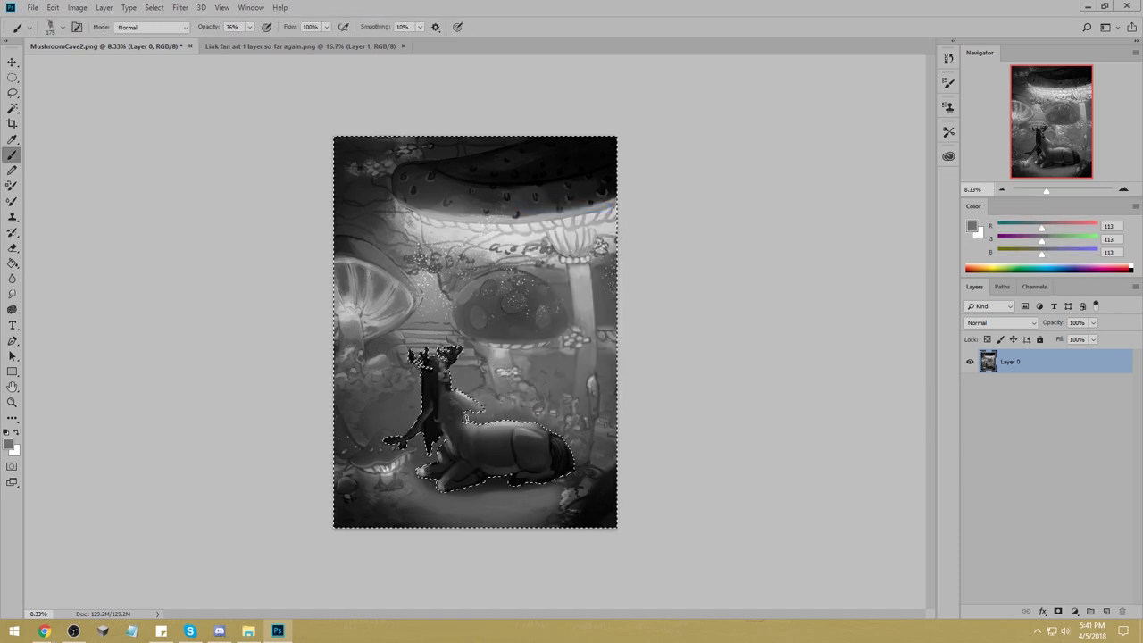
left_click(500, 399, "alt")
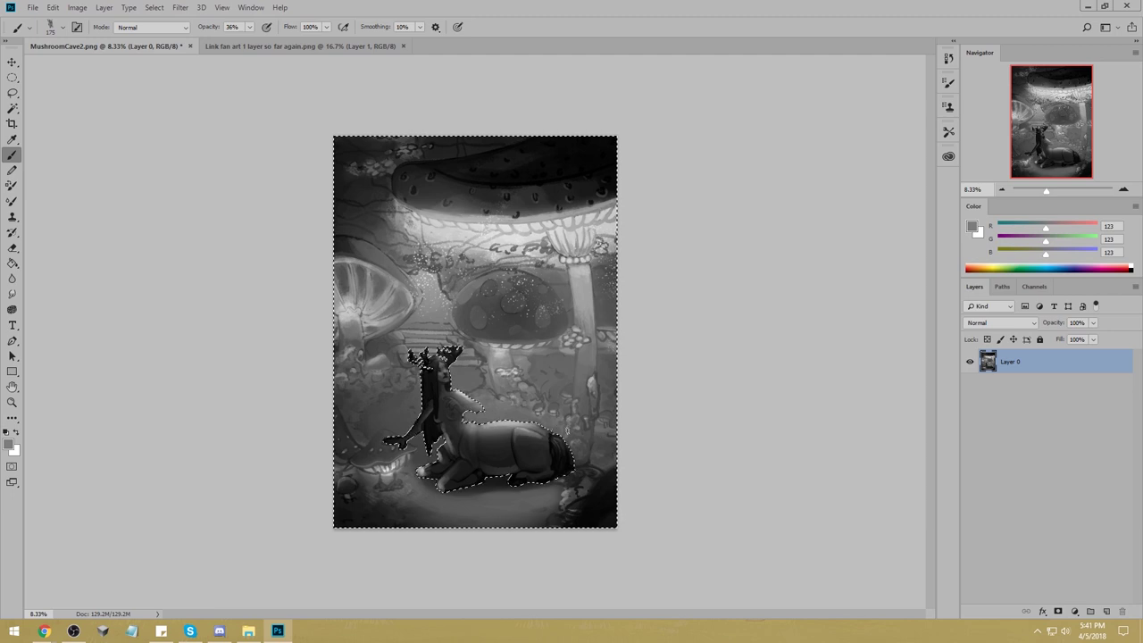
Deselect everything, sample light grey, and brush a highlight along the upper edge of the figure's back.
key("ctrl+d")
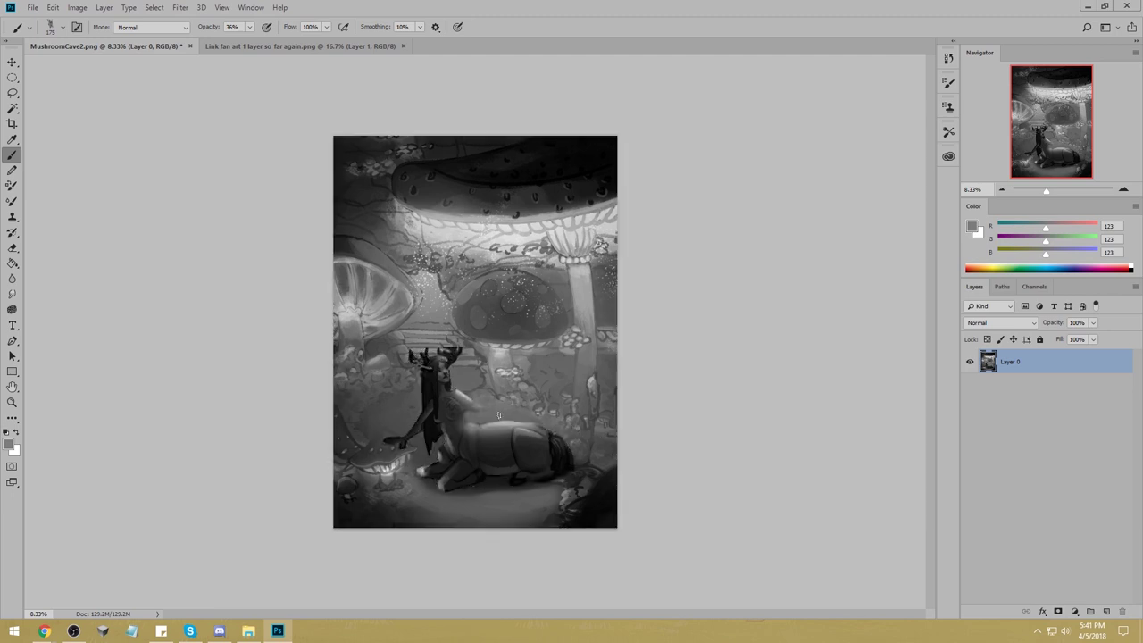
left_click(507, 394, "alt")
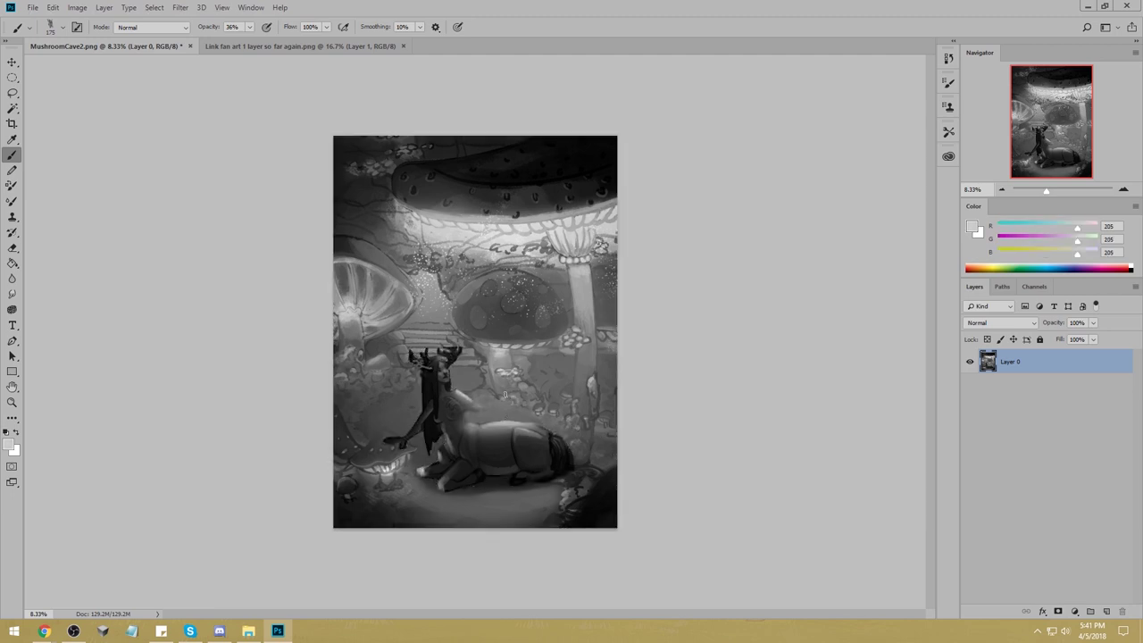
left_click_drag(532, 418, 496, 407)
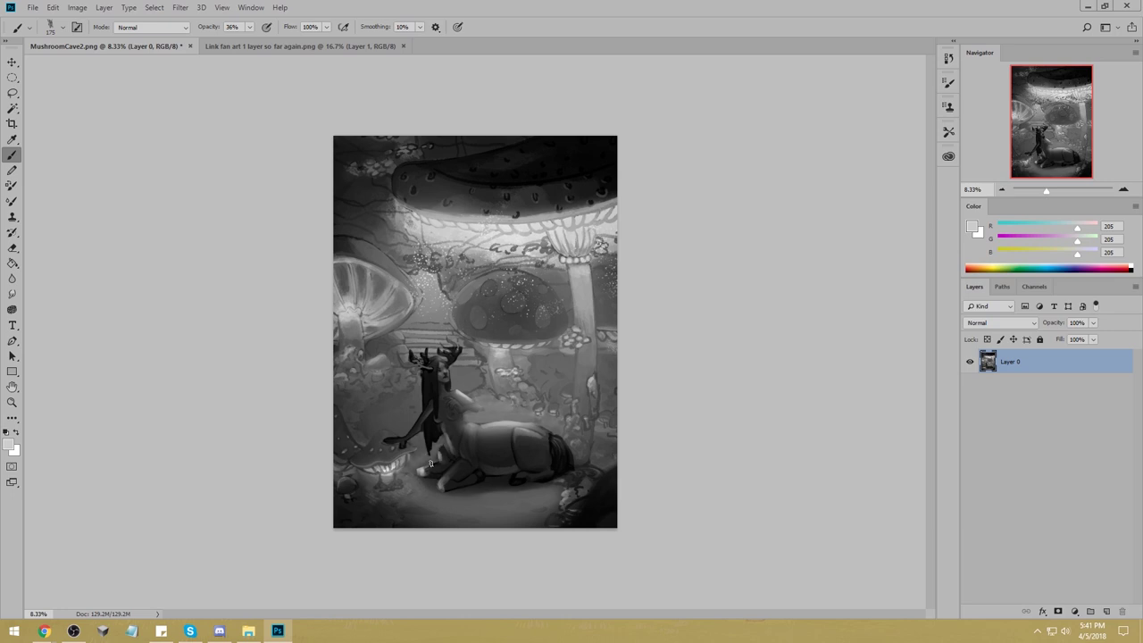
Set the brush opacity to 63% and sample dark greys around the figure's front legs and arm.
left_click(420, 465, "alt")
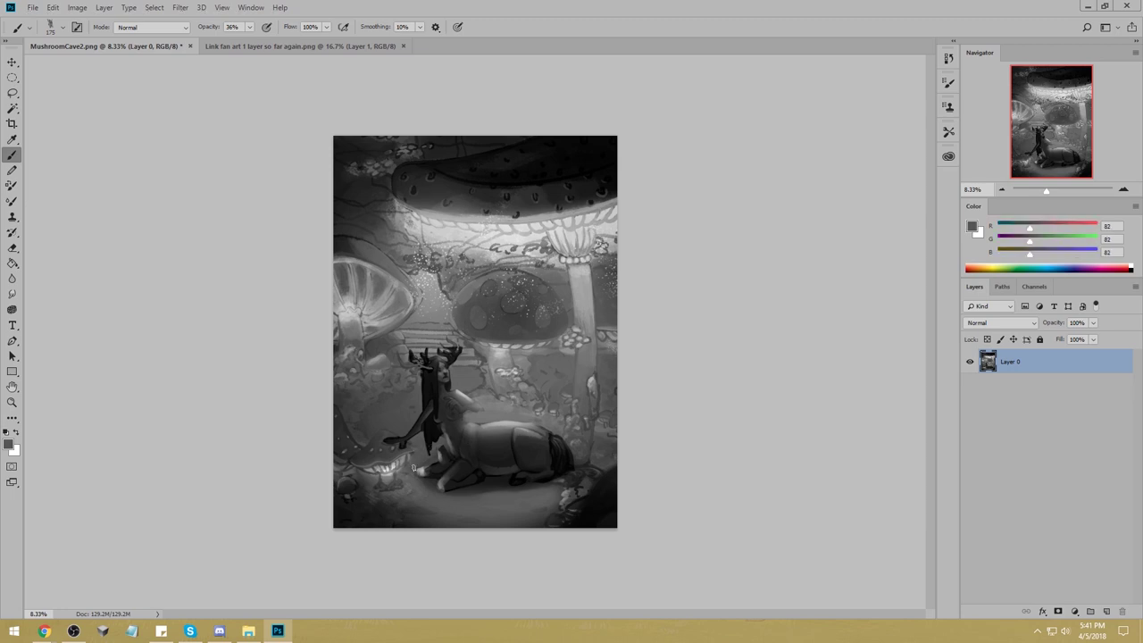
left_click(433, 444, "alt")
left_click(249, 27)
left_click_drag(249, 40, 264, 40)
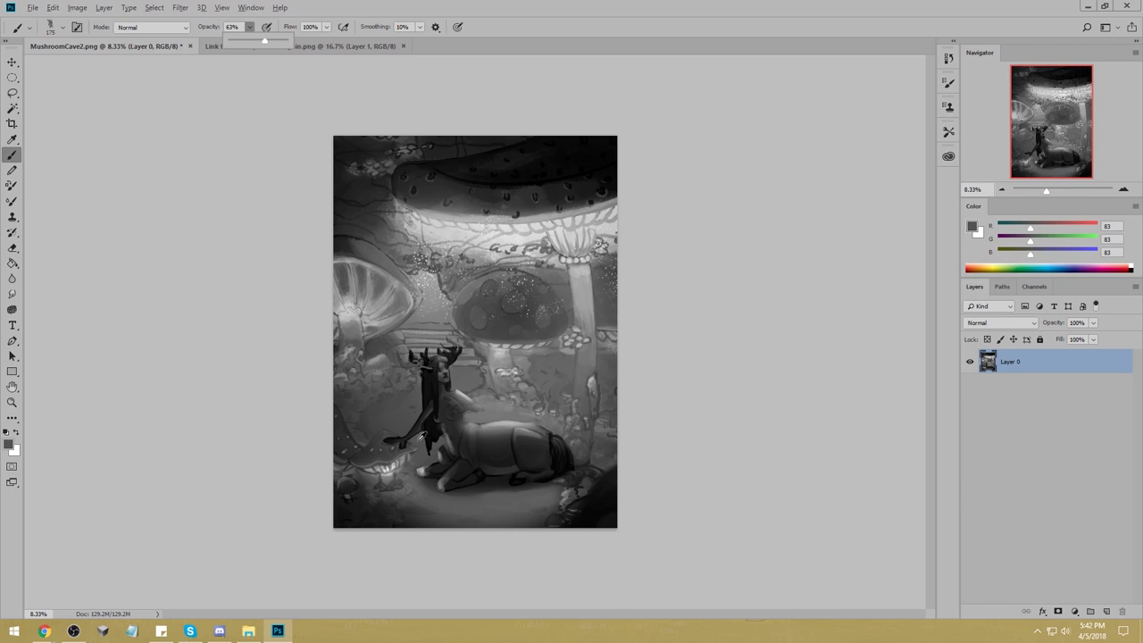
left_click(423, 425, "alt")
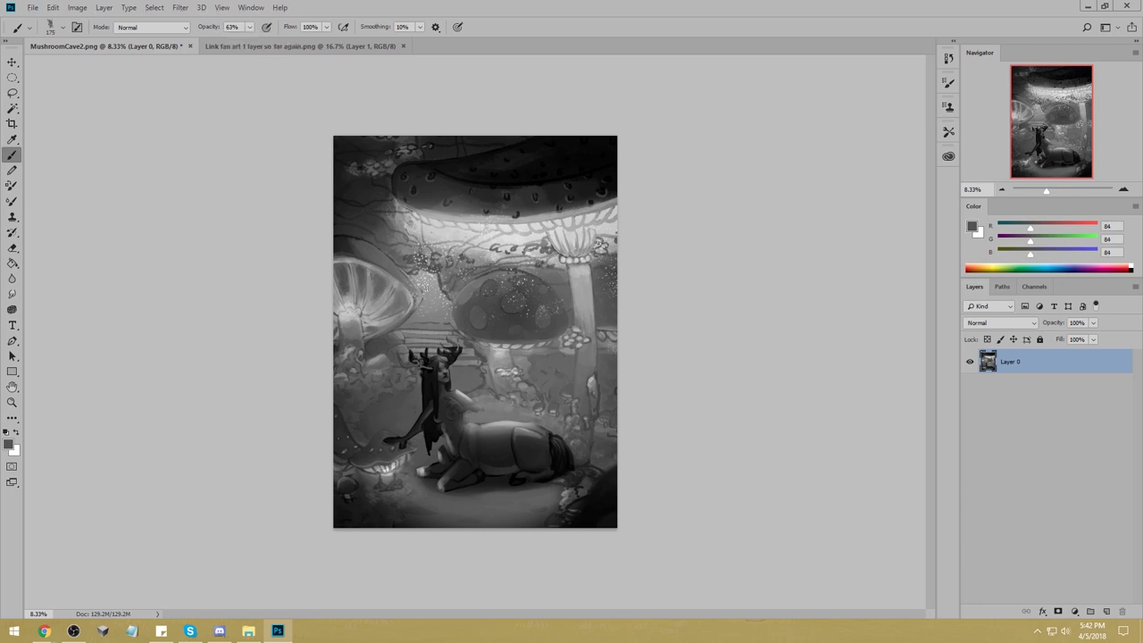
Sample near-black from the dark background beside the mushroom cap, enlarge the brush to 900 px, and set its blend mode to Darken.
key("alt")
left_click(364, 185, "alt")
key("bracketright")
key("bracketright")
key("bracketright")
key("bracketright")
key("bracketright")
key("bracketright")
key("bracketright")
key("bracketright")
key("bracketright")
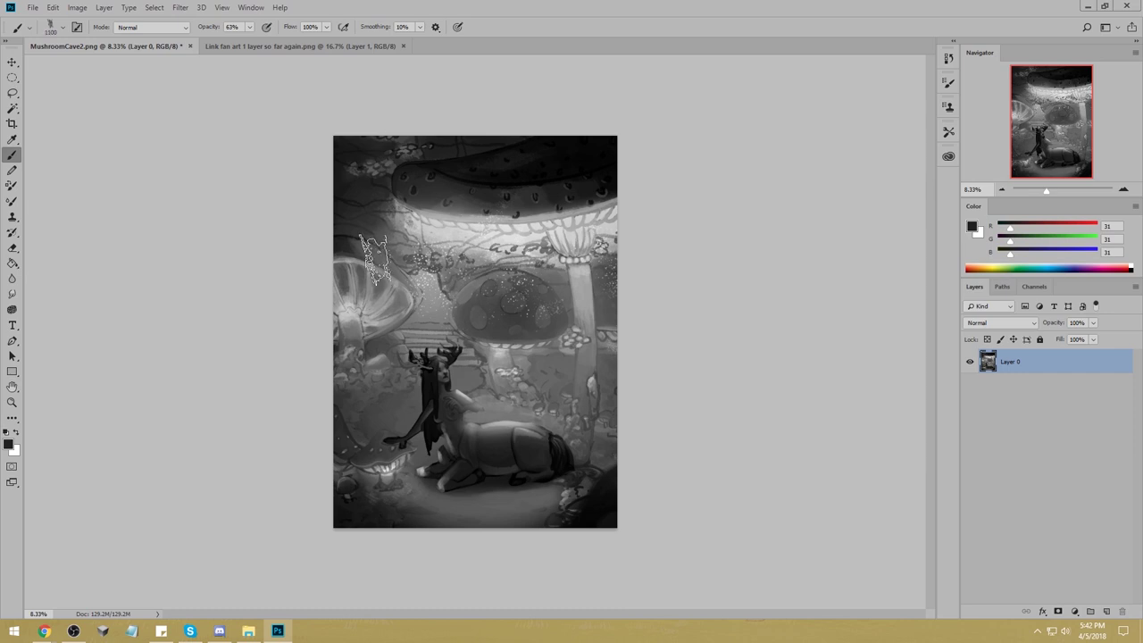
key("bracketleft")
key("bracketleft")
left_click(156, 27)
left_click(134, 83)
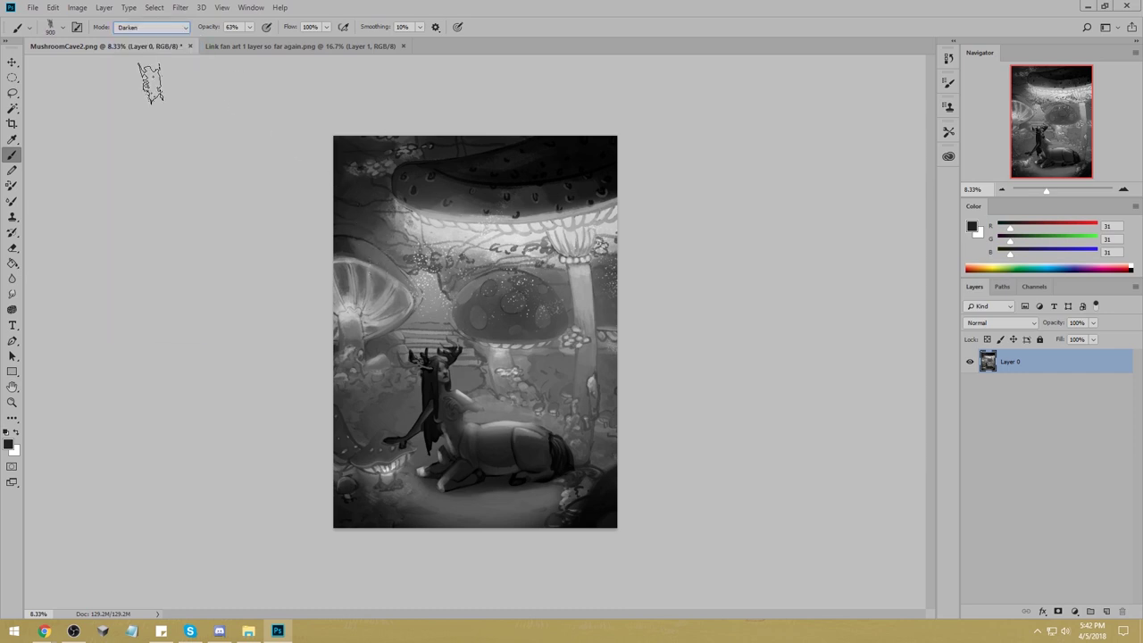
left_click(361, 190, "alt")
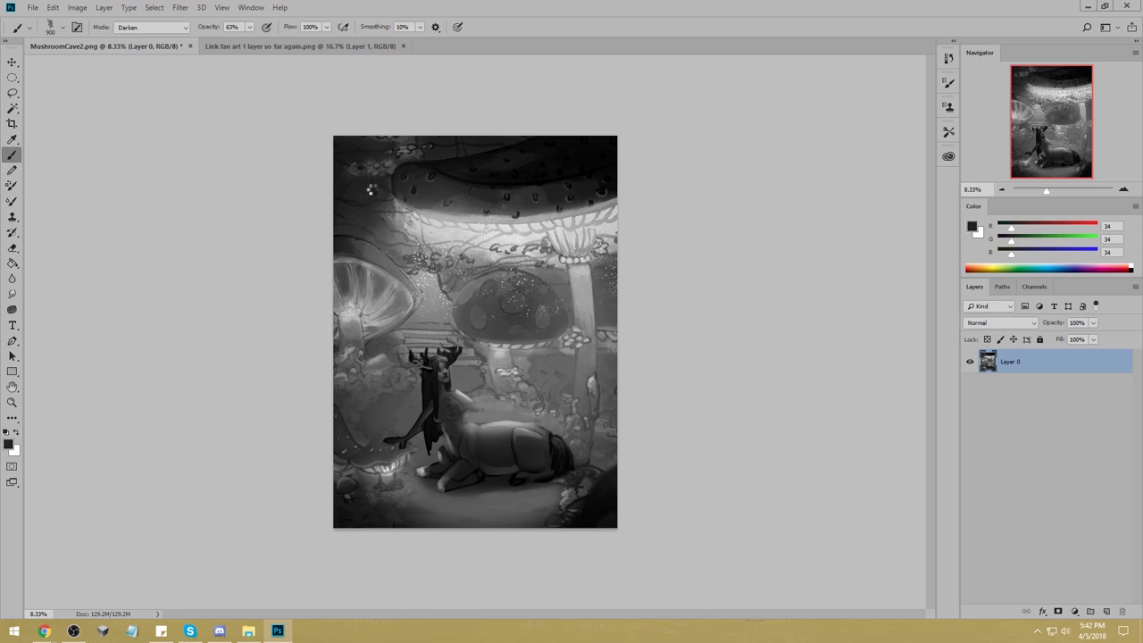
Resize the image to a width of 2500 pixels with proportions constrained.
left_click(77, 7)
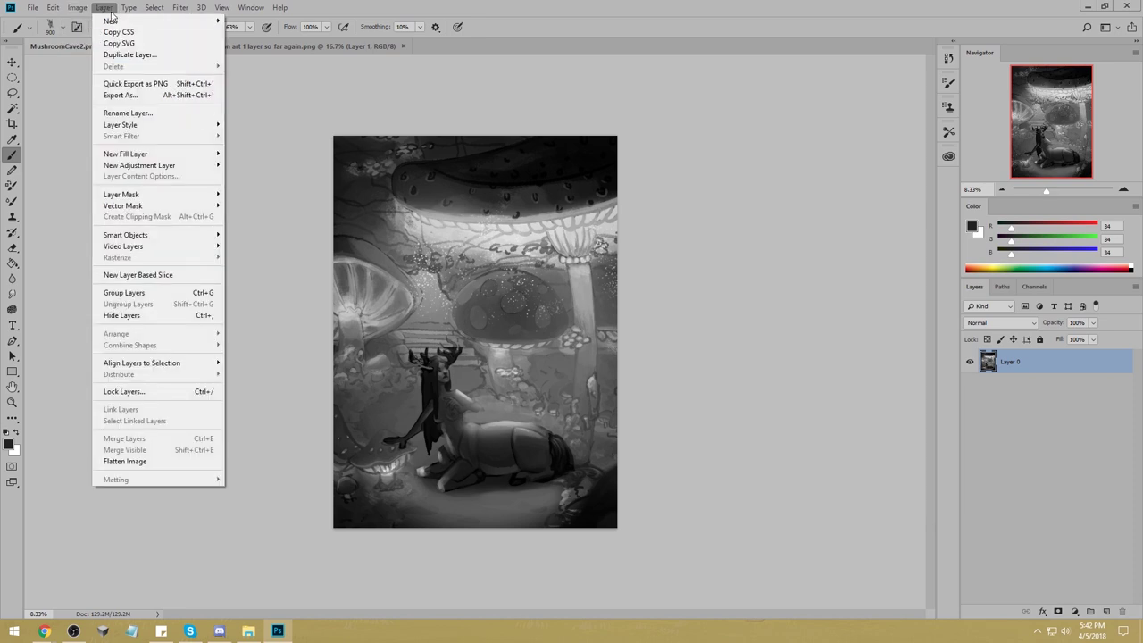
left_click(116, 98)
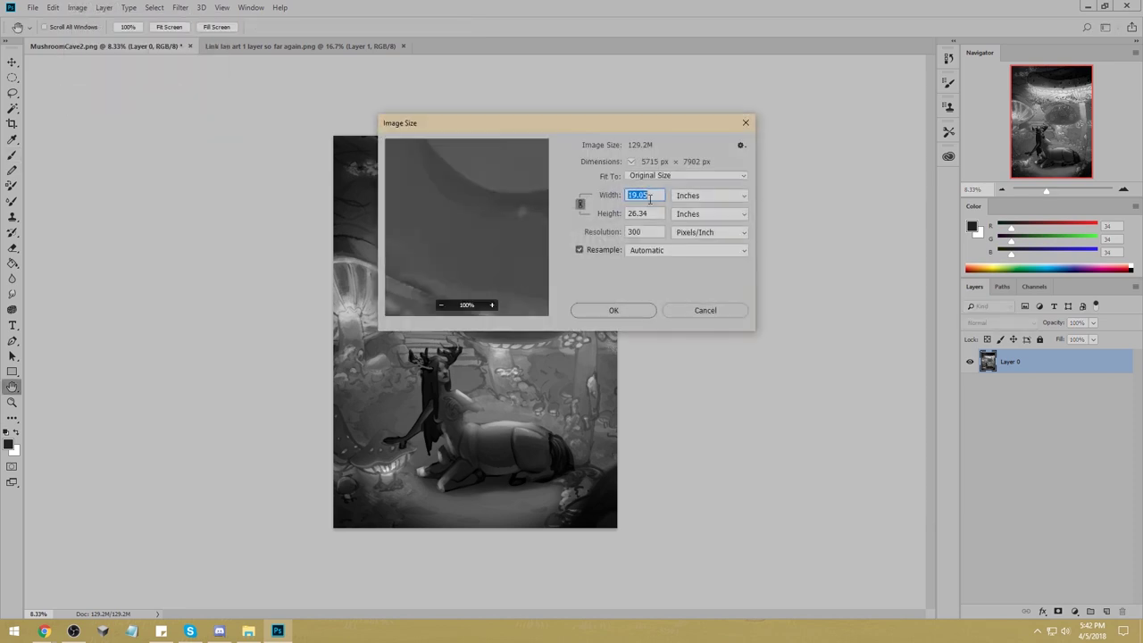
left_click(686, 198)
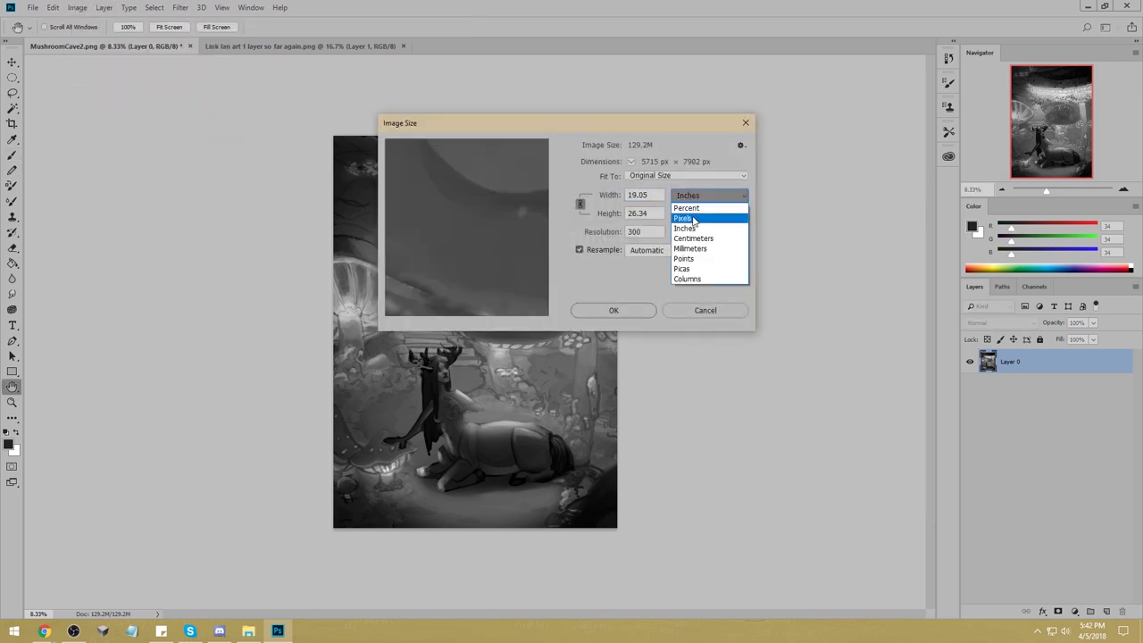
left_click(695, 216)
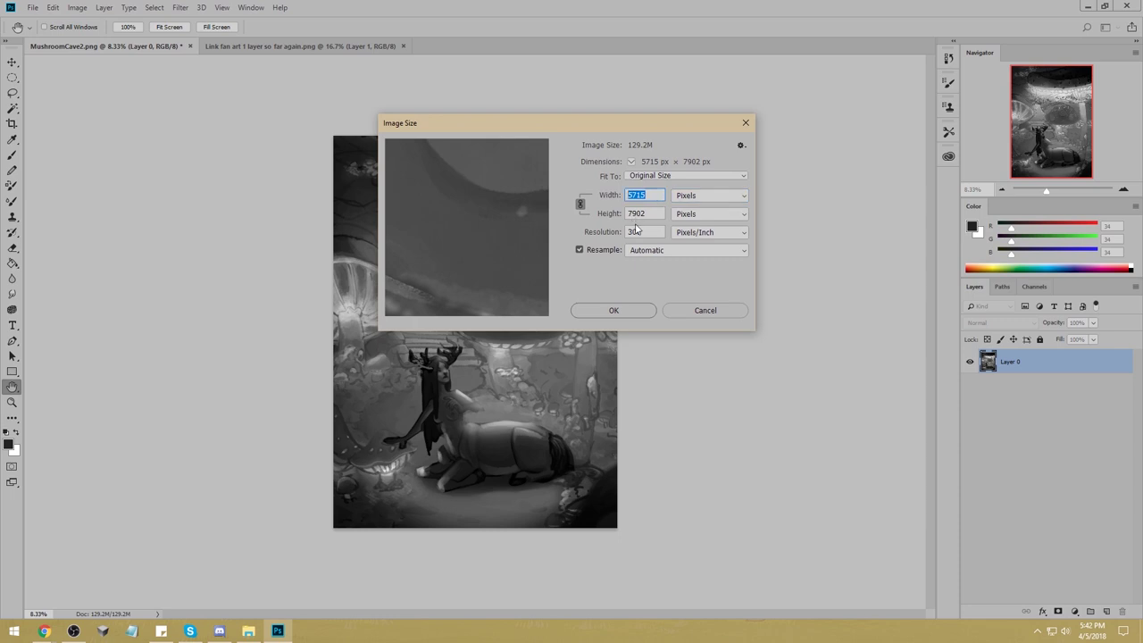
type("2500")
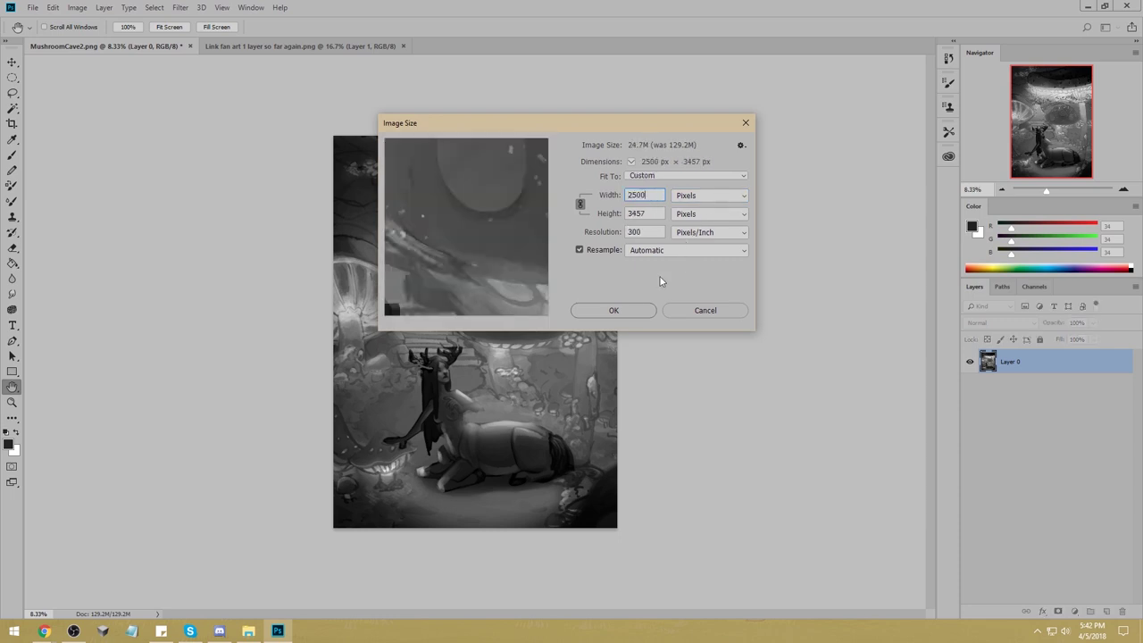
left_click(613, 311)
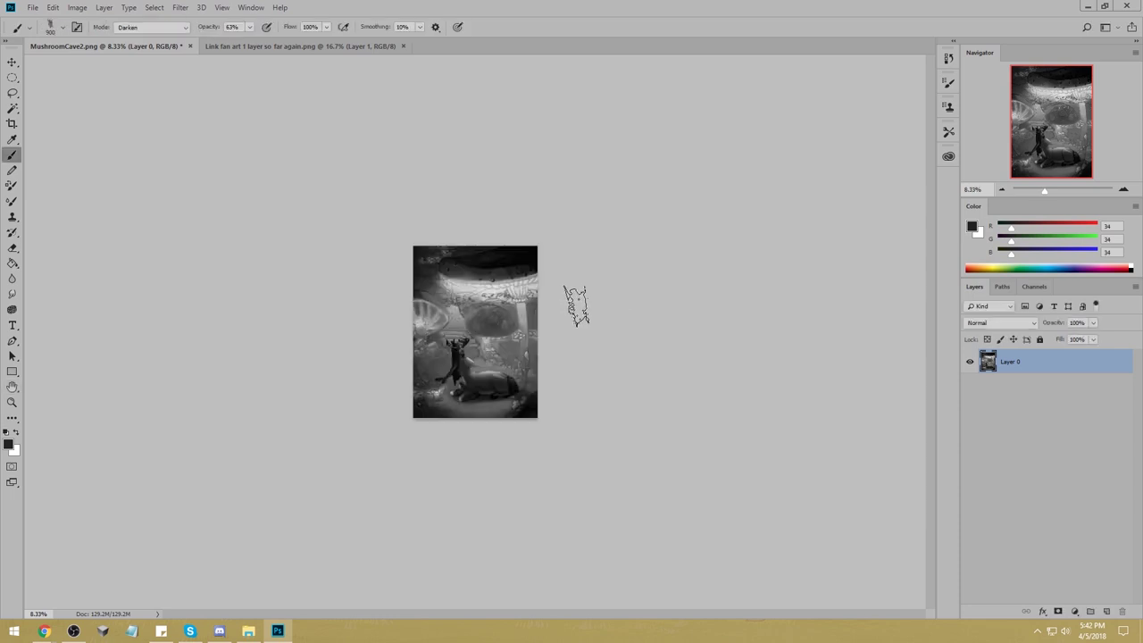
Undo the last oversized stroke, shrink the brush to 400 px, and darken the background beside the large mushroom cap.
key("ctrl+plus")
key("ctrl+plus")
key("ctrl+plus")
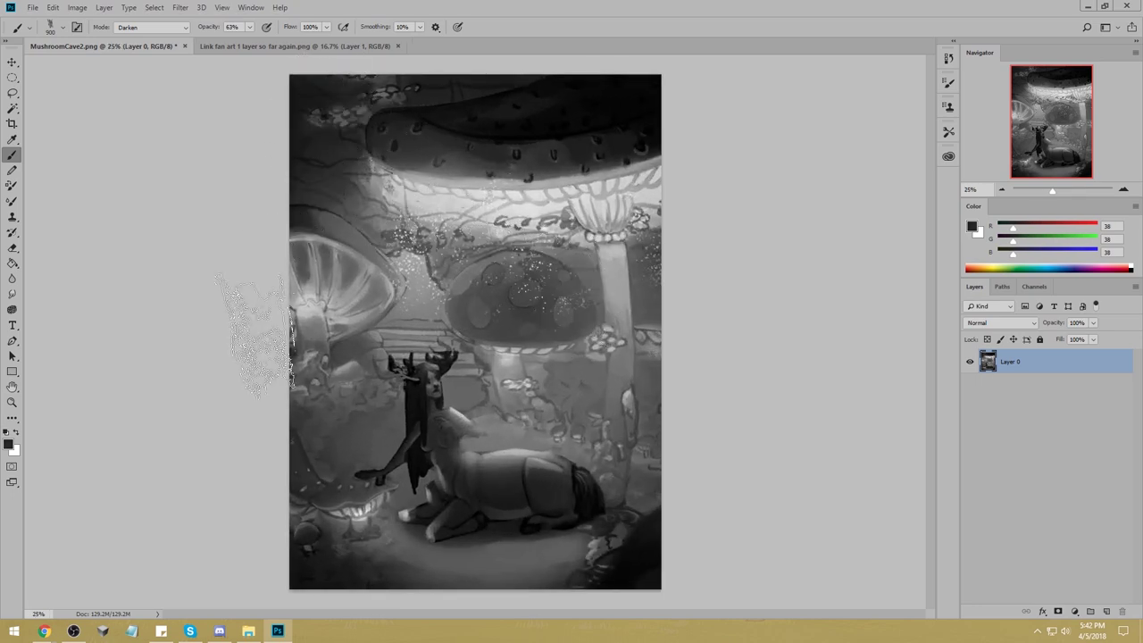
key("ctrl+z")
key("bracketleft")
key("bracketleft")
key("bracketleft")
key("bracketleft")
key("bracketleft")
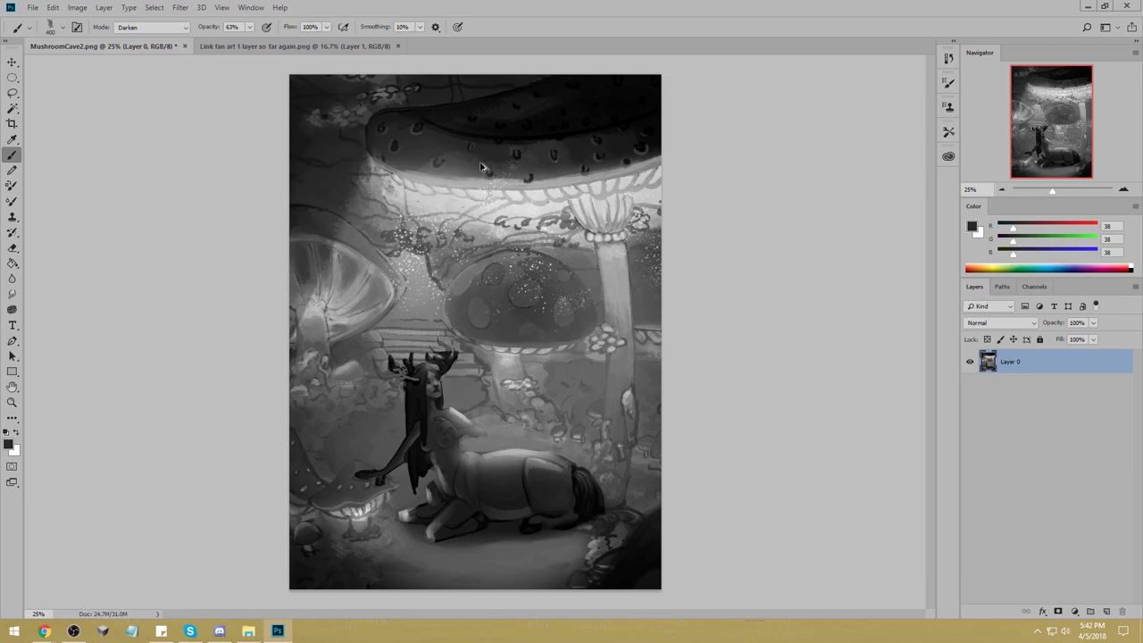
Undo the last dark stroke and reduce the brush size to 175 px for the large mushroom's stem.
key("ctrl+z")
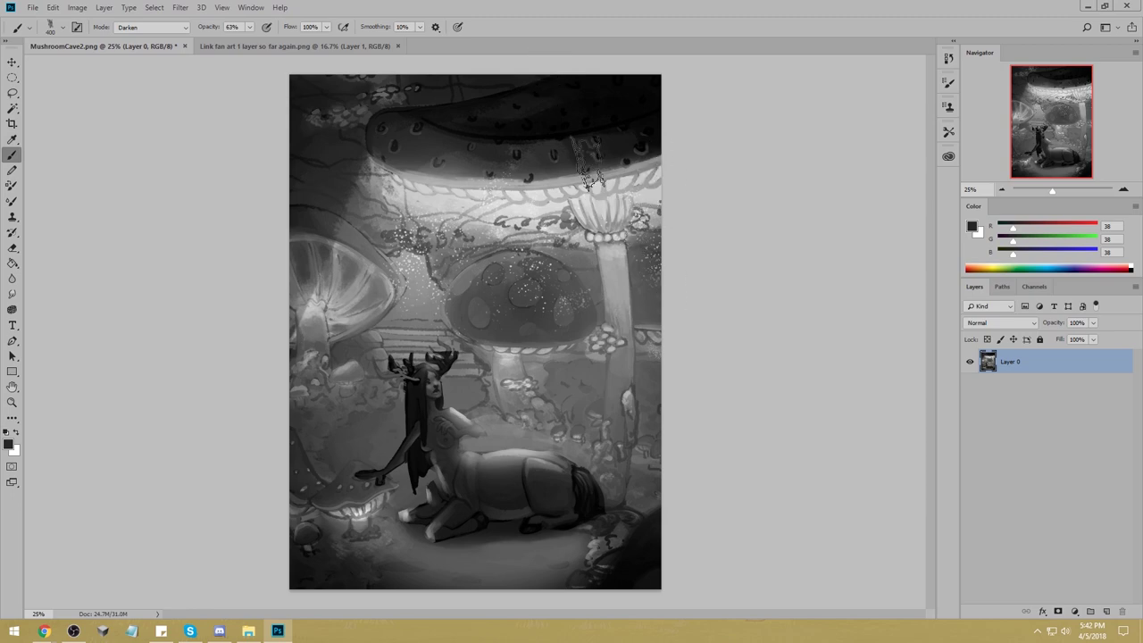
key("[")
key("[")
key("[")
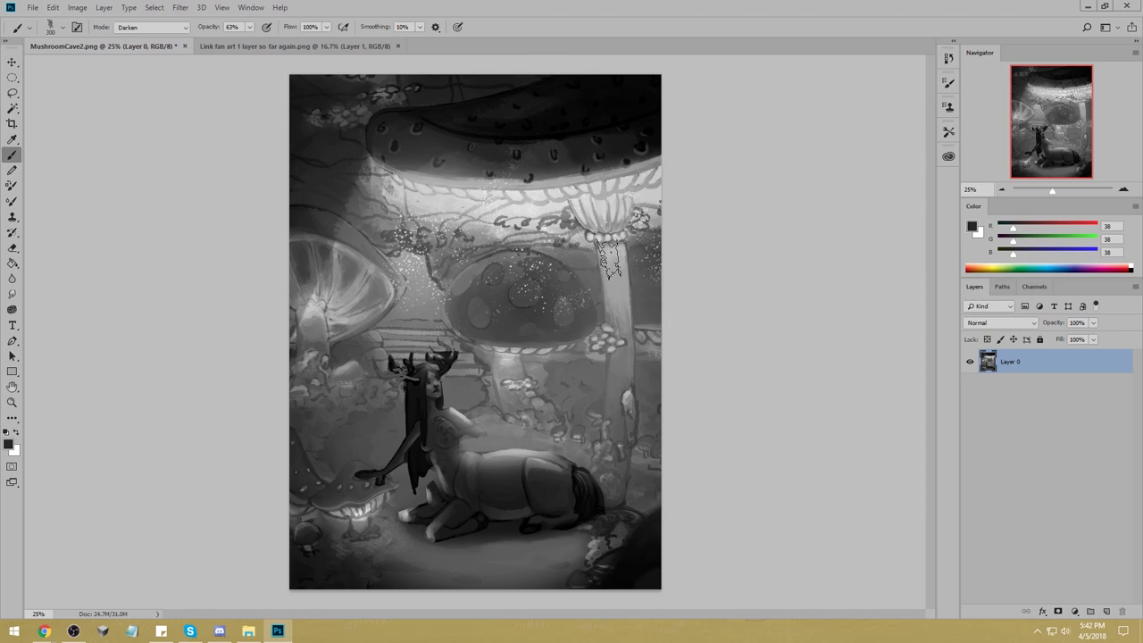
key("bracketright")
key("bracketright")
key("bracketleft")
key("bracketleft")
key("bracketleft")
Try darkening the large mushroom's stem with long vertical strokes, and undo them.
left_click_drag(615, 264, 618, 452)
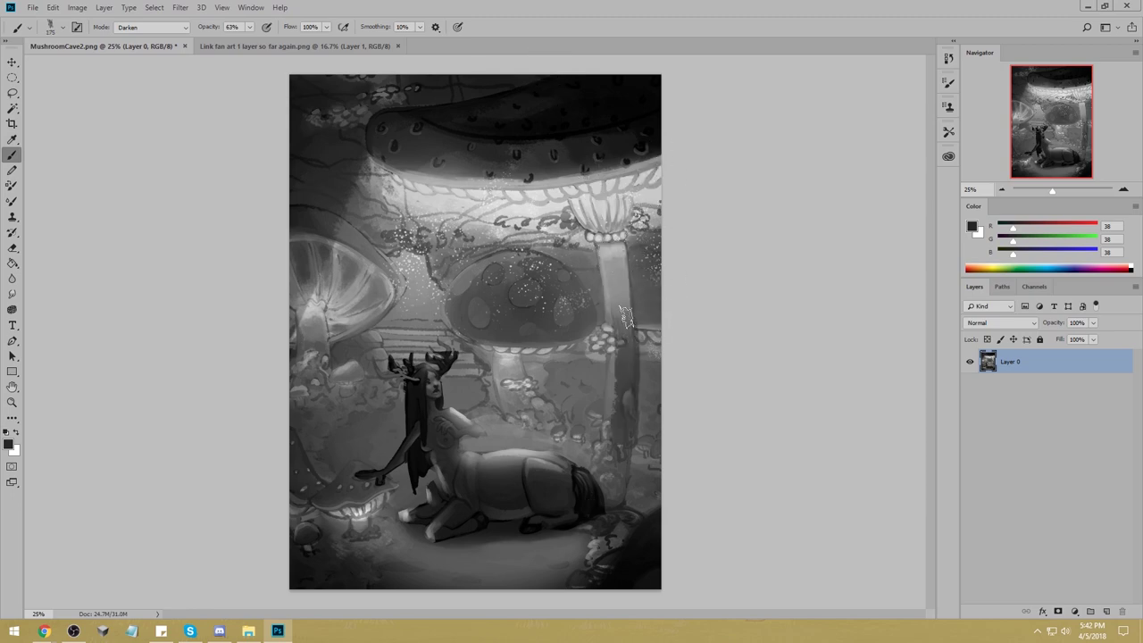
key("ctrl+z")
left_click_drag(607, 253, 616, 457)
left_click_drag(619, 263, 625, 446)
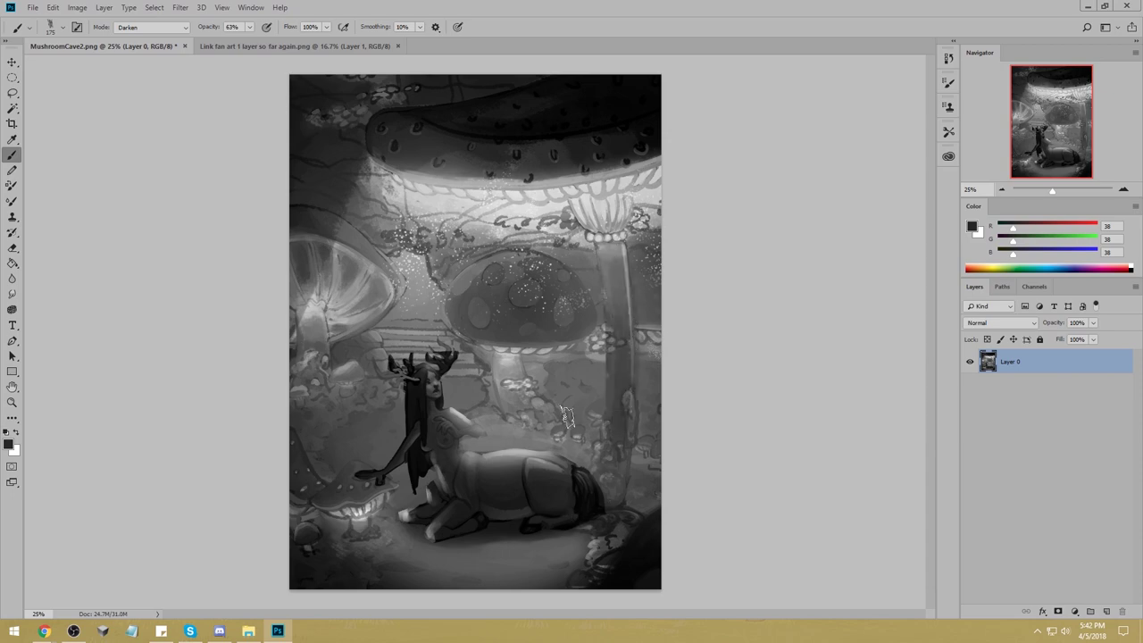
key("ctrl+alt+z")
key("ctrl+alt+z")
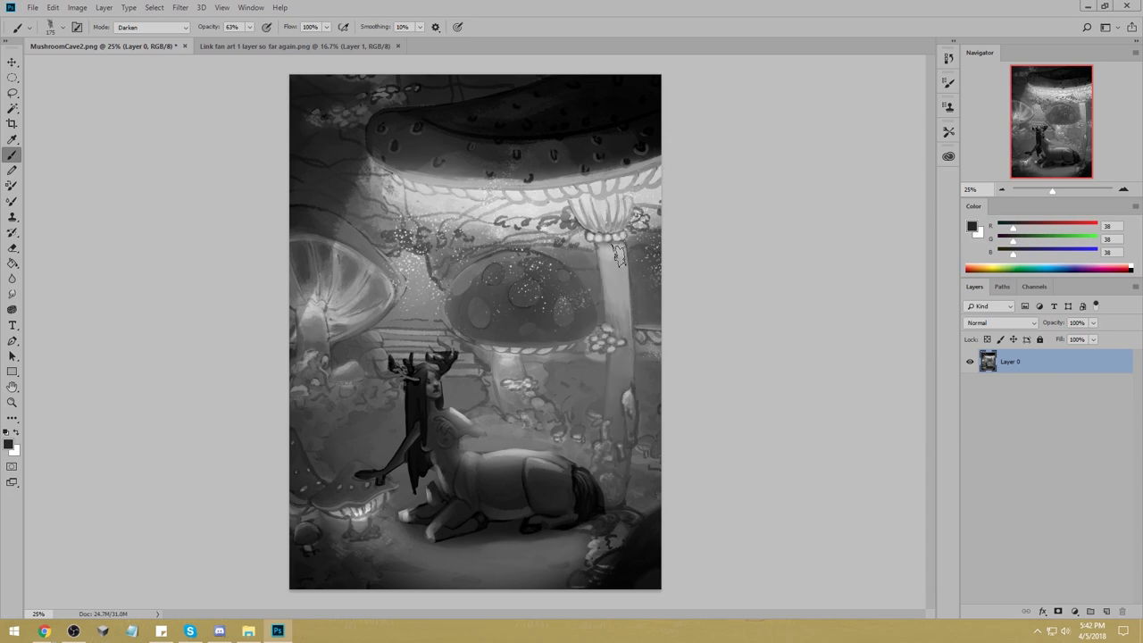
Shade the lower part of the large mushroom's stem with a short dark stroke, undoing the unwanted strokes.
left_click_drag(619, 259, 627, 411)
key("ctrl+z")
left_click_drag(620, 340, 620, 450)
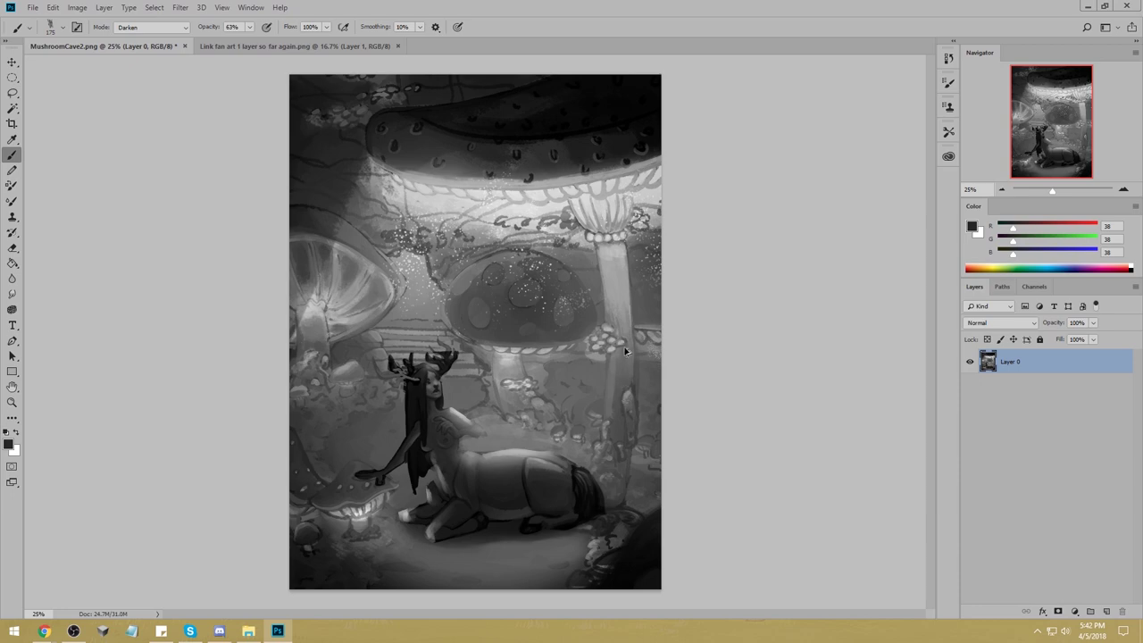
key("ctrl+z")
left_click_drag(620, 340, 618, 417)
left_click_drag(584, 252, 588, 409)
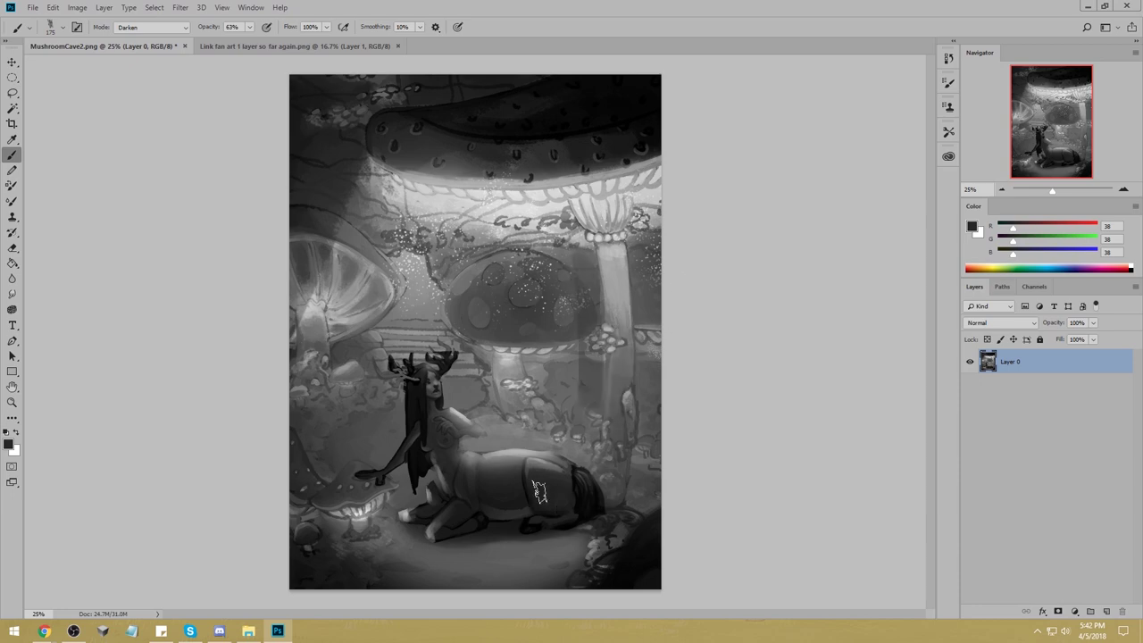
key("ctrl+z")
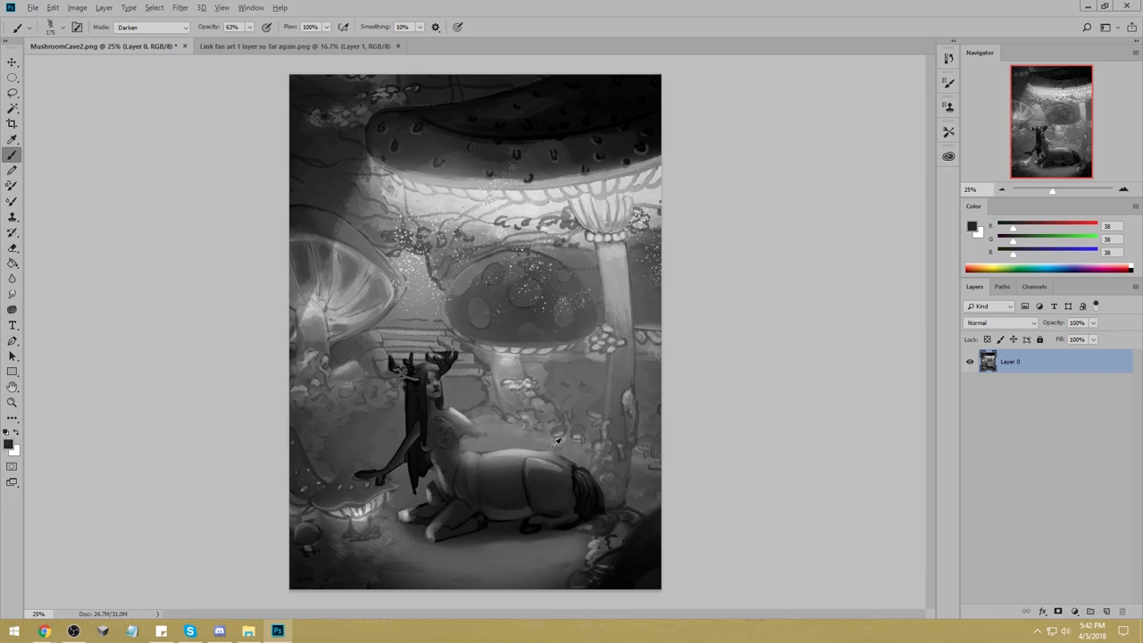
Sample light grey from the glow beneath the large mushroom cap and set the brush blend mode to Normal.
left_click(487, 542, "alt")
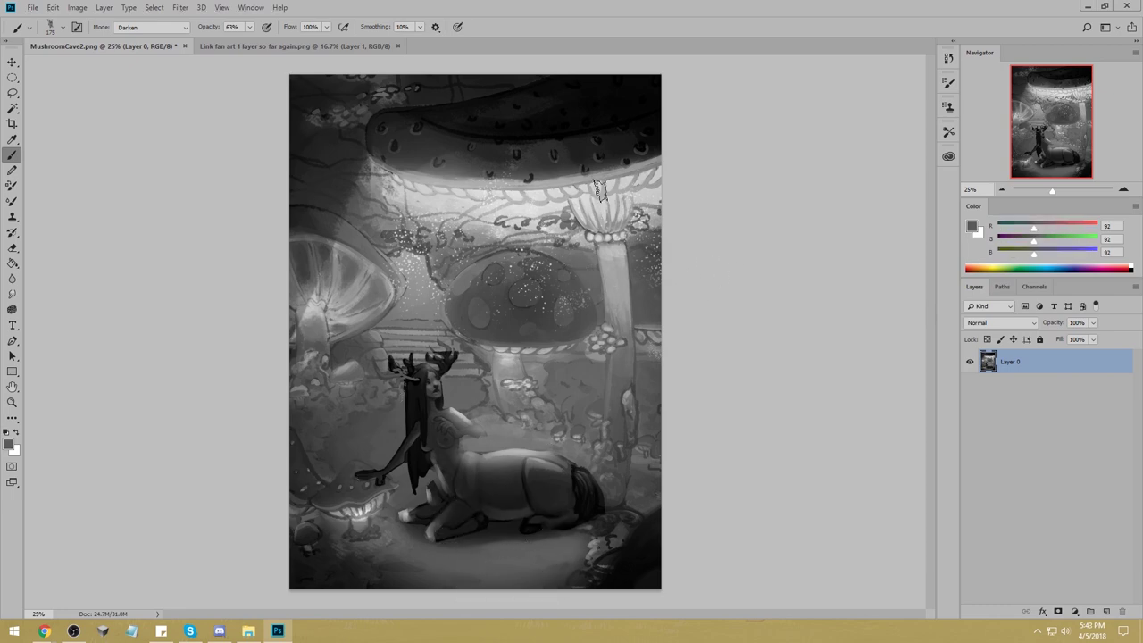
left_click(378, 181, "alt")
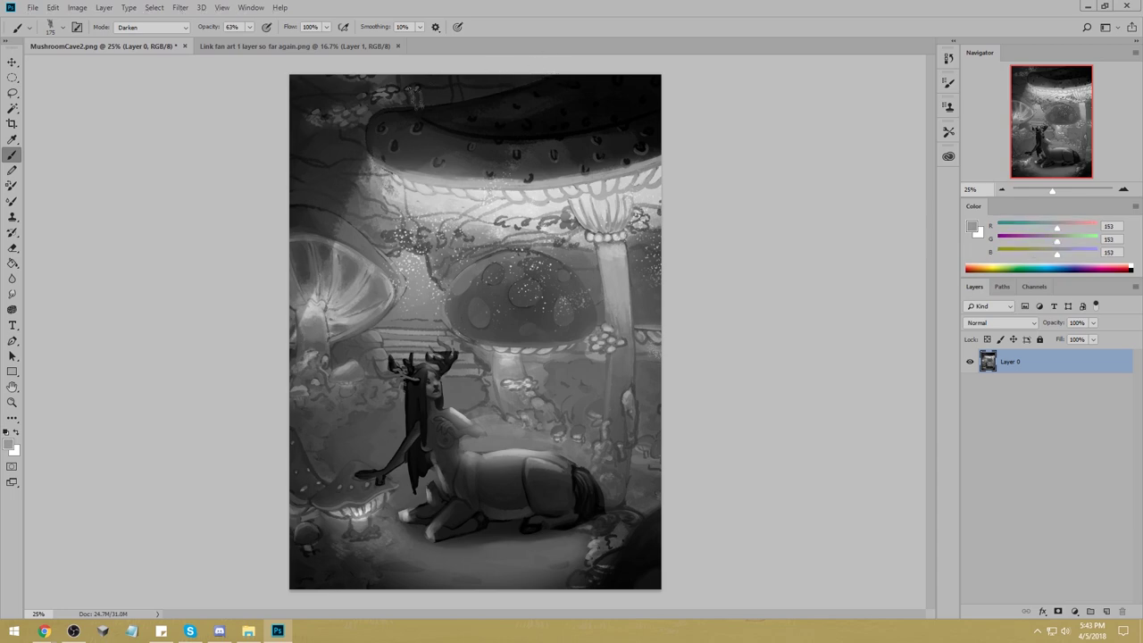
left_click(140, 29)
left_click(140, 38)
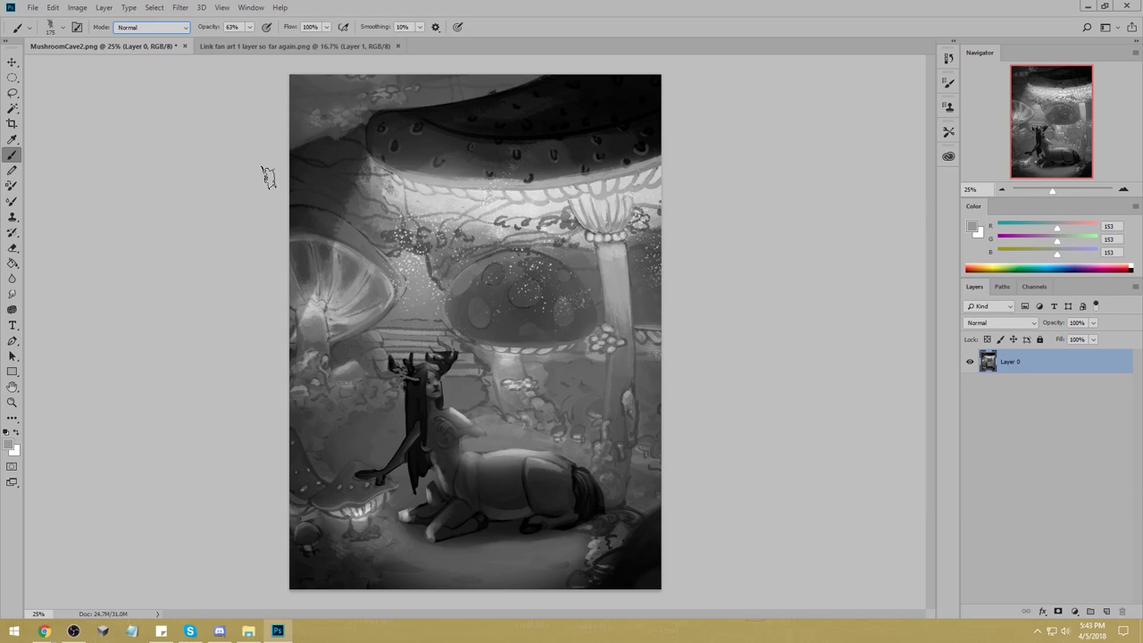
Try lightening the dark background around the large mushroom cap with light grey strokes.
left_click_drag(292, 173, 372, 120)
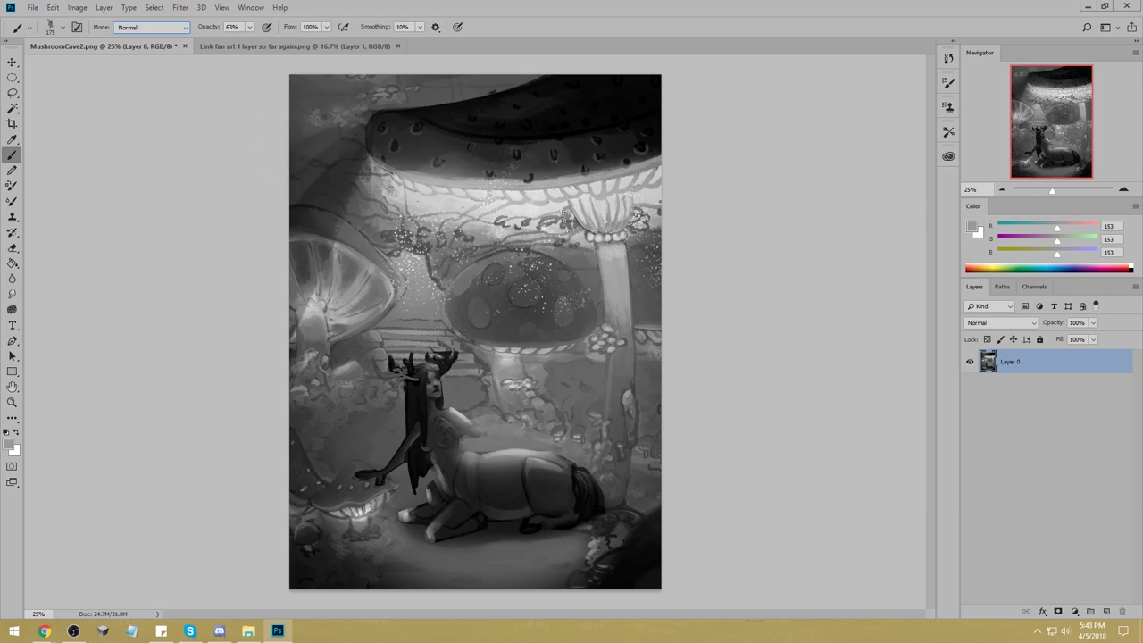
key("ctrl+minus")
key("ctrl+minus")
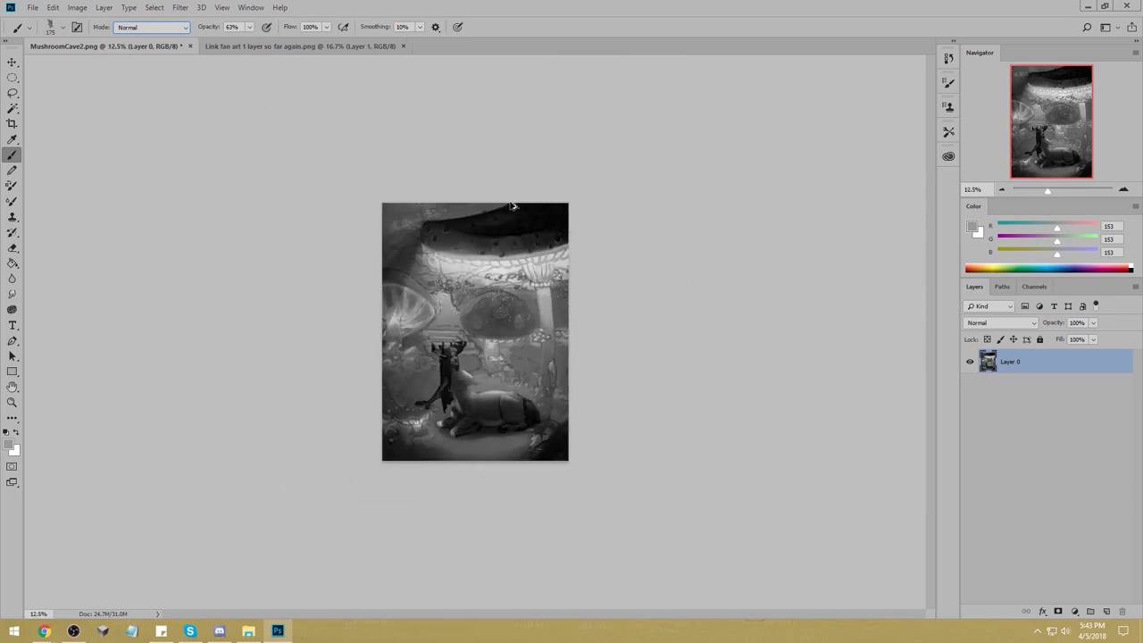
mouse_move(503, 193)
left_mouse_down()
mouse_move(464, 207)
mouse_move(409, 196)
mouse_move(384, 246)
mouse_move(420, 227)
left_mouse_up()
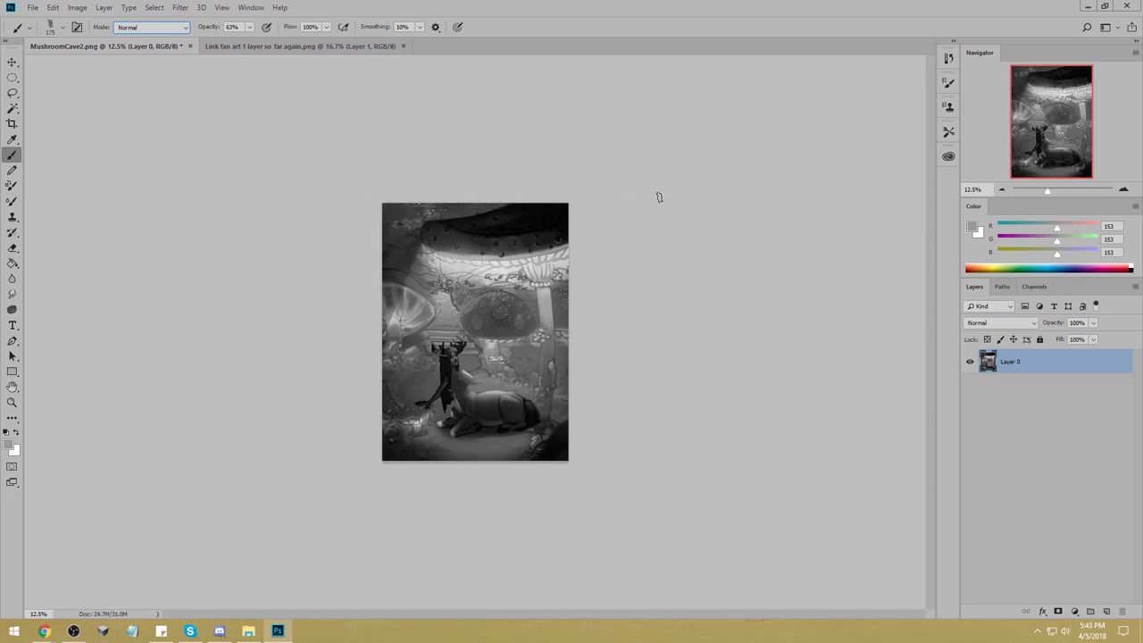
Try lightening the top of the large mushroom cap with a grey sampled from its underside.
left_click(462, 241, "alt")
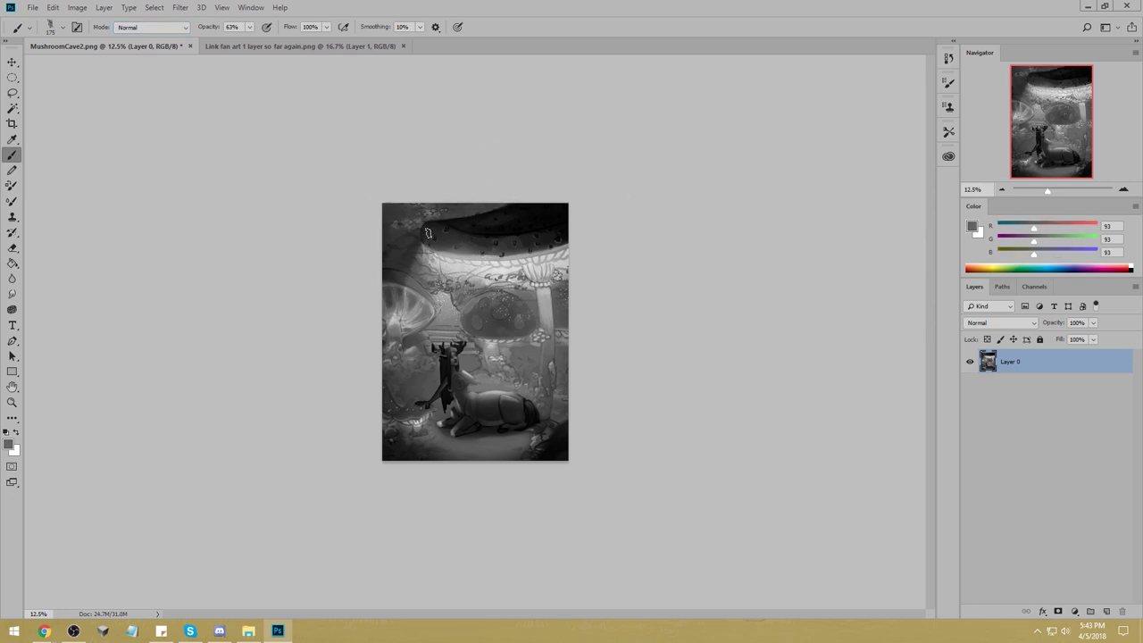
left_click_drag(476, 216, 586, 206)
key("ctrl+z")
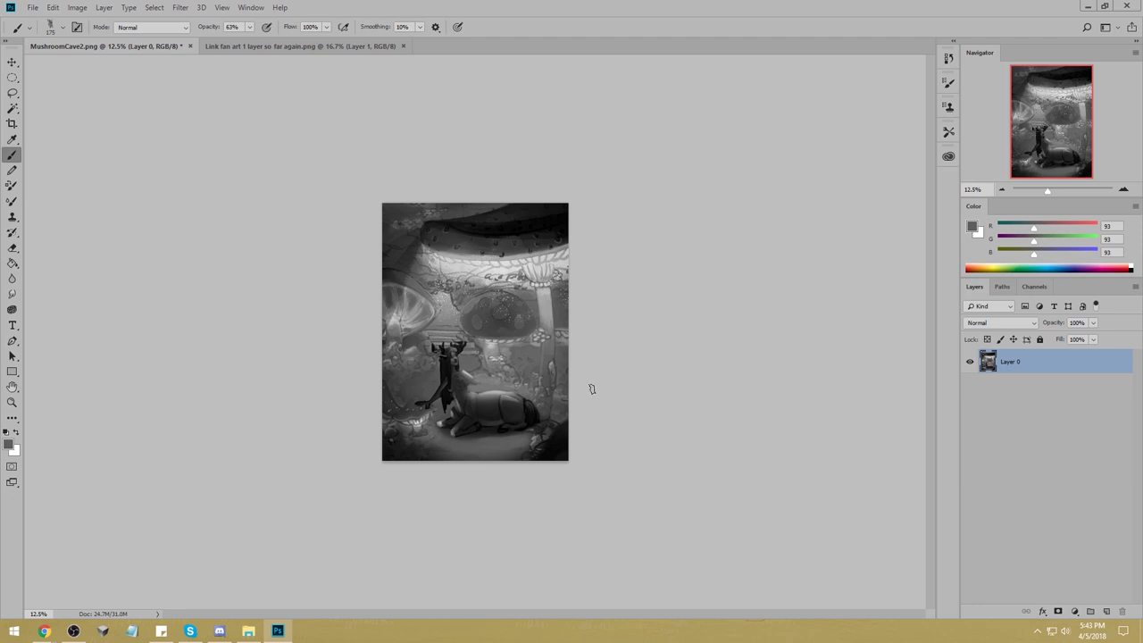
Copy the whole edited canvas, revert the document to its original MushroomCave2.png history state, and paste the copy as a new layer.
key("ctrl+a")
left_click(948, 58)
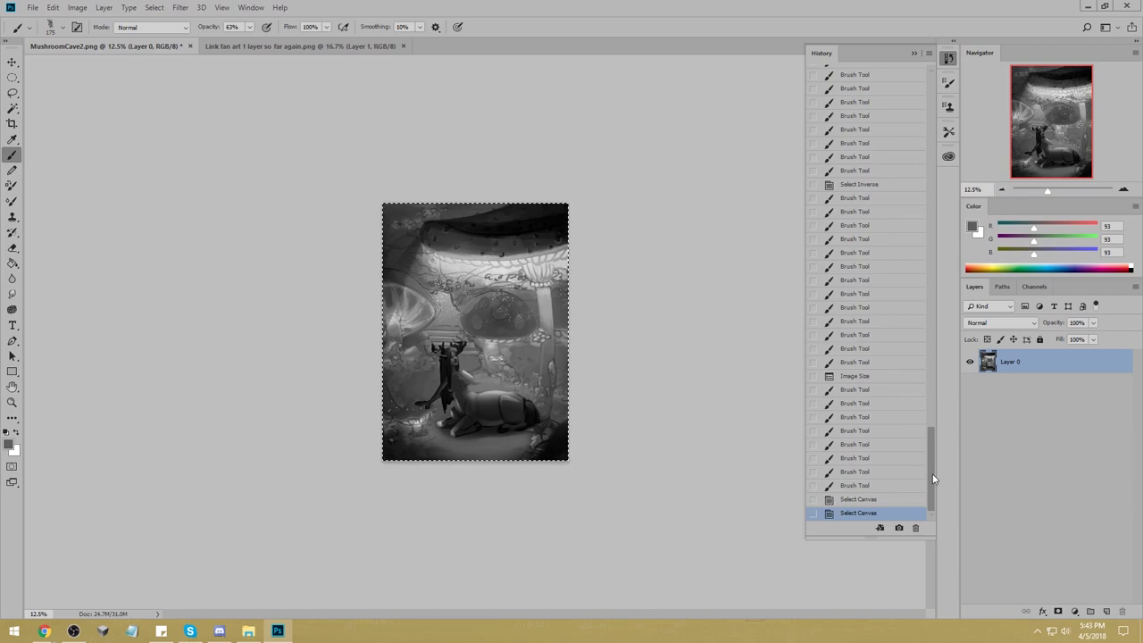
left_click_drag(932, 483, 924, 107)
left_click(866, 78)
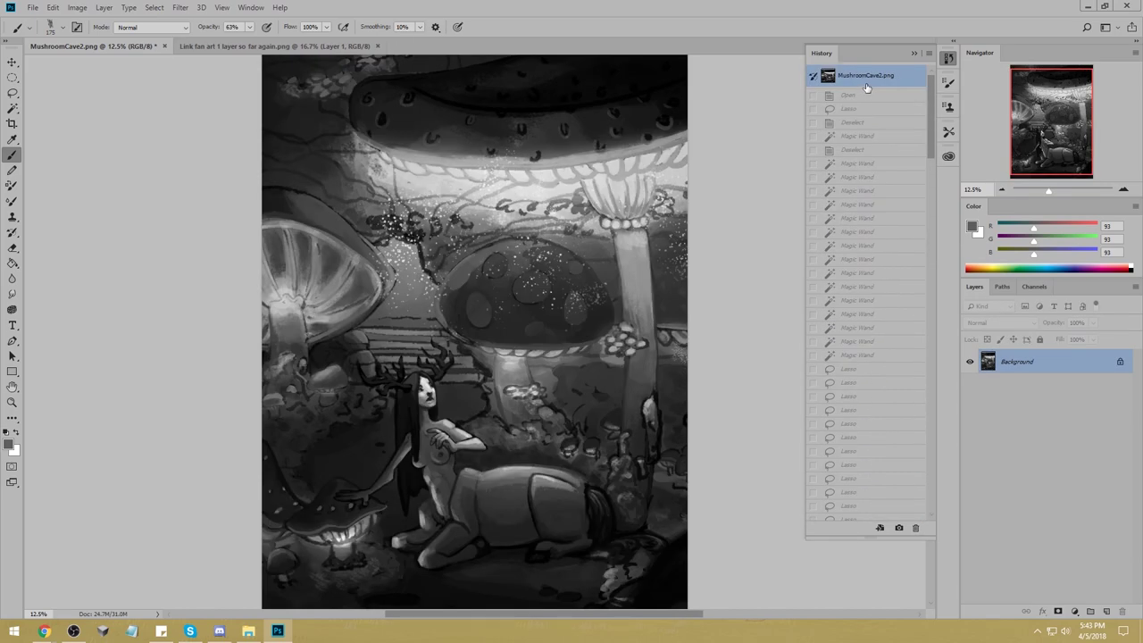
key("ctrl+v")
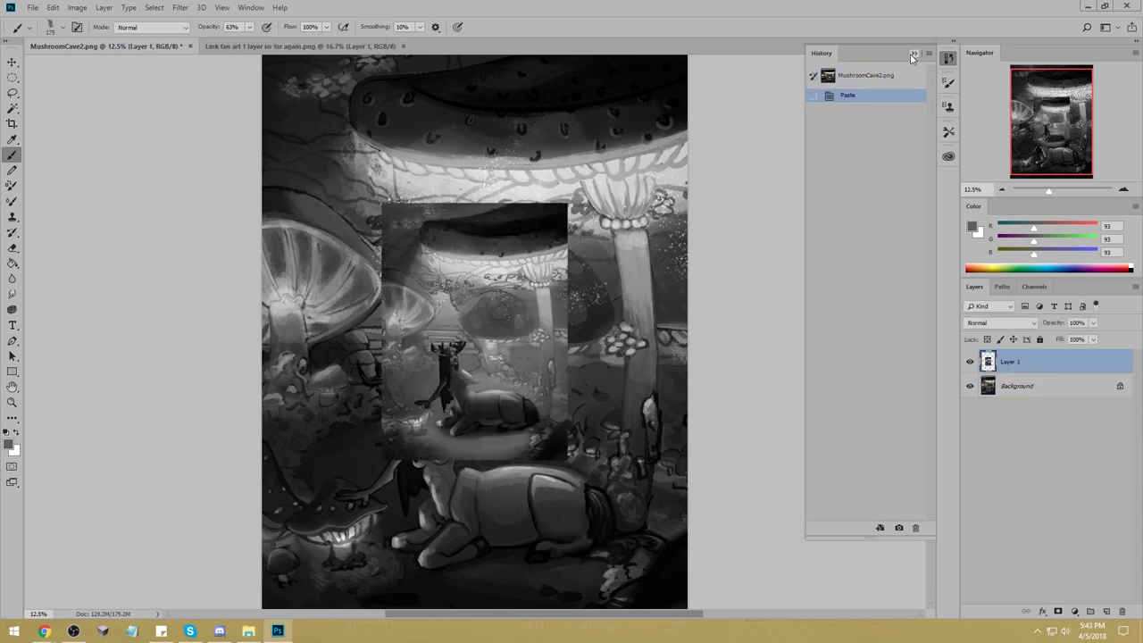
left_click(913, 54)
Resize the image to a width of 2500 pixels.
left_click(77, 7)
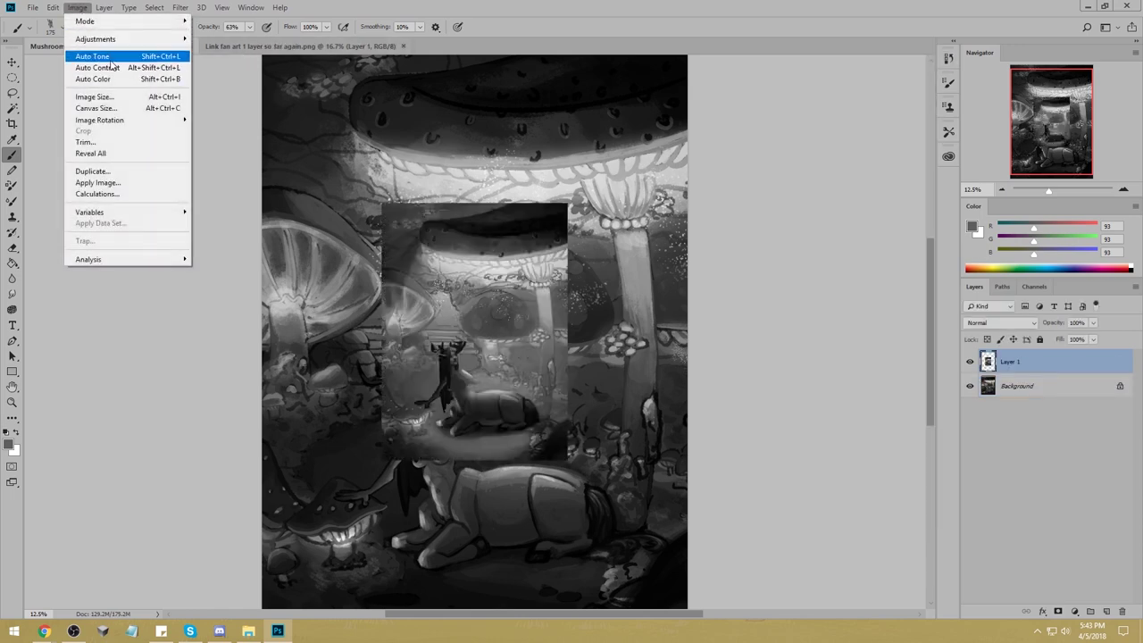
left_click(98, 96)
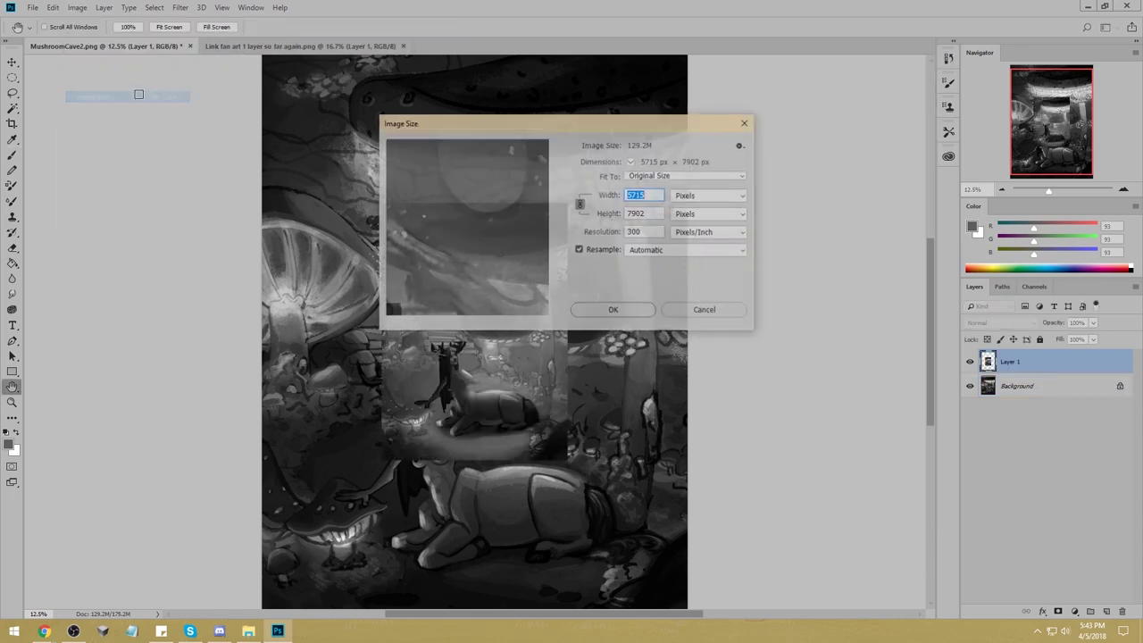
left_click(693, 201)
left_click(687, 197)
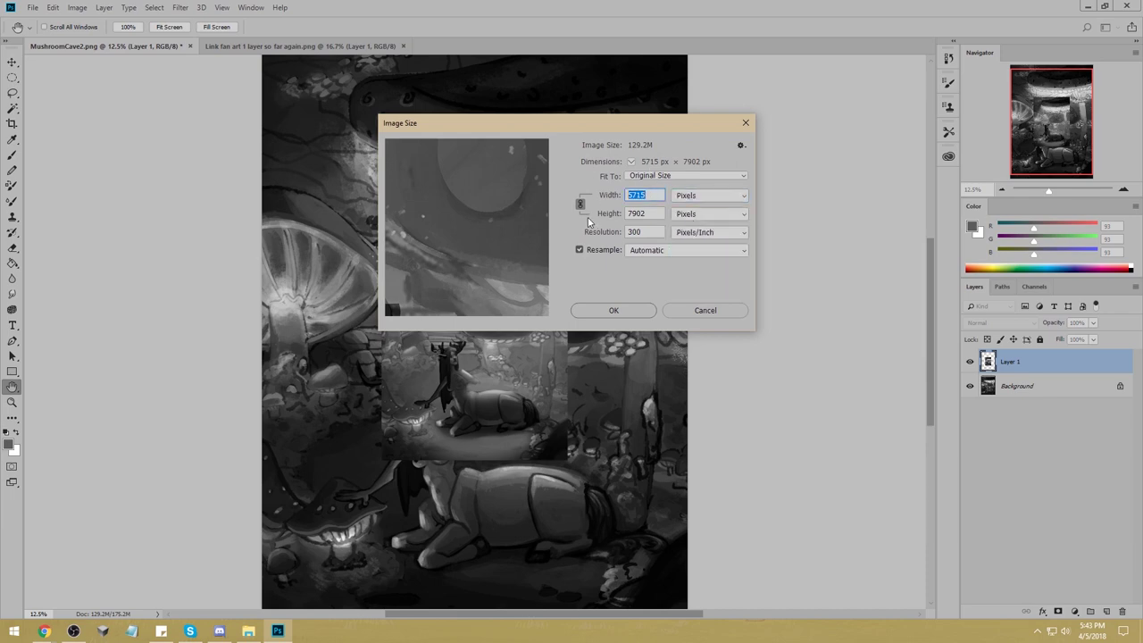
type("2500")
left_click(621, 314)
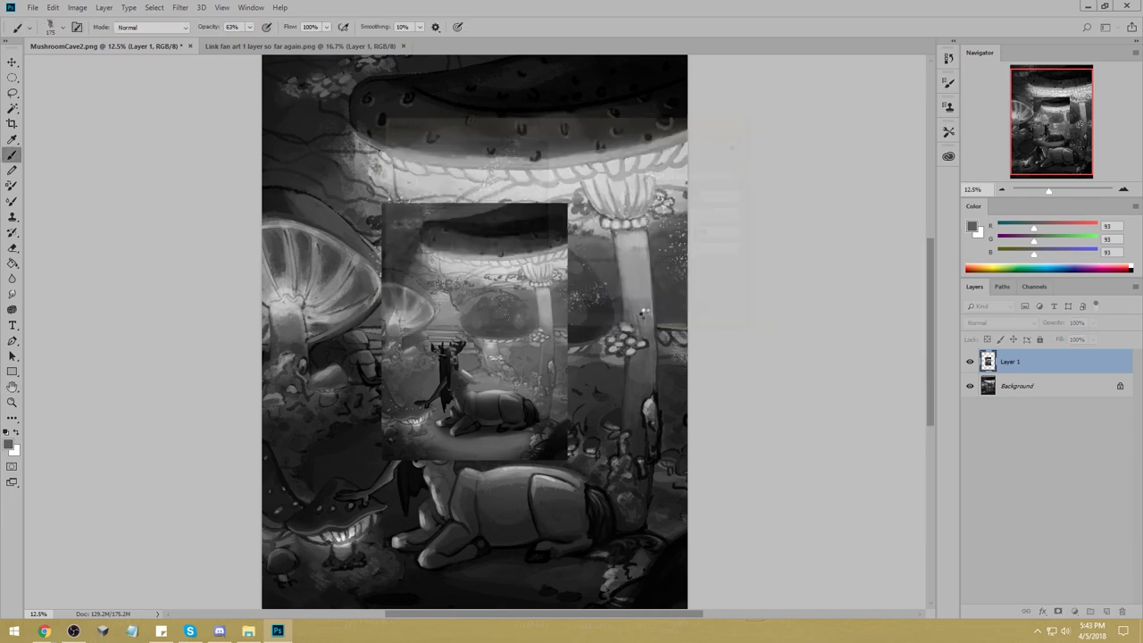
Replace the shrunken pasted layer with a fresh paste of the edited painting and compare it with the original.
left_click(1120, 612)
key("ctrl+v")
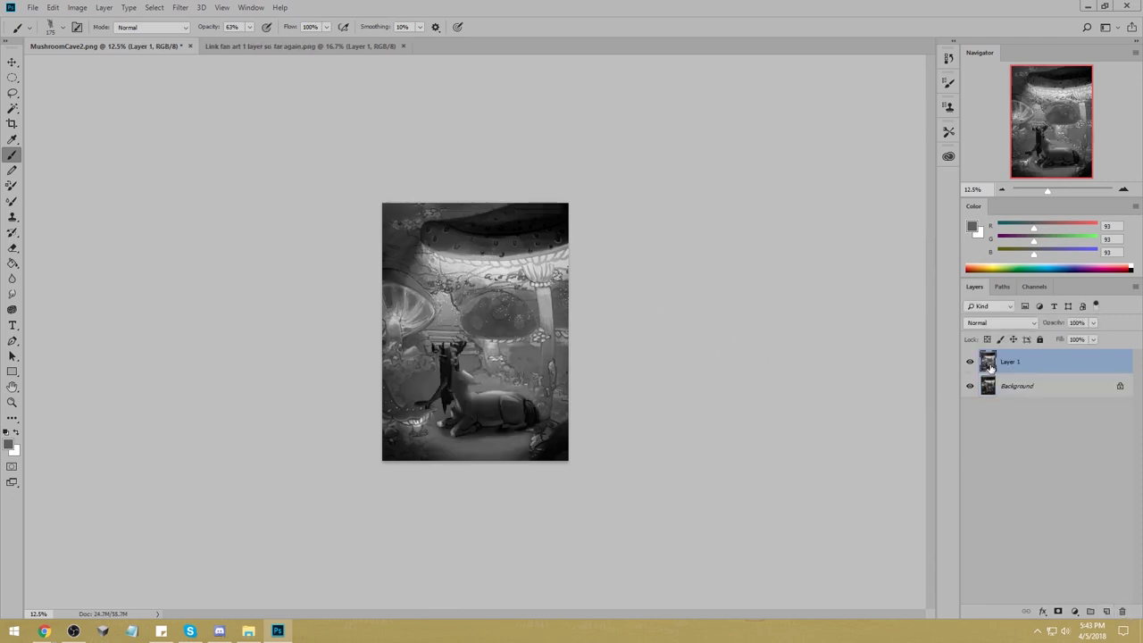
left_click(969, 361)
left_click(970, 361)
Lighten the ground in front of the centaur and along the lower-left foreground with strokes of sampled dark grey.
left_click(12, 294)
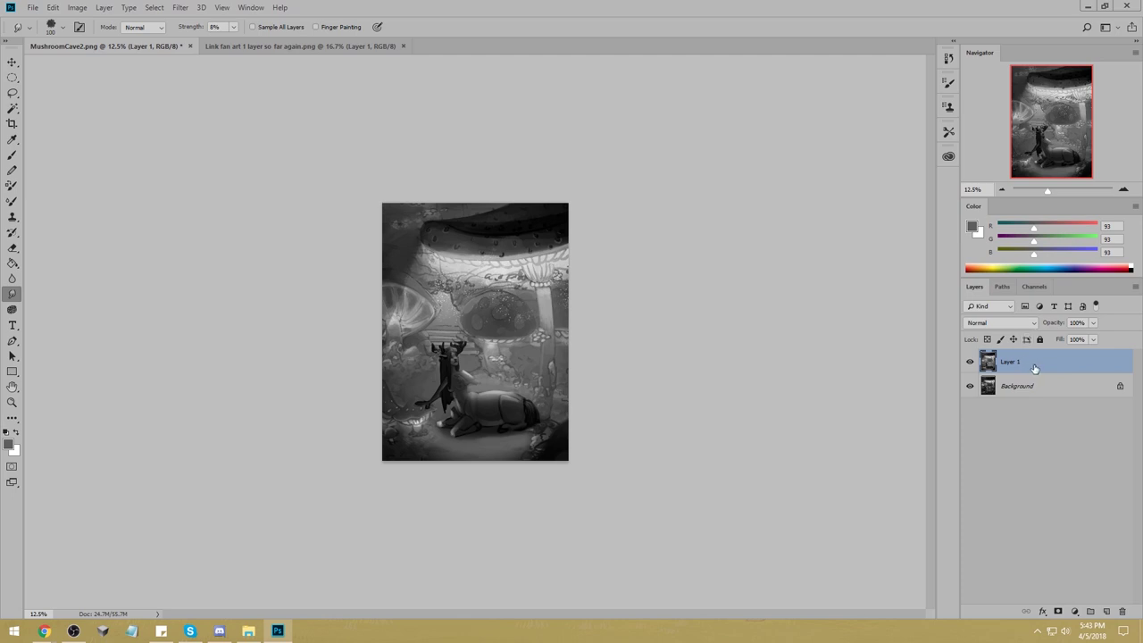
key("b")
left_click(447, 445, "alt")
left_click_drag(447, 446, 386, 450)
mouse_move(479, 455)
left_mouse_down()
mouse_move(368, 453)
mouse_move(418, 445)
left_mouse_up()
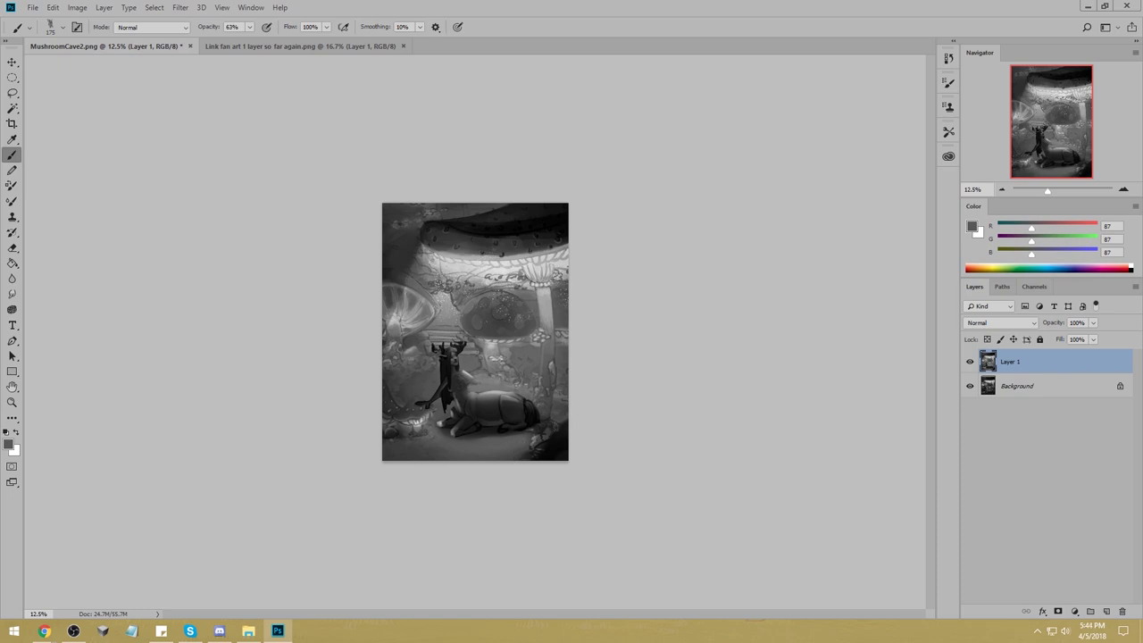
Paint out the dark rock in the painting's lower-right corner using greys sampled from the surrounding ground.
mouse_move(541, 446)
left_mouse_down()
mouse_move(577, 425)
mouse_move(529, 468)
left_mouse_up()
mouse_move(574, 421)
left_mouse_down()
mouse_move(542, 471)
mouse_move(576, 428)
mouse_move(554, 467)
mouse_move(573, 435)
mouse_move(564, 423)
mouse_move(540, 451)
left_mouse_up()
left_click(518, 440, "alt")
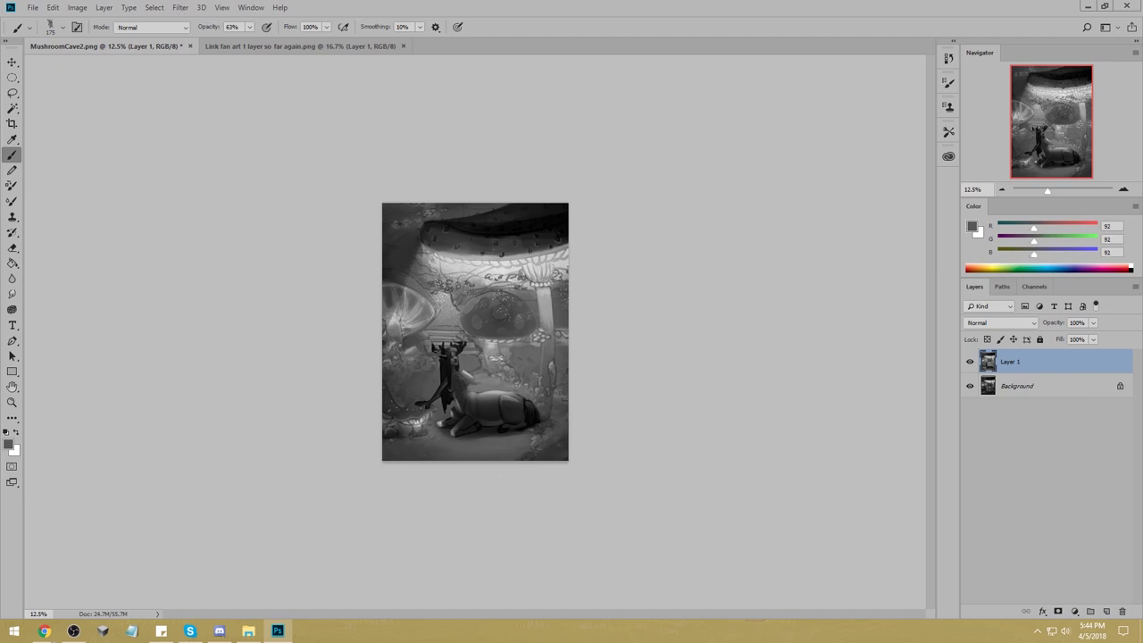
left_click(516, 446, "alt")
left_click(566, 440, "alt")
left_click(530, 442, "alt")
left_click(11, 294)
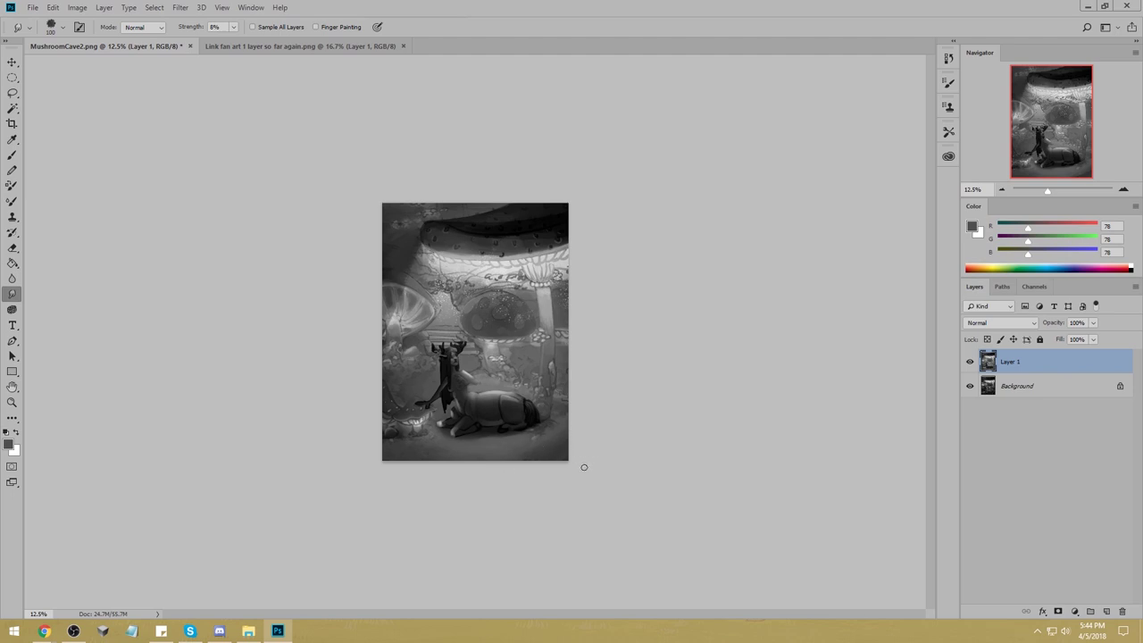
key("b")
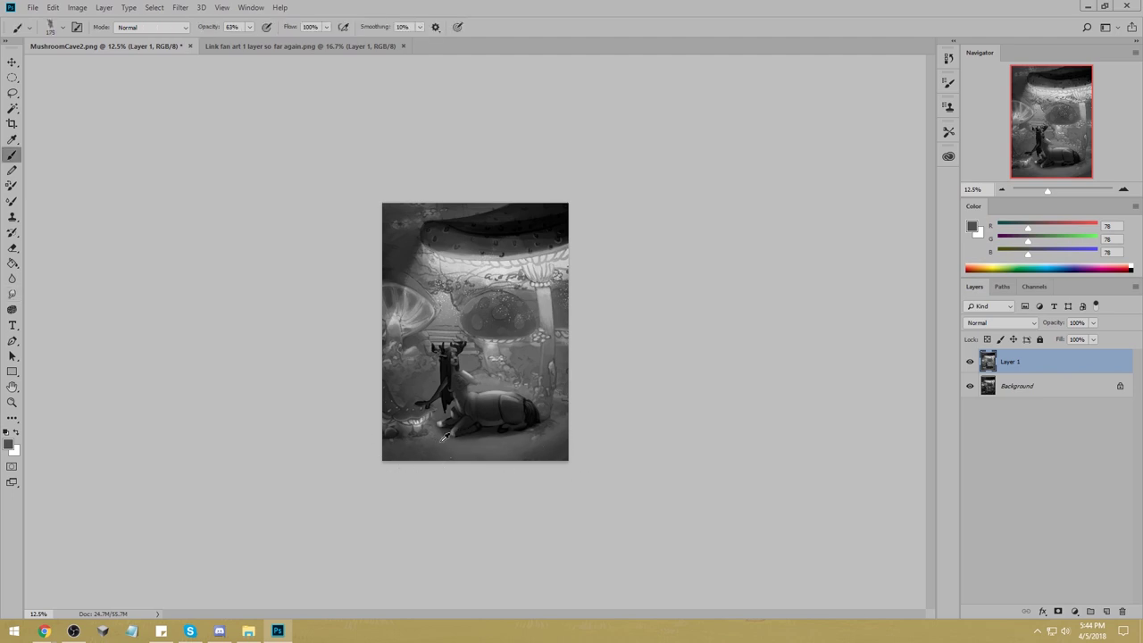
Refine the shading of the centaur's body and legs with sampled greys, softening the hard outlines with the Smudge tool.
left_click(444, 436, "alt")
left_click(492, 416, "alt")
left_click(15, 294)
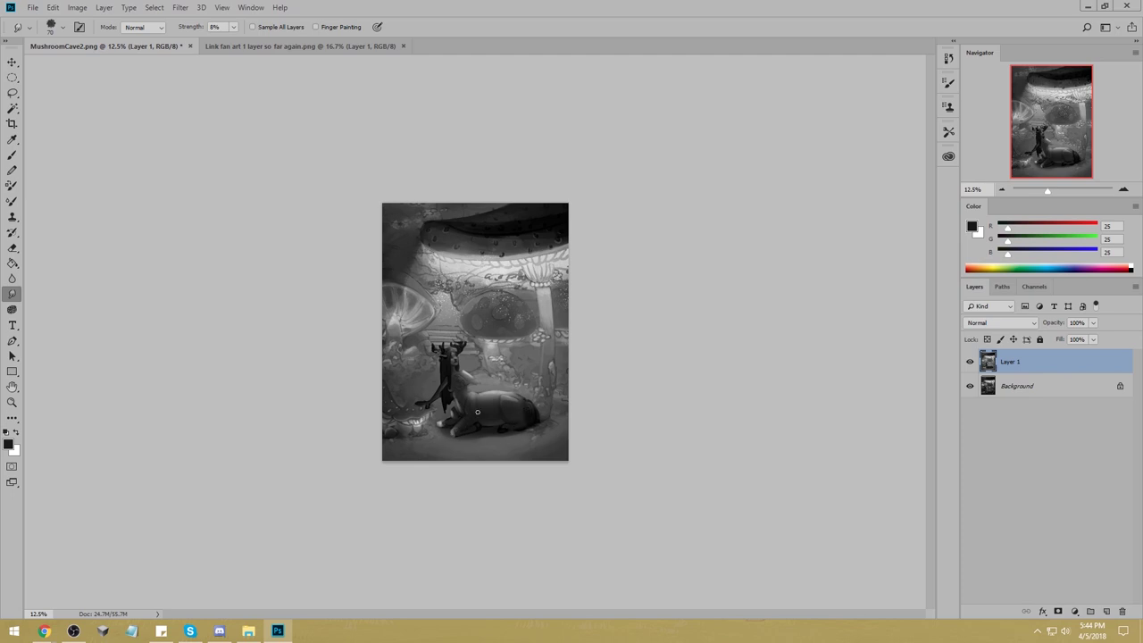
key("b")
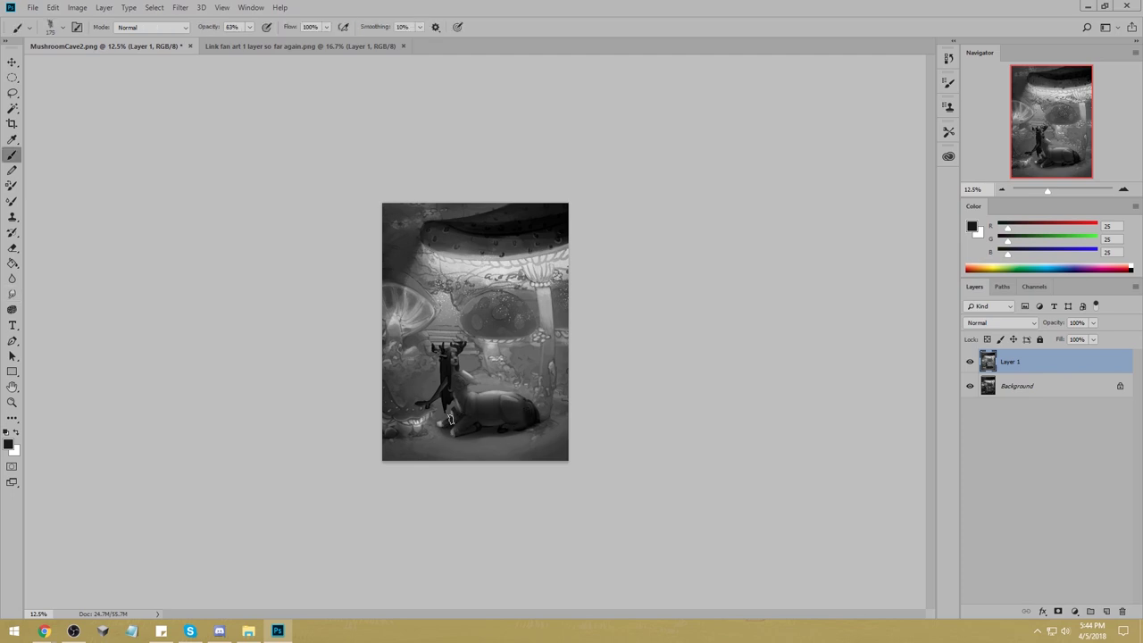
left_click(466, 401, "alt")
left_click(439, 418, "alt")
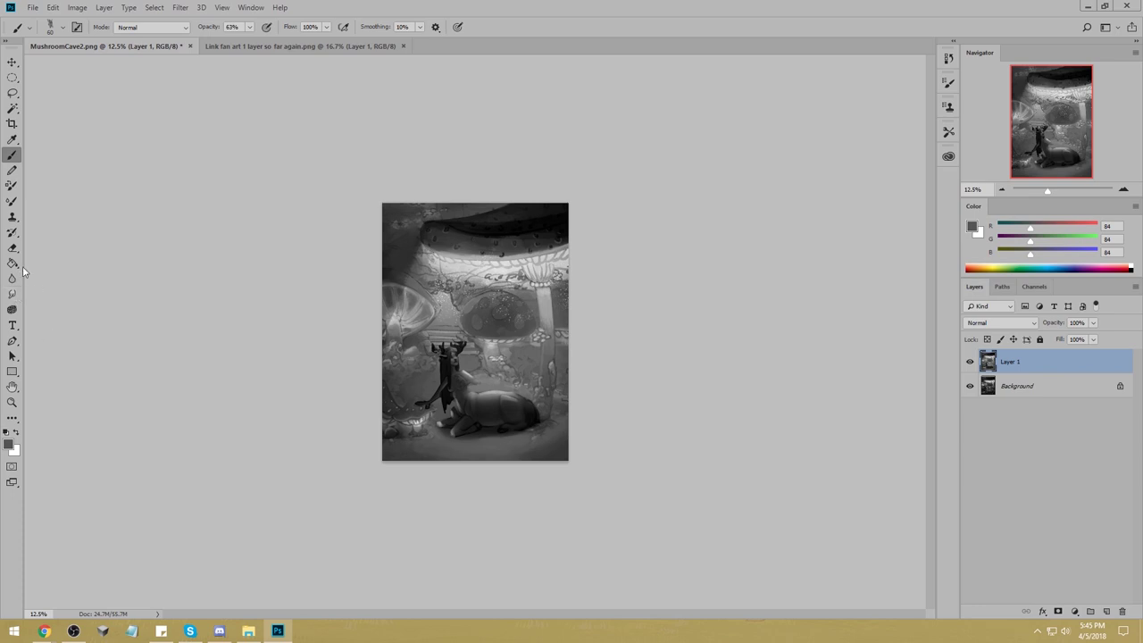
left_click(13, 294)
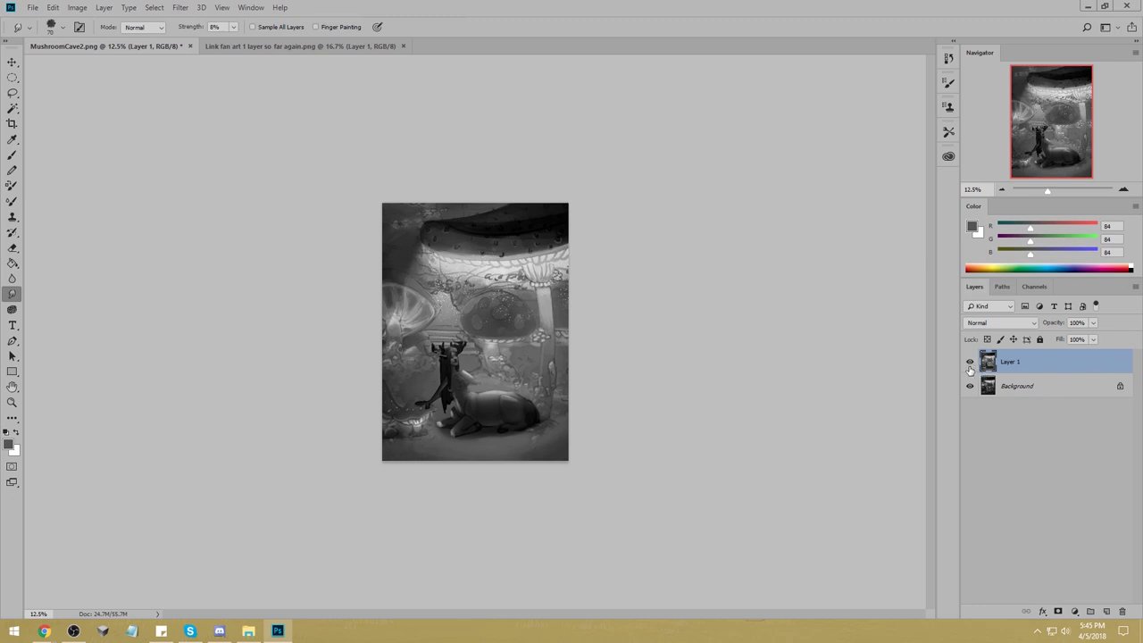
Soften the spotted background mushroom and the foliage beside it with the Blur tool at 67% strength.
left_click(13, 279)
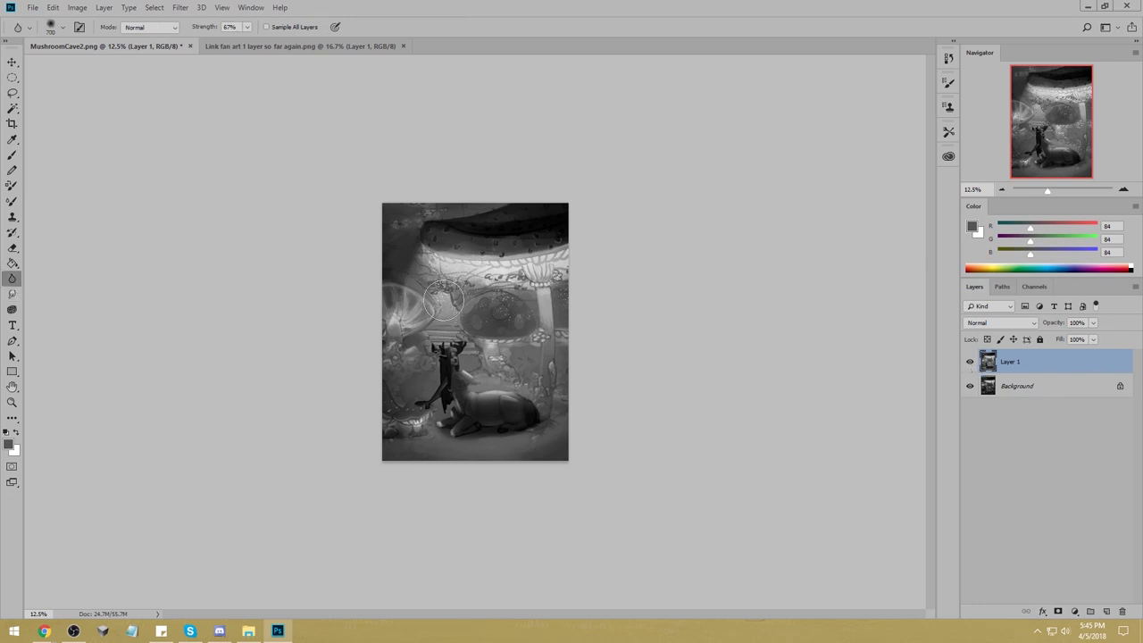
mouse_move(444, 301)
left_mouse_down()
mouse_move(463, 314)
mouse_move(519, 304)
mouse_move(508, 314)
mouse_move(524, 328)
left_mouse_up()
left_click(13, 294)
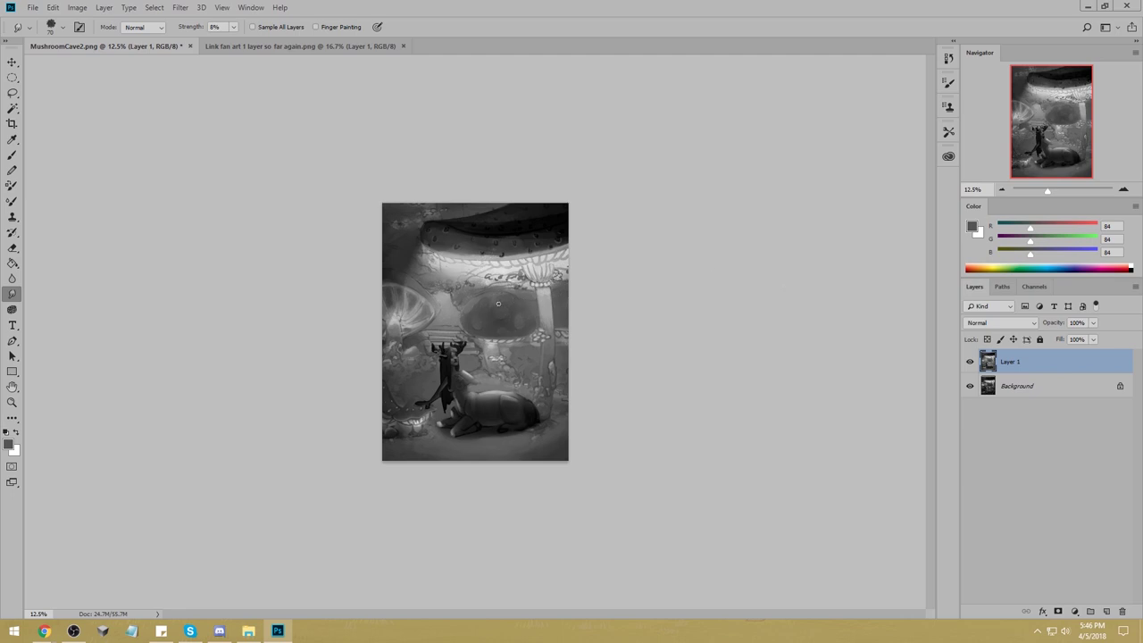
Enlarge the brush to 150 and cover the dark foliage beside the background mushroom with sampled light grey, undoing the unwanted stroke.
key("b")
left_click(453, 310, "alt")
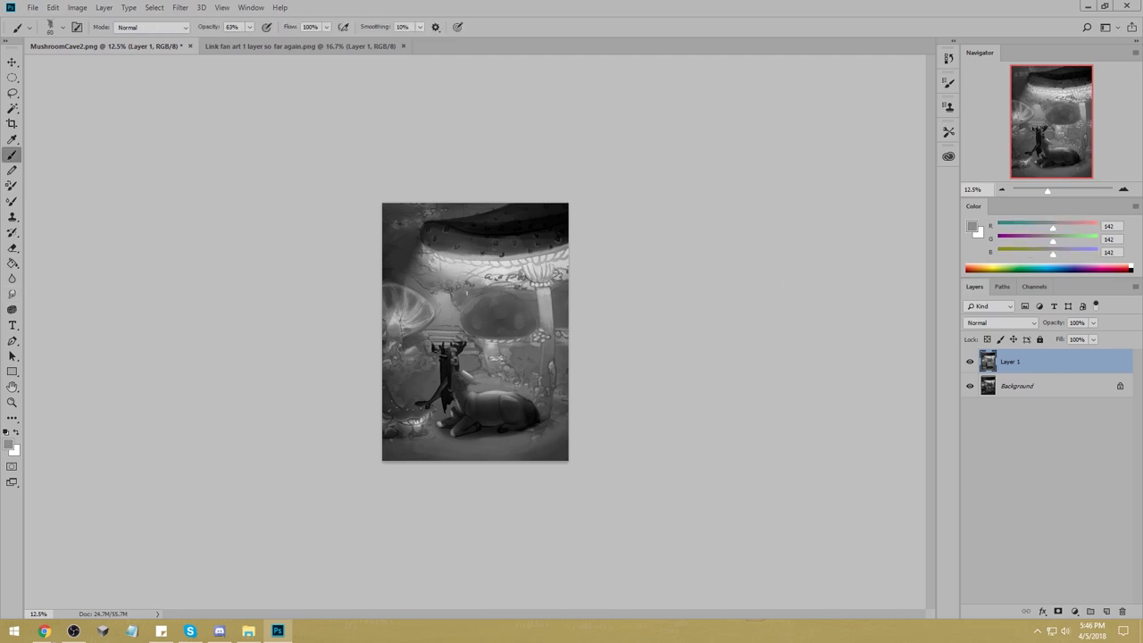
key("bracketright")
key("bracketright")
left_click_drag(462, 301, 476, 286)
key("ctrl+z")
left_click(460, 298, "alt")
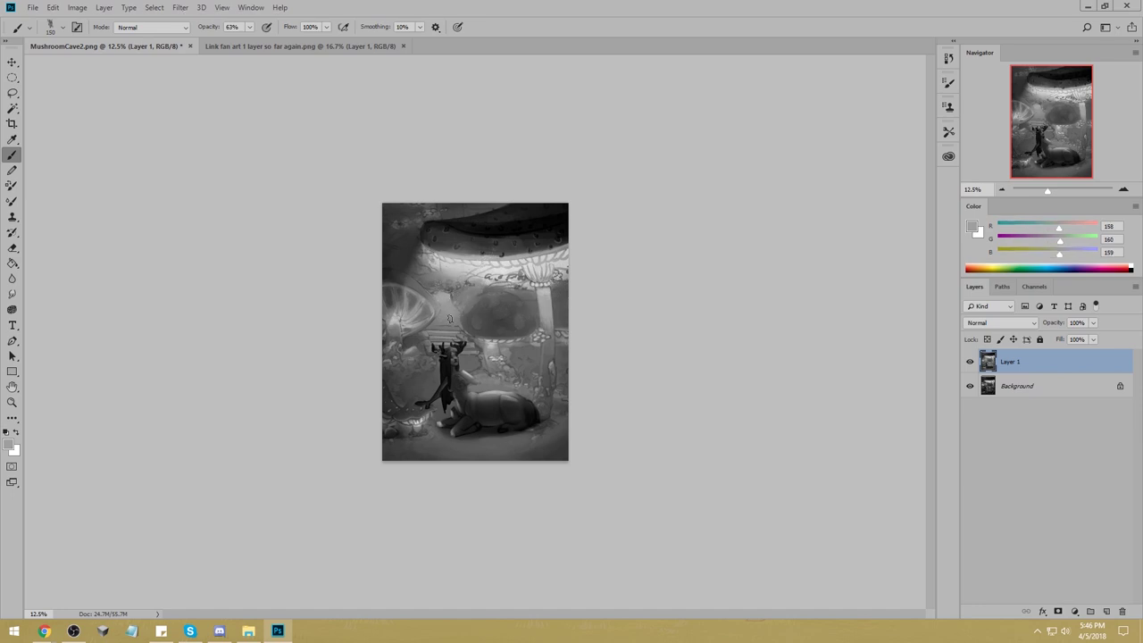
Paint light grey haze over the dark lines along the background mushroom's upper edge, resampling nearby greys.
left_click(500, 314, "alt")
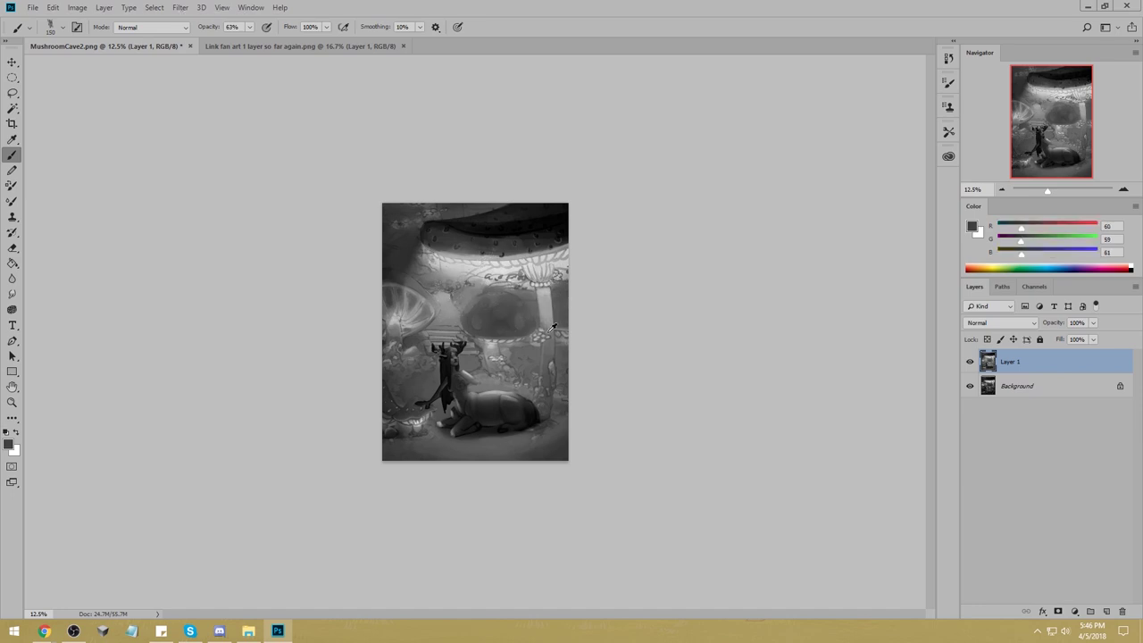
left_click(469, 291, "alt")
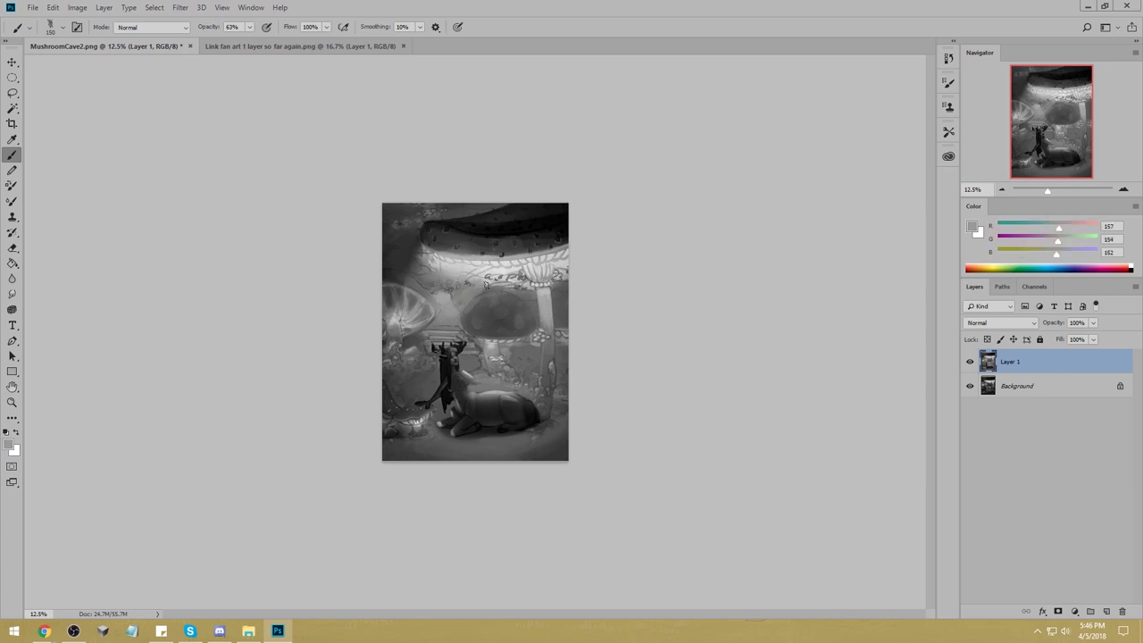
left_click_drag(511, 289, 473, 288)
left_click(453, 306, "alt")
left_click(454, 302, "alt")
mouse_move(467, 288)
left_mouse_down()
mouse_move(425, 273)
mouse_move(467, 301)
left_mouse_up()
left_click(454, 310, "alt")
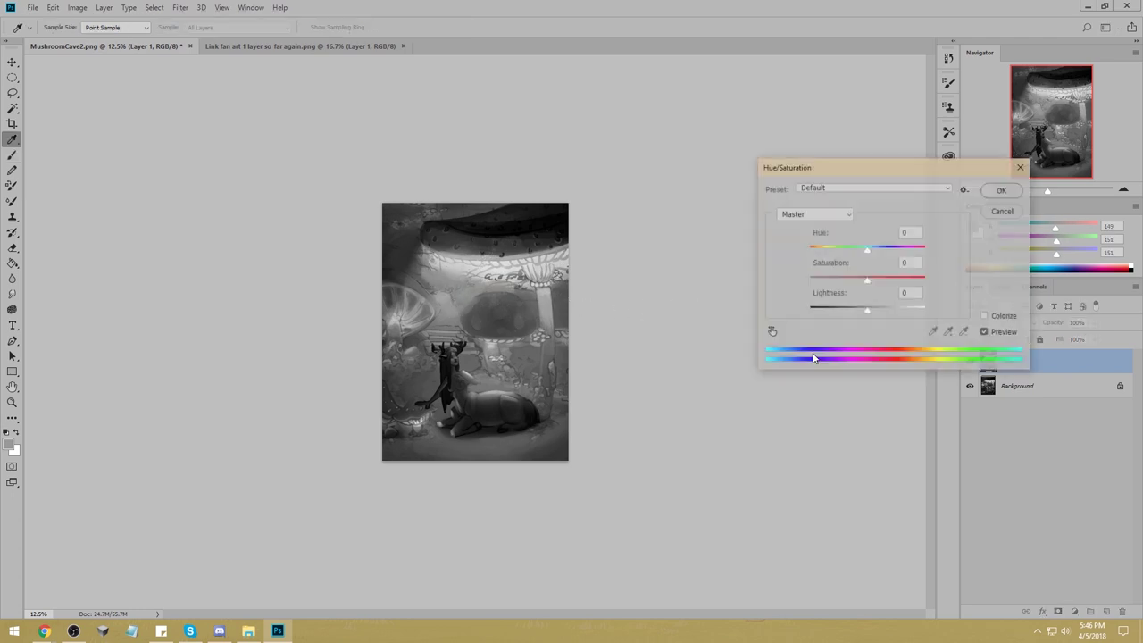
Remove all colour from Layer 1 by lowering its saturation to the minimum with Hue/Saturation.
key("ctrl+u")
left_click_drag(863, 285, 810, 279)
left_click(1002, 190)
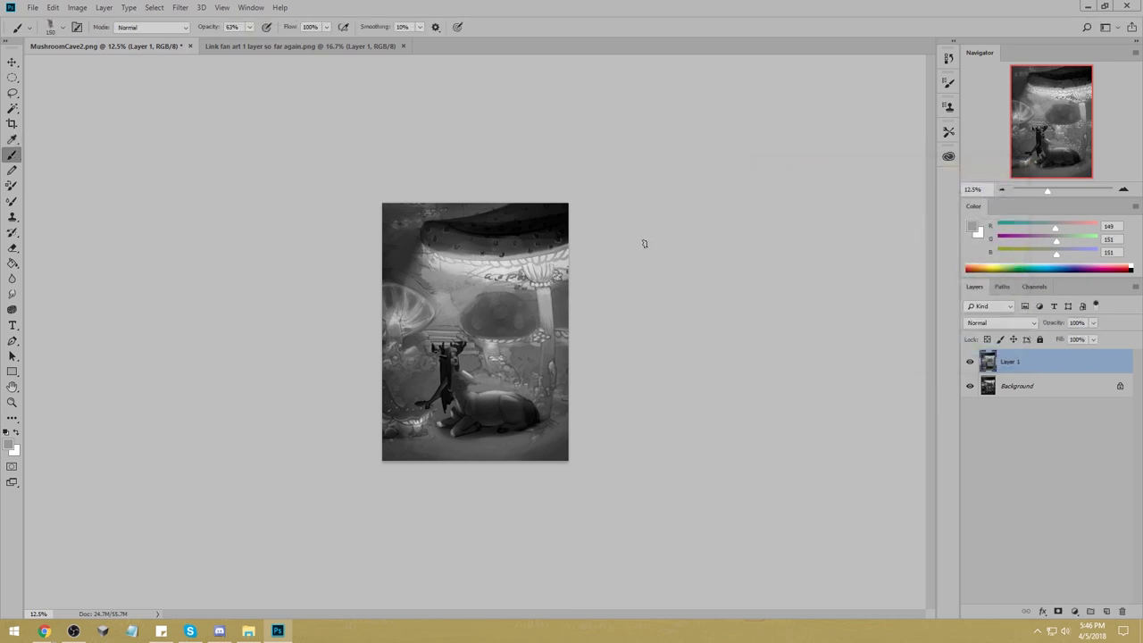
Blend the haze around the background mushroom with further greys sampled from the wall and the mushroom's edge.
left_click(452, 292, "alt")
left_click(450, 311, "alt")
left_click(469, 311, "alt")
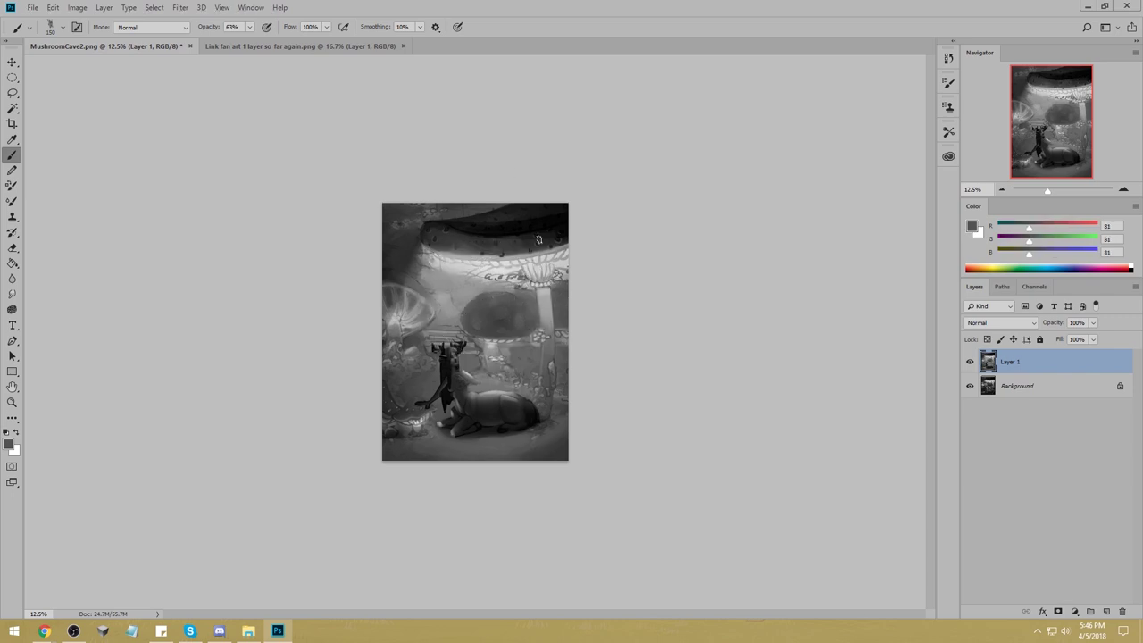
left_click(513, 290, "alt")
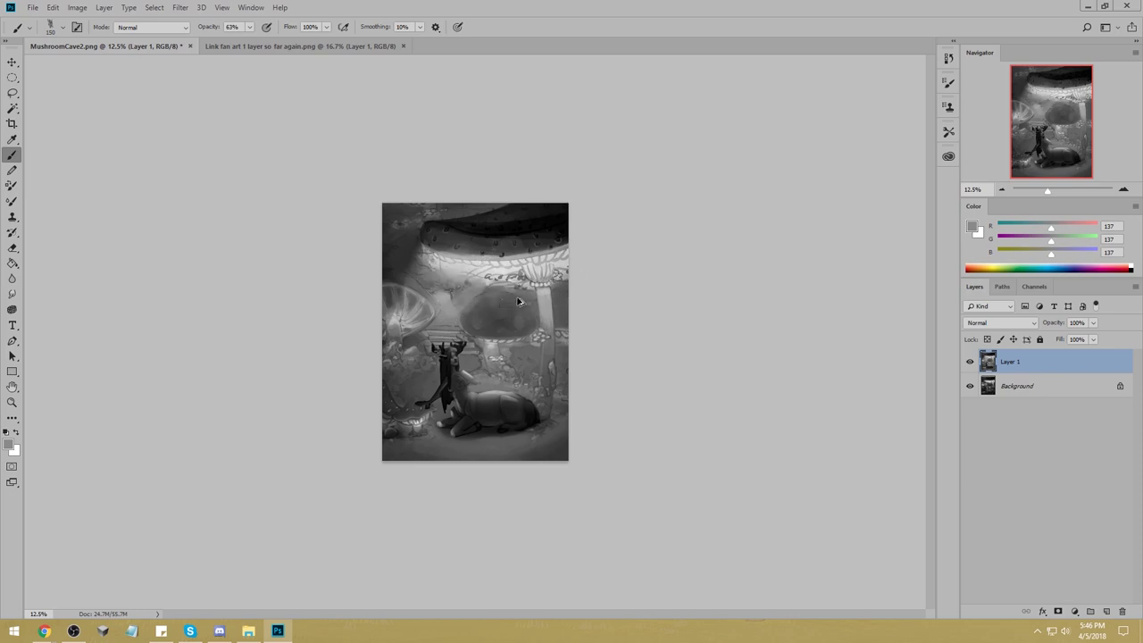
key("z")
left_click_drag(340, 231, 579, 362)
key("b")
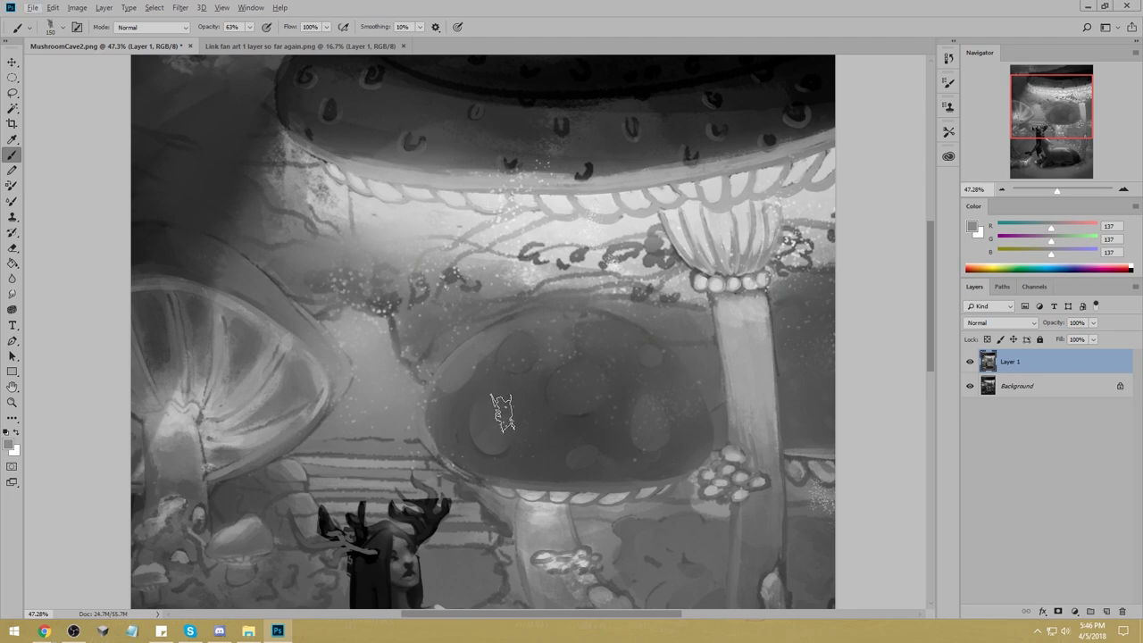
Compare the repainted Layer 1 with the original background at full-page and reduced zoom by toggling the layer's visibility.
key("ctrl+0")
scroll(550, 386, "down", 1)
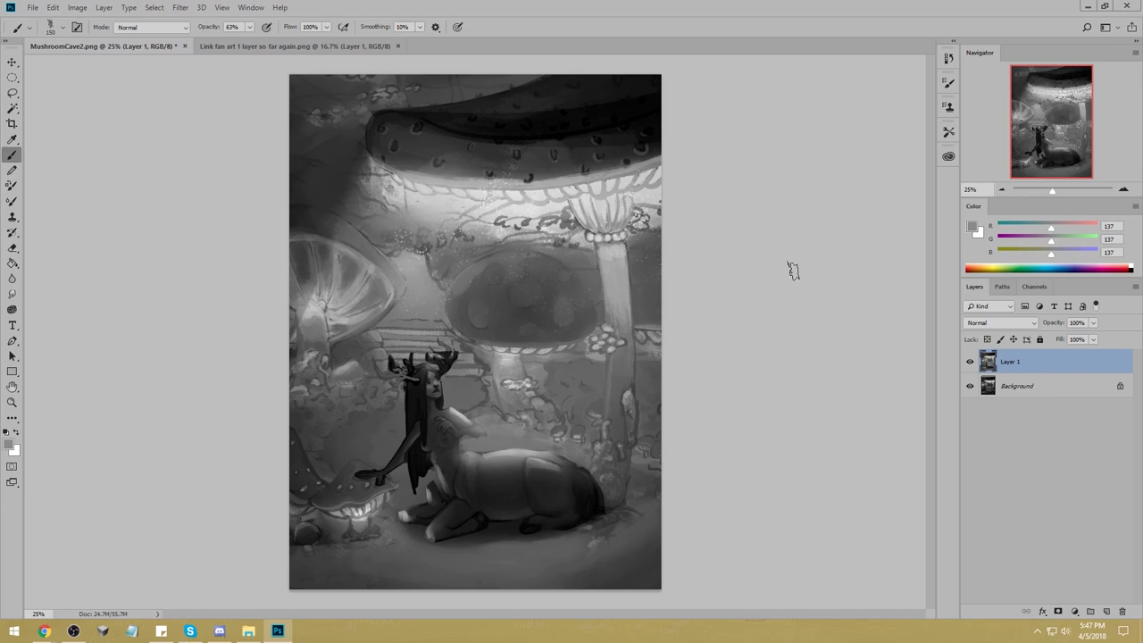
left_click(970, 362)
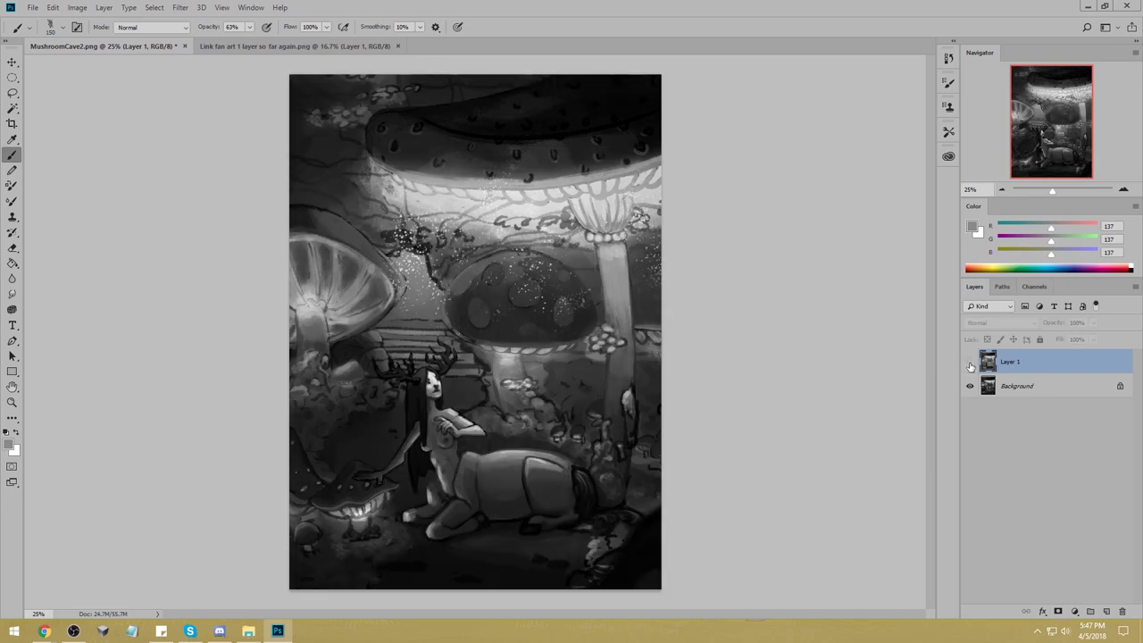
left_click(970, 363)
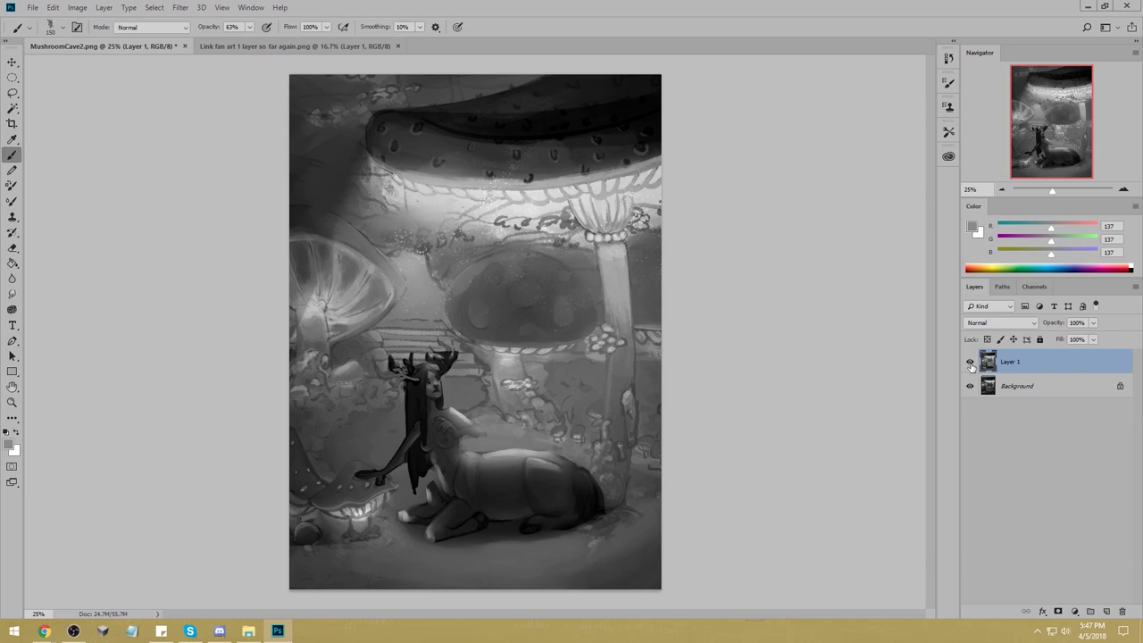
left_click(969, 362)
left_click(971, 364)
key("ctrl+minus")
key("ctrl+minus")
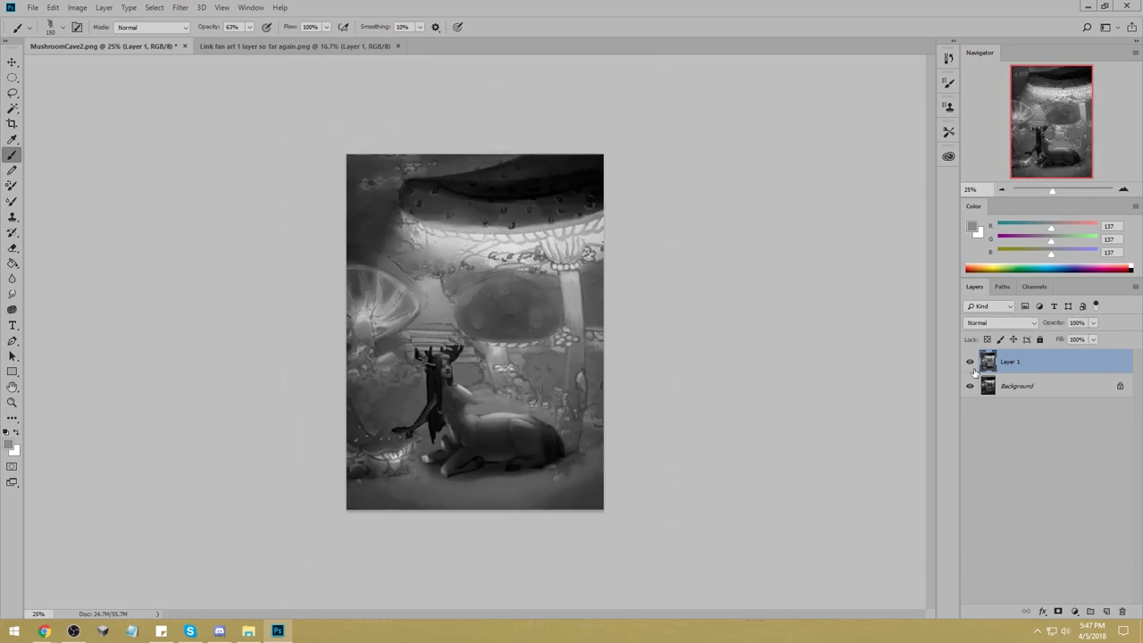
left_click(970, 363)
left_click(969, 362)
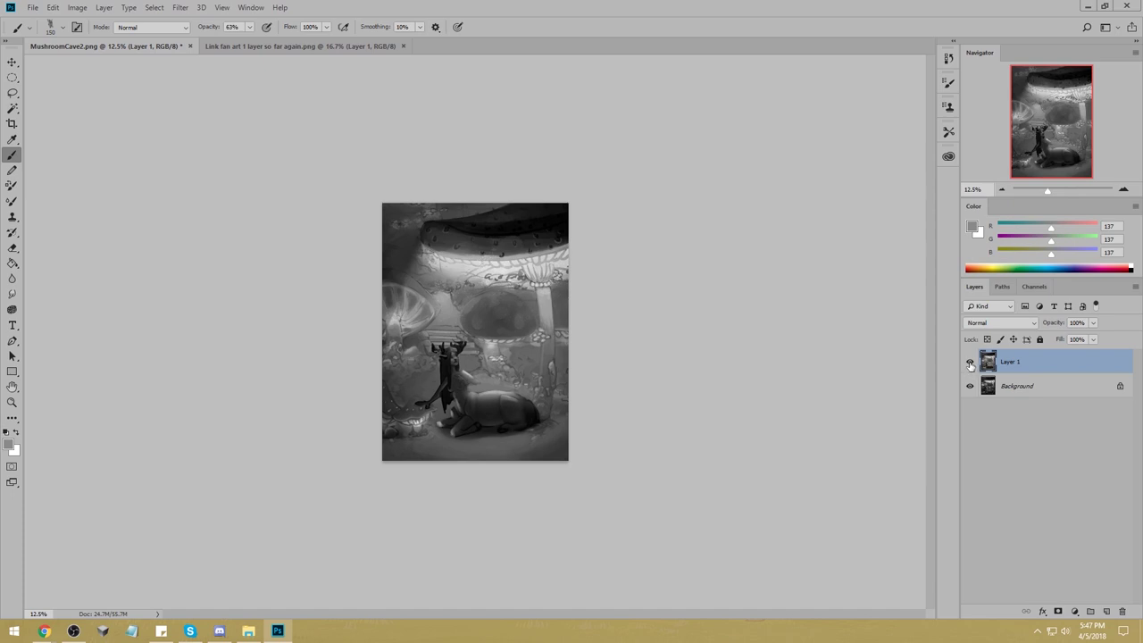
Choose a soft round brush, sample dark grey from the deer's body and enlarge the brush to 1700 px.
right_click(488, 373)
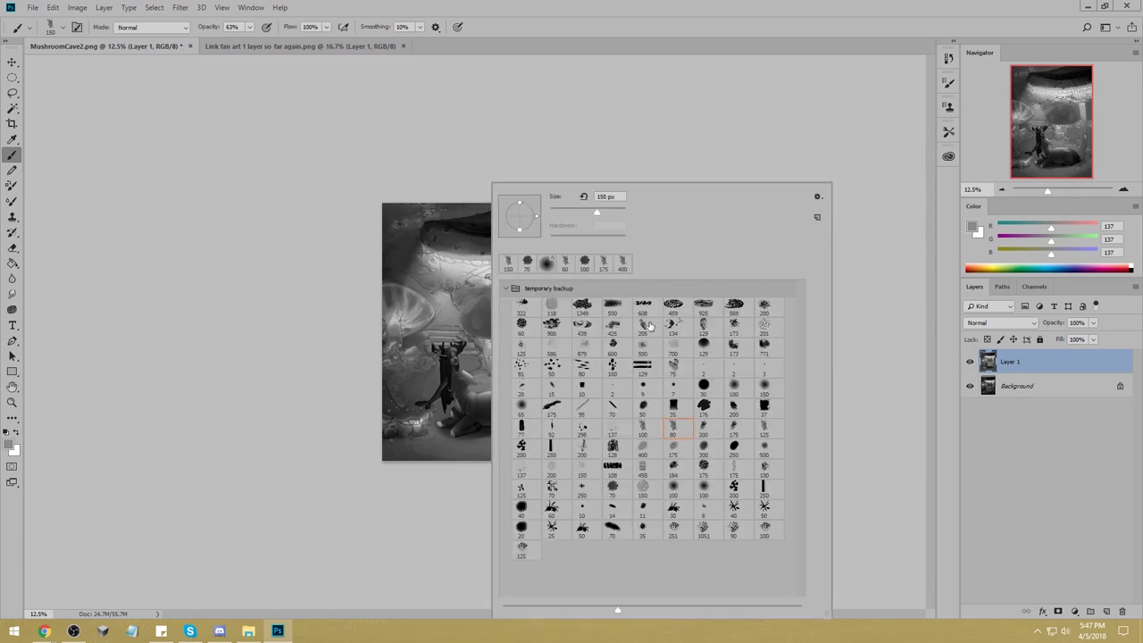
left_click(734, 389)
left_click(689, 120)
left_click(481, 393, "alt")
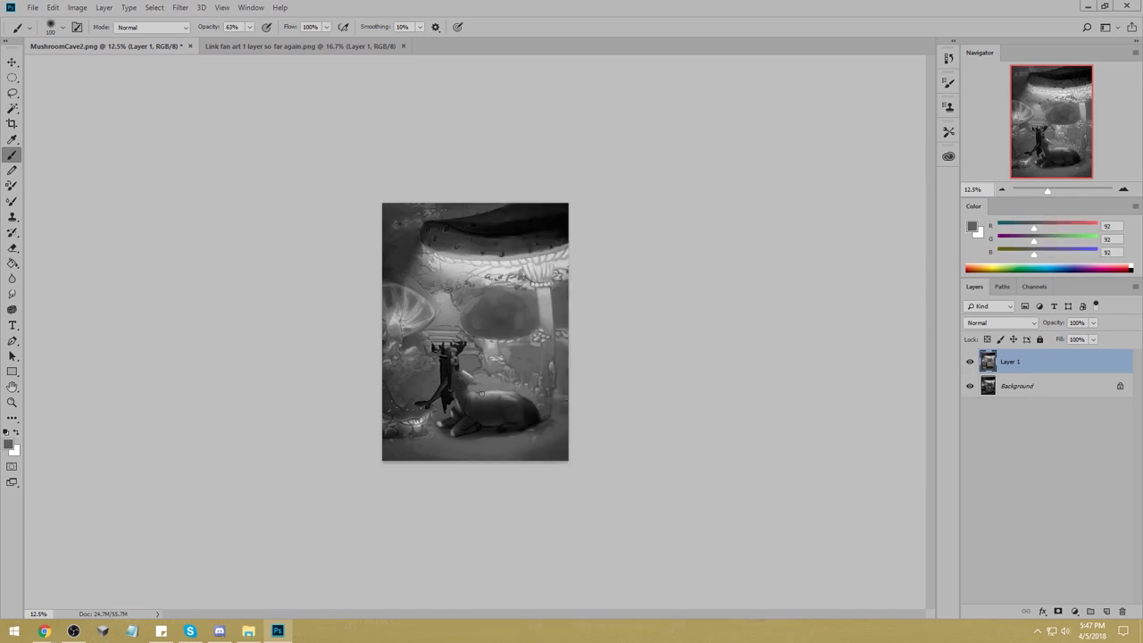
key("bracketright")
key("bracketright")
key("bracketright")
key("bracketright")
key("bracketright")
key("bracketright")
key("bracketright")
key("bracketright")
key("bracketright")
key("bracketright")
key("bracketright")
key("bracketright")
key("bracketright")
key("bracketright")
key("bracketright")
key("bracketright")
key("bracketright")
key("bracketright")
key("bracketright")
key("bracketright")
Set the brush blending to Lighten, resample the grey from the ground below the deer and undo the last change.
left_click(159, 30)
left_click(134, 121)
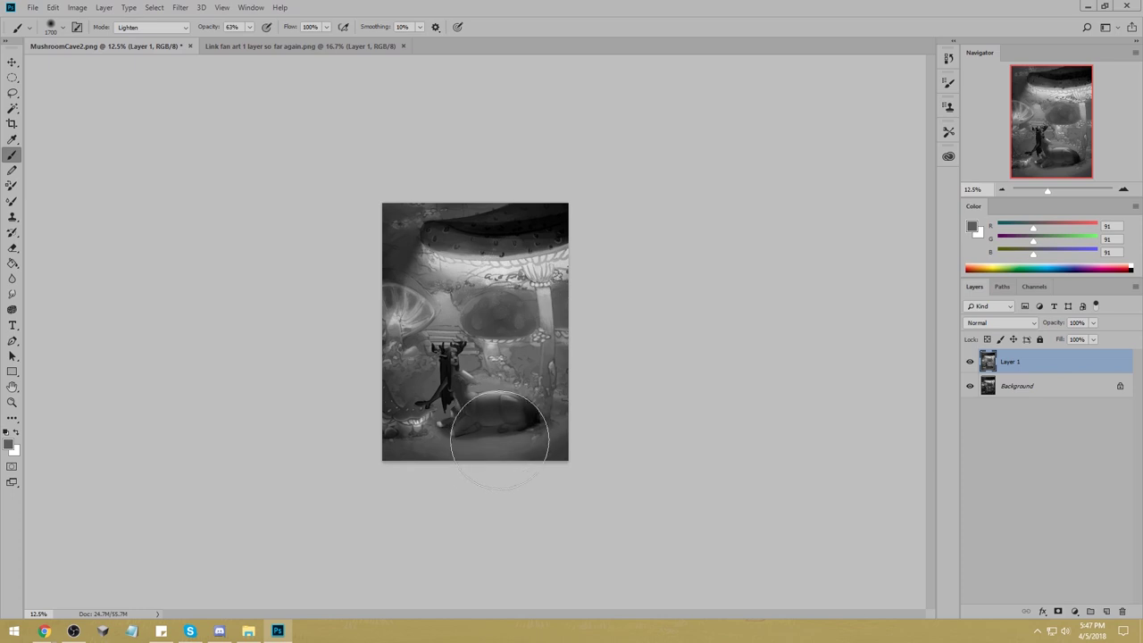
left_click(497, 438, "alt")
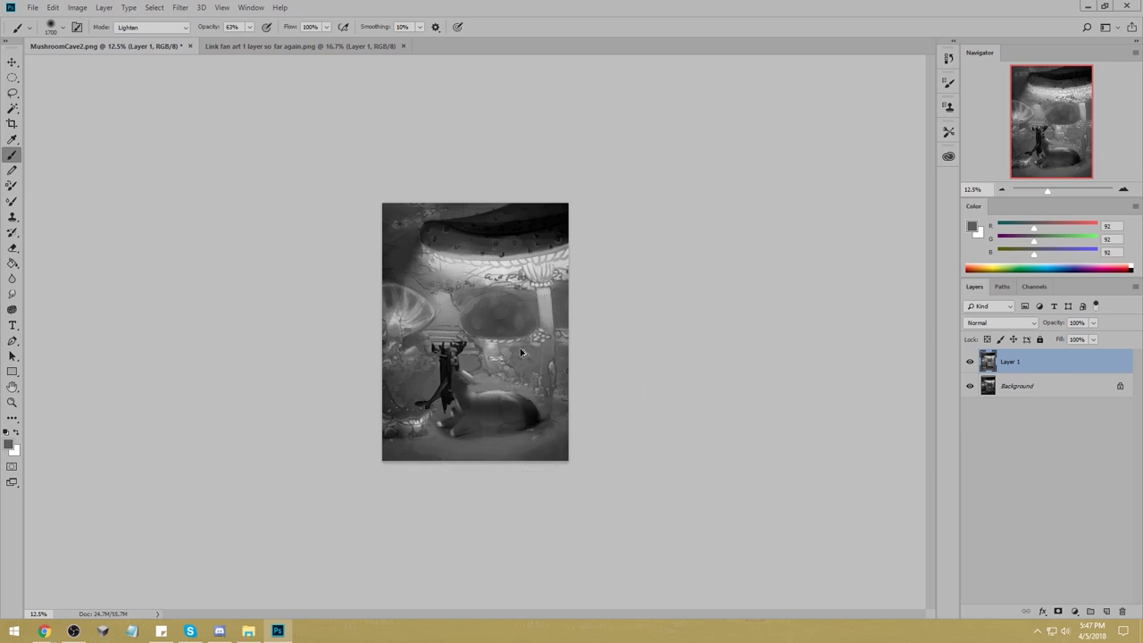
key("ctrl+z")
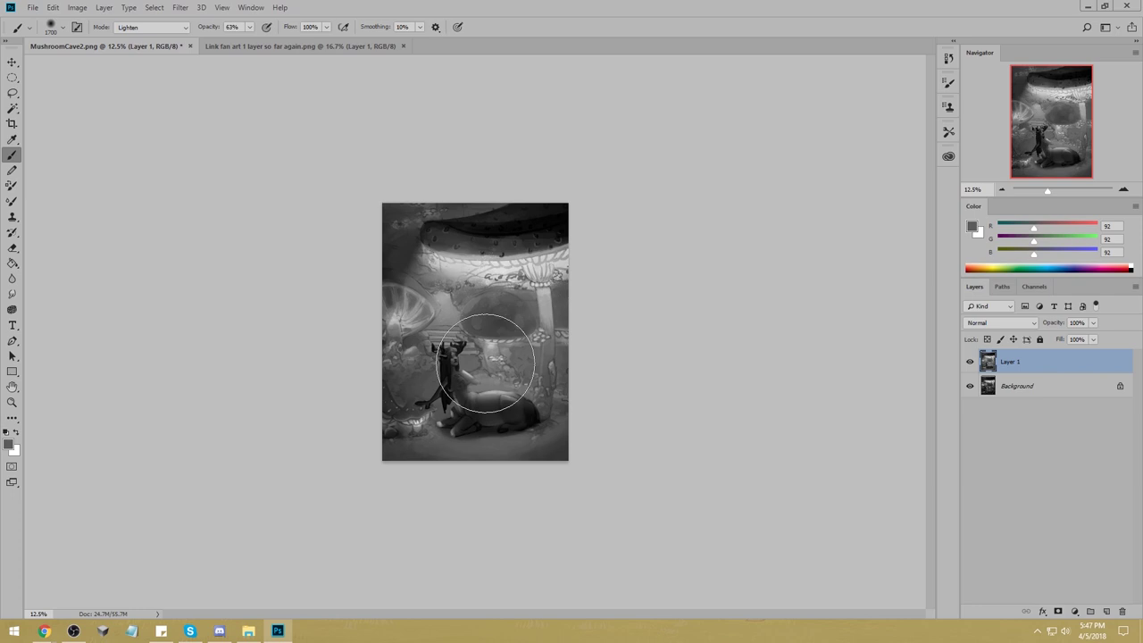
Merge the repainted Layer 1 down into the Background and close MushroomCave2.png with its changes saved.
left_click(970, 361)
left_click(970, 361)
right_click(1026, 359)
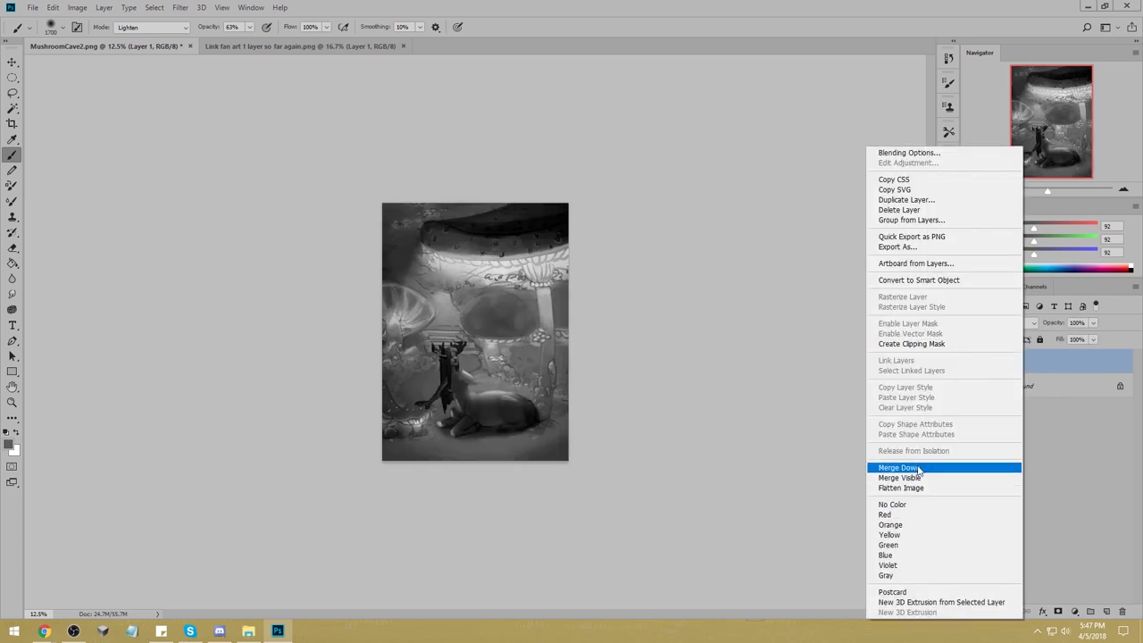
left_click(919, 469)
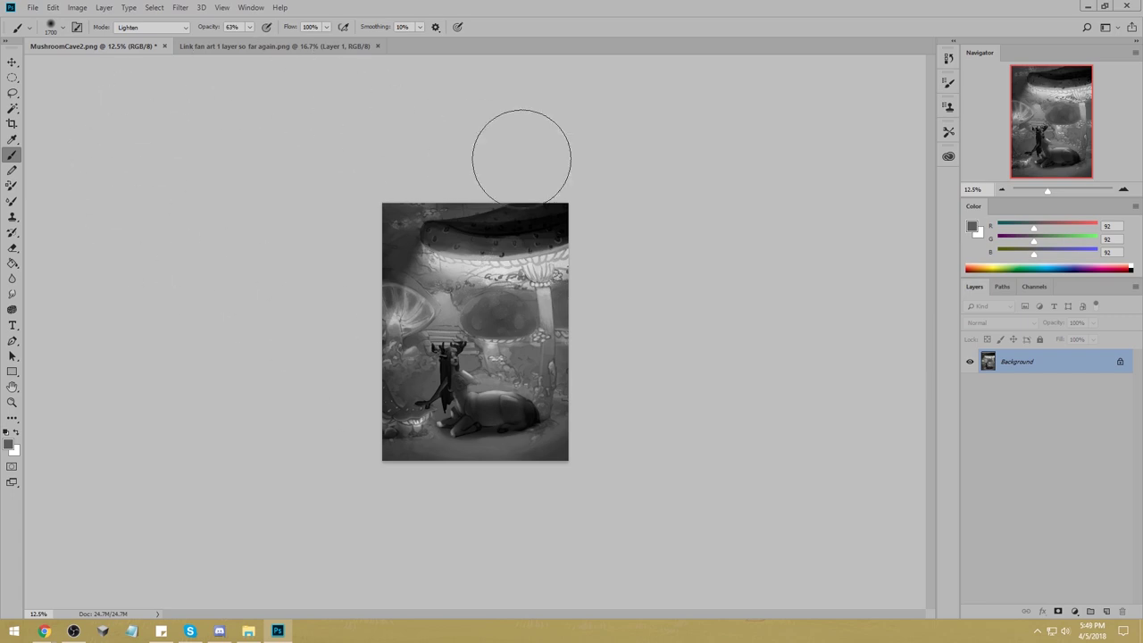
left_click(164, 46)
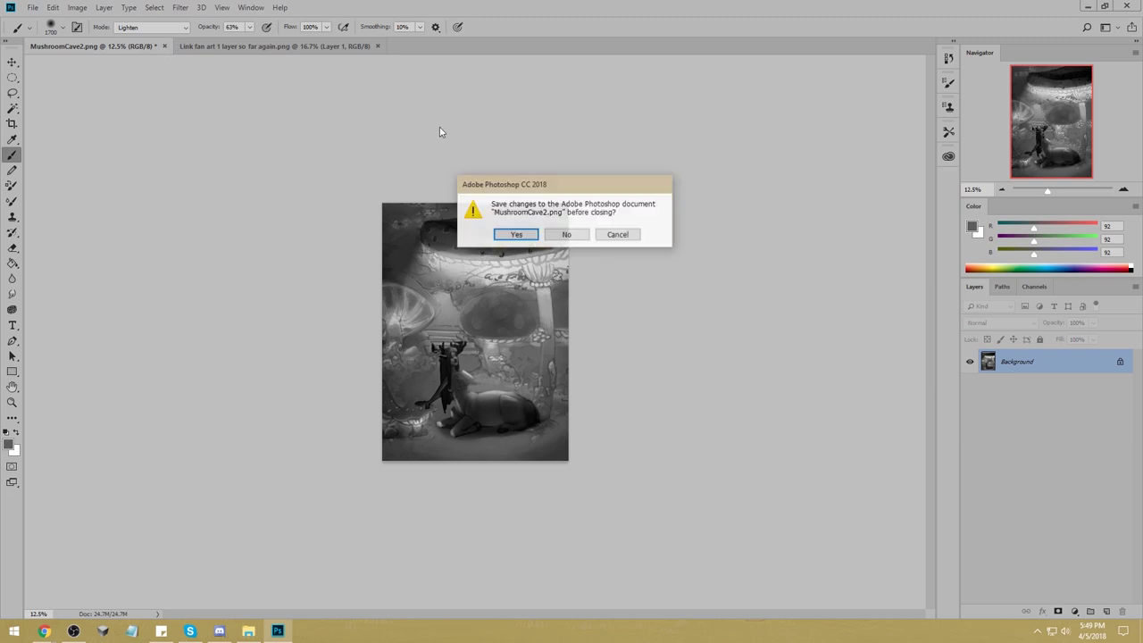
left_click(515, 237)
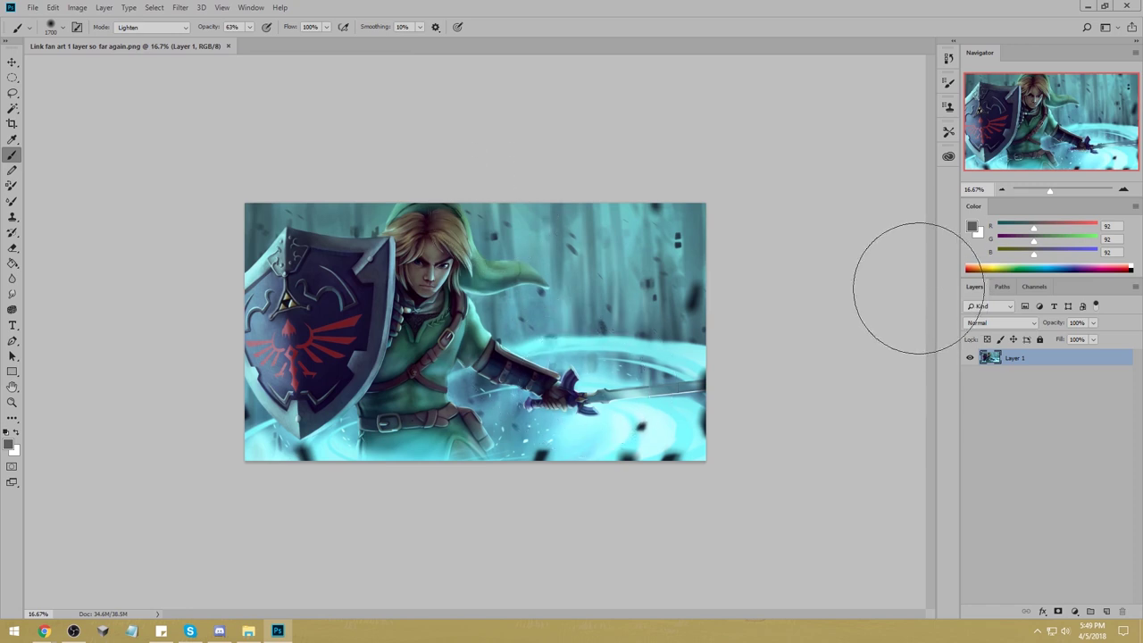
Select the teal backdrop beside the character with the Magic Wand at tolerance 40, including its dark specks.
left_click(14, 109)
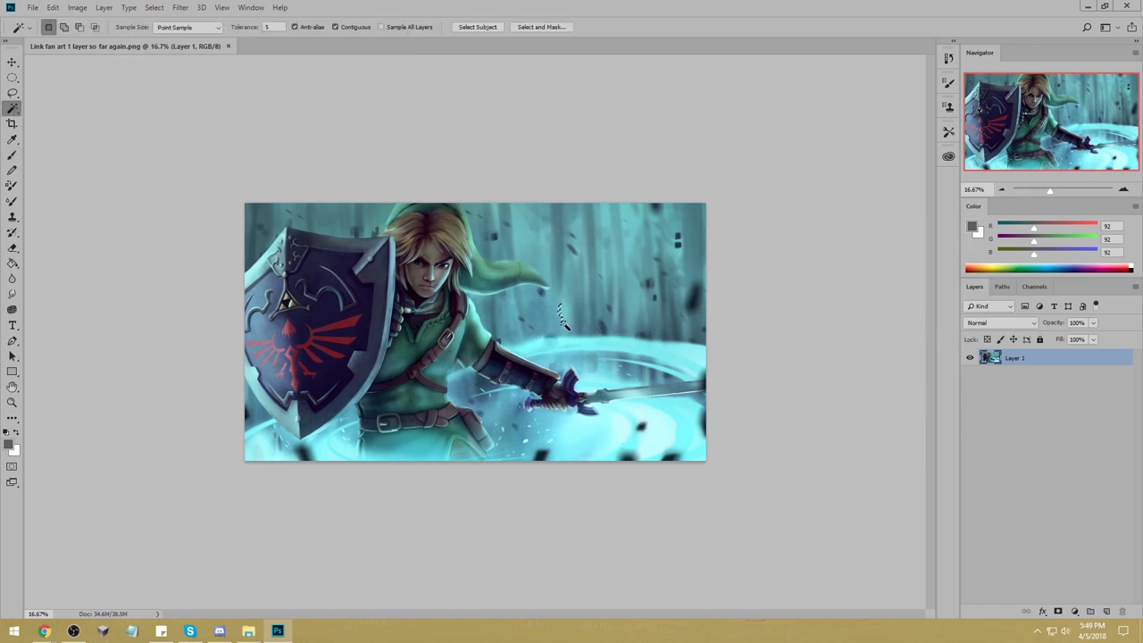
double_click(273, 27)
type("3")
type("0")
left_click(527, 257)
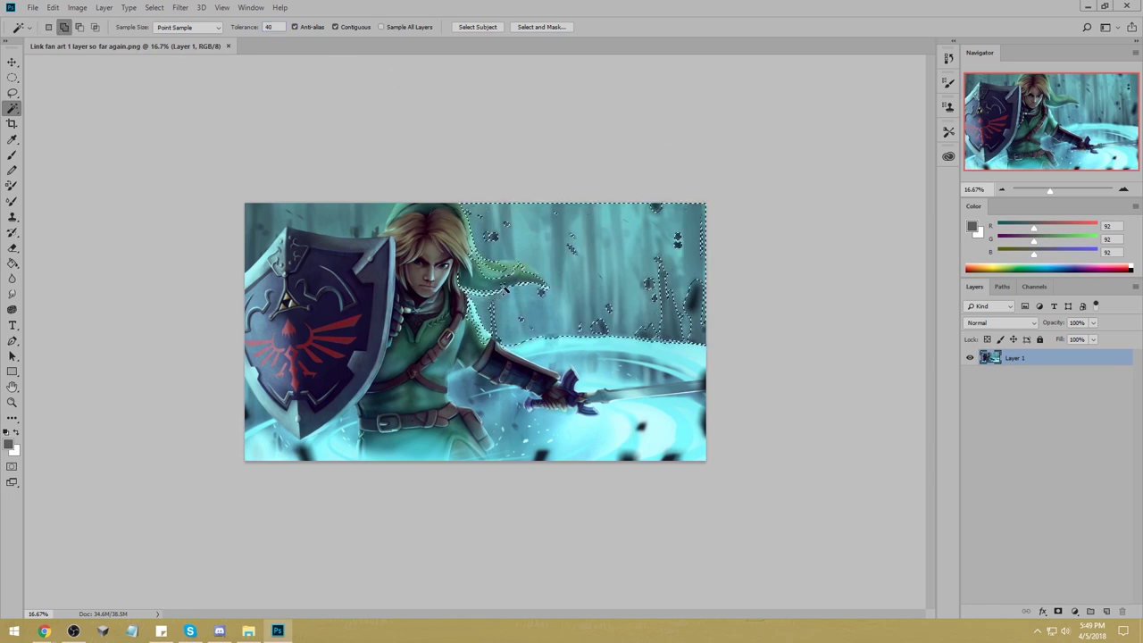
key("shift")
left_click(690, 304, "shift")
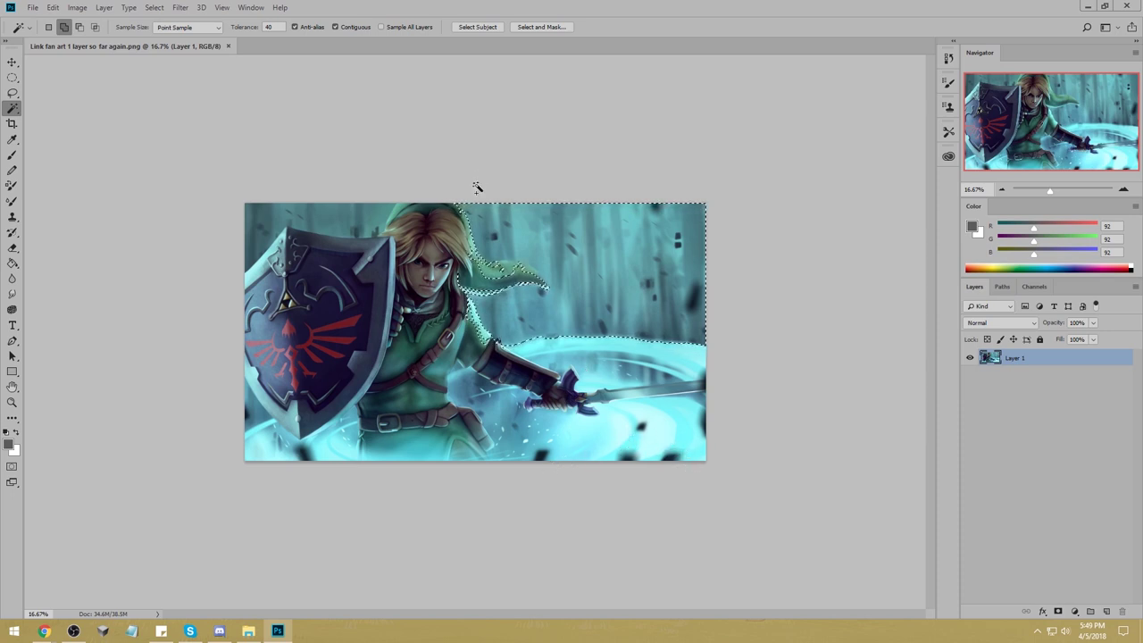
Subtract the stray patches on the character's green hat from the backdrop selection with the Lasso.
key("l")
key("alt")
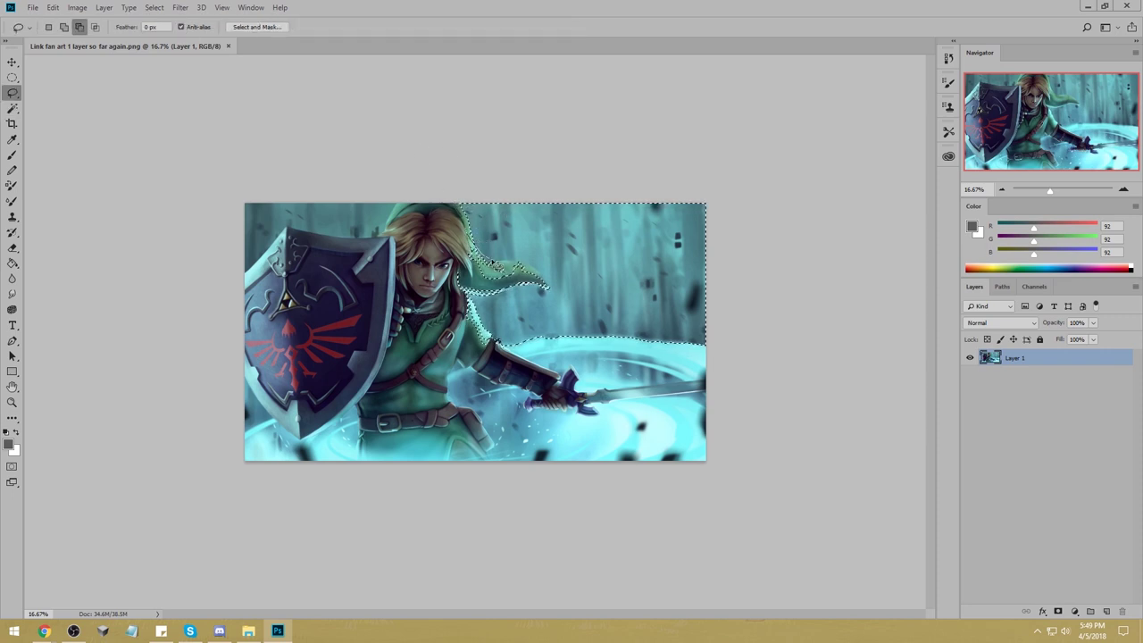
left_click_drag(492, 262, 483, 255)
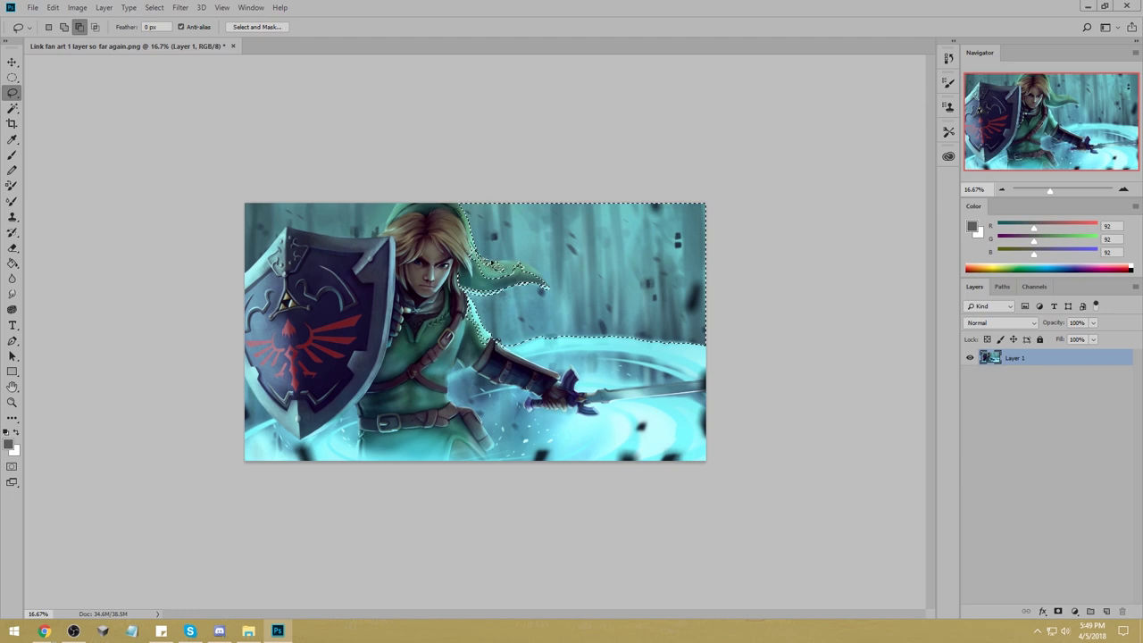
mouse_move(488, 286)
left_mouse_down()
mouse_move(484, 261)
mouse_move(473, 260)
left_mouse_up()
key("alt")
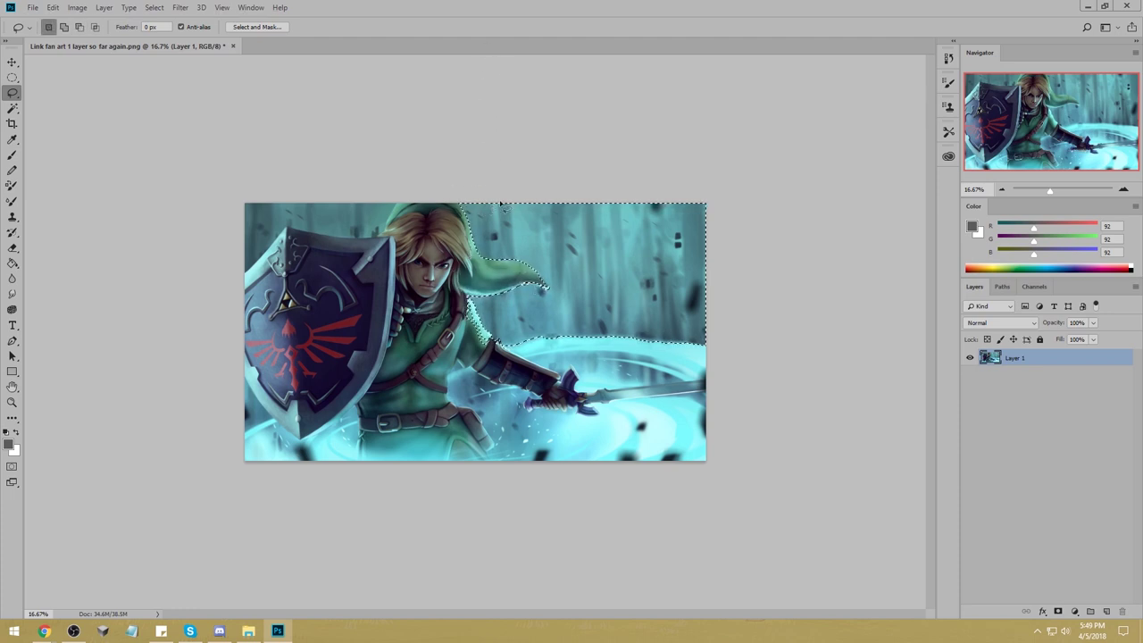
key("alt")
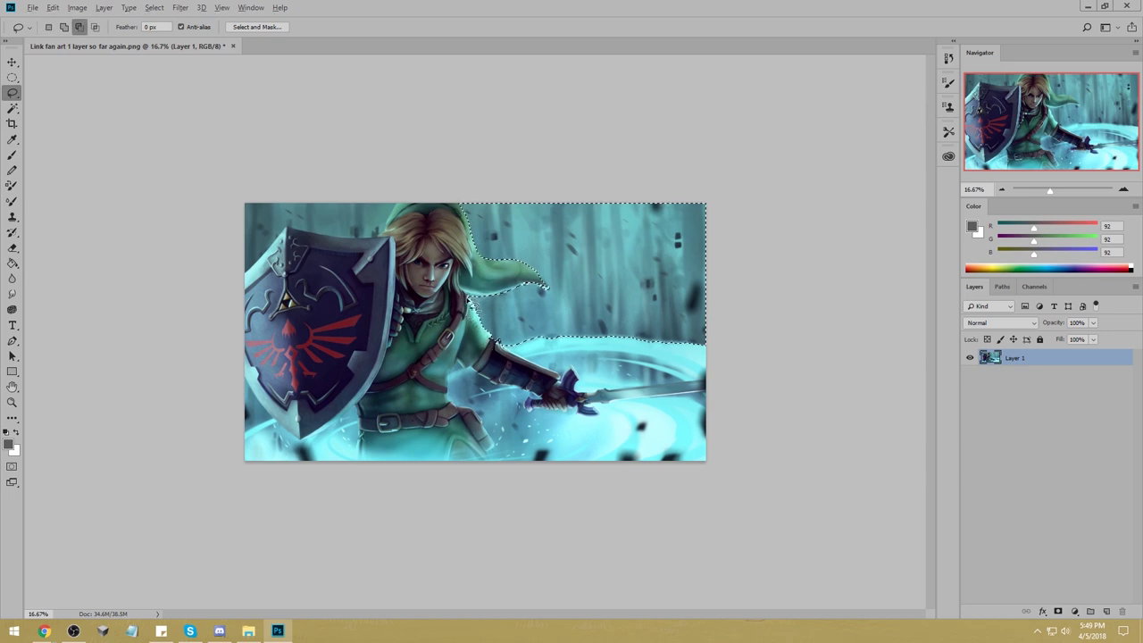
key("alt")
key("alt")
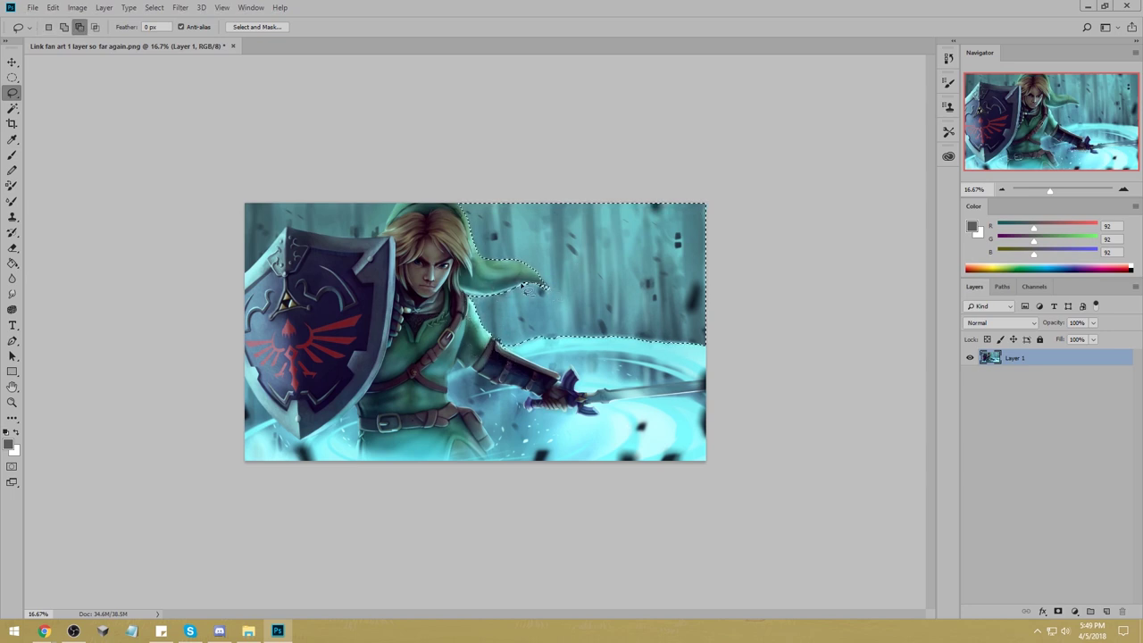
Refine the backdrop selection around the tip and lower edge of the hat by adding and subtracting Lasso areas.
key("shift")
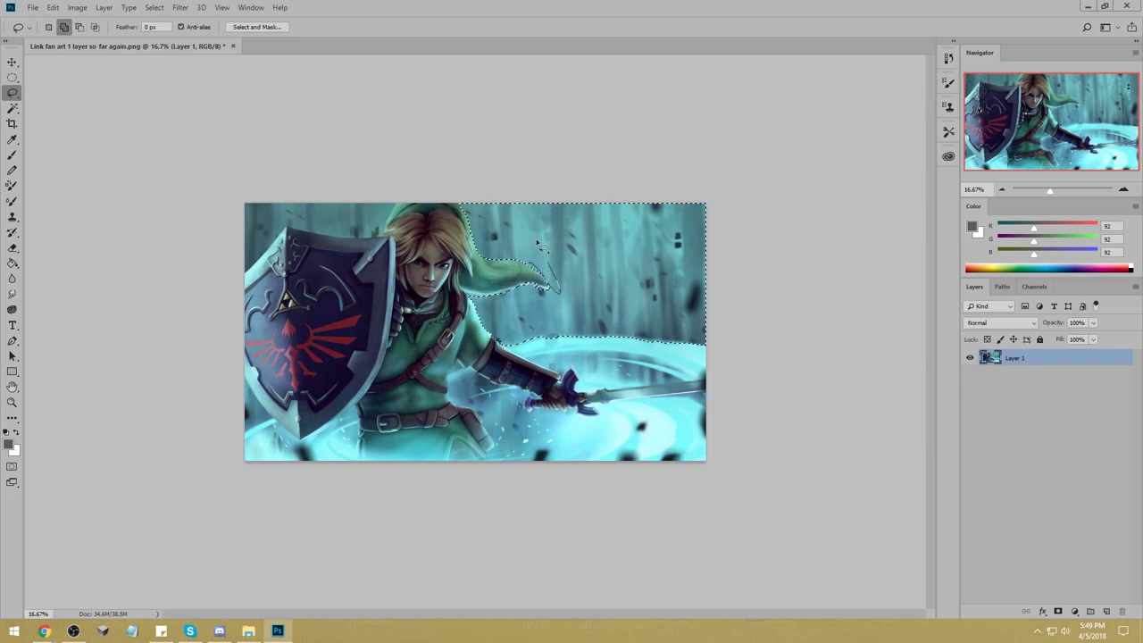
left_click_drag(536, 243, 536, 270)
key("shift")
key("shift")
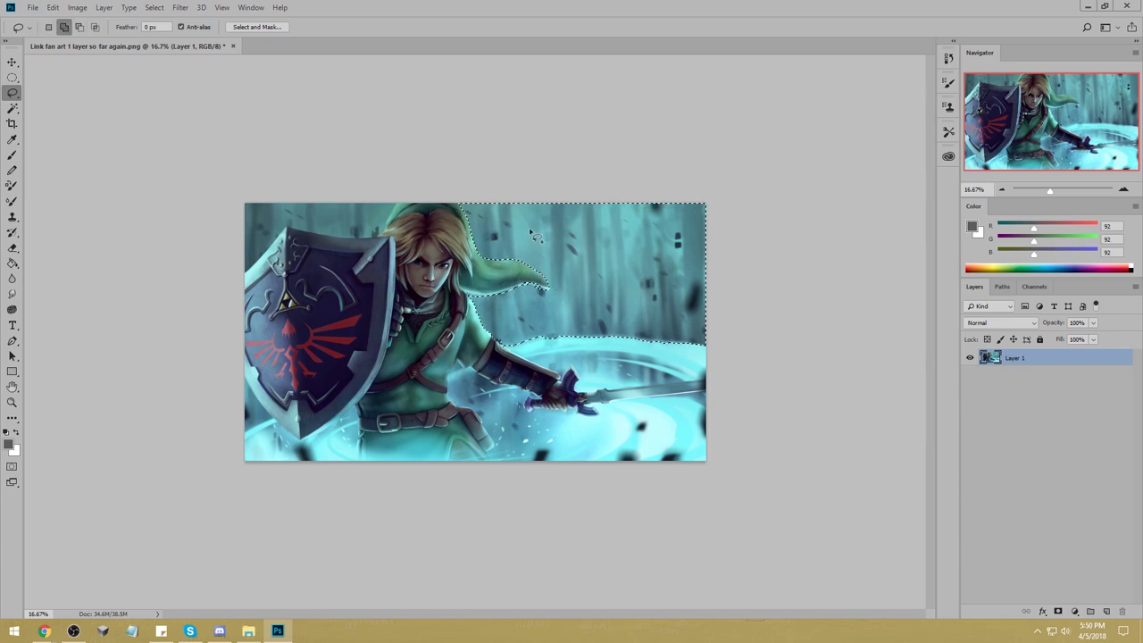
key("shift")
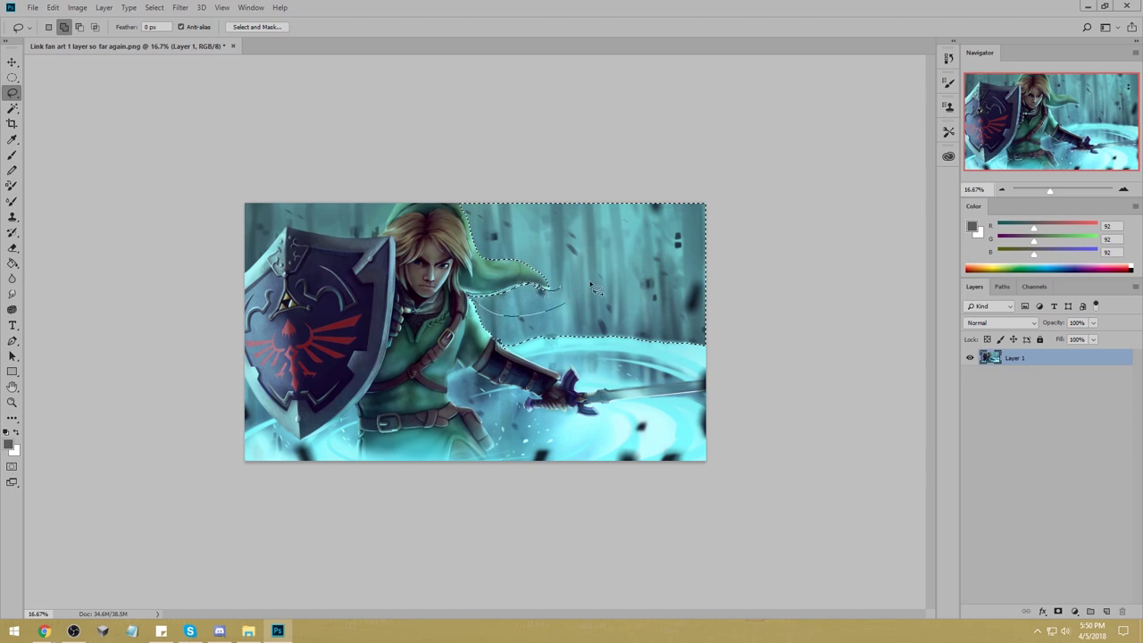
left_click_drag(591, 284, 581, 295)
key("alt")
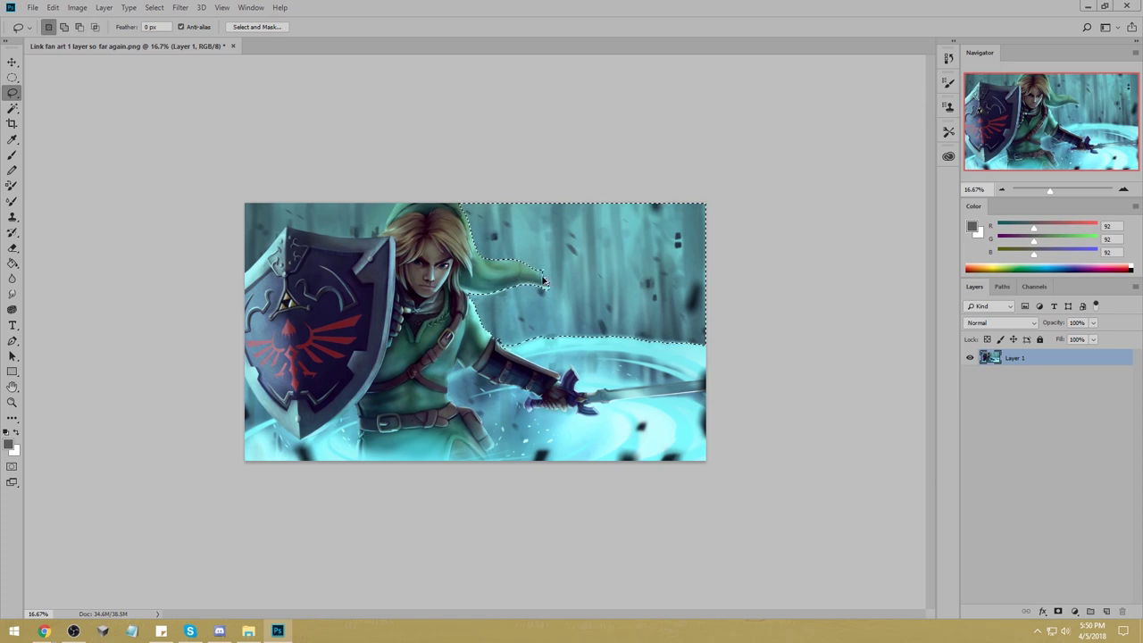
key("alt")
key("alt")
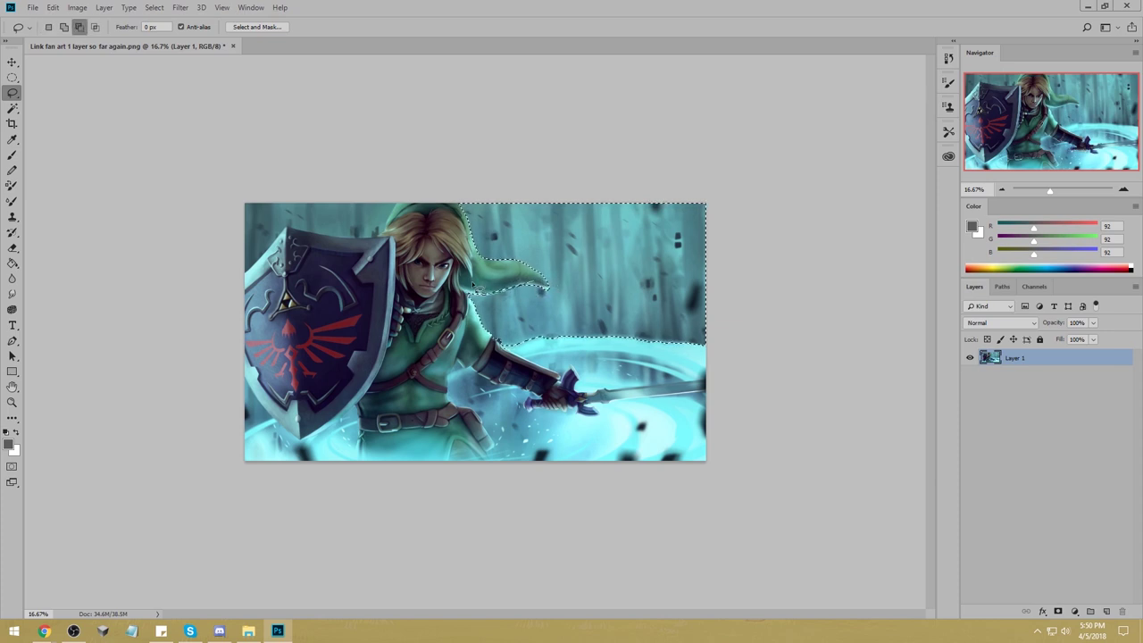
key("alt")
key("alt")
Add the backdrop above the shield and the water below it, up to the tunic, to the selection.
mouse_move(399, 202)
left_mouse_down("shift")
mouse_move(384, 234)
mouse_move(352, 238)
mouse_move(477, 176)
left_mouse_up("shift")
key("shift")
mouse_move(314, 241)
left_mouse_down()
mouse_move(273, 252)
mouse_move(286, 148)
mouse_move(279, 228)
mouse_move(202, 282)
mouse_move(282, 221)
mouse_move(246, 211)
mouse_move(293, 221)
mouse_move(301, 196)
mouse_move(285, 229)
mouse_move(200, 291)
left_mouse_up()
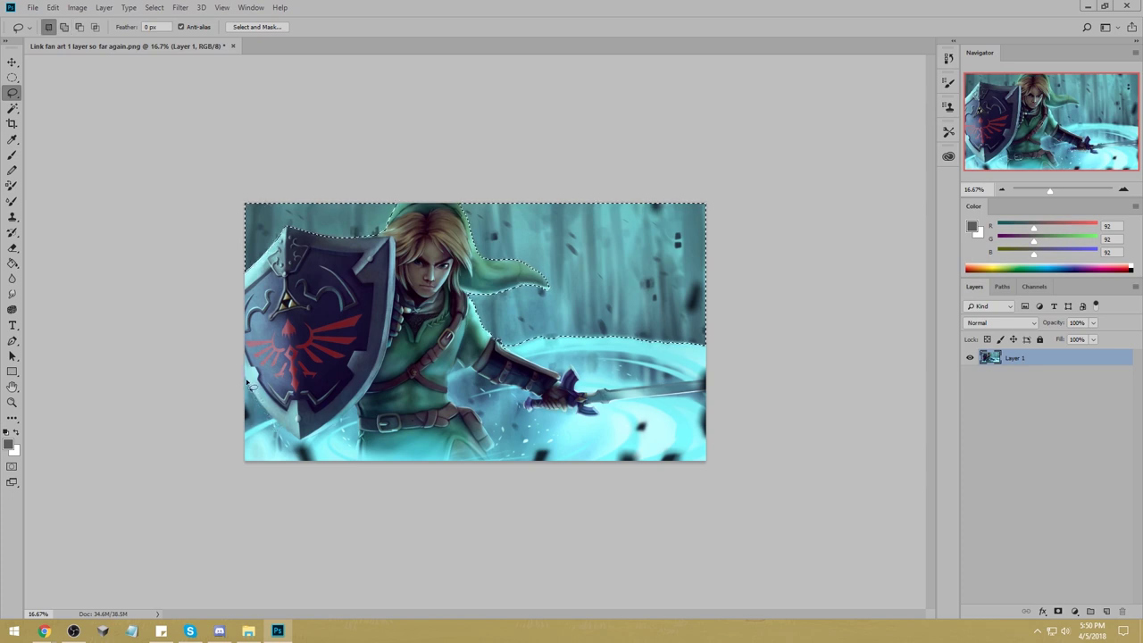
key("shift")
mouse_move(253, 384)
left_mouse_down()
mouse_move(295, 442)
mouse_move(214, 484)
left_mouse_up()
key("shift")
mouse_move(295, 442)
left_mouse_down()
mouse_move(356, 412)
mouse_move(351, 446)
mouse_move(284, 480)
mouse_move(358, 412)
mouse_move(297, 443)
mouse_move(355, 410)
mouse_move(332, 457)
left_mouse_up()
key("shift")
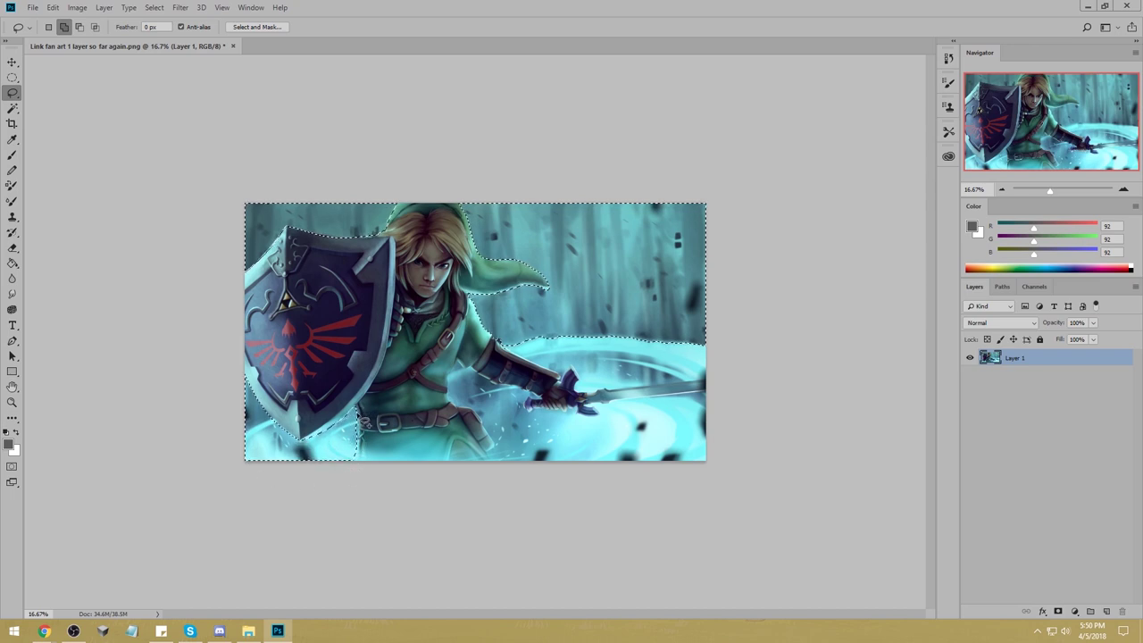
left_click_drag(356, 414, 346, 474)
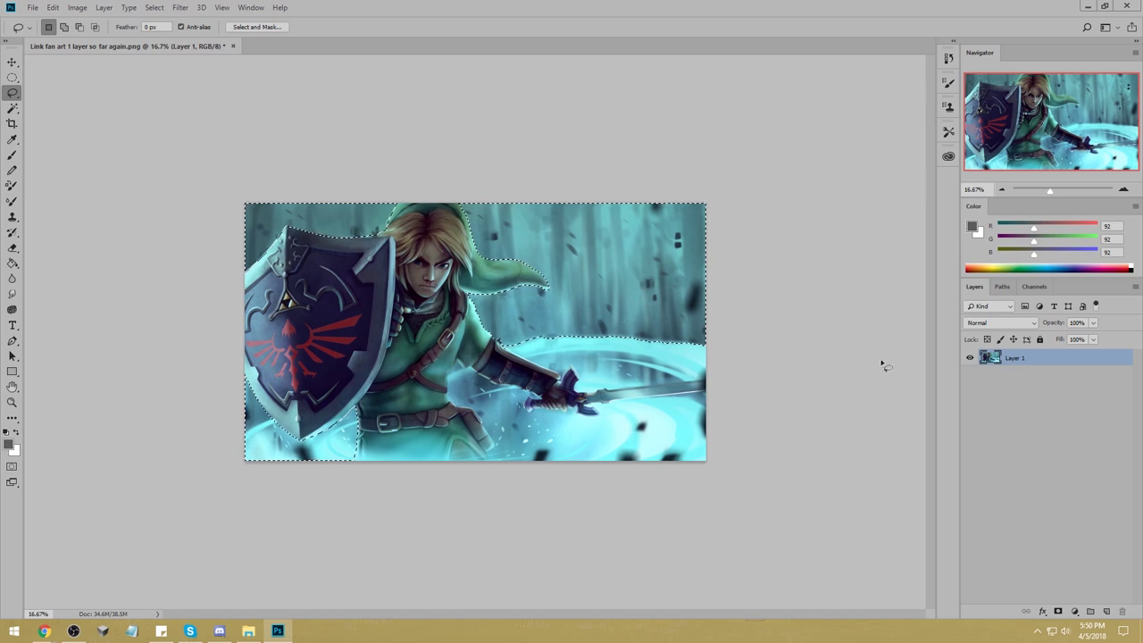
Add a new layer and extend the selection over the water above and below the sword arm and blade.
key("ctrl+shift+alt+n")
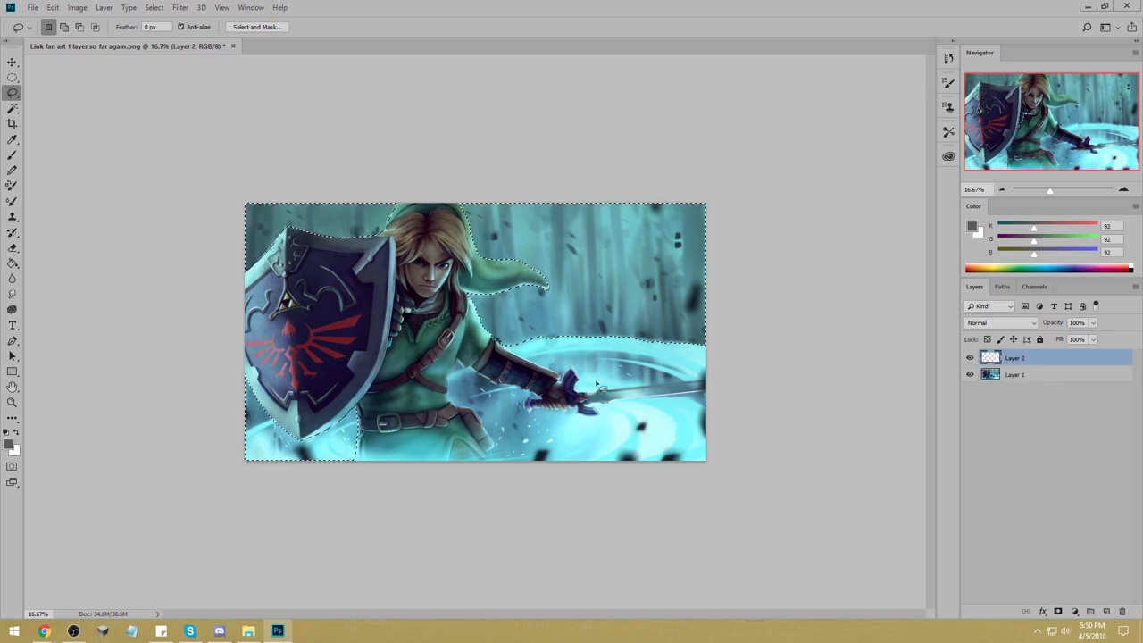
key("m")
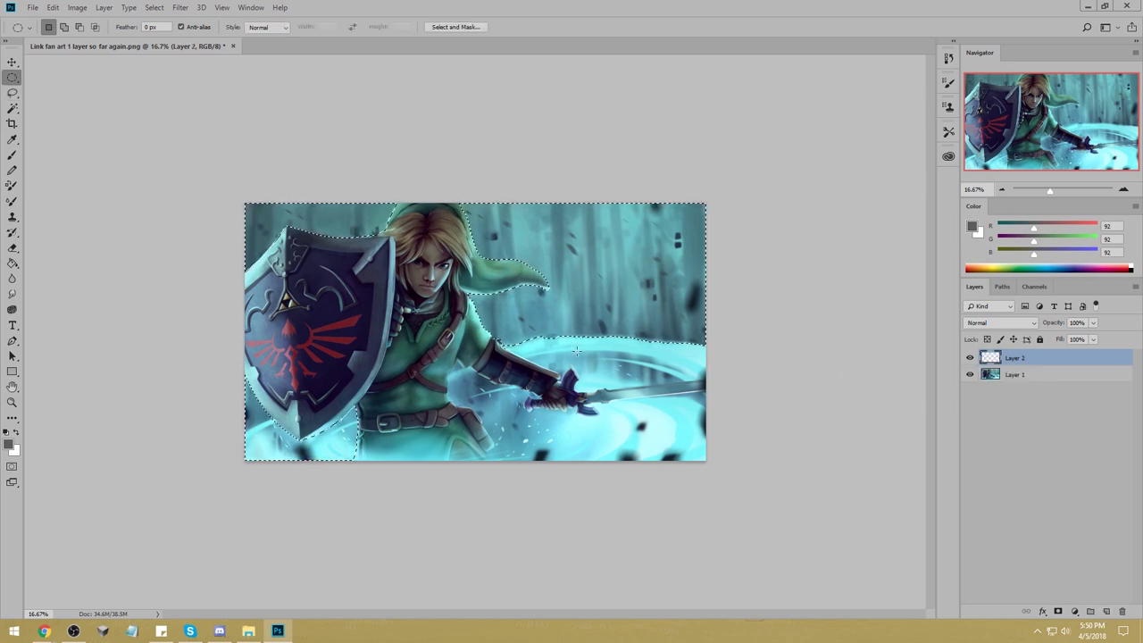
key("l")
mouse_move(543, 370)
left_mouse_down()
mouse_move(560, 381)
mouse_move(587, 301)
left_mouse_up()
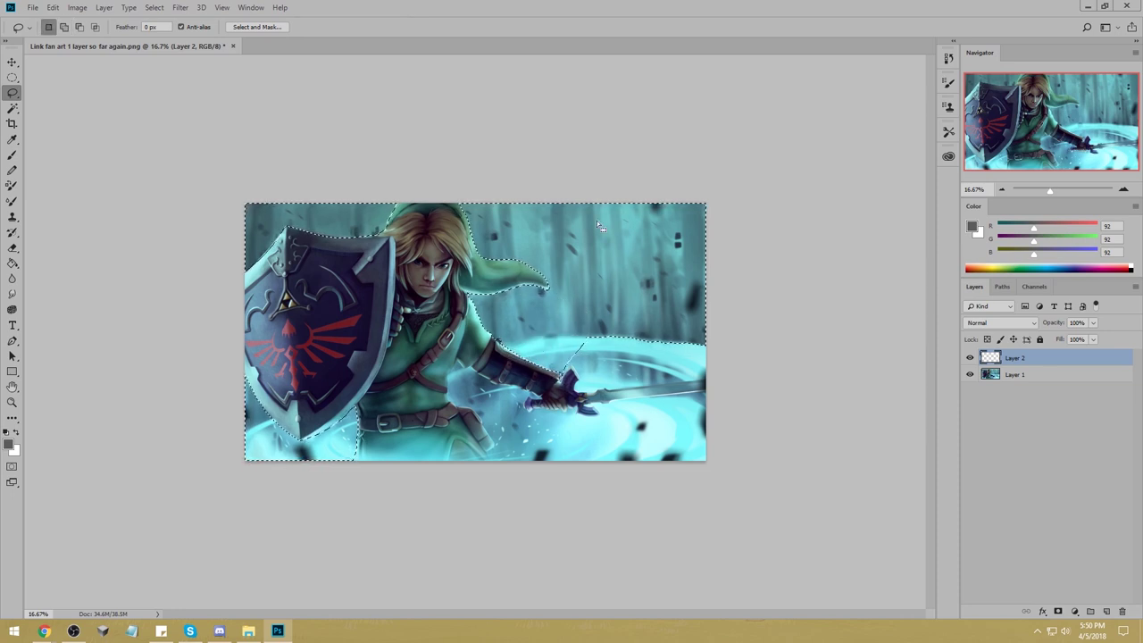
mouse_move(572, 364)
left_mouse_down()
mouse_move(561, 375)
mouse_move(637, 309)
mouse_move(585, 379)
mouse_move(576, 346)
mouse_move(570, 361)
left_mouse_up()
mouse_move(706, 380)
left_mouse_down()
mouse_move(606, 391)
mouse_move(788, 314)
left_mouse_up()
mouse_move(594, 392)
left_mouse_down()
mouse_move(582, 391)
mouse_move(602, 370)
mouse_move(616, 386)
mouse_move(598, 390)
mouse_move(620, 375)
mouse_move(597, 398)
mouse_move(614, 382)
mouse_move(742, 361)
mouse_move(611, 418)
mouse_move(779, 382)
mouse_move(613, 402)
mouse_move(625, 419)
mouse_move(609, 422)
mouse_move(867, 467)
mouse_move(558, 472)
mouse_move(582, 424)
mouse_move(527, 413)
mouse_move(554, 414)
mouse_move(536, 416)
mouse_move(584, 437)
mouse_move(579, 423)
mouse_move(527, 410)
mouse_move(531, 425)
mouse_move(603, 452)
mouse_move(572, 438)
left_mouse_up()
mouse_move(502, 457)
left_mouse_down()
mouse_move(504, 430)
mouse_move(491, 452)
mouse_move(488, 418)
mouse_move(488, 451)
mouse_move(534, 428)
mouse_move(490, 422)
mouse_move(504, 458)
mouse_move(490, 453)
mouse_move(493, 462)
mouse_move(510, 449)
mouse_move(484, 455)
mouse_move(494, 418)
mouse_move(504, 458)
mouse_move(507, 403)
mouse_move(493, 417)
mouse_move(520, 458)
mouse_move(489, 392)
mouse_move(533, 422)
mouse_move(505, 424)
left_mouse_up()
Refine the selection with the Lasso to include the water between the forearm and the waist.
key("shift")
key("shift")
key("alt")
key("shift")
key("shift")
key("shift")
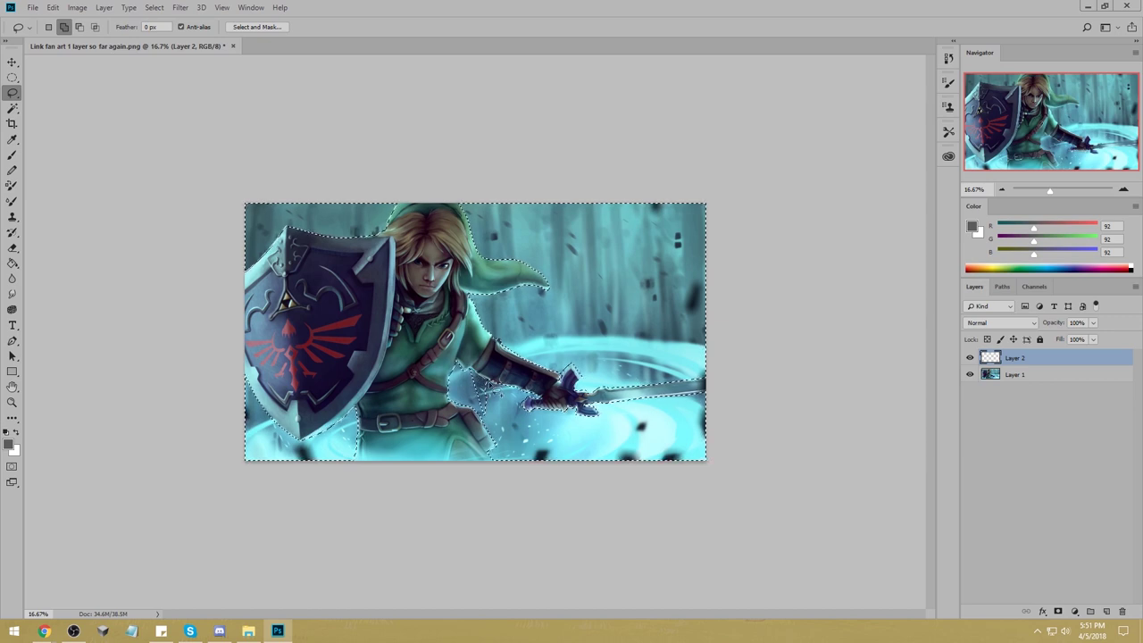
left_click_drag(487, 398, 482, 386)
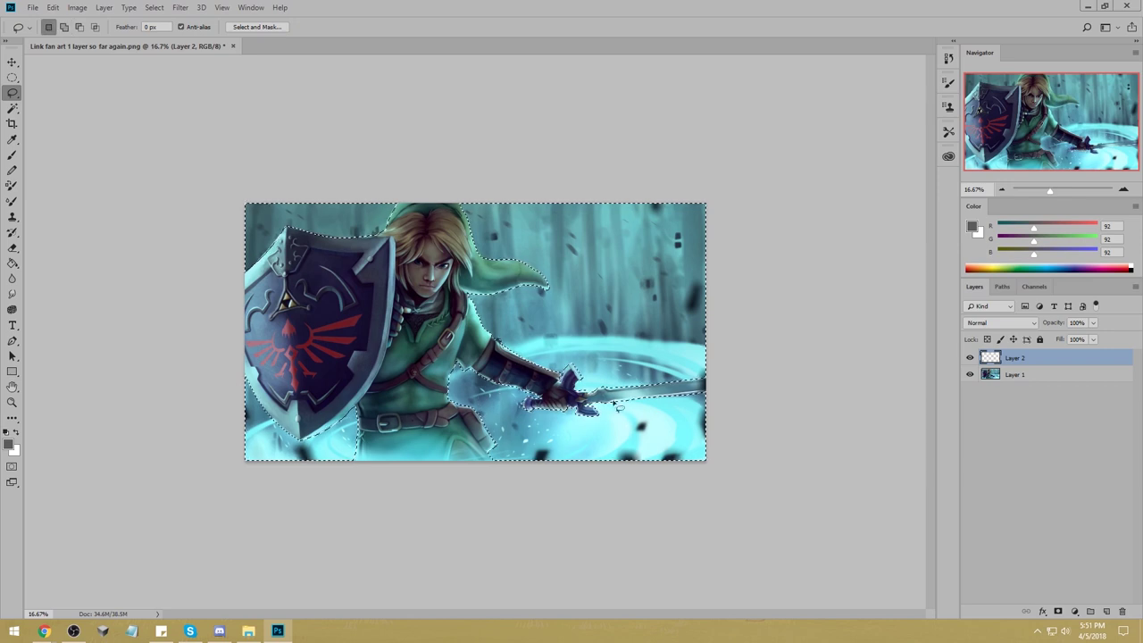
Fill the selected background with the dark grey foreground colour on another new layer.
left_click(1106, 611)
key("g")
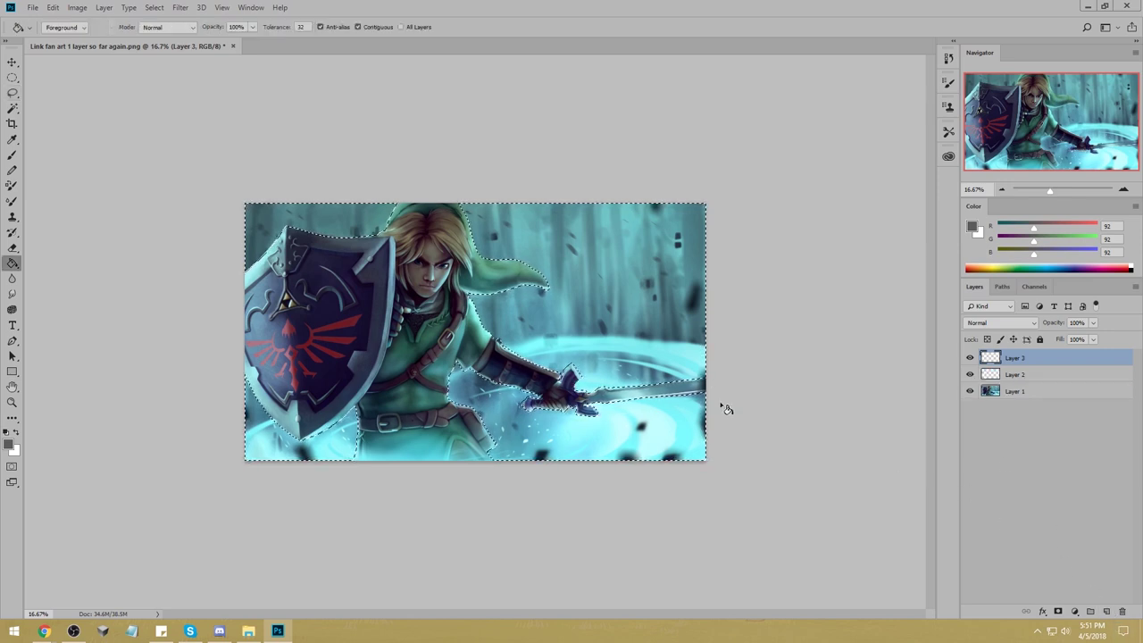
left_click(615, 315)
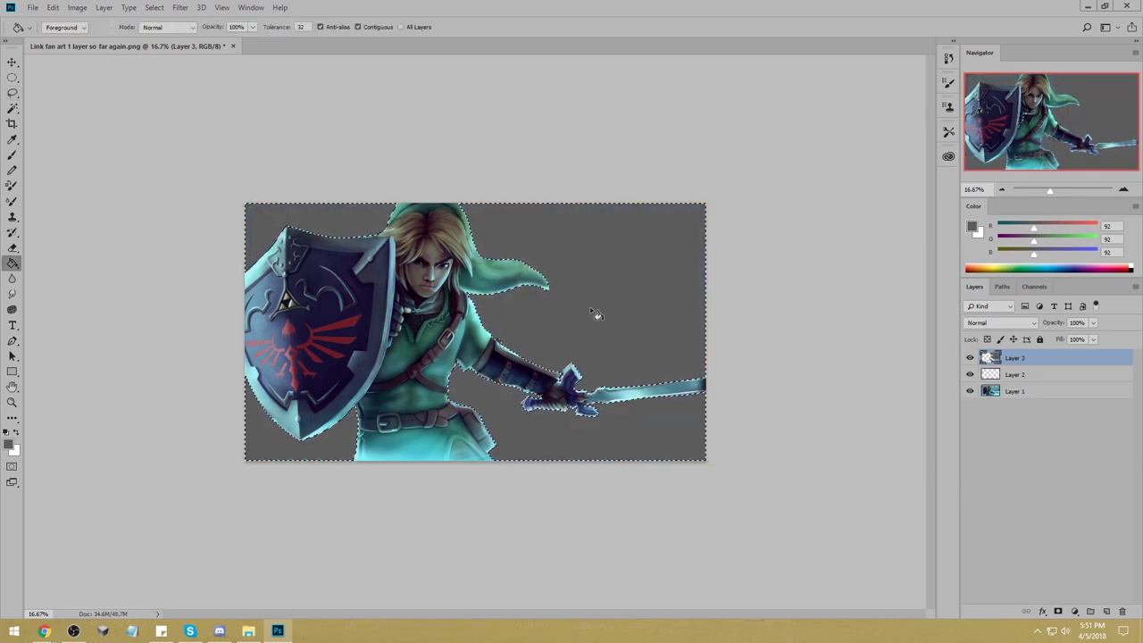
Invert the selection to cover the character and hide the grey-filled background layer.
key("m")
right_click(599, 314)
left_click(616, 323)
left_click(969, 358)
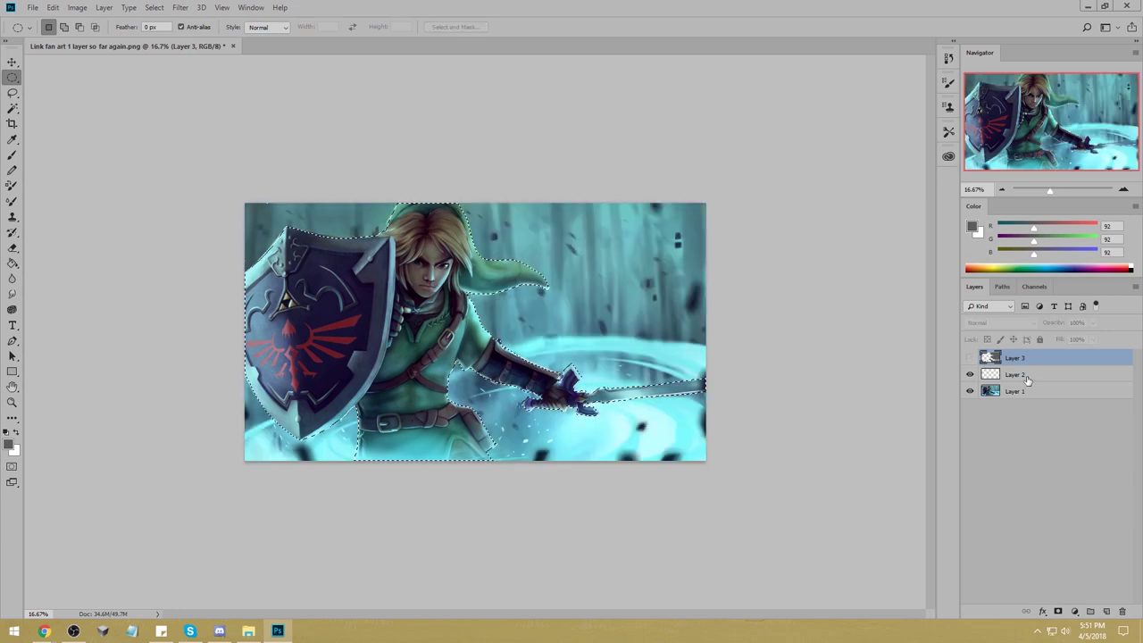
Add a new layer above Layer 1 and fill the selected character with dark navy sampled from the forearm.
left_click(1025, 375)
left_click(1030, 393)
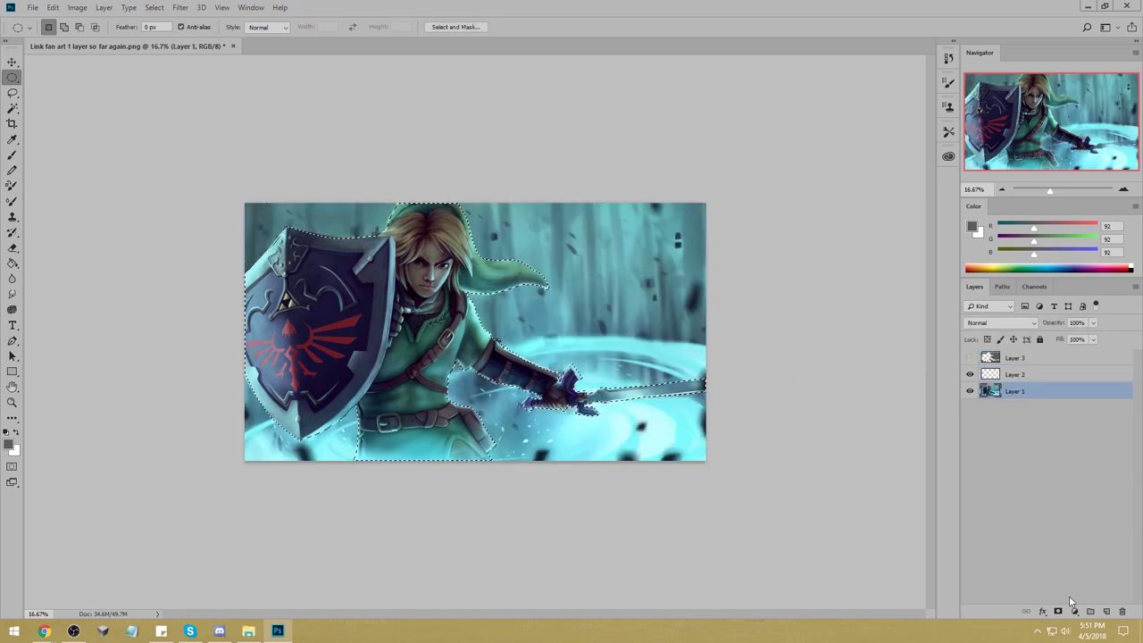
left_click(1106, 613)
key("g")
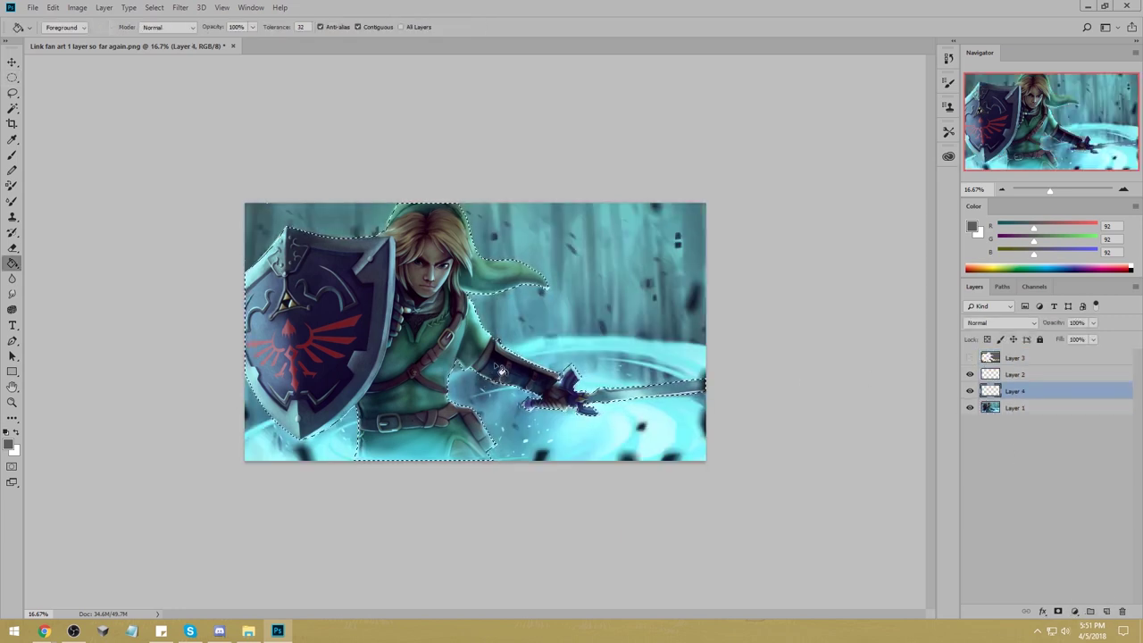
left_click(497, 365, "alt")
left_click(536, 396)
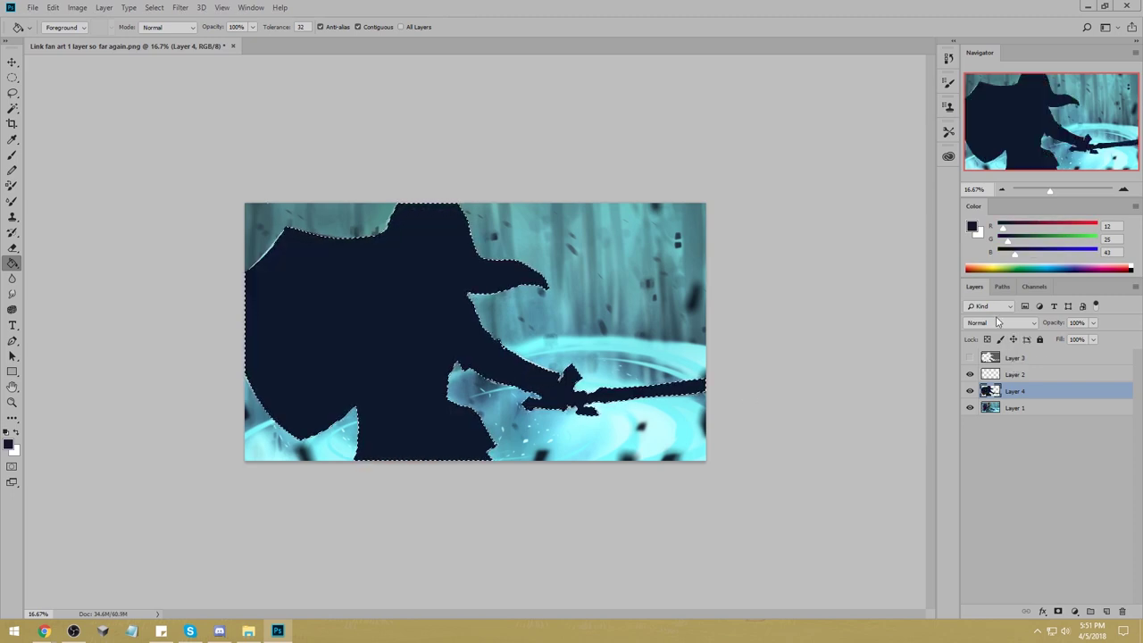
Set the navy character layer's blend mode to Darken and its fill to 45%.
left_click(998, 322)
left_click(975, 360)
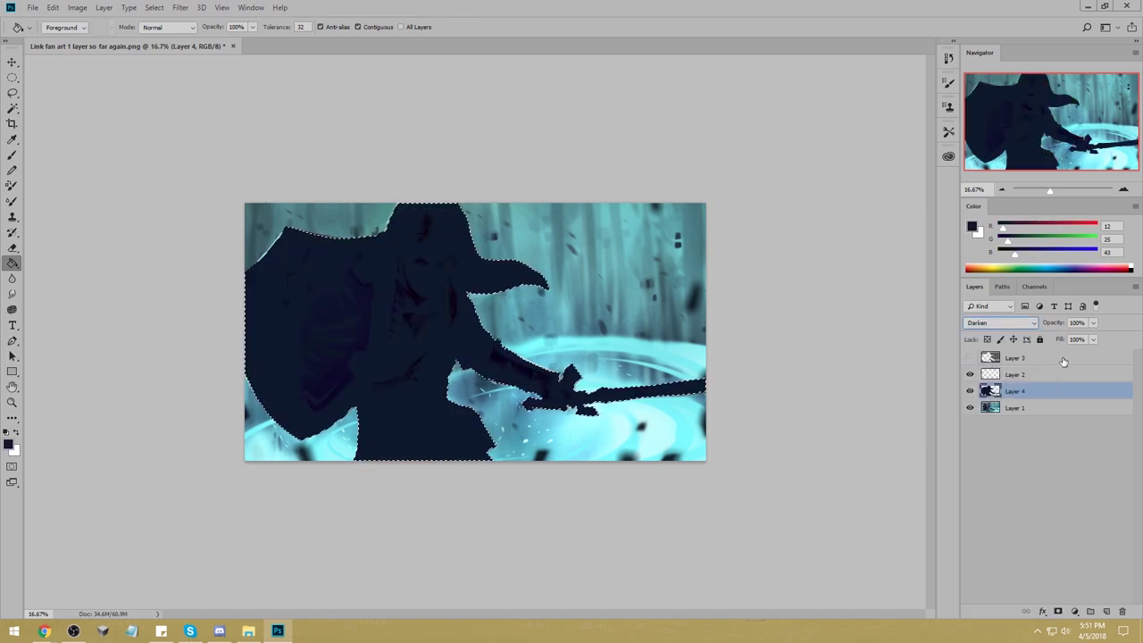
left_click(1093, 339)
left_click_drag(1098, 354, 1064, 355)
Invert the selection and fill the background with light cyan sampled from the water, on a new layer above Layer 1.
key("m")
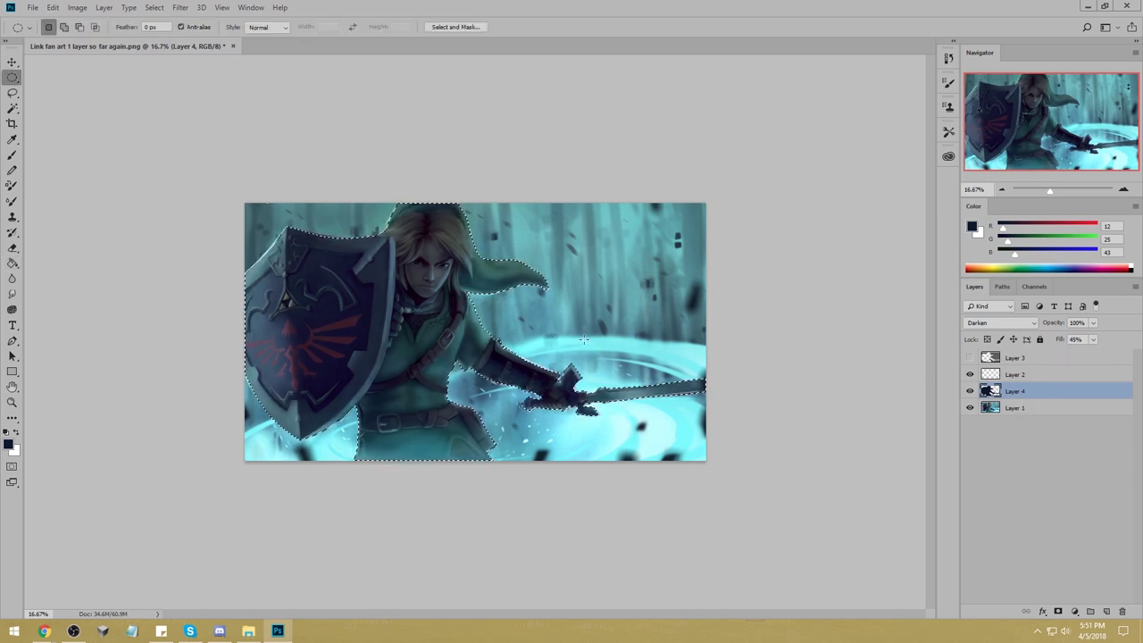
right_click(588, 344)
left_click(620, 360)
left_click(1044, 415)
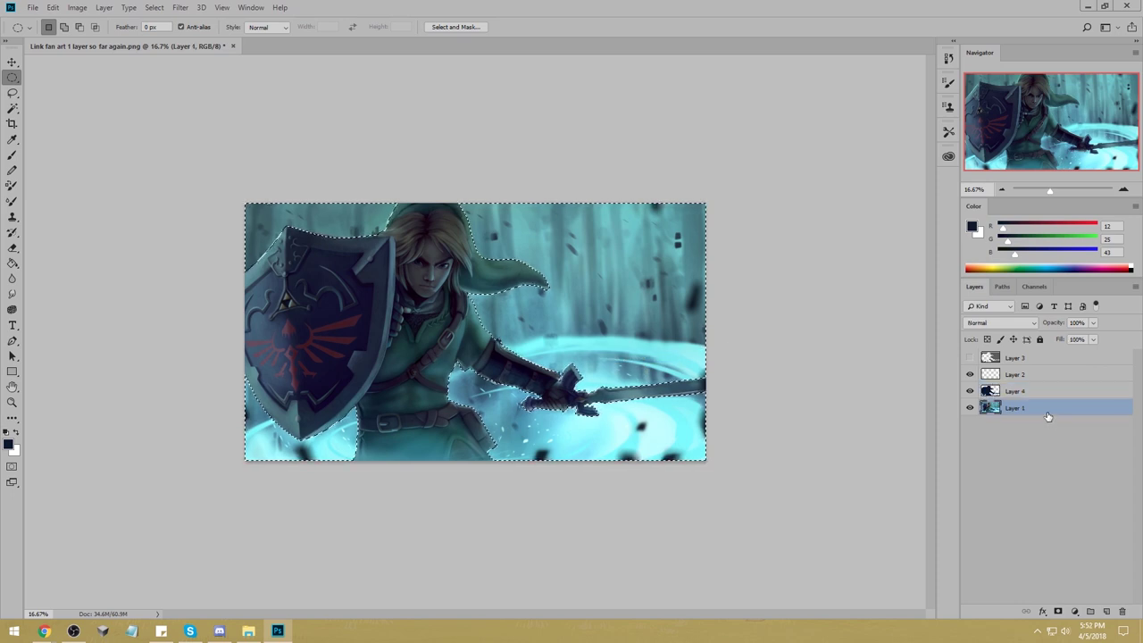
key("g")
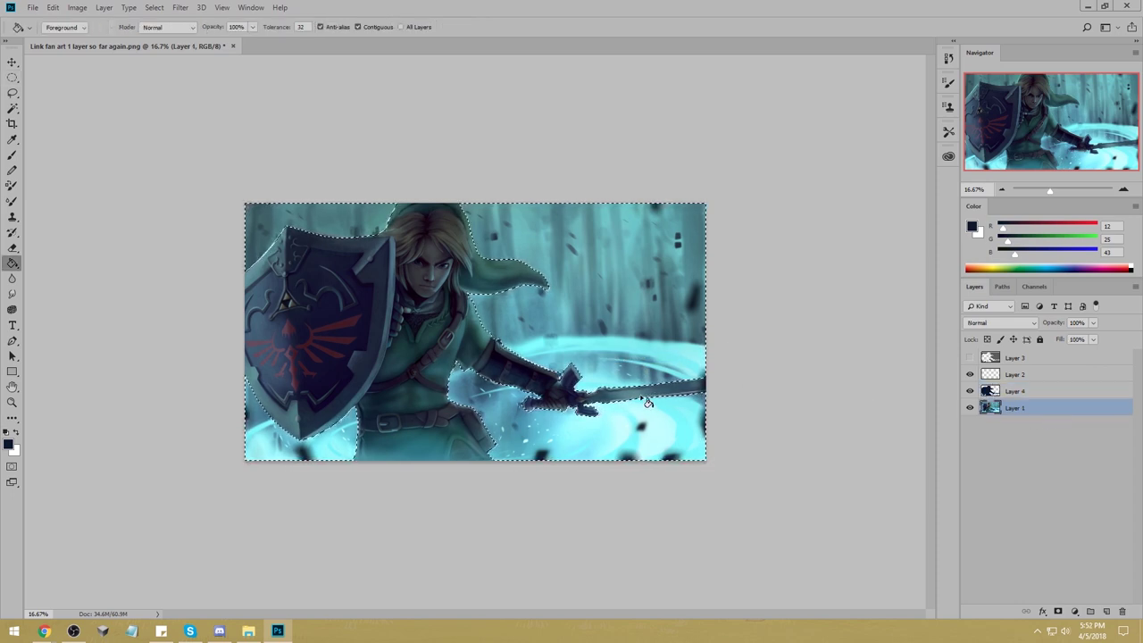
left_click(659, 347, "alt")
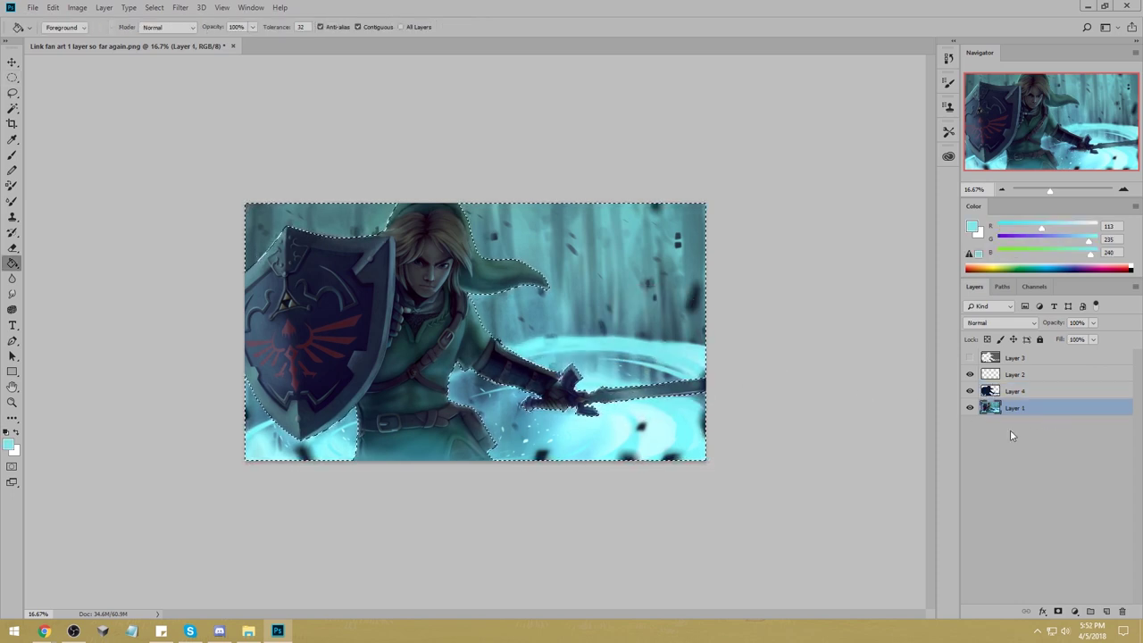
left_click(1105, 610)
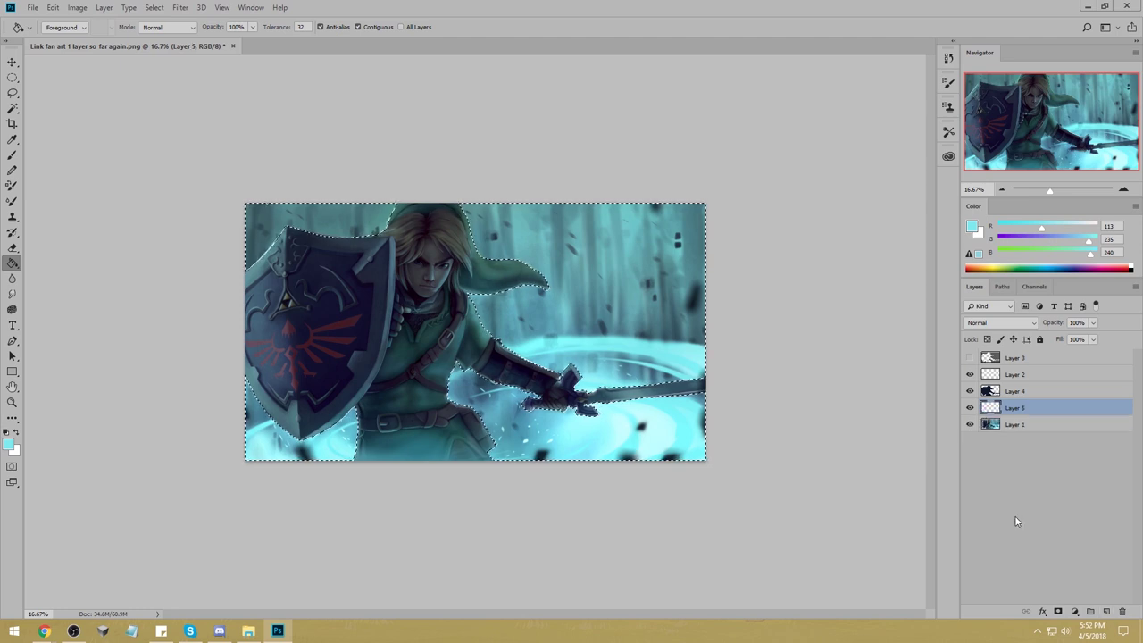
left_click(683, 347)
Deselect the background and set the cyan layer's blend mode to Soft Light.
key("m")
right_click(566, 299)
left_click(593, 301)
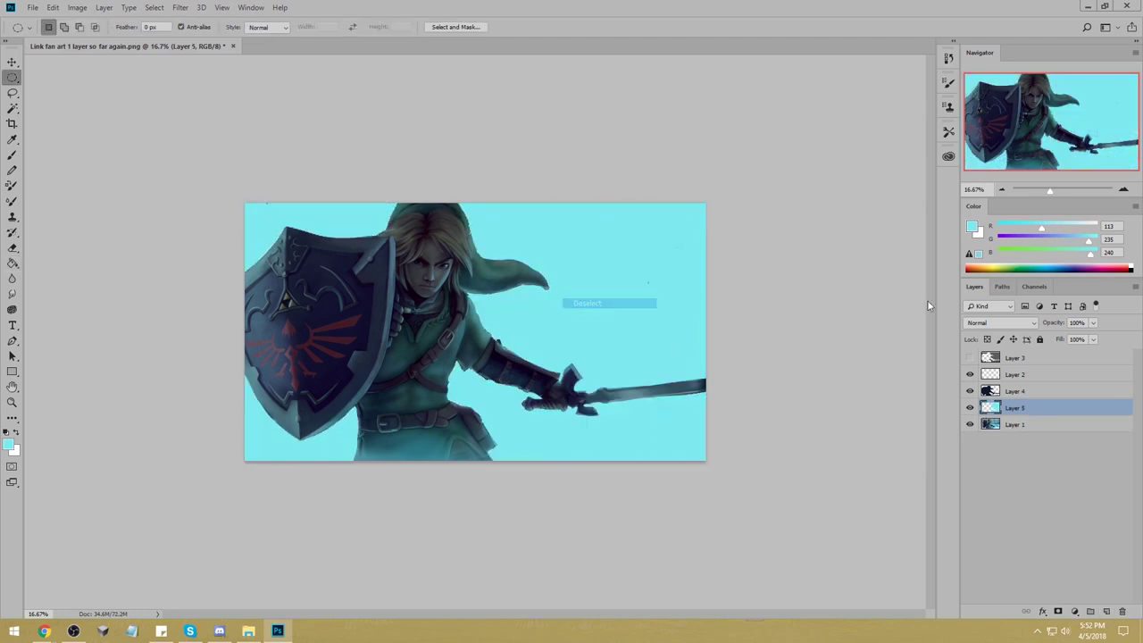
left_click(1013, 324)
left_click(988, 330)
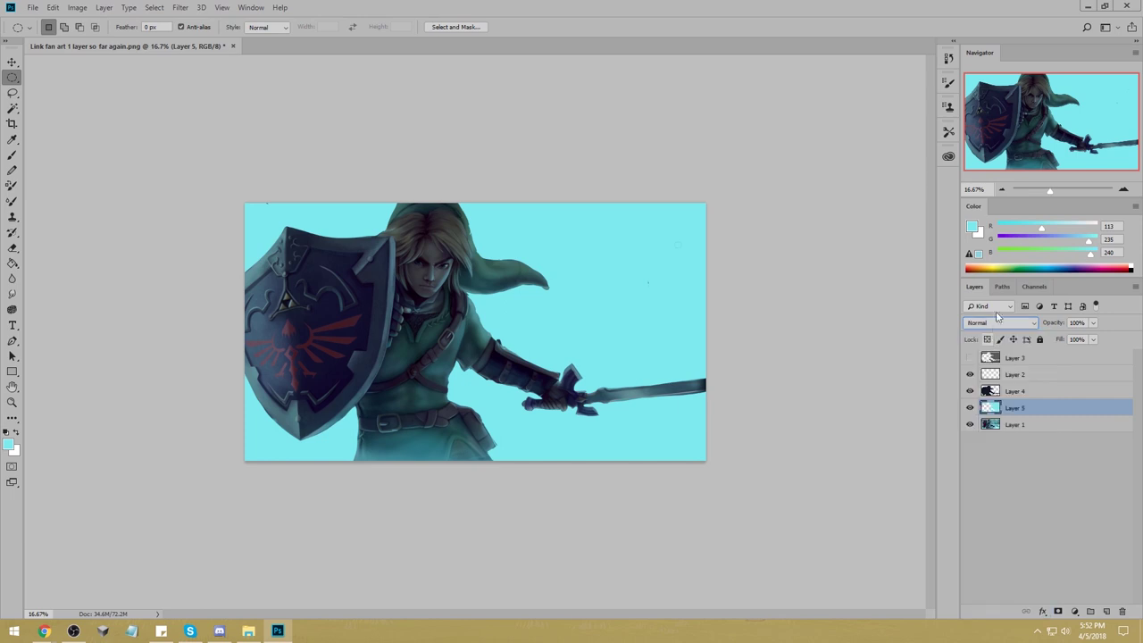
key("Down")
key("Down")
key("Down")
key("Down")
key("Down")
key("Down")
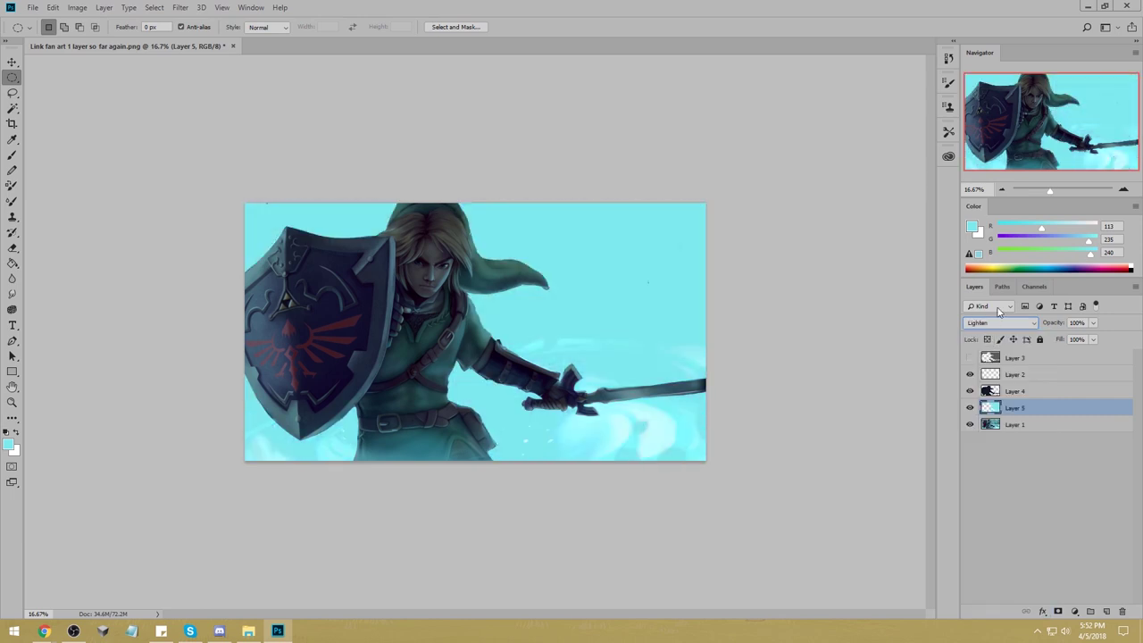
key("Down")
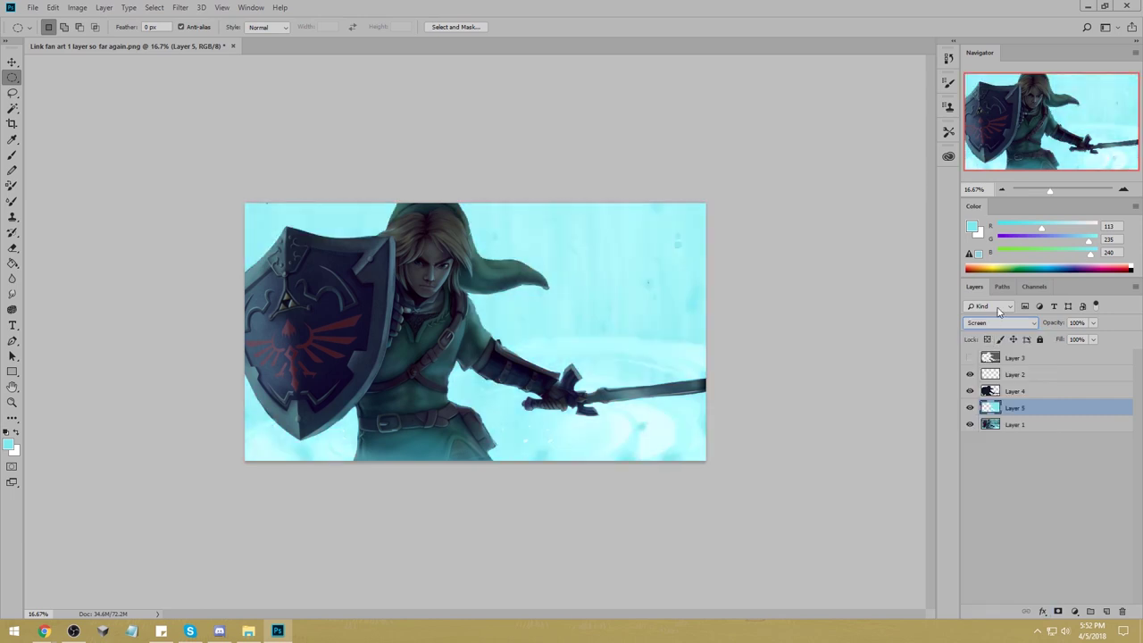
key("Down")
key("Down")
key("Down")
key("Down")
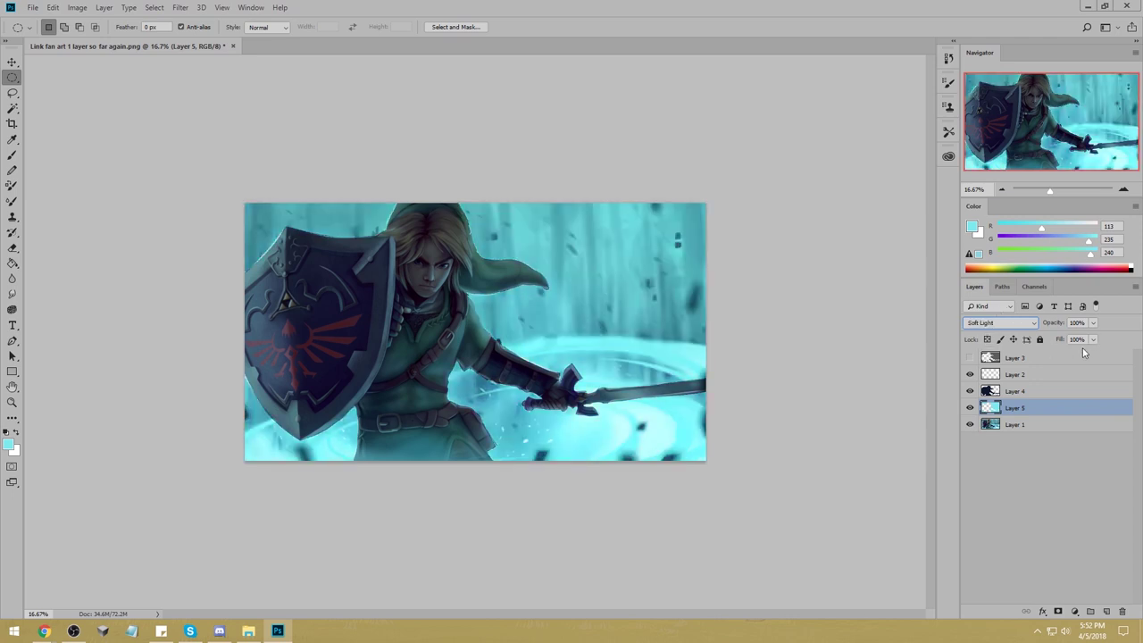
Adjust the colour of the cyan background layer with Hue/Saturation.
key("ctrl+u")
mouse_move(865, 314)
left_mouse_down()
mouse_move(852, 311)
mouse_move(870, 310)
mouse_move(872, 287)
mouse_move(849, 283)
mouse_move(903, 315)
mouse_move(877, 313)
left_mouse_up()
left_click(1007, 192)
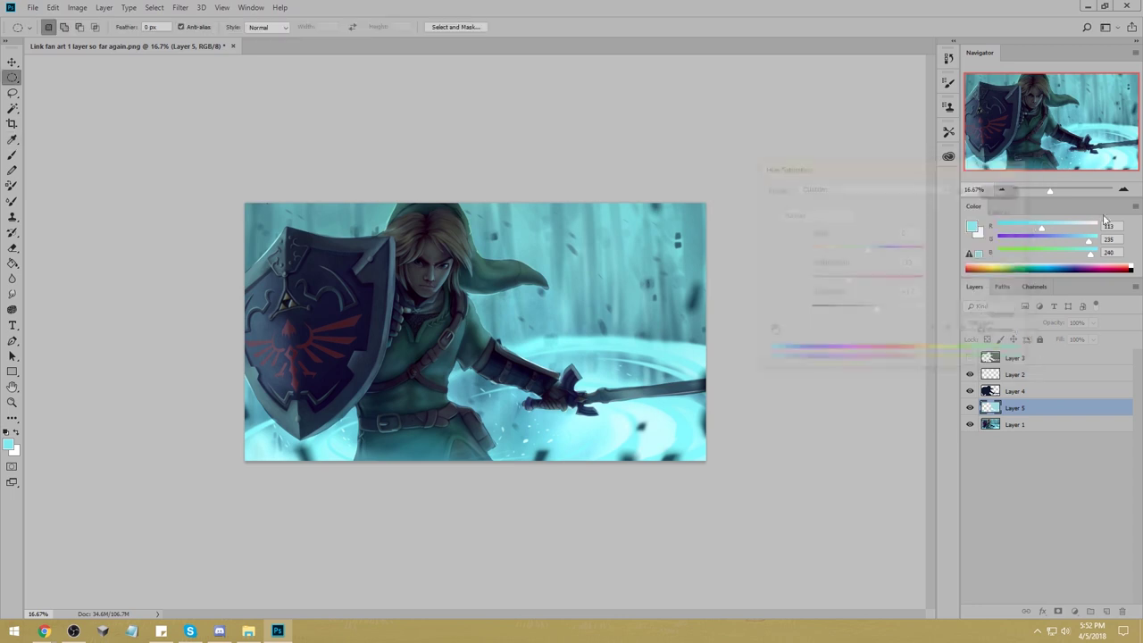
Duplicate the cyan Soft Light layer and merge the copy down into the original.
right_click(1067, 409)
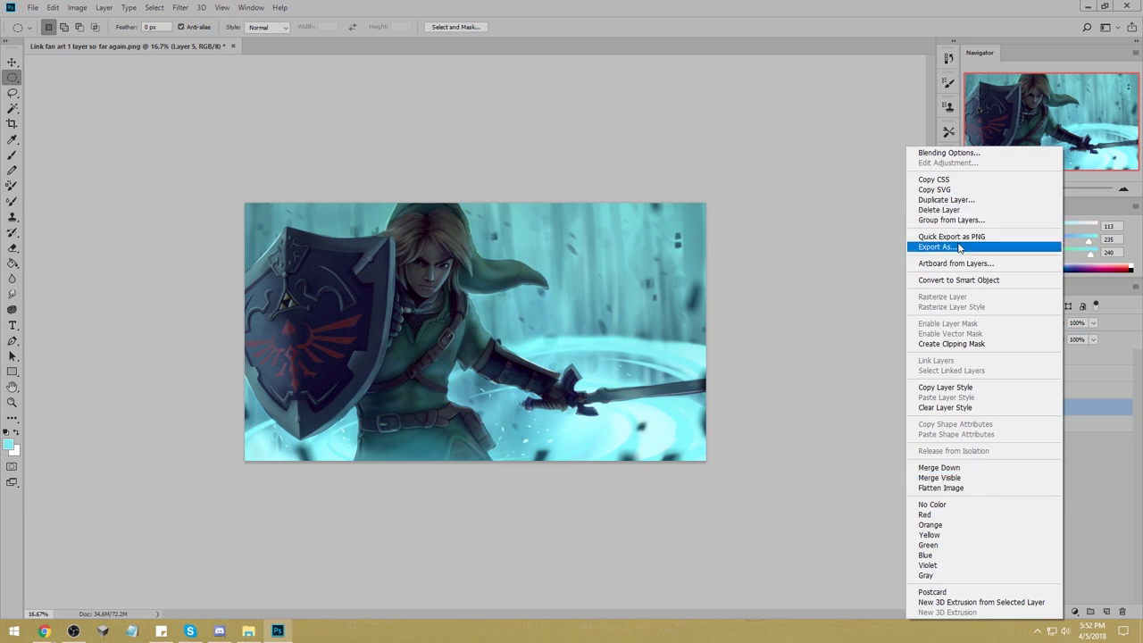
left_click(938, 200)
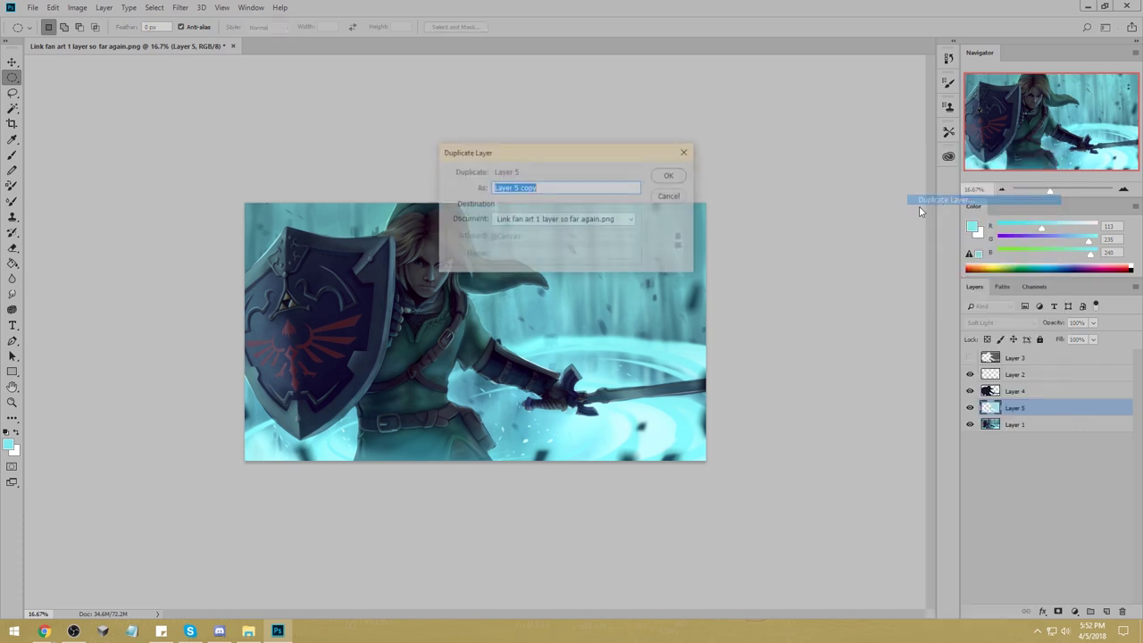
left_click(676, 179)
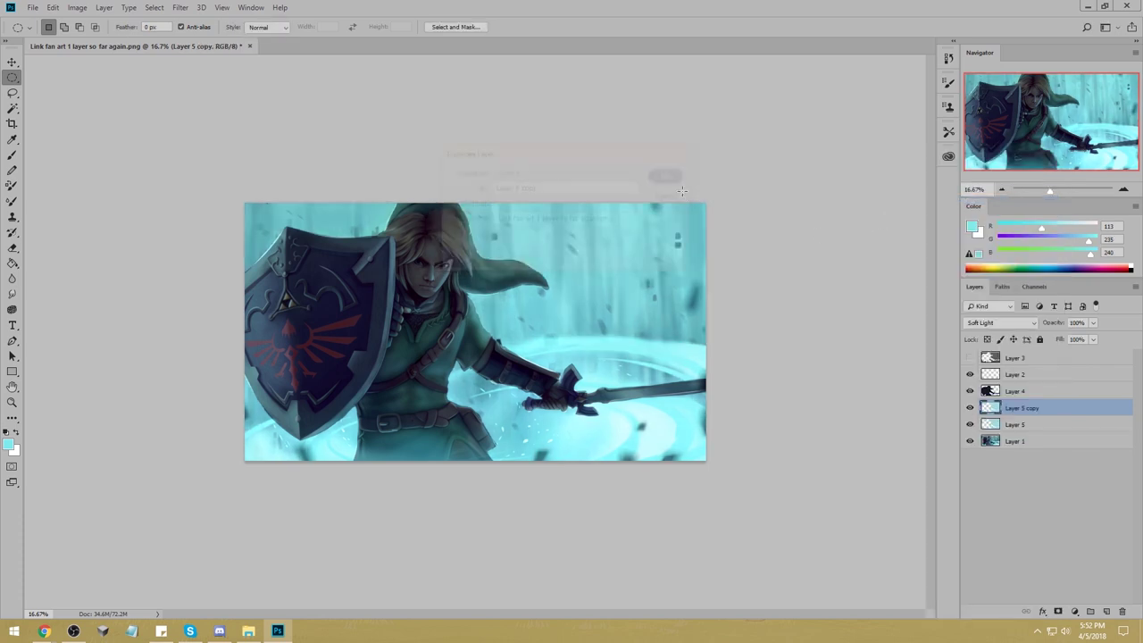
right_click(1028, 408)
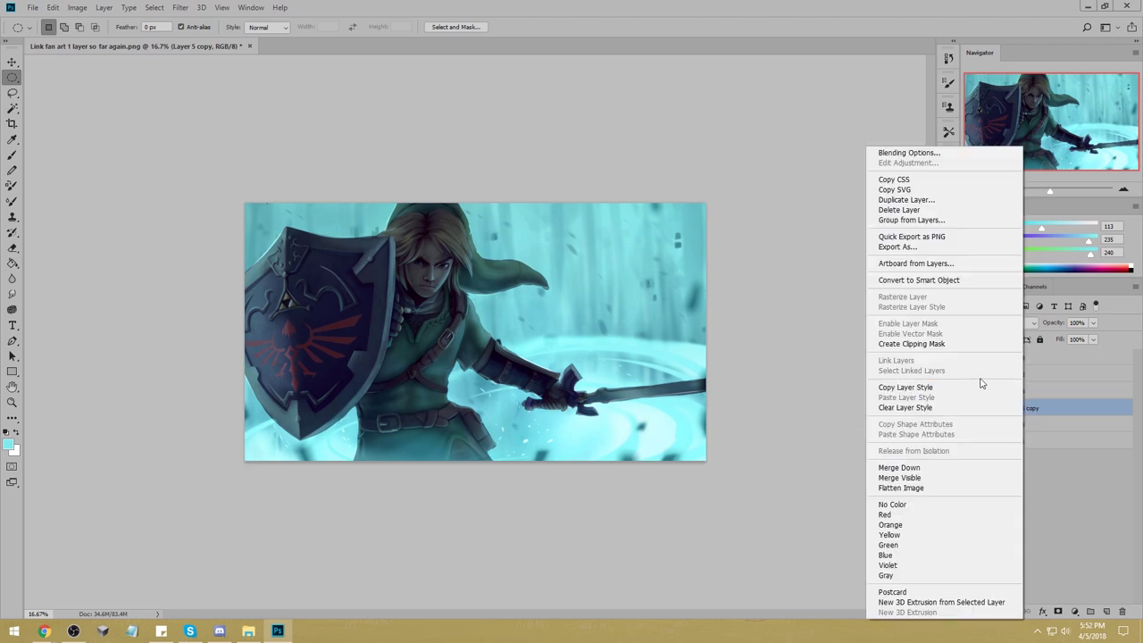
left_click(934, 468)
right_click(1024, 408)
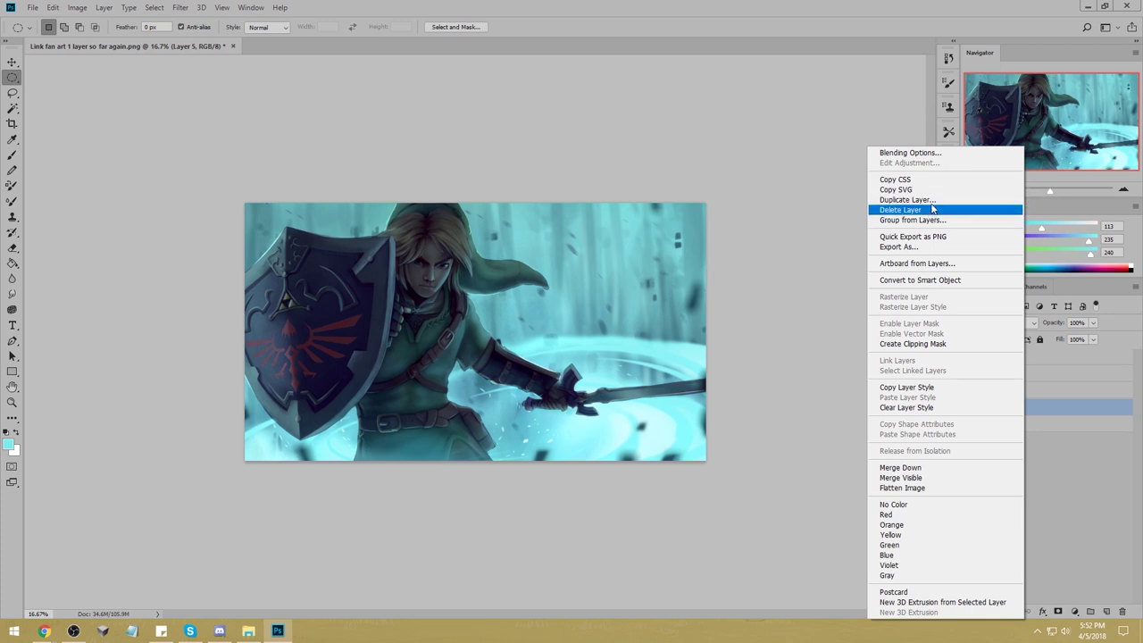
left_click(1092, 474)
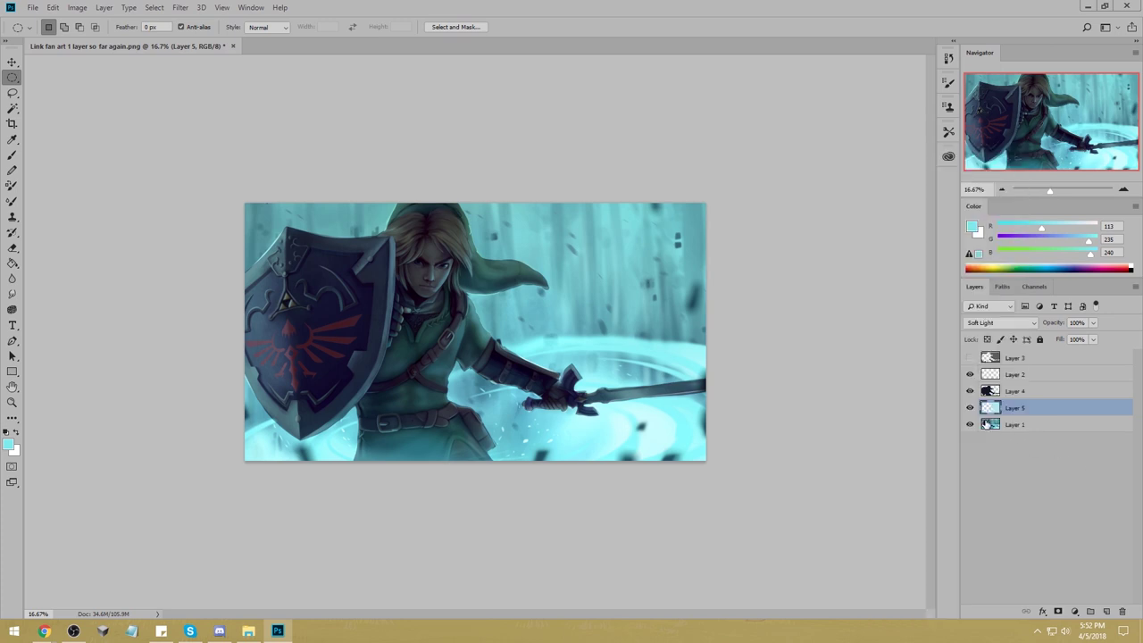
Compare the painting with and without the cyan background layer and the navy character layer.
left_click(970, 408)
left_click(970, 408)
right_click(989, 407)
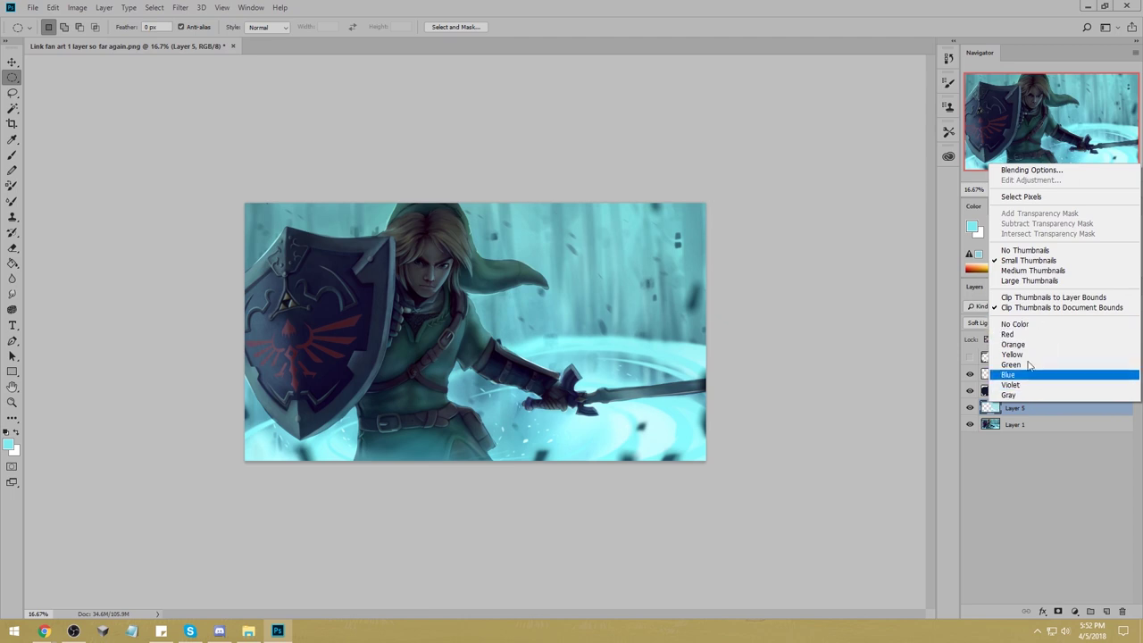
left_click(1045, 484)
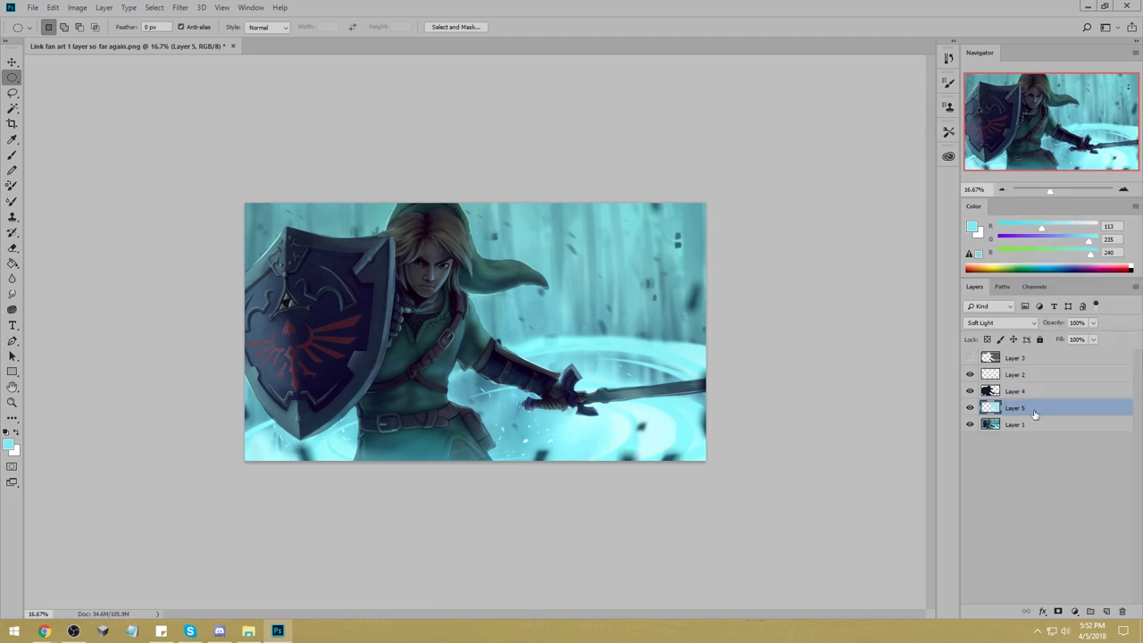
left_click(970, 390)
left_click(971, 391)
left_click(972, 392)
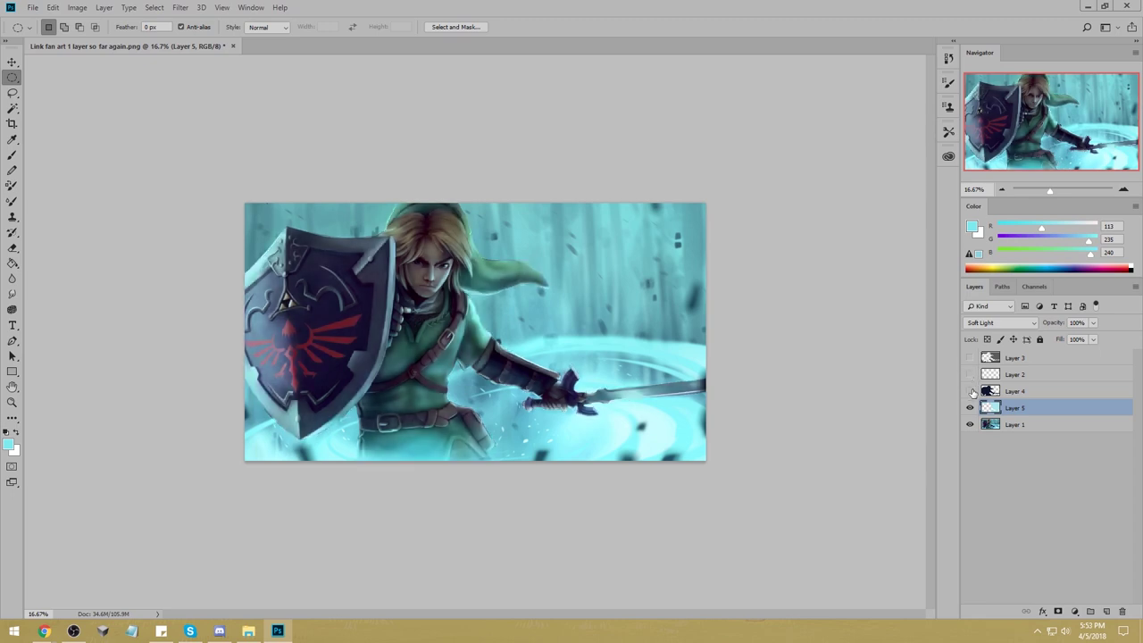
left_click(973, 392)
Select the navy character layer and set up the Eraser with a 500 px brush.
left_click(1029, 395)
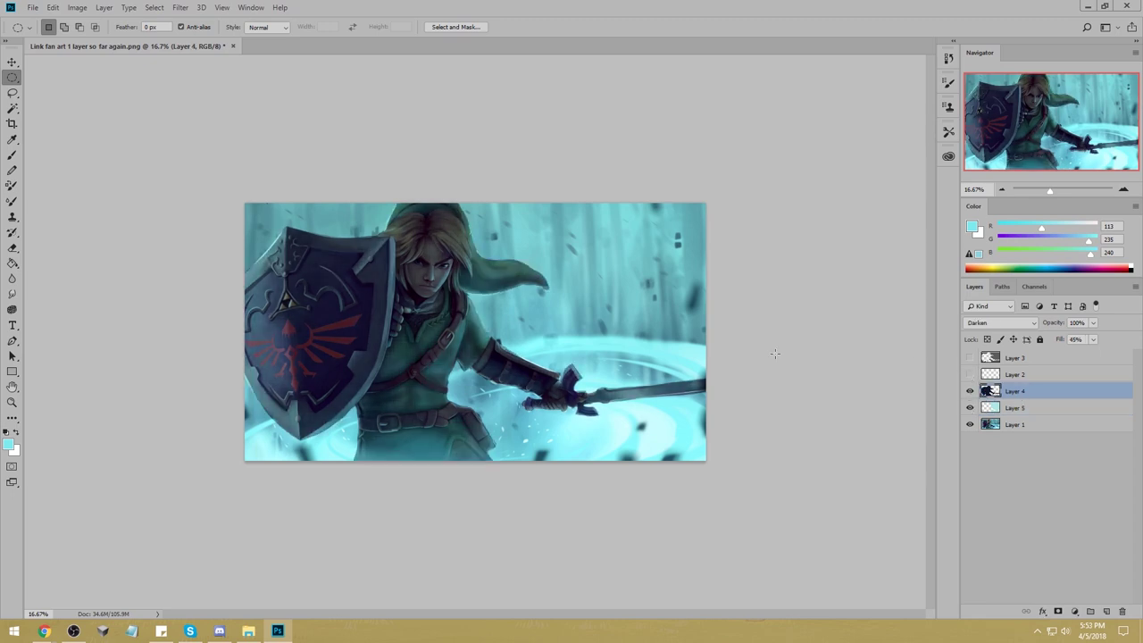
key("l")
key("e")
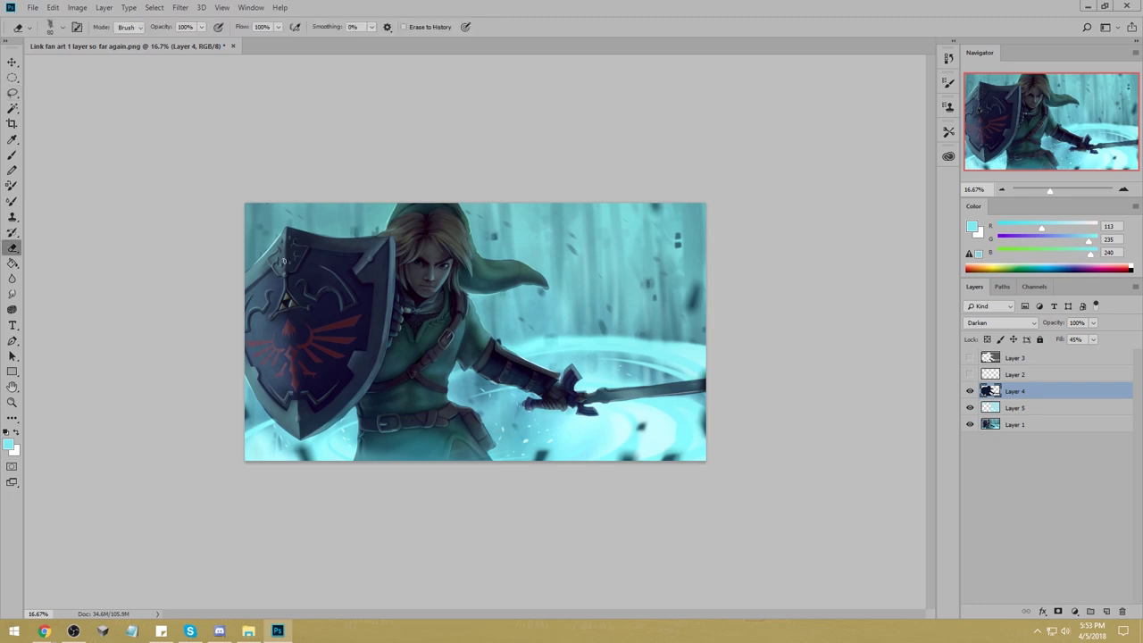
right_click(289, 262)
left_click(754, 374)
key("bracketright")
key("bracketright")
key("bracketright")
key("bracketright")
key("bracketright")
key("bracketright")
key("bracketright")
key("bracketright")
key("bracketright")
Try erasing the navy layer down the outer side of the shield with the 500 px eraser.
mouse_move(268, 221)
left_mouse_down()
mouse_move(255, 328)
mouse_move(309, 477)
left_mouse_up()
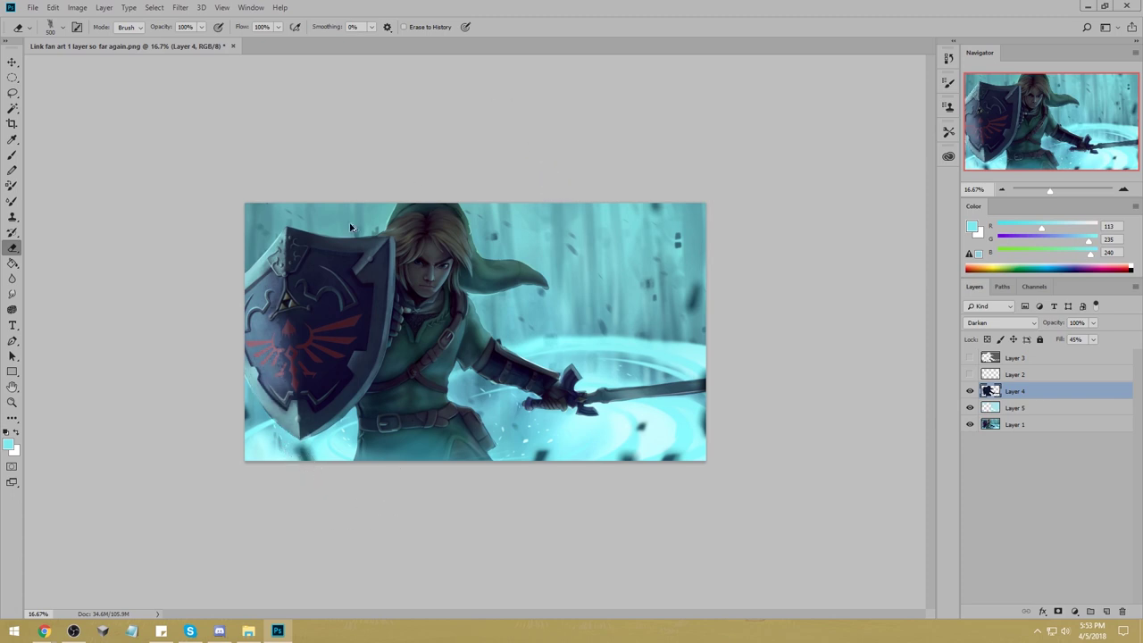
key("ctrl+z")
mouse_move(276, 199)
left_mouse_down()
mouse_move(267, 308)
mouse_move(320, 491)
left_mouse_up()
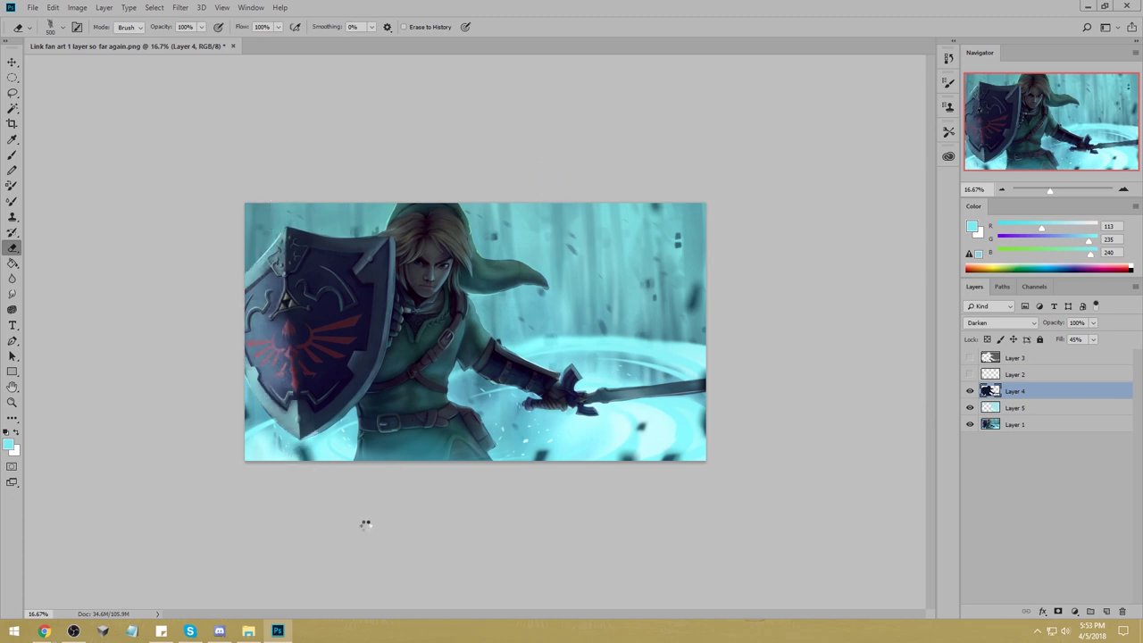
key("ctrl+z")
Erase the navy layer down the shield's outer side with a smaller eraser and compare the painting with and without that layer.
key("bracketleft")
key("bracketleft")
key("bracketleft")
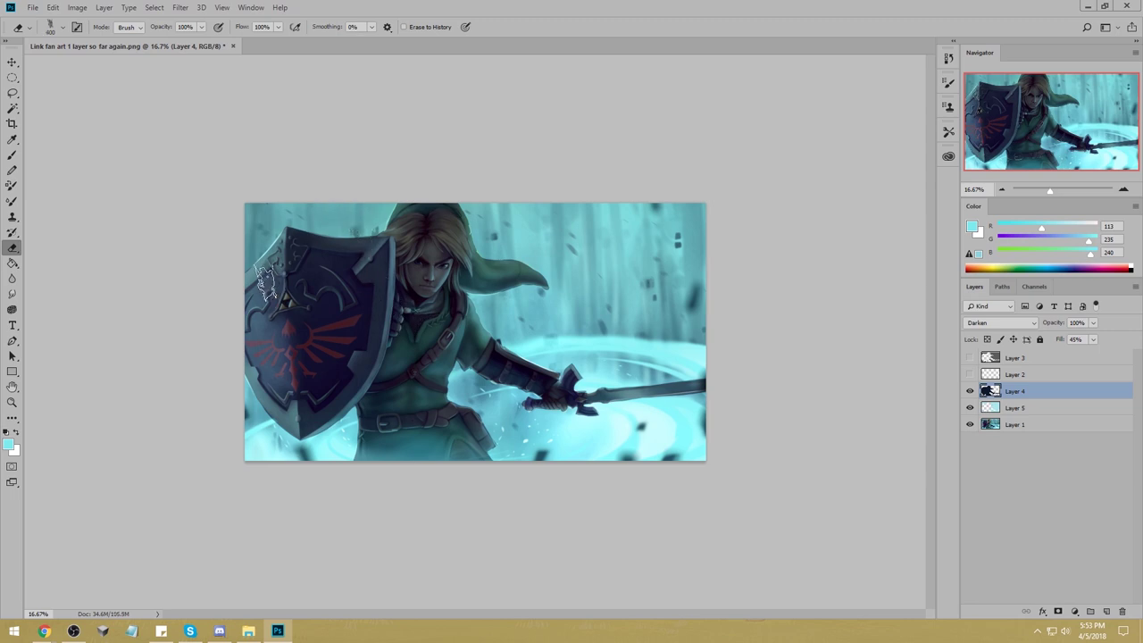
mouse_move(268, 204)
left_mouse_down()
mouse_move(278, 386)
mouse_move(306, 472)
left_mouse_up()
mouse_move(240, 319)
left_mouse_down()
mouse_move(256, 228)
mouse_move(260, 375)
mouse_move(283, 444)
mouse_move(321, 484)
left_mouse_up()
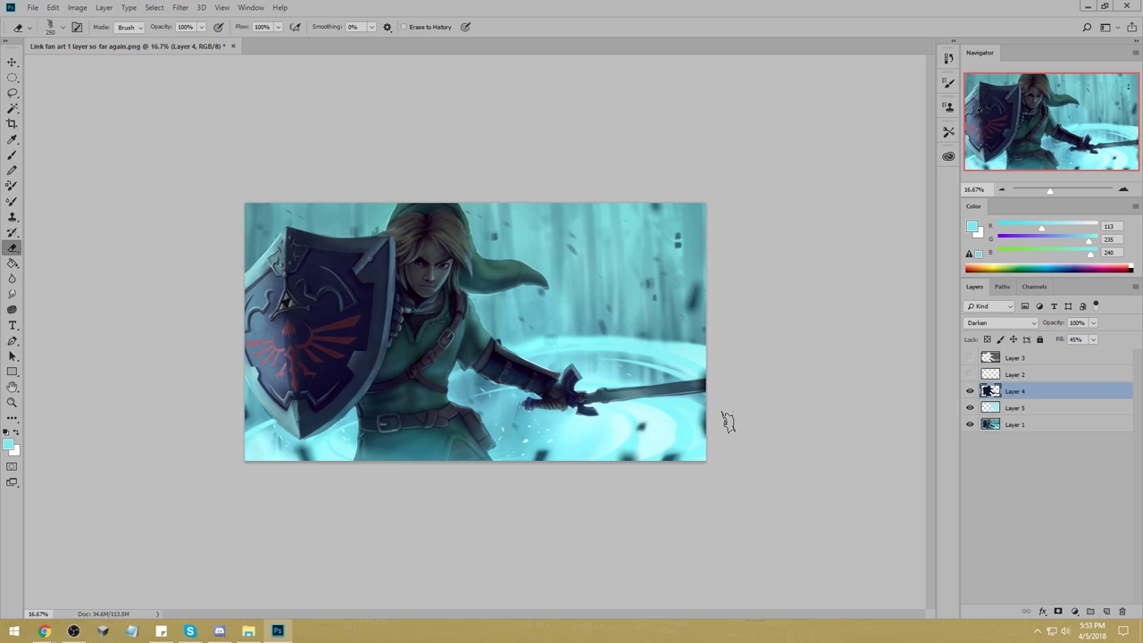
left_click(970, 391)
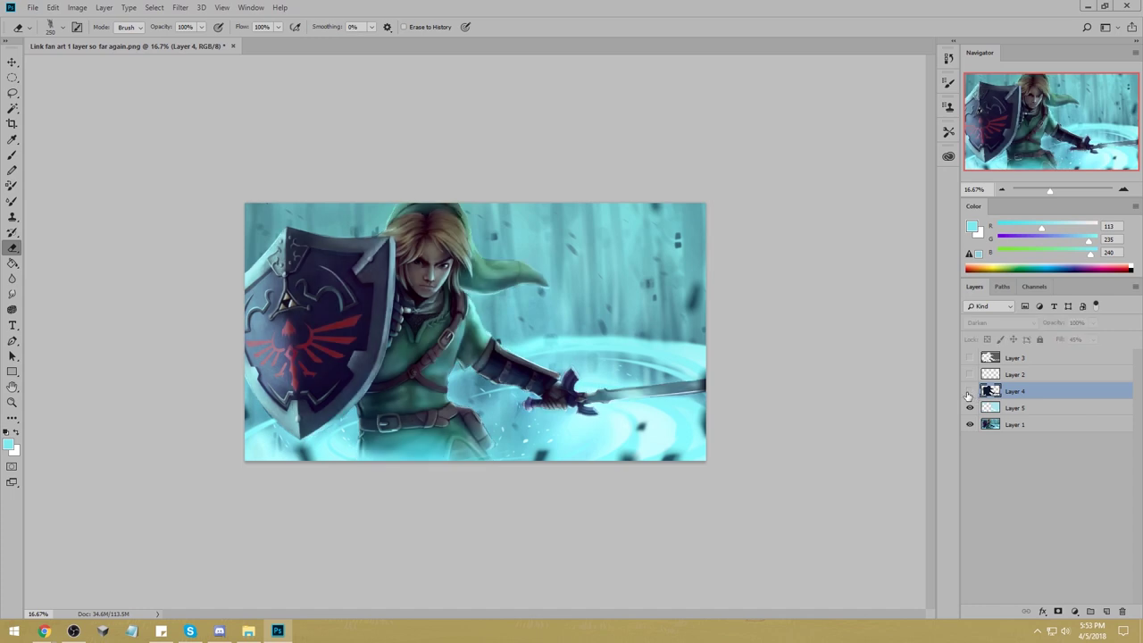
left_click(970, 393)
left_click(969, 393)
left_click(969, 393)
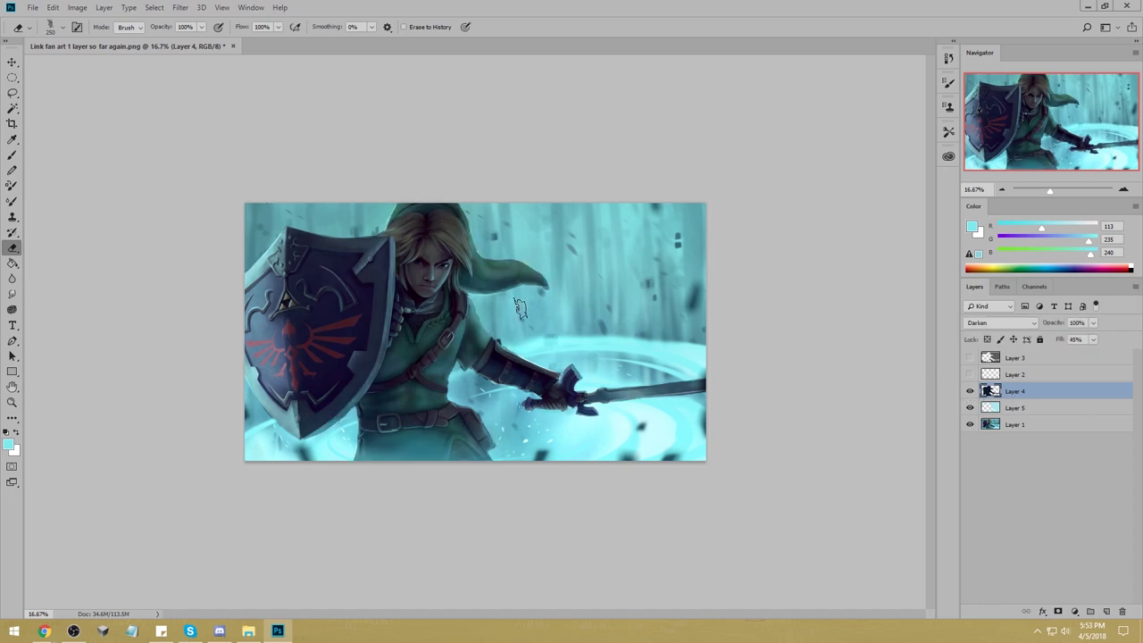
Erase small highlights from the navy layer on the character with a 45 px eraser and compare with the layer hidden.
key("[")
left_click_drag(449, 269, 446, 276)
key("ctrl+z")
left_click_drag(465, 288, 532, 282)
key("ctrl+z")
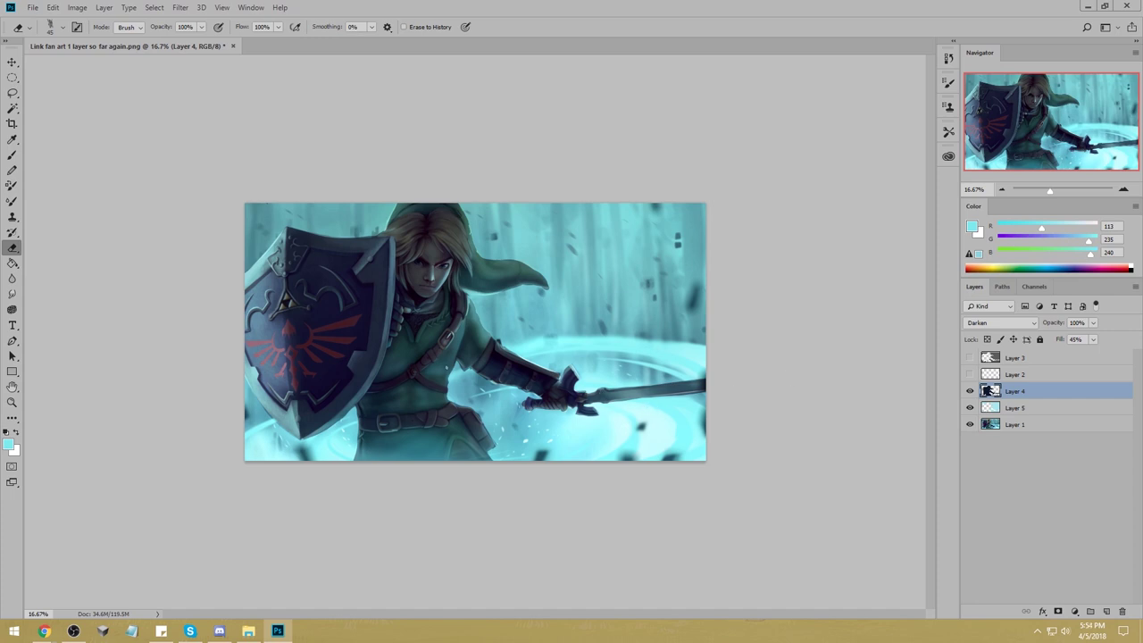
left_click(969, 391)
left_click(970, 391)
left_click(970, 392)
left_click(970, 392)
Merge the cyan background layer and the navy character layer down into the base painting layer.
right_click(1023, 409)
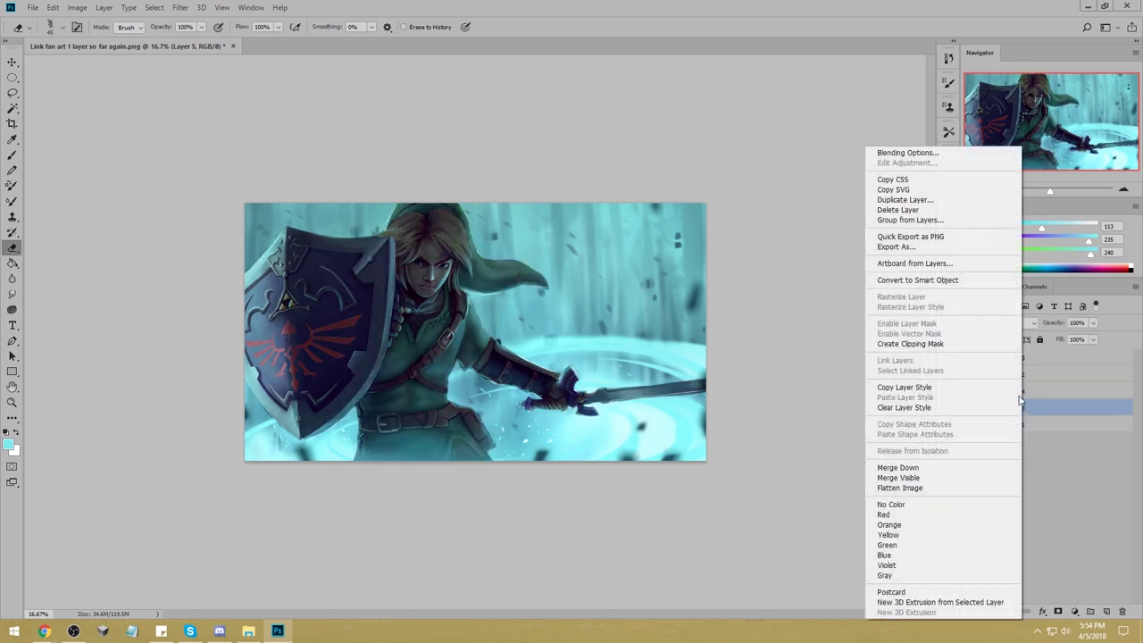
left_click(952, 471)
right_click(1024, 393)
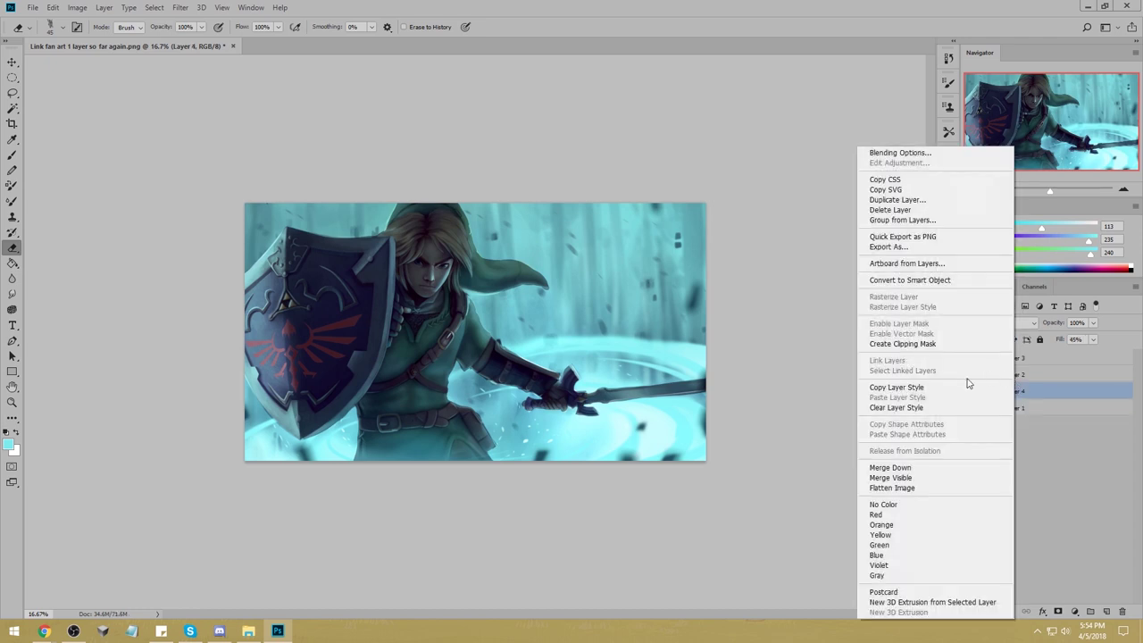
left_click(920, 467)
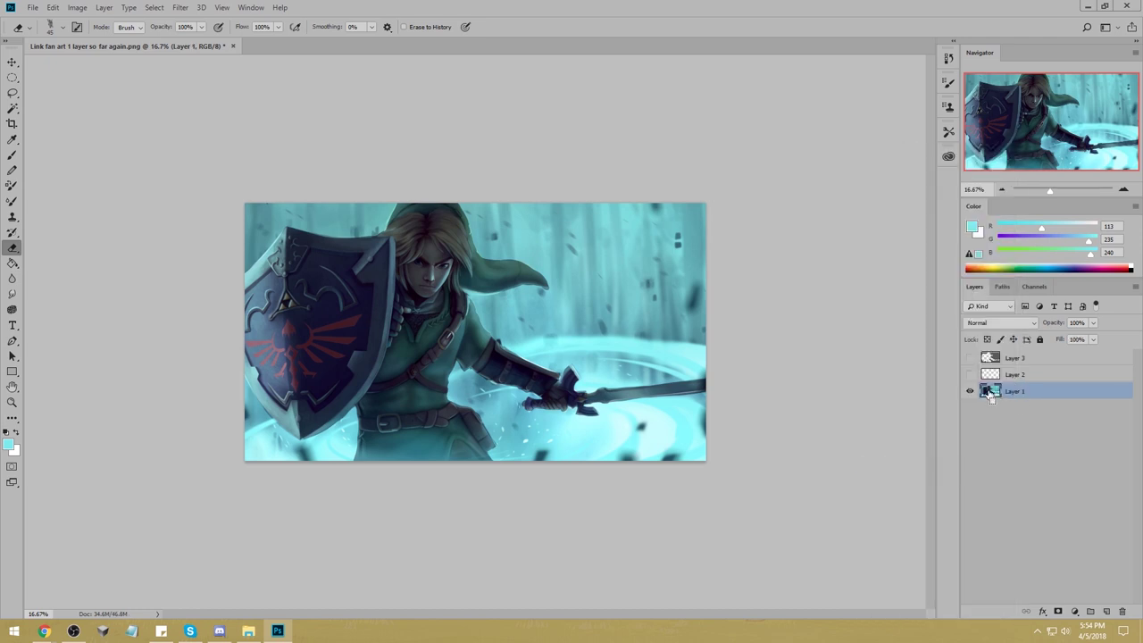
Shift the merged painting's hue from teal toward blue with a Hue/Saturation adjustment.
key("ctrl+u")
left_click_drag(864, 255, 874, 256)
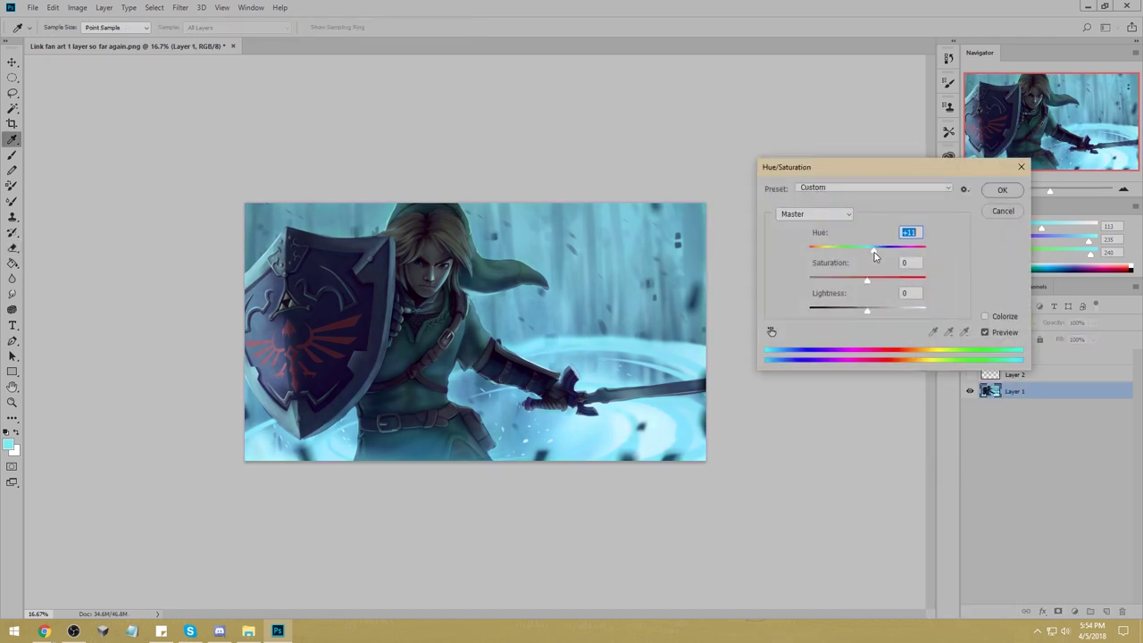
left_click_drag(897, 167, 872, 190)
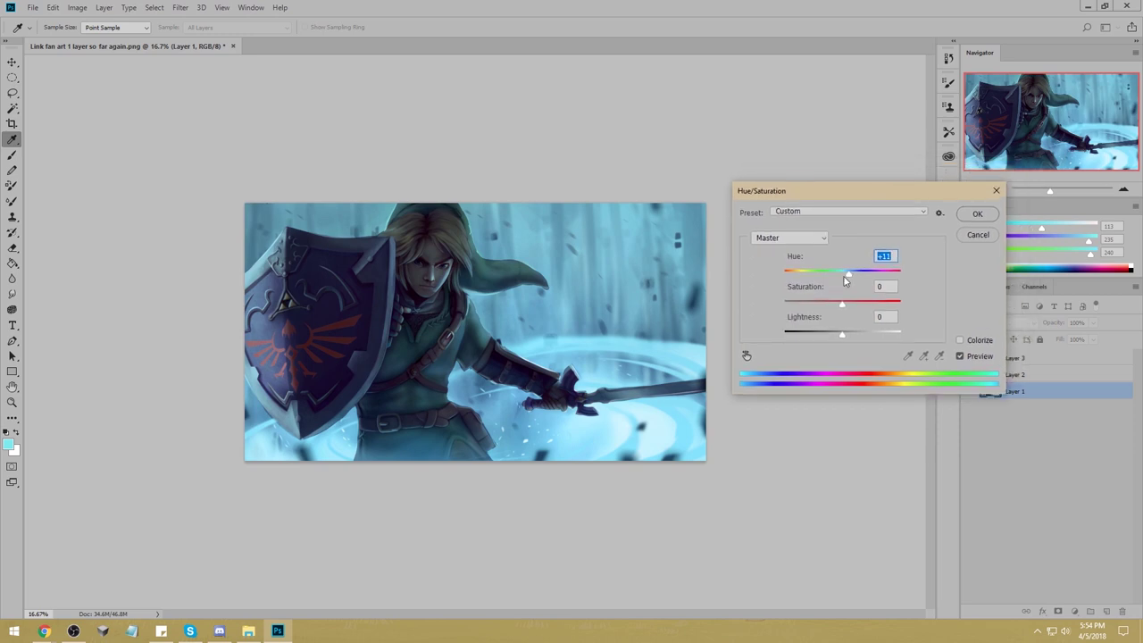
left_click_drag(849, 278, 852, 277)
left_click(976, 215)
key("e")
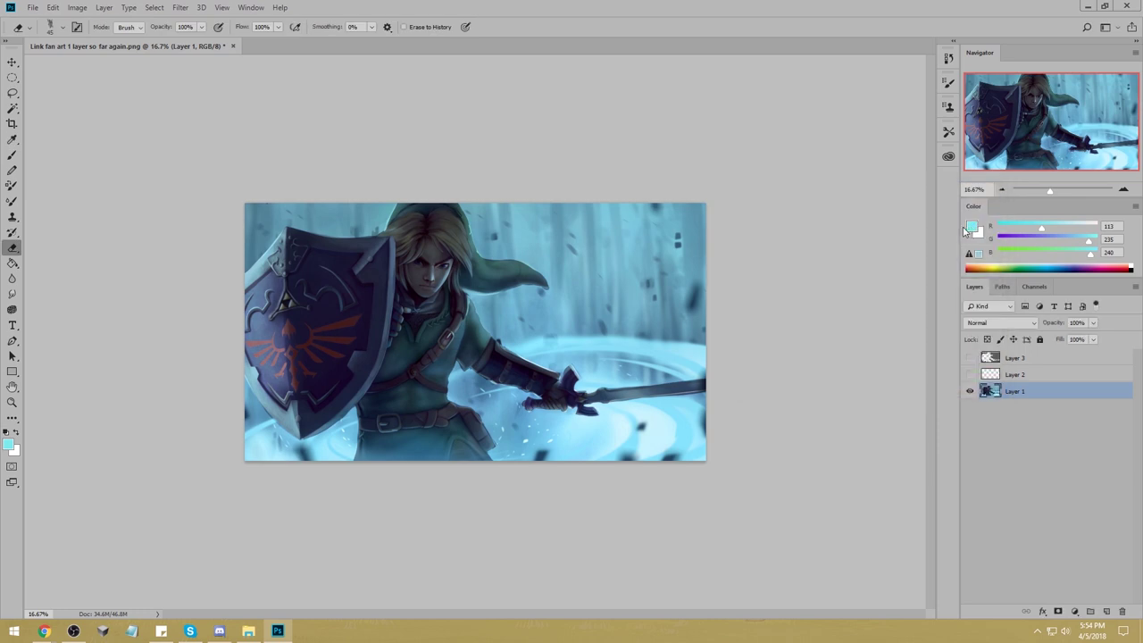
Paste a copy of the blue-shifted painting as a new layer above the version from before the hue change.
key("ctrl+a")
left_click(948, 58)
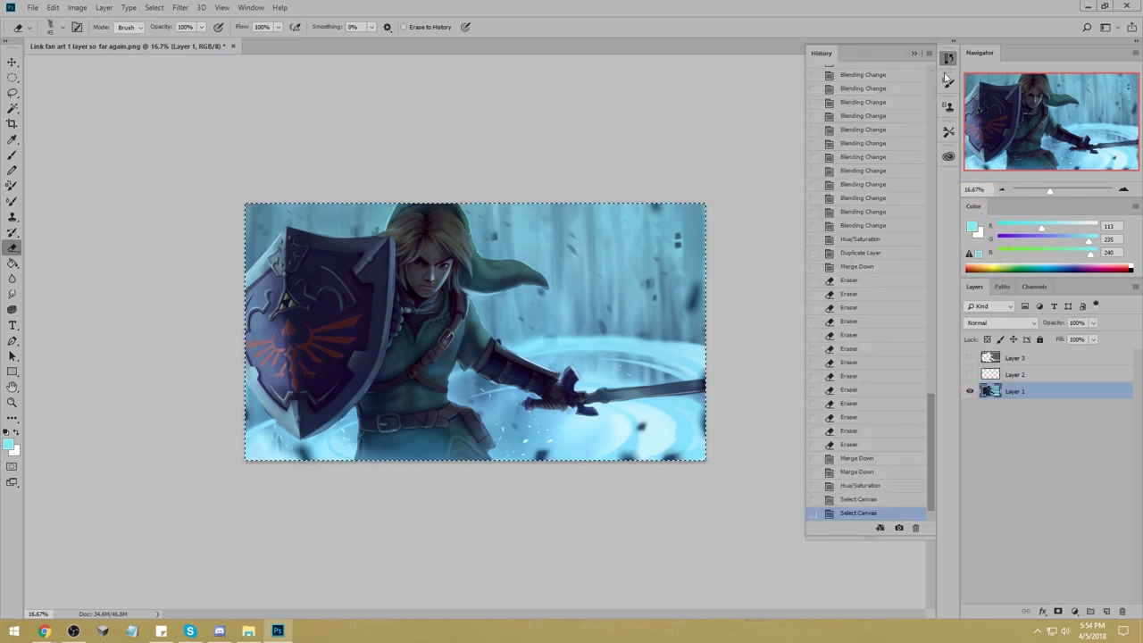
left_click(857, 484)
left_click(855, 472)
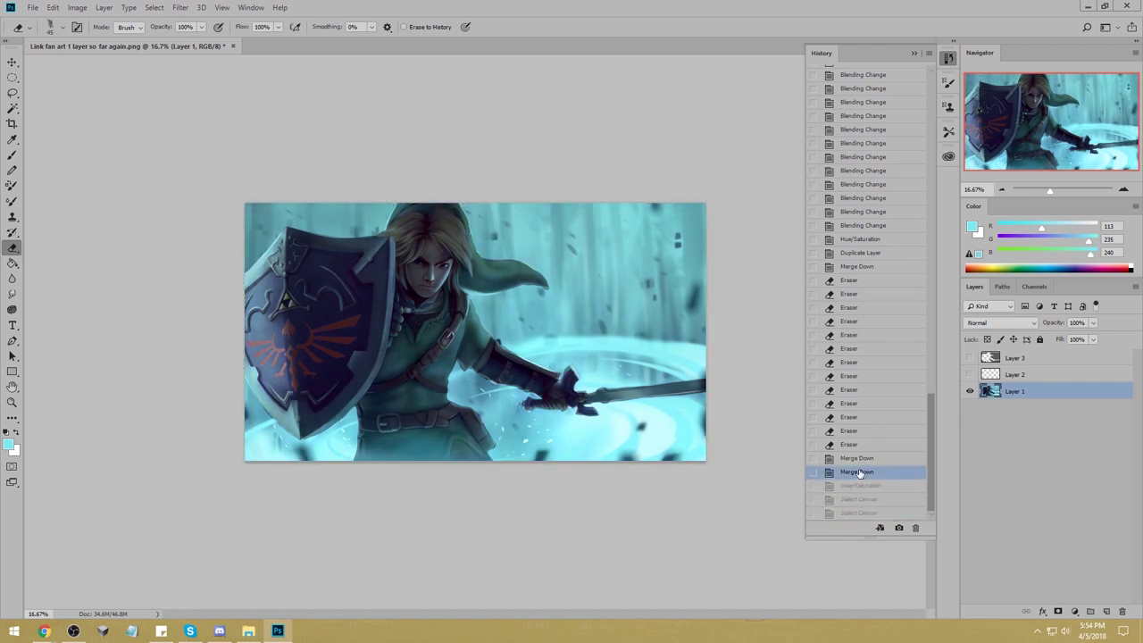
key("ctrl+v")
left_click(912, 53)
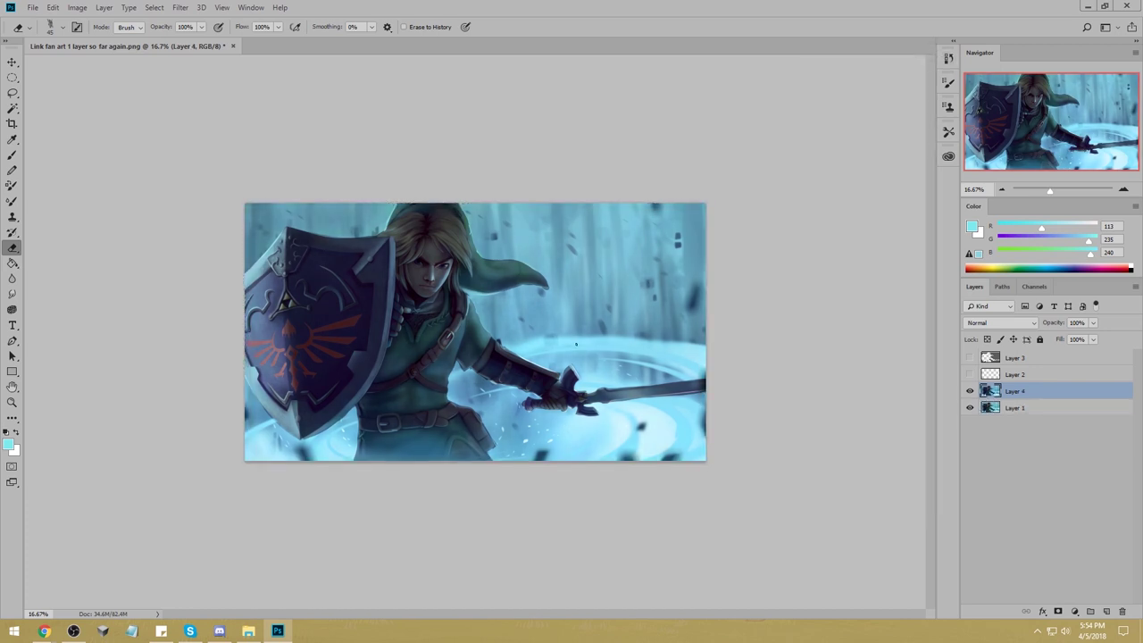
Erase the blue-shifted layer softly over the glowing water with a 1500 px soft round eraser.
right_click(576, 344)
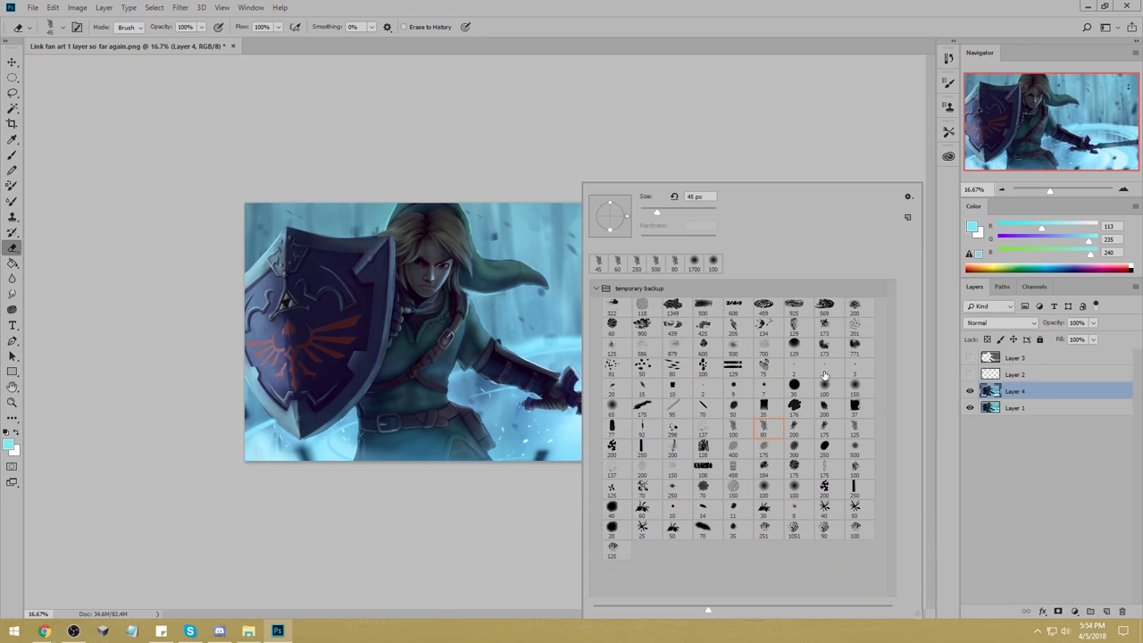
left_click(772, 138)
key("bracketright")
key("bracketright")
key("bracketright")
key("bracketright")
key("bracketright")
key("bracketright")
key("bracketright")
key("bracketright")
key("bracketright")
key("bracketright")
key("bracketright")
key("bracketright")
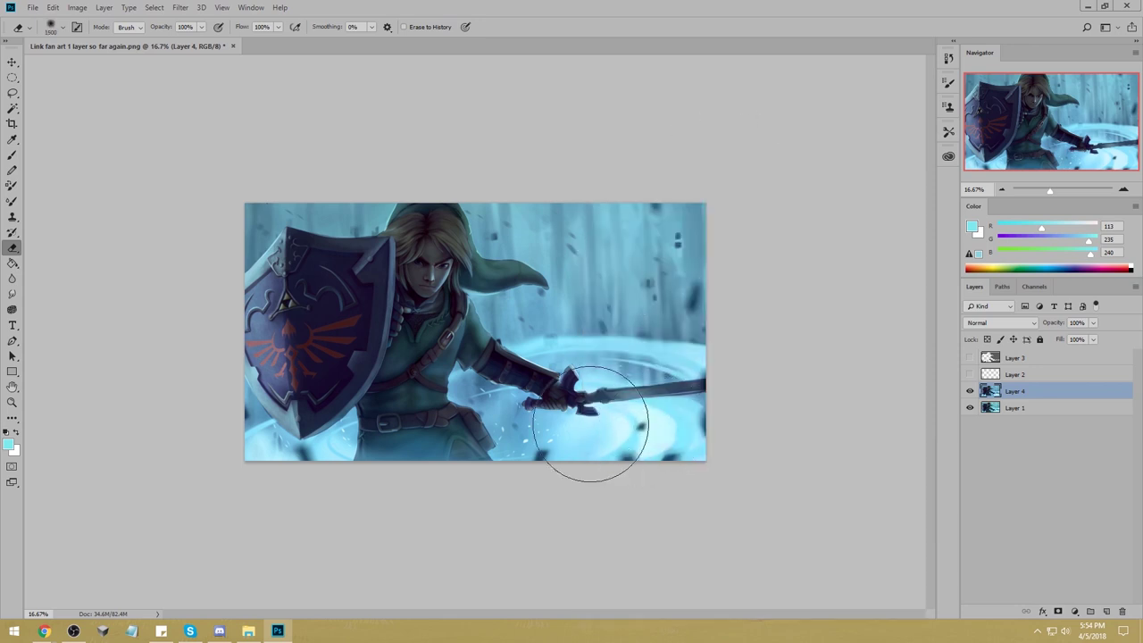
left_click(969, 391)
left_click(970, 391)
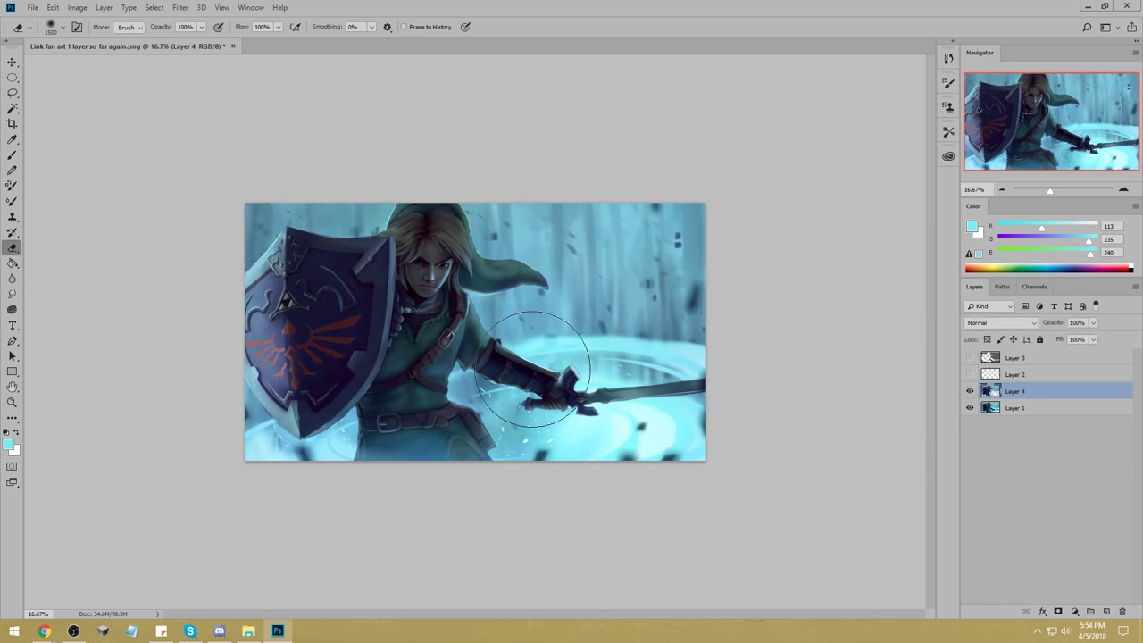
Compare the painting with the blue-shifted layer shown and hidden.
left_click(969, 391)
left_click(969, 391)
left_click(970, 391)
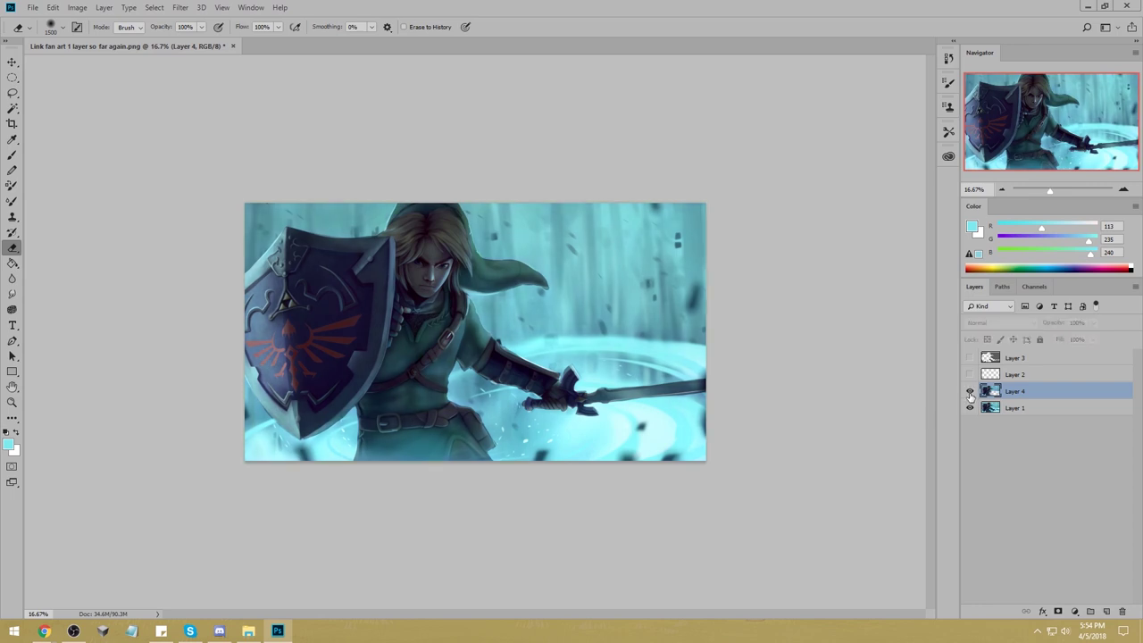
left_click(970, 391)
left_click(969, 391)
left_click(970, 391)
left_click(970, 391)
left_click(970, 391)
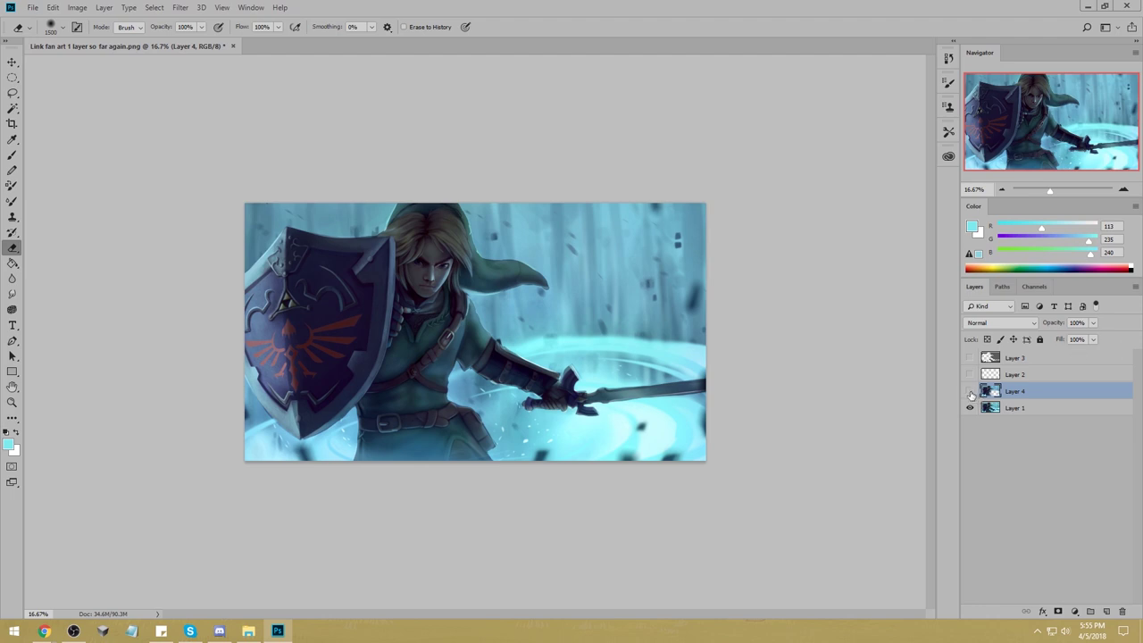
left_click(971, 392)
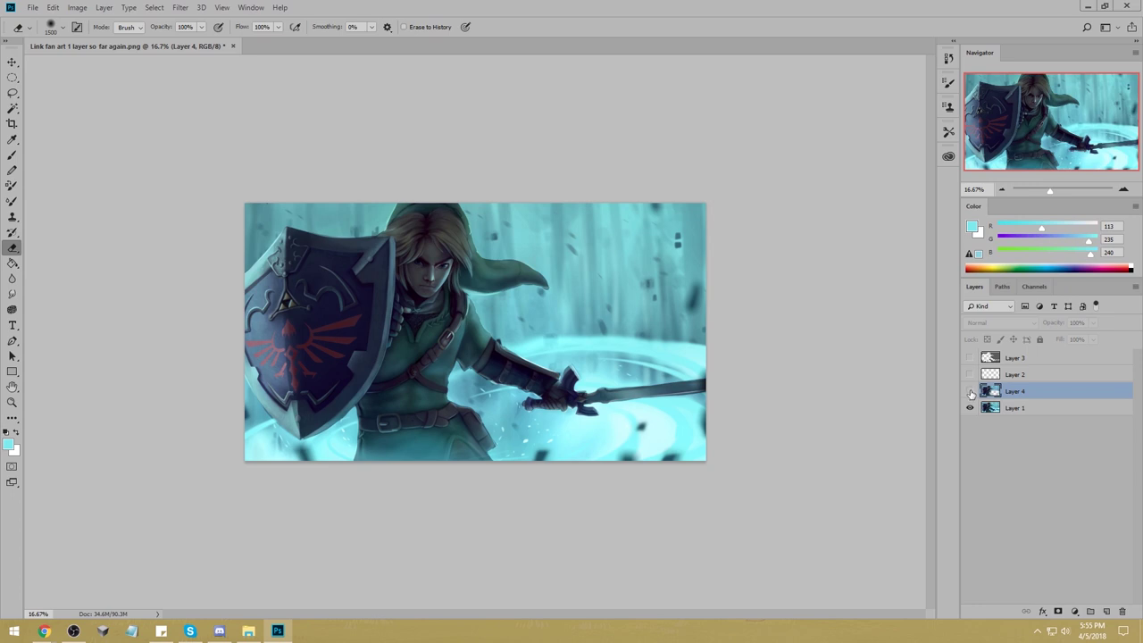
left_click(970, 392)
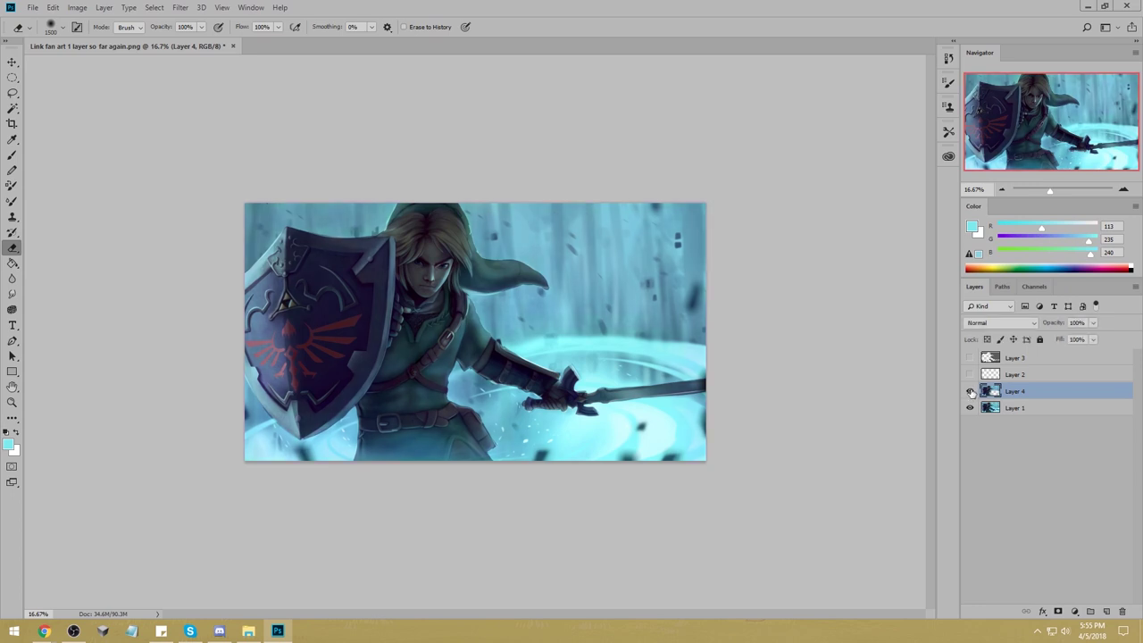
left_click(970, 391)
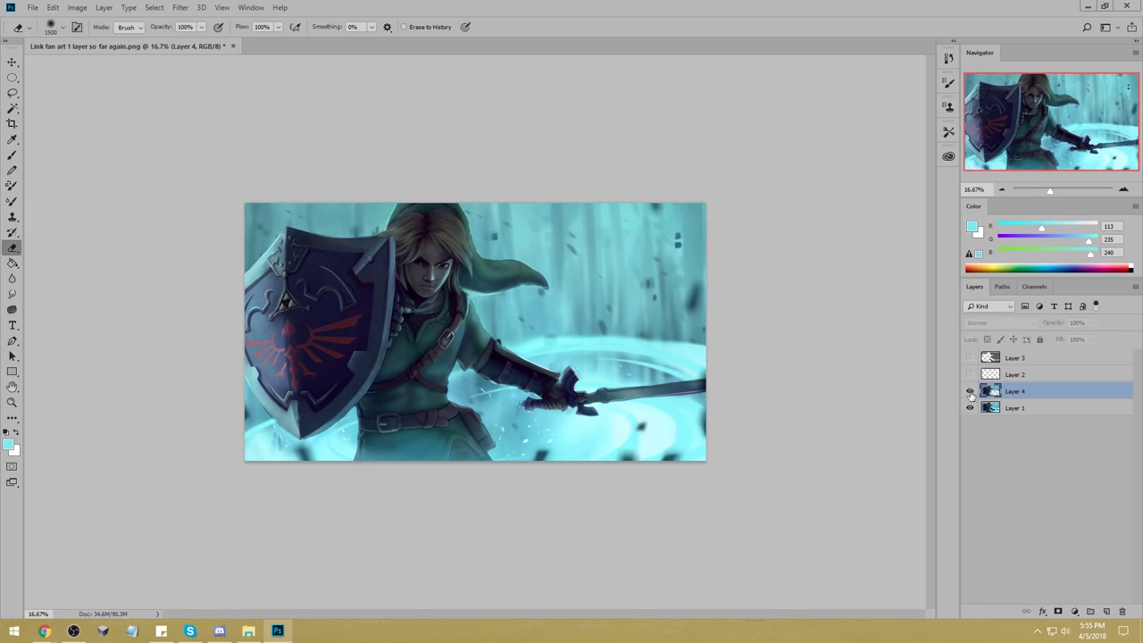
left_click(971, 391)
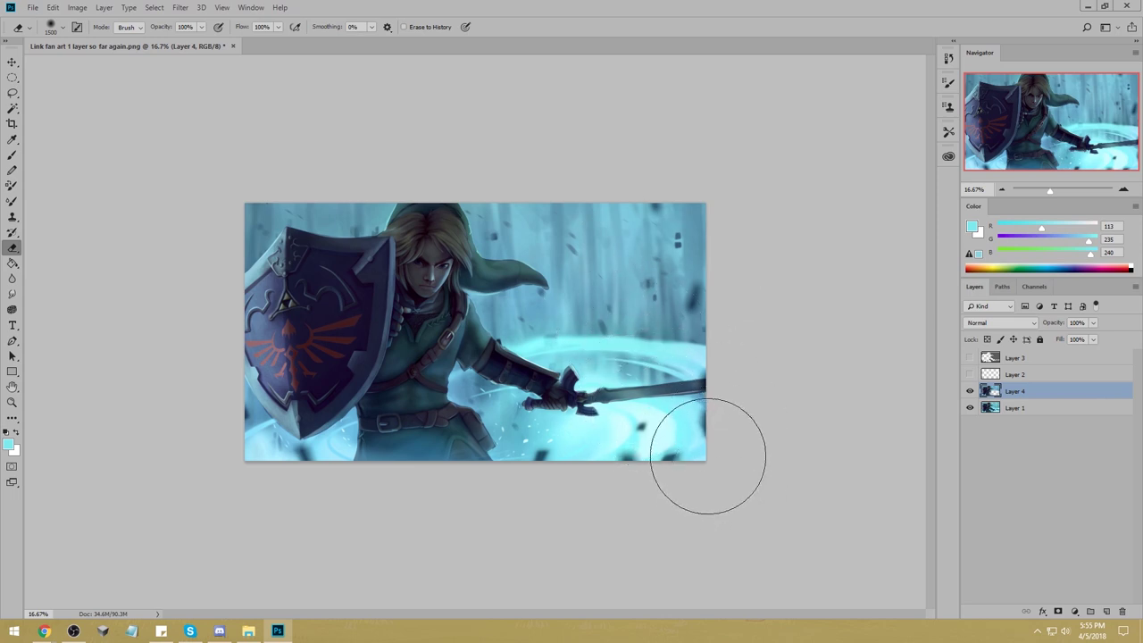
Merge the partly erased blue-shifted layer down into the base painting.
left_click(969, 395)
right_click(1024, 397)
left_click(917, 468)
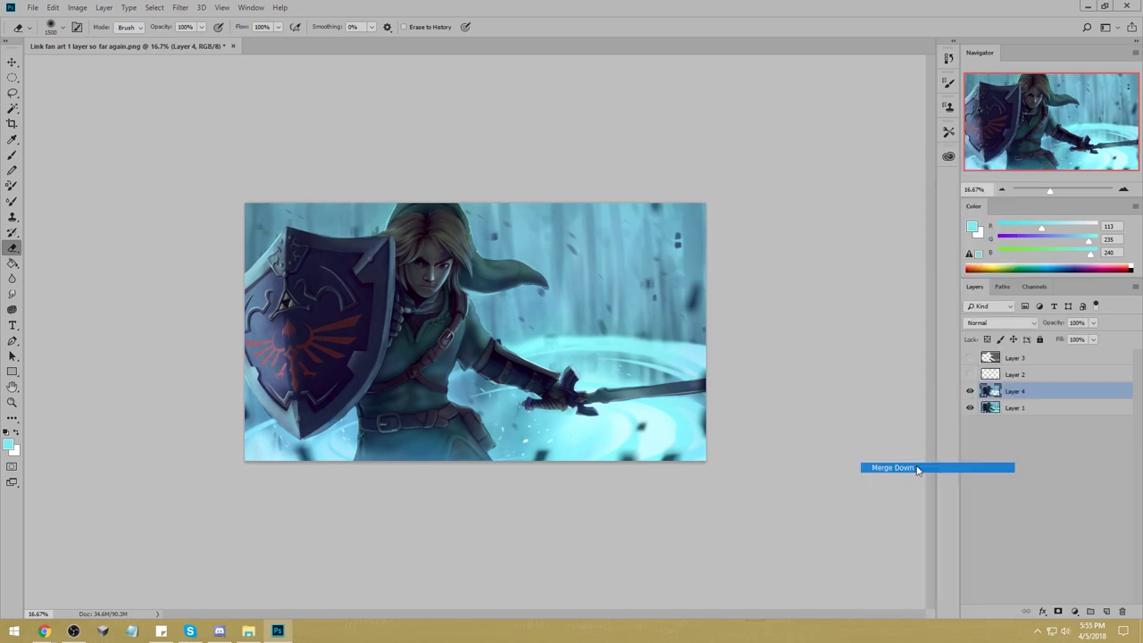
Add a new layer and brush a soft cyan glow sampled from the water along the painting's lower edge.
left_click(1106, 610)
key("b")
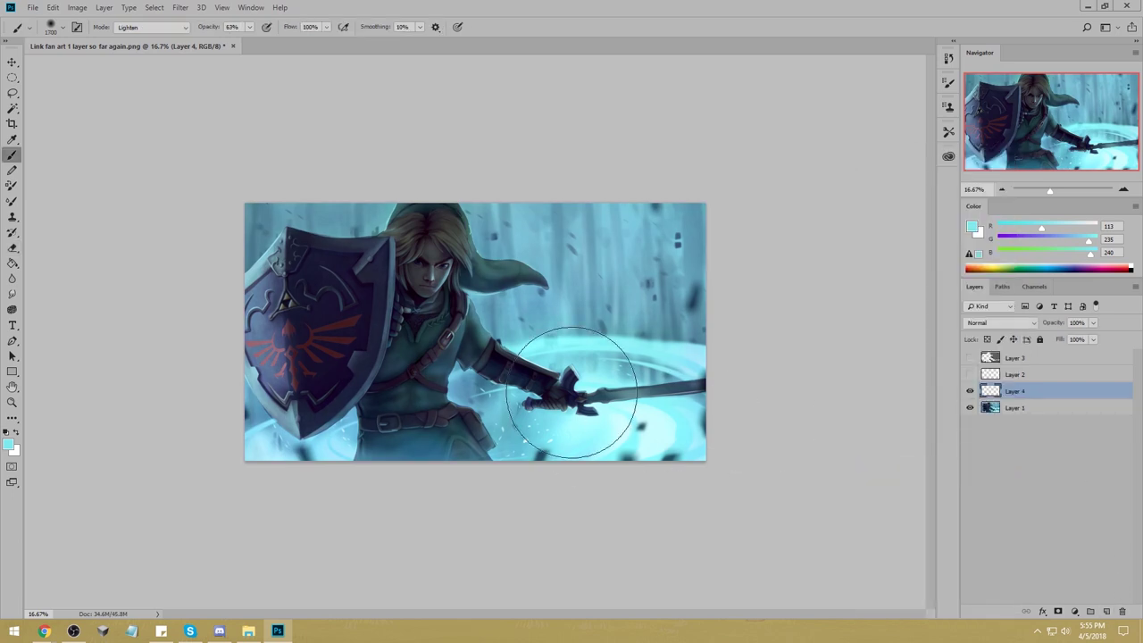
left_click(657, 416, "alt")
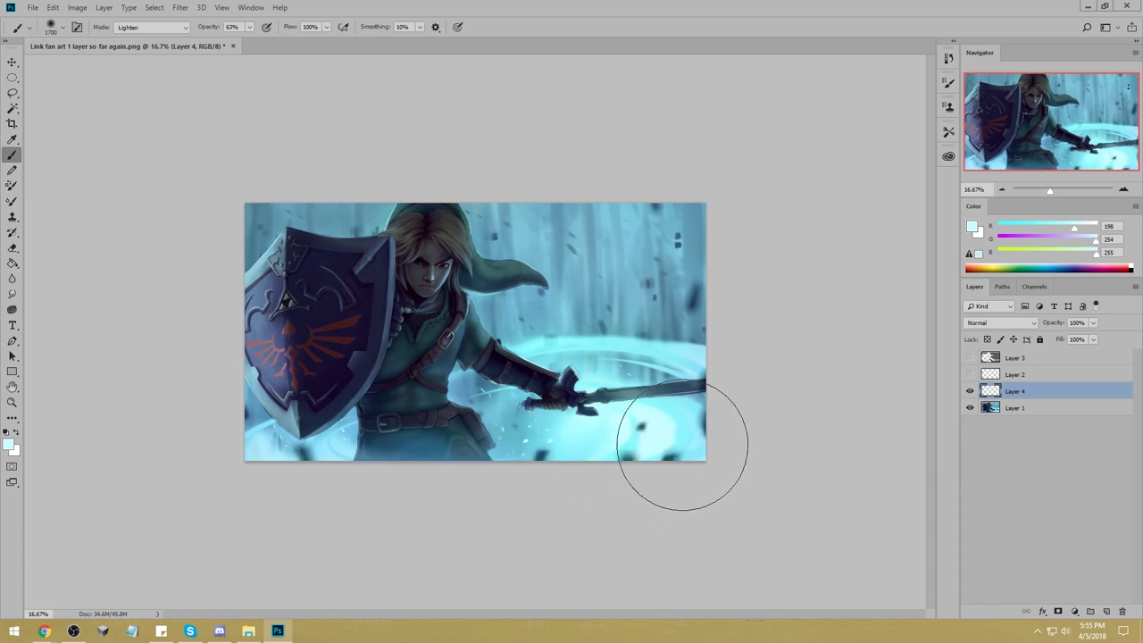
left_click_drag(682, 444, 518, 447)
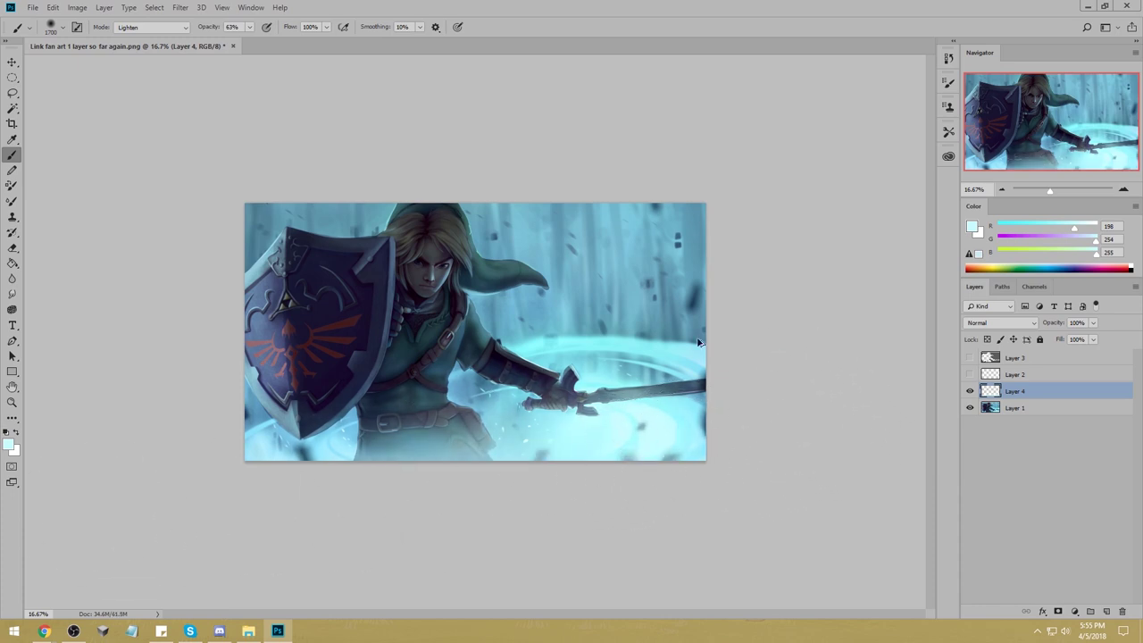
key("ctrl+z")
left_click(616, 343, "alt")
left_click_drag(642, 461, 276, 478)
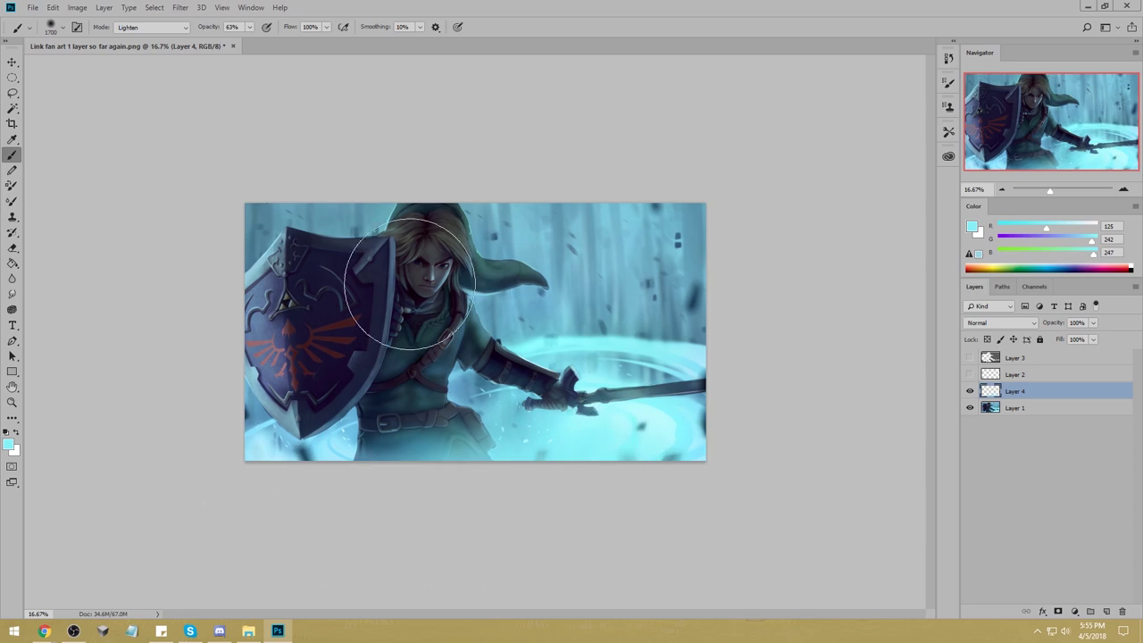
Try a cyan stroke over the character's tunic with a smaller brush.
key("bracketleft")
key("bracketleft")
key("bracketleft")
key("bracketleft")
key("bracketleft")
key("bracketleft")
key("bracketleft")
key("bracketleft")
key("bracketleft")
key("bracketleft")
left_click_drag(423, 368, 400, 380)
key("ctrl+z")
Compare the painting with and without the cyan glow layer, and merge that layer into the base painting.
left_click(970, 393)
left_click(970, 392)
right_click(1026, 399)
left_click(955, 467)
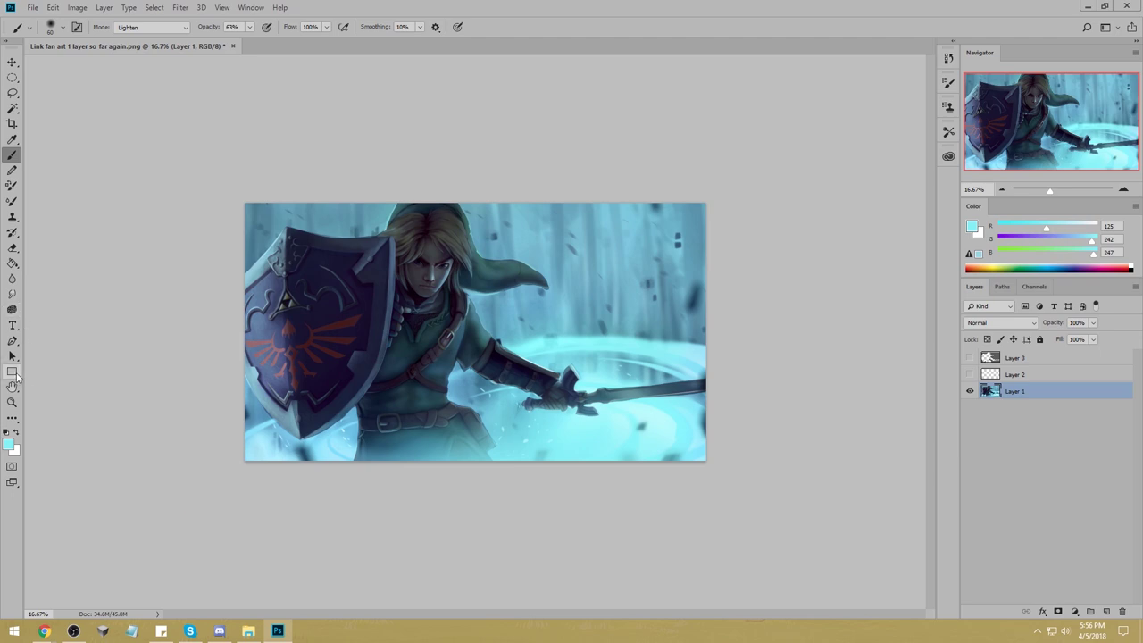
Set up the Dodge tool to affect the Highlights range.
left_click(12, 417)
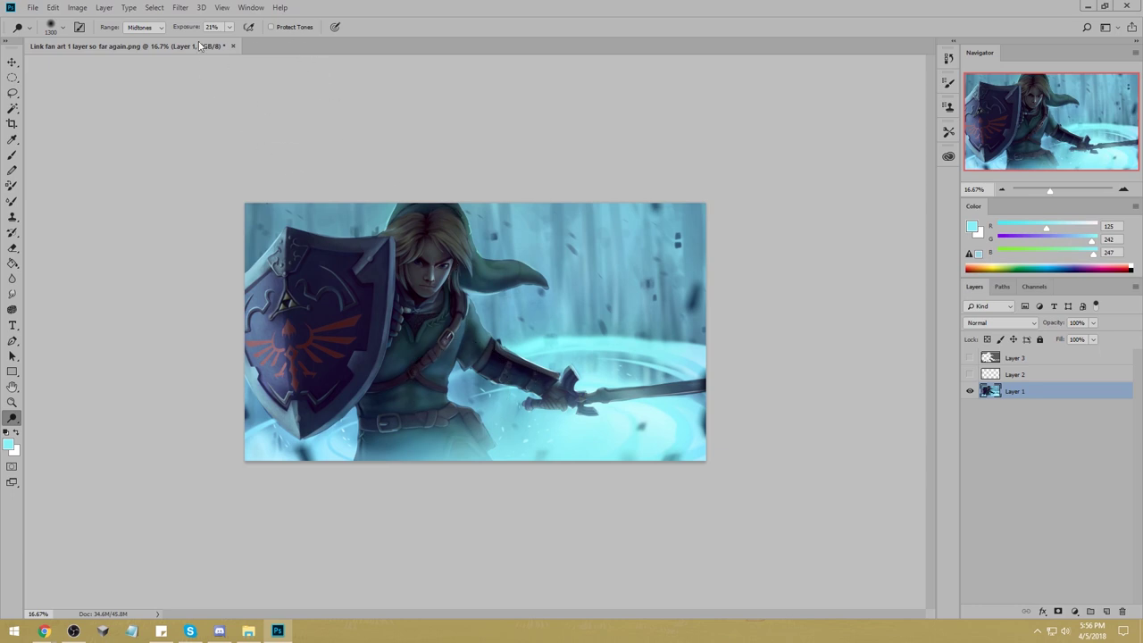
left_click(143, 27)
left_click(139, 55)
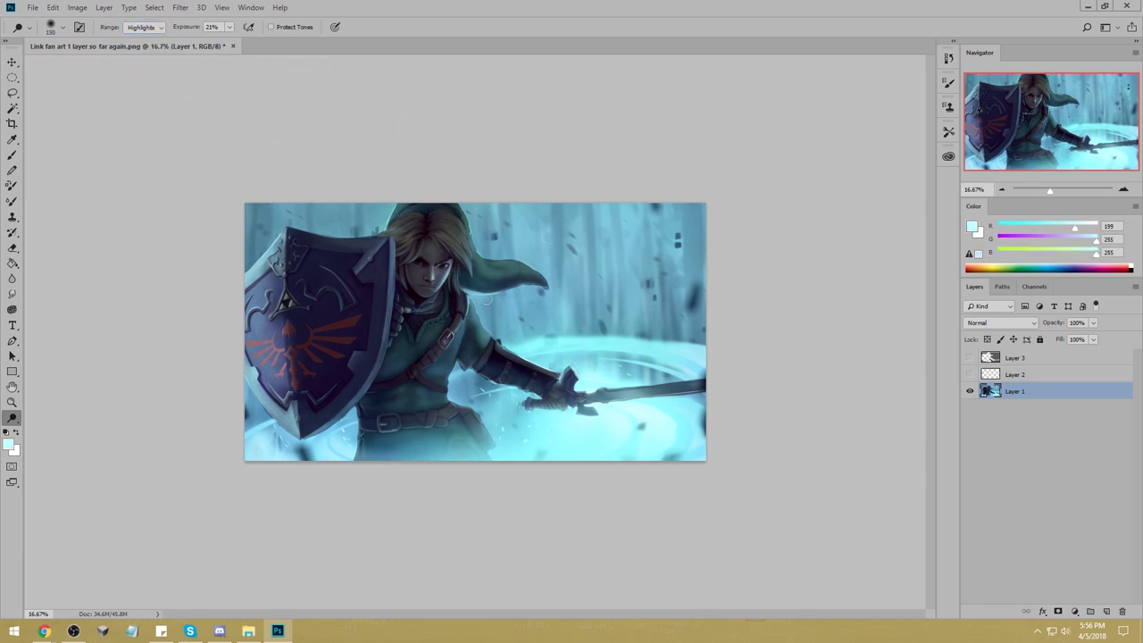
Sample a bright cyan from the water and brush a soft glow around the character's hood in Lighten mode.
key("b")
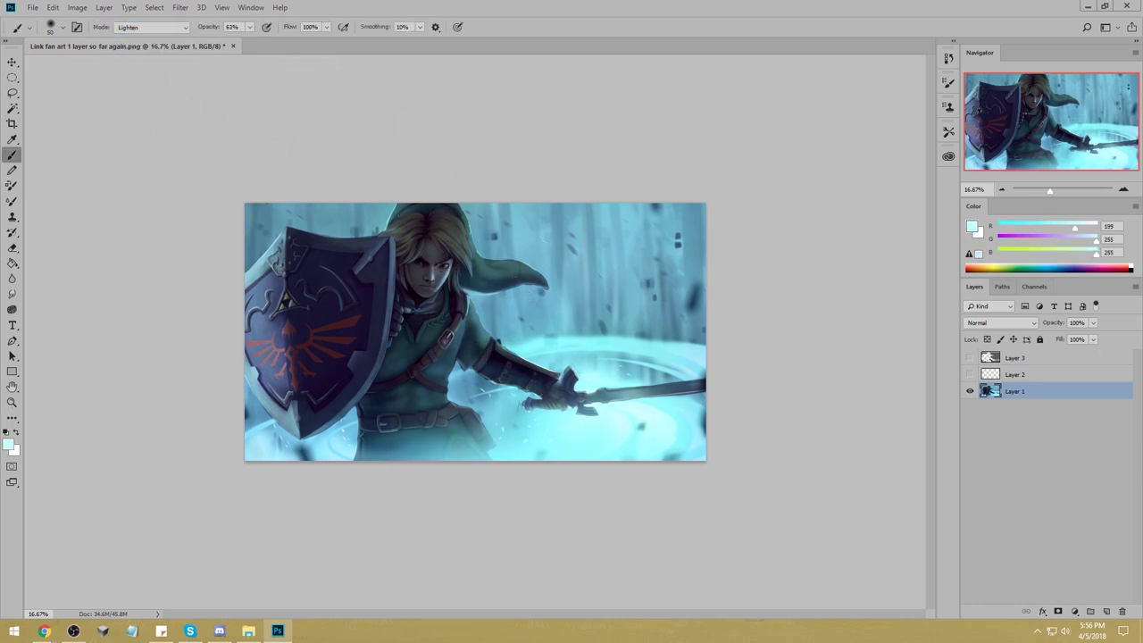
left_click(552, 346, "alt")
key("]")
key("]")
key("]")
key("]")
key("]")
key("]")
key("]")
mouse_move(468, 261)
left_mouse_down()
mouse_move(455, 281)
mouse_move(466, 261)
mouse_move(450, 208)
left_mouse_up()
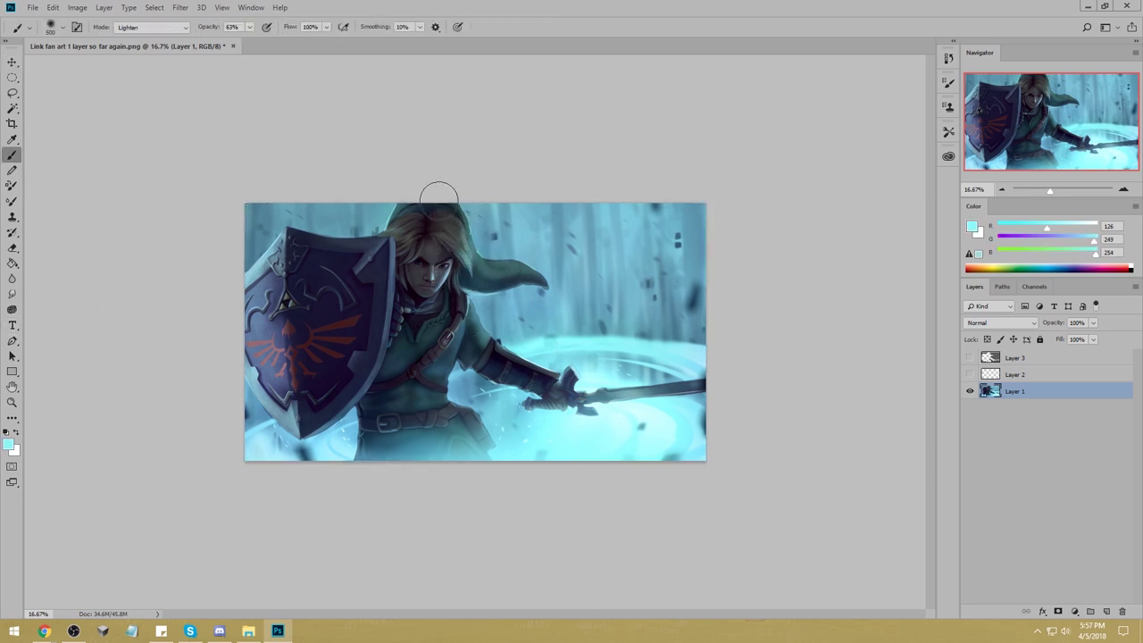
Shade the character's upper sword arm with a dark blue sampled from it, using a 700 px brush in Normal mode.
key("bracketleft")
key("bracketleft")
key("bracketleft")
key("bracketleft")
key("bracketleft")
key("bracketleft")
key("bracketright")
key("bracketright")
key("bracketright")
key("bracketright")
key("bracketright")
key("bracketright")
key("bracketright")
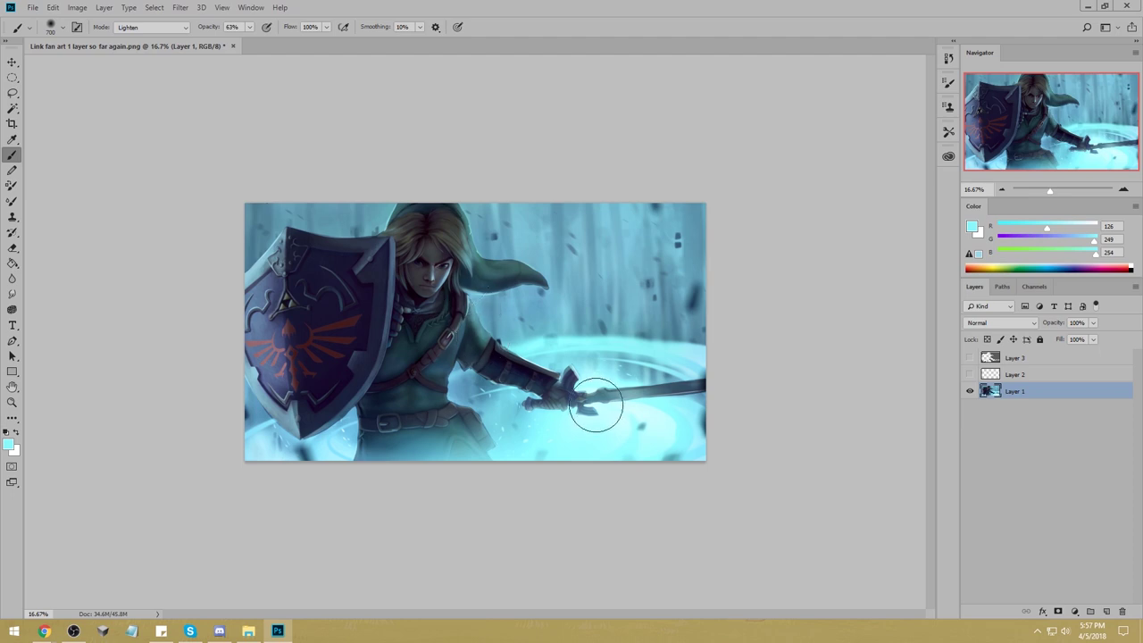
left_click(473, 344, "alt")
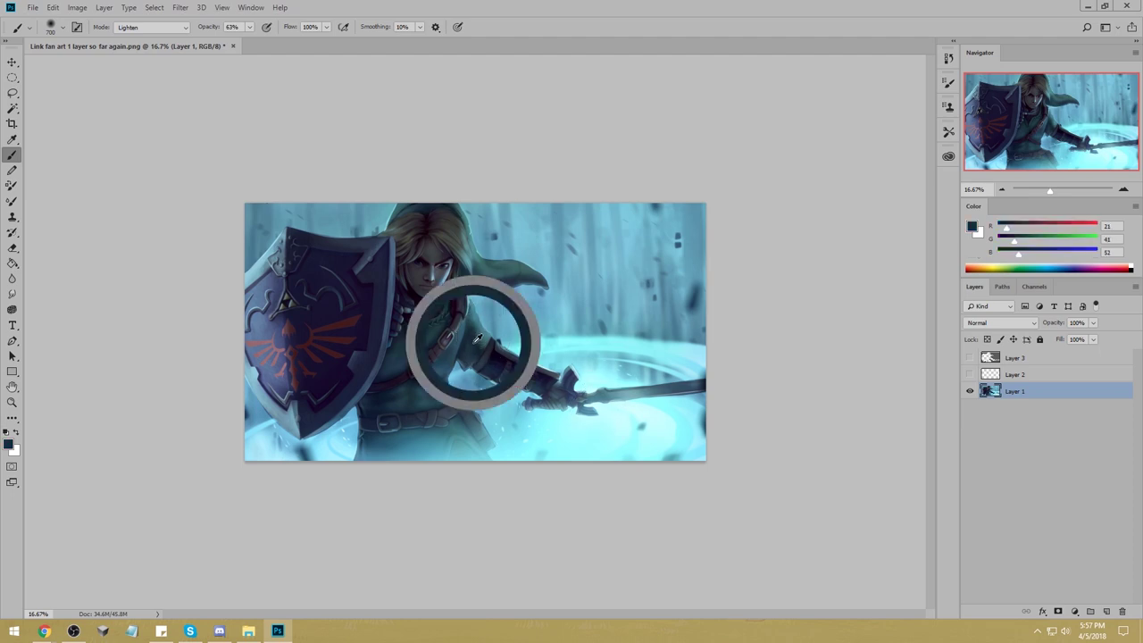
left_click(138, 27)
left_click(139, 40)
mouse_move(483, 346)
left_mouse_down()
mouse_move(467, 298)
mouse_move(478, 336)
left_mouse_up()
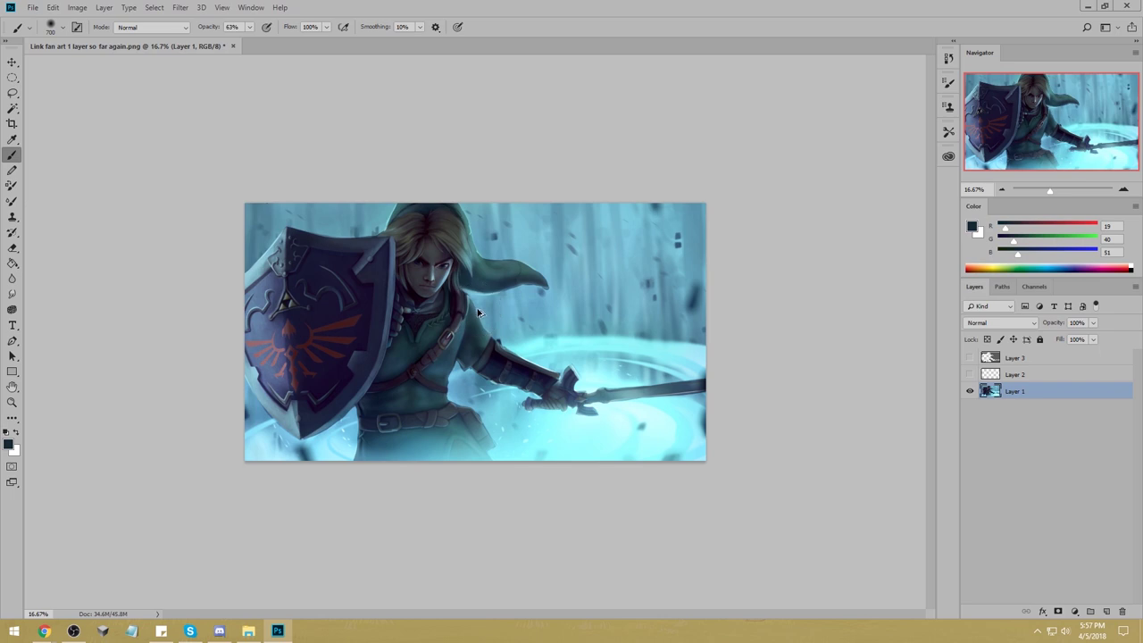
Paste a copy of the current painting as a new layer above an earlier brush state and switch to the Eraser.
key("ctrl+a")
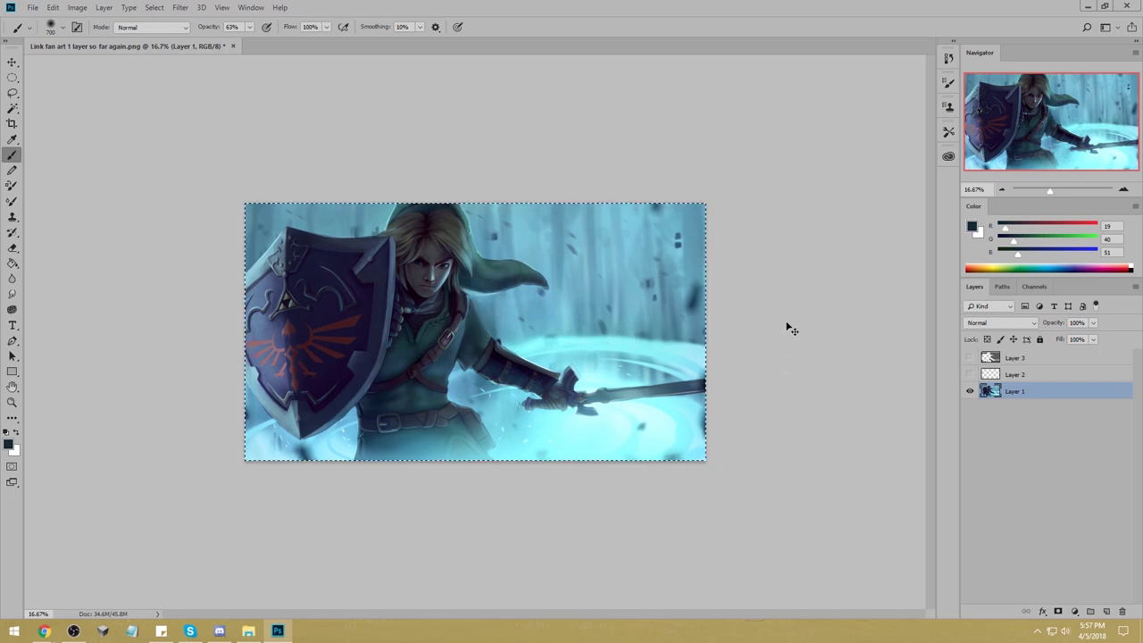
left_click(949, 60)
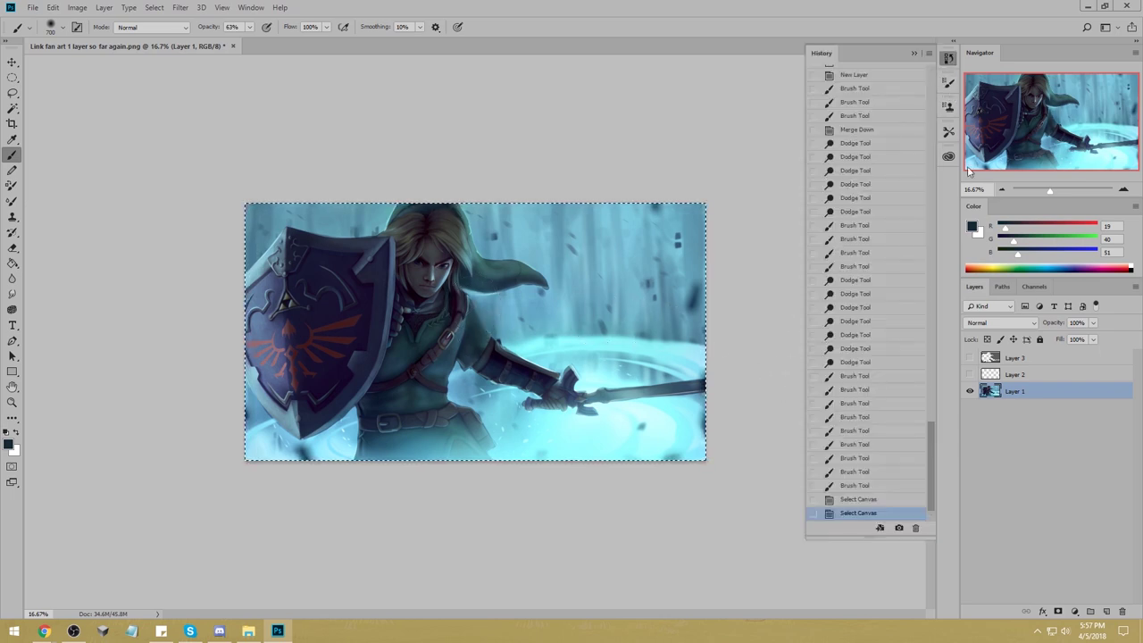
left_click(863, 485)
left_click(871, 404)
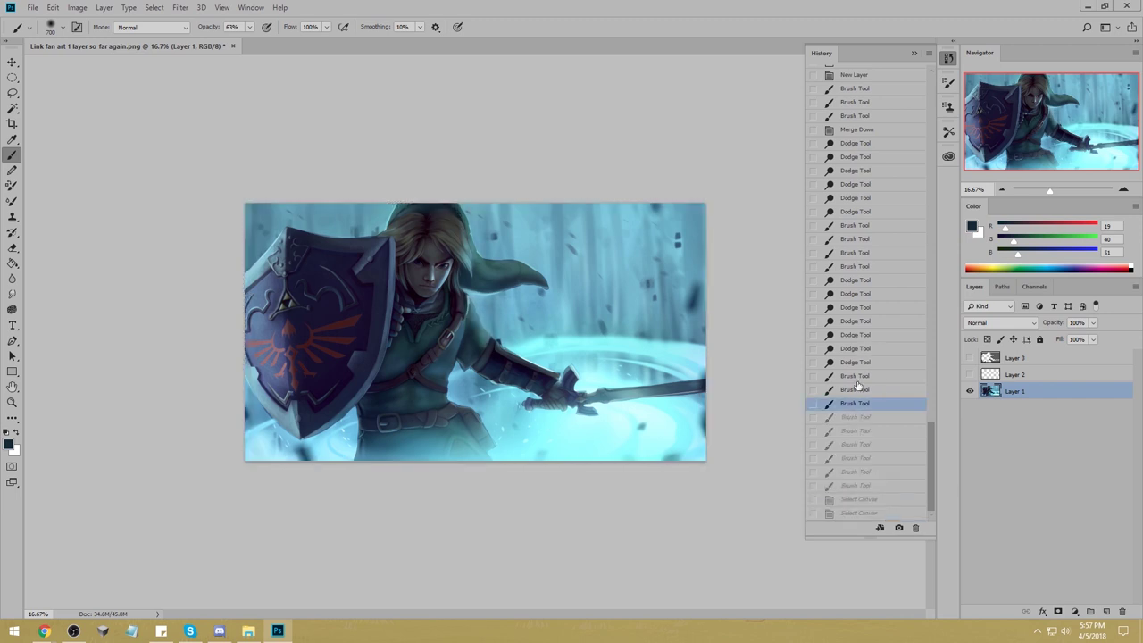
key("ctrl+v")
left_click(913, 52)
key("e")
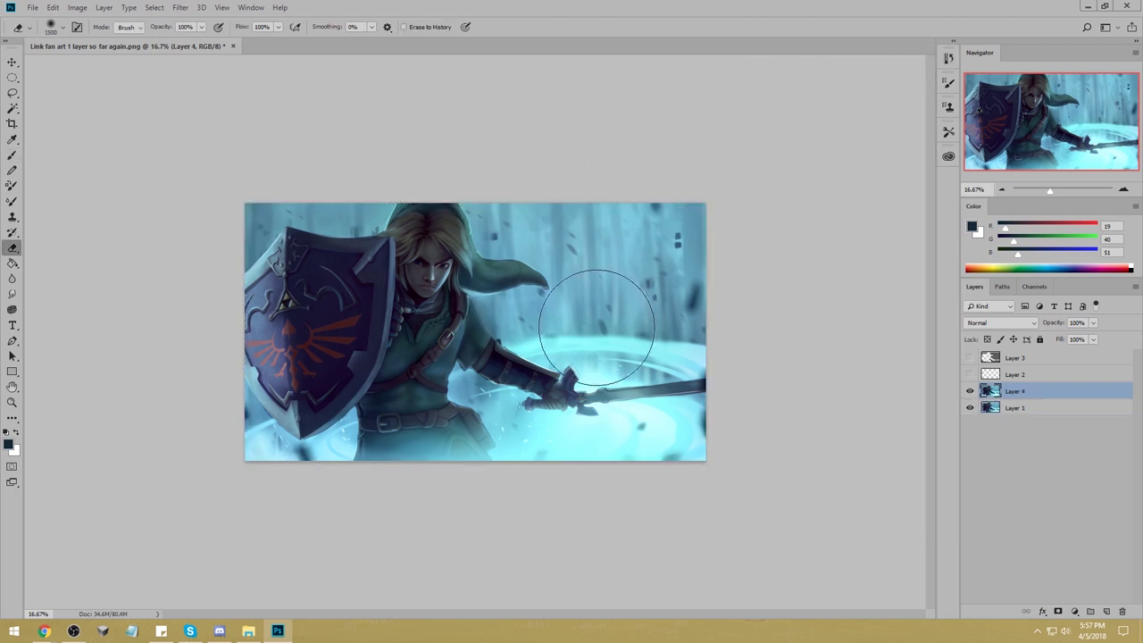
Switch the eraser to the textured 80 px brush tip and compare Layer 4 with the painting beneath it.
right_click(532, 282)
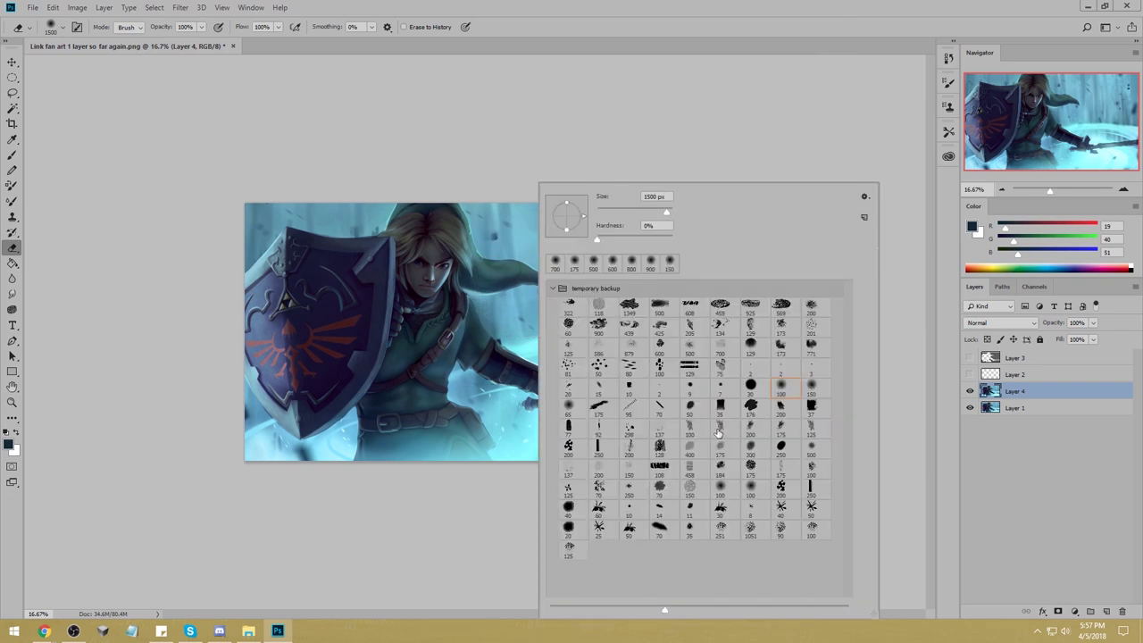
left_click(718, 433)
left_click(706, 130)
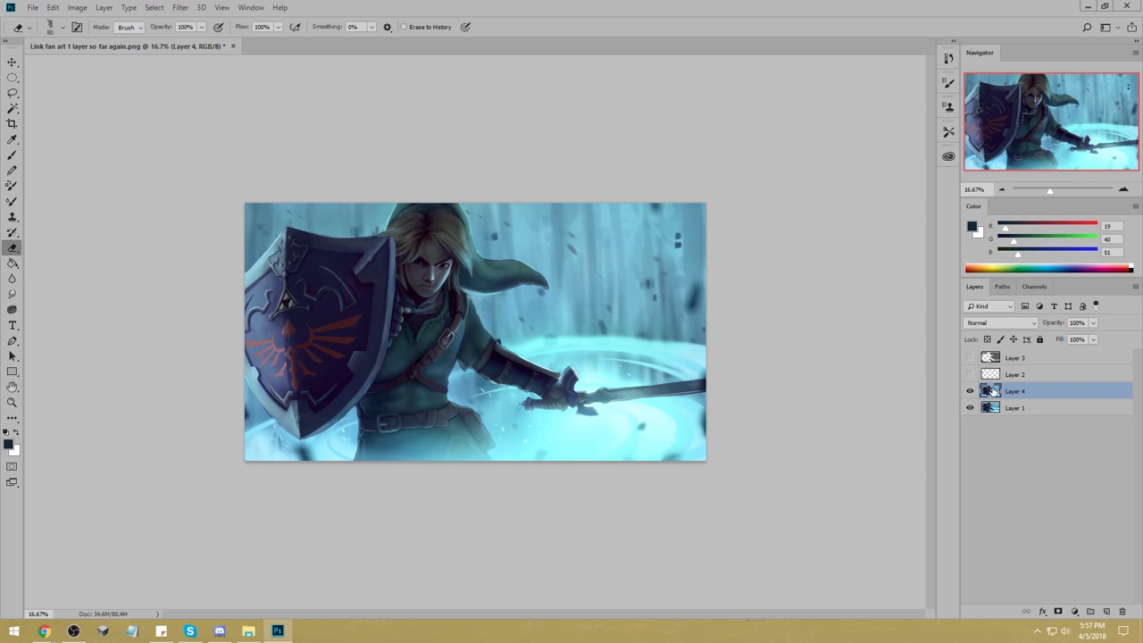
left_click(970, 391)
left_click(970, 391)
left_click(971, 391)
left_click(971, 392)
Brush a teal sampled from the hood softly over the nearby hair on a new layer and erase the excess along the strands.
key("z")
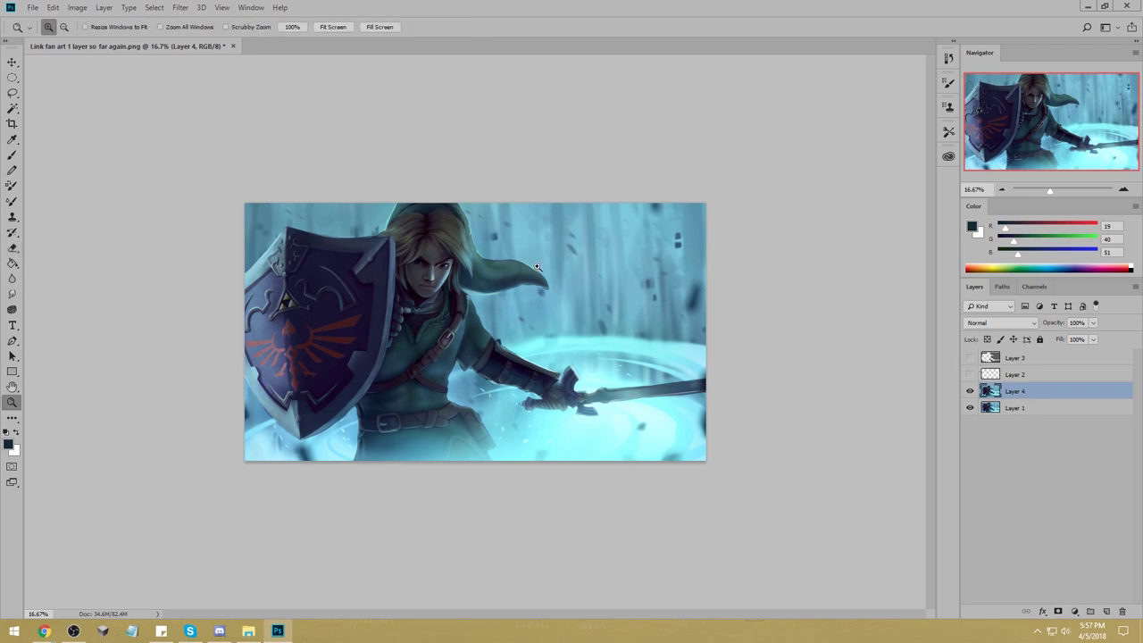
mouse_move(426, 206)
left_mouse_down()
mouse_move(503, 268)
mouse_move(521, 324)
left_mouse_up()
key("b")
left_click(497, 327, "alt")
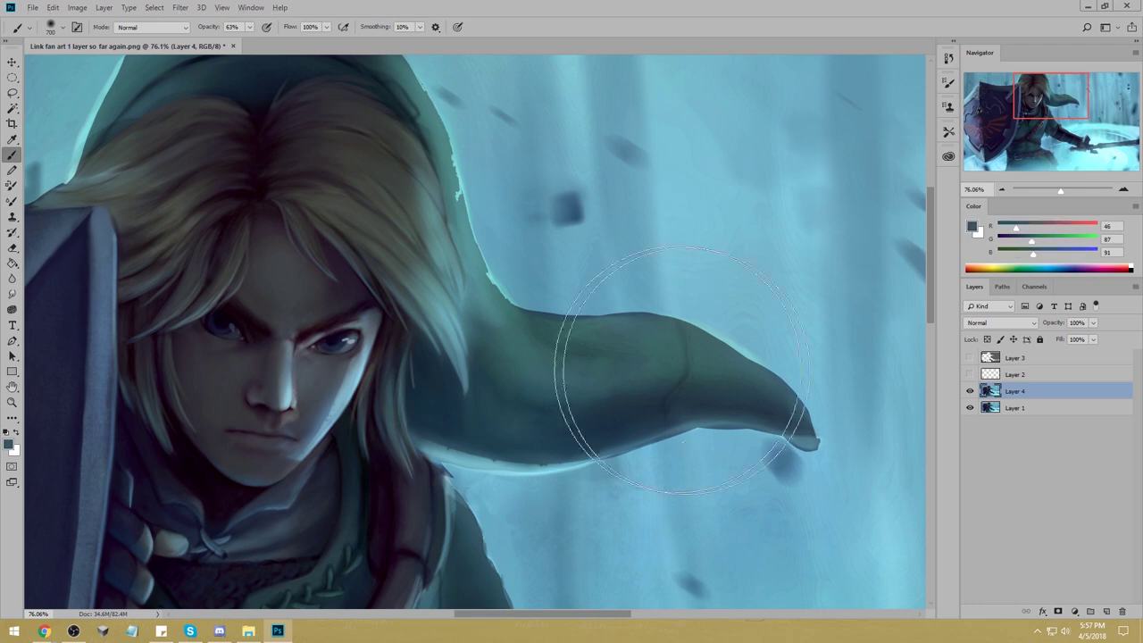
left_click(1106, 610)
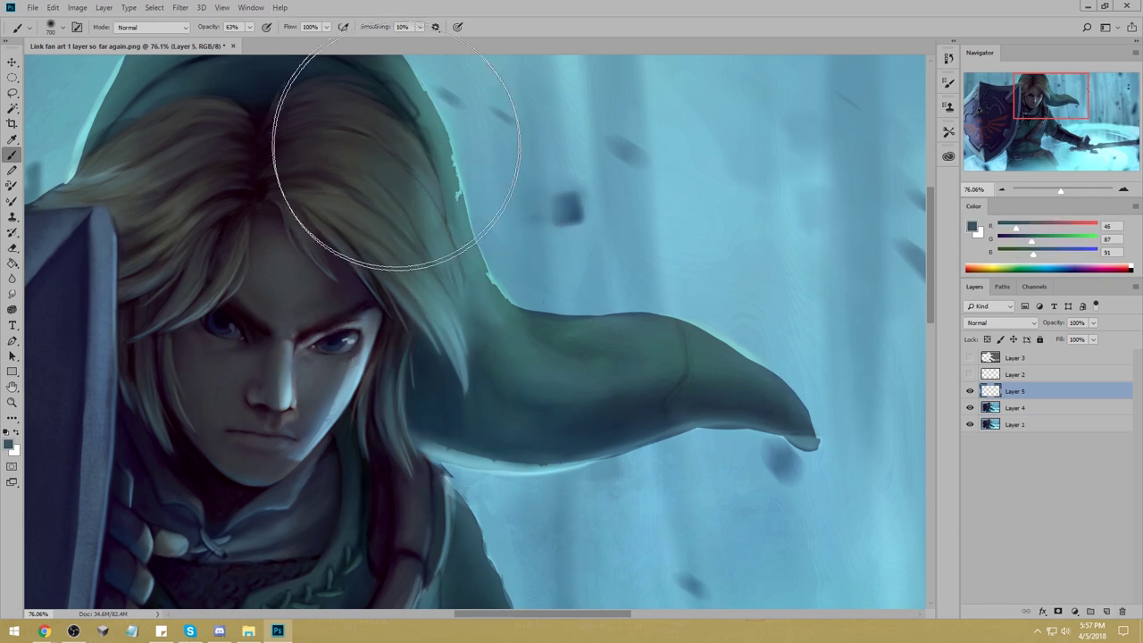
key("e")
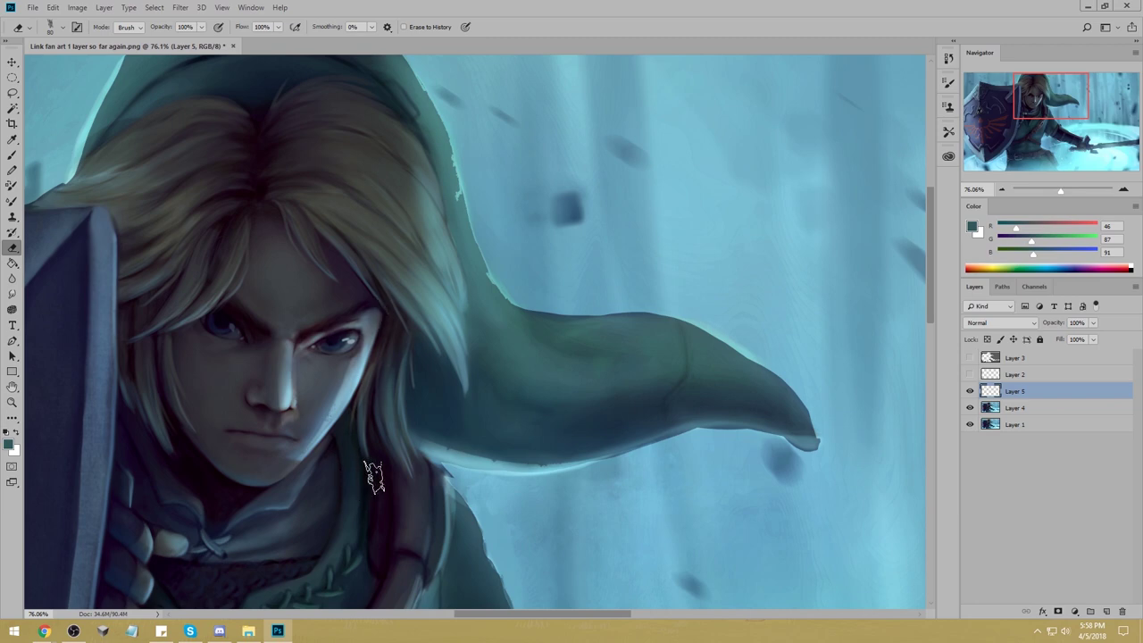
Merge the new hair-shading layer down into Layer 4.
key("ctrl+0")
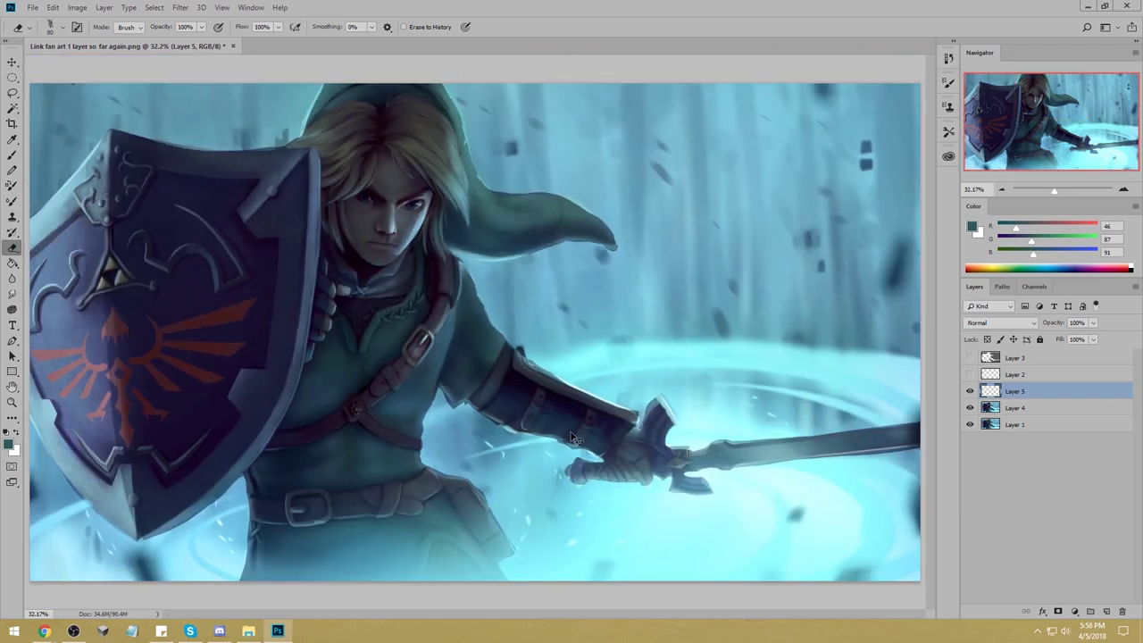
key("ctrl+minus")
key("ctrl+minus")
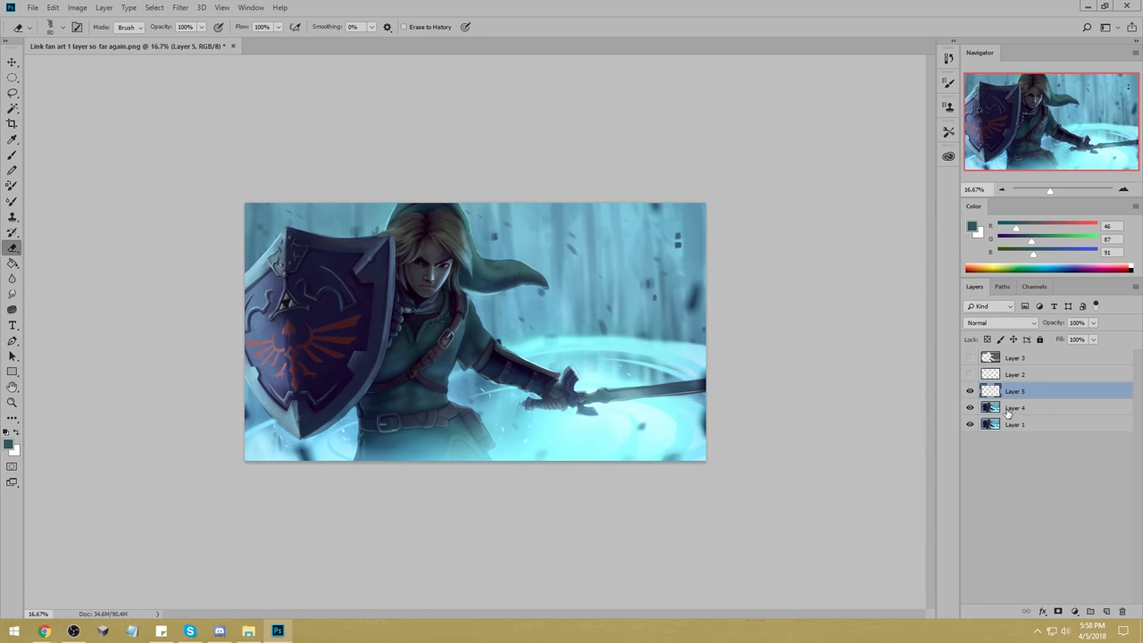
right_click(1031, 393)
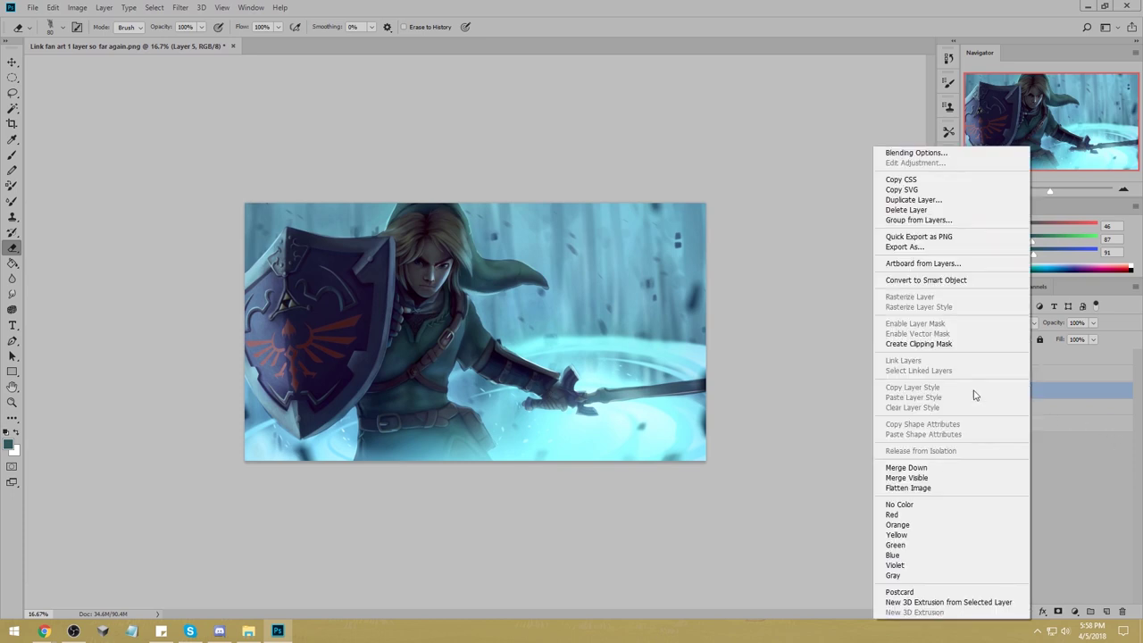
left_click(919, 467)
Sample a dark grey from the hair and touch up the character with the textured 80 px brush, setting opacity to 100%.
key("b")
left_click(431, 217, "alt")
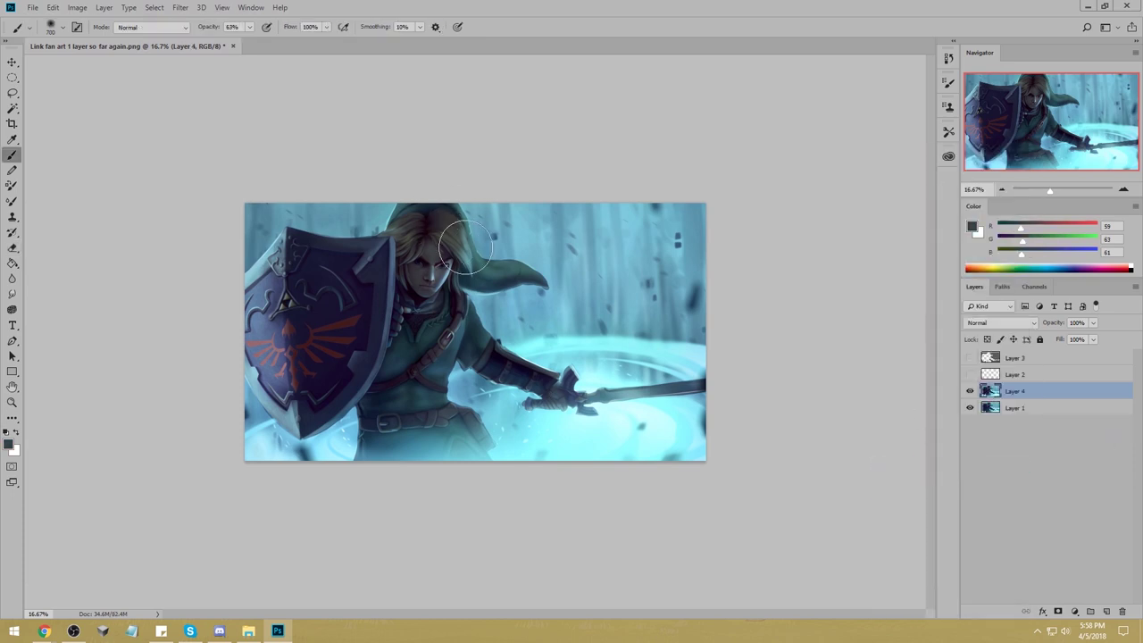
right_click(525, 225)
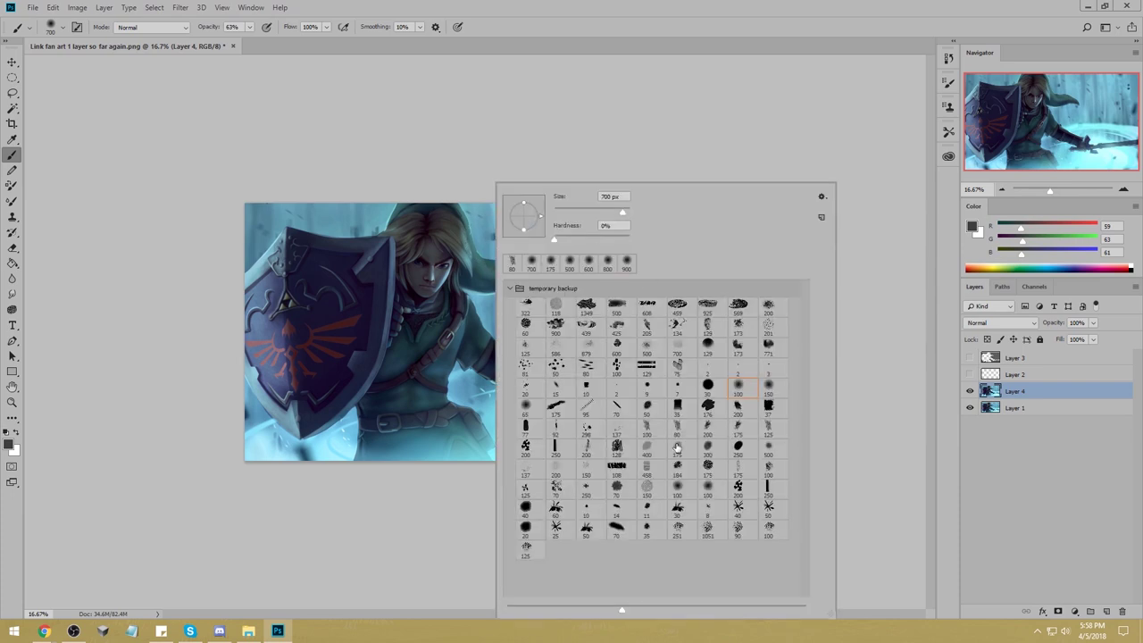
left_click(677, 428)
left_click(679, 123)
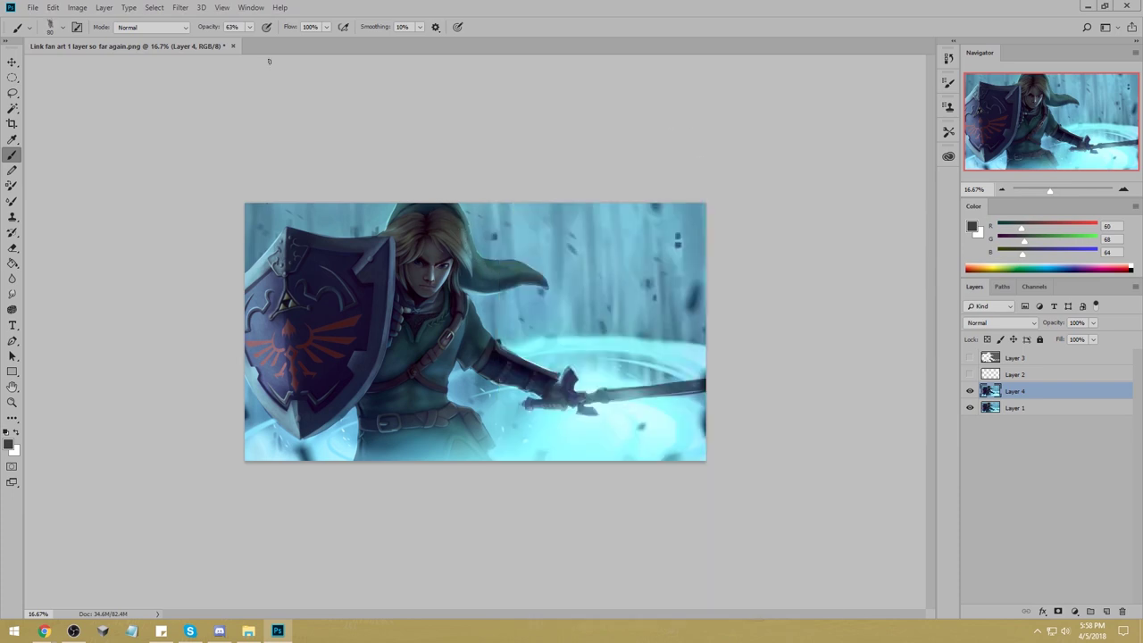
left_click_drag(250, 26, 382, 87)
Dodge the painting's highlights with a 300 px brush at 21% exposure and compare Layer 4 with the layer below.
left_click(14, 404)
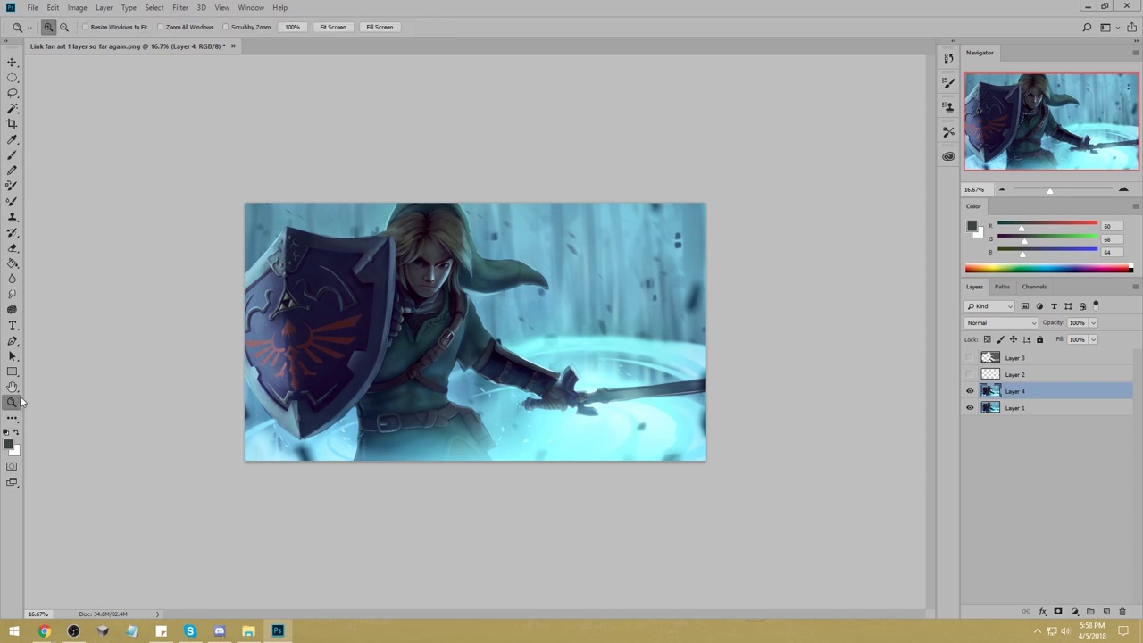
left_click(18, 418)
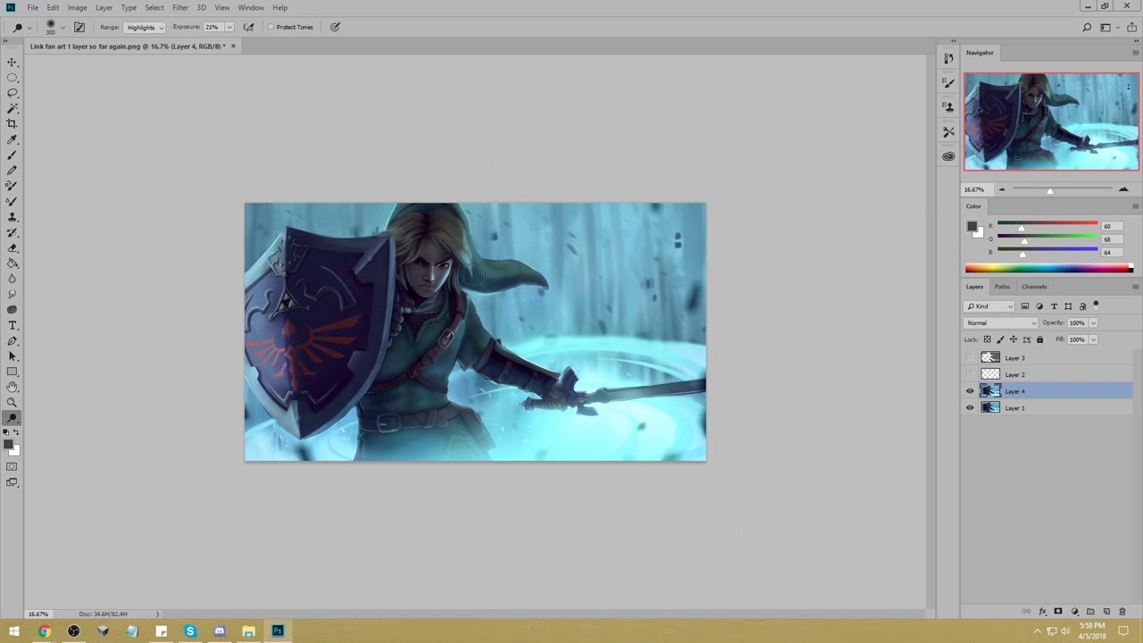
left_click(971, 393)
left_click(971, 392)
left_click(971, 393)
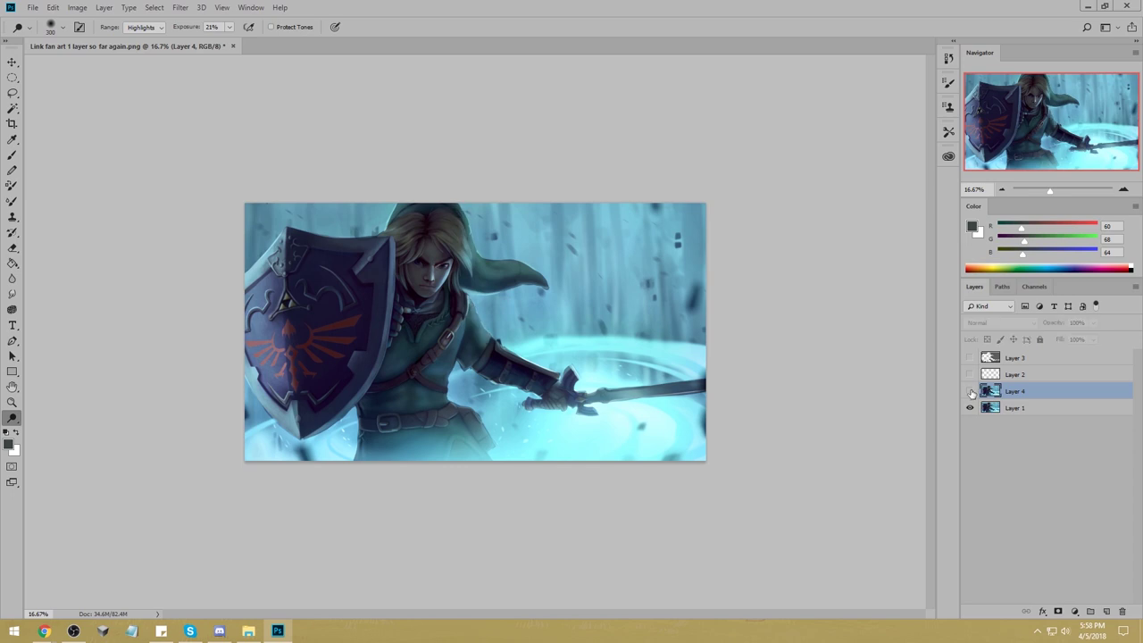
left_click(970, 393)
left_click(971, 392)
left_click(971, 393)
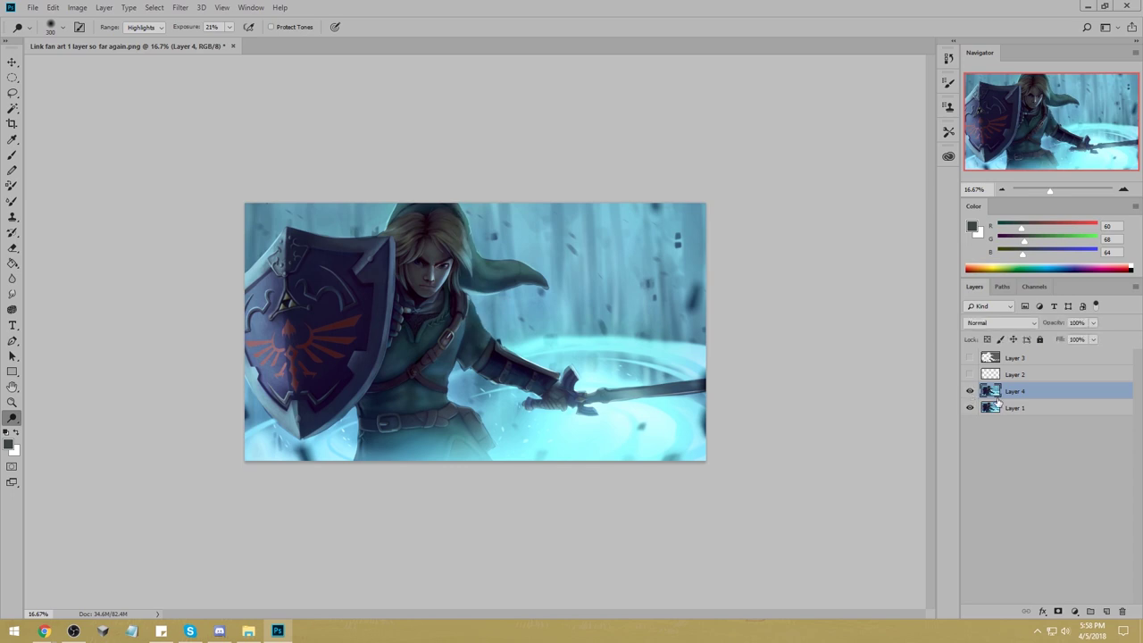
Merge Layer 4 down into Layer 1 and open the history list.
right_click(1021, 394)
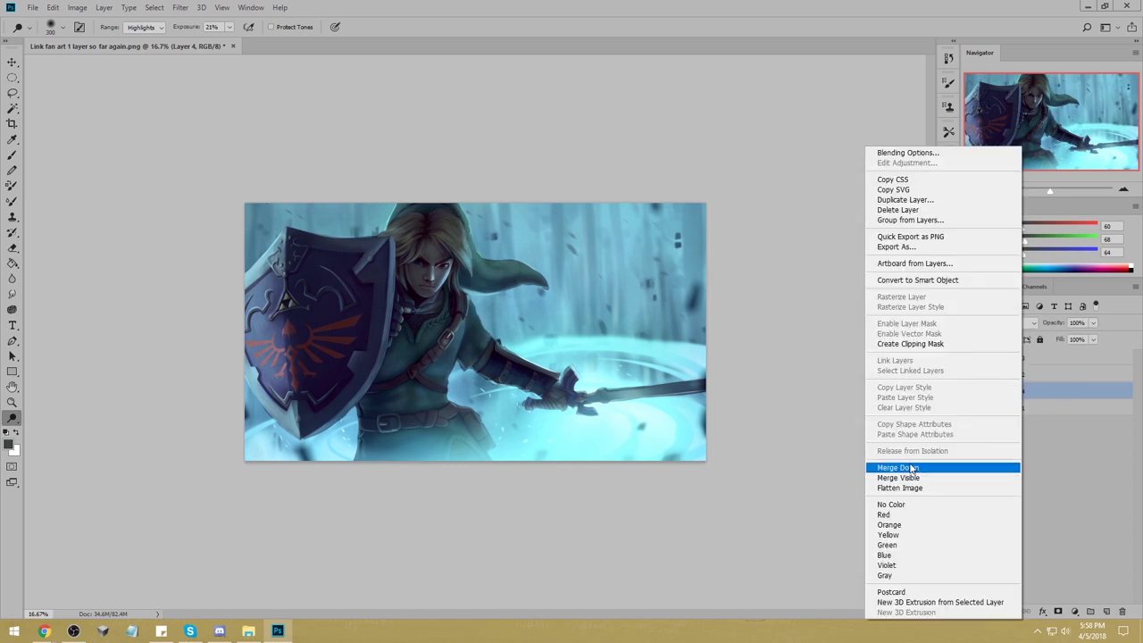
left_click(902, 468)
key("b")
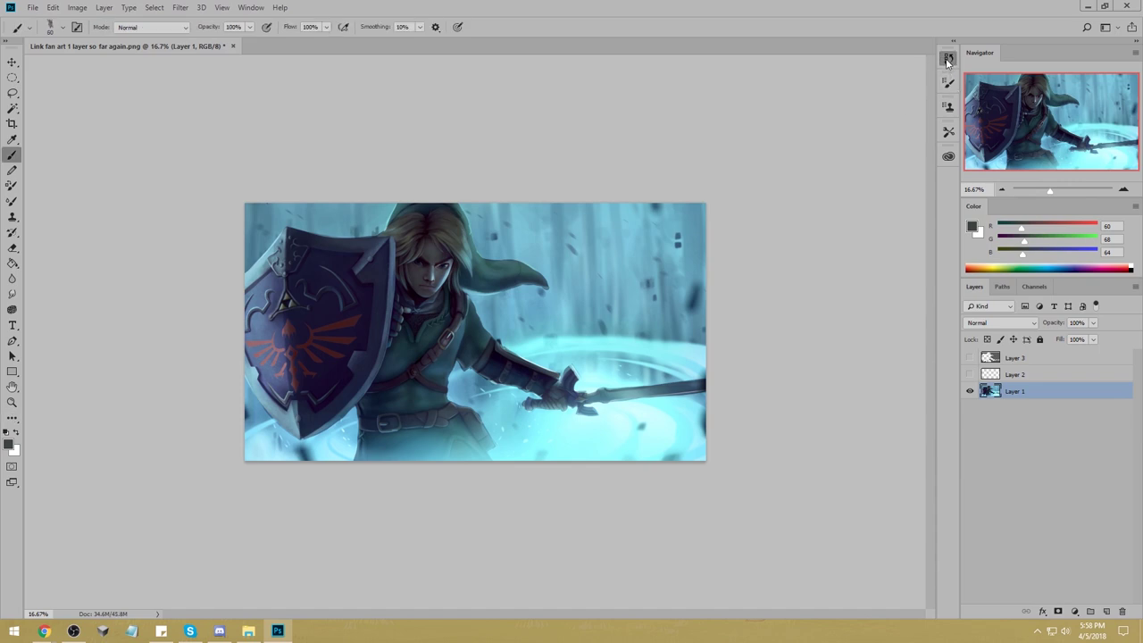
left_click(948, 59)
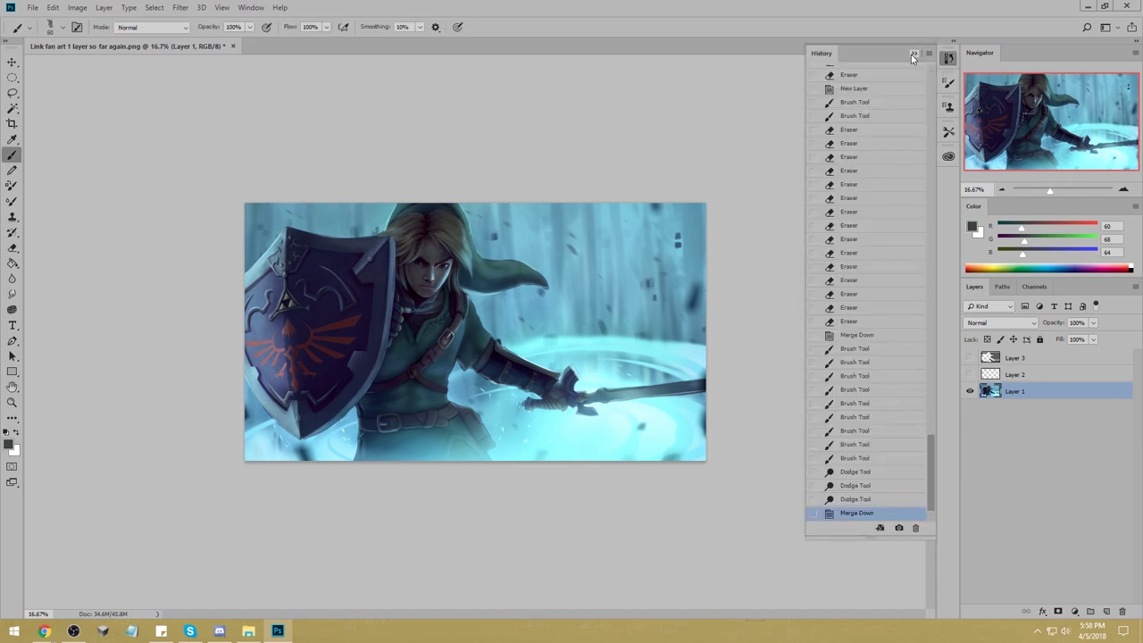
Select the background shape using Layer 3's grey area, then hide that layer again and make Layer 1 active.
left_click(1030, 361)
left_click(969, 358)
left_click(970, 359)
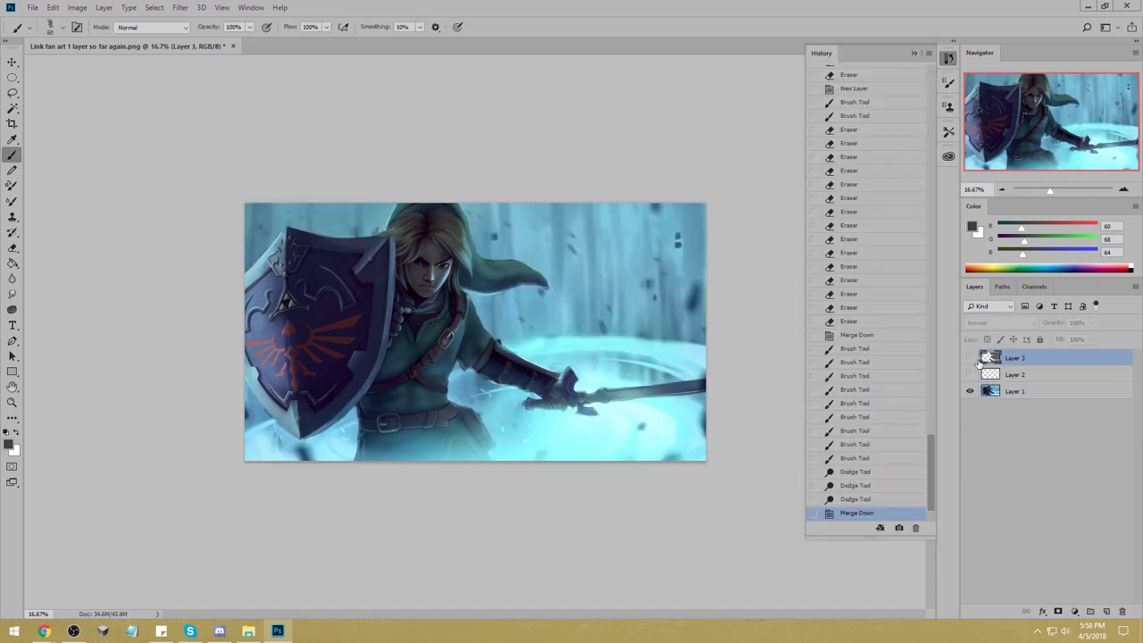
key("ctrl+a")
left_click(971, 358)
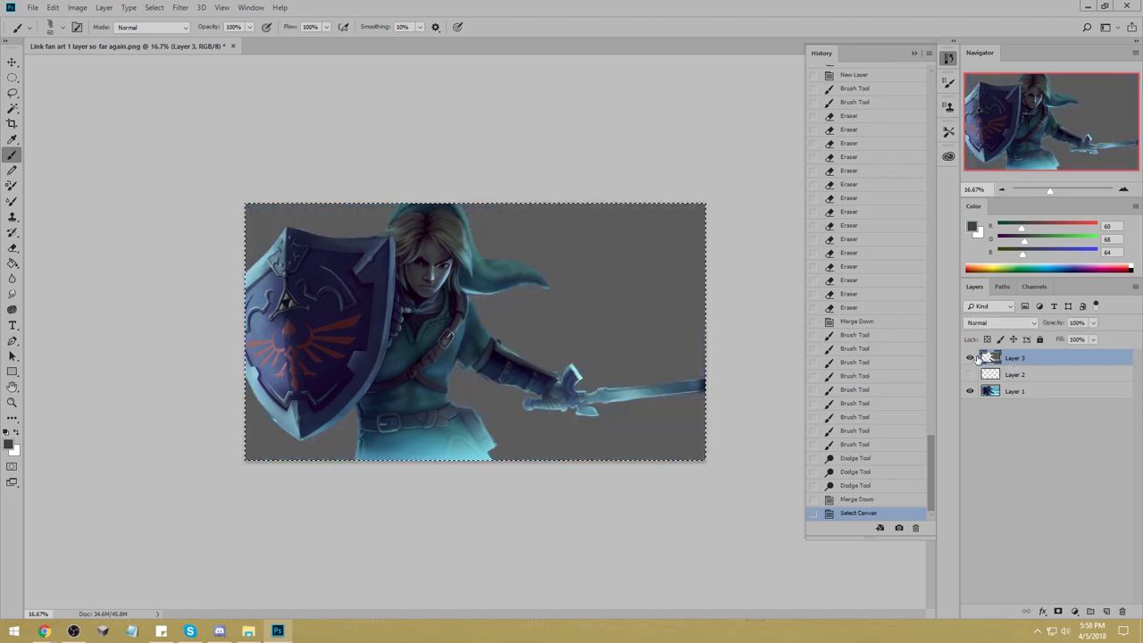
key("v")
key("Up")
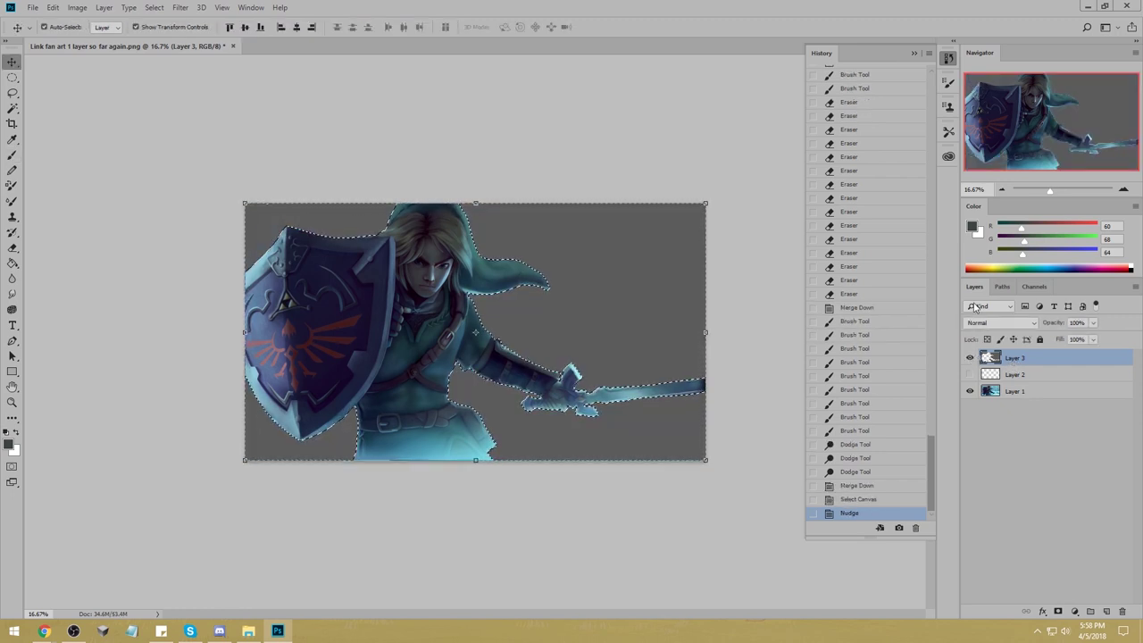
left_click(914, 54)
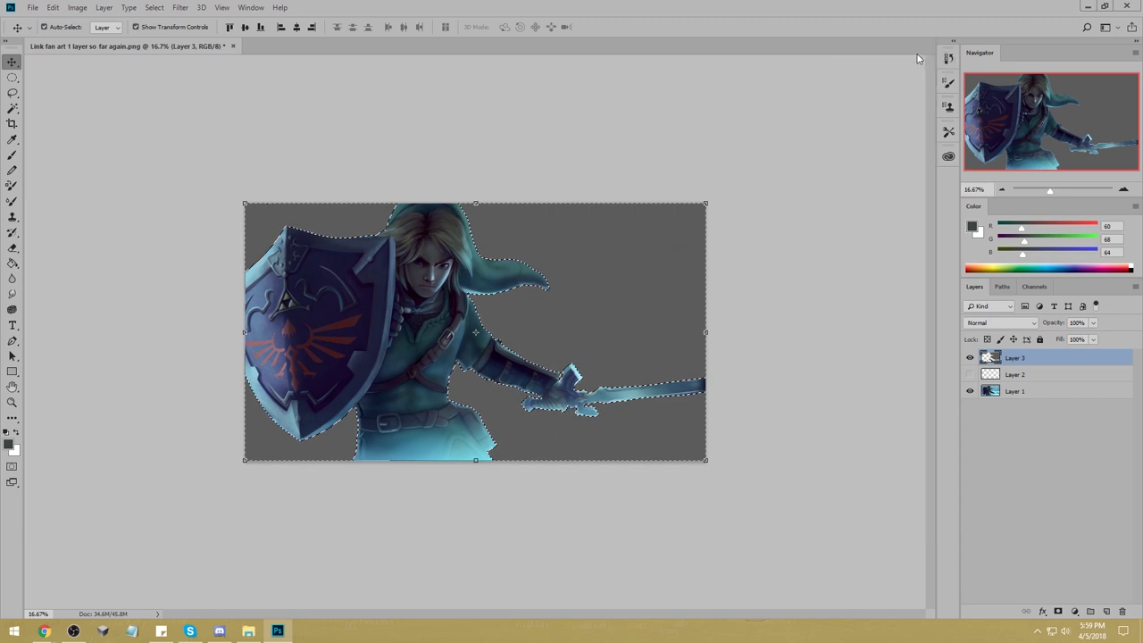
left_click(970, 357)
left_click(1027, 393)
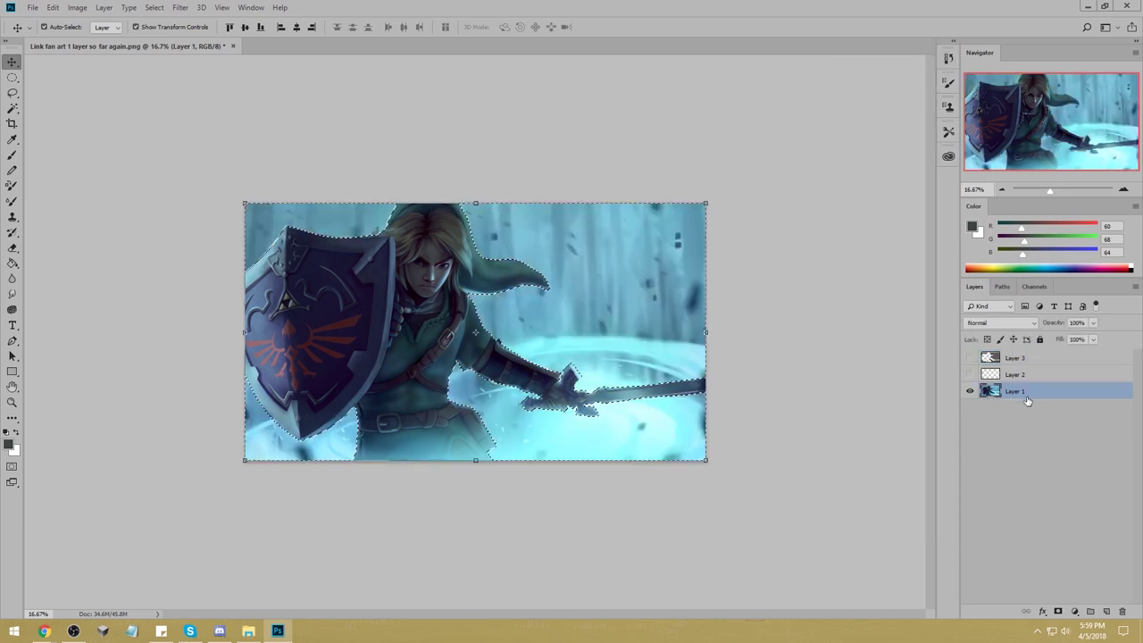
Fill the selected background on a new layer with a bright cyan sampled from the water and lower the layer's fill to 38%.
left_click(1090, 611)
key("g")
left_click(666, 417, "alt")
left_click(666, 417)
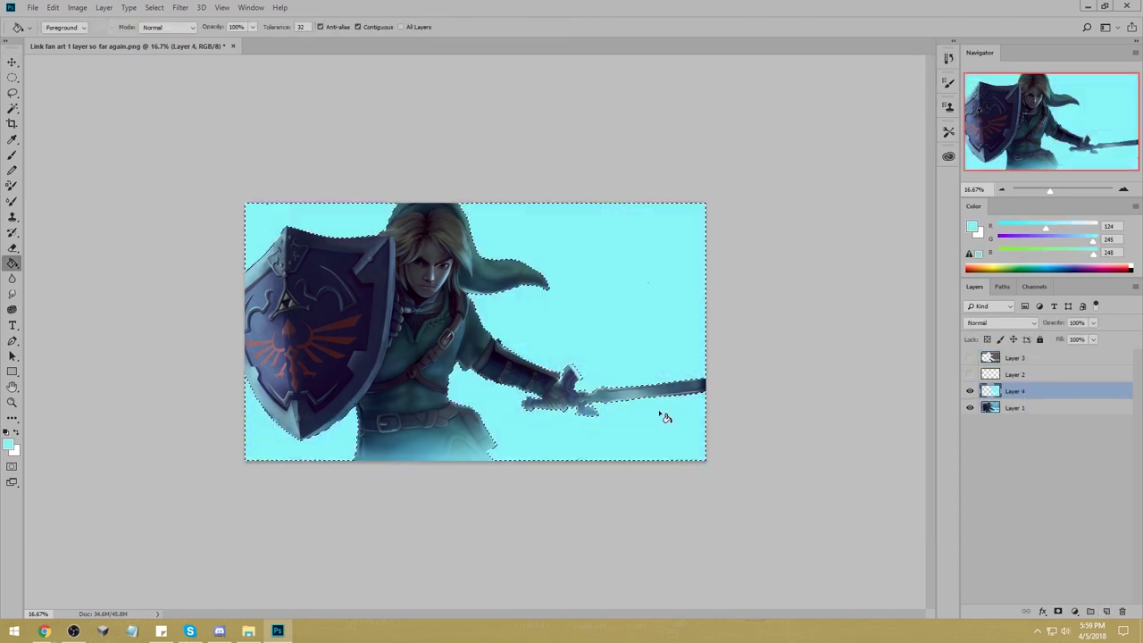
left_click_drag(1093, 339, 1054, 355)
Shift the hue of the cyan background layer by +20.
key("ctrl+u")
left_click_drag(841, 274, 854, 281)
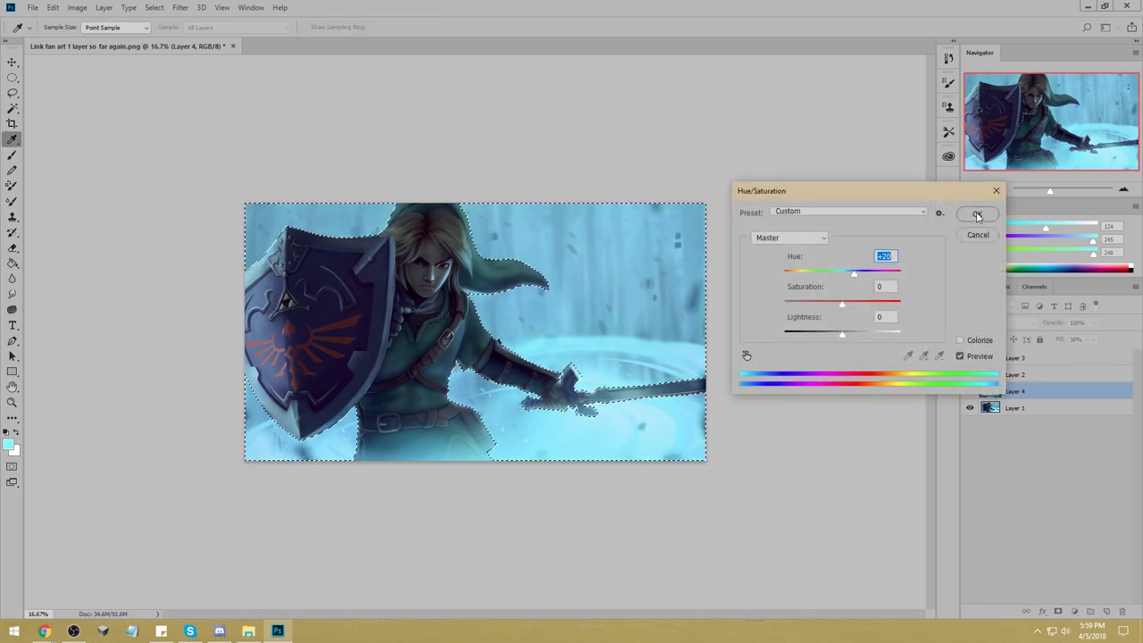
key("Return")
Compare the tinted layer with the original and erase the tint around the sword hand using a soft 1600 px eraser.
key("e")
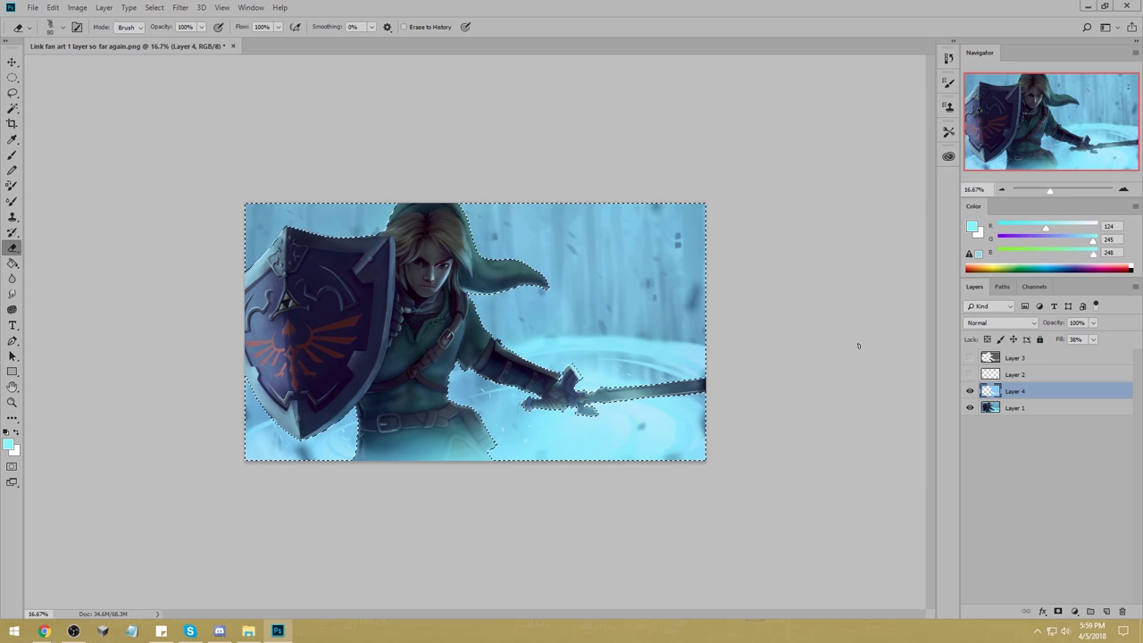
left_click(970, 391)
left_click(969, 391)
right_click(641, 304)
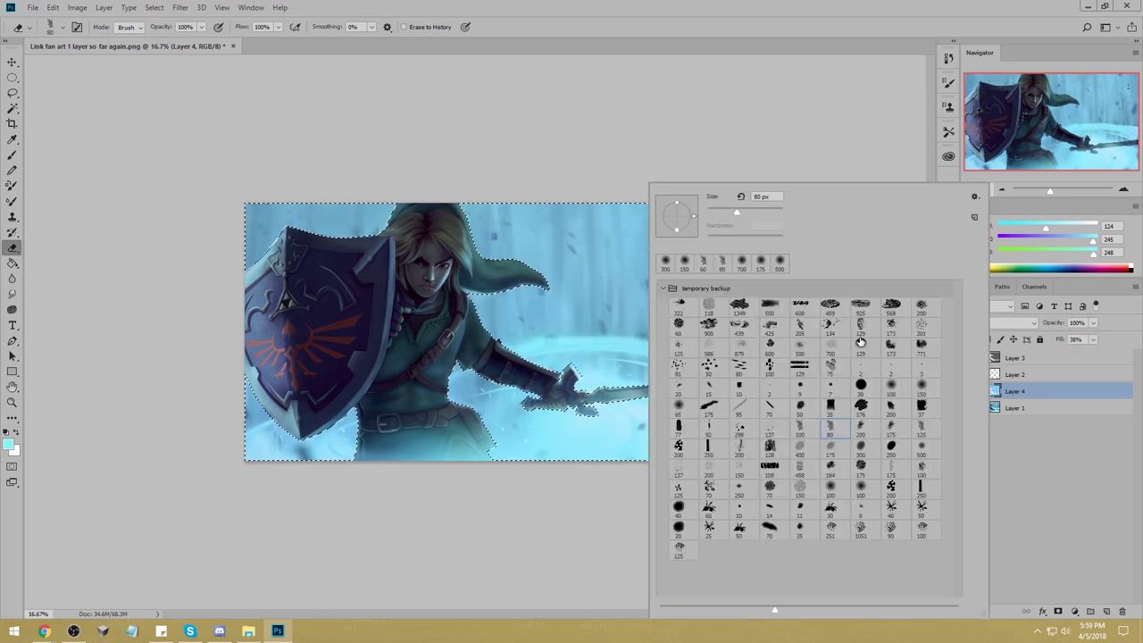
left_click(891, 383)
left_click(831, 123)
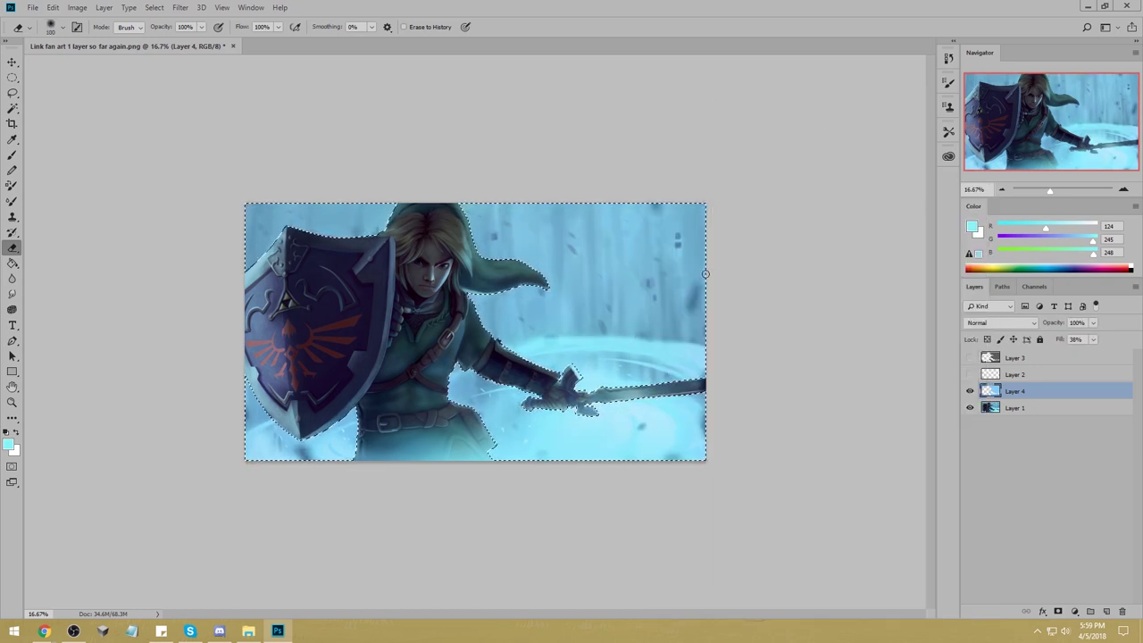
left_click_drag(651, 404, 587, 416)
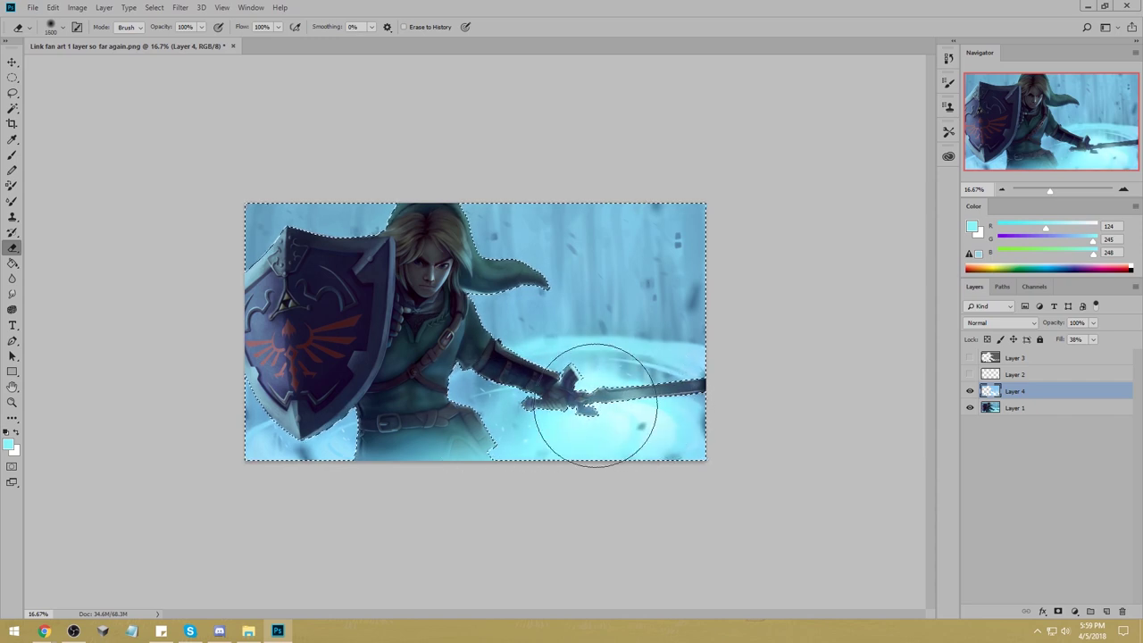
Deselect the background and merge the tint layer down into Layer 1.
key("m")
right_click(616, 365)
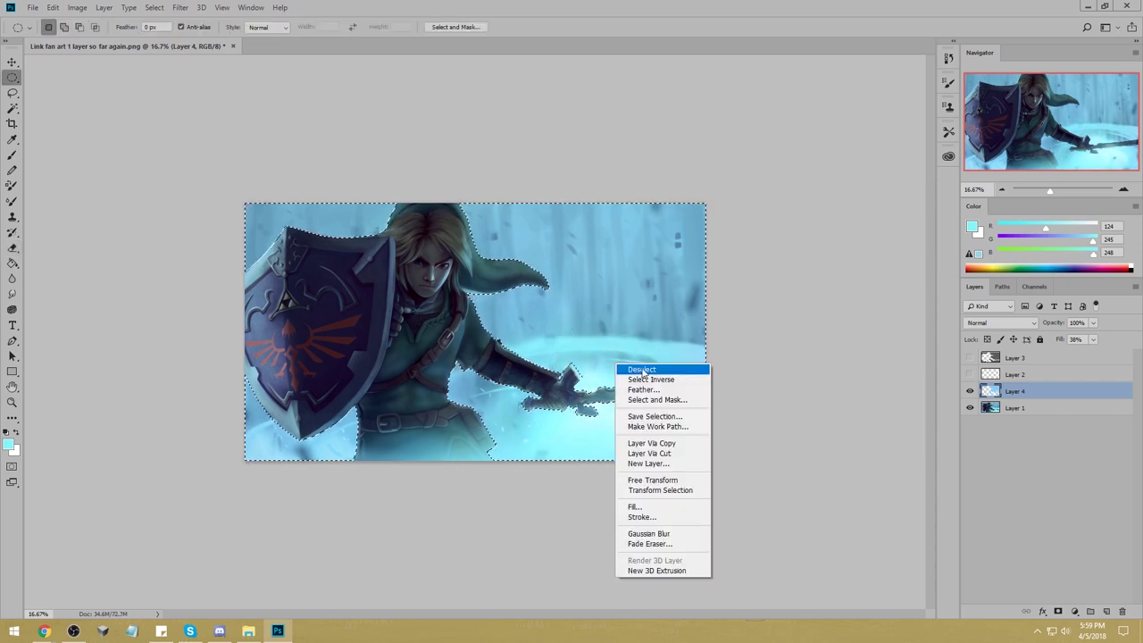
left_click(641, 370)
key("b")
right_click(1020, 391)
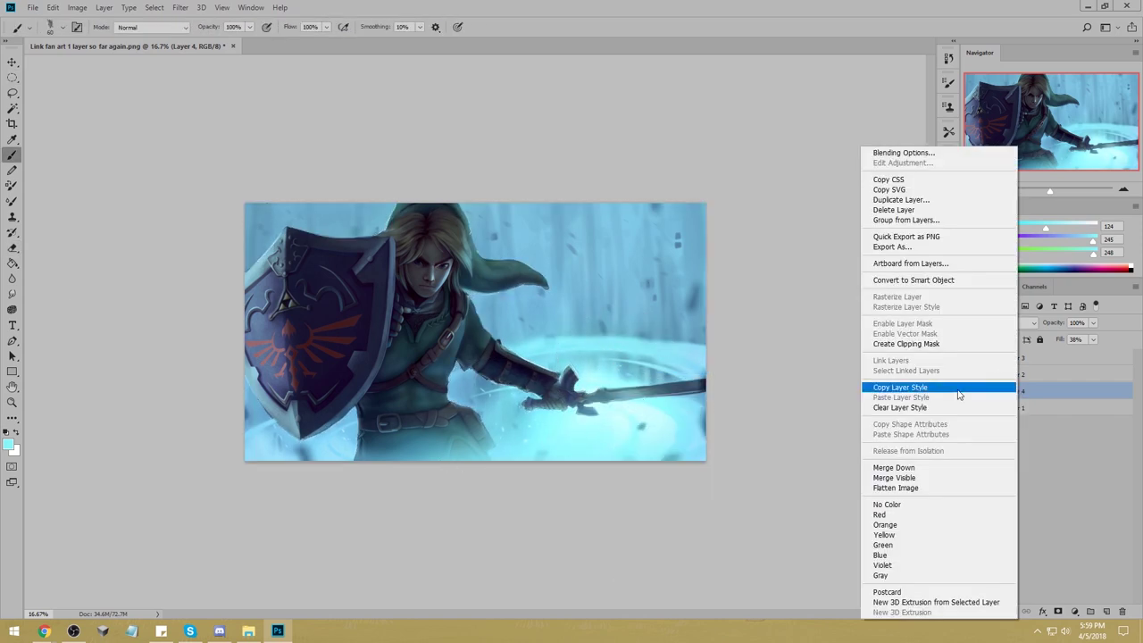
left_click(911, 470)
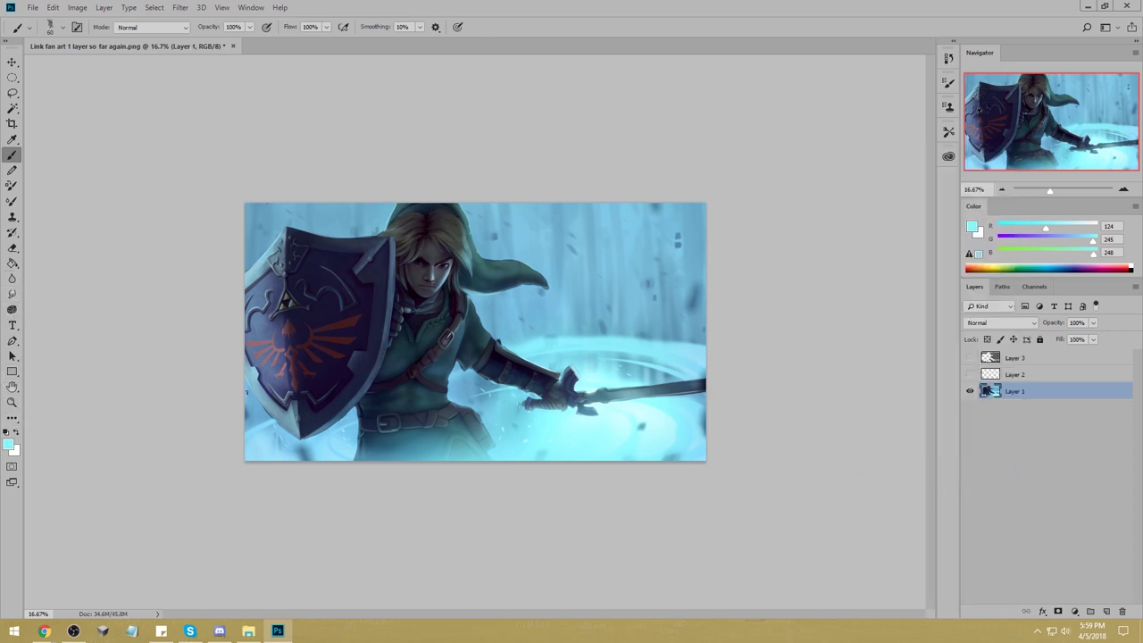
Dodge the highlights around the sword hand with an enlarged brush at 21% exposure and undo the last stroke.
left_click(13, 418)
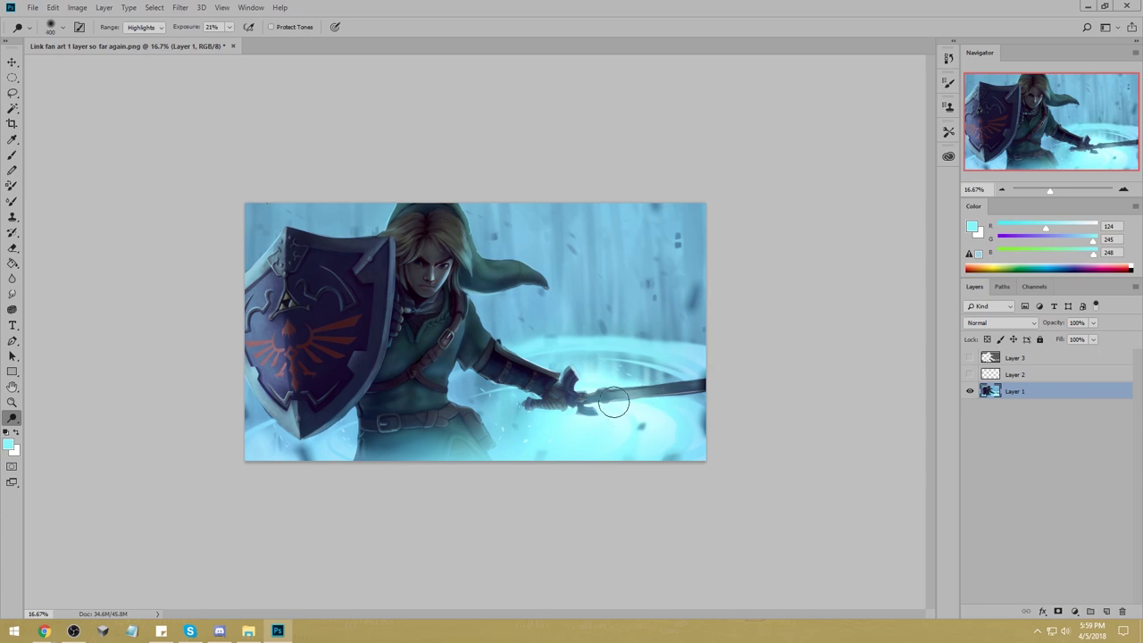
key("bracketright")
key("bracketright")
mouse_move(598, 399)
left_mouse_down()
mouse_move(486, 398)
mouse_move(592, 399)
mouse_move(521, 406)
mouse_move(463, 425)
mouse_move(586, 398)
mouse_move(360, 460)
mouse_move(524, 440)
mouse_move(612, 402)
left_mouse_up()
key("ctrl+z")
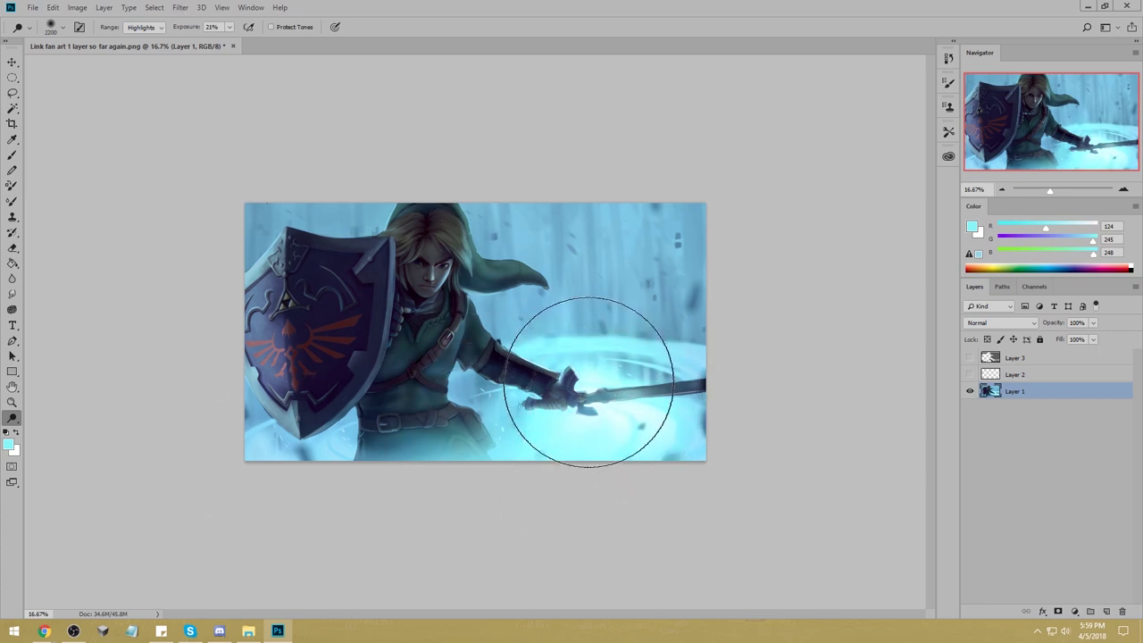
Sample the pale glow beside the sword hand, select the whole canvas, and compare the painting with its original in the history.
key("b")
left_click(595, 390, "alt")
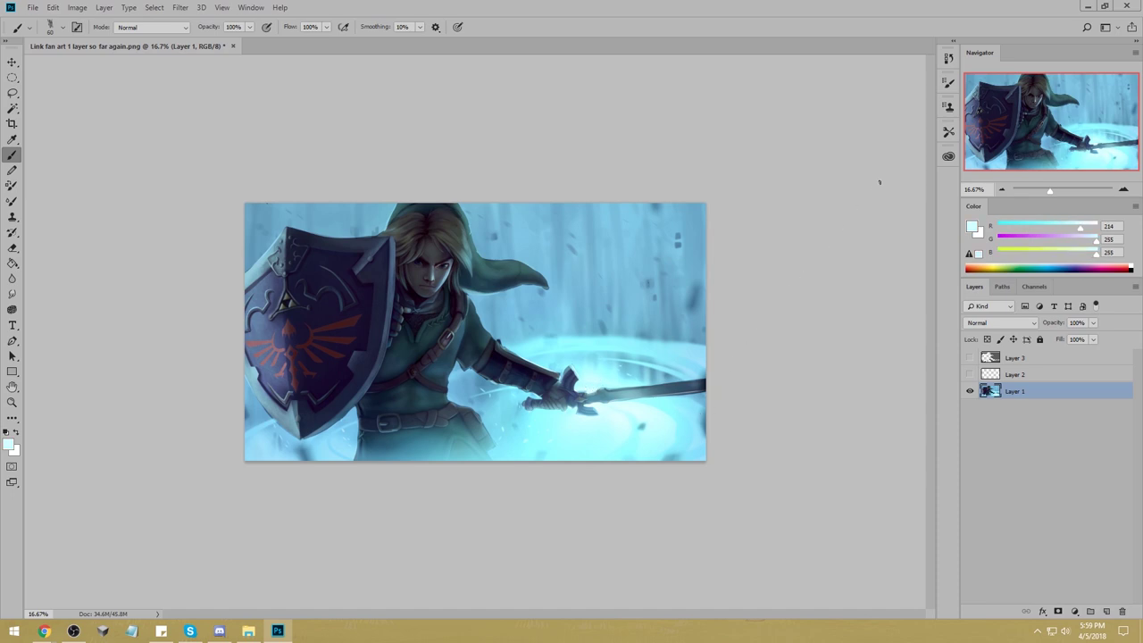
key("ctrl+a")
left_click(949, 59)
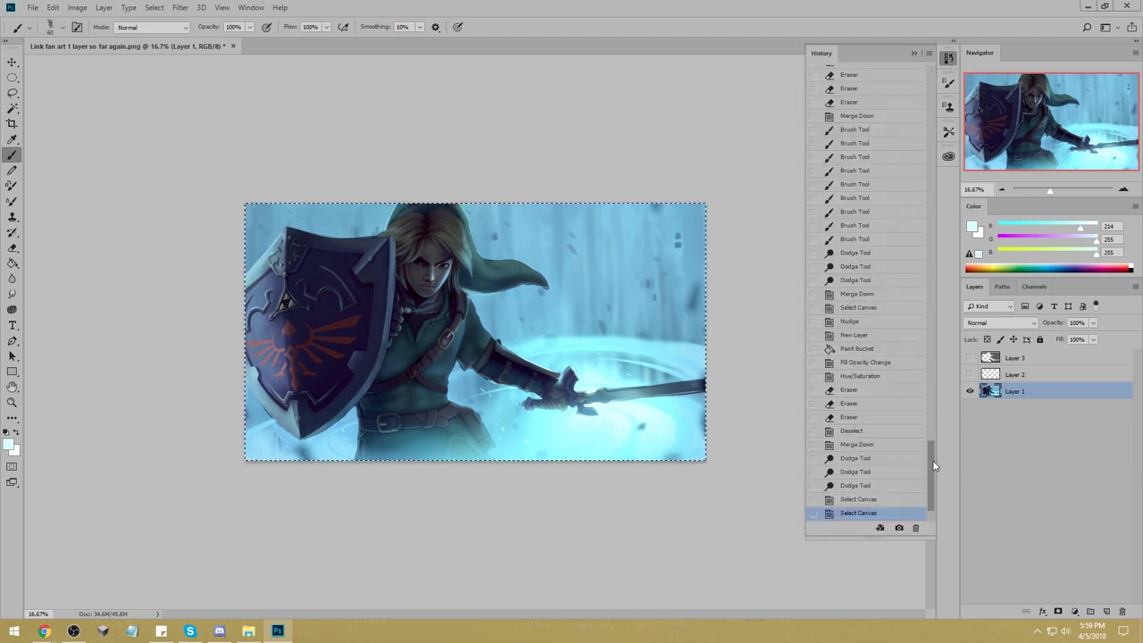
mouse_move(934, 480)
left_mouse_down()
mouse_move(935, 98)
mouse_move(946, 427)
mouse_move(933, 499)
mouse_move(931, 94)
mouse_move(903, 434)
mouse_move(935, 501)
left_mouse_up()
left_click(883, 72)
left_click(848, 513)
left_click(884, 71)
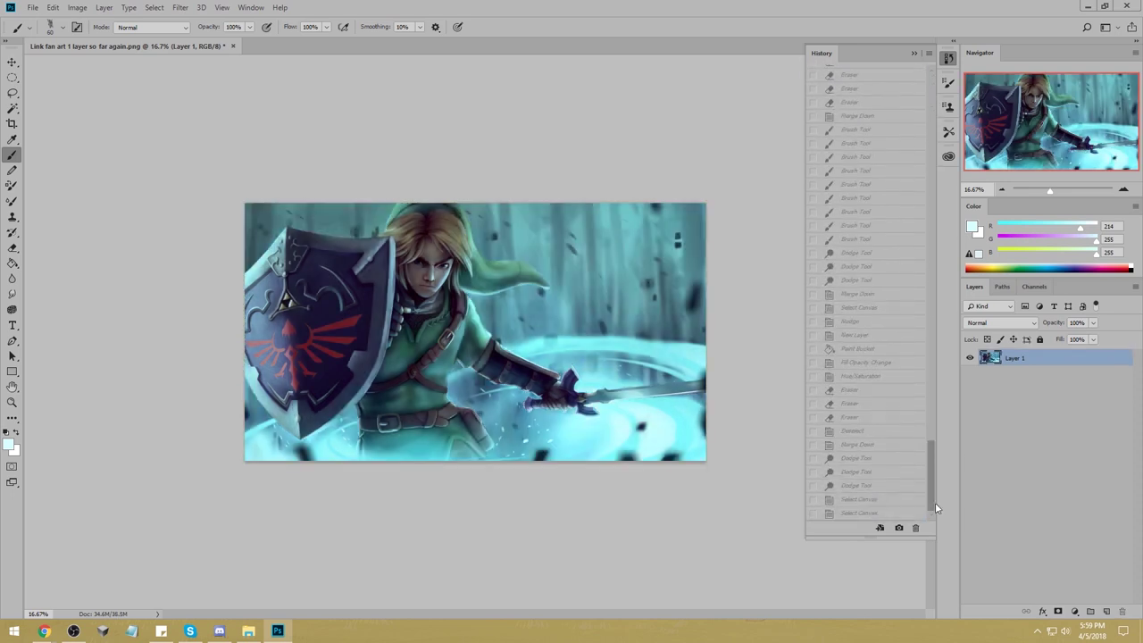
left_click(853, 514)
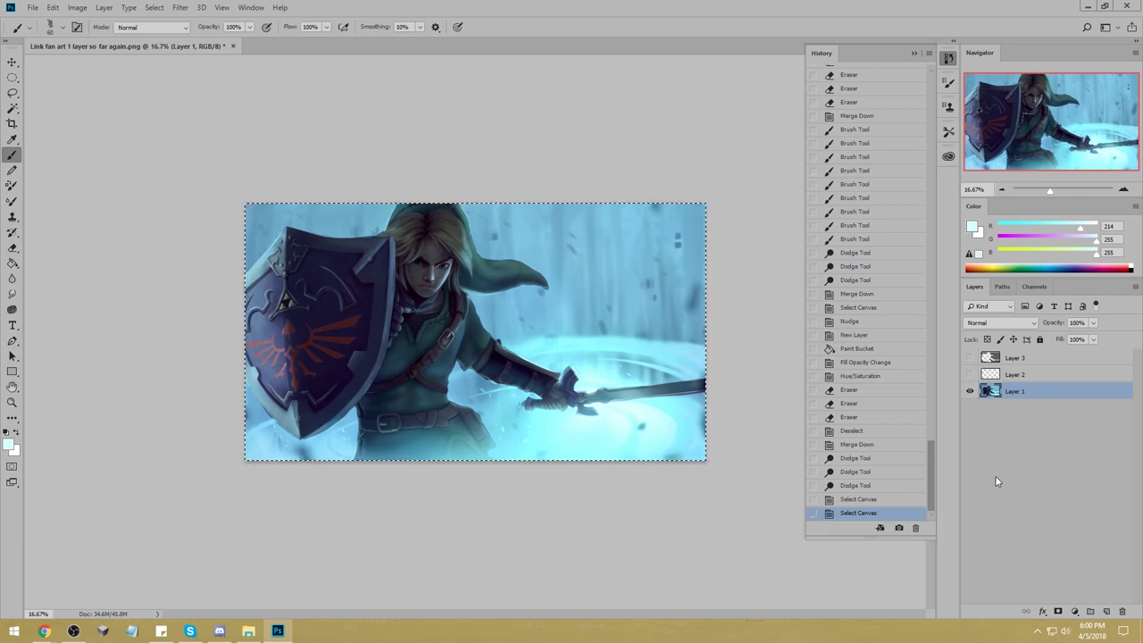
Deselect the canvas and compare the current painting with its early history state again, returning to the latest state.
key("m")
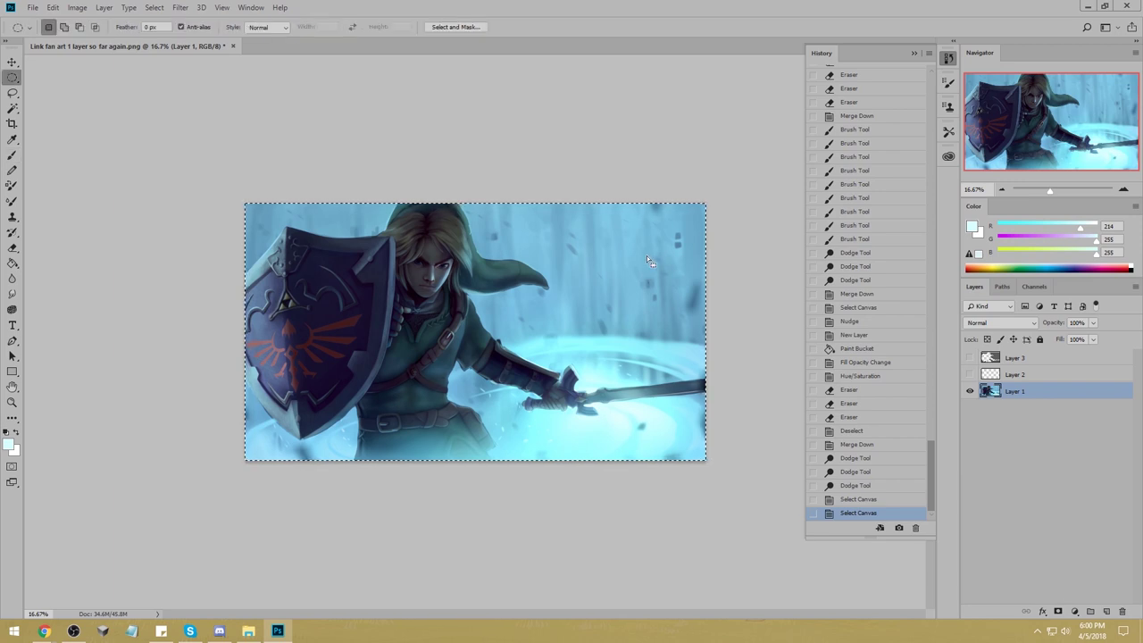
right_click(648, 259)
left_click(698, 271)
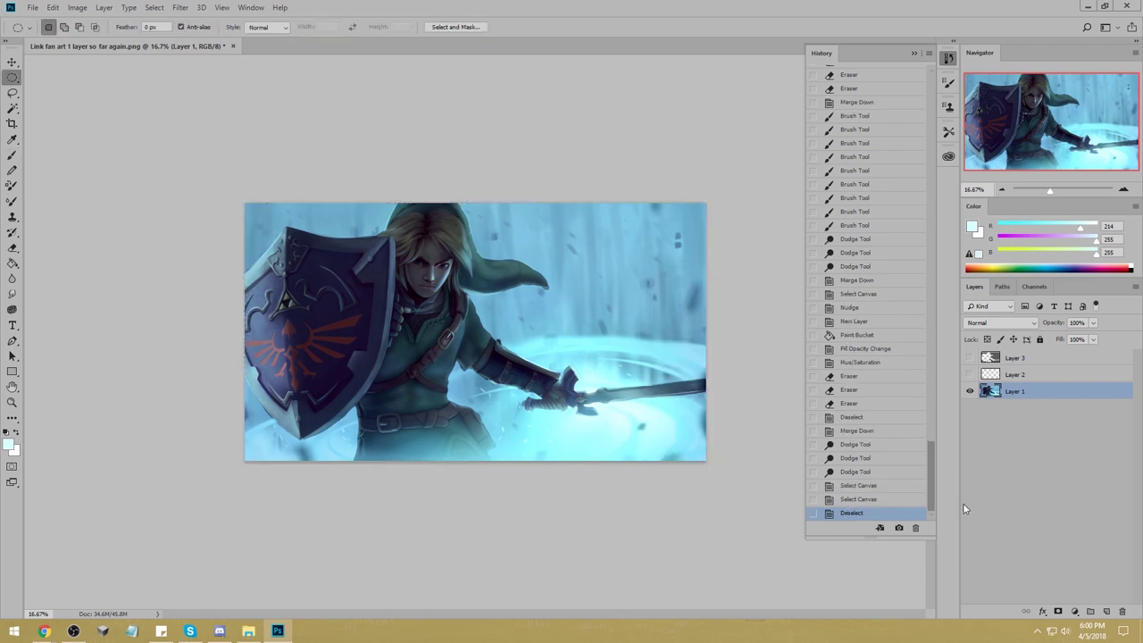
mouse_move(931, 493)
left_mouse_down()
mouse_move(948, 125)
mouse_move(932, 295)
mouse_move(942, 503)
left_mouse_up()
left_click(891, 71)
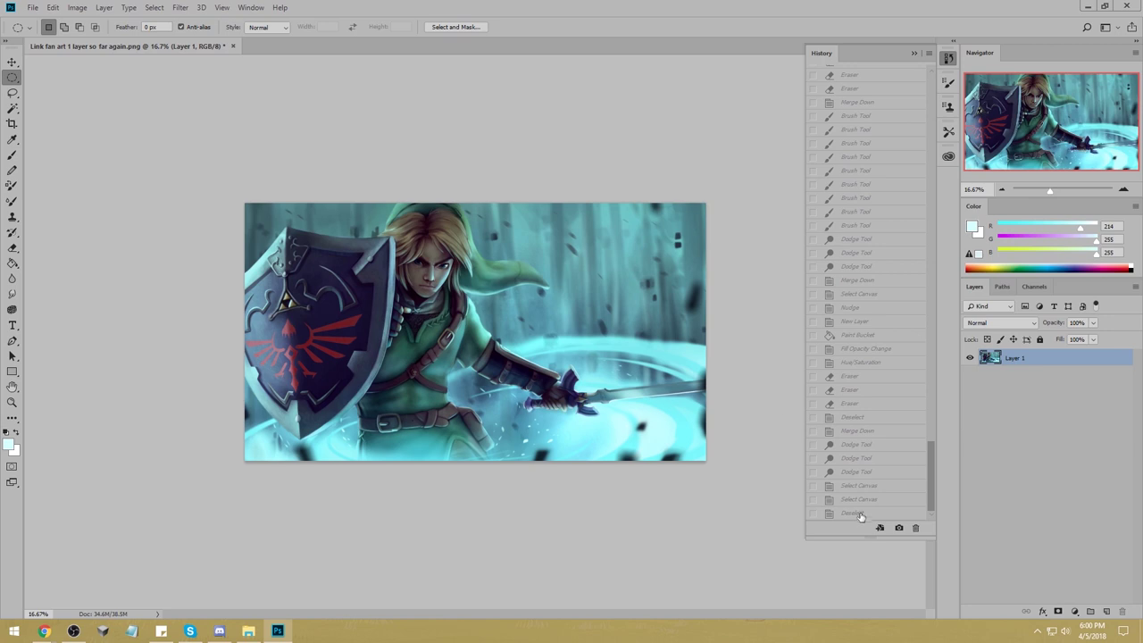
left_click(858, 514)
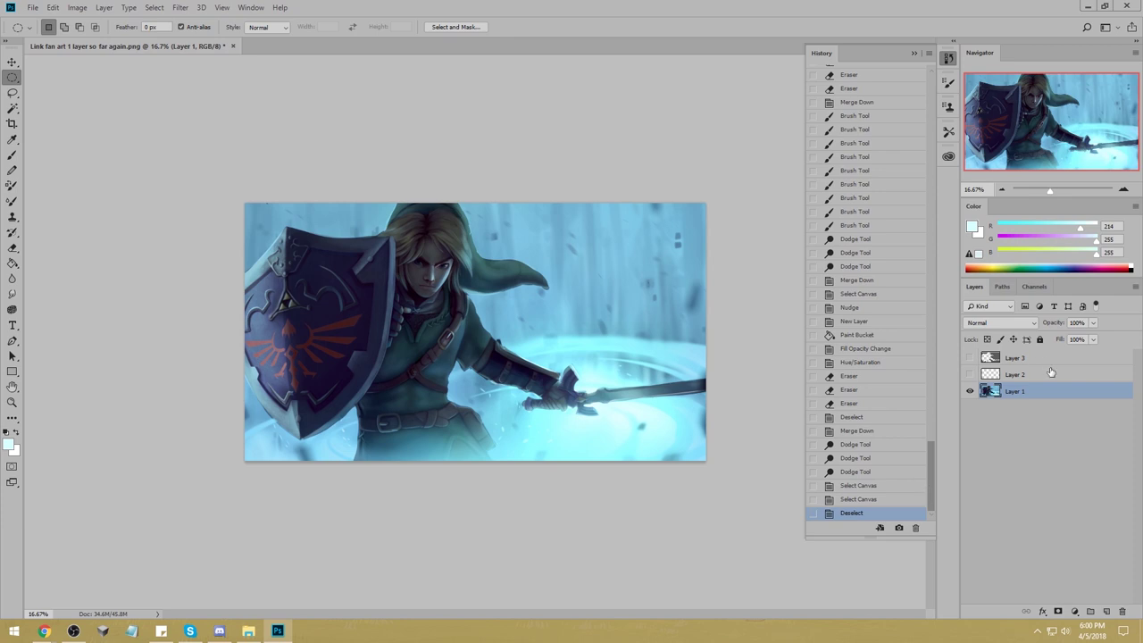
key("ctrl+l")
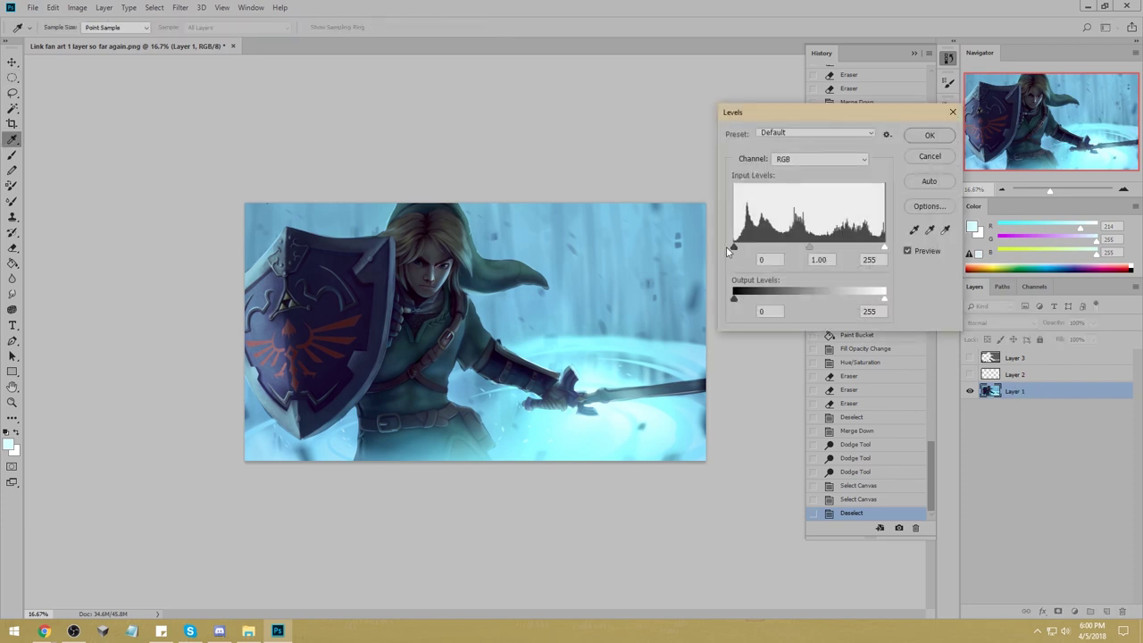
left_click_drag(734, 247, 751, 248)
left_click(946, 156)
key("m")
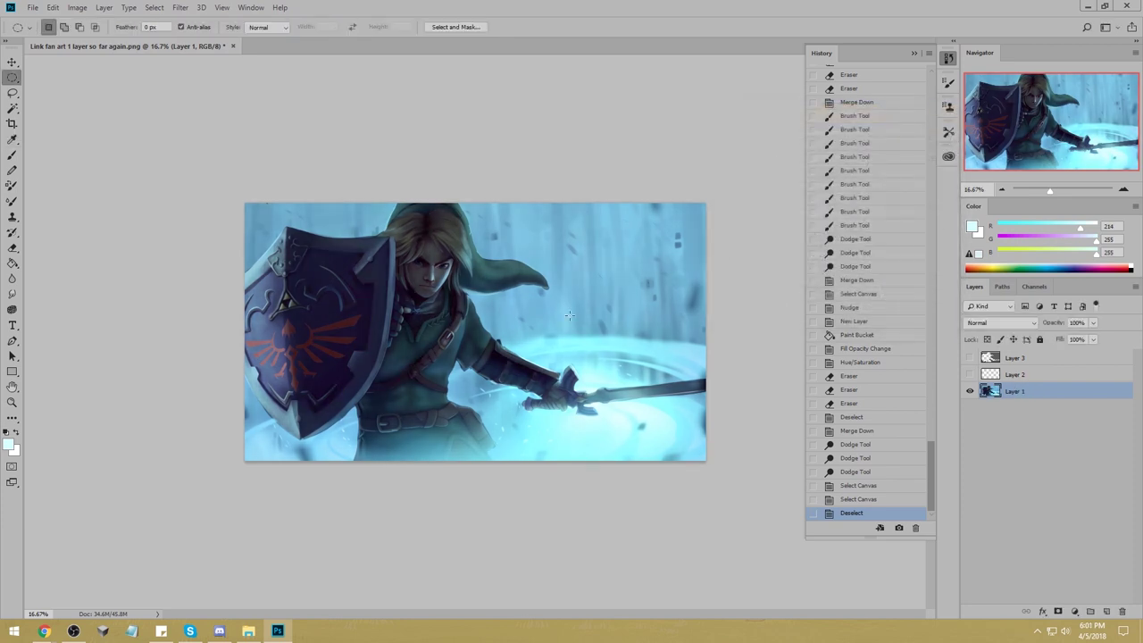
right_click(527, 301)
left_click(734, 254)
right_click(636, 255)
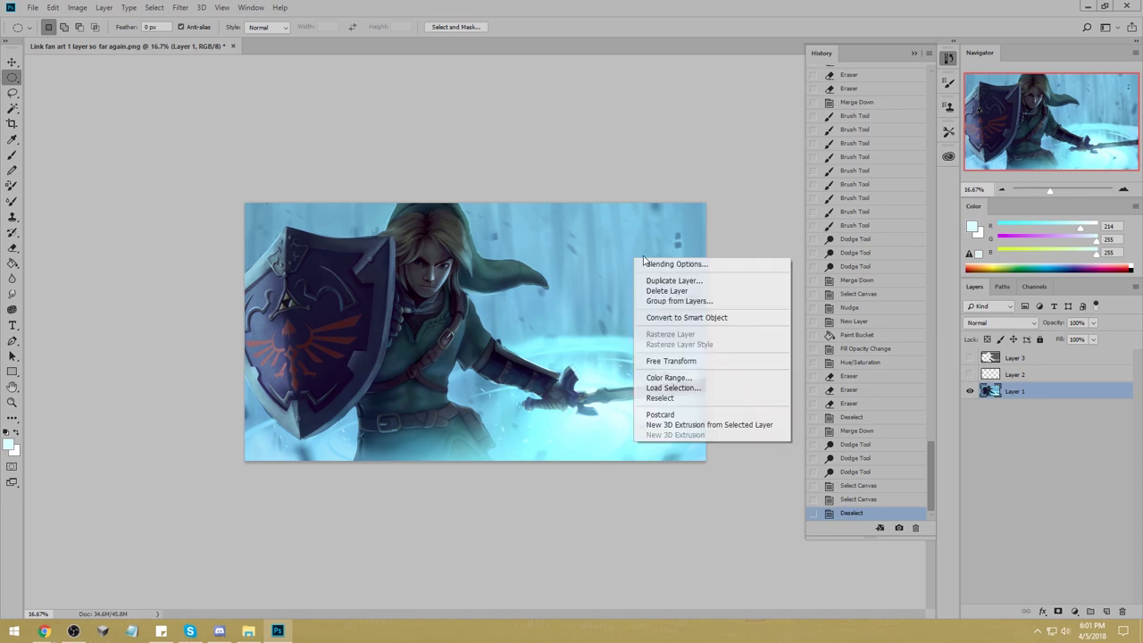
left_click(726, 238)
key("ctrl+l")
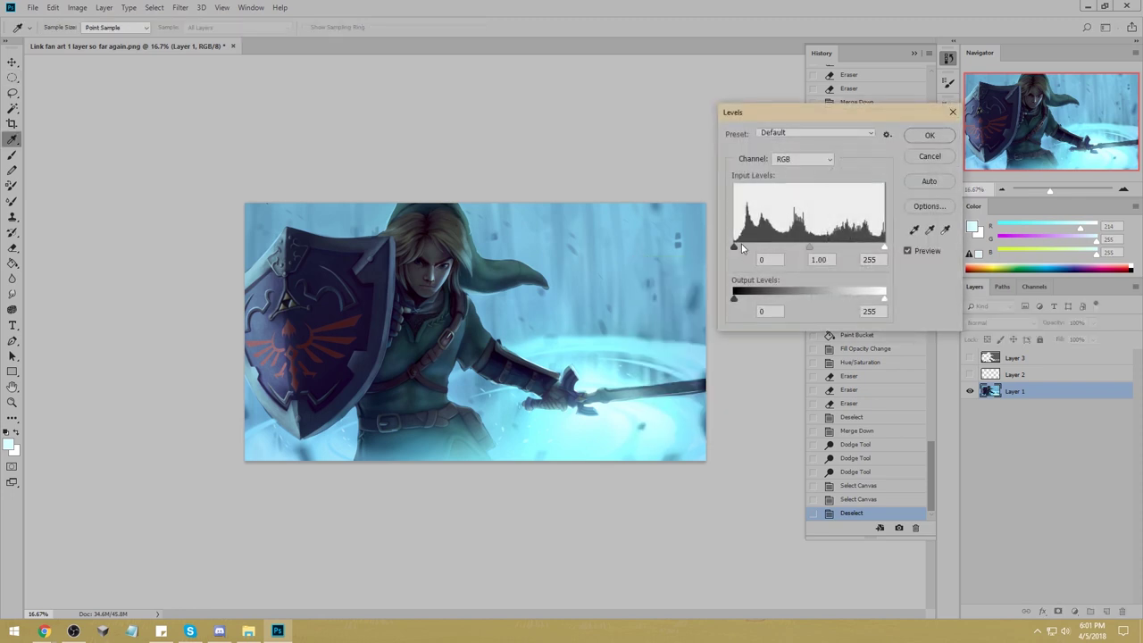
mouse_move(741, 248)
left_mouse_down()
mouse_move(781, 248)
mouse_move(734, 255)
left_mouse_up()
mouse_move(810, 250)
left_mouse_down()
mouse_move(827, 254)
mouse_move(817, 249)
left_mouse_up()
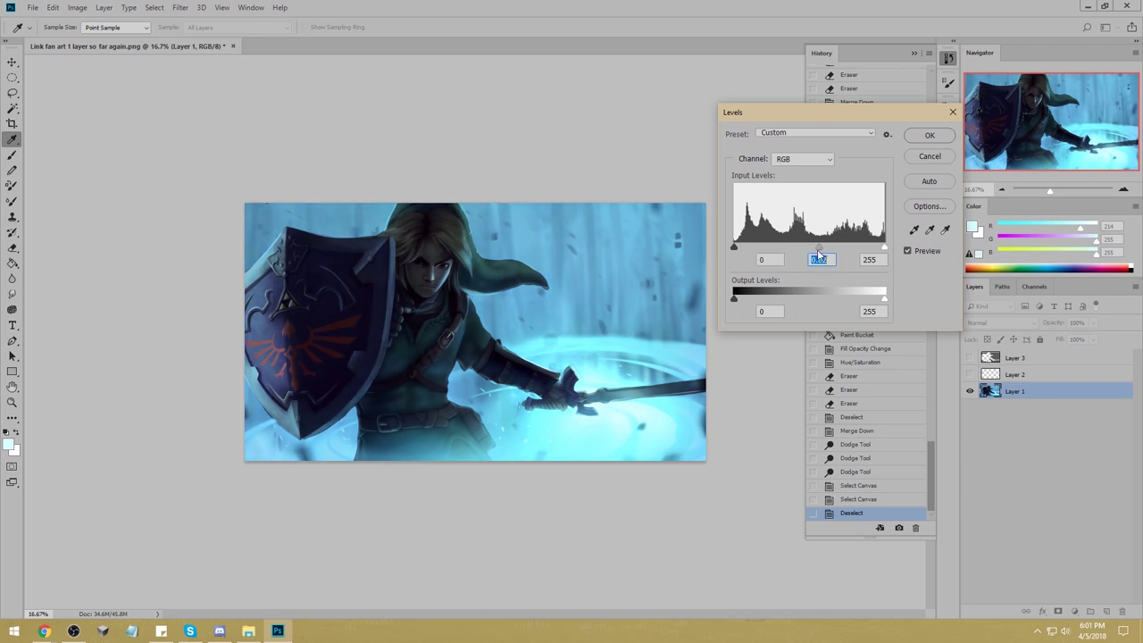
left_click(933, 157)
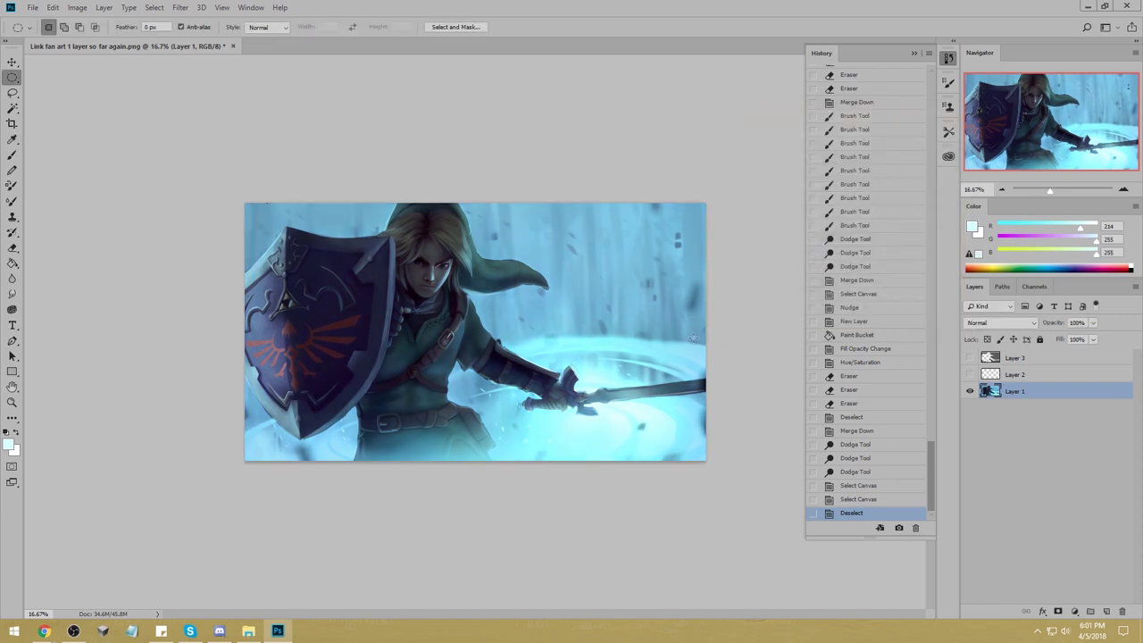
Apply a Levels adjustment to Layer 1 with the input white level at 255.
key("ctrl+l")
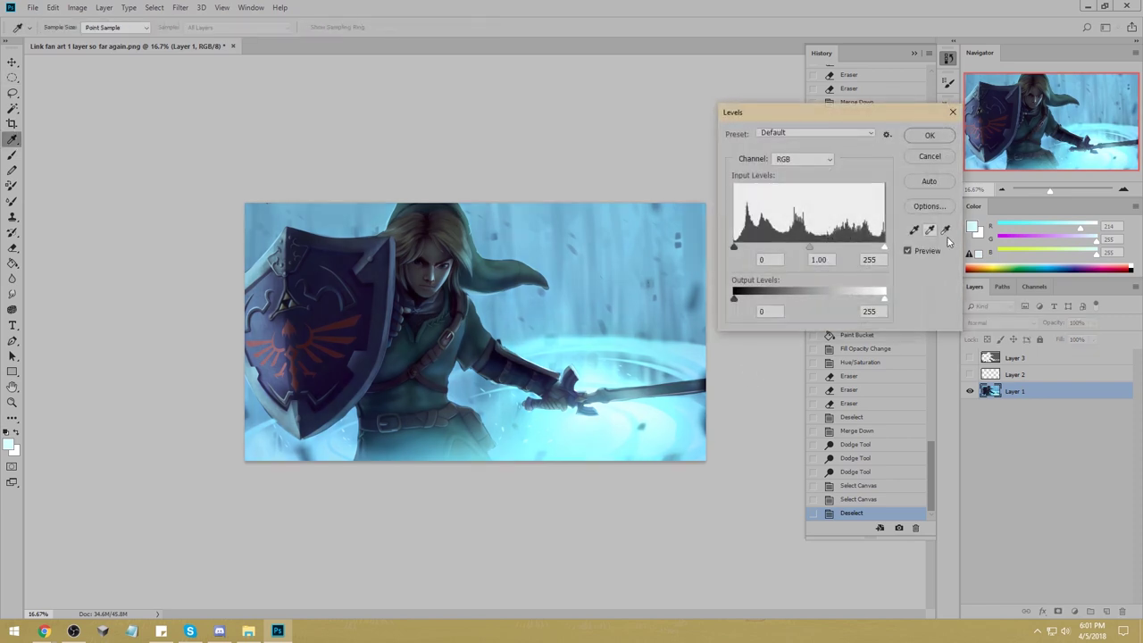
mouse_move(883, 247)
left_mouse_down()
mouse_move(832, 256)
mouse_move(899, 249)
mouse_move(868, 254)
mouse_move(879, 254)
left_mouse_up()
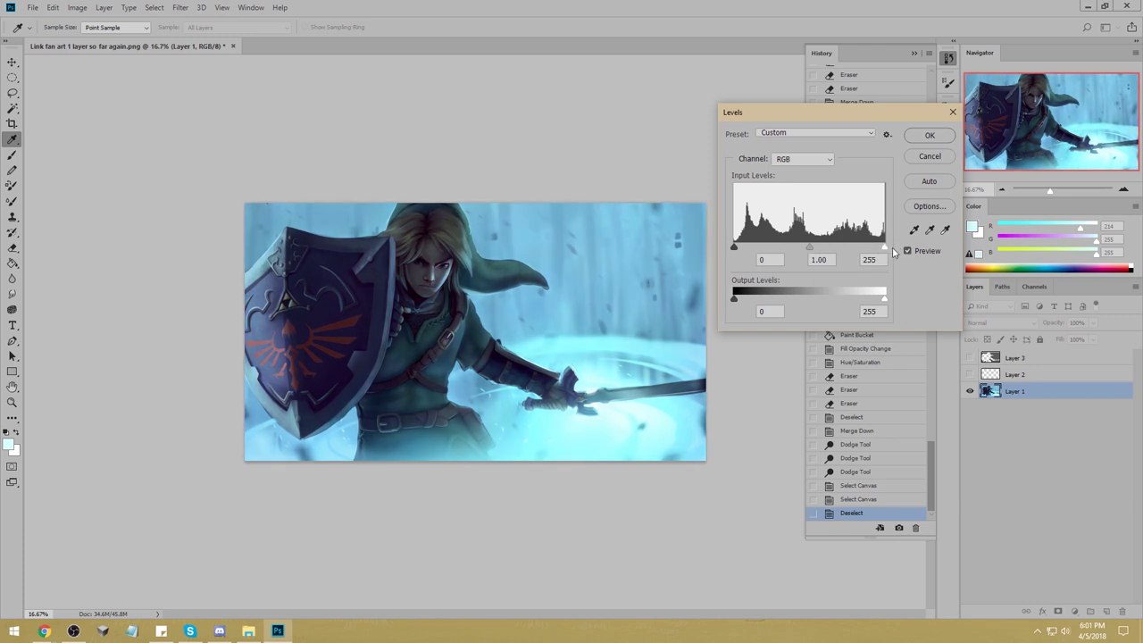
left_click(929, 135)
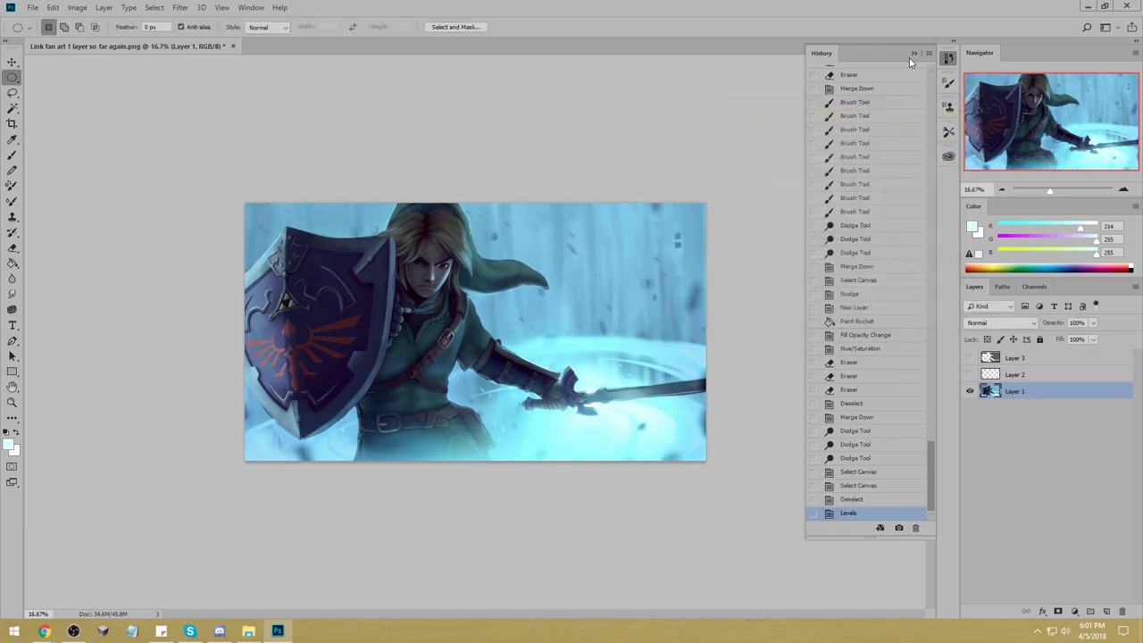
left_click(914, 54)
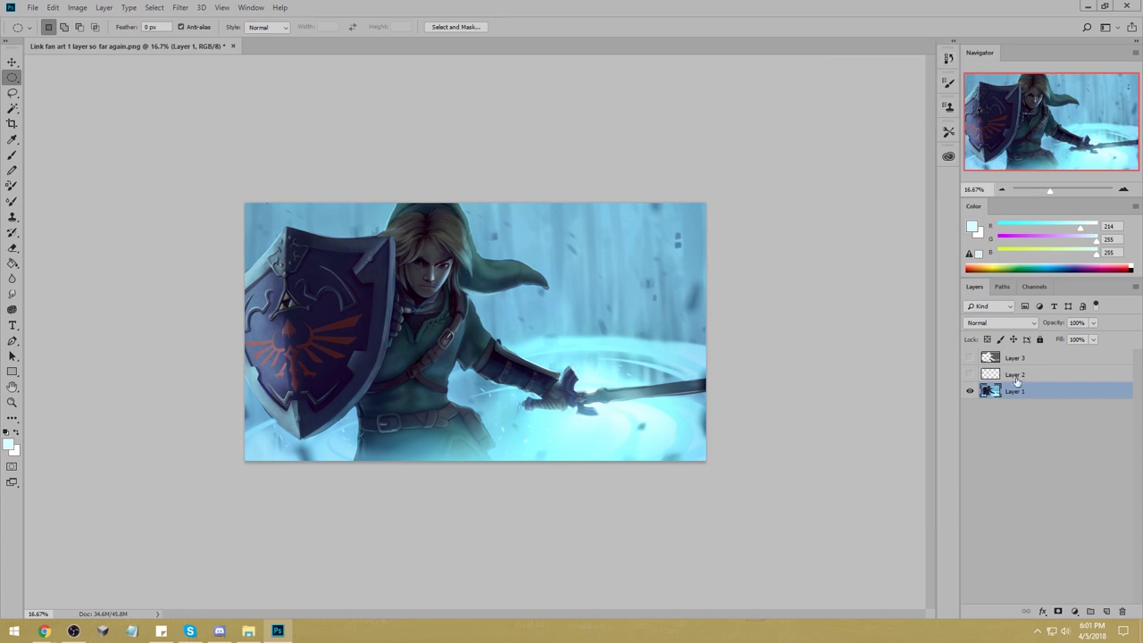
Copy the full edited canvas, go back to the early history state, and paste the copy above the original Layer 1.
left_click(948, 59)
key("ctrl+a")
key("ctrl+a")
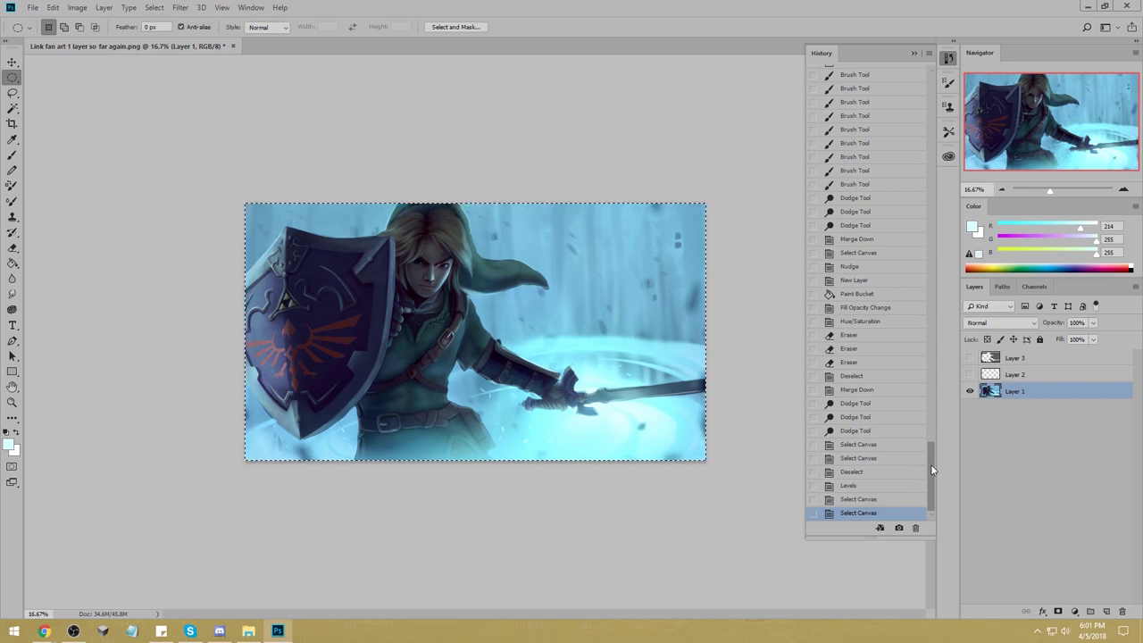
left_click_drag(931, 467, 929, 100)
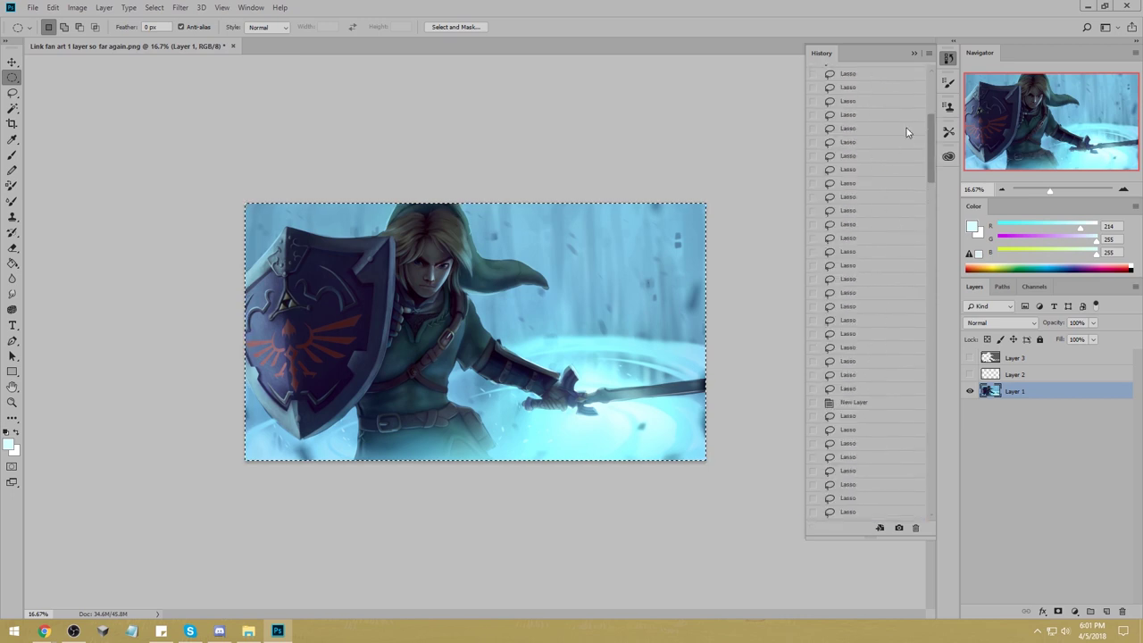
left_click(867, 76)
key("ctrl+v")
left_click(914, 53)
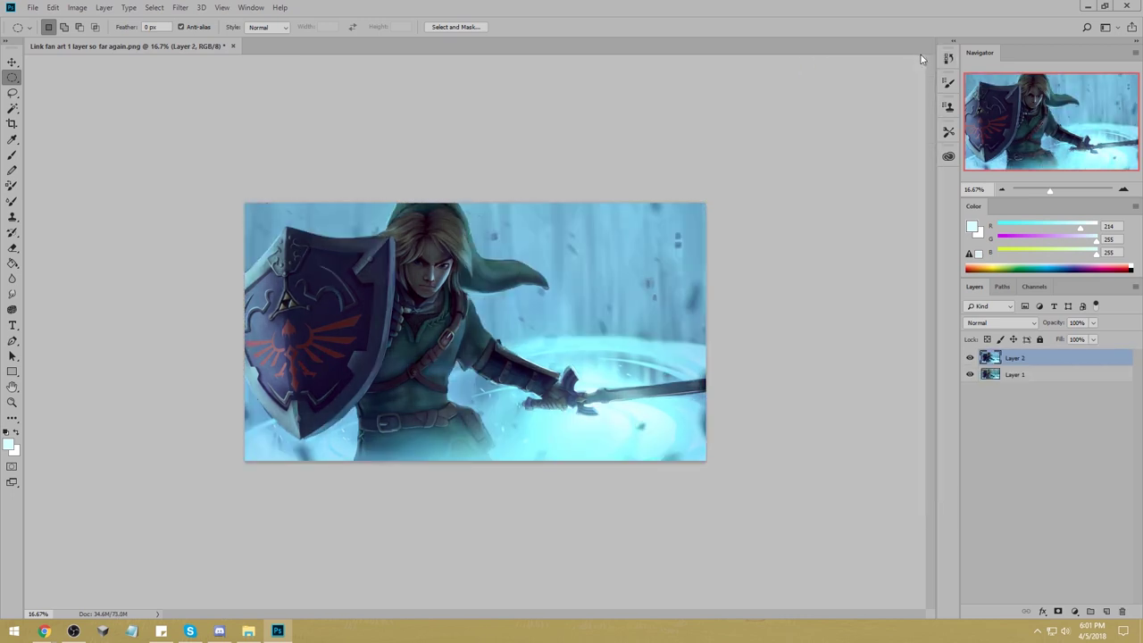
Compare the edited painting with the original by repeatedly hiding and showing Layer 2.
left_click(969, 358)
left_click(969, 358)
left_click(969, 358)
left_click(970, 358)
left_click(969, 358)
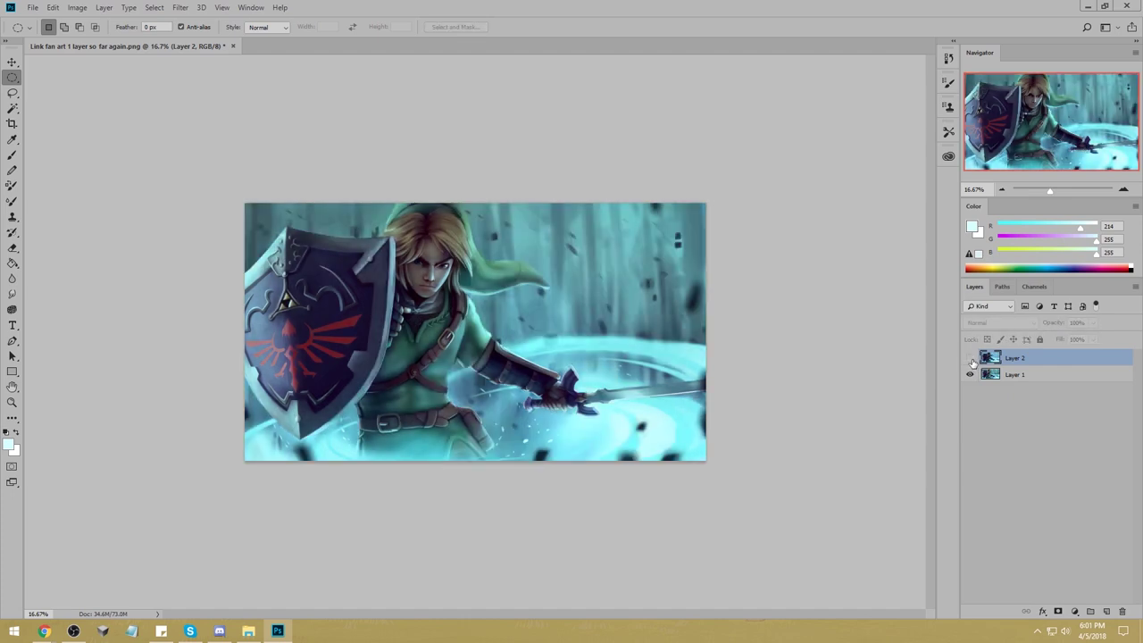
left_click(970, 359)
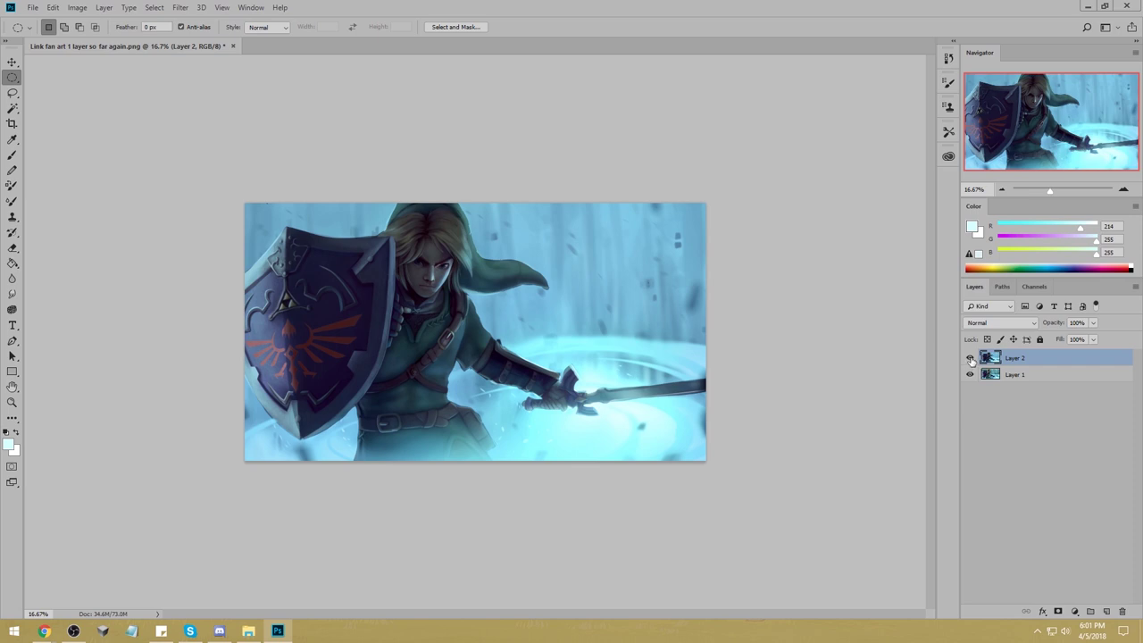
left_click(970, 358)
left_click(970, 358)
left_click(969, 358)
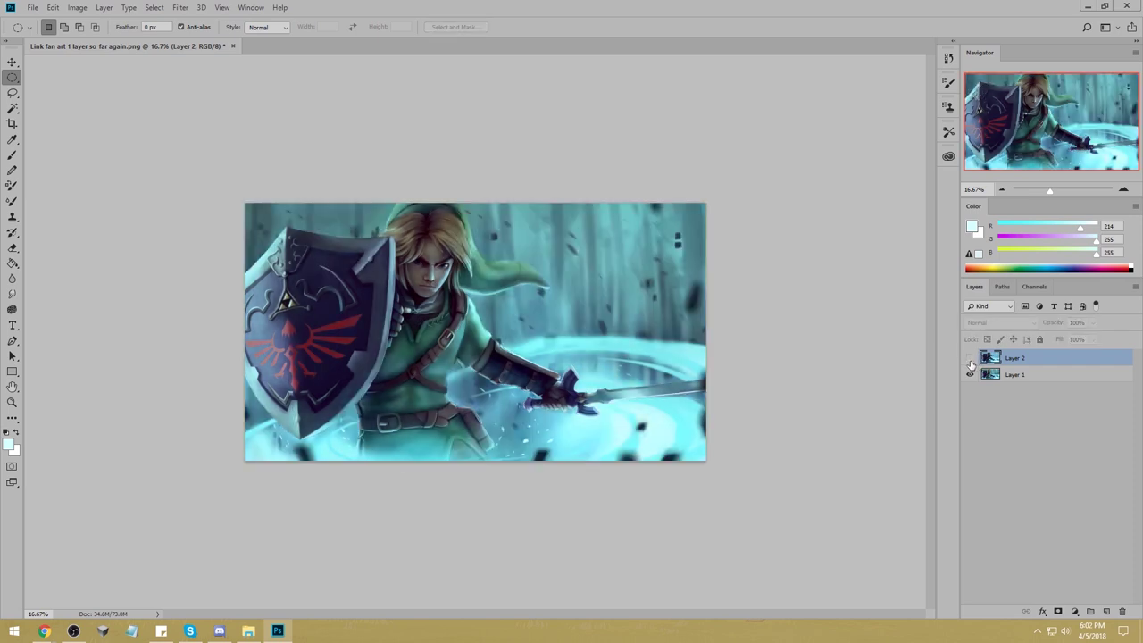
left_click(969, 358)
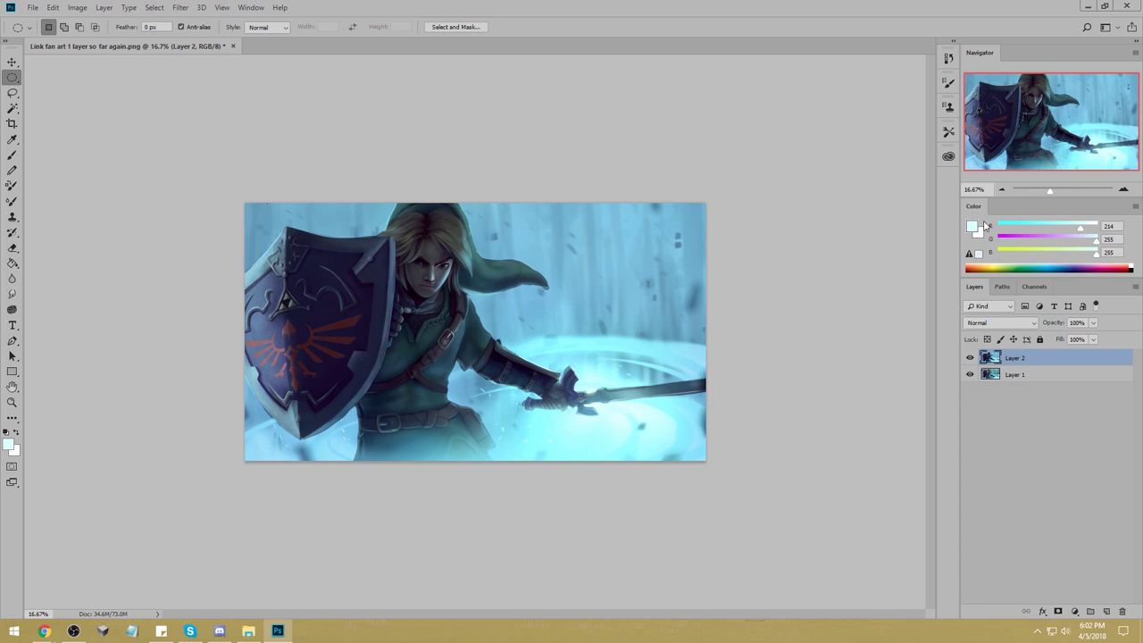
left_click(971, 359)
left_click(971, 359)
left_click(970, 359)
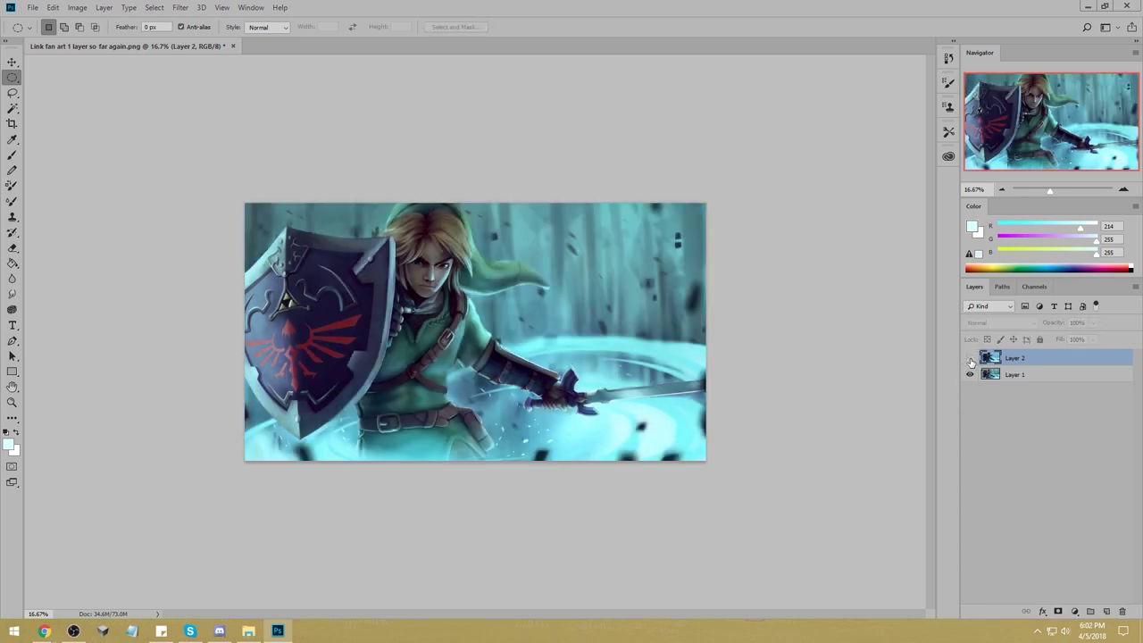
left_click(971, 360)
left_click(970, 359)
left_click(970, 359)
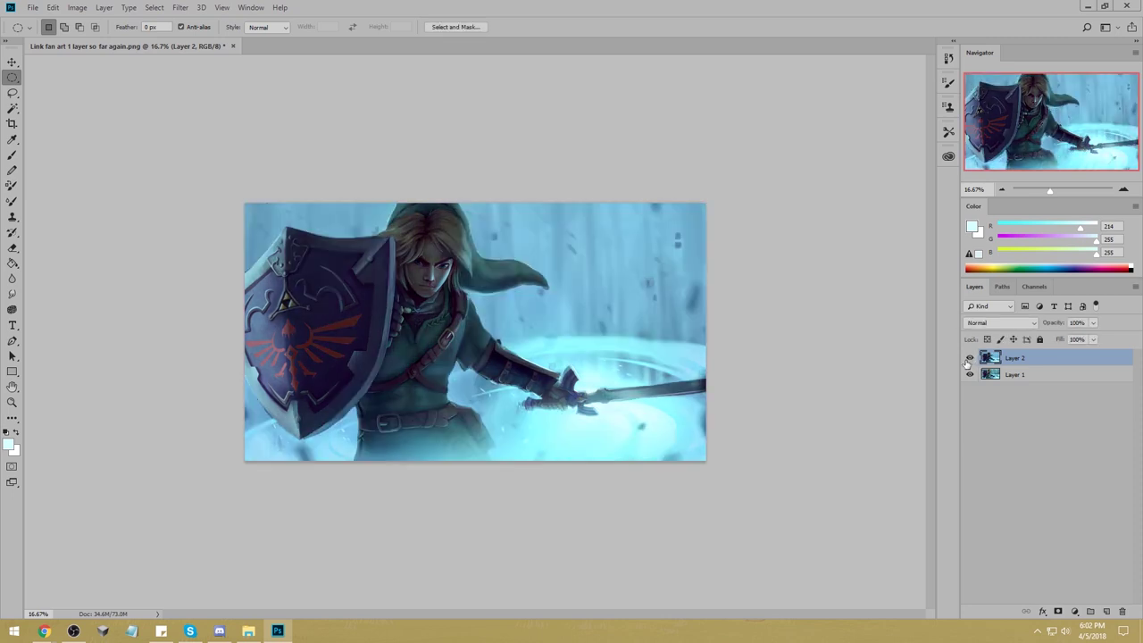
left_click(970, 358)
Paint a soft light blue haze (130, 198, 221) over the face on a new layer using a 900 px soft round brush.
key("b")
right_click(678, 303)
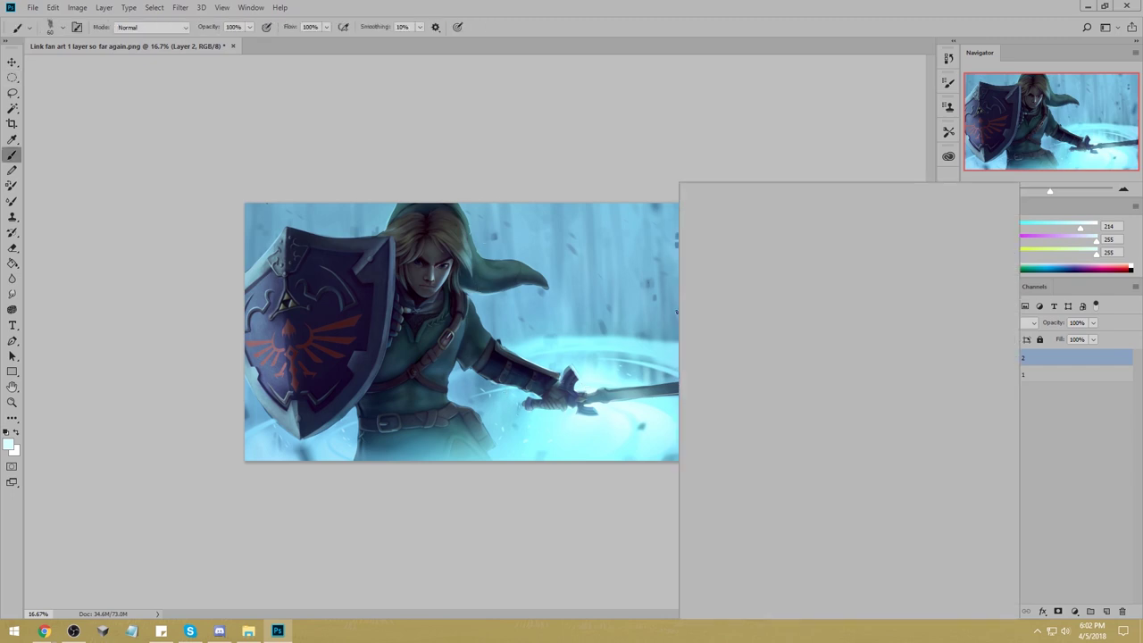
left_click(922, 389)
left_click(833, 123)
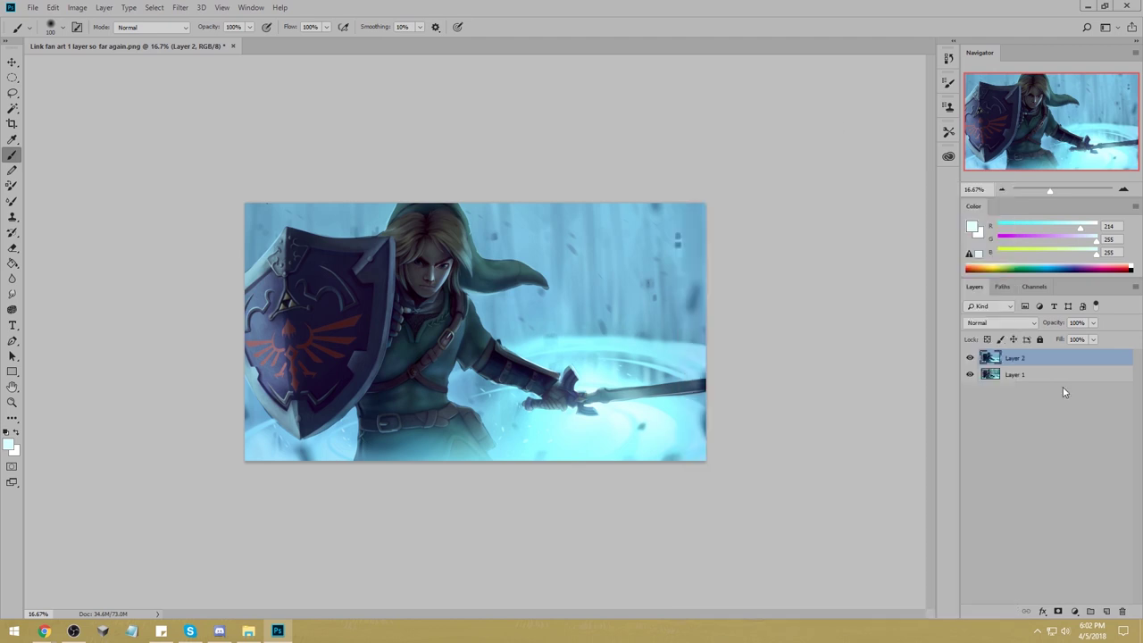
left_click(1105, 611)
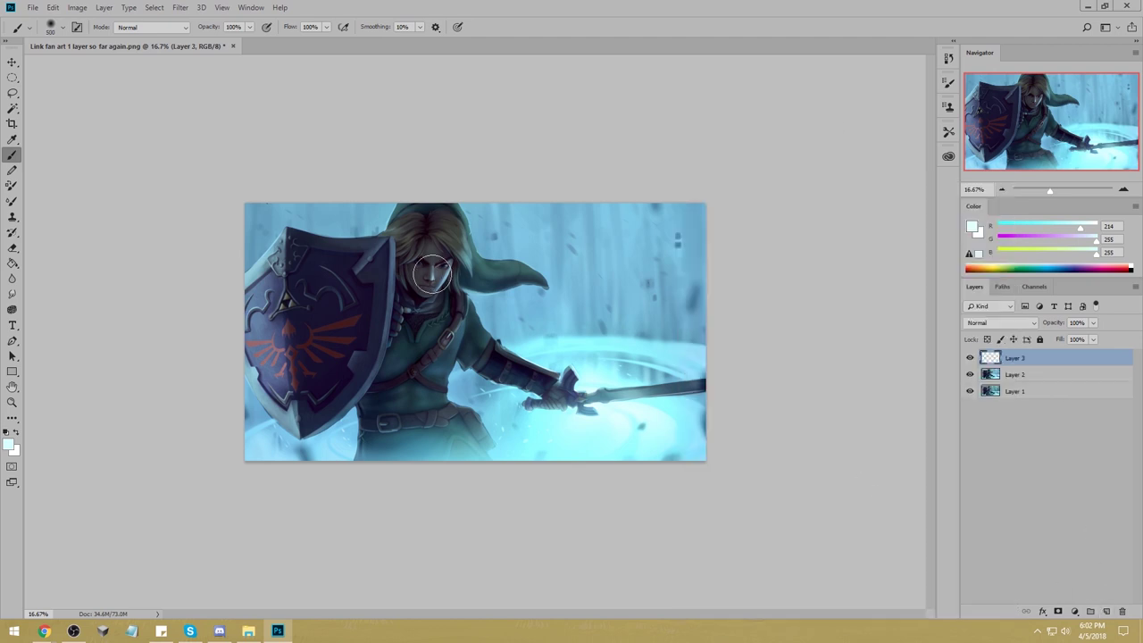
left_click(449, 250, "alt")
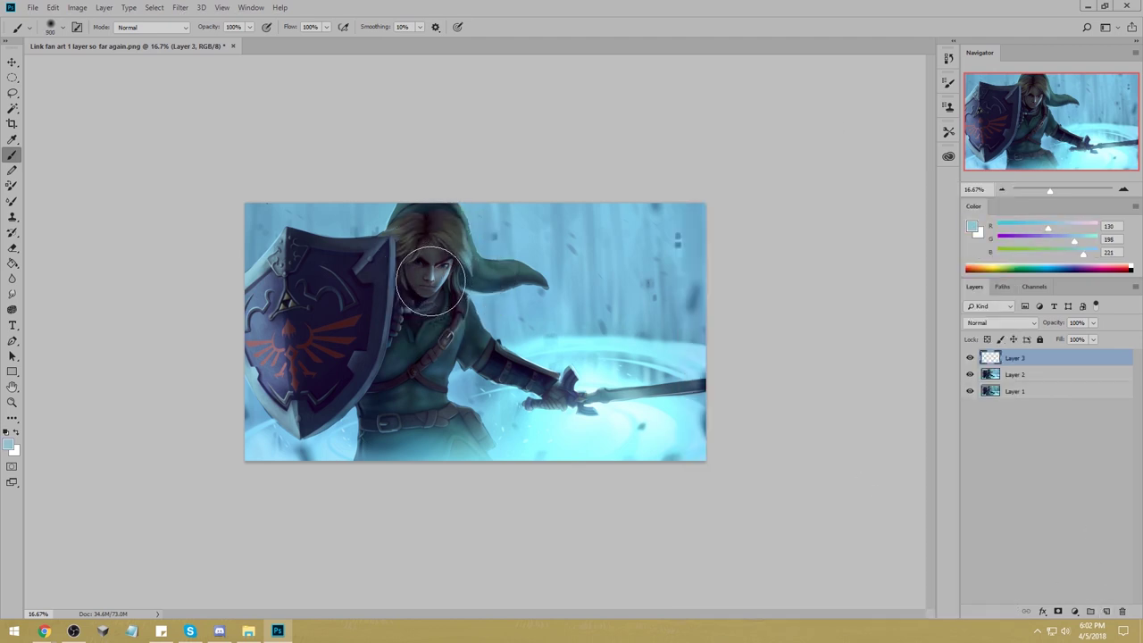
left_click_drag(442, 276, 429, 284)
Refine the face haze with an 80 px textured eraser and add another soft blue stroke along the hair beside the face.
key("e")
right_click(433, 260)
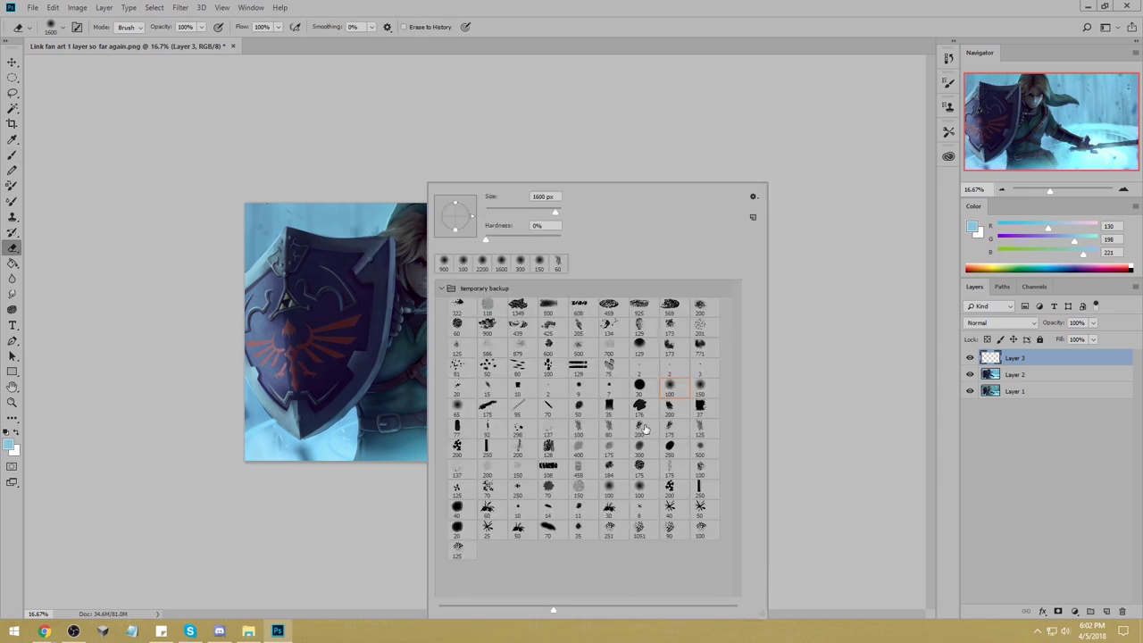
left_click(855, 342)
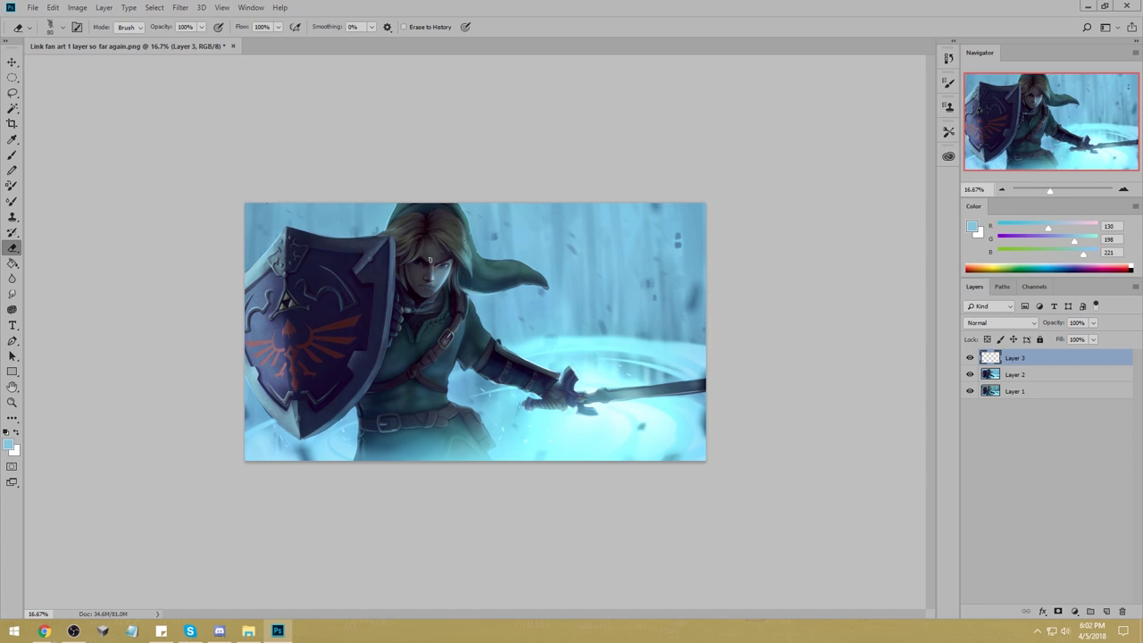
key("b")
mouse_move(461, 261)
left_mouse_down()
mouse_move(445, 247)
mouse_move(455, 250)
left_mouse_up()
key("e")
Examine the haze around the face by repeatedly hiding and showing Layer 3.
left_click(971, 358)
left_click(971, 358)
left_click(970, 358)
left_click(970, 358)
left_click(970, 358)
left_click(971, 358)
left_click(971, 358)
left_click(971, 358)
Paint a soft blue haze (94, 164, 203) across the waist on Layer 3 and erase its upper part along the torso.
key("b")
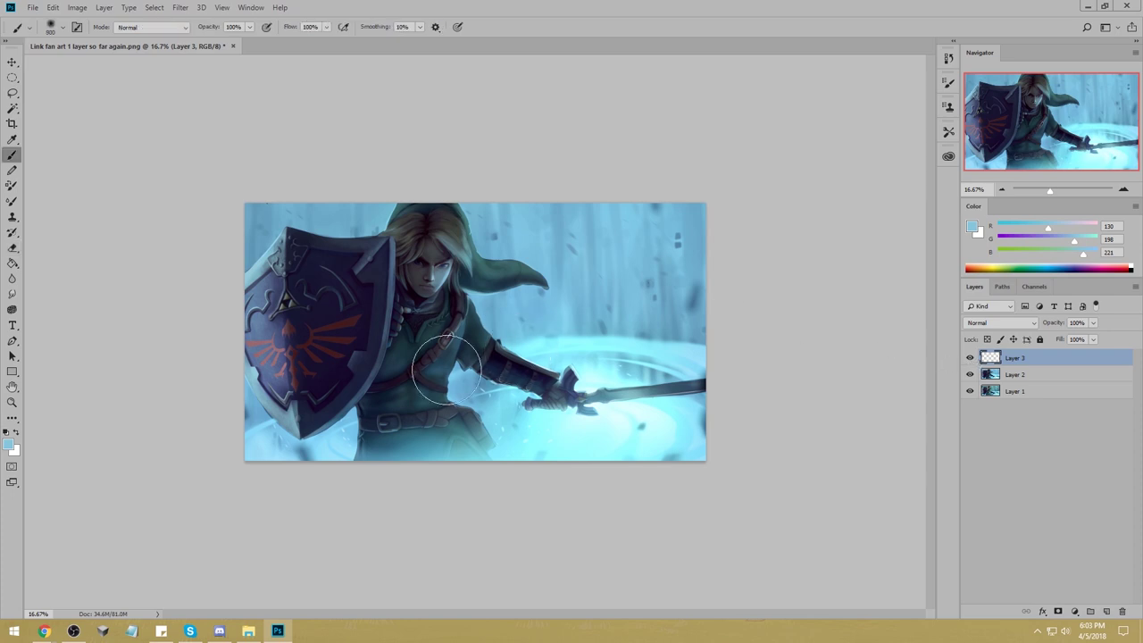
left_click(468, 375, "alt")
mouse_move(455, 375)
left_mouse_down()
mouse_move(401, 402)
mouse_move(397, 381)
mouse_move(433, 407)
left_mouse_up()
key("e")
mouse_move(455, 361)
left_mouse_down()
mouse_move(406, 370)
mouse_move(442, 366)
mouse_move(349, 360)
left_mouse_up()
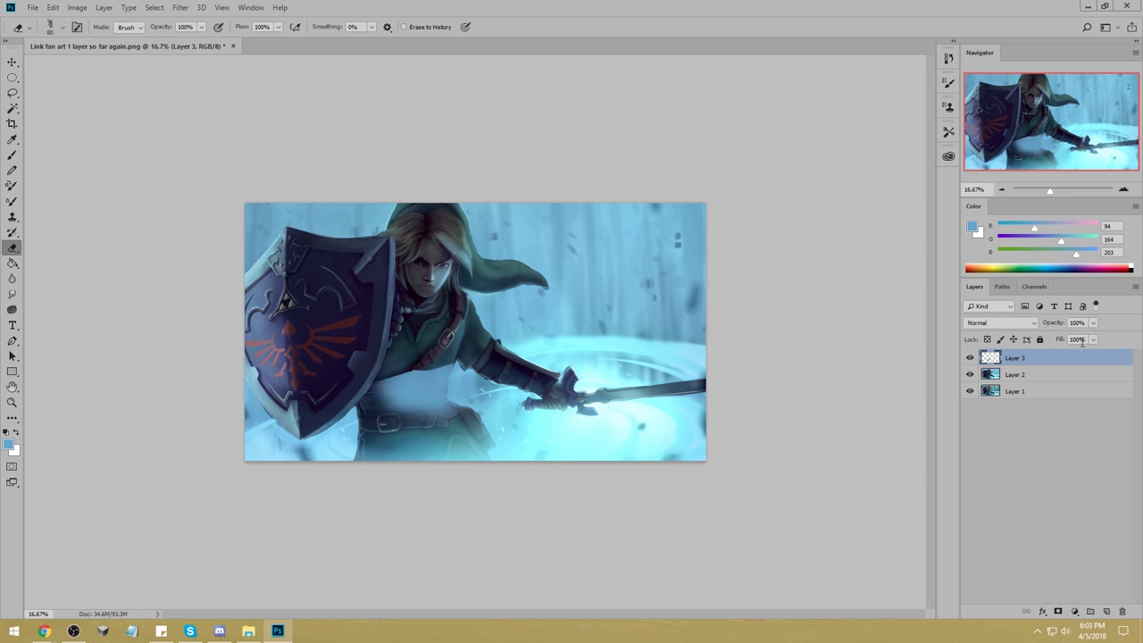
Set Layer 3's blend mode to Soft Light and try merging it down into Layer 2.
left_click(998, 324)
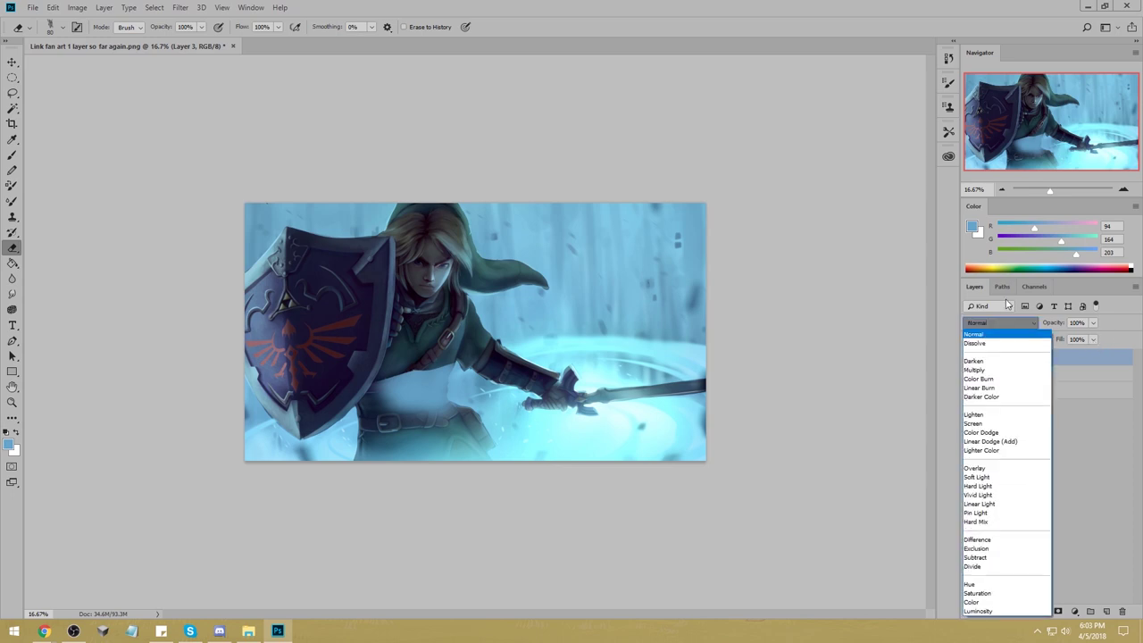
left_click(978, 477)
right_click(1018, 358)
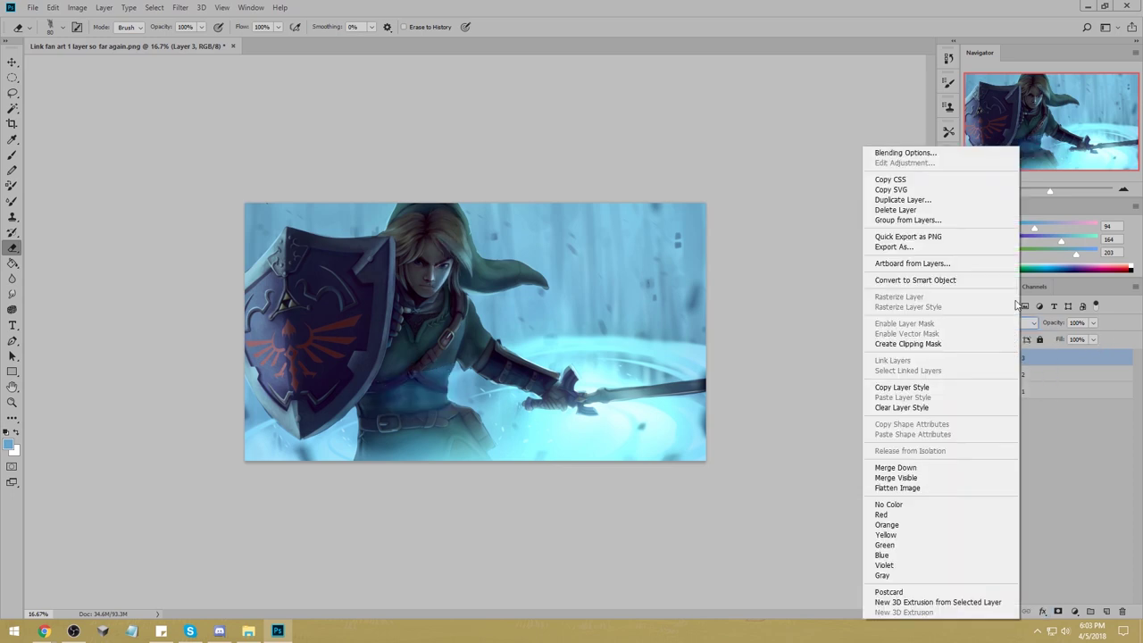
left_click(942, 468)
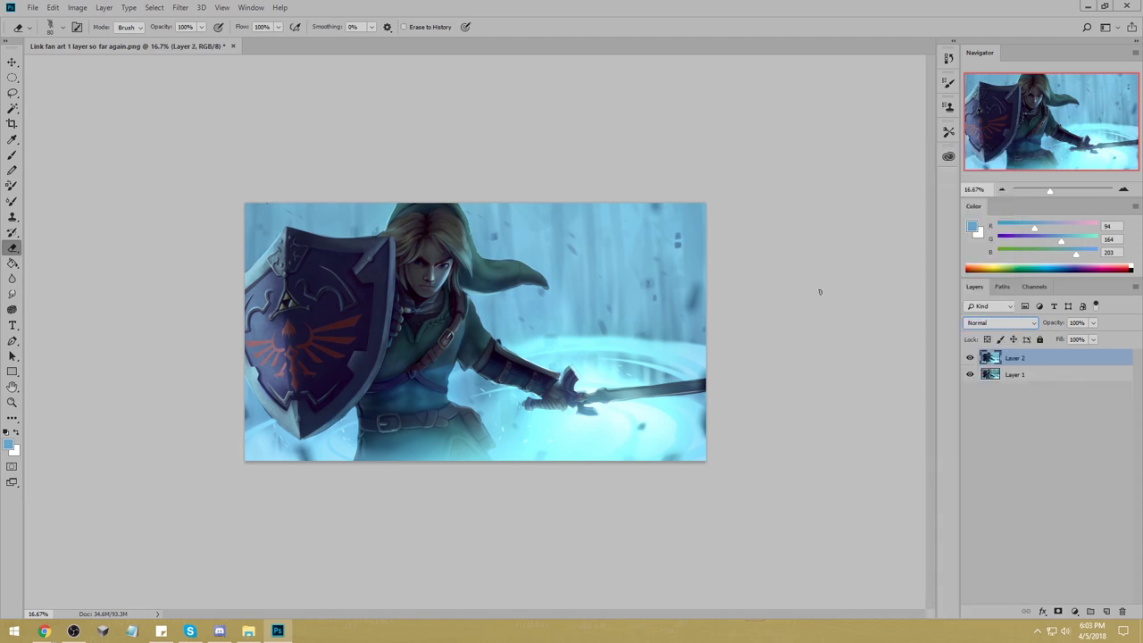
key("ctrl+z")
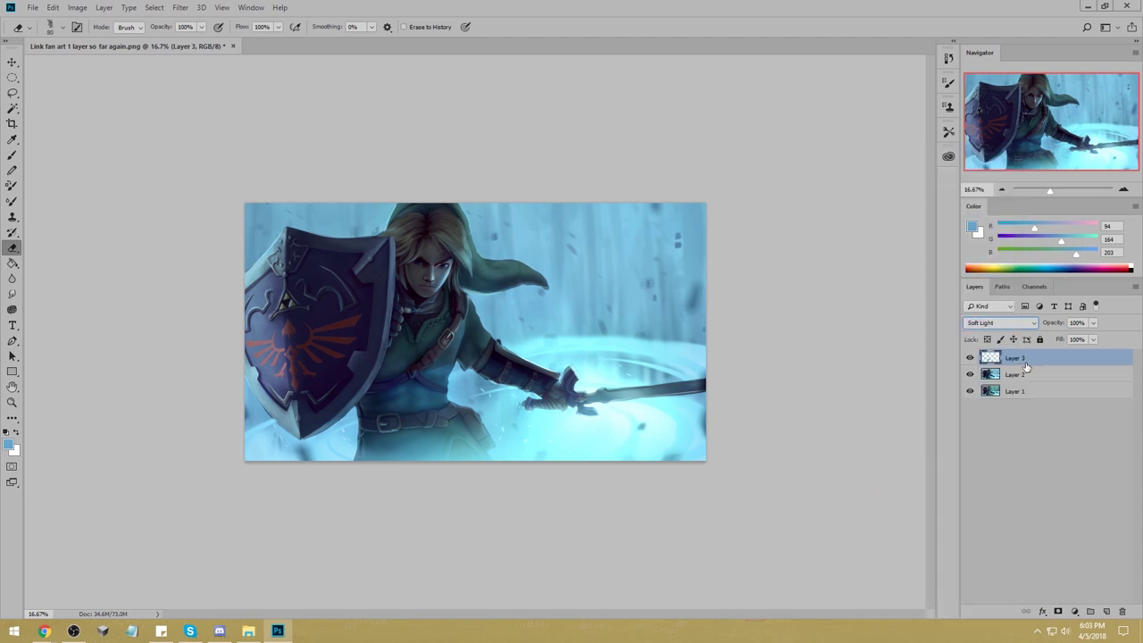
Try strengthening the Soft Light haze by duplicating Layer 3.
right_click(1026, 364)
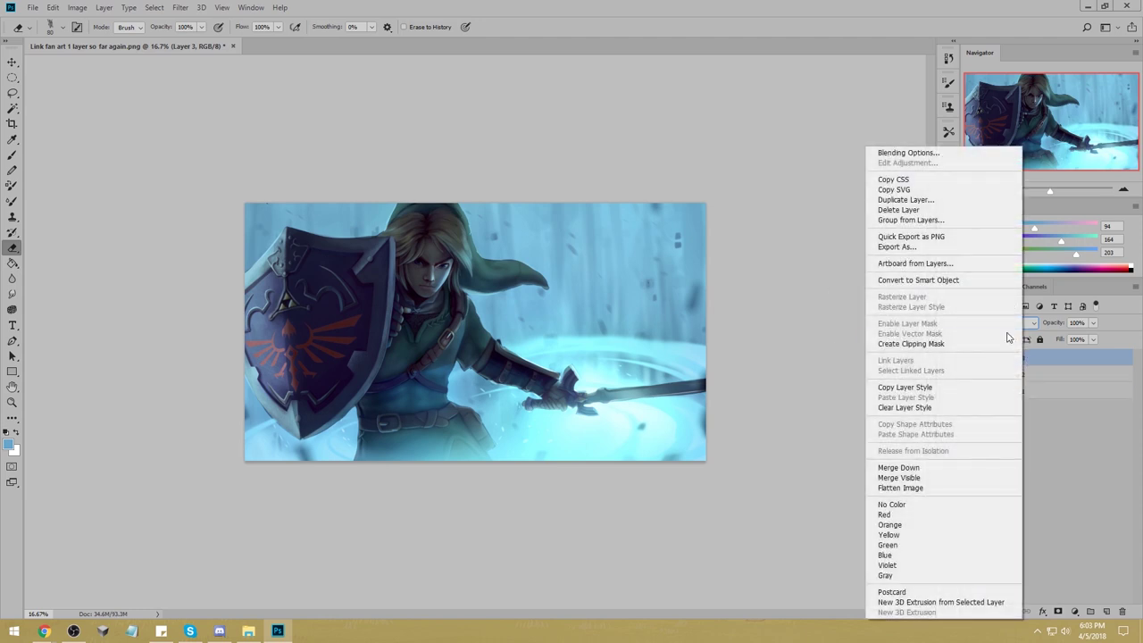
left_click(906, 199)
left_click(670, 176)
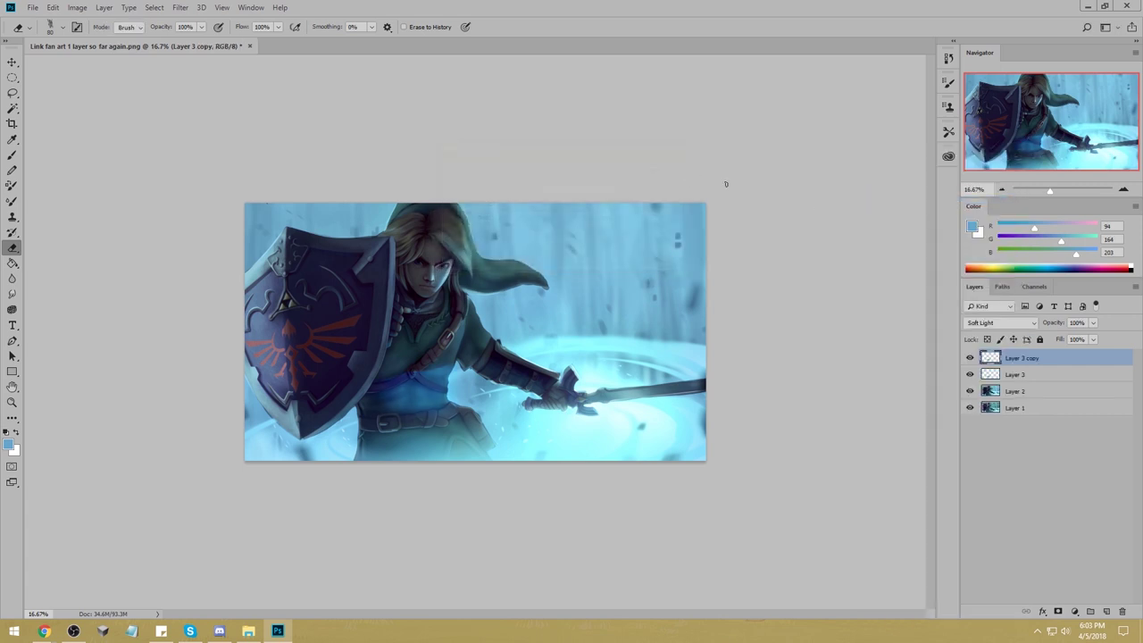
key("ctrl+e")
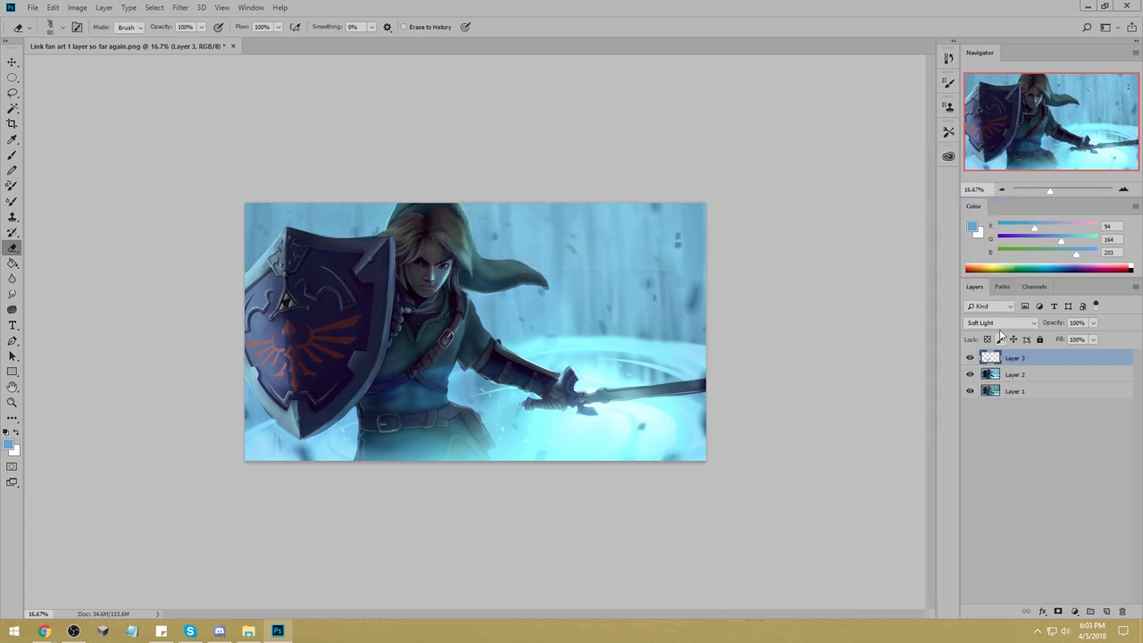
Set Layer 3 to Lighten with 53% fill and erase part of the haze over the strap and lower torso.
left_click(1002, 323)
left_click(990, 406)
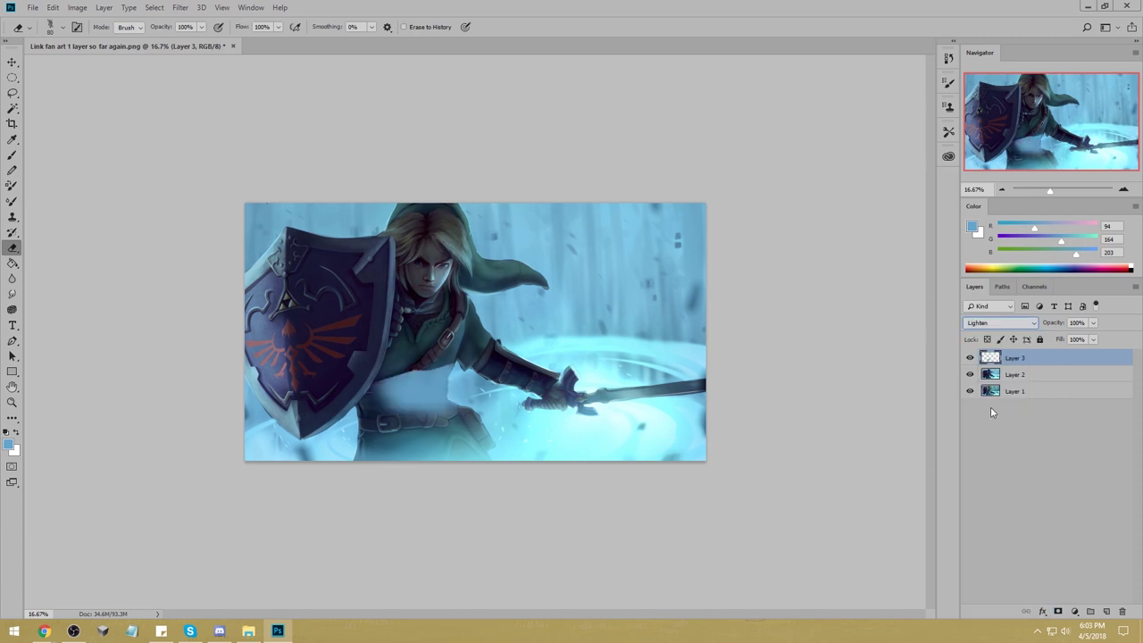
left_click(1093, 339)
left_click_drag(1097, 353, 1058, 357)
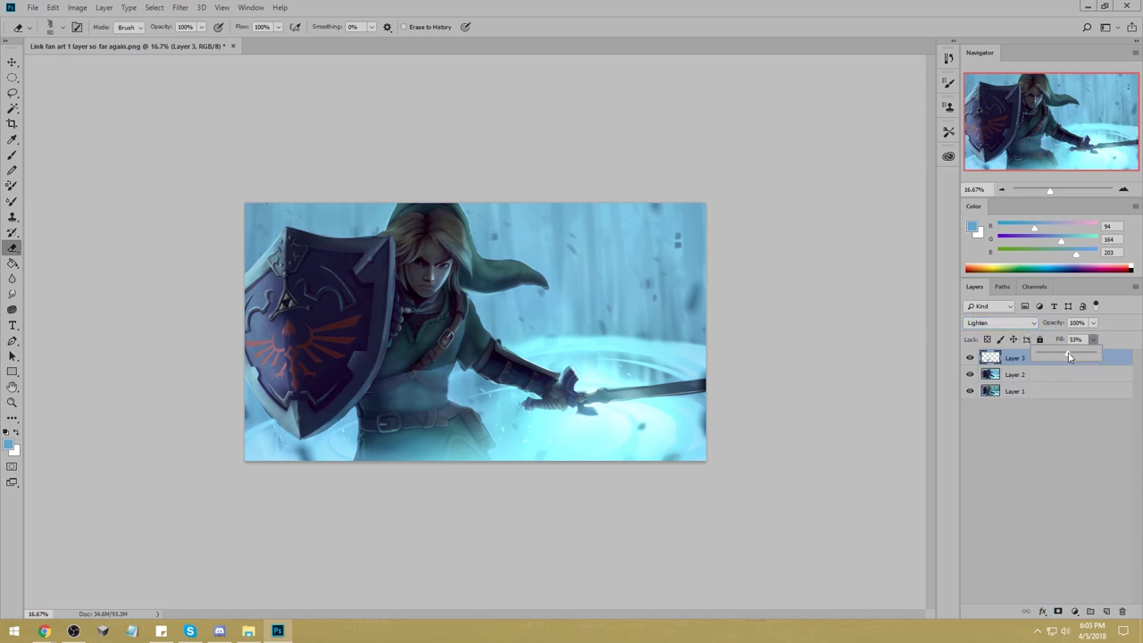
left_click(417, 380)
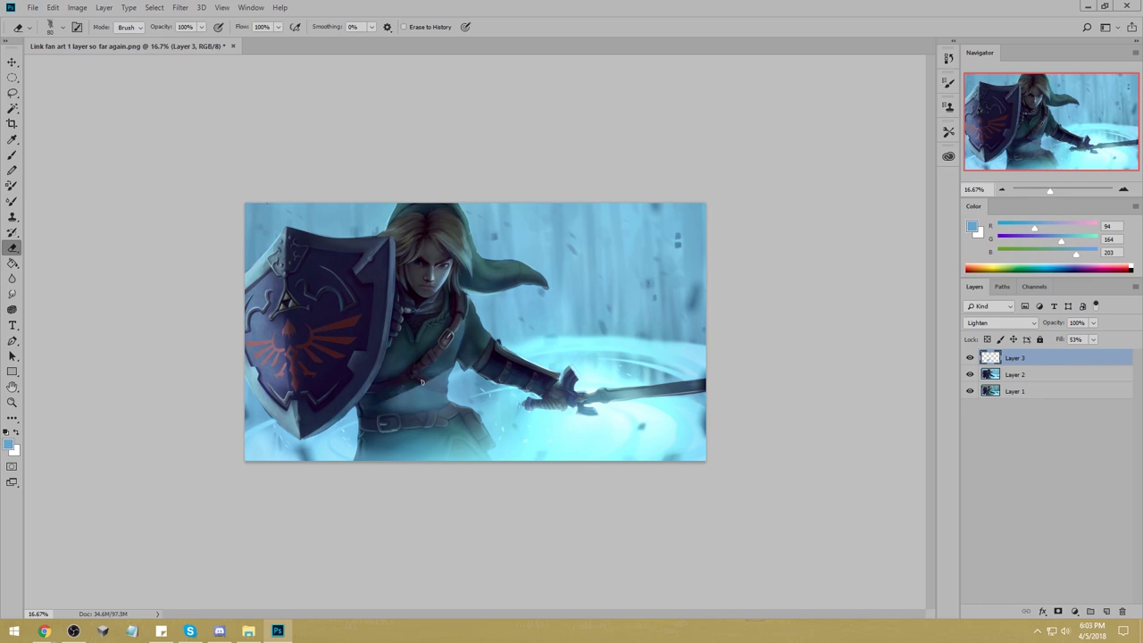
left_click_drag(413, 385, 395, 395)
Select Layer 2 and prepare an 80 px textured brush in Darken mode with a dark blue (30, 33, 50) sampled beside the face.
key("b")
left_click(427, 296, "alt")
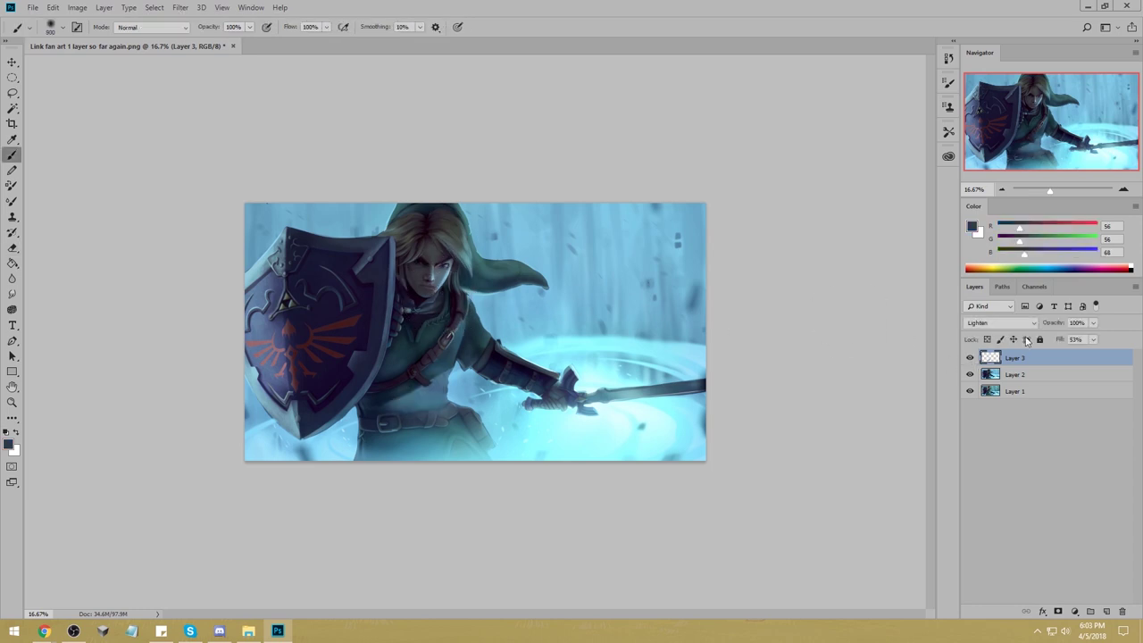
key("alt+bracketleft")
right_click(444, 258)
left_click(629, 424)
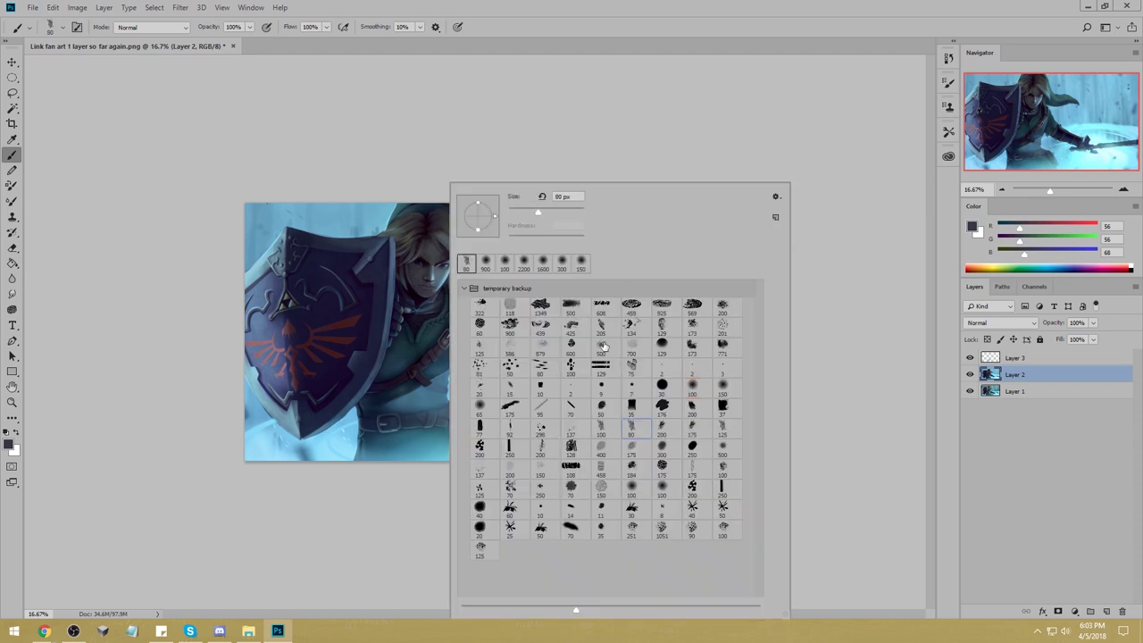
left_click(369, 107)
left_click(144, 27)
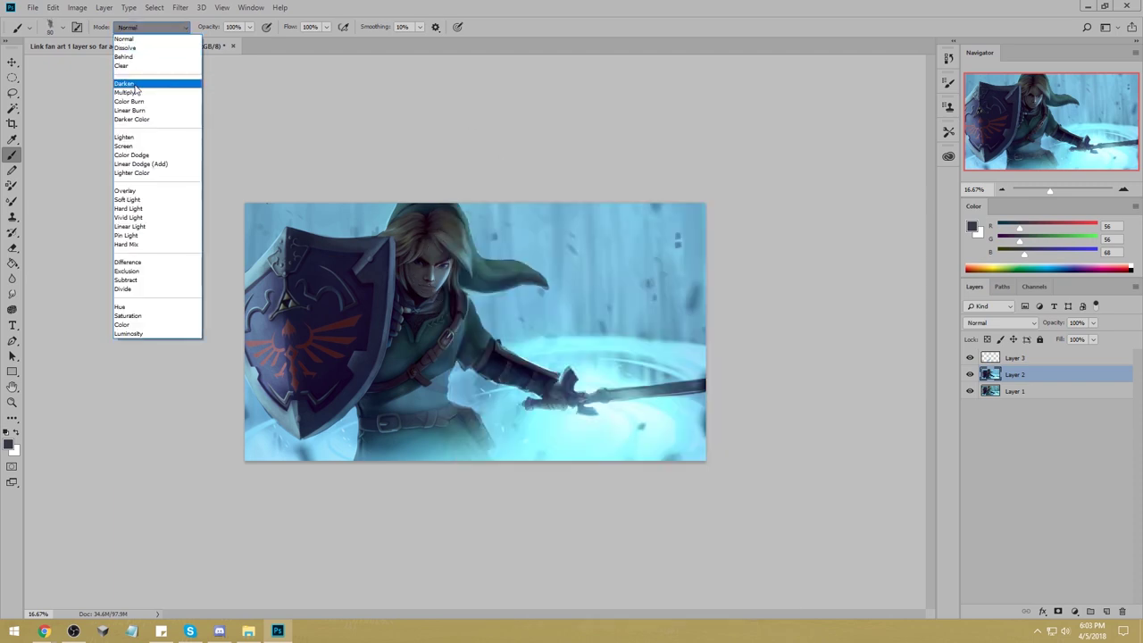
left_click(143, 77)
left_click(440, 290, "alt")
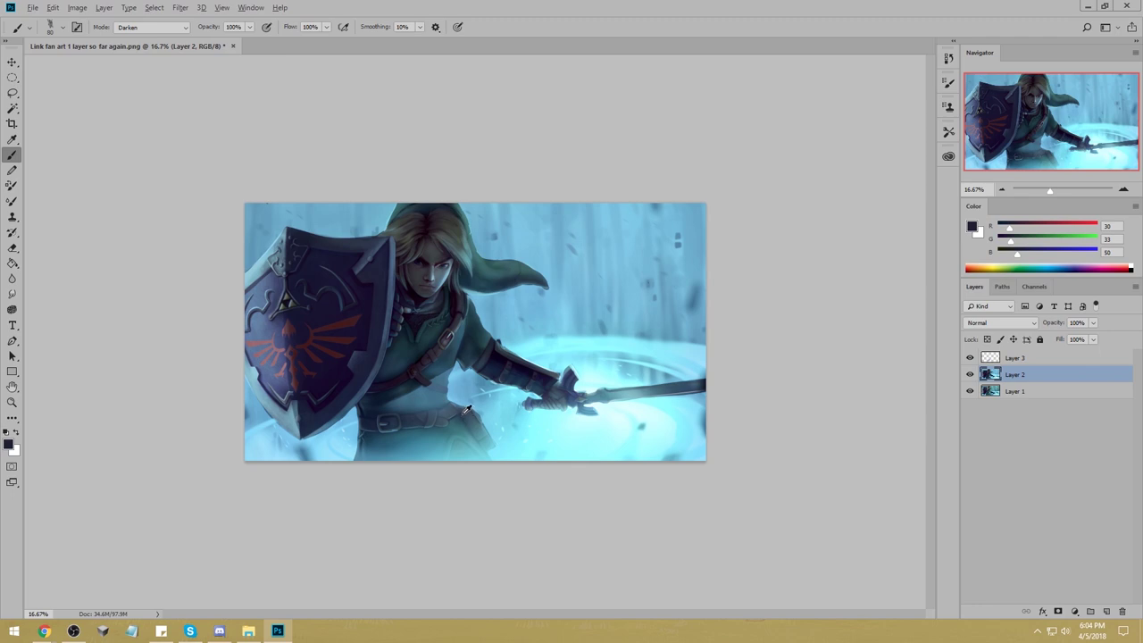
Erase the remaining haze on Layer 3 around the belt at the waist.
key("e")
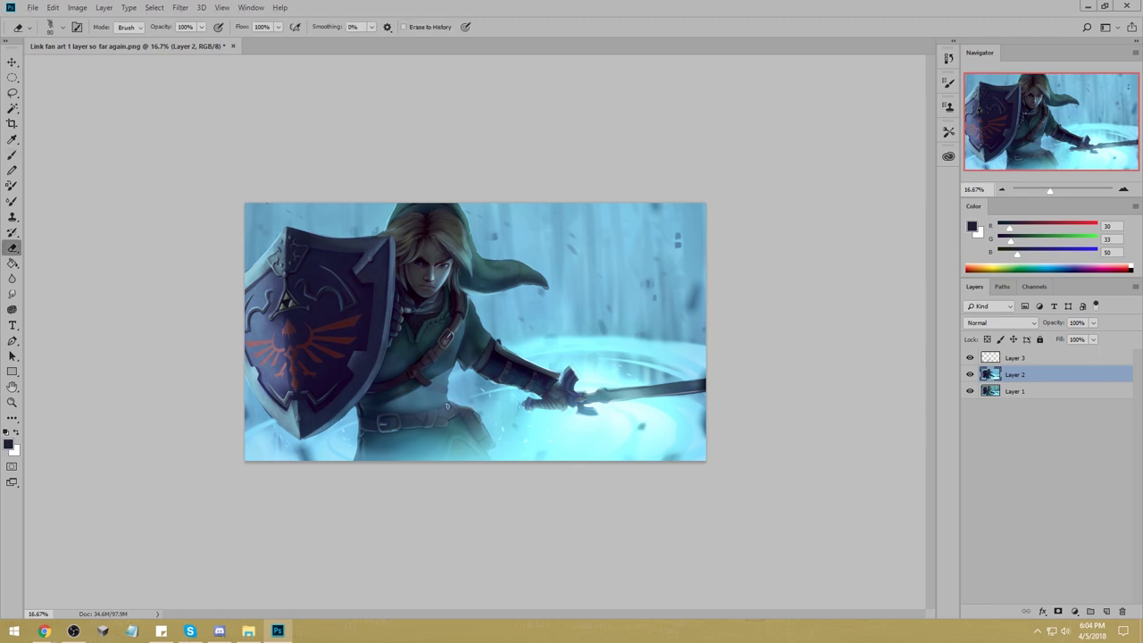
left_click(989, 362)
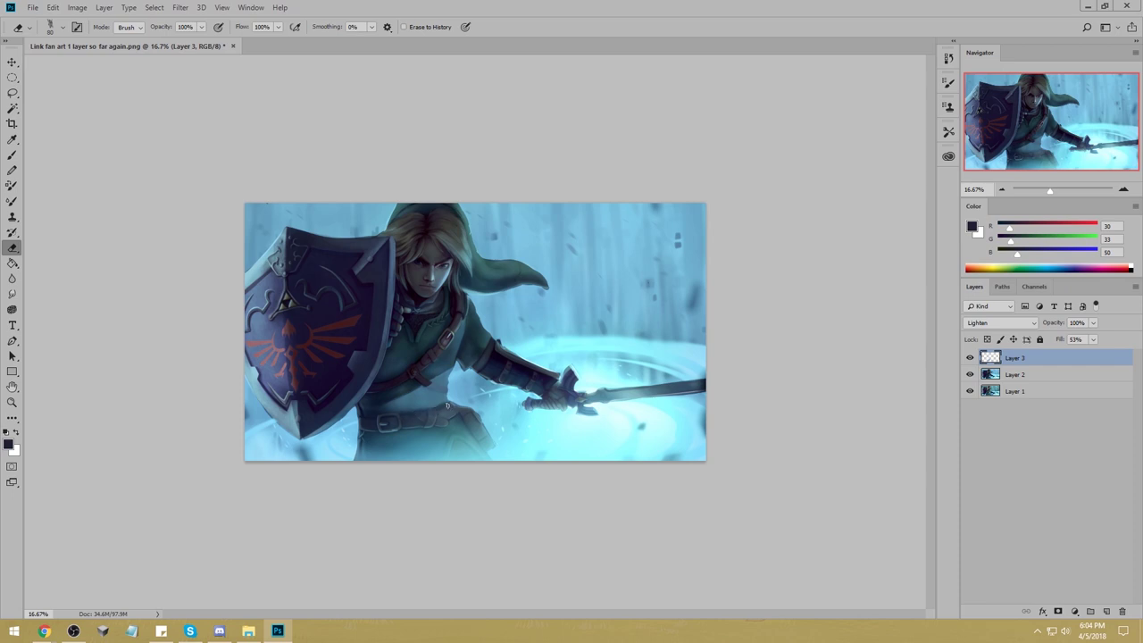
left_click_drag(441, 408, 424, 417)
Paint muted blue strokes (65, 113, 139) across the strap and lower torso on Layer 3.
key("b")
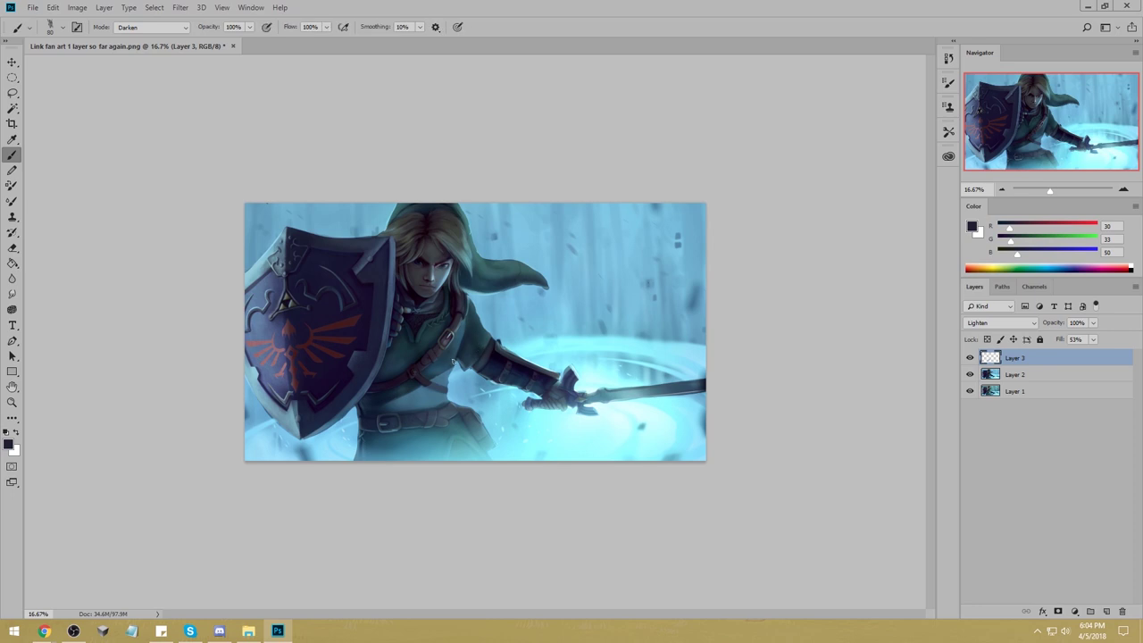
left_click(443, 372, "alt")
mouse_move(441, 393)
left_mouse_down()
mouse_move(374, 392)
mouse_move(431, 358)
mouse_move(403, 357)
mouse_move(450, 367)
mouse_move(399, 351)
mouse_move(431, 366)
mouse_move(404, 390)
mouse_move(429, 374)
left_mouse_up()
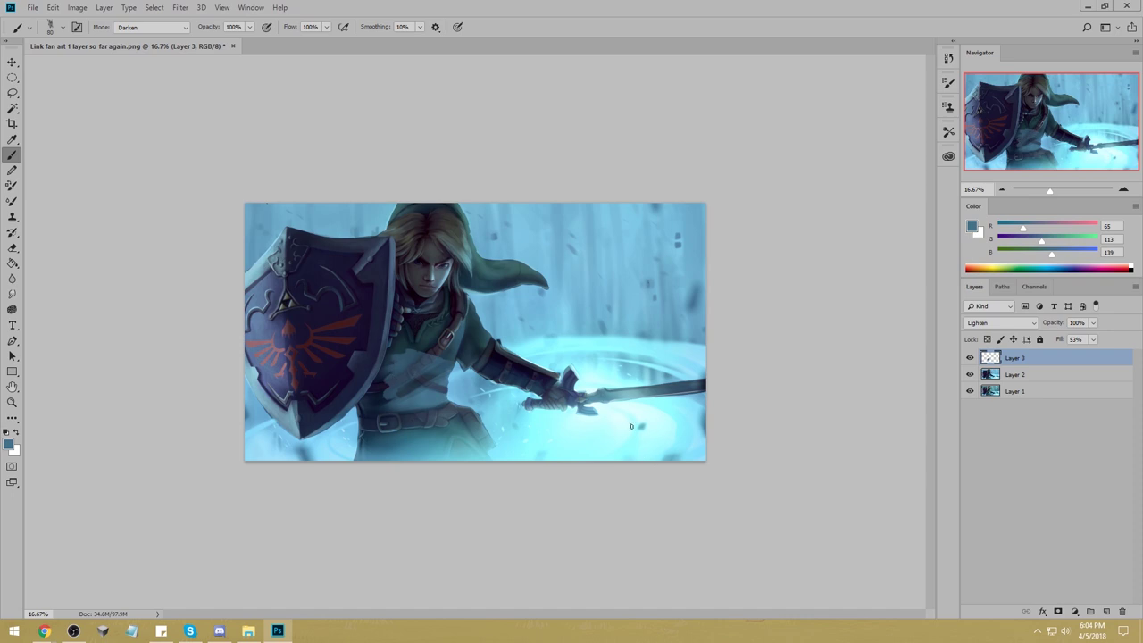
Try darkening the face edge on Layer 2 with a sampled near-black (22, 0, 22), and undo the recent brush strokes.
left_click(452, 294, "alt")
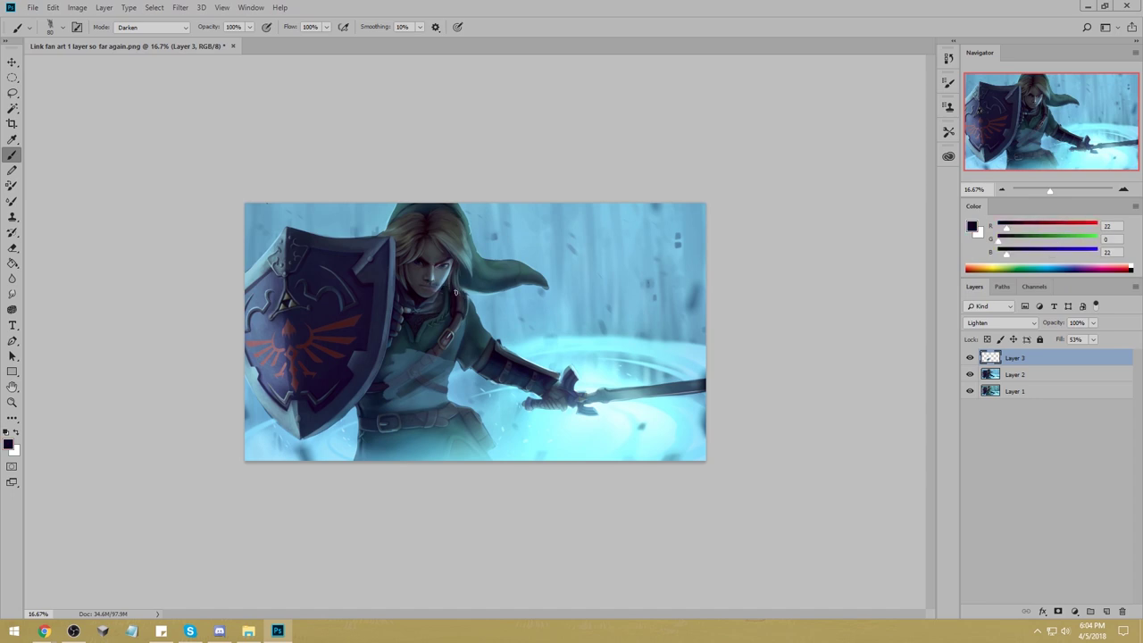
key("alt+bracketleft")
left_click_drag(439, 284, 437, 293)
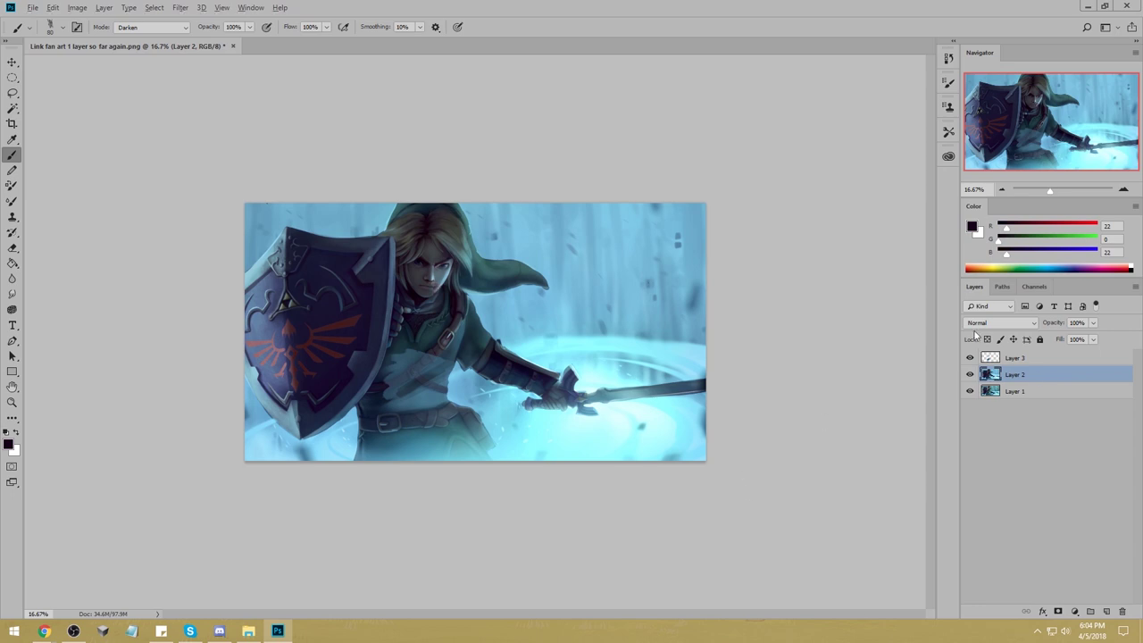
key("ctrl+alt+z")
key("ctrl+alt+z")
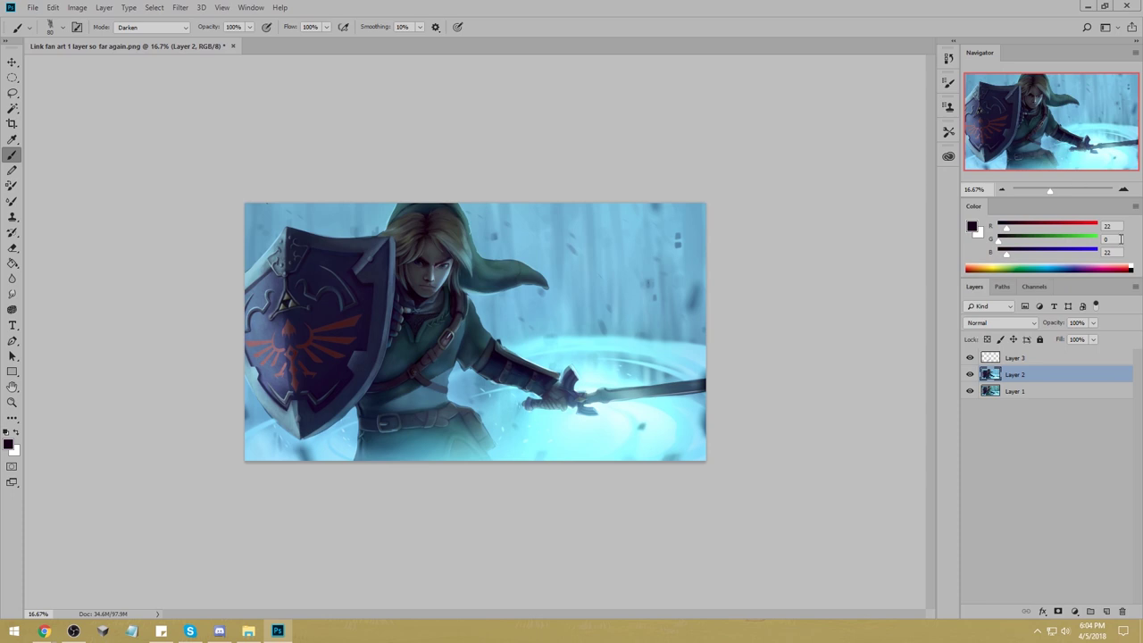
Compare the painting with and without the haze on Layer 3, and delete that layer.
left_click(970, 358)
left_click(971, 358)
left_click(970, 358)
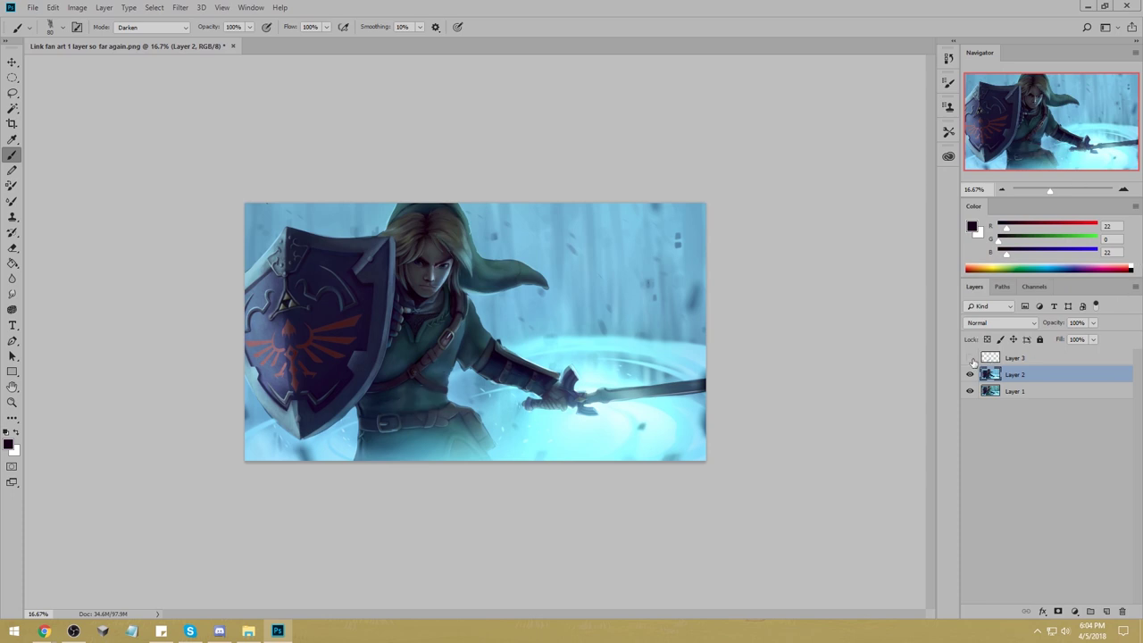
left_click(971, 358)
left_click(971, 358)
left_click(1004, 360)
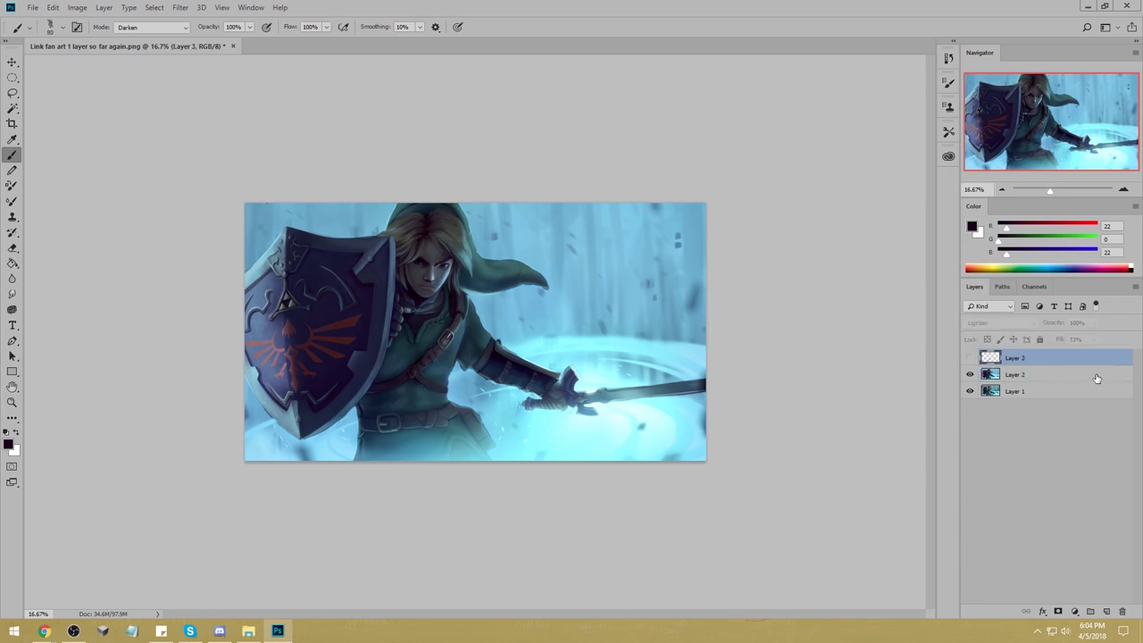
left_click(1122, 611)
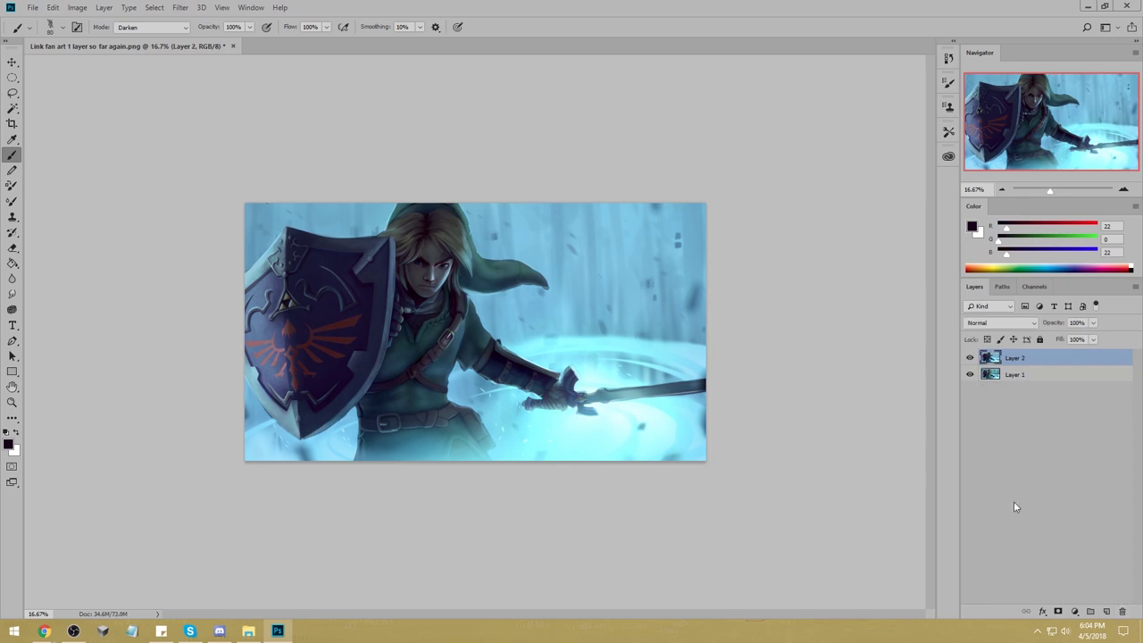
Compare the relit painting with the original by hiding and showing Layer 2.
left_click(970, 358)
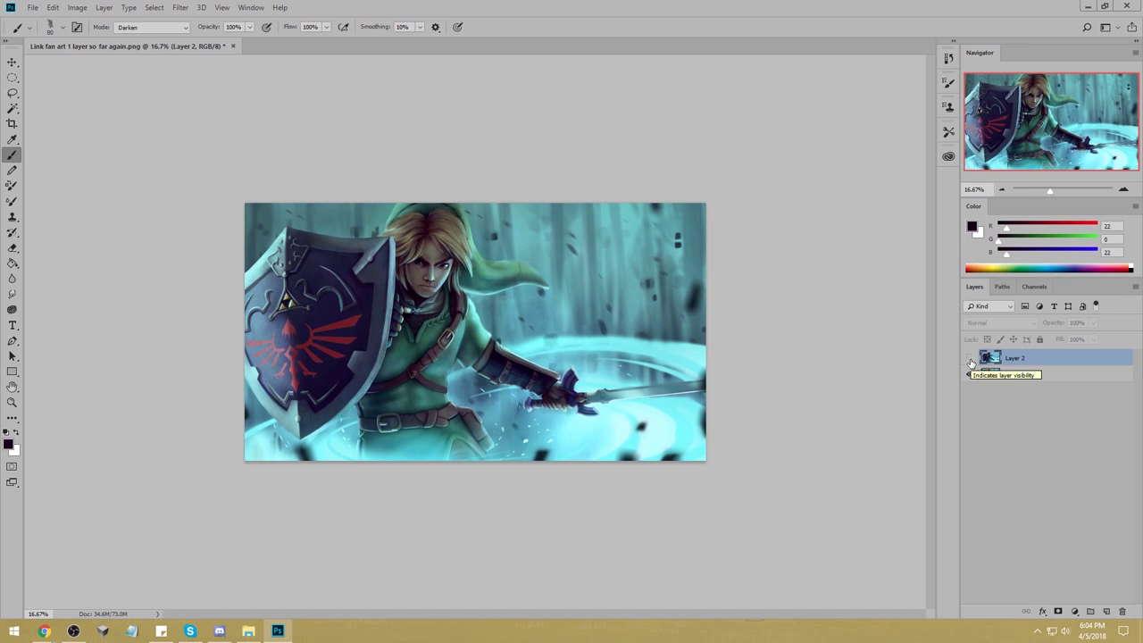
left_click(971, 358)
left_click(970, 358)
left_click(971, 358)
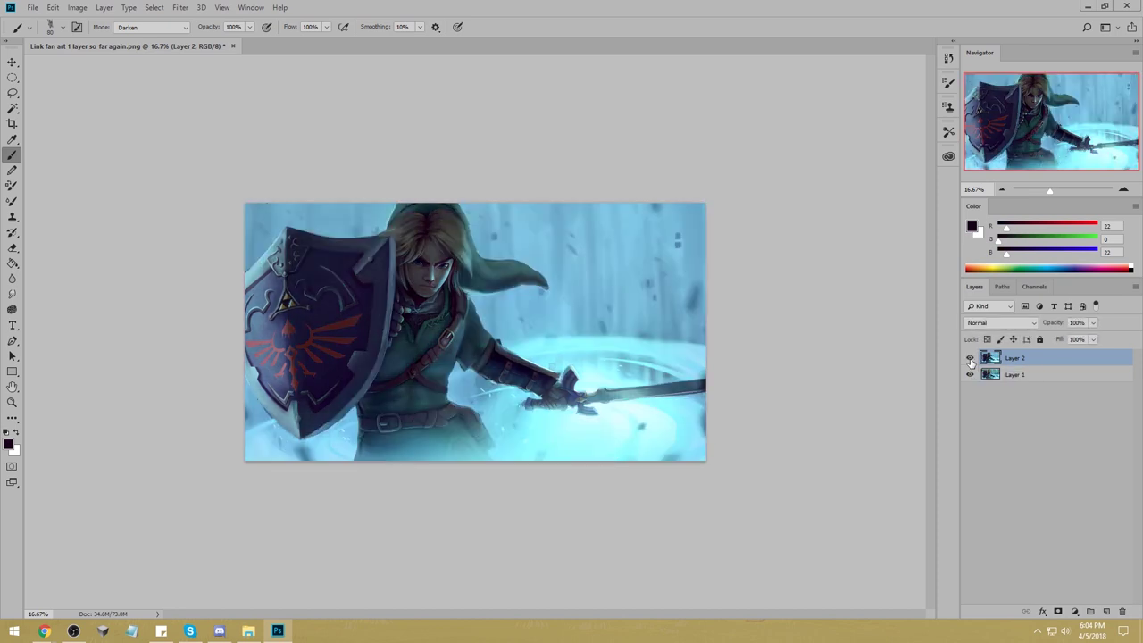
Try shifting Layer 2's hue to -14 with Hue/Saturation.
key("ctrl+u")
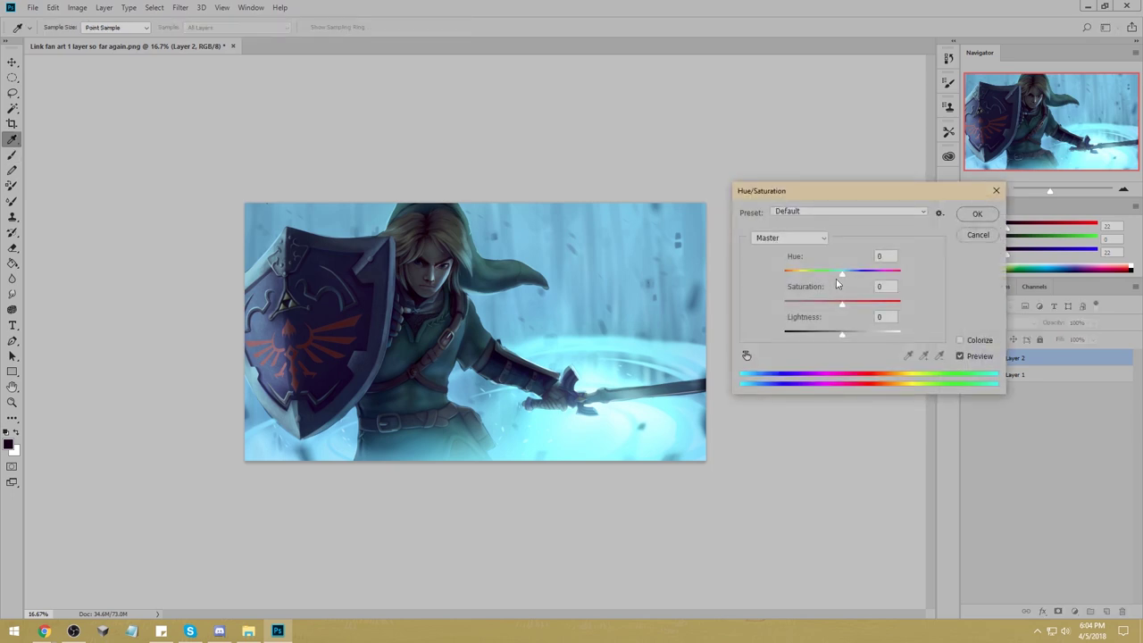
left_click_drag(843, 279, 834, 276)
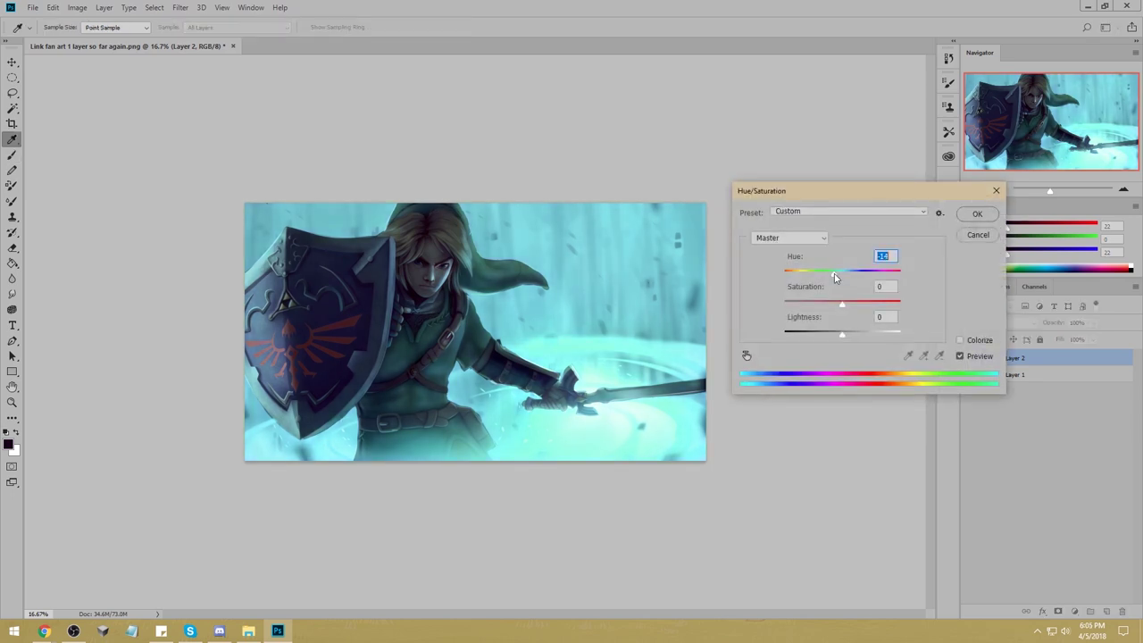
left_click(982, 217)
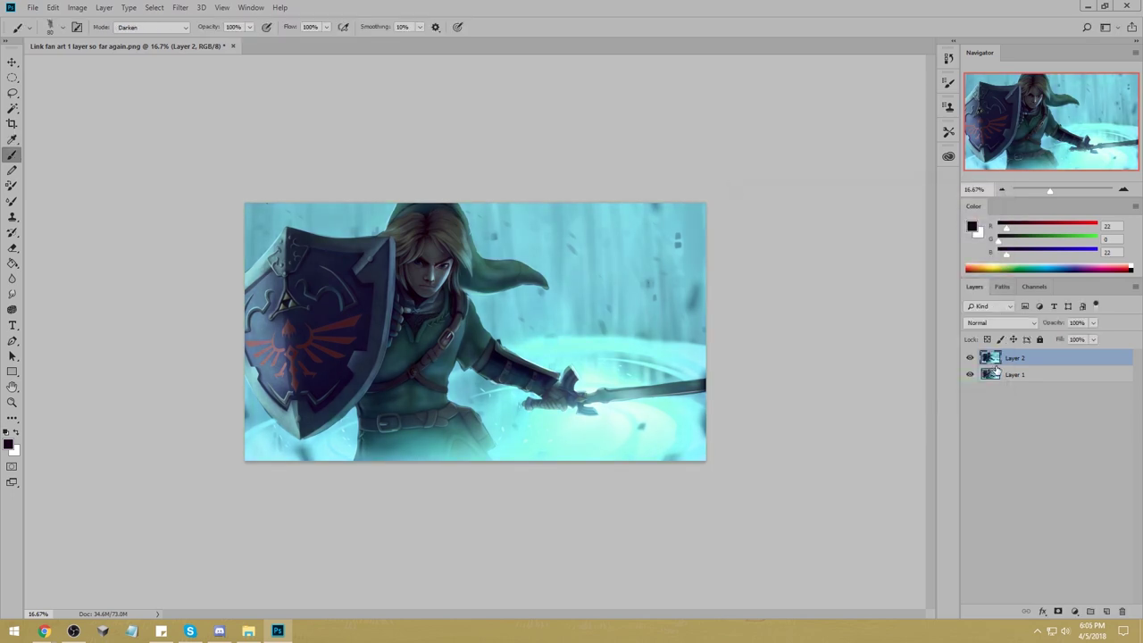
Examine Layer 2's colours against the original painting by repeatedly toggling the layer's visibility.
left_click(970, 358)
left_click(970, 358)
left_click(969, 358)
left_click(970, 358)
left_click(970, 358)
left_click(969, 358)
left_click(970, 358)
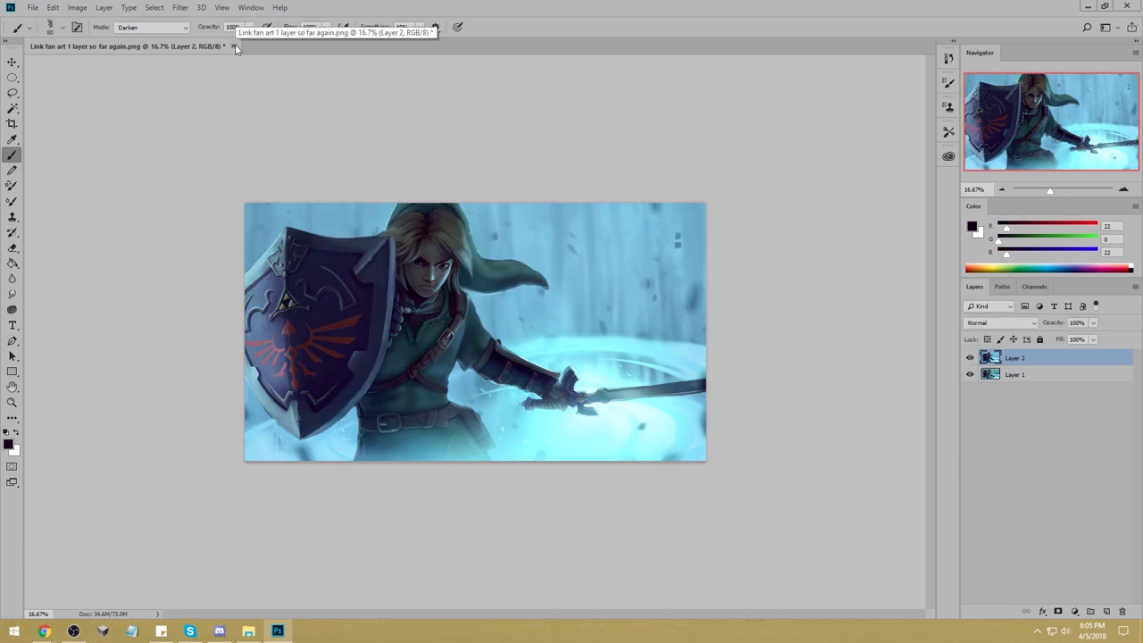
Merge Layer 2 into Layer 1 and close the Link painting, saving its changes.
right_click(1024, 361)
left_click(930, 468)
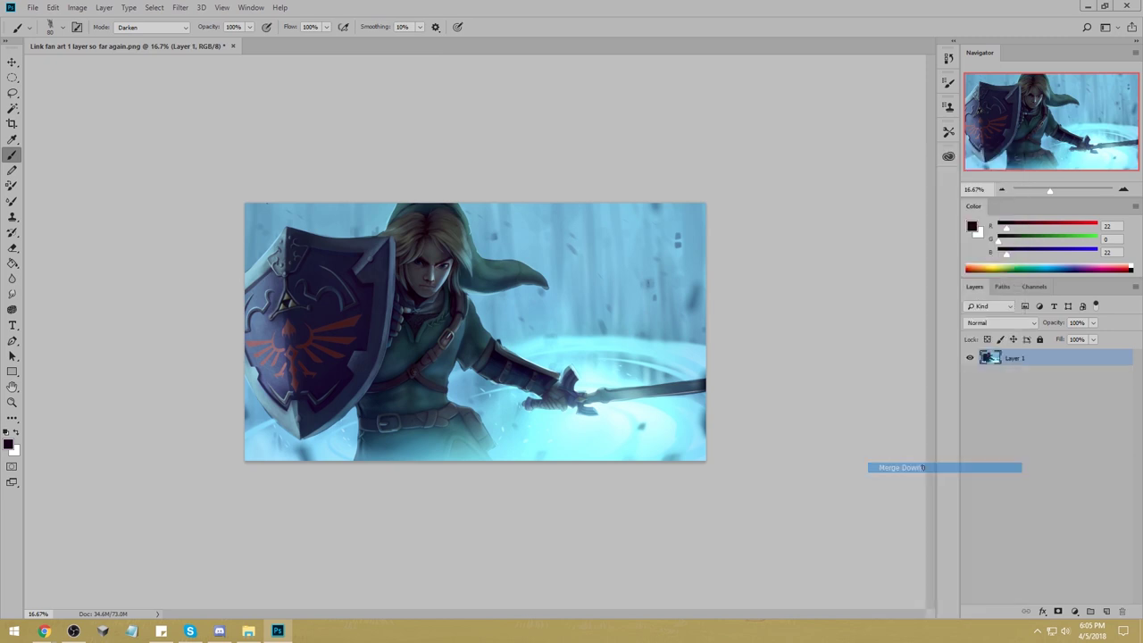
left_click(233, 46)
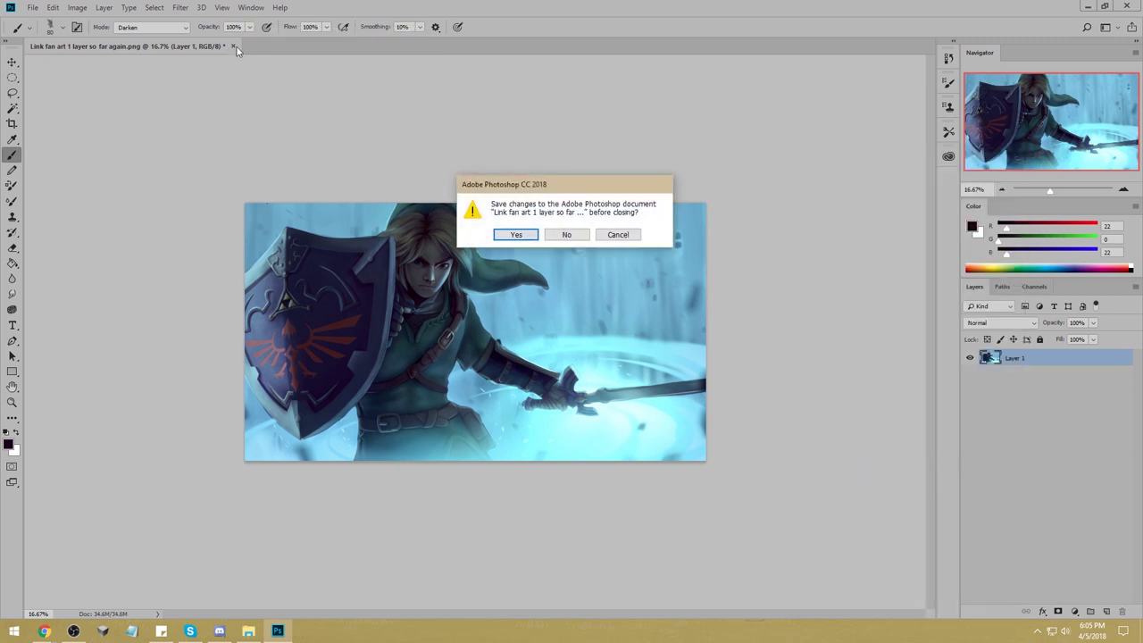
left_click(517, 235)
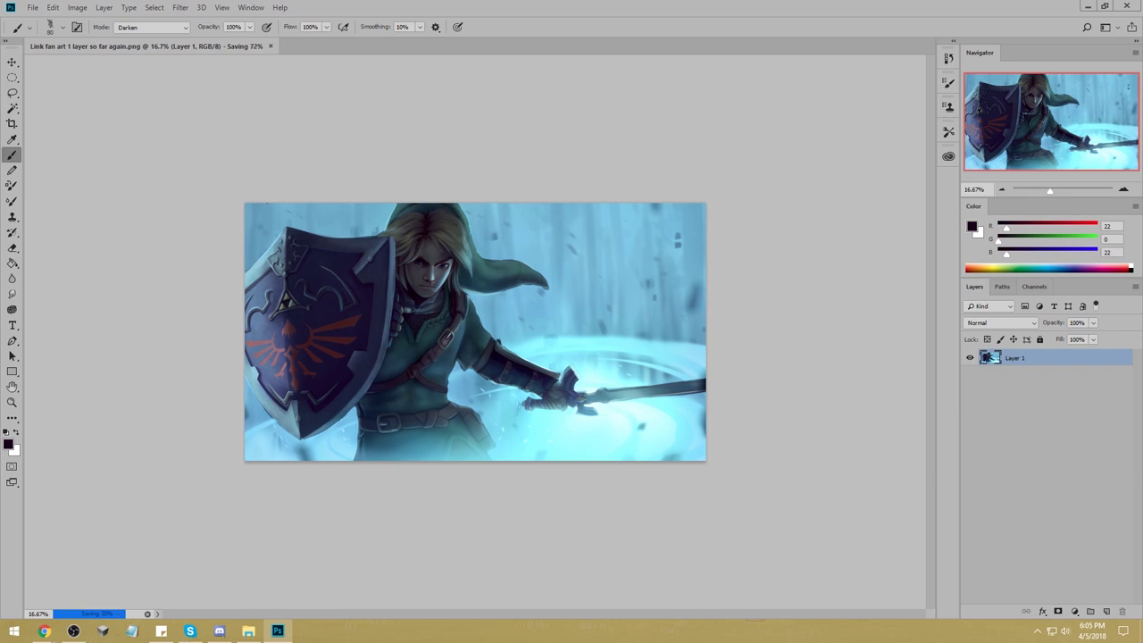
key("ctrl+w")
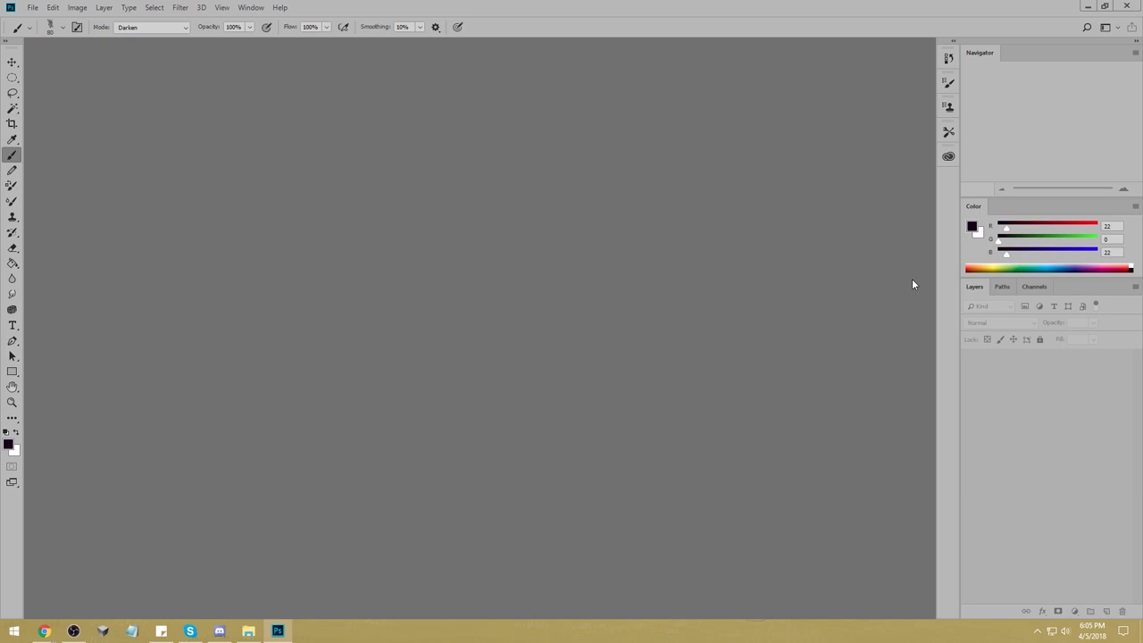
Restore the application window to a smaller size so the image files on the desktop are reachable.
double_click(649, 11)
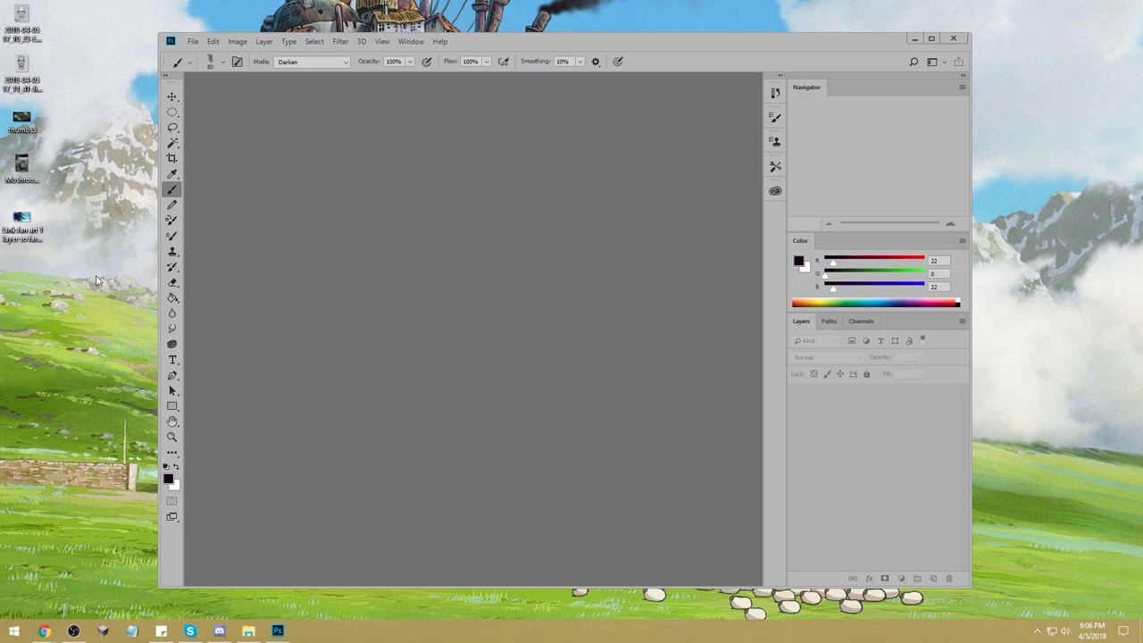
Open thumbs5.jpg, MushroomCave2.png and Link fan art 1 layer so far again.png from the desktop in Photoshop and view each painting.
left_click_drag(95, 275, 290, 208)
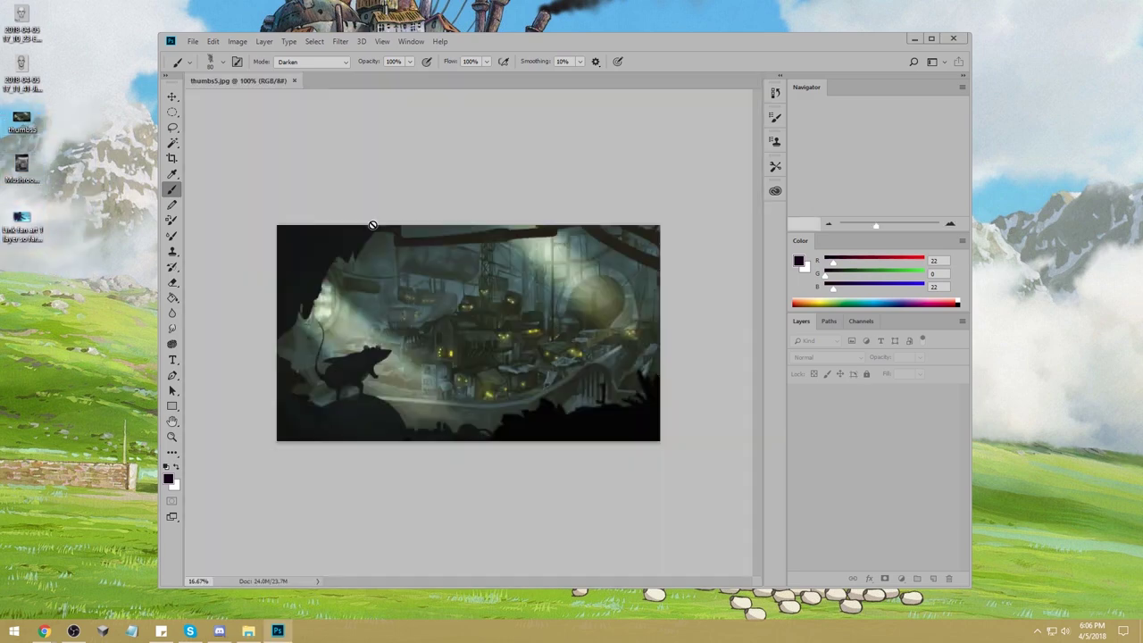
left_click(246, 81)
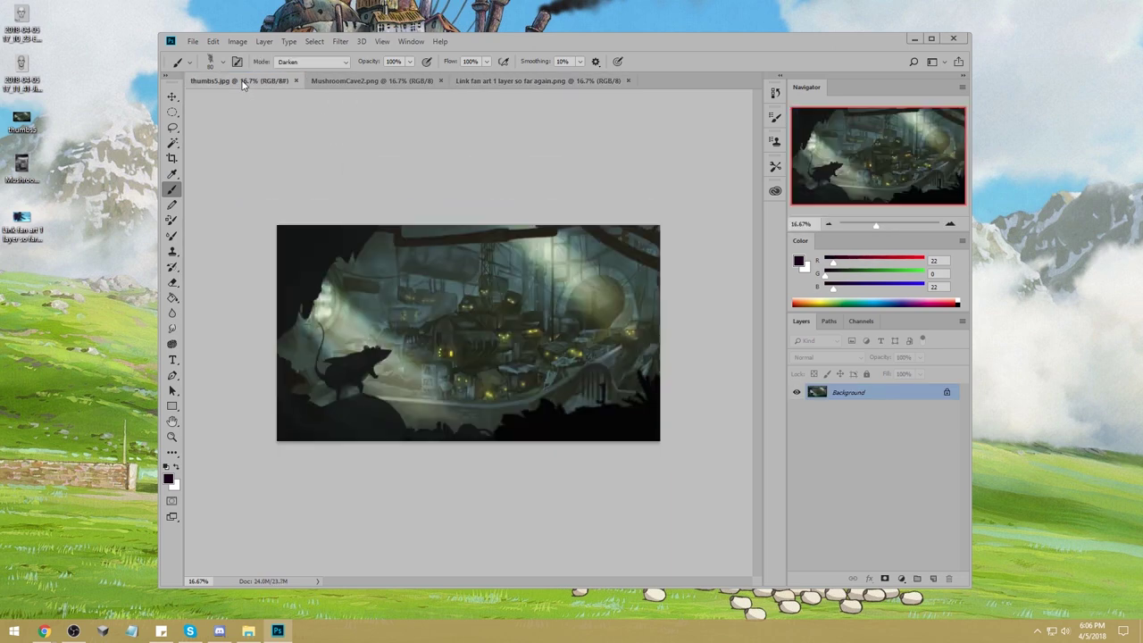
left_click(375, 81)
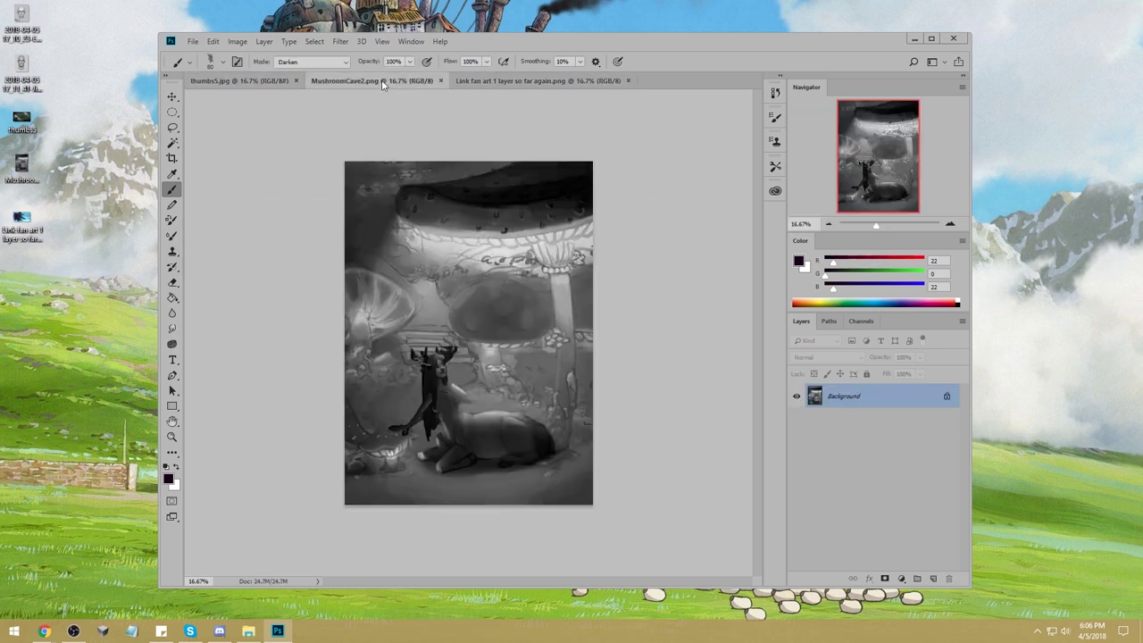
left_click(551, 85)
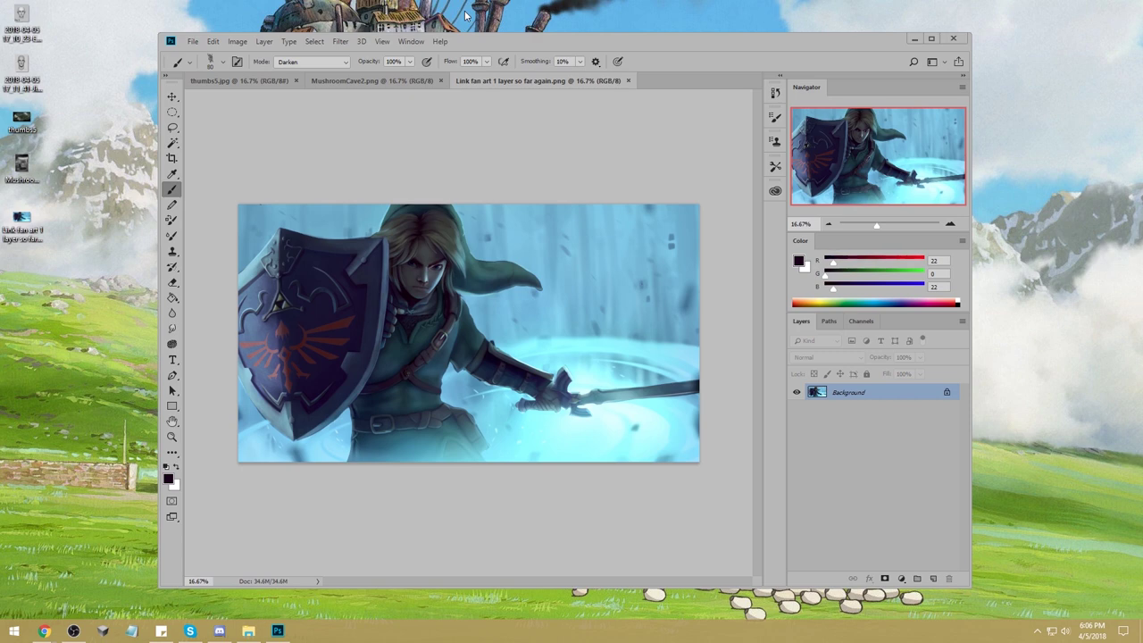
left_click(384, 81)
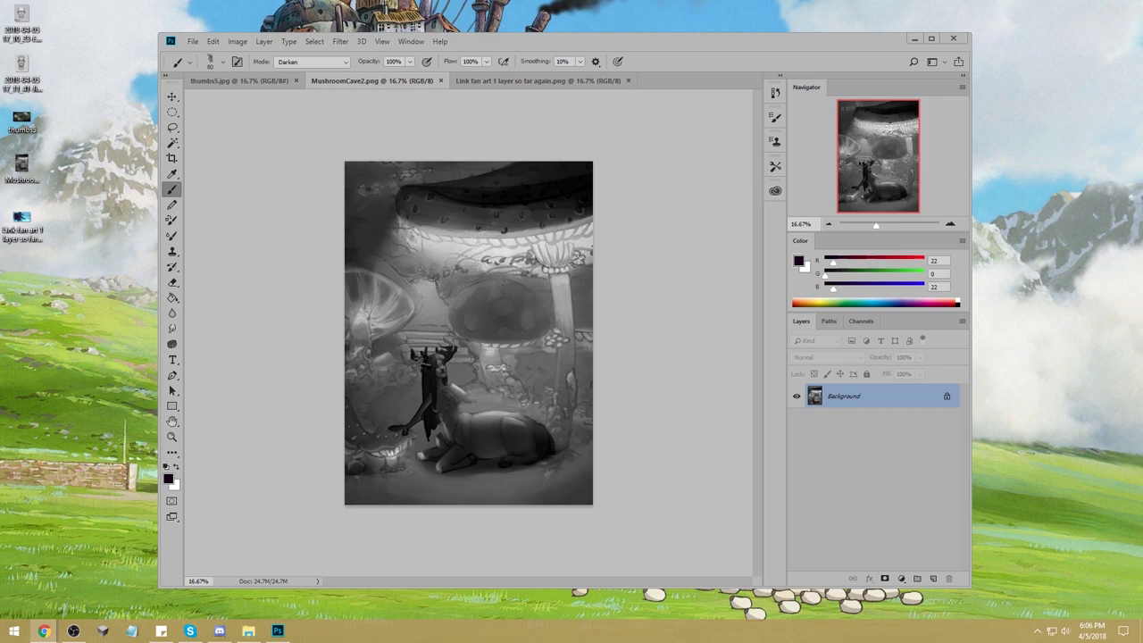
Switch to the browser showing istebrak.com and open the site's Google+ community in a new tab.
left_click_drag(1142, 54, 395, 28)
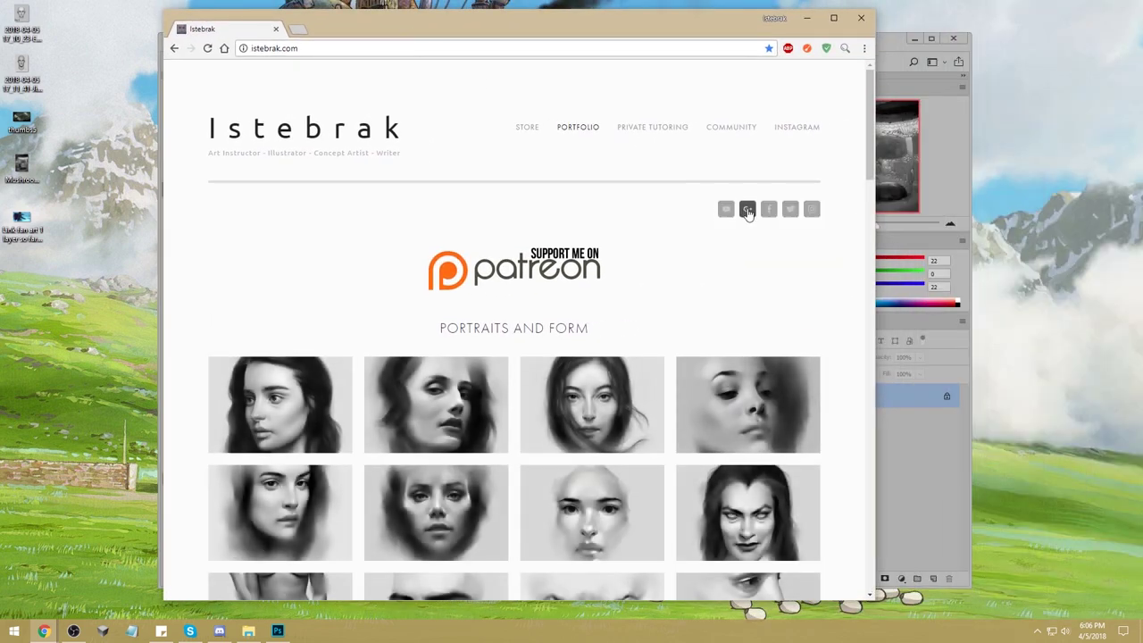
right_click(747, 212)
left_click(758, 220)
left_click(357, 34)
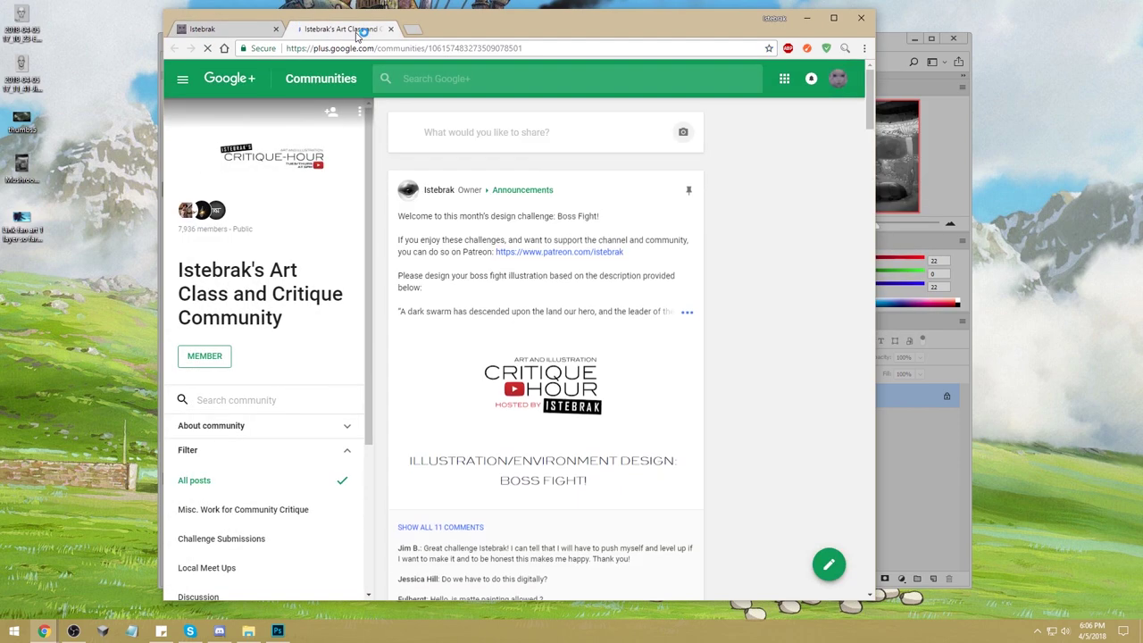
Expand the Boss Fight design challenge announcement to read its full brief, and check the date in the system calendar.
left_click(686, 312)
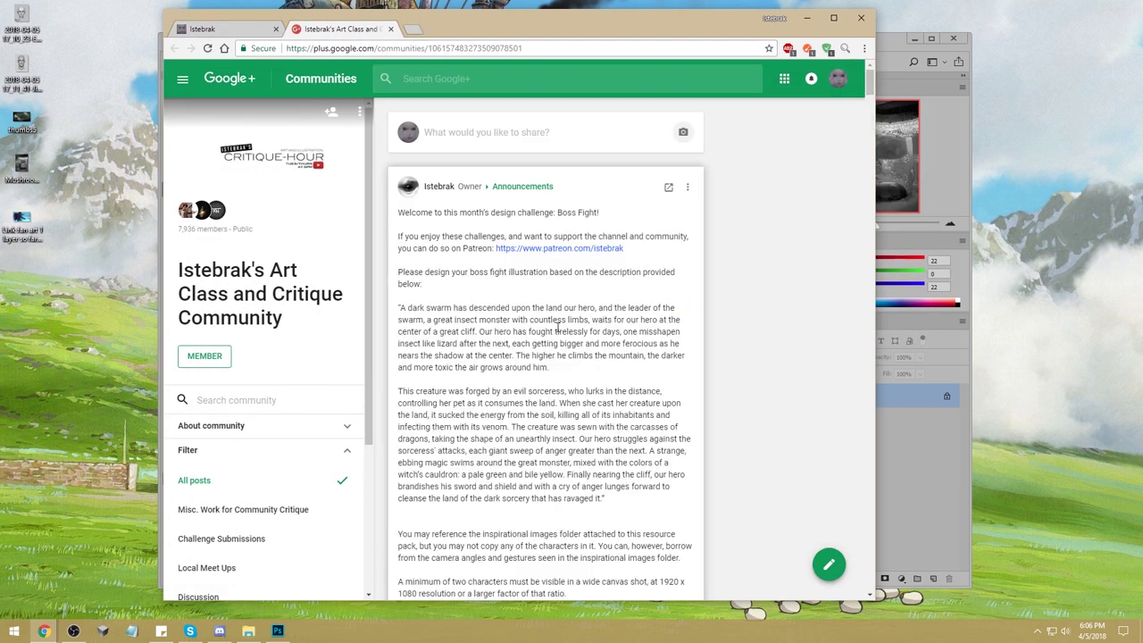
scroll(543, 307, "down", 2)
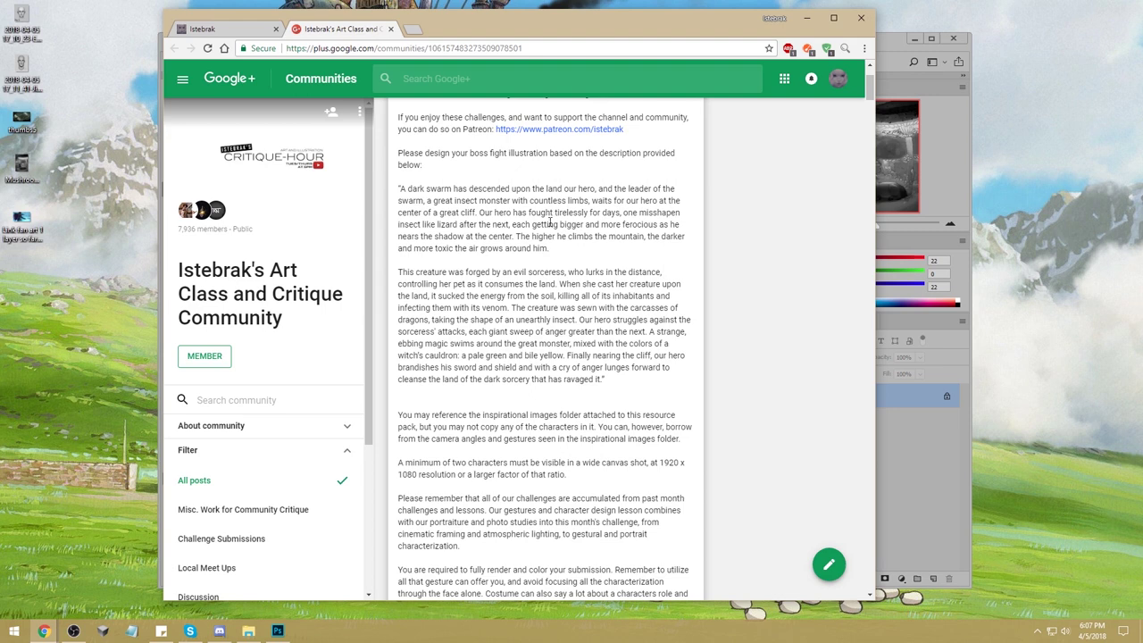
scroll(550, 222, "up", 1)
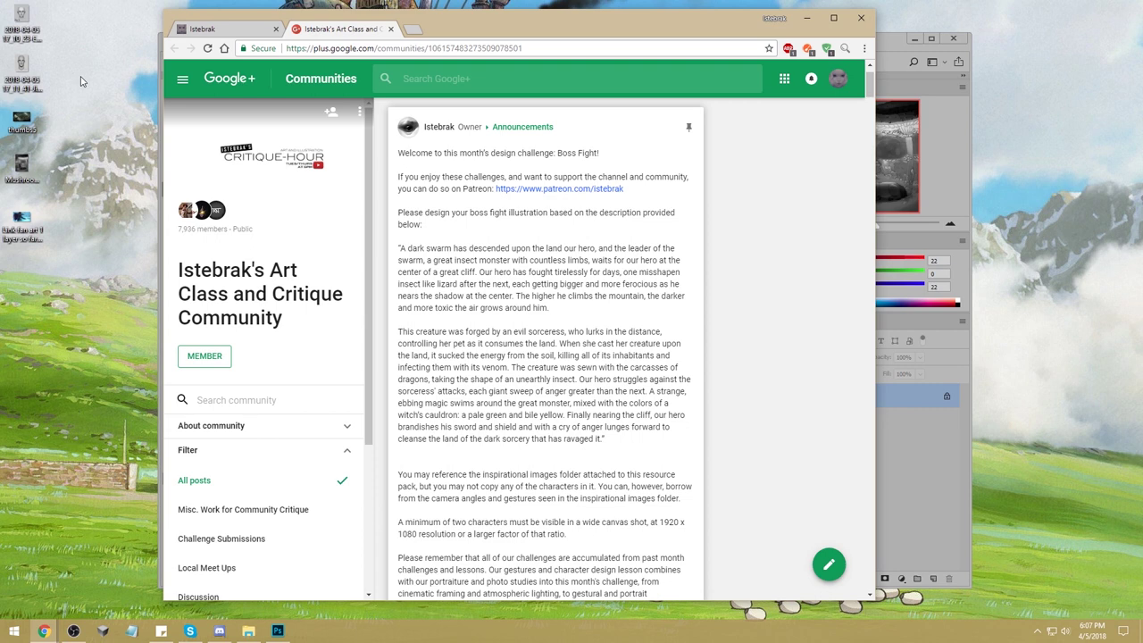
left_click(1091, 630)
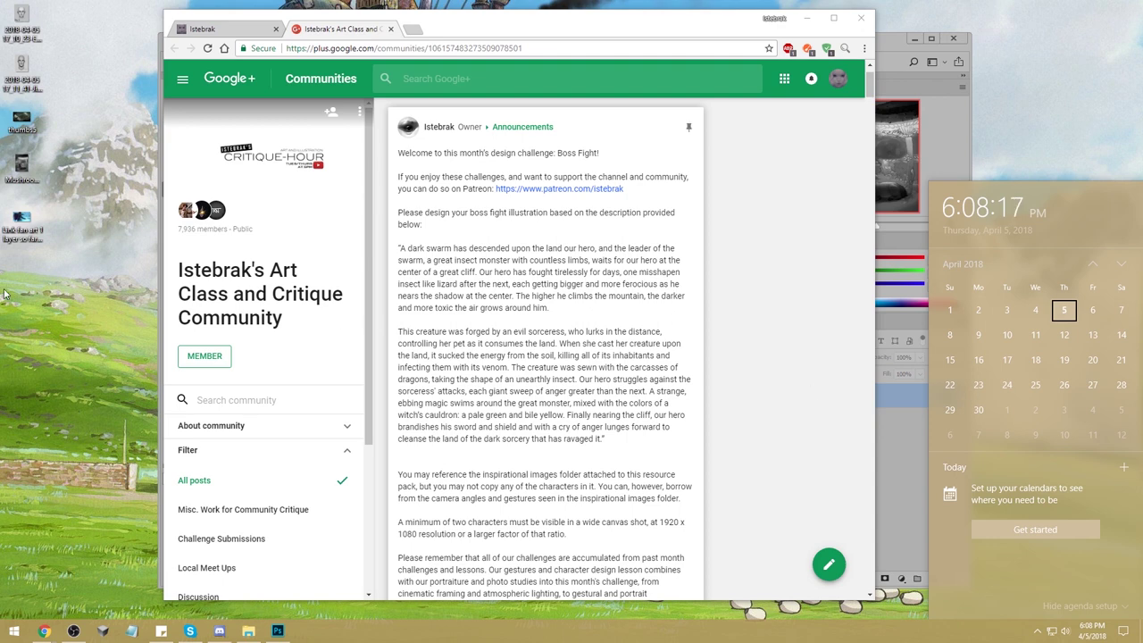
View the Link fan art in Photoshop again, and open Istebrak's Patreon page from istebrak.com in the browser to look through its overview.
double_click(22, 216)
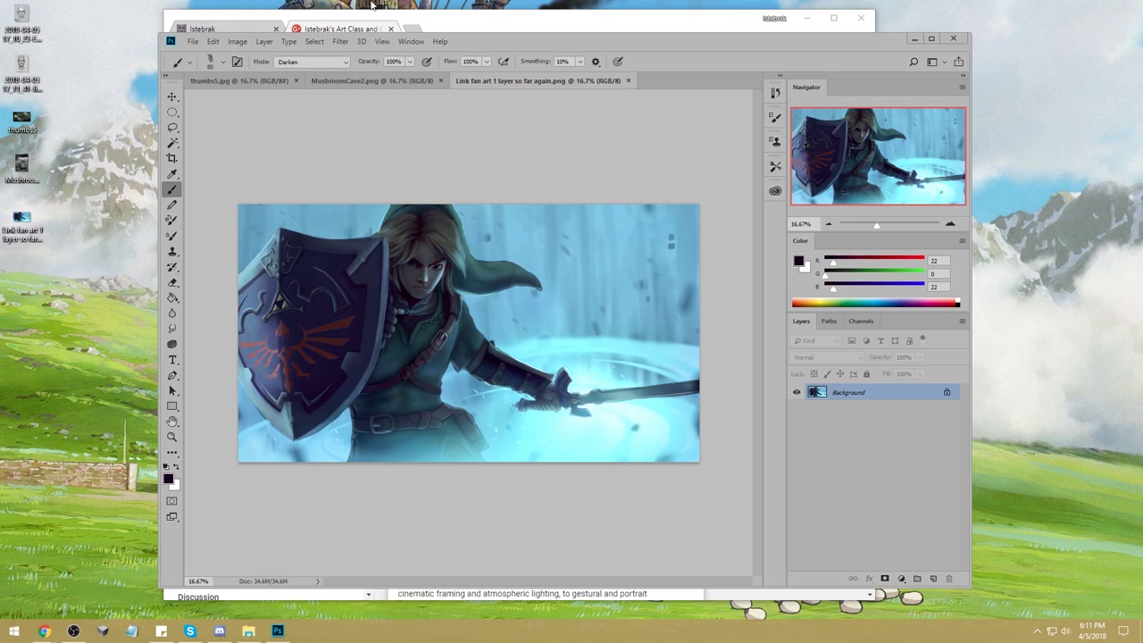
left_click(502, 21)
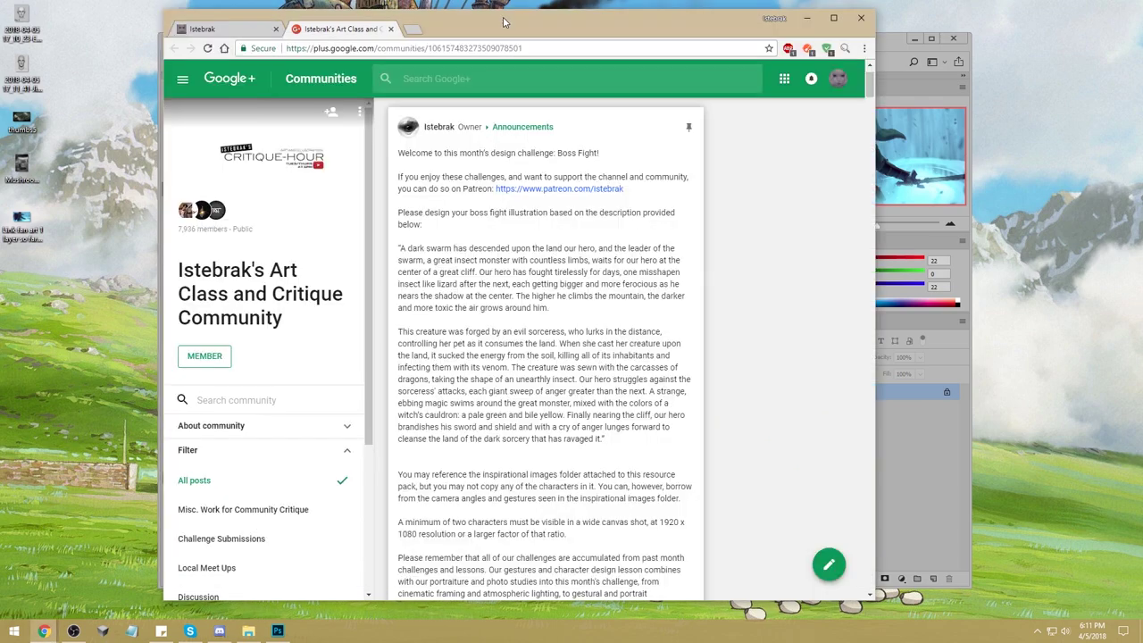
left_click(232, 28)
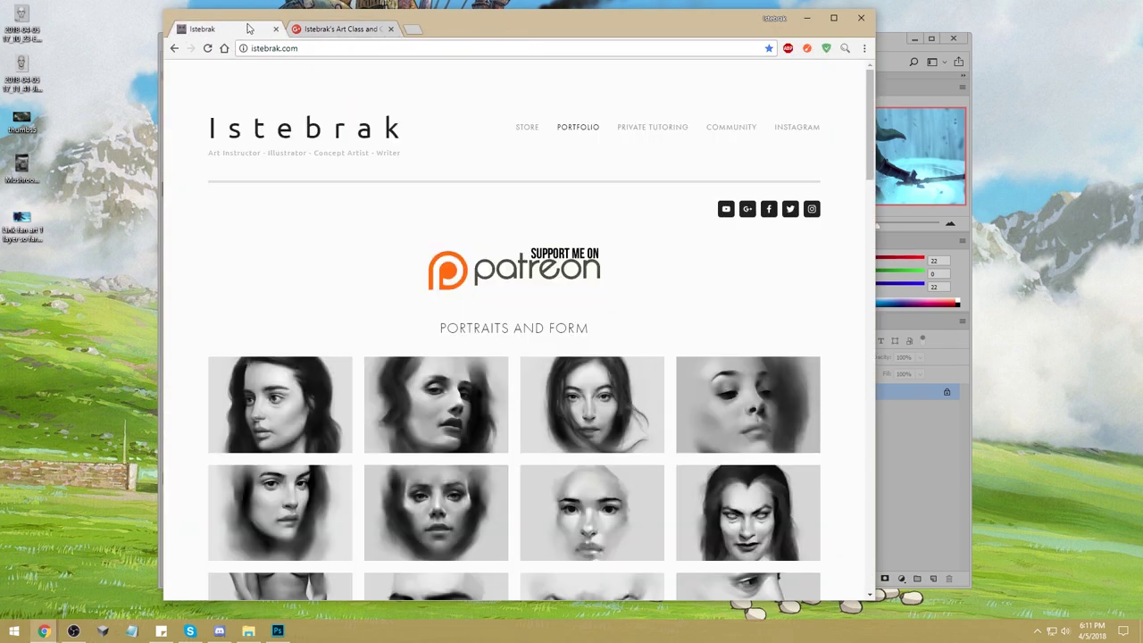
left_click(538, 271)
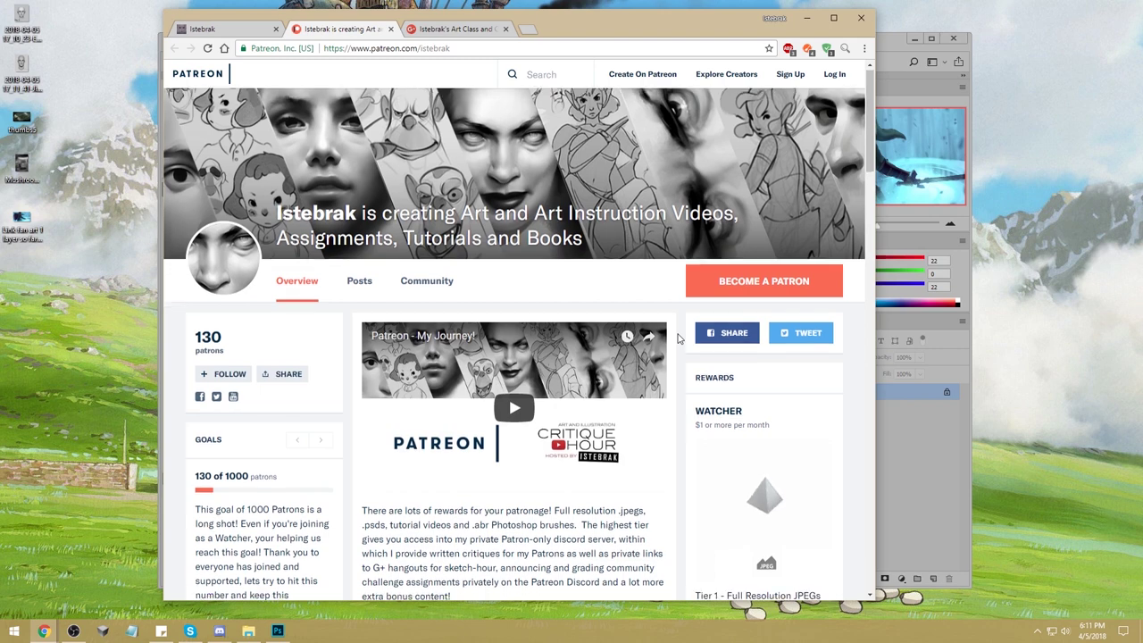
scroll(679, 338, "down", 2)
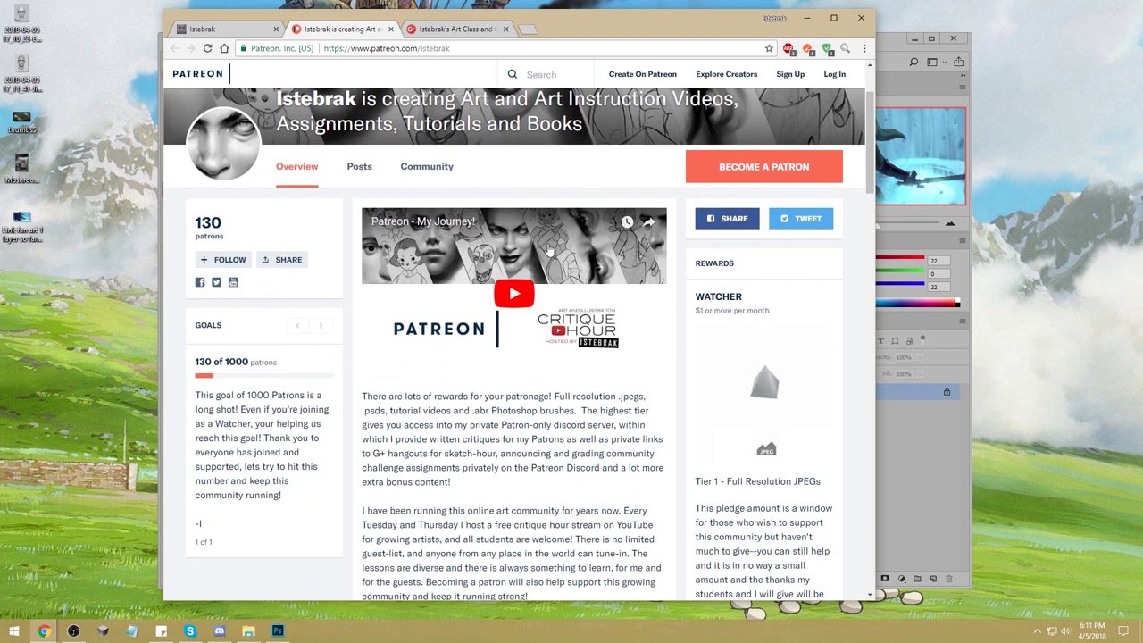
Return to the istebrak.com portfolio page and open the system calendar to look at the April 2018 dates.
left_click(224, 30)
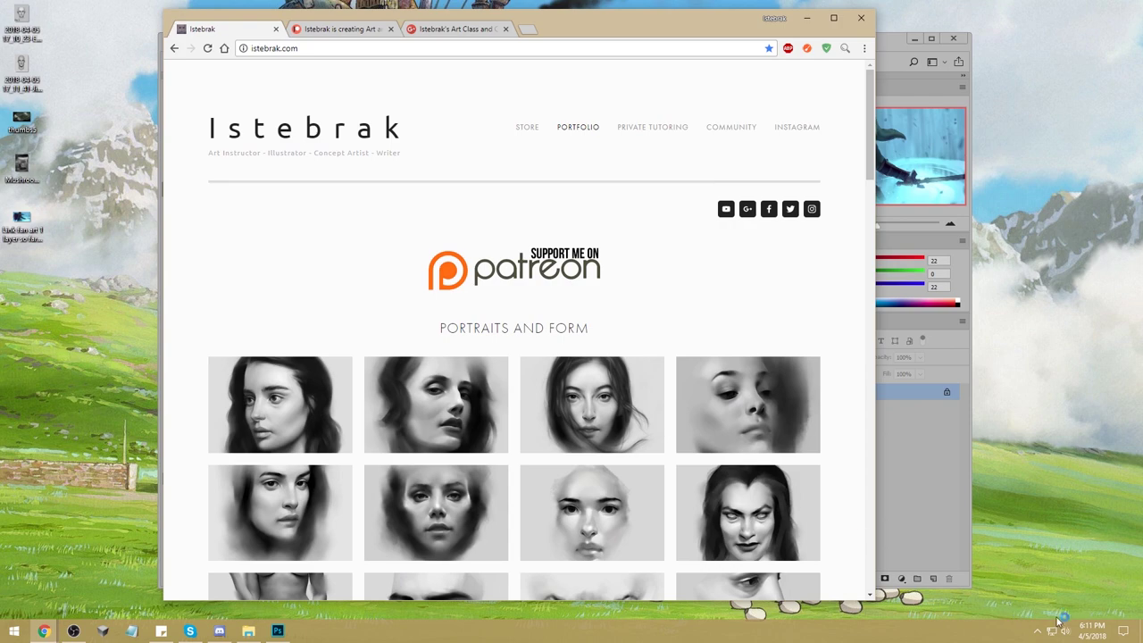
left_click(1091, 630)
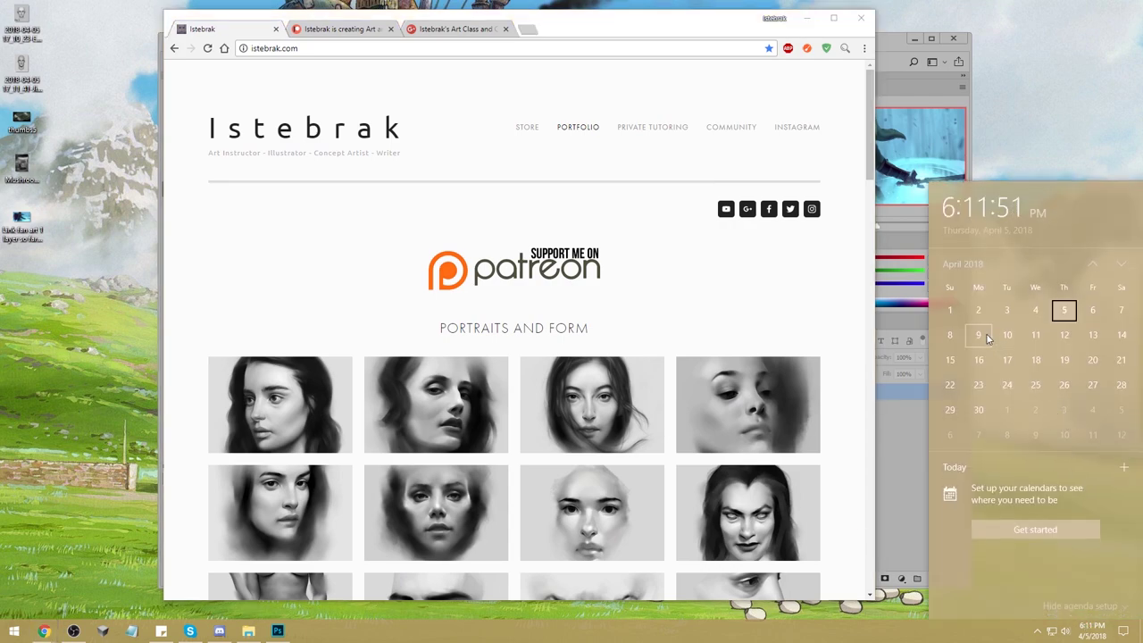